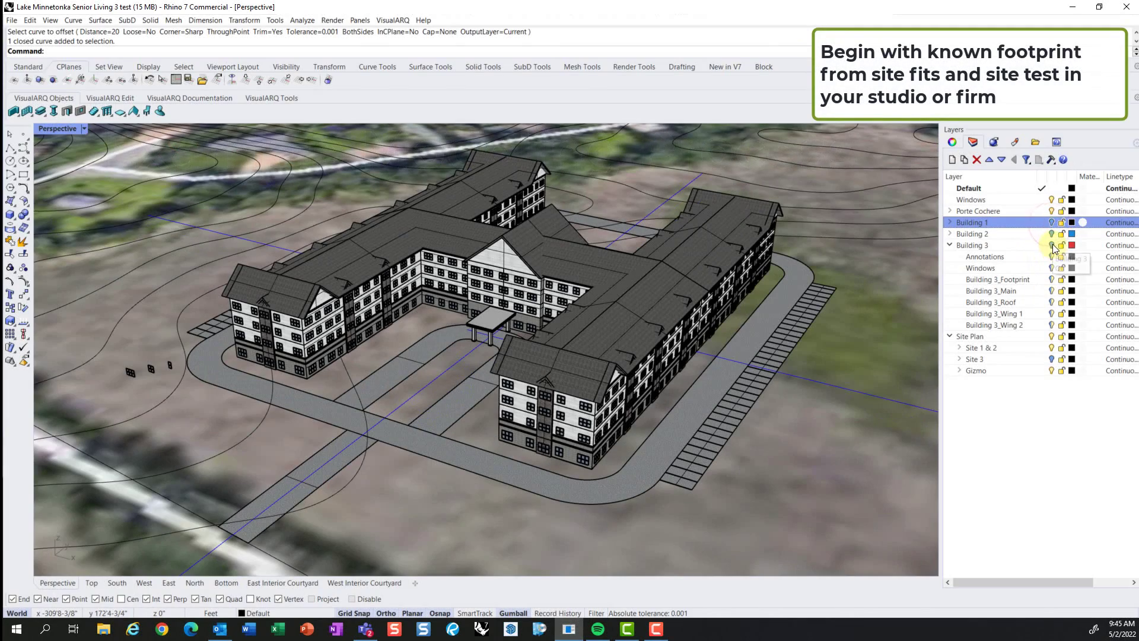
# Step: Show the Building 3 and Site 3 layers instead of Site 1 & 2 and view the footprint in the Top view
pyautogui.click(1052, 247)
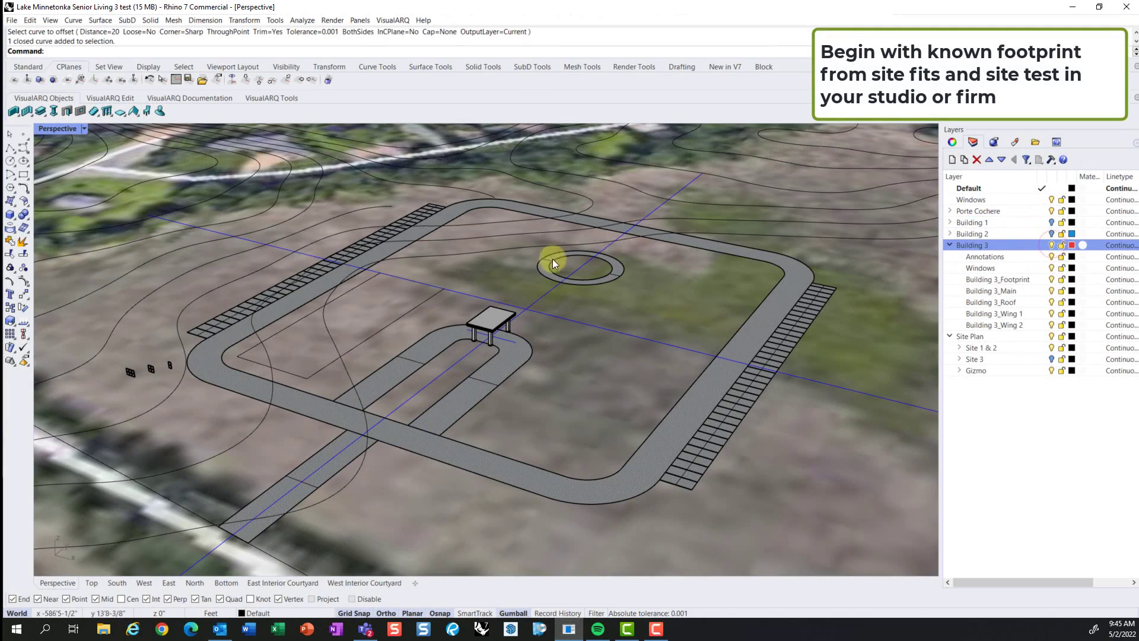
pyautogui.click(1052, 359)
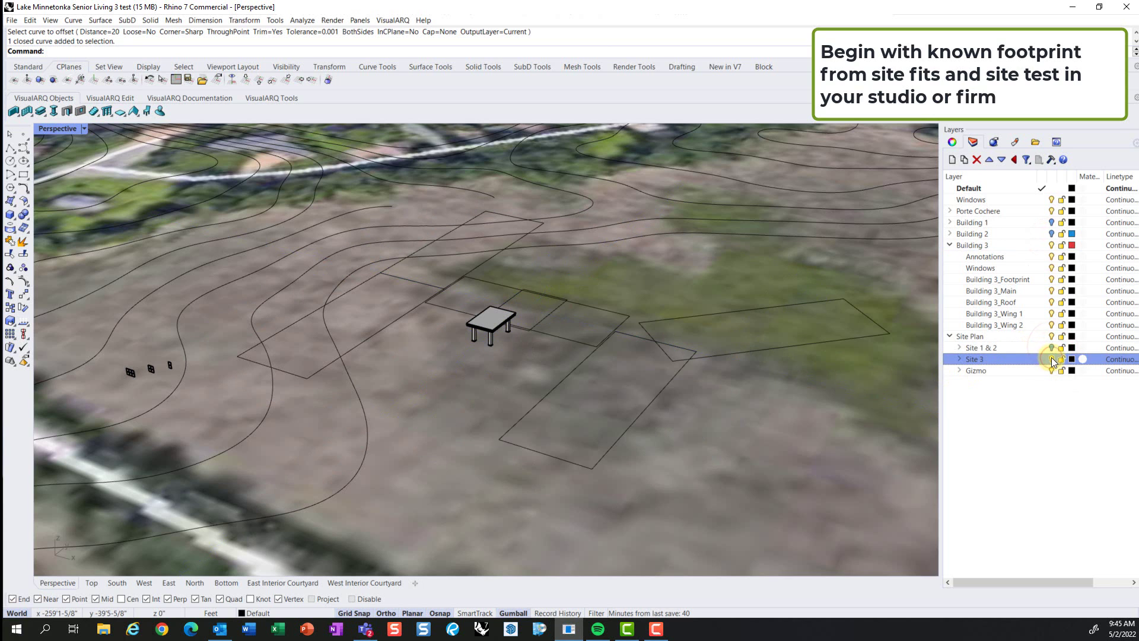
pyautogui.click(91, 582)
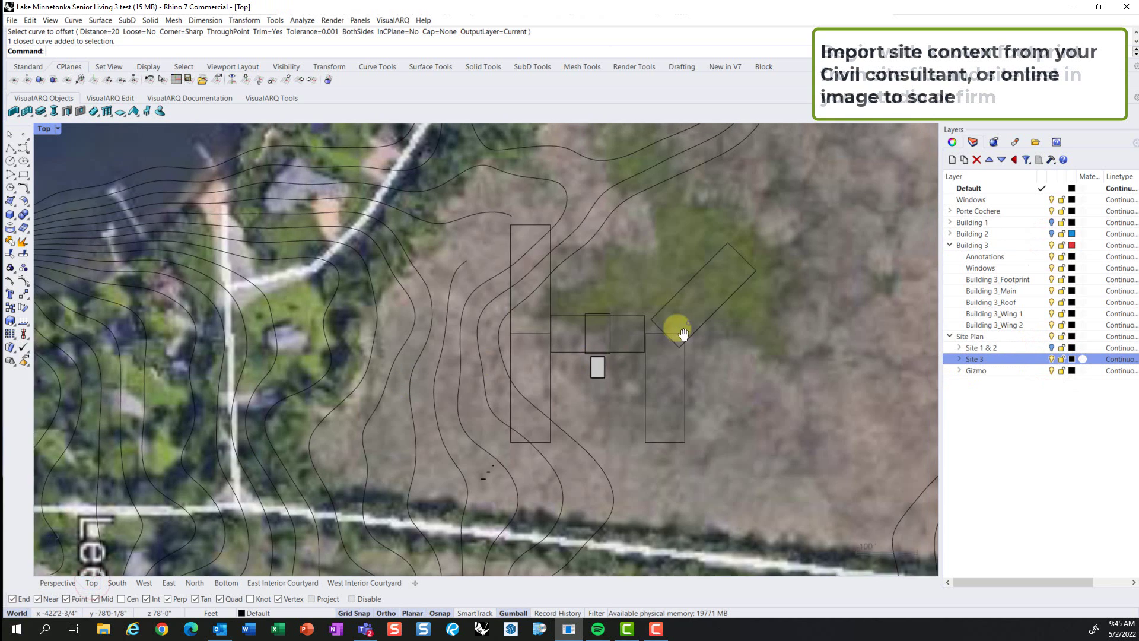
pyautogui.moveTo(684, 334); pyautogui.dragTo(613, 343, button='right')
pyautogui.press('Delete')
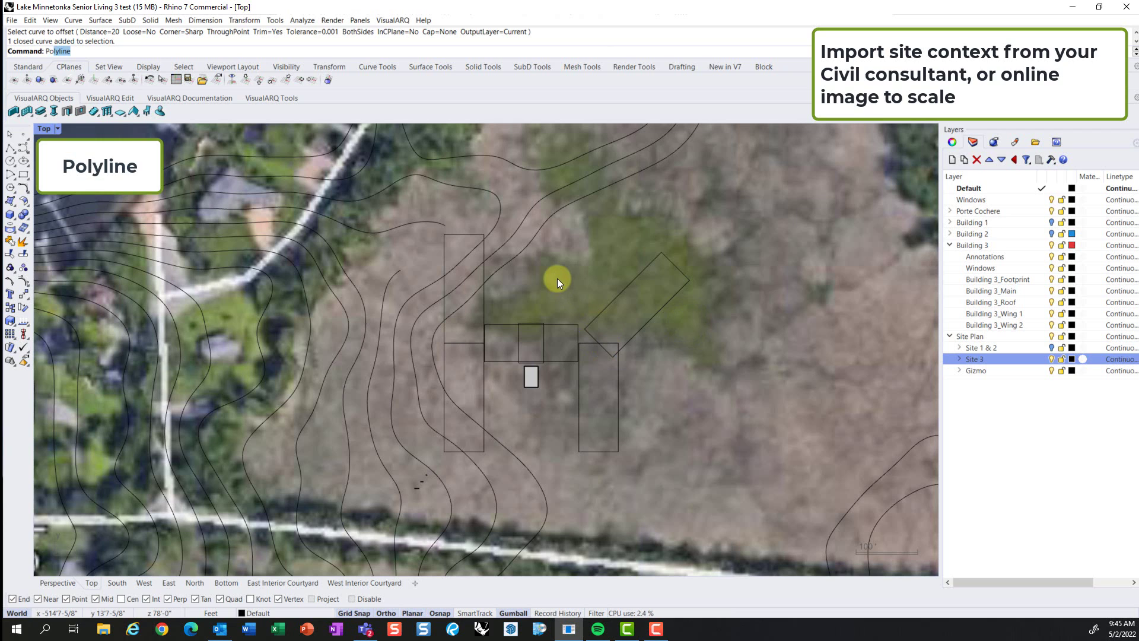
# Step: On the Road layer of Site 3, draw a polyline around the building footprint's outer corners, leaving a gap before the angled wing
pyautogui.write('polyline')
pyautogui.press('Return')
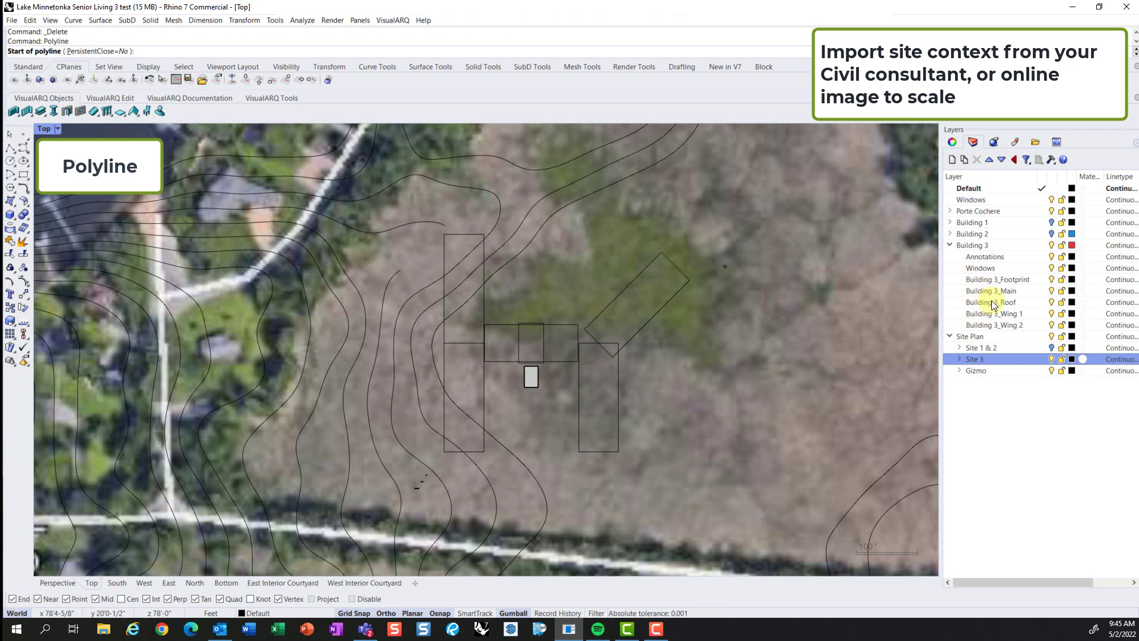
pyautogui.doubleClick(985, 370)
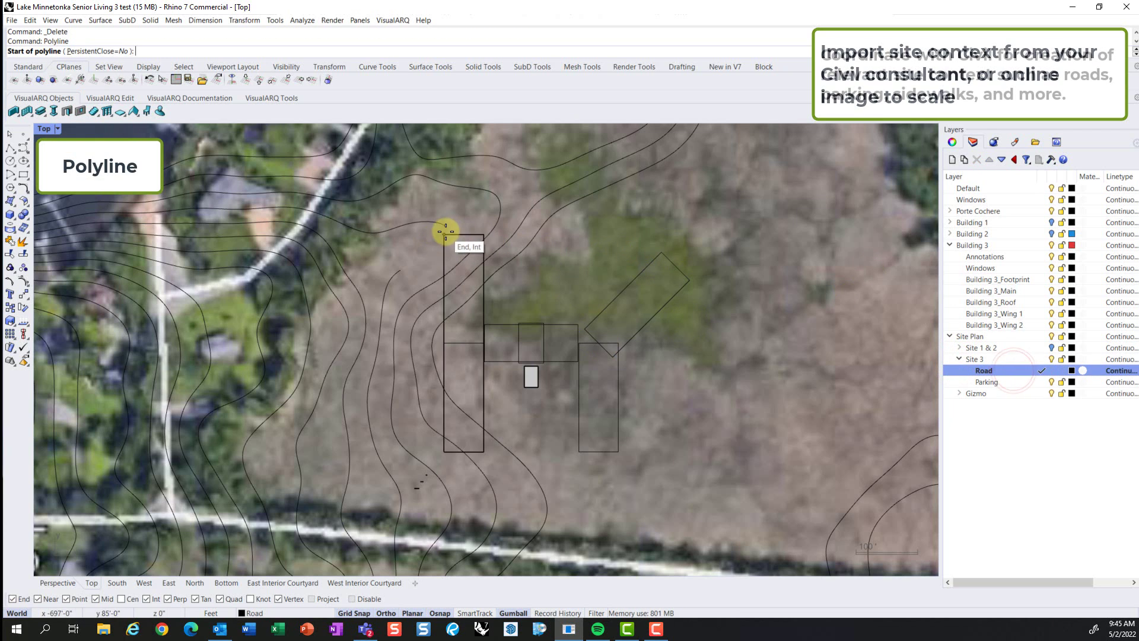
pyautogui.click(661, 254)
pyautogui.click(689, 279)
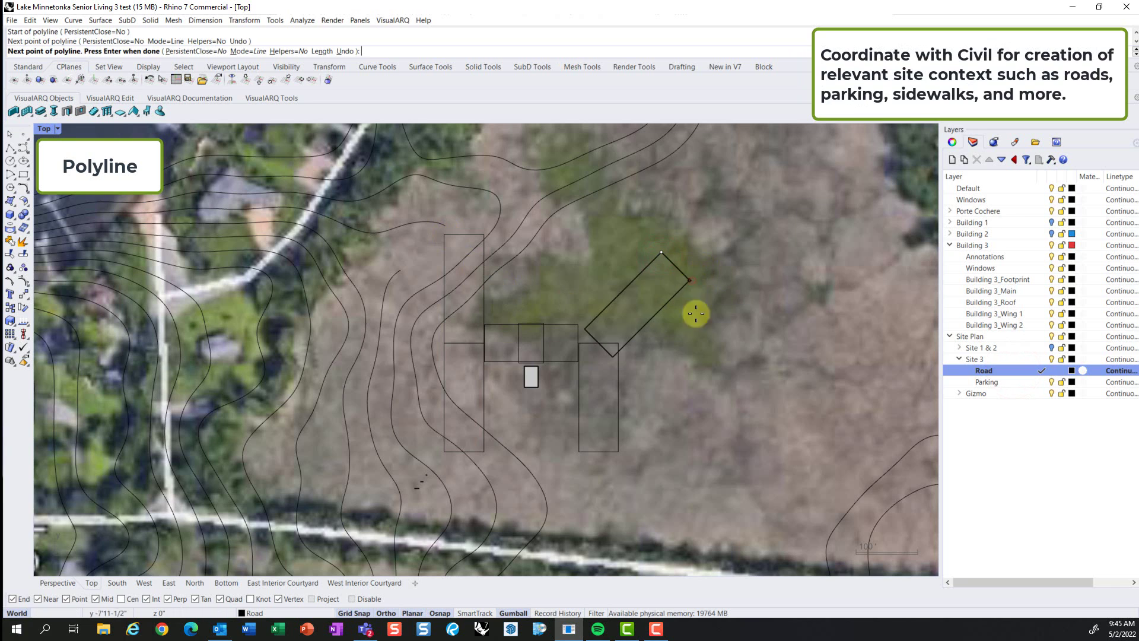
pyautogui.click(619, 351)
pyautogui.click(618, 452)
pyautogui.click(444, 451)
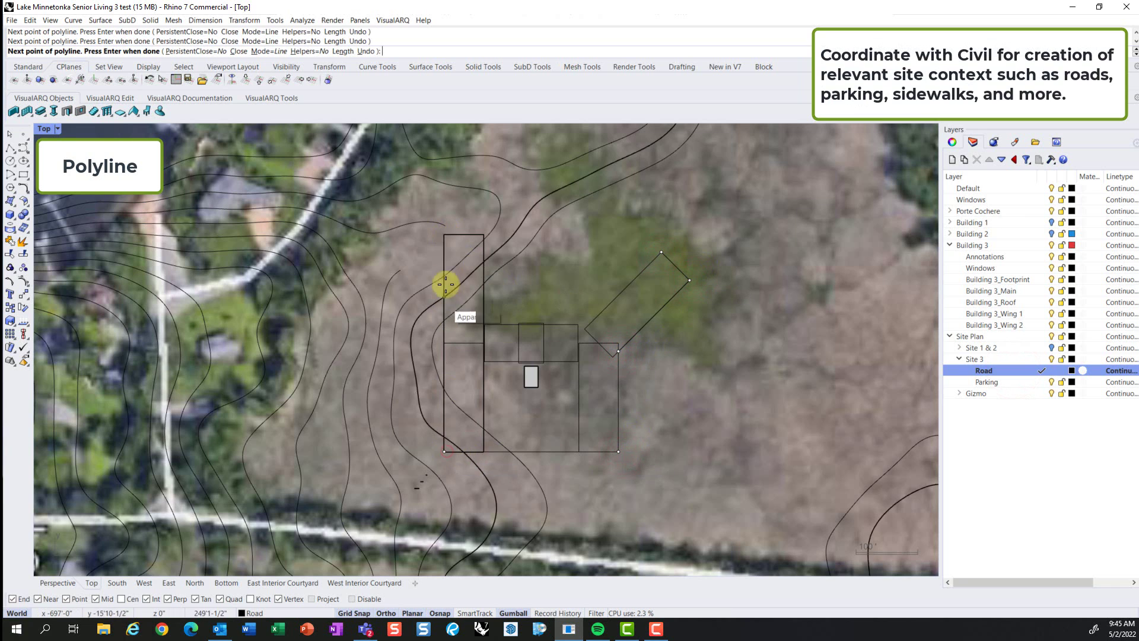
pyautogui.click(448, 239)
pyautogui.click(604, 241)
pyautogui.press('Return')
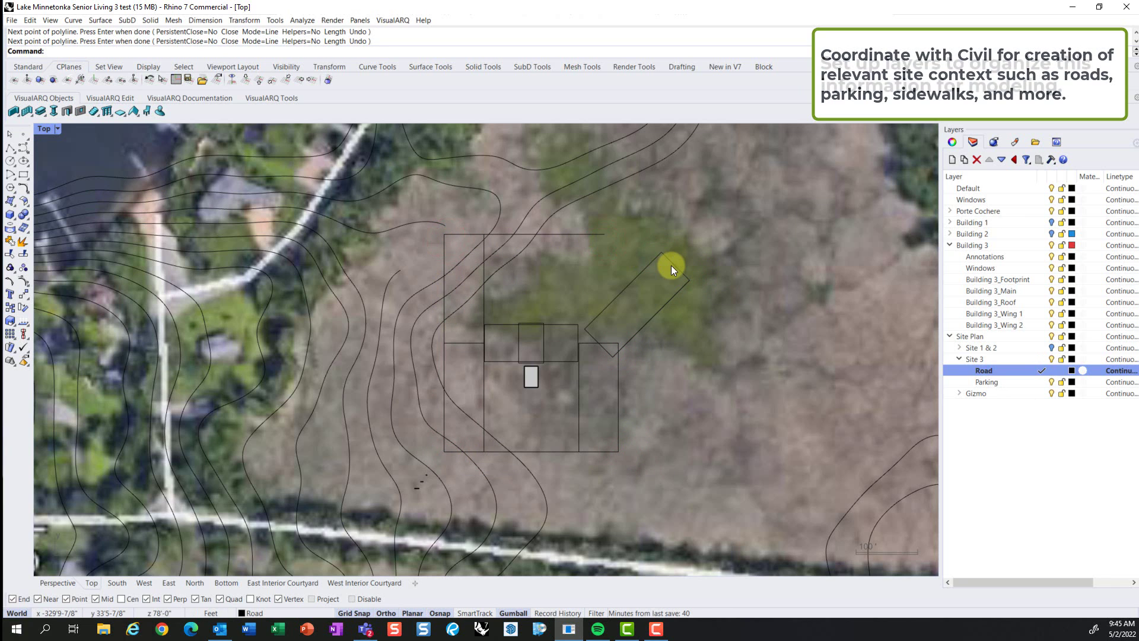
# Step: Fillet the perimeter polyline's open top edge with its segment at the end of the angled wing to close the outline
pyautogui.write('Fillet')
pyautogui.press('Return')
pyautogui.click(563, 233)
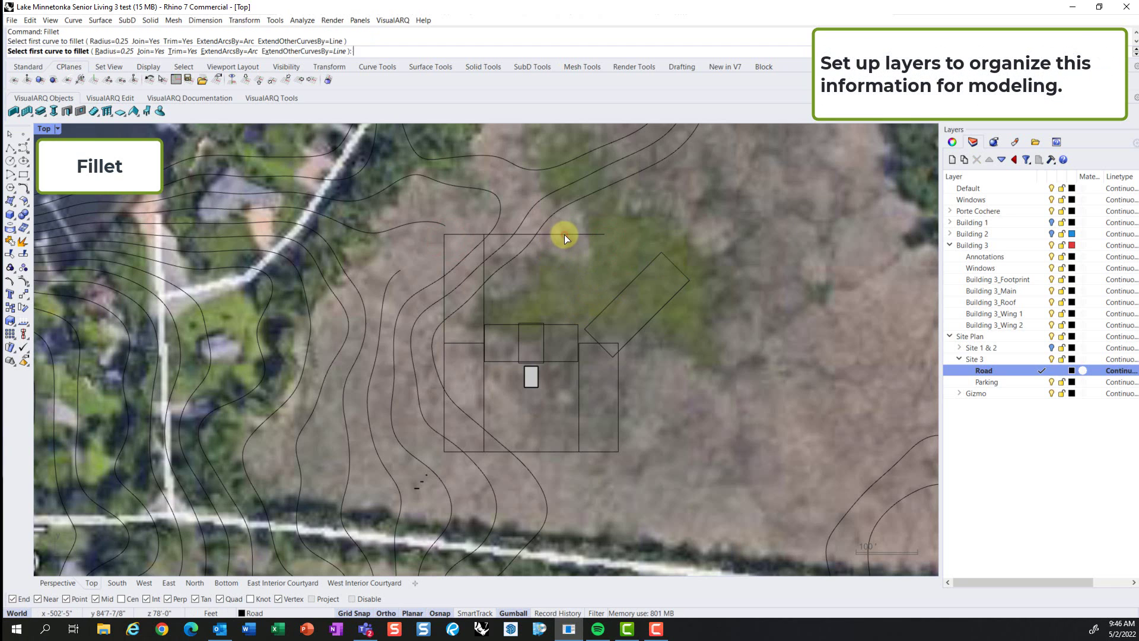
pyautogui.click(670, 260)
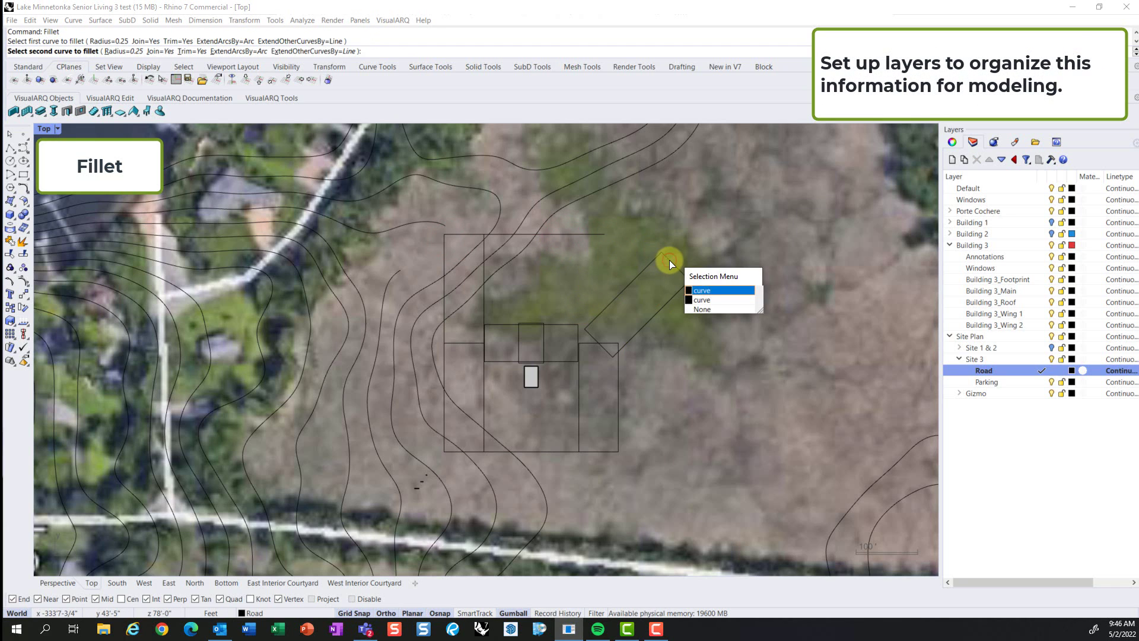
pyautogui.click(717, 291)
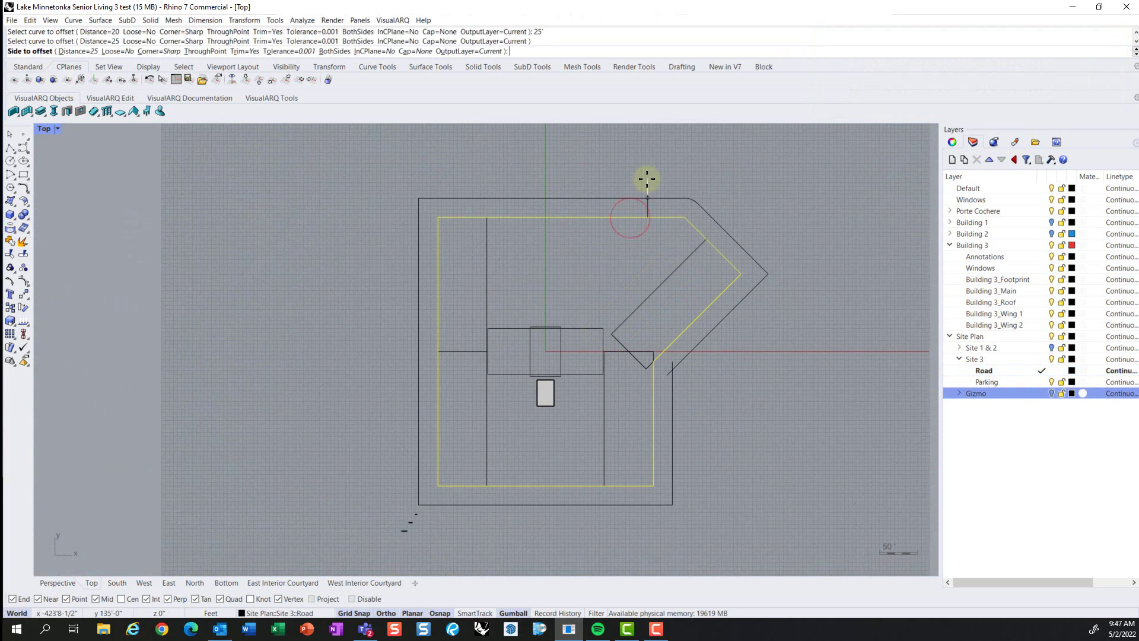
# Step: Offset the closed perimeter outline outward by 25 feet
pyautogui.click(646, 179)
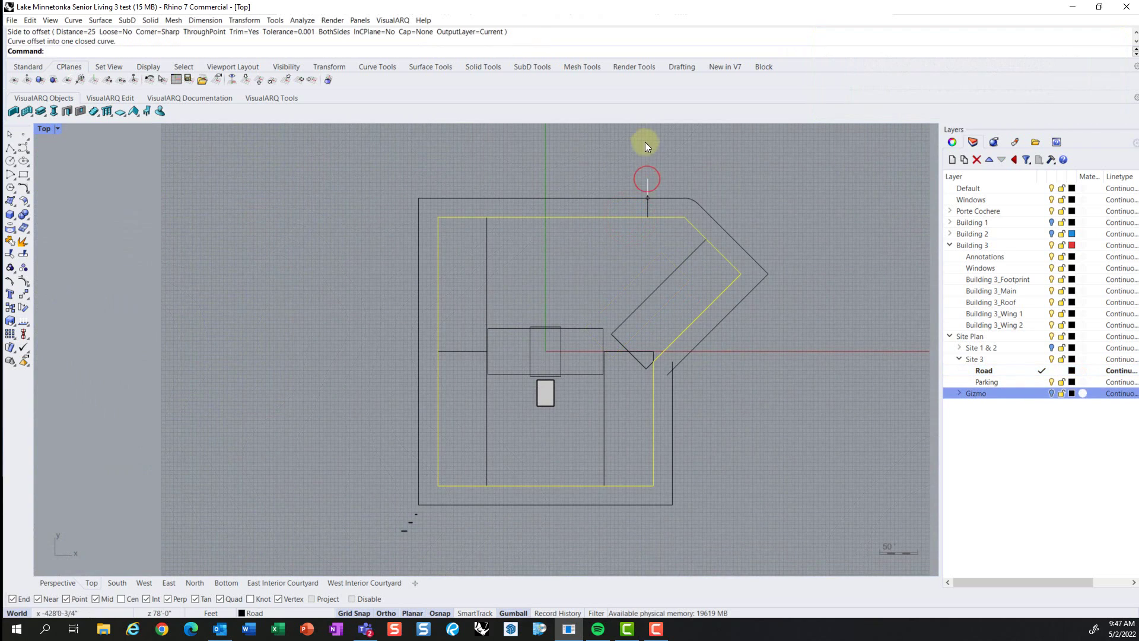
pyautogui.rightClick(640, 162)
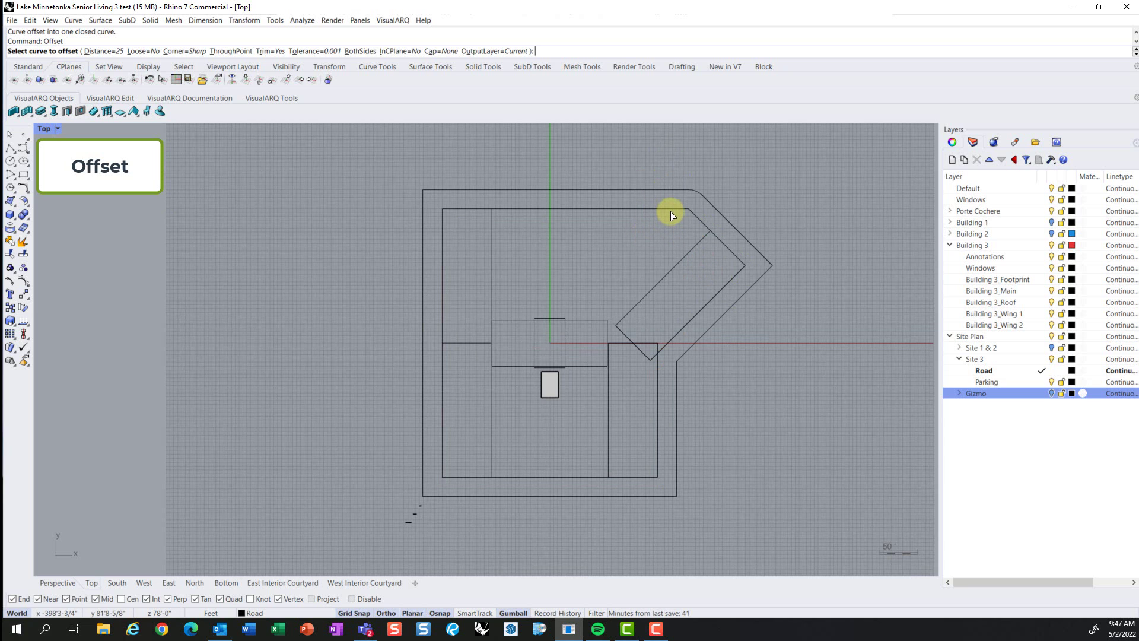
pyautogui.write('offset')
pyautogui.press('Return')
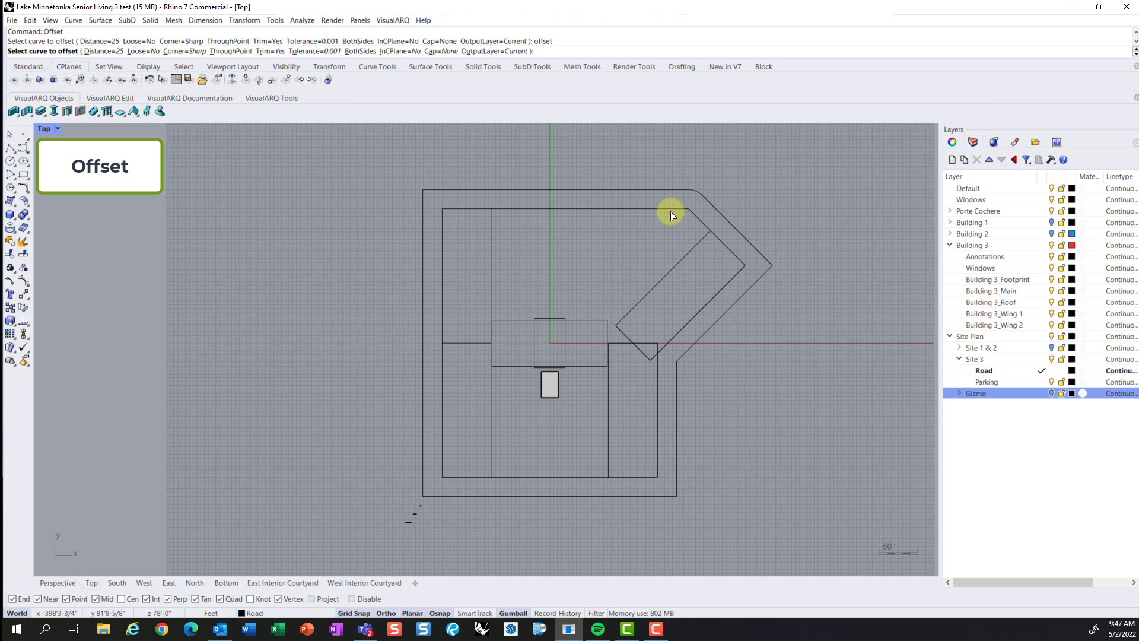
pyautogui.press('Escape')
pyautogui.hotkey('ctrl', 'z')
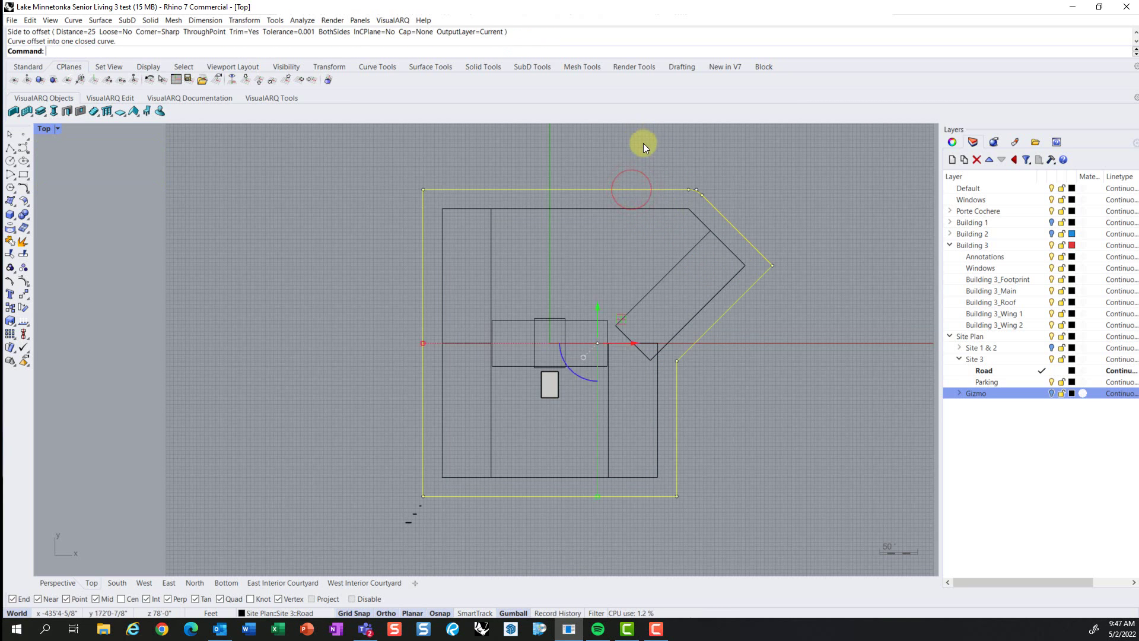
# Step: Offset the outer outline outward by 25 feet to form the road width, and delete the original perimeter polyline hugging the building
pyautogui.scroll(-2, 641, 149)
pyautogui.click(629, 182)
pyautogui.scroll(2, 629, 182)
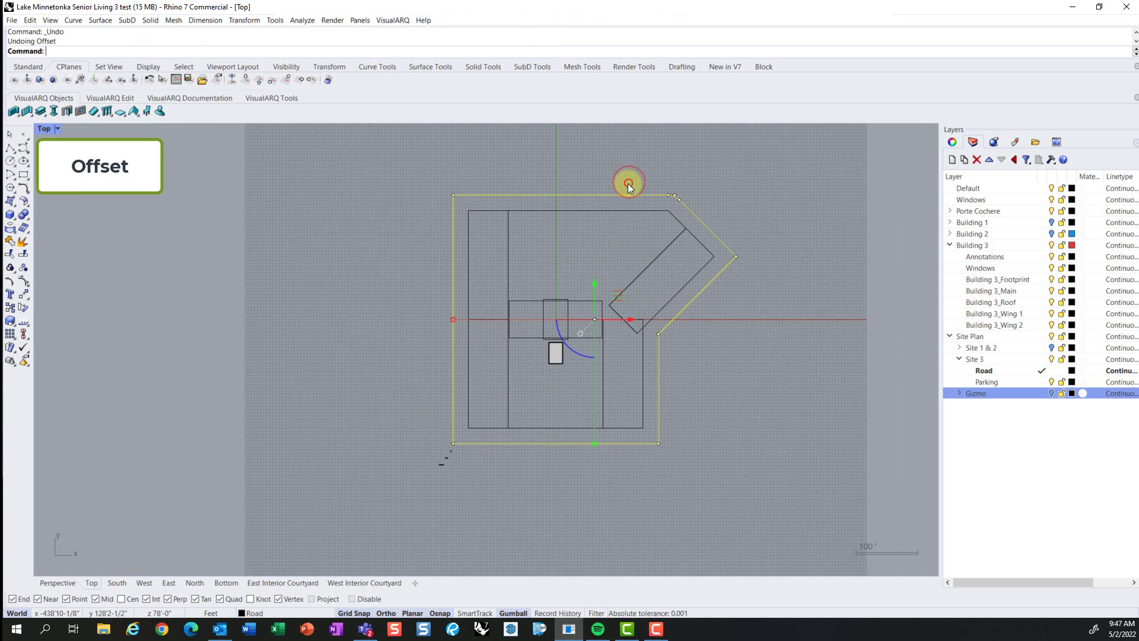
pyautogui.write('offset')
pyautogui.press('Return')
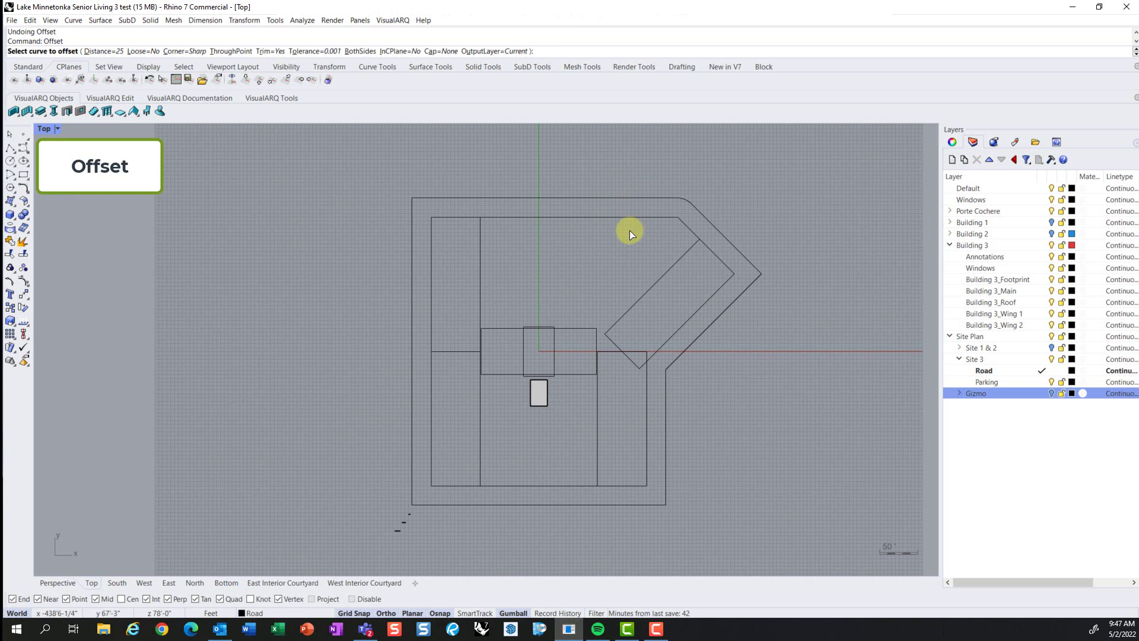
pyautogui.click(576, 198)
pyautogui.click(596, 150)
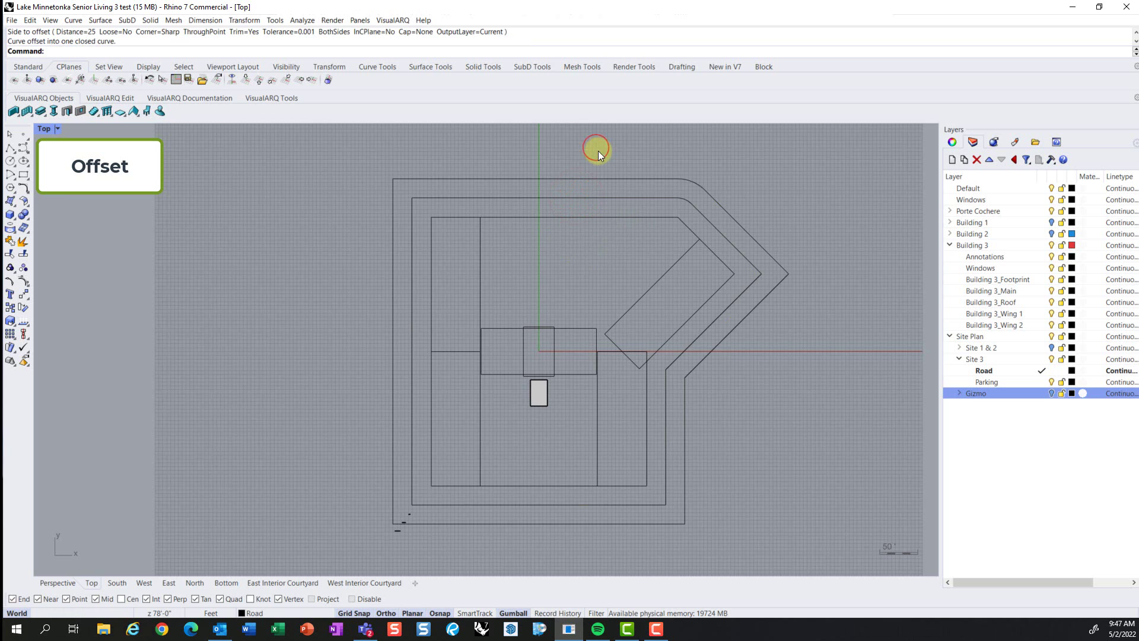
pyautogui.click(653, 204)
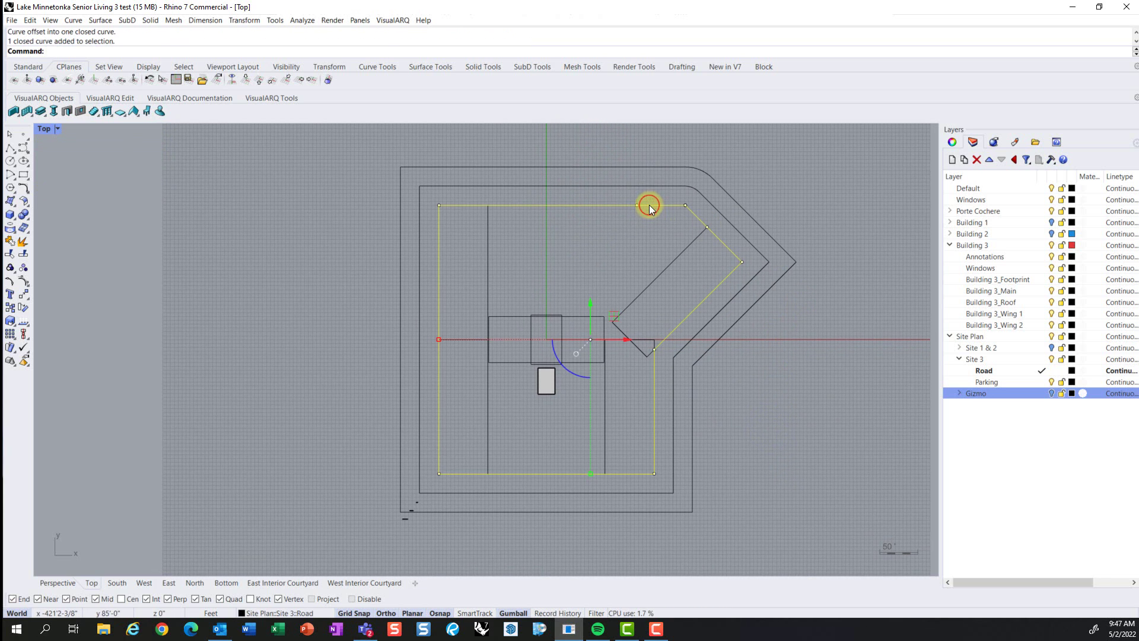
pyautogui.press('Delete')
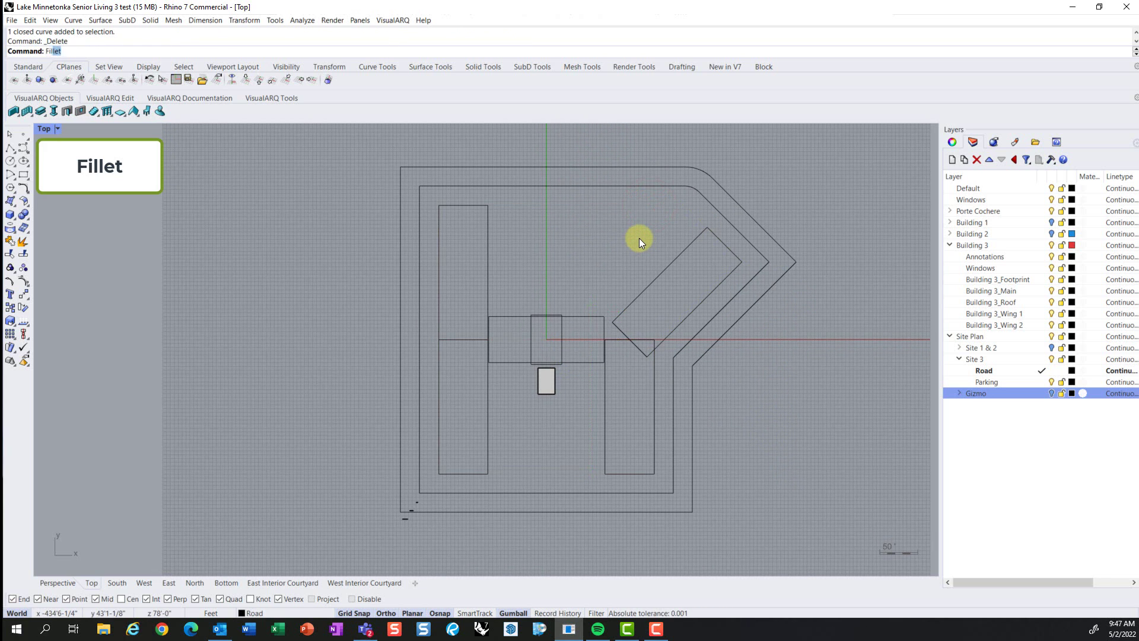
# Step: Fillet the upper-left corners of the inner and outer road curves with a 20' radius
pyautogui.press('Return')
pyautogui.click(108, 51)
pyautogui.scroll(-2, 639, 238)
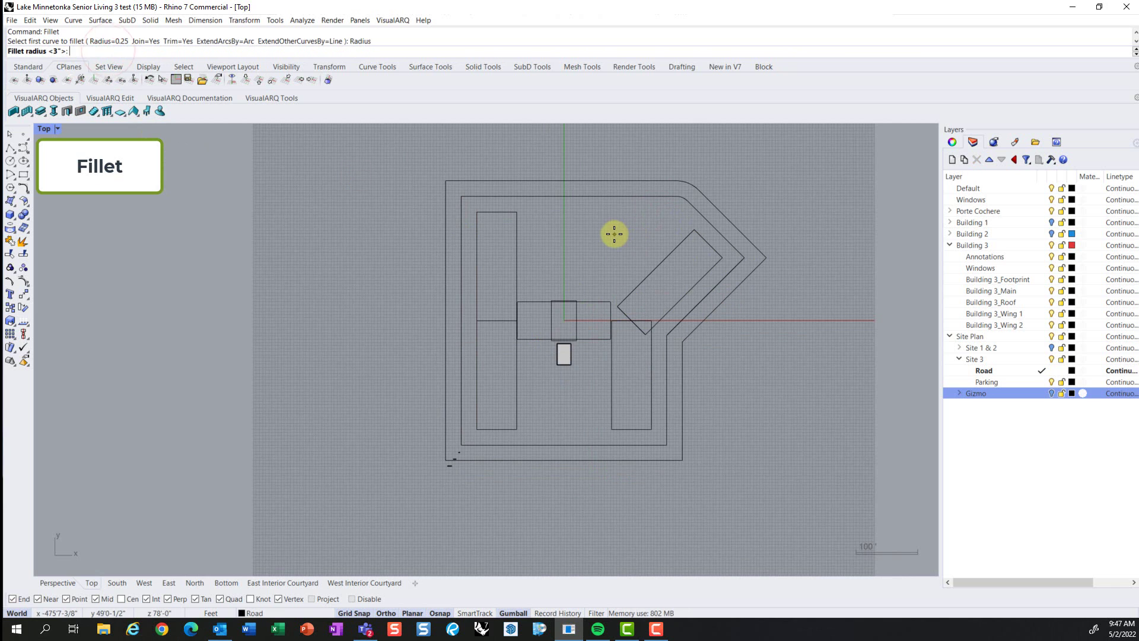
pyautogui.write("20'")
pyautogui.press('Return')
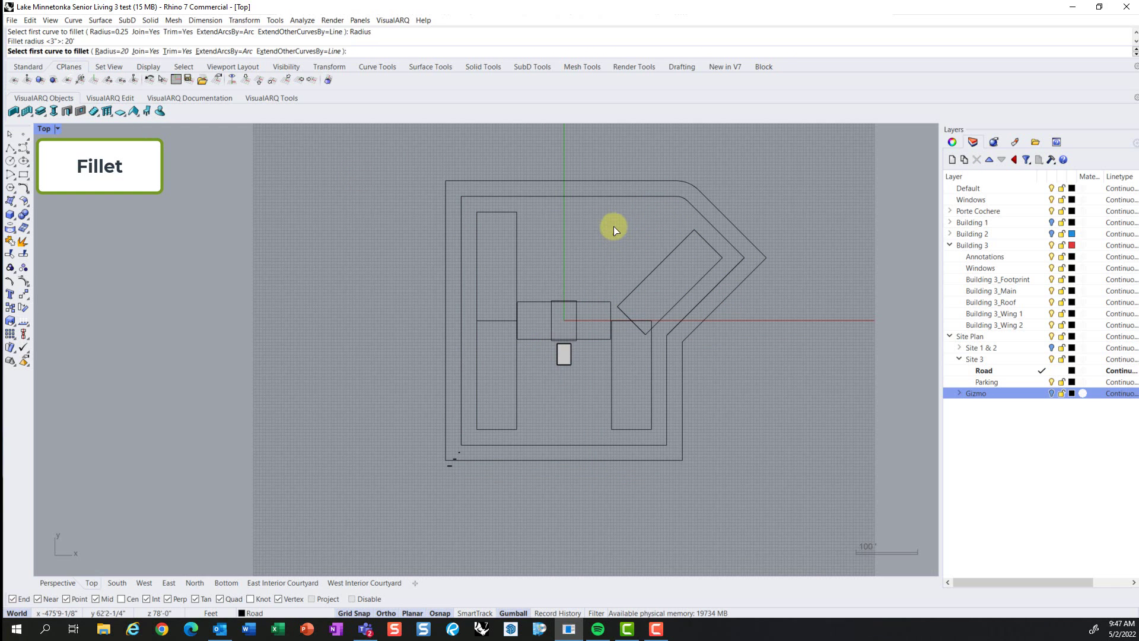
pyautogui.click(553, 196)
pyautogui.click(461, 221)
pyautogui.scroll(4, 483, 211)
pyautogui.press('Return')
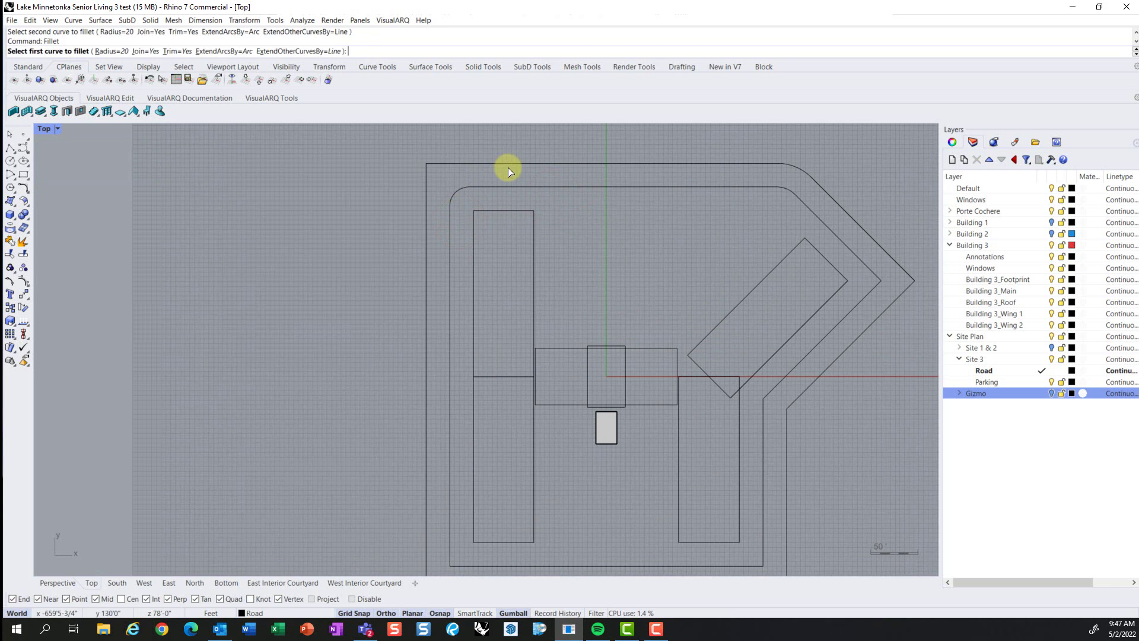
pyautogui.click(509, 163)
pyautogui.click(425, 231)
pyautogui.scroll(-2, 456, 236)
# Step: Fillet the inner road curve's pointed corner beyond the angled wing with the 20' radius
pyautogui.press('Return')
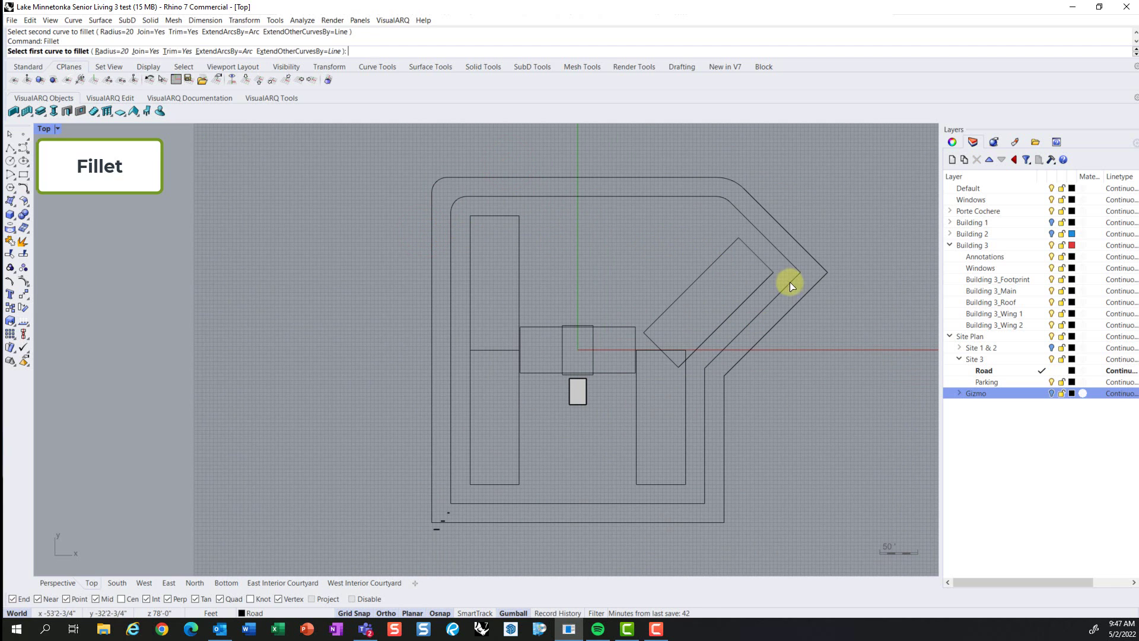
pyautogui.moveTo(785, 256); pyautogui.dragTo(606, 238, button='right')
pyautogui.press('Escape')
pyautogui.scroll(2, 552, 254)
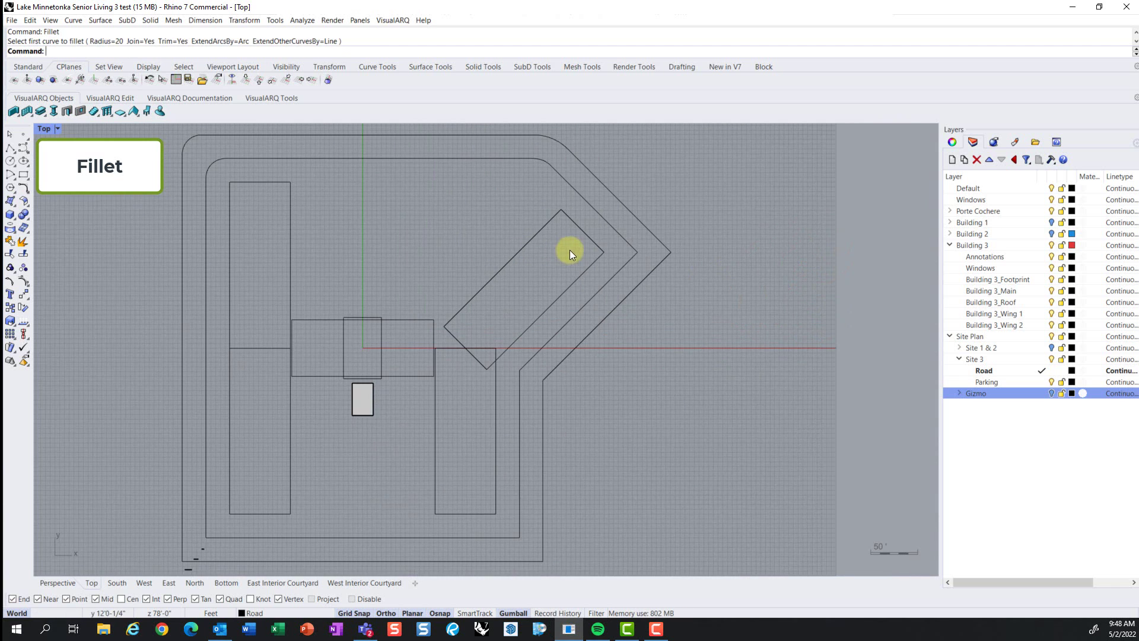
pyautogui.click(620, 233)
pyautogui.click(611, 278)
pyautogui.scroll(-2, 613, 272)
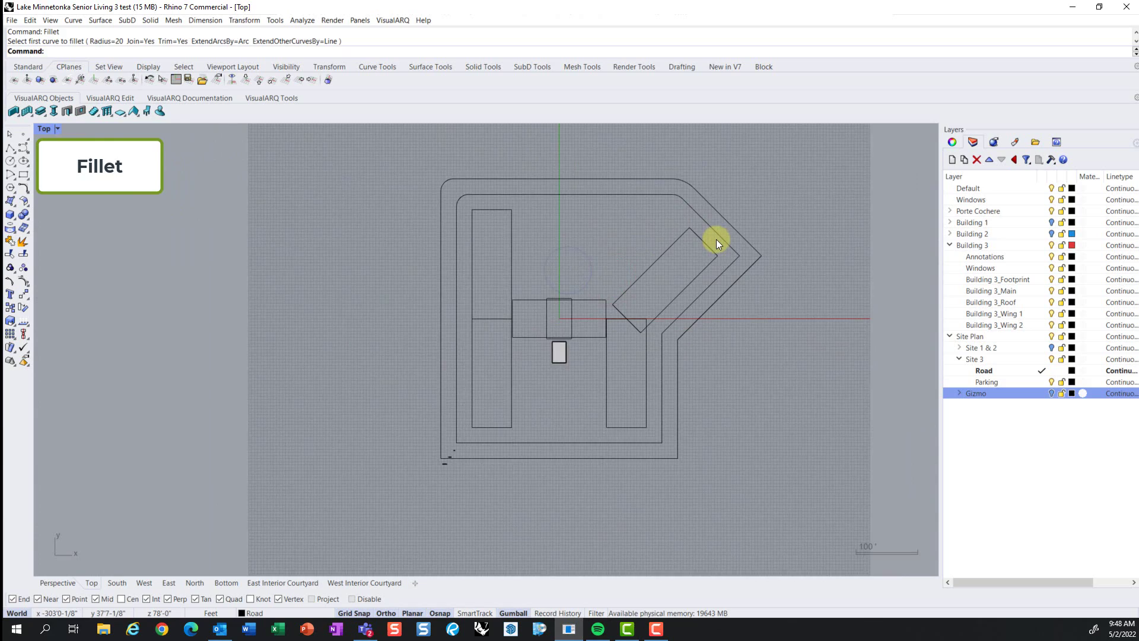
pyautogui.scroll(1, 717, 240)
pyautogui.scroll(1, 710, 223)
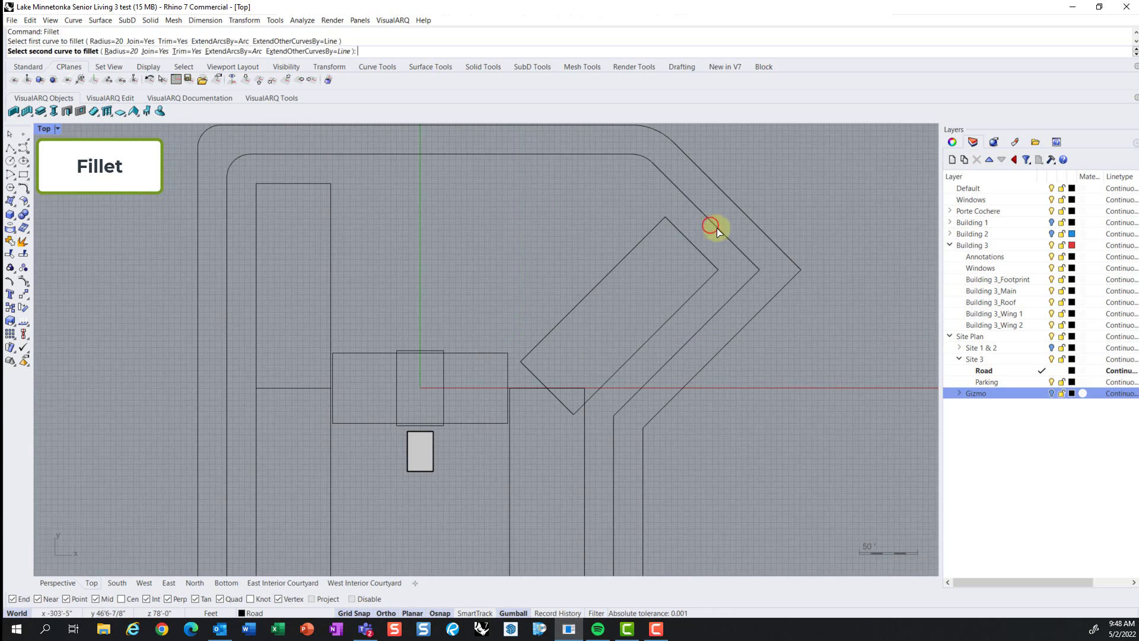
pyautogui.click(712, 224)
pyautogui.click(727, 300)
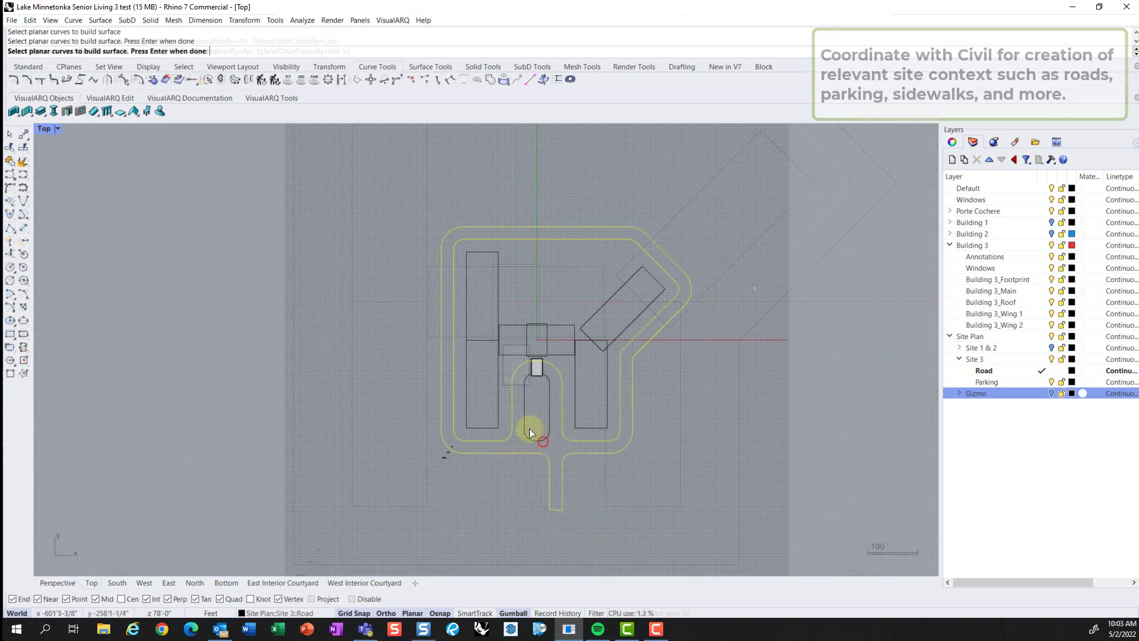
# Step: Create a planar surface from the selected road, entrance drive and drop-off loop curves
pyautogui.scroll(5, 553, 440)
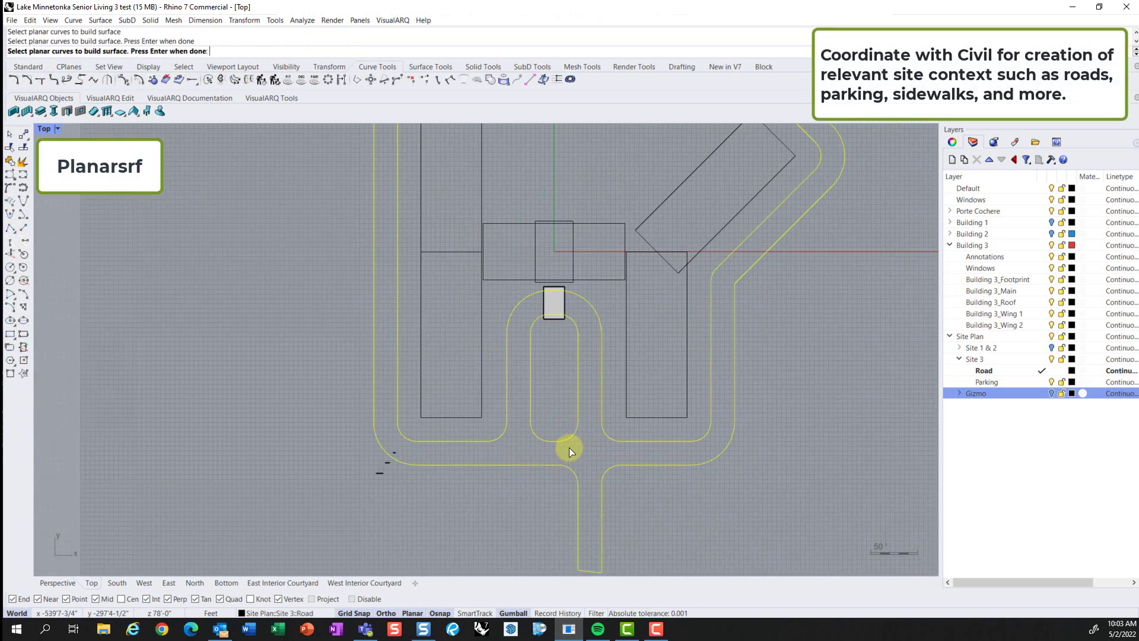
pyautogui.scroll(-3, 500, 448)
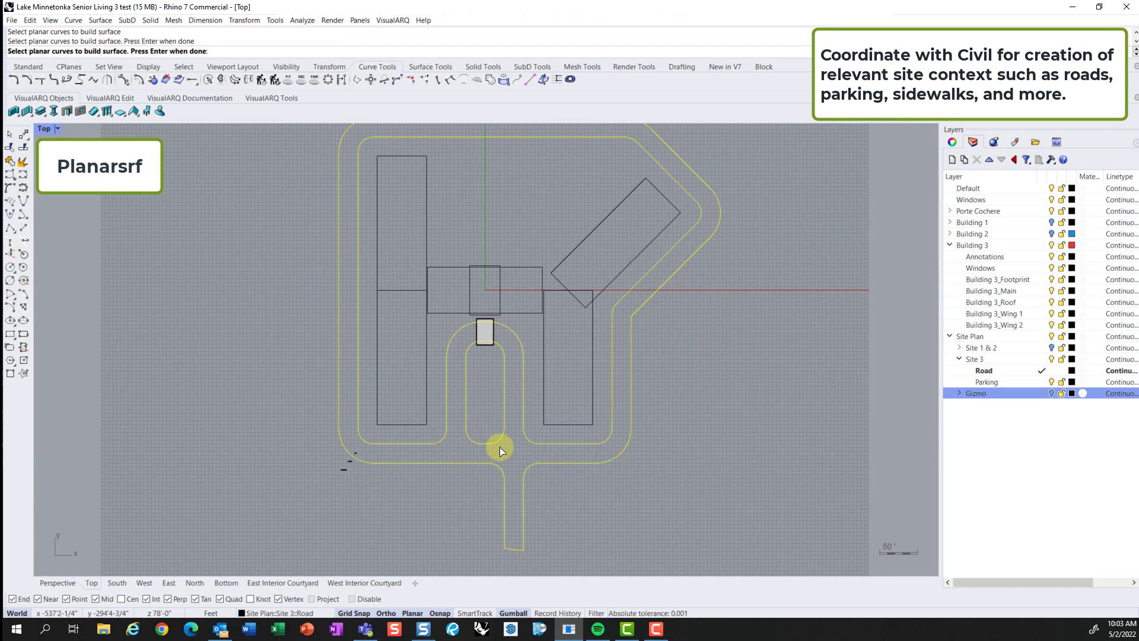
pyautogui.press('Return')
pyautogui.click(554, 337)
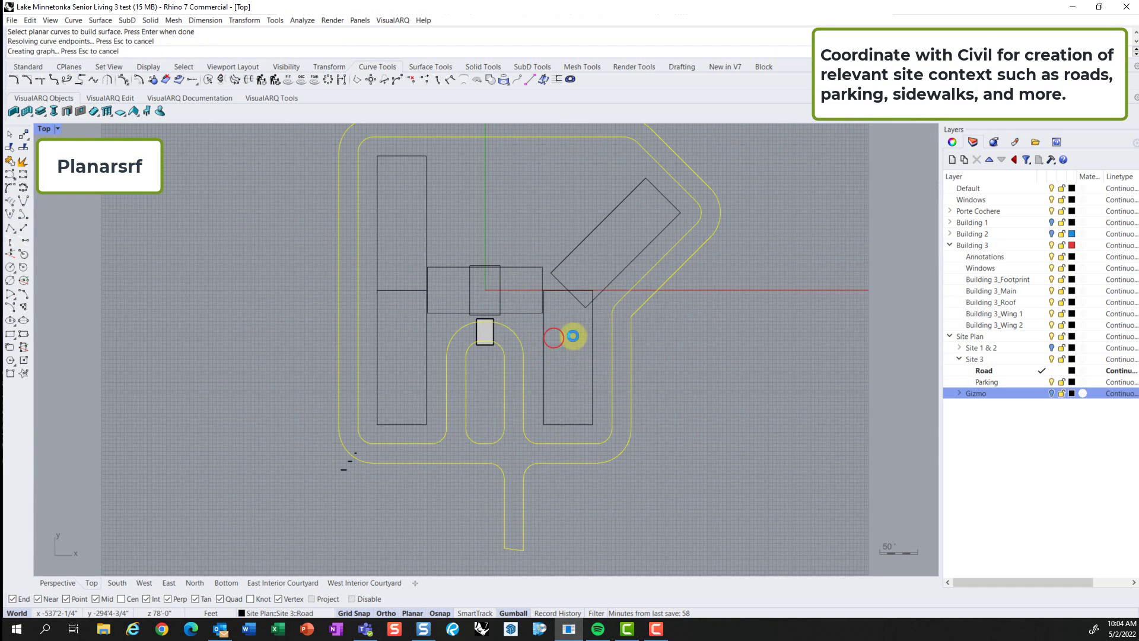
pyautogui.press('Escape')
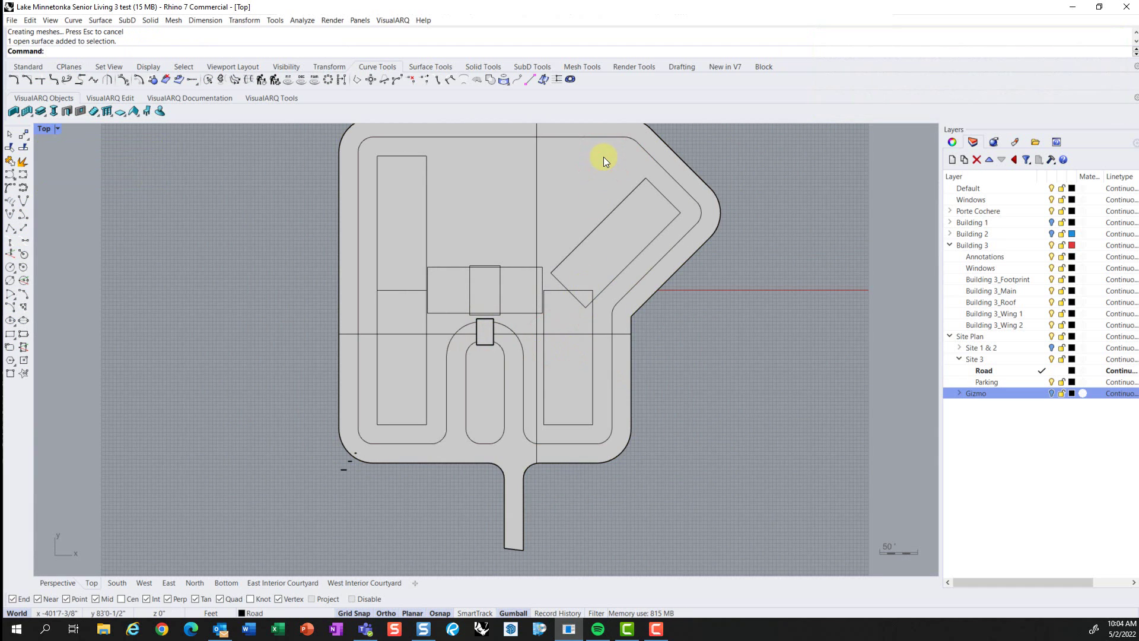
# Step: Trim away the surface area enclosed by the inner road curve, using that curve and the drop-off island curve as cutting objects
pyautogui.write('Trim')
pyautogui.press('Return')
pyautogui.click(719, 215)
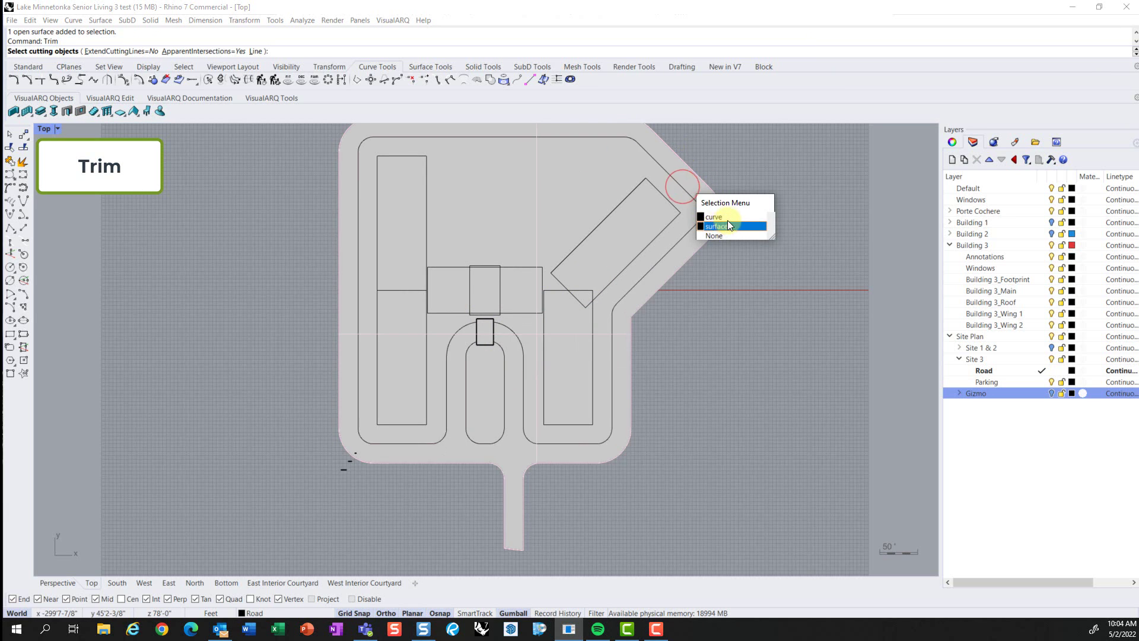
pyautogui.click(727, 221)
pyautogui.click(505, 381)
pyautogui.click(543, 398)
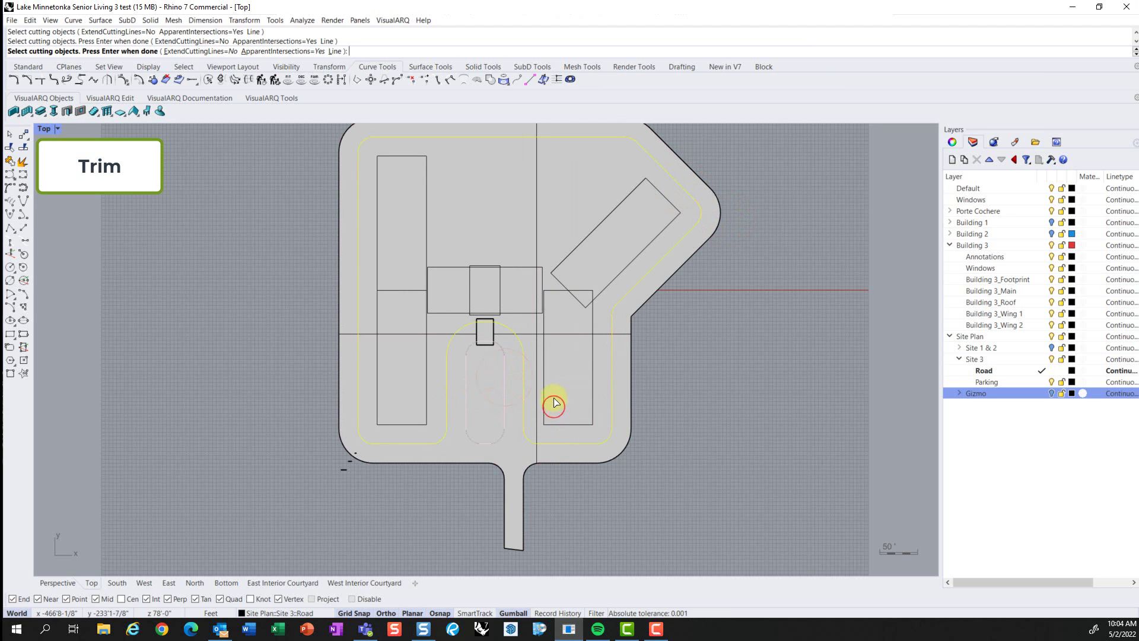
pyautogui.press('Return')
pyautogui.click(642, 165)
pyautogui.scroll(-6, 600, 205)
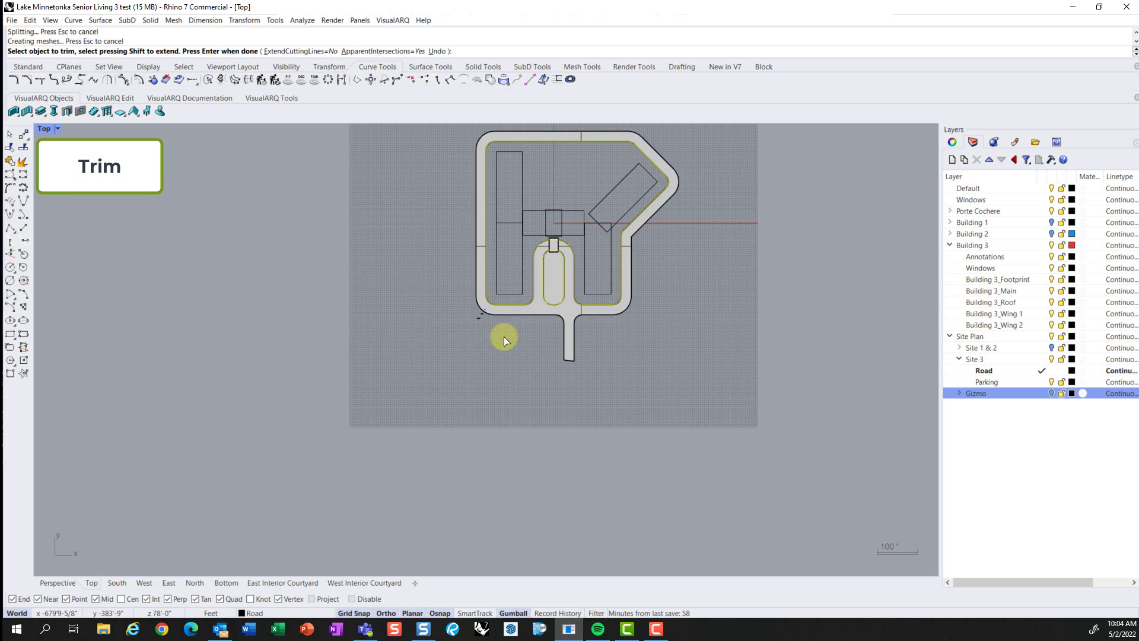
# Step: Try to trim the surface inside the drop-off loop, and undo that trim
pyautogui.scroll(6, 503, 336)
pyautogui.click(553, 271)
pyautogui.scroll(8, 606, 220)
pyautogui.moveTo(605, 223); pyautogui.dragTo(547, 290, button='right')
pyautogui.scroll(-12, 549, 285)
pyautogui.hotkey('ctrl', 'z')
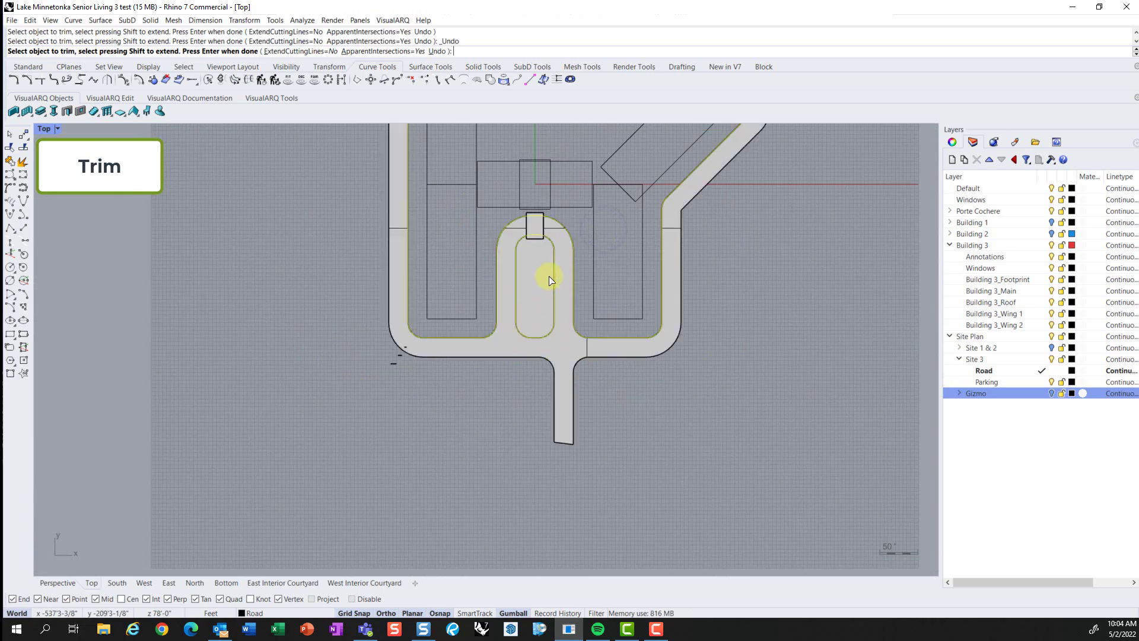
# Step: Trim the road surface out of the drop-off loop's central island and finish the Trim command
pyautogui.scroll(9, 550, 277)
pyautogui.scroll(5, 511, 293)
pyautogui.click(518, 327)
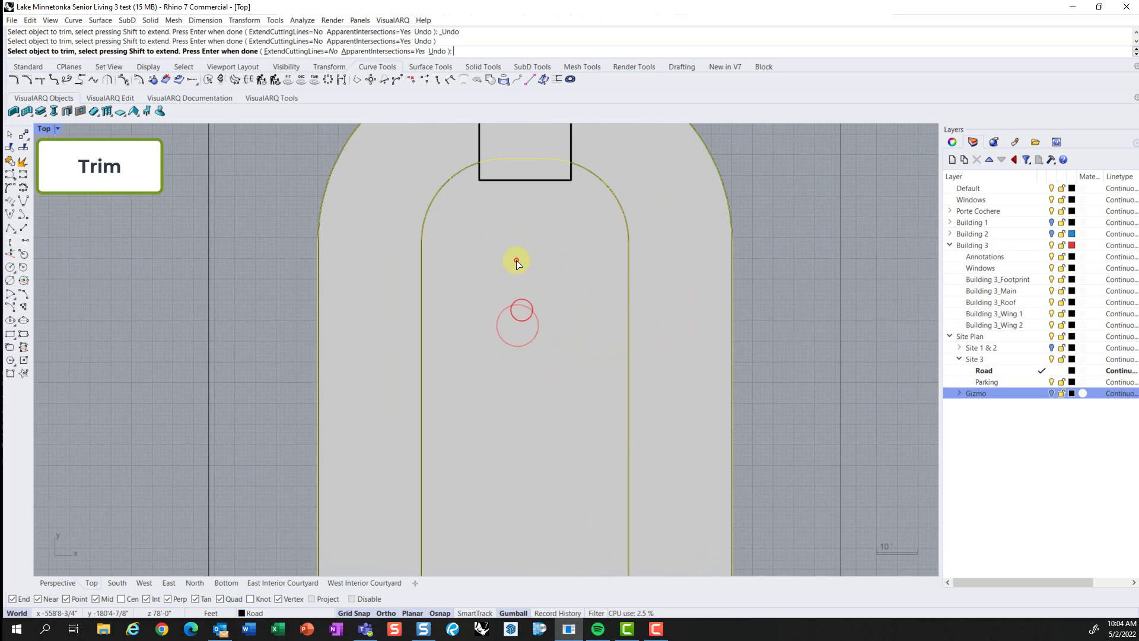
pyautogui.scroll(-12, 517, 260)
pyautogui.press('Return')
pyautogui.moveTo(605, 256); pyautogui.dragTo(581, 296, button='right')
pyautogui.moveTo(569, 181); pyautogui.dragTo(561, 255, button='right')
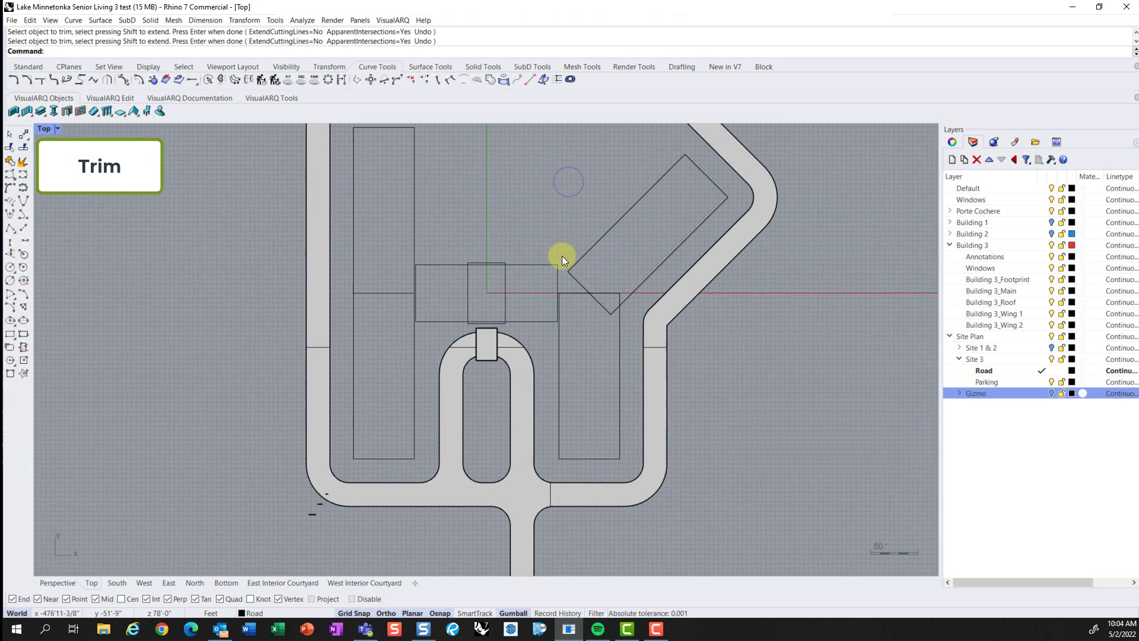
pyautogui.scroll(-4, 561, 255)
pyautogui.scroll(2, 546, 230)
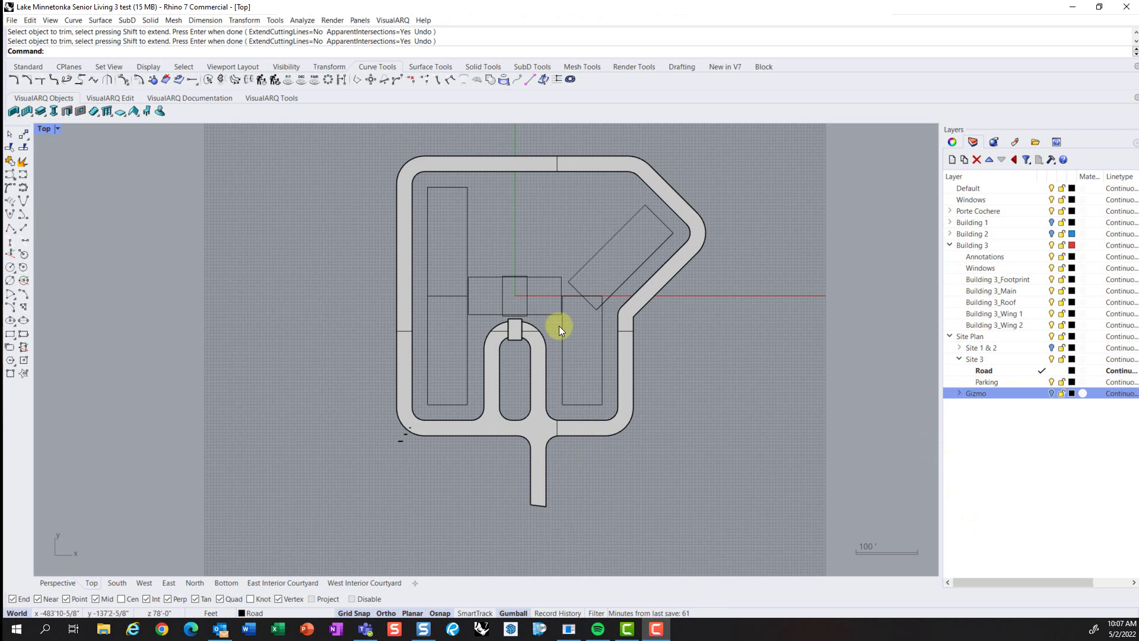
# Step: Make the Parking layer under Site 3 the current layer
pyautogui.scroll(2, 556, 261)
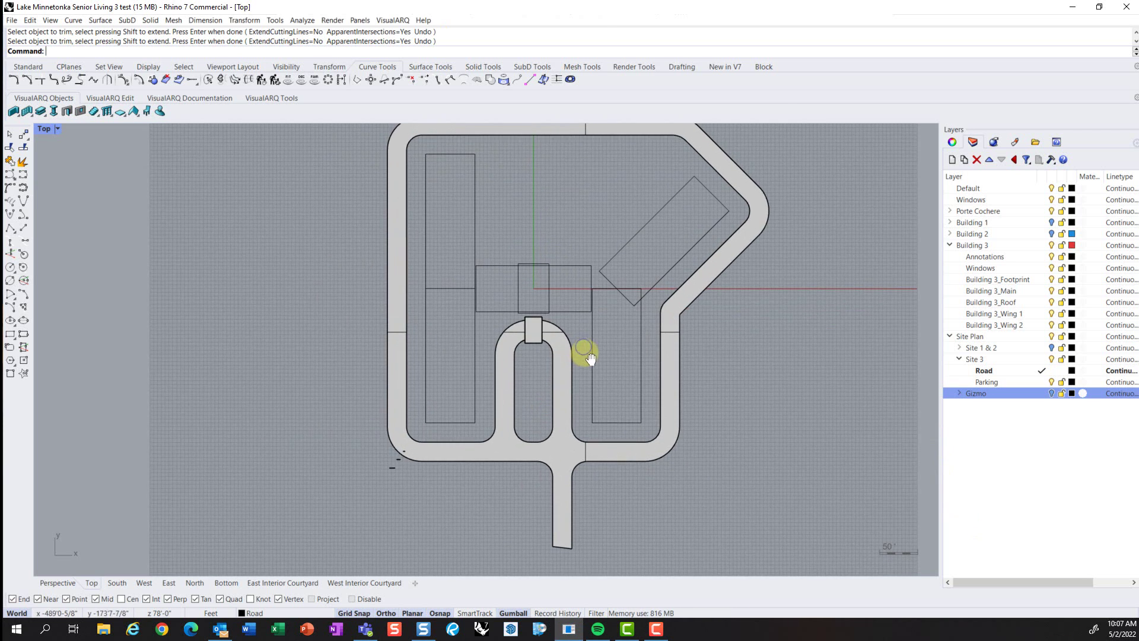
pyautogui.click(1021, 382)
pyautogui.click(1020, 383)
pyautogui.scroll(2, 543, 397)
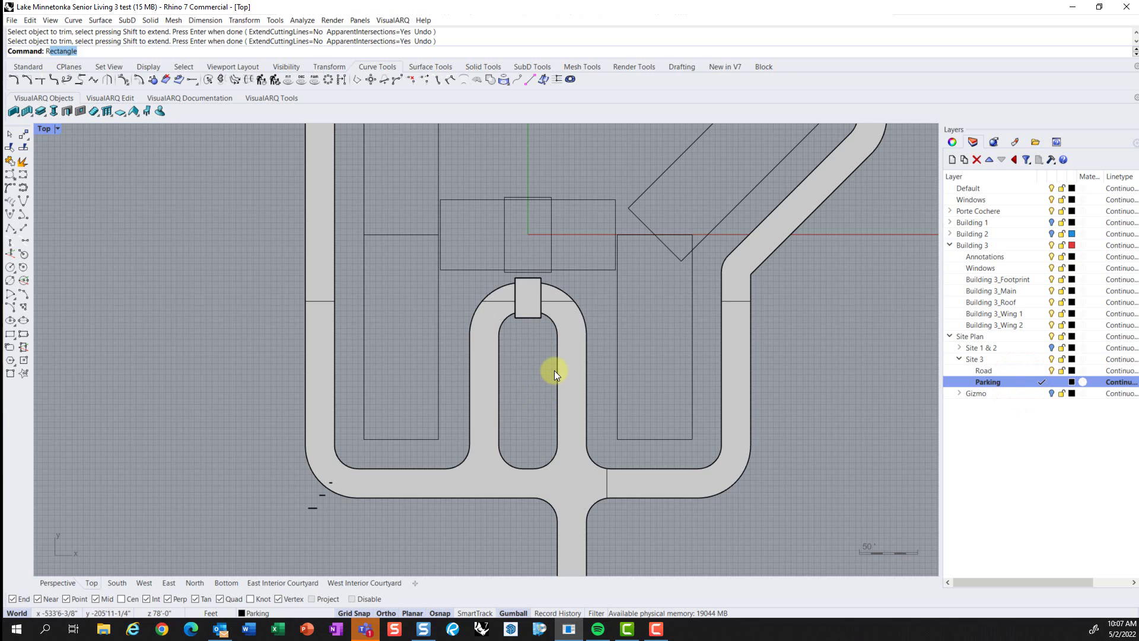
pyautogui.press('Return')
pyautogui.scroll(1, 523, 354)
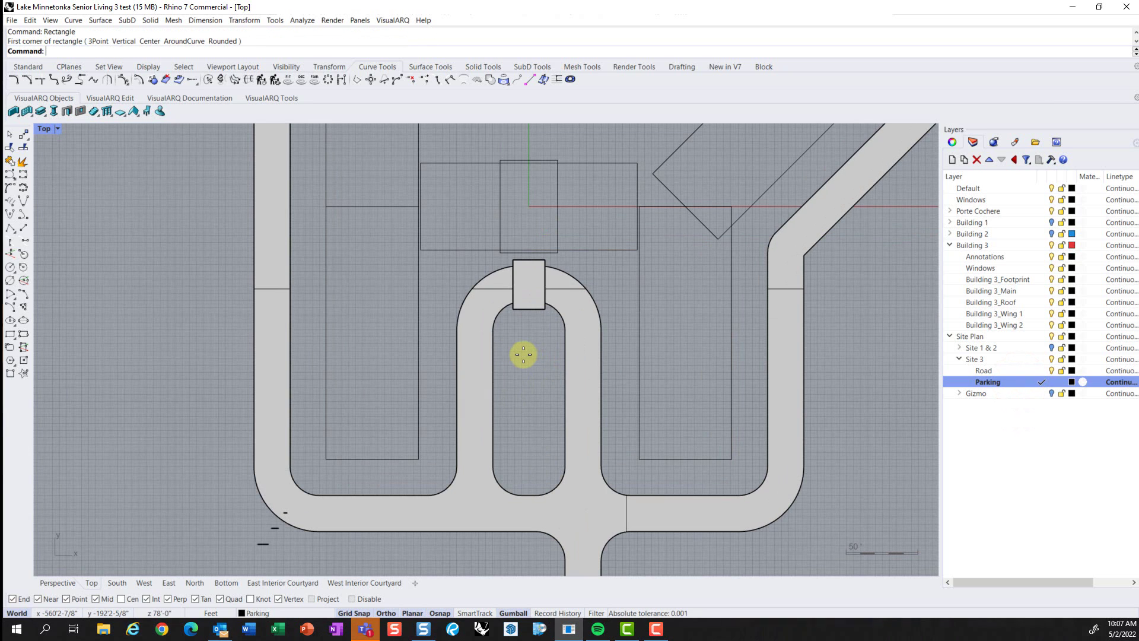
pyautogui.write('polyline')
pyautogui.press('Return')
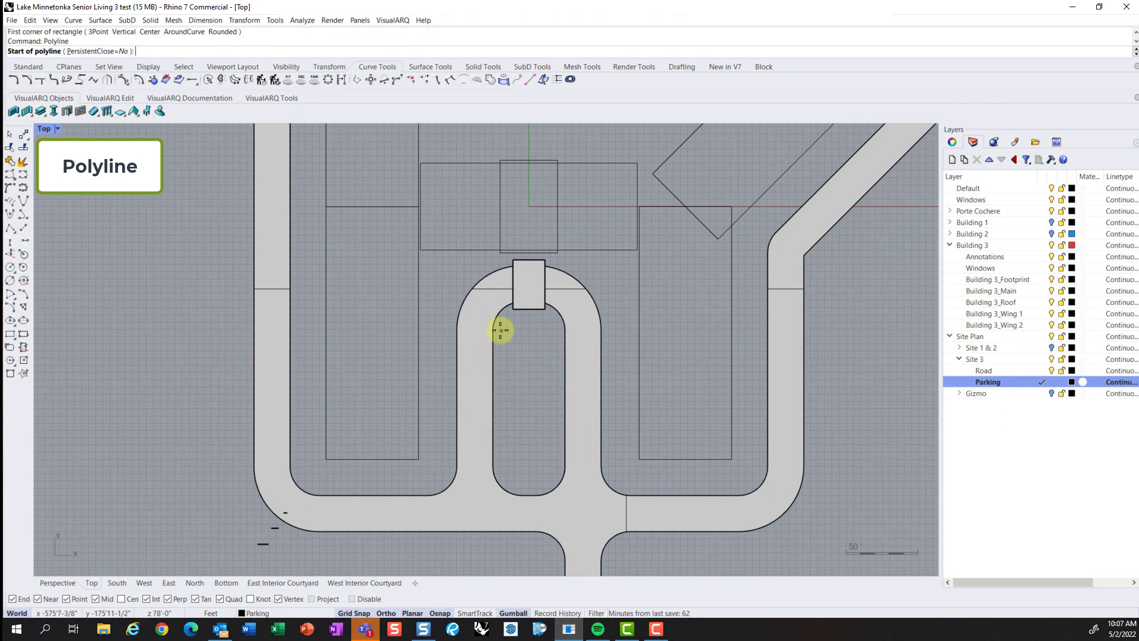
pyautogui.click(492, 330)
pyautogui.press('Escape')
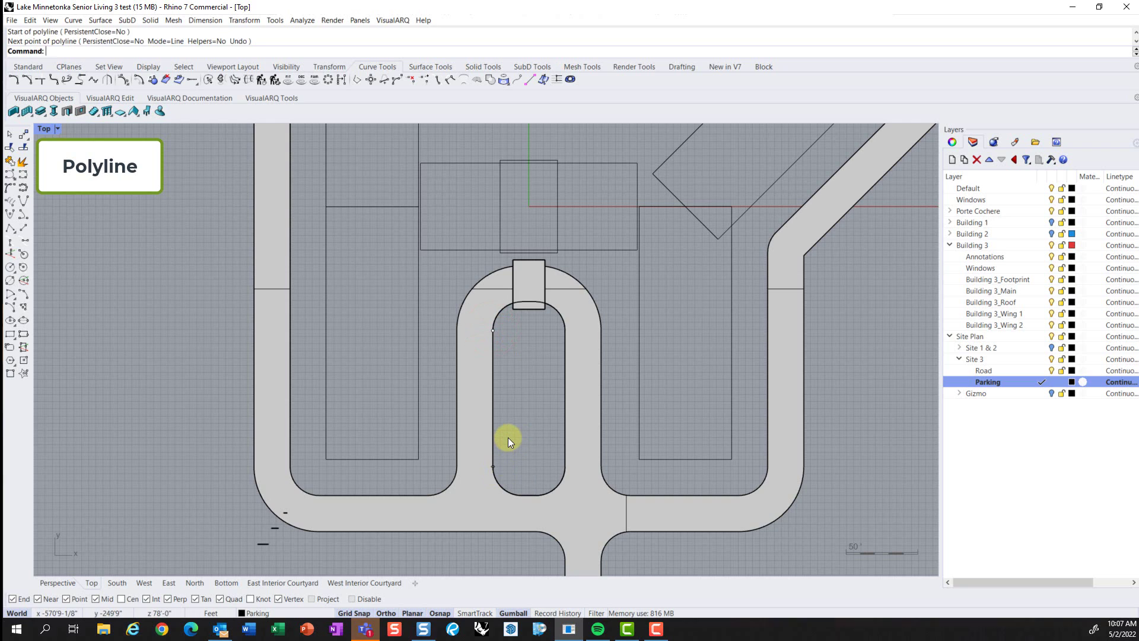
# Step: Draw a closed rectangular polyline 19' wide inside the drop-off island, along the full straight stretch of its left edge
pyautogui.press('Return')
pyautogui.click(494, 468)
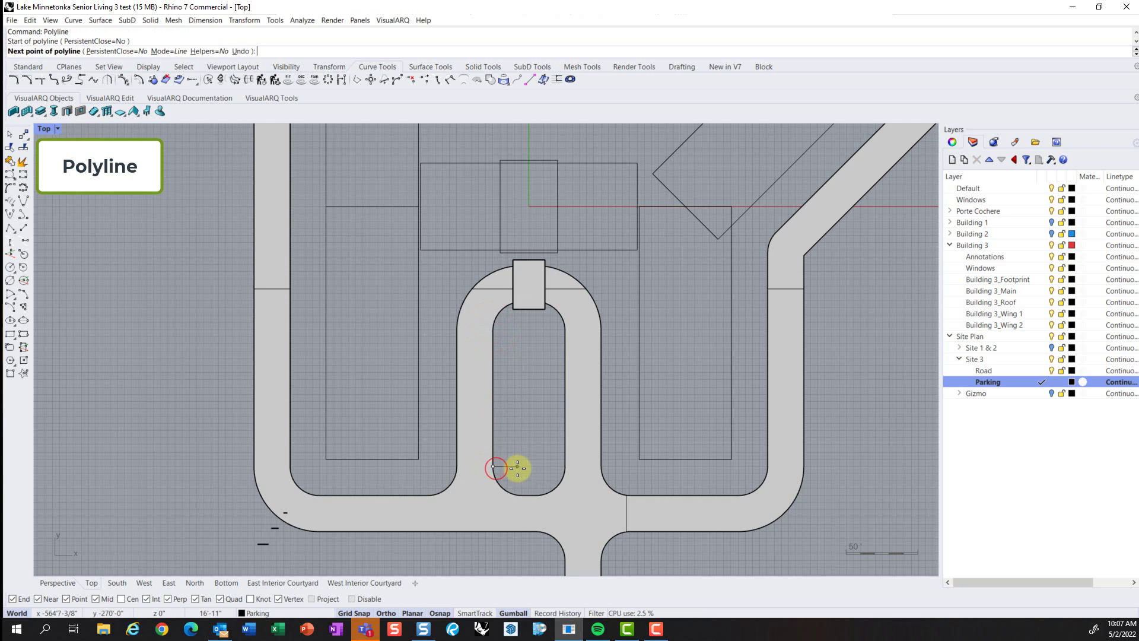
pyautogui.write("19'")
pyautogui.press('Return')
pyautogui.click(520, 466)
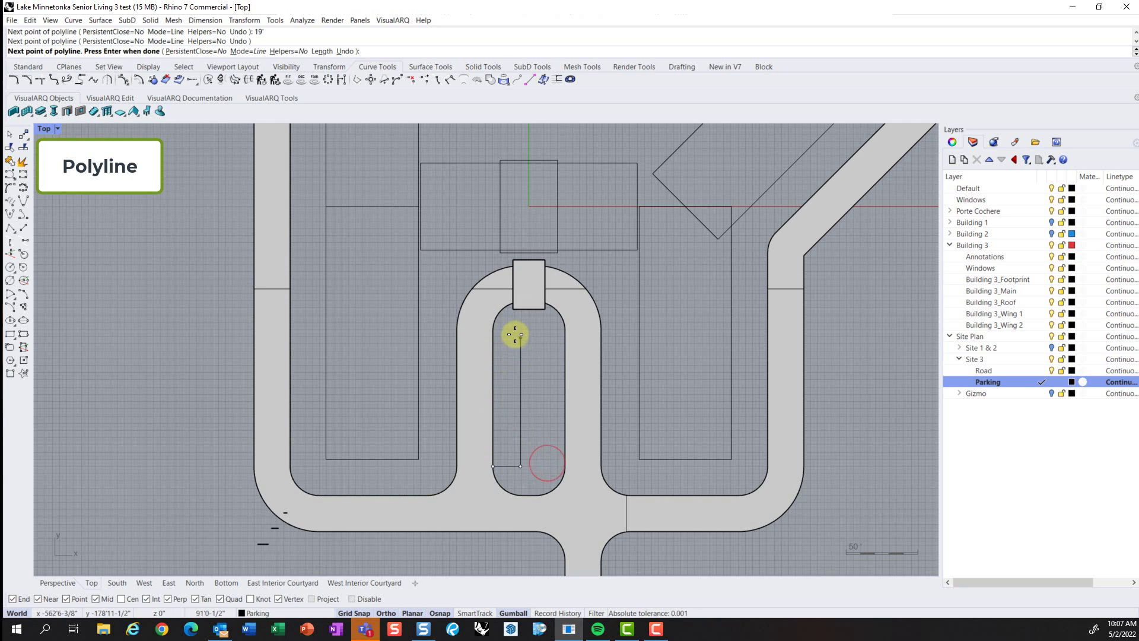
pyautogui.click(521, 330)
pyautogui.click(494, 331)
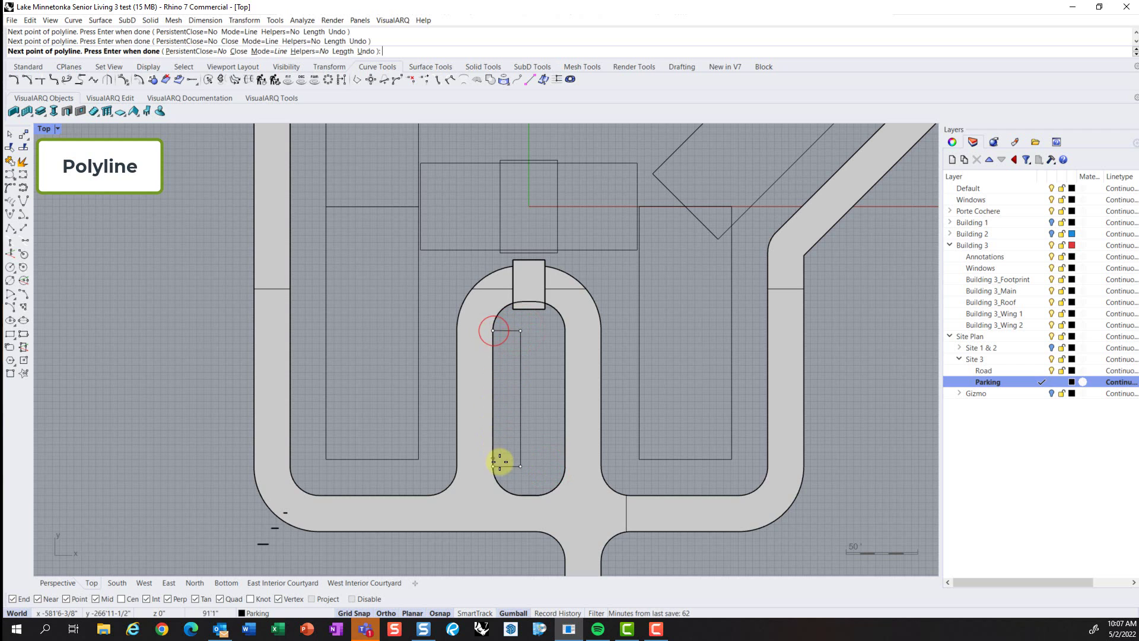
pyautogui.click(494, 465)
# Step: Create a planar surface from the closed parking strip polyline
pyautogui.click(519, 375)
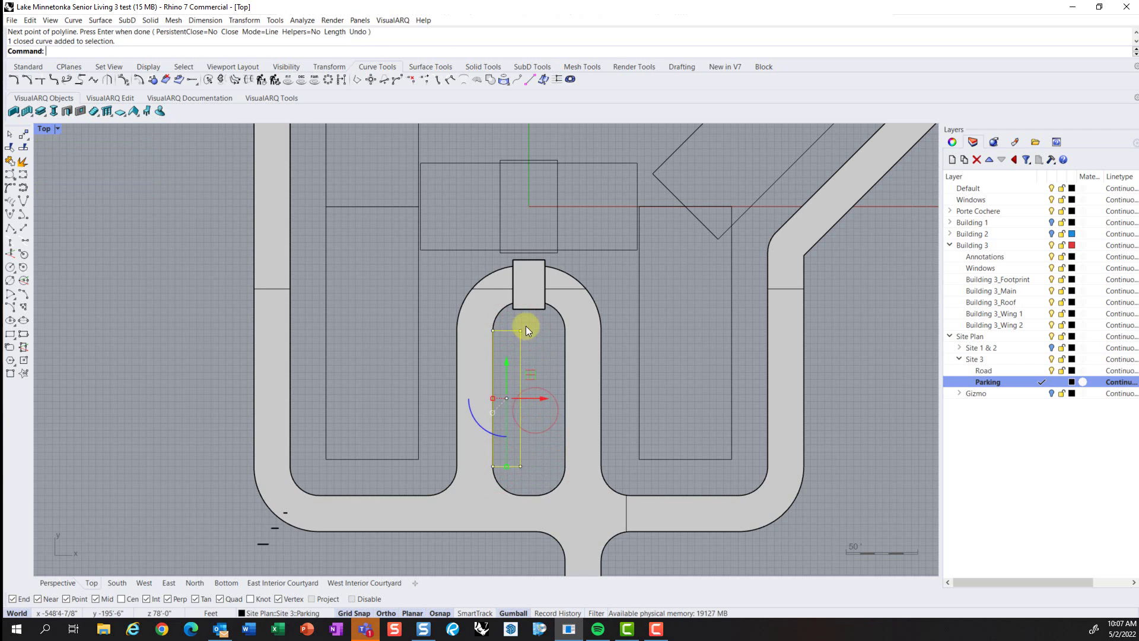
pyautogui.scroll(2, 526, 326)
pyautogui.write('Planarsrf')
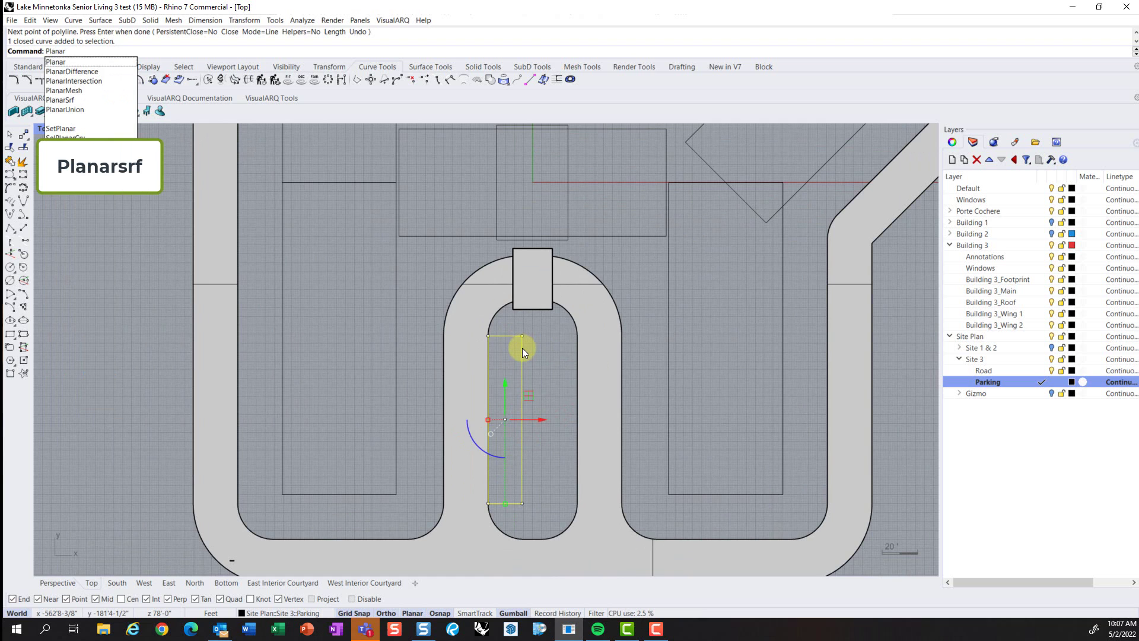
pyautogui.press('Return')
pyautogui.scroll(1, 522, 348)
pyautogui.scroll(-3, 525, 350)
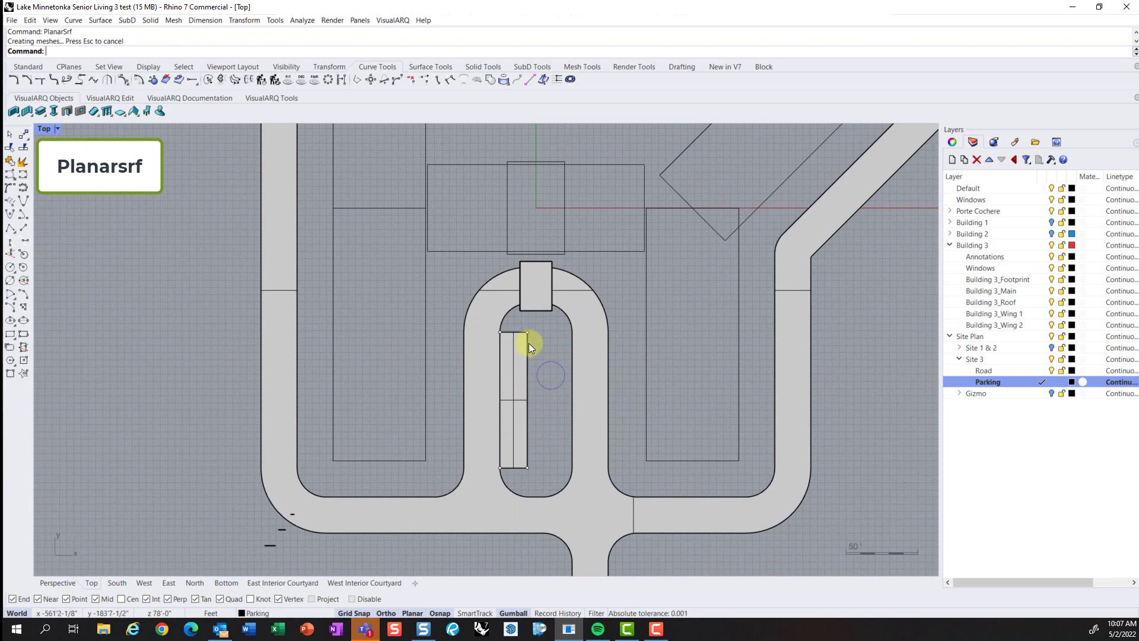
# Step: Copy the parking strip surface across the island so it sits against the island's right edge
pyautogui.click(529, 343)
pyautogui.scroll(1, 543, 395)
pyautogui.write('c')
pyautogui.press('Return')
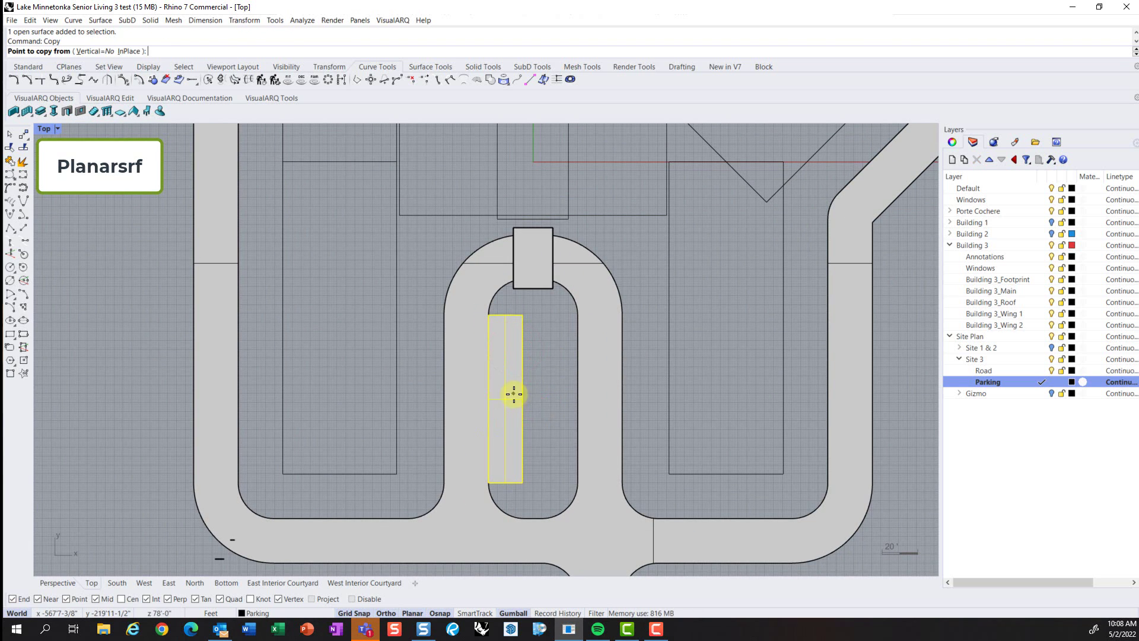
pyautogui.click(522, 399)
pyautogui.press('Return')
pyautogui.press('Escape')
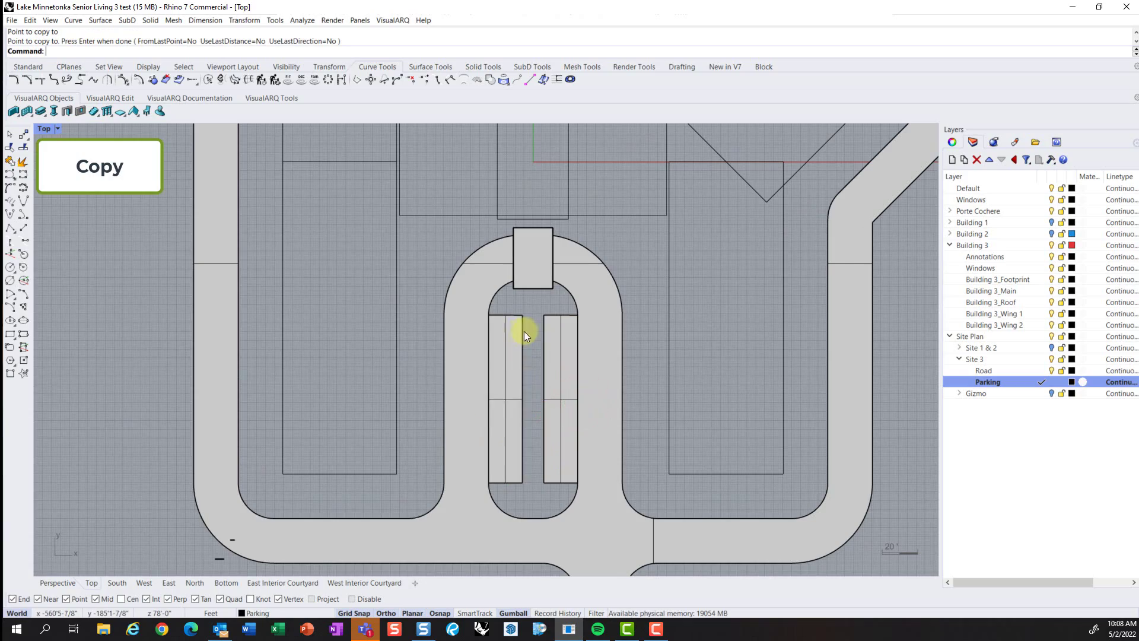
# Step: Delete the closed outline curve left on the original parking strip
pyautogui.scroll(-4, 522, 334)
pyautogui.click(523, 334)
pyautogui.click(557, 365)
pyautogui.press('Delete')
pyautogui.scroll(4, 525, 439)
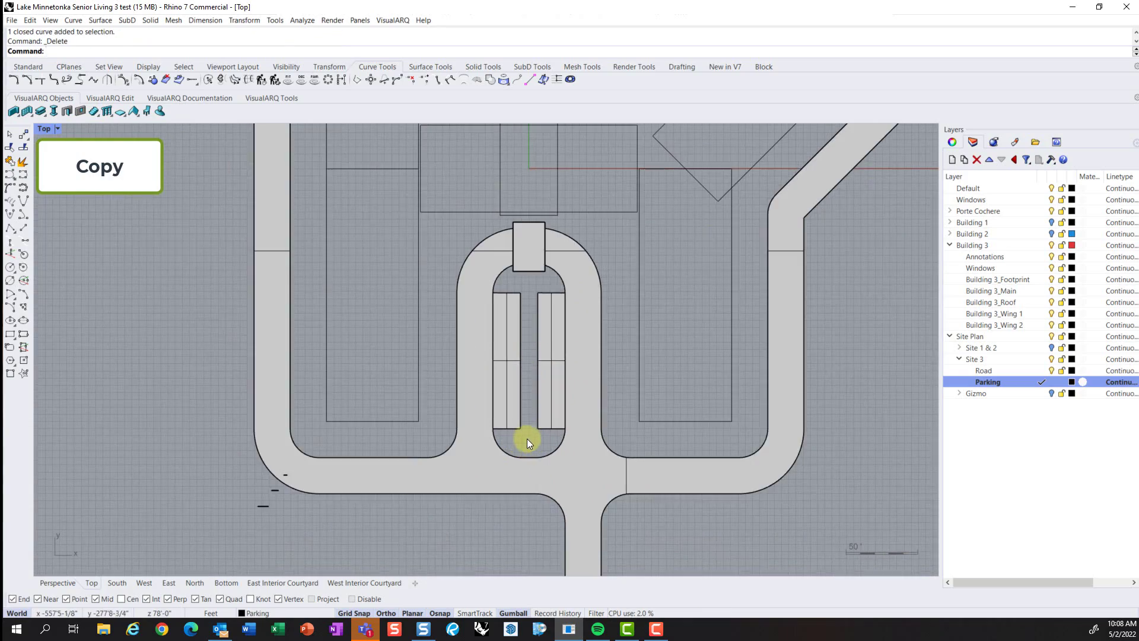
# Step: Pull the arc of the 135° angle dimension at the angled wing inward, closer to the corner it measures
pyautogui.click(534, 140)
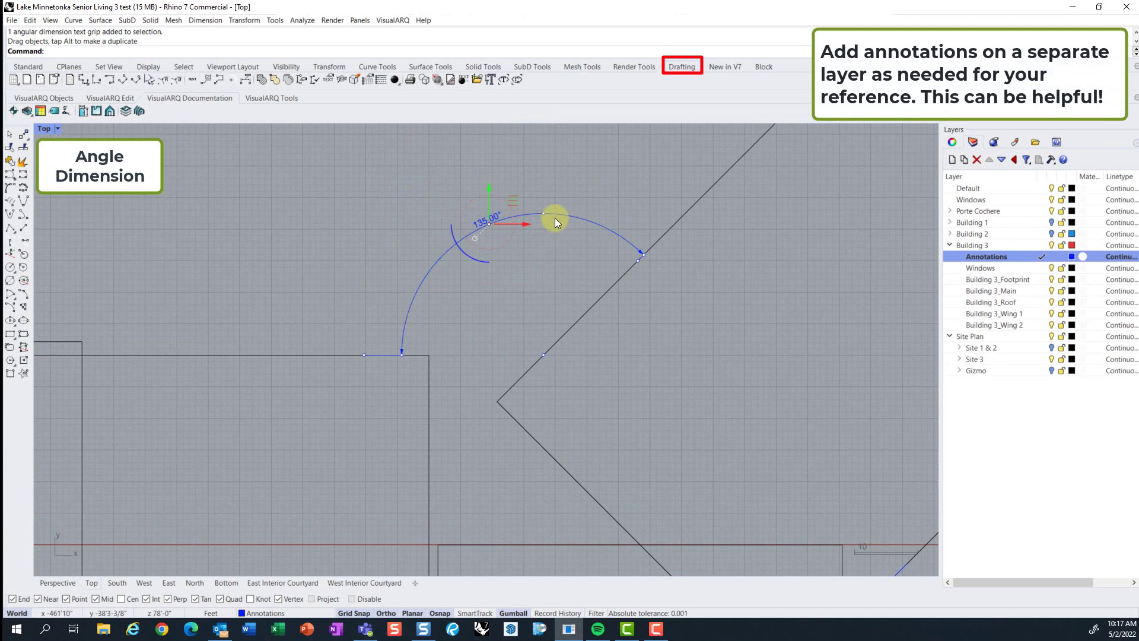
pyautogui.moveTo(544, 213); pyautogui.dragTo(534, 287)
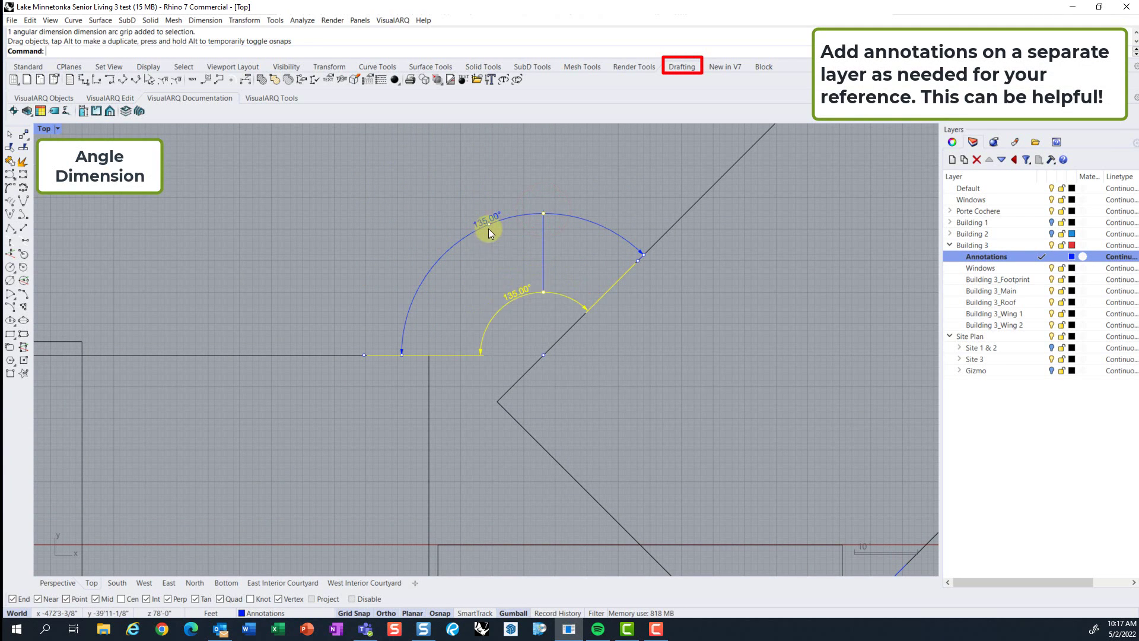
pyautogui.scroll(-1, 488, 229)
pyautogui.scroll(-8, 555, 291)
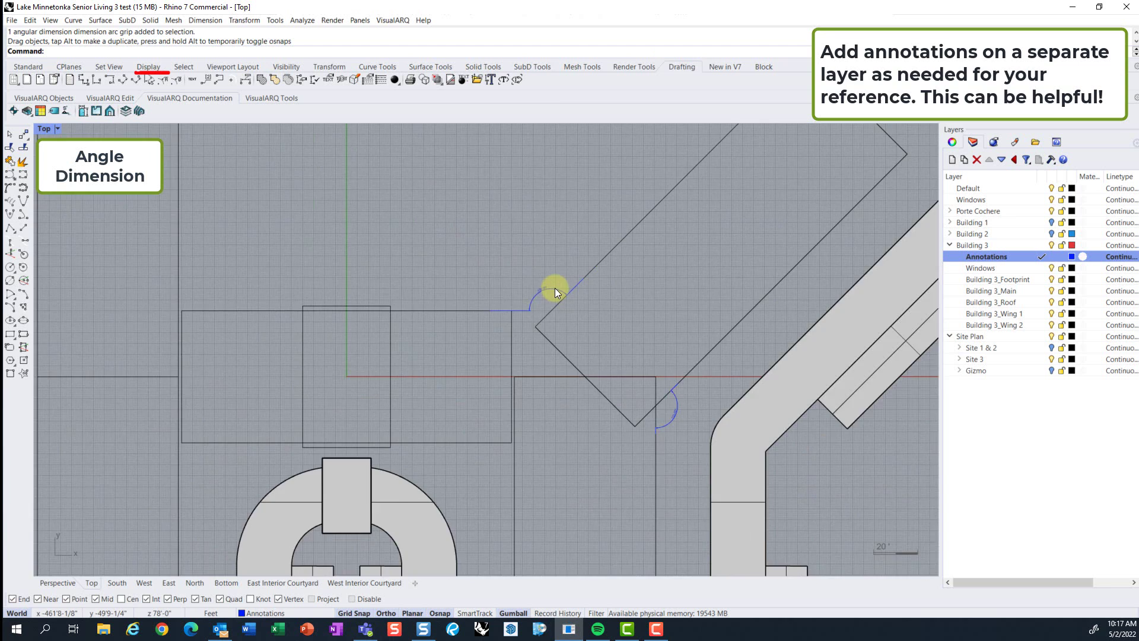
# Step: Draw a line along the angled wing's upper-left edge, from its top corner to its left corner
pyautogui.write('line')
pyautogui.press('Return')
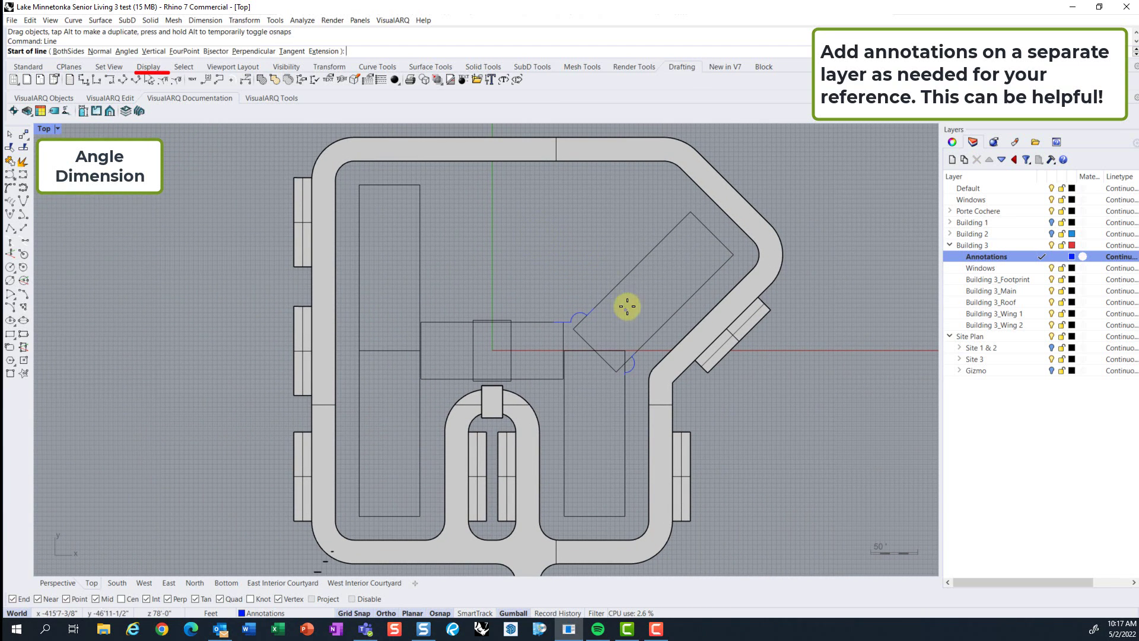
pyautogui.click(690, 213)
pyautogui.click(579, 329)
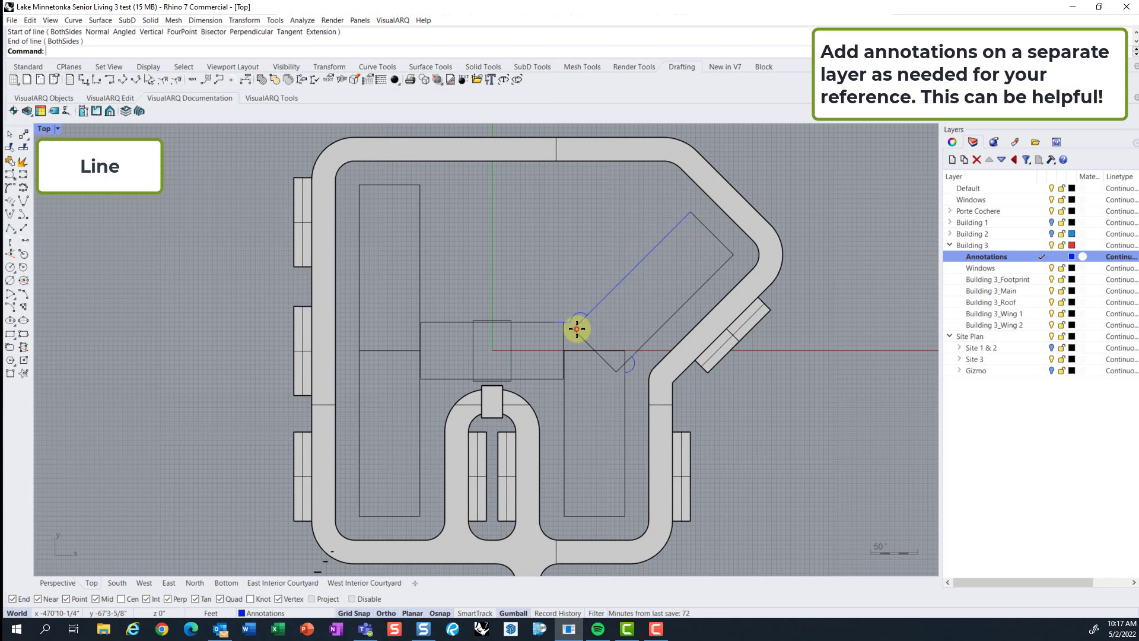
pyautogui.click(667, 230)
pyautogui.click(694, 264)
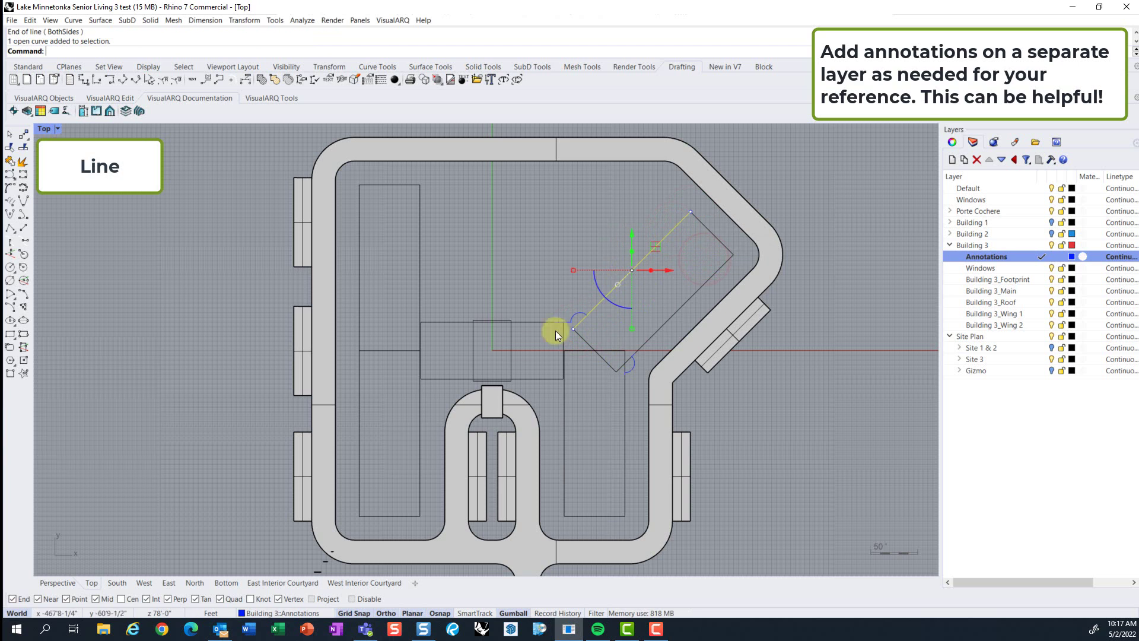
pyautogui.click(574, 268)
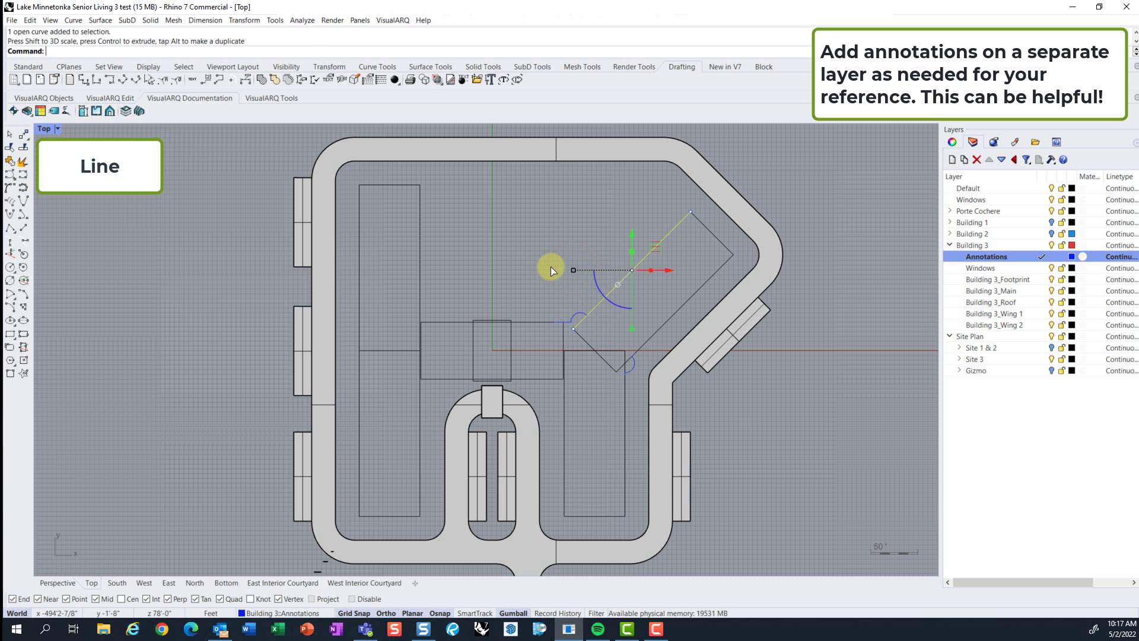
pyautogui.click(613, 218)
# Step: Extend the annotation line past the angled wing's top corner to the inner edge of the road
pyautogui.scroll(2, 636, 212)
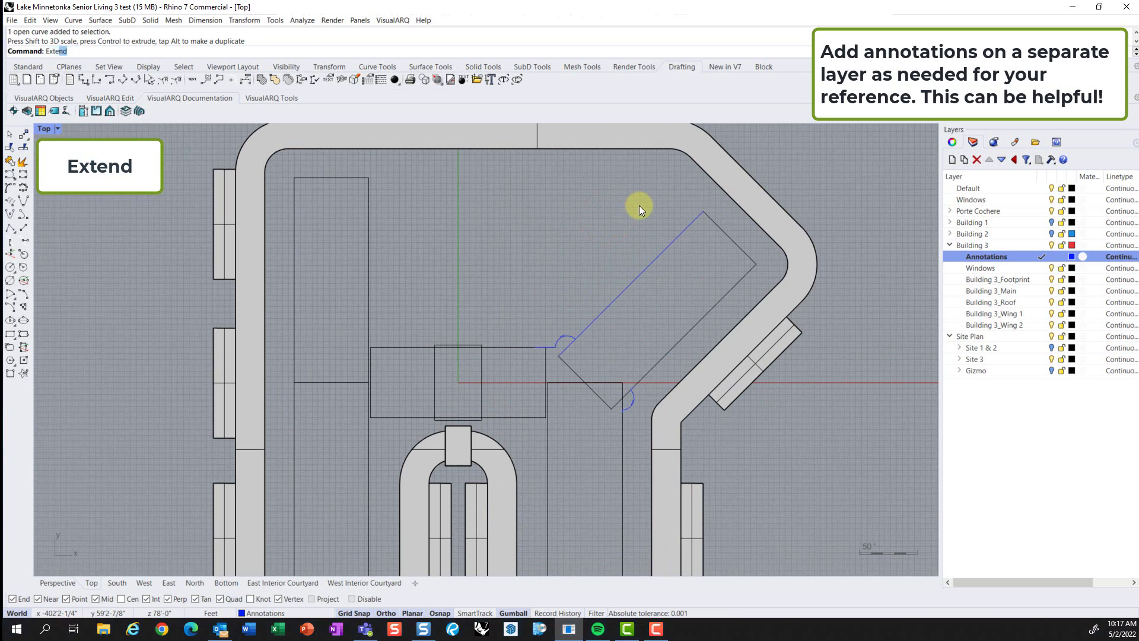
pyautogui.press('Return')
pyautogui.scroll(2, 748, 201)
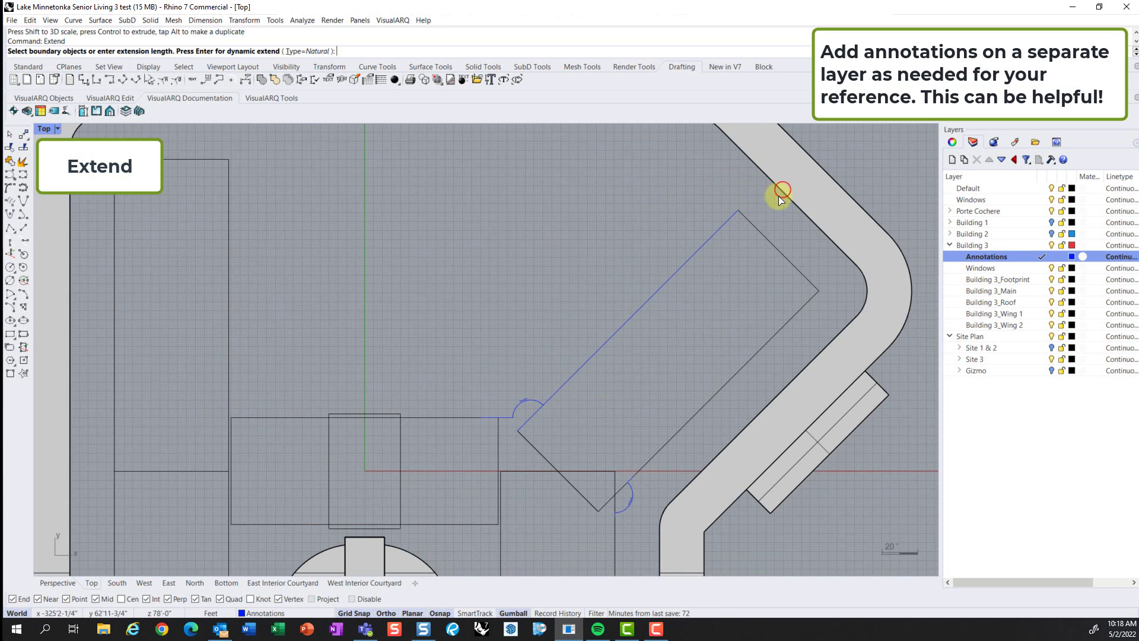
pyautogui.scroll(3, 780, 199)
pyautogui.click(700, 236)
pyautogui.click(744, 268)
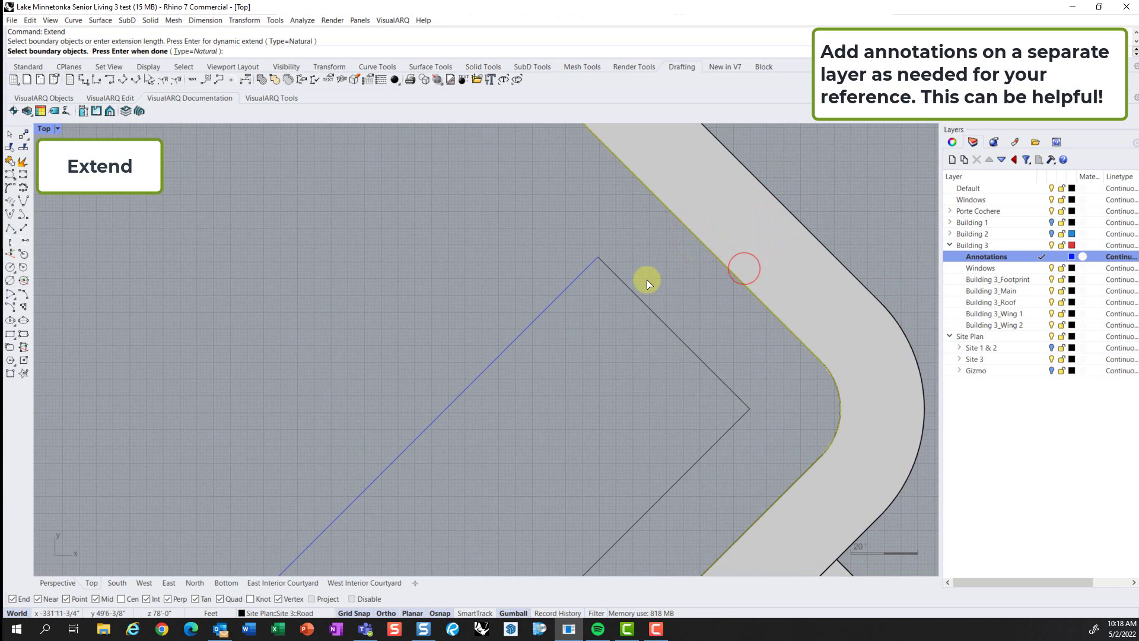
pyautogui.press('Return')
pyautogui.click(571, 276)
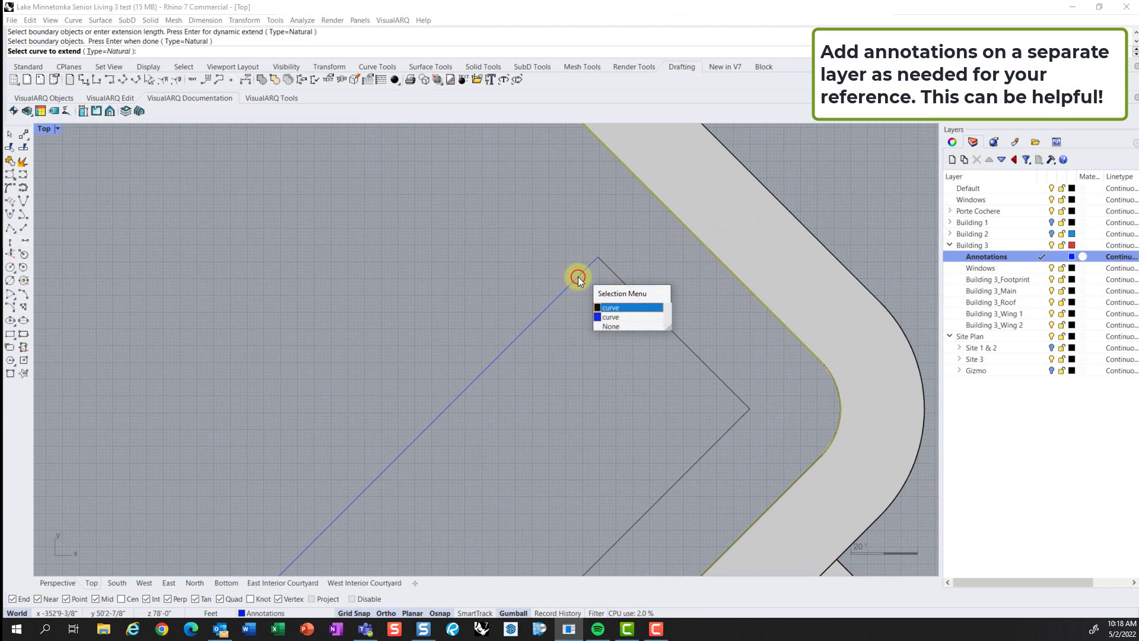
pyautogui.click(623, 314)
pyautogui.press('Return')
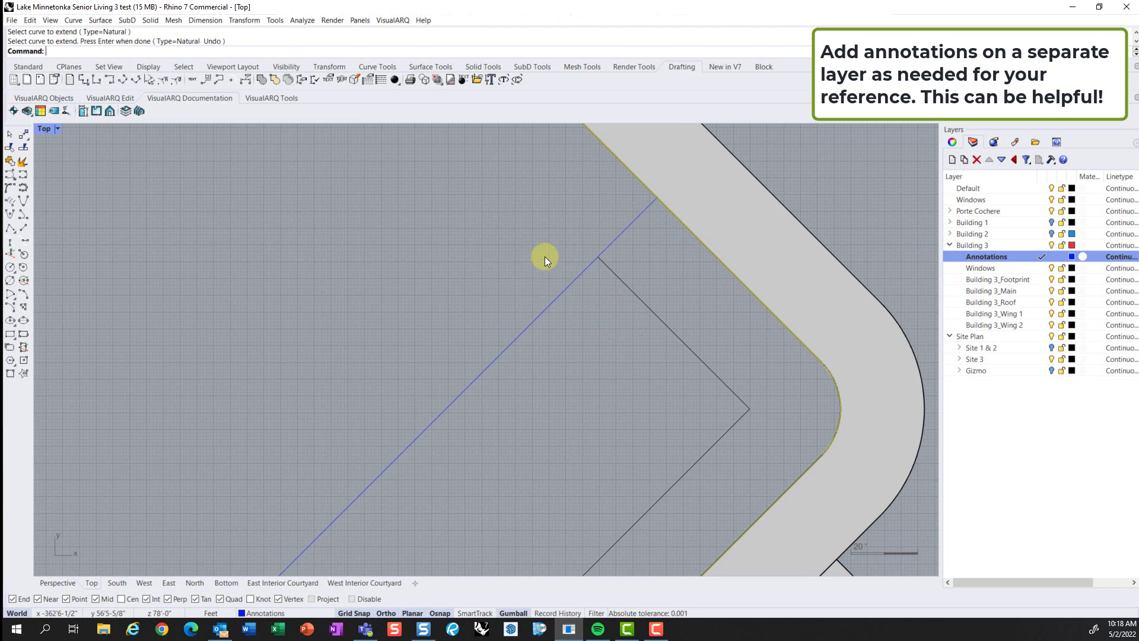
# Step: Copy the blue annotation line from the angled wing's top corner to its right corner as a second gridline
pyautogui.scroll(-4, 542, 256)
pyautogui.click(603, 230)
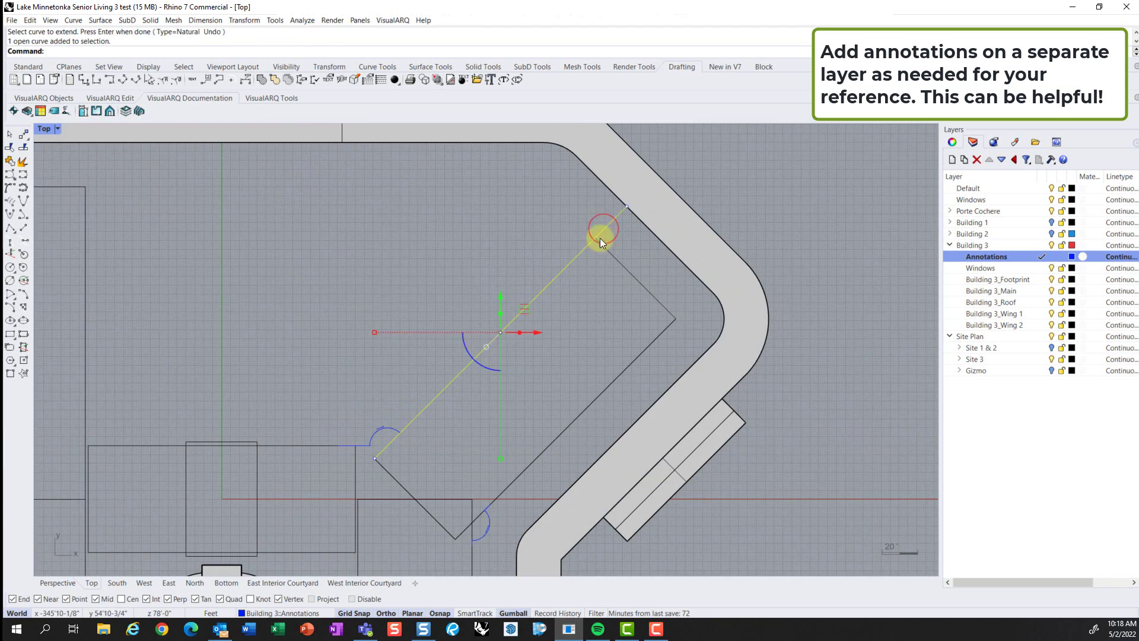
pyautogui.write('copy')
pyautogui.press('Return')
pyautogui.scroll(3, 615, 237)
pyautogui.click(593, 247)
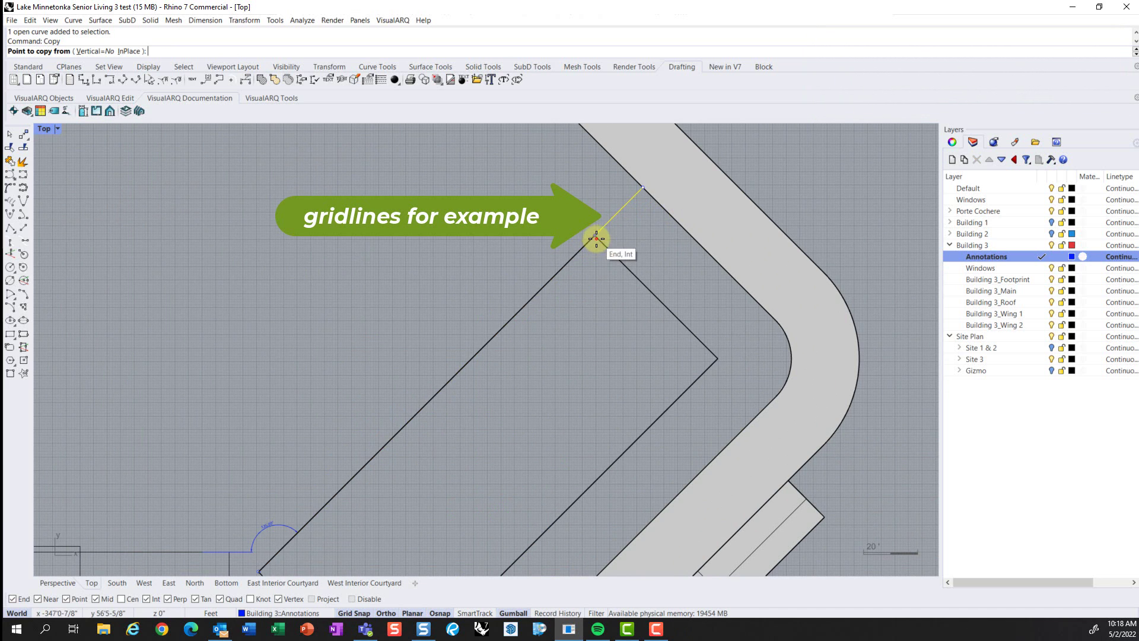
pyautogui.click(719, 359)
pyautogui.press('Return')
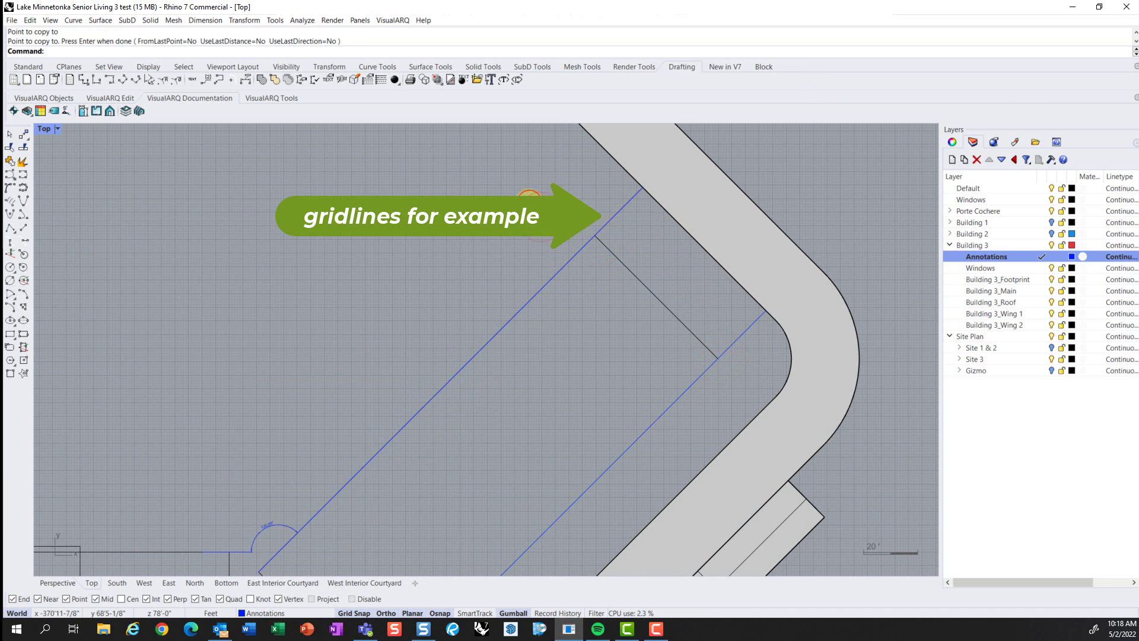
# Step: Draw a horizontal gridline along the upper edge of the central building block, running past both of its ends
pyautogui.scroll(-8, 614, 191)
pyautogui.moveTo(298, 296); pyautogui.dragTo(383, 309, button='right')
pyautogui.write('line')
pyautogui.press('Return')
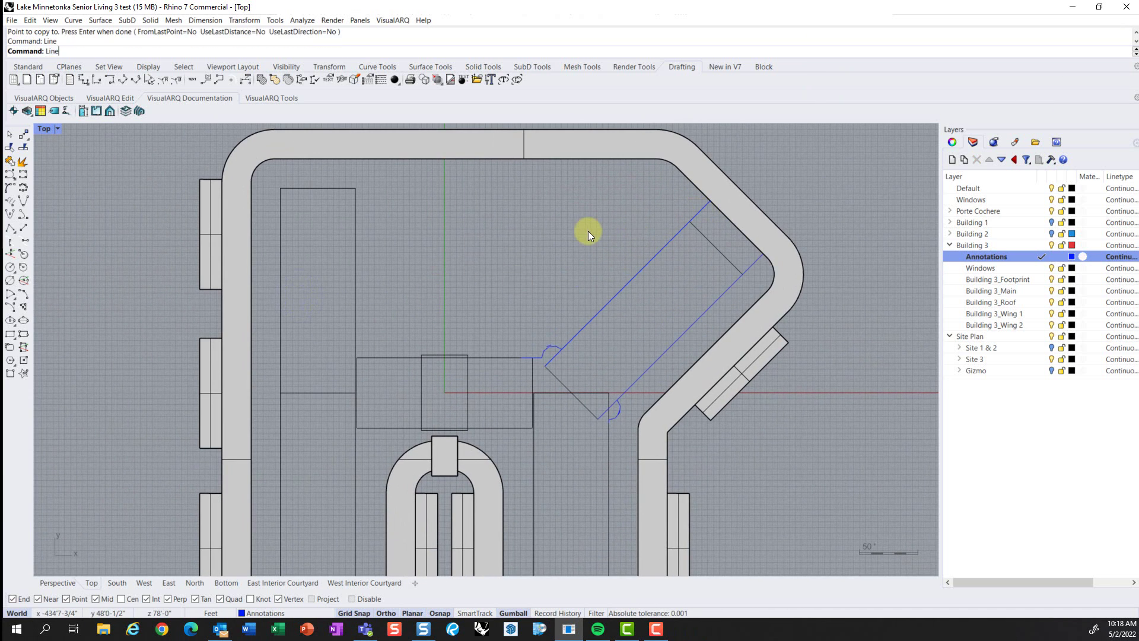
pyautogui.click(360, 359)
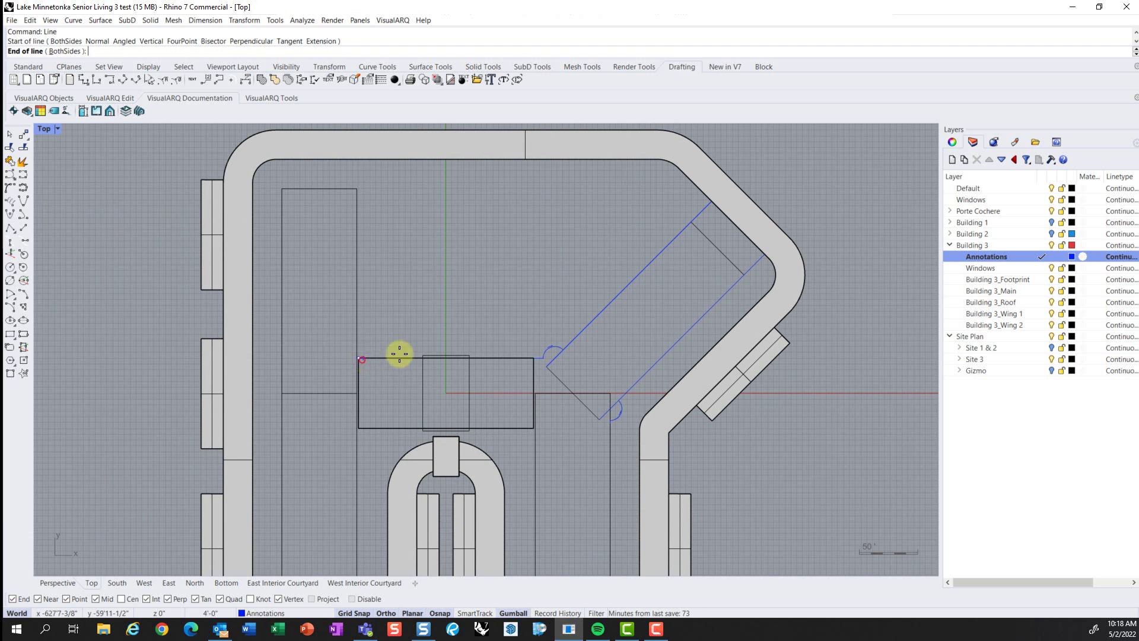
pyautogui.click(575, 363)
pyautogui.click(360, 358)
pyautogui.moveTo(361, 358); pyautogui.dragTo(56, 355)
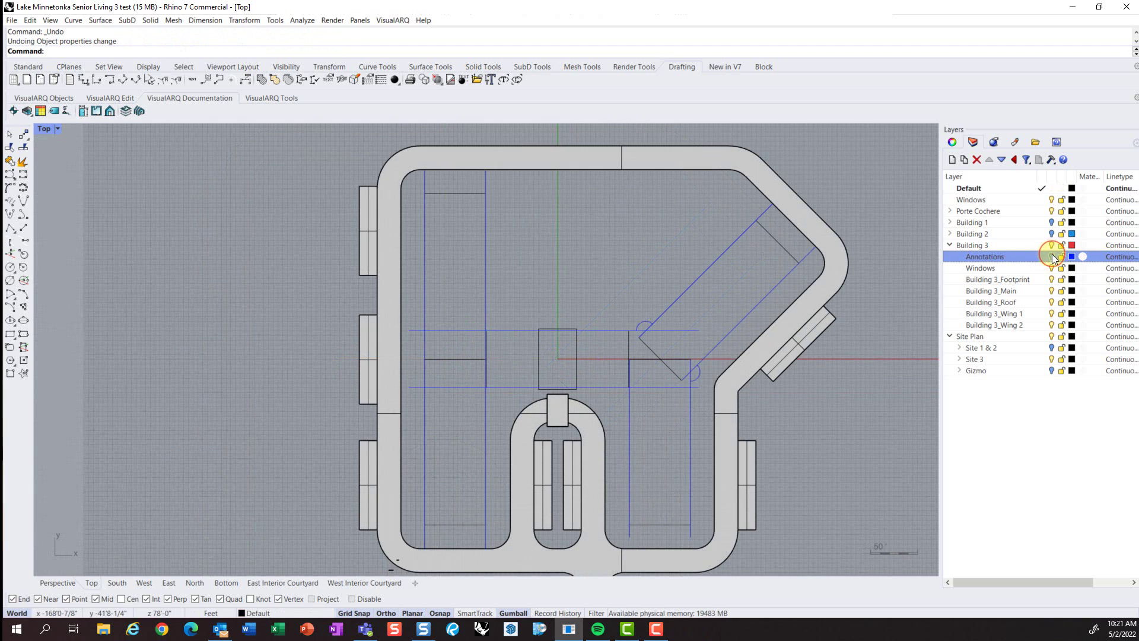
# Step: Hide Building 3's Annotations layer and show it again
pyautogui.click(1052, 256)
pyautogui.click(1052, 256)
pyautogui.scroll(-4, 607, 332)
pyautogui.scroll(2, 607, 332)
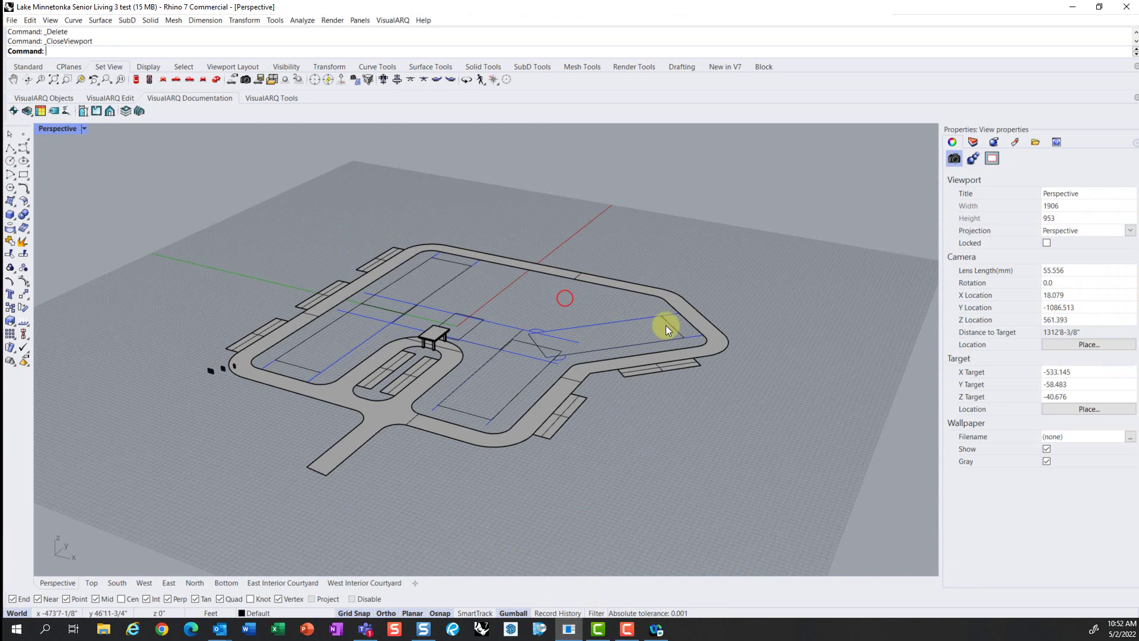
# Step: Extrude the angled wing's closed footprint curve 15' up to the Level 02 line as a solid and return to the perspective view
pyautogui.click(671, 324)
pyautogui.write('ExtrudeCrv')
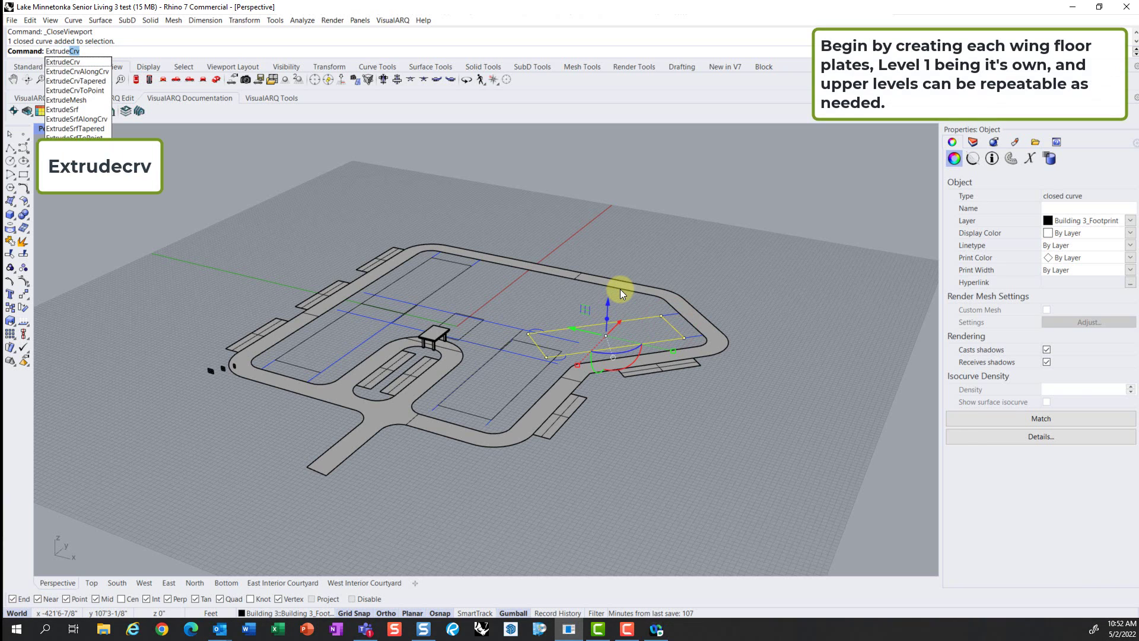
pyautogui.press('Return')
pyautogui.click(242, 51)
pyautogui.click(242, 51)
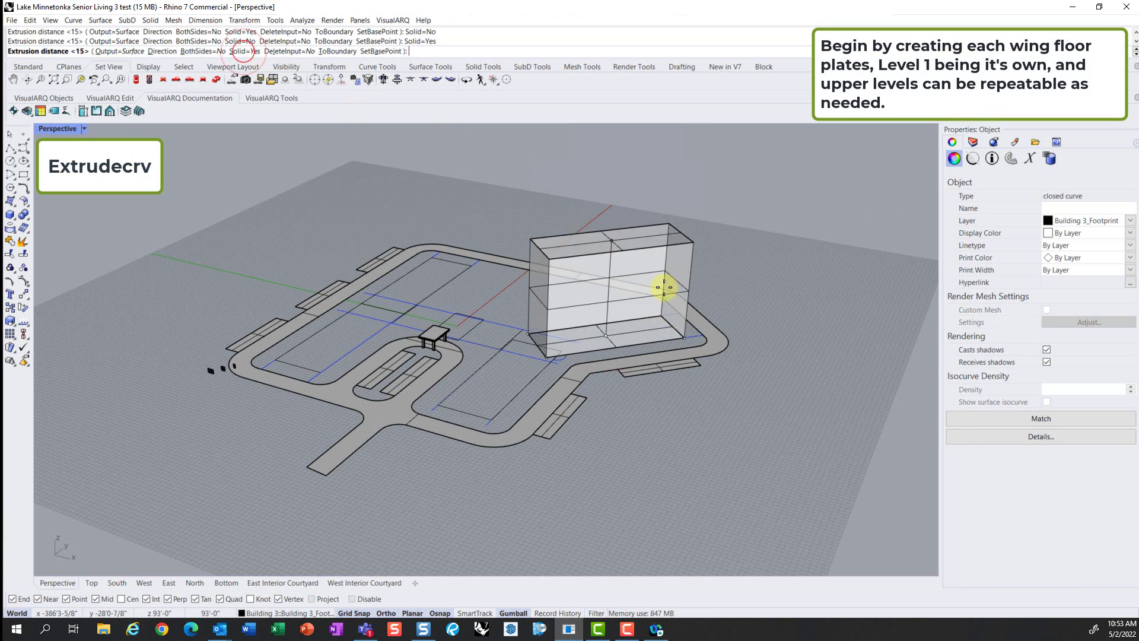
pyautogui.click(117, 583)
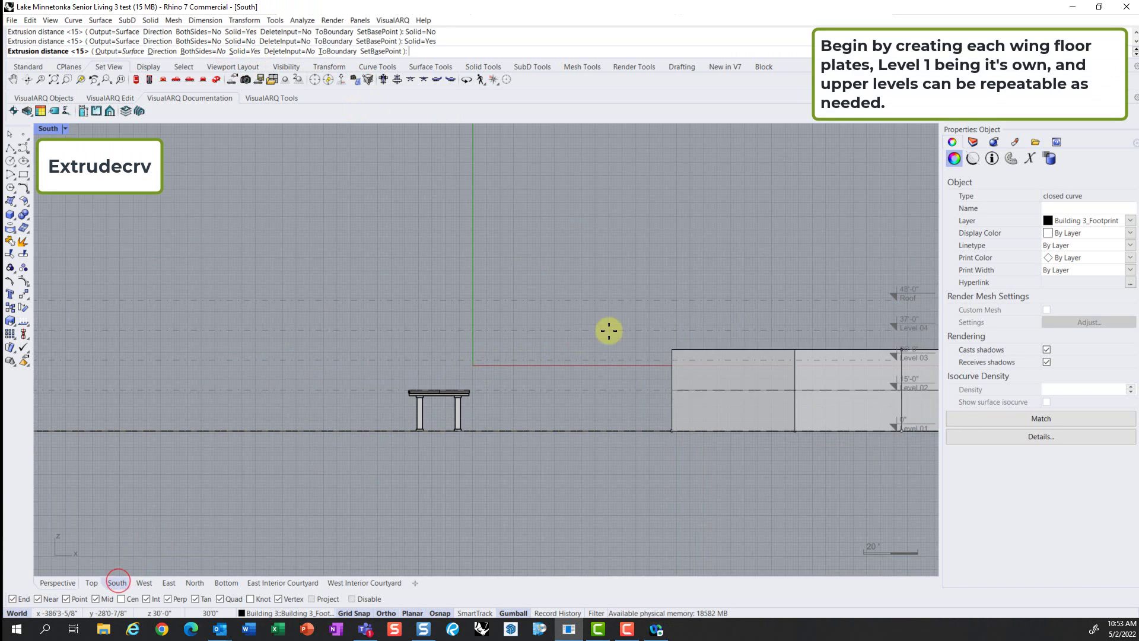
pyautogui.click(789, 387)
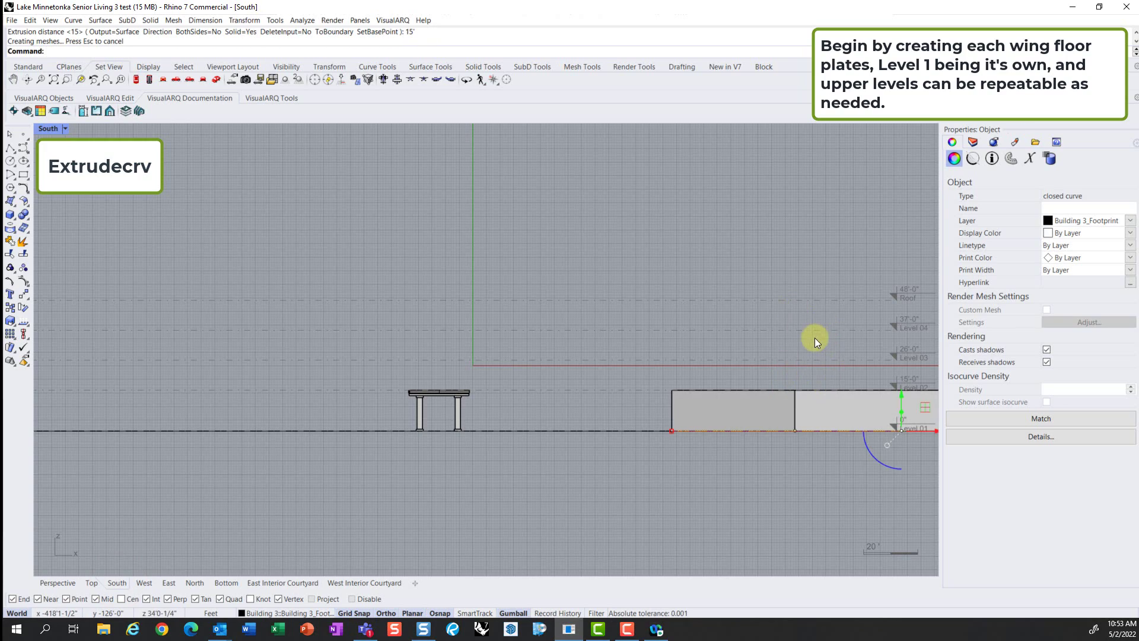
pyautogui.click(58, 582)
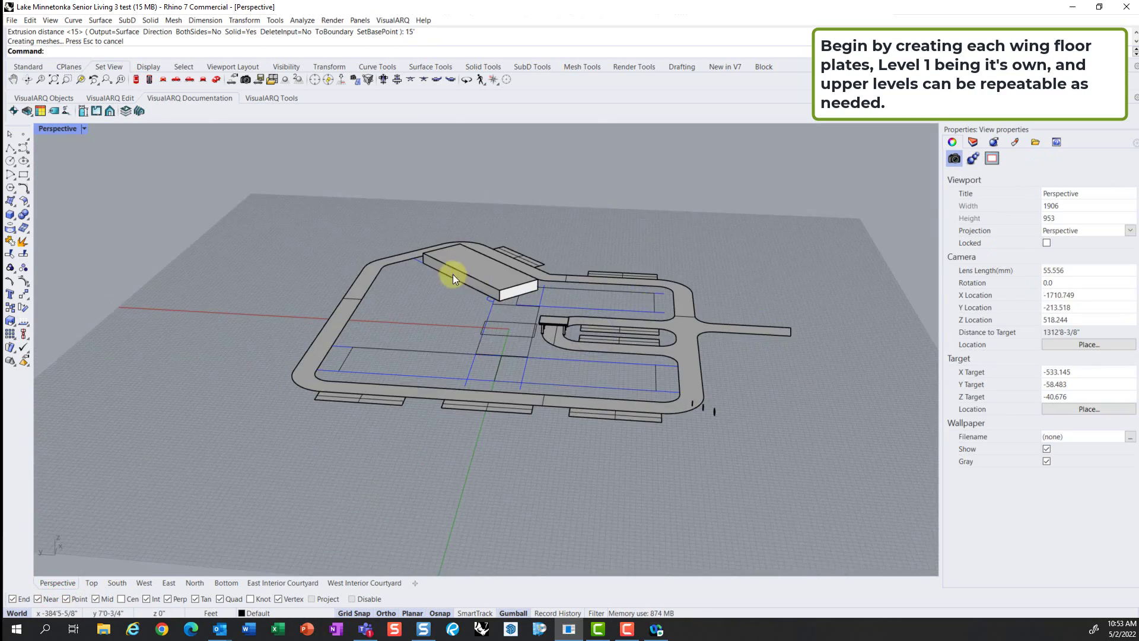
pyautogui.scroll(5, 454, 274)
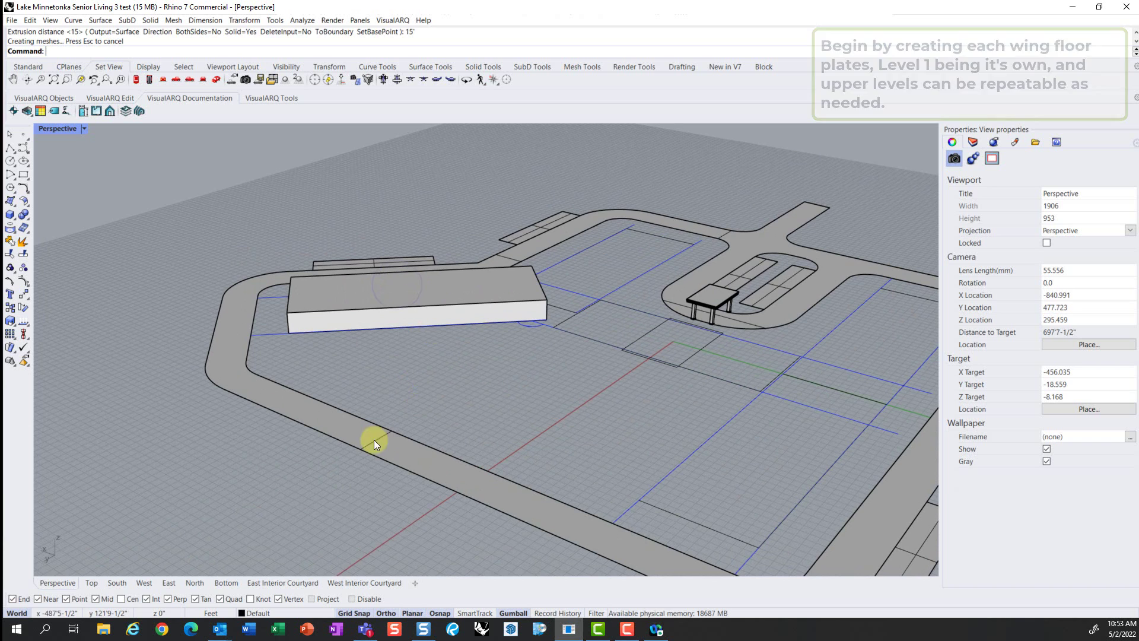
# Step: Add a new viewport to the model and maximize it, framing the angled wing
pyautogui.click(194, 583)
pyautogui.rightClick(193, 583)
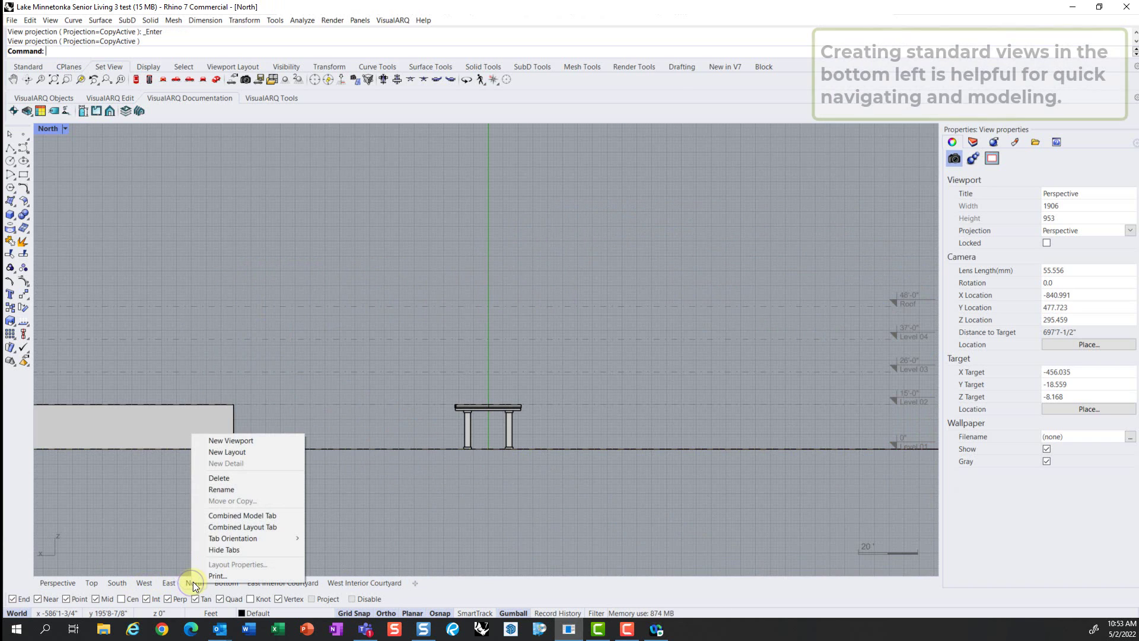
pyautogui.click(247, 440)
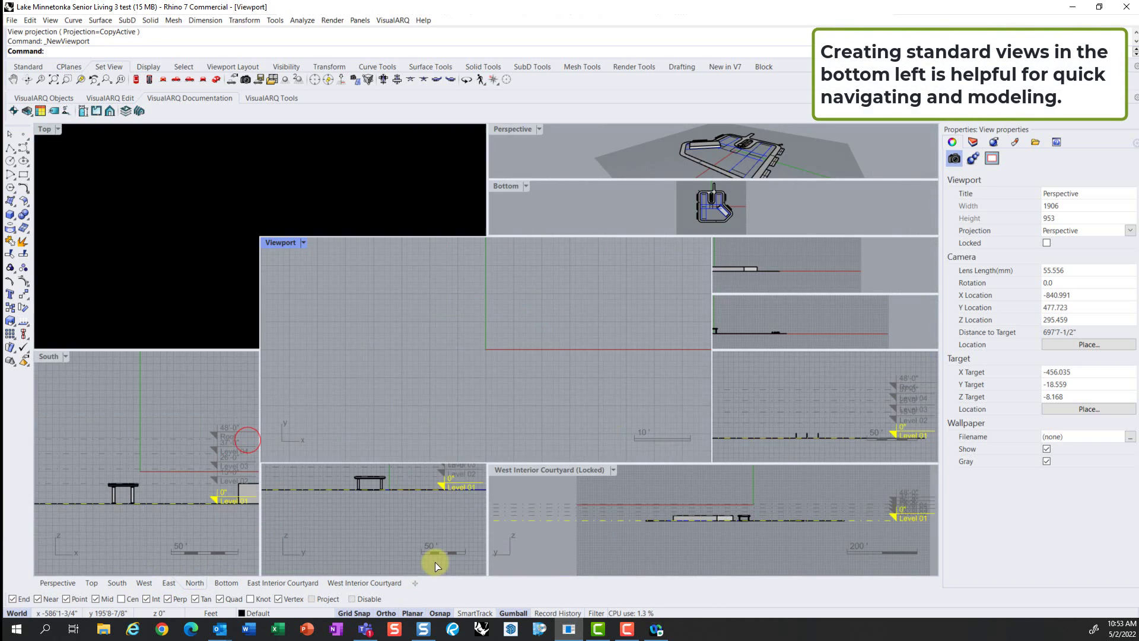
pyautogui.rightClick(420, 584)
pyautogui.click(404, 375)
pyautogui.scroll(-18, 405, 375)
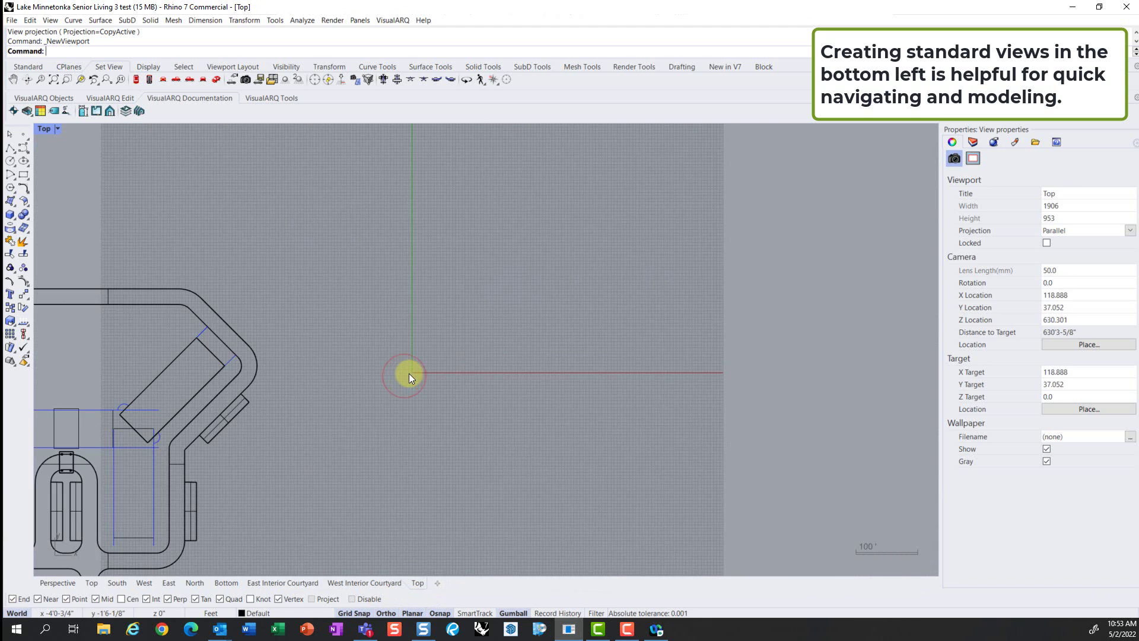
pyautogui.moveTo(140, 389); pyautogui.dragTo(377, 348, button='right')
pyautogui.scroll(2, 375, 348)
# Step: Set the new viewport to the Back view with the Shaded display mode
pyautogui.click(58, 129)
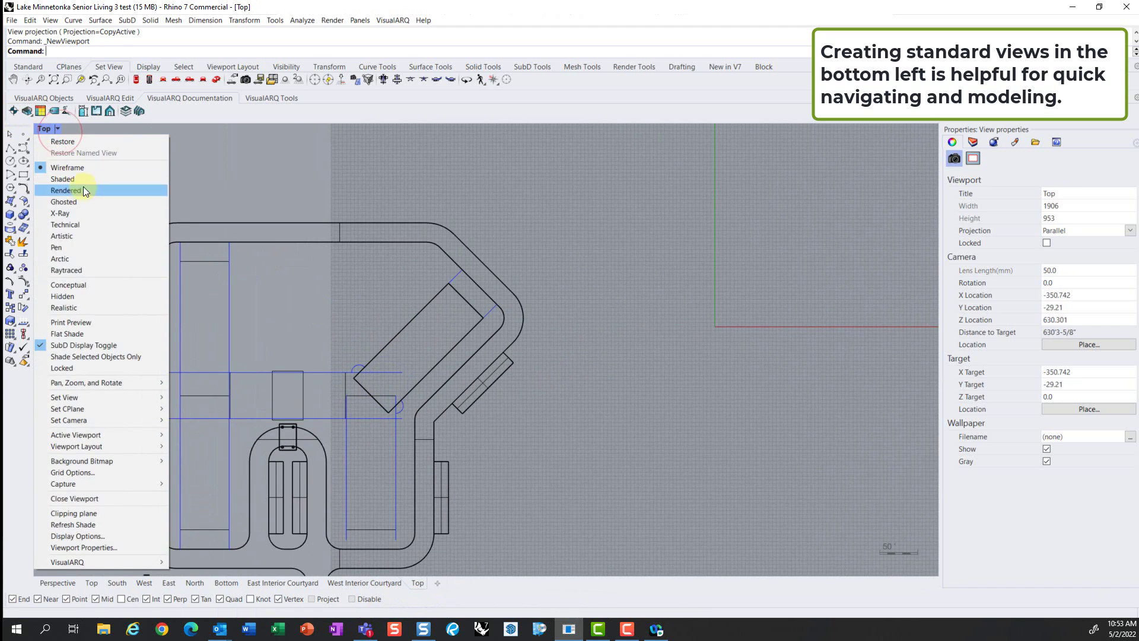
pyautogui.click(80, 397)
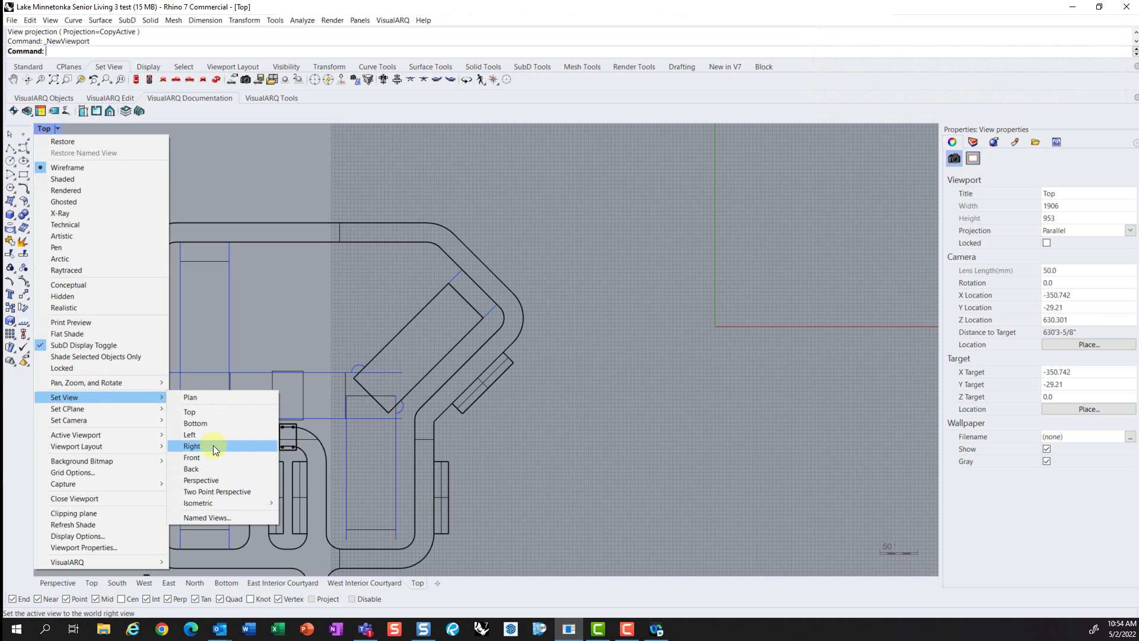
pyautogui.click(212, 469)
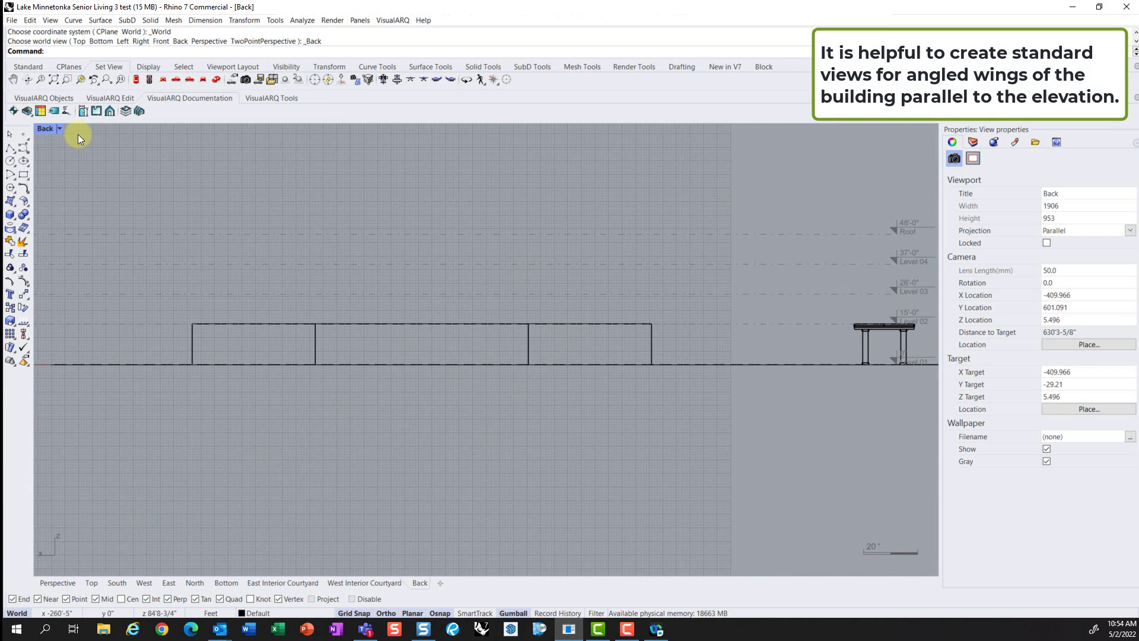
pyautogui.click(60, 129)
pyautogui.click(67, 182)
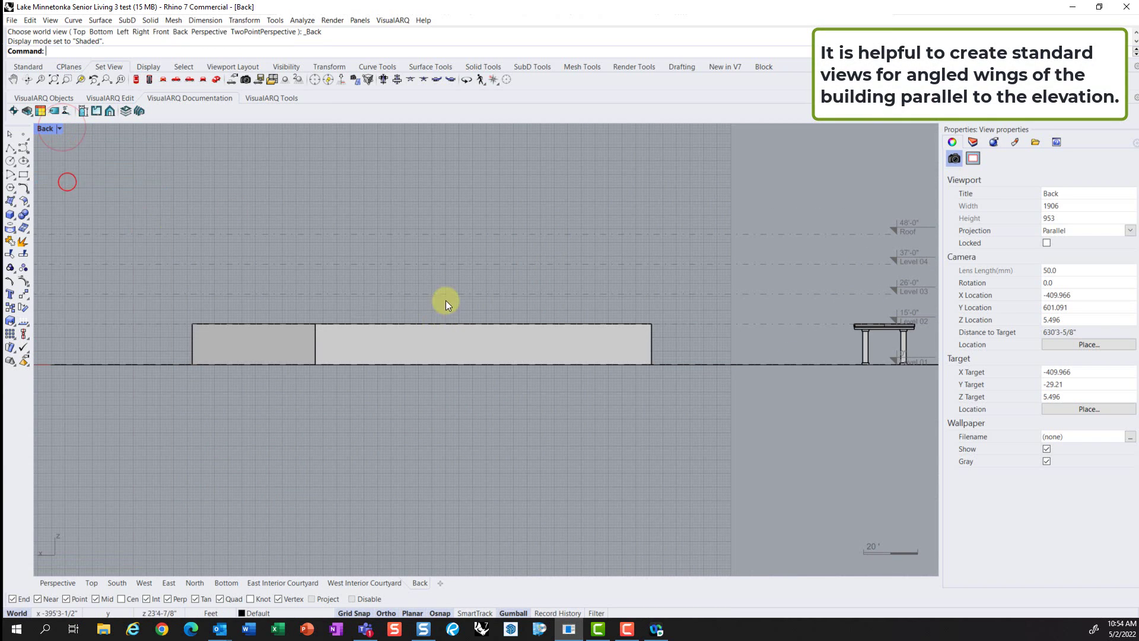
# Step: Orient the Back viewport's camera perpendicular to the long face of the angled wing
pyautogui.click(354, 81)
pyautogui.click(467, 343)
pyautogui.click(468, 343)
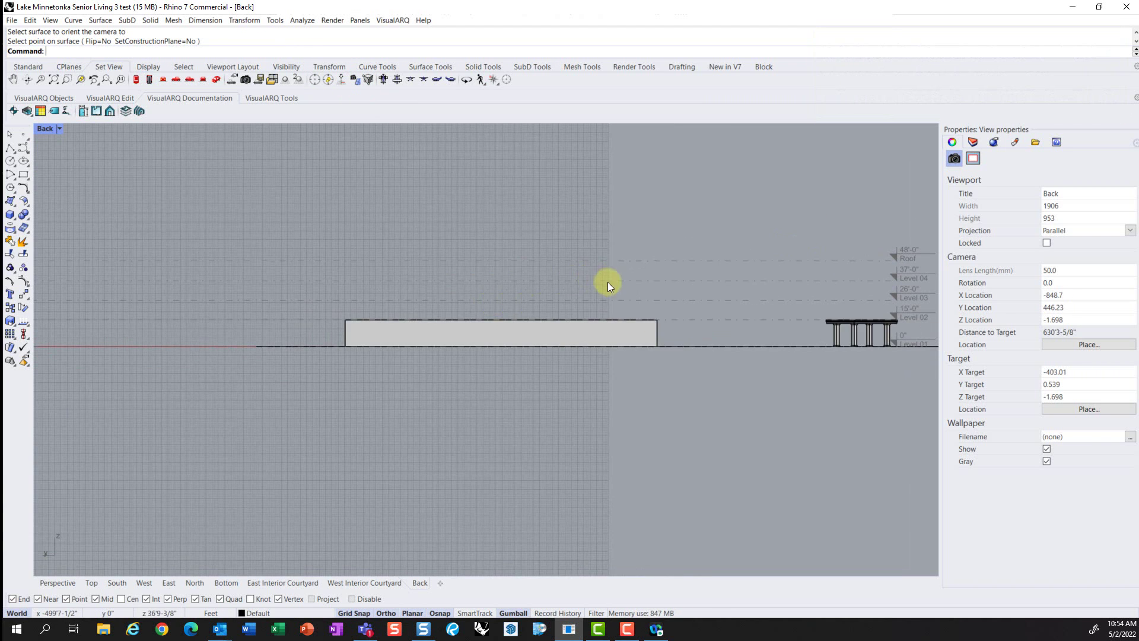
# Step: Lock the Back viewport and rename it Northwest Elevation
pyautogui.click(1047, 243)
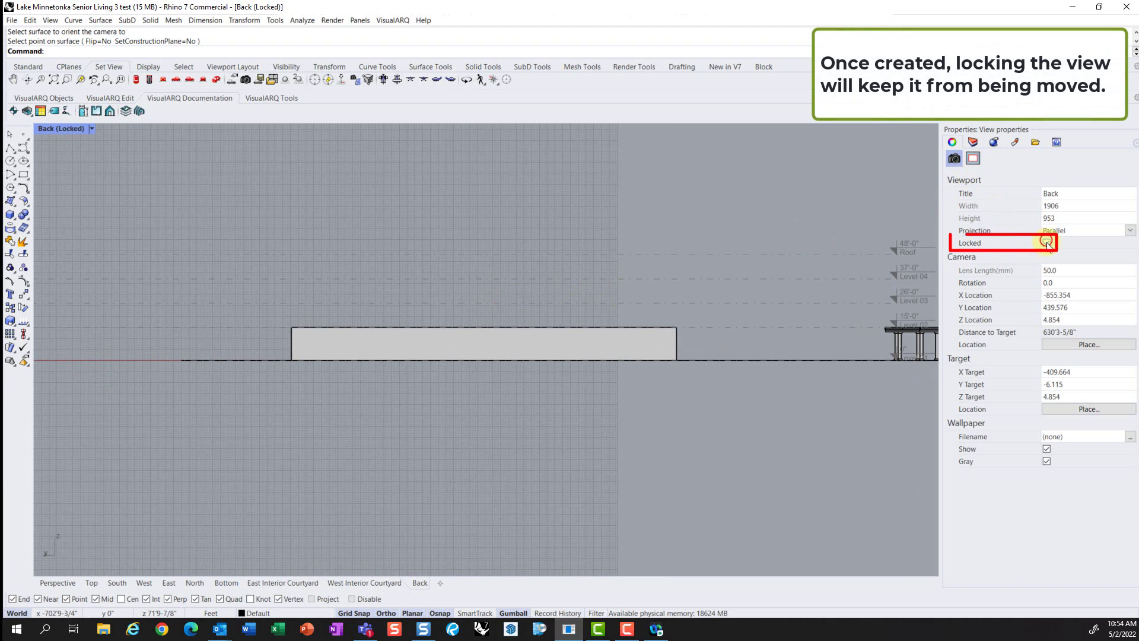
pyautogui.rightClick(419, 582)
pyautogui.click(462, 486)
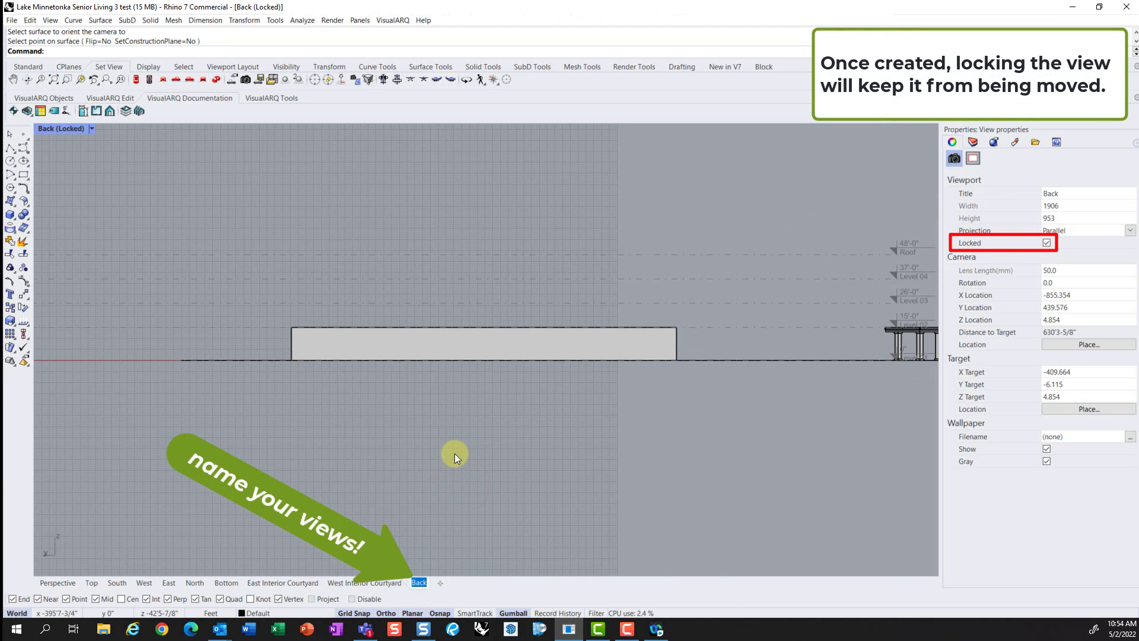
pyautogui.write('orthwest Elevation')
pyautogui.press('Return')
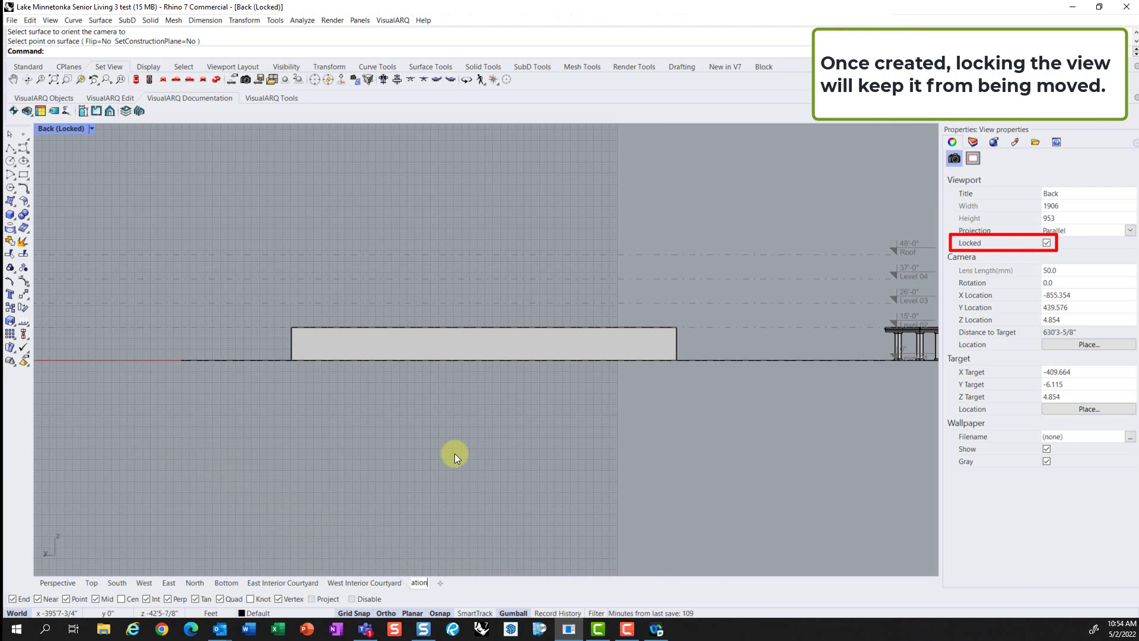
# Step: Check the angled wing's opposite long side in the perspective view and add another new viewport
pyautogui.click(53, 583)
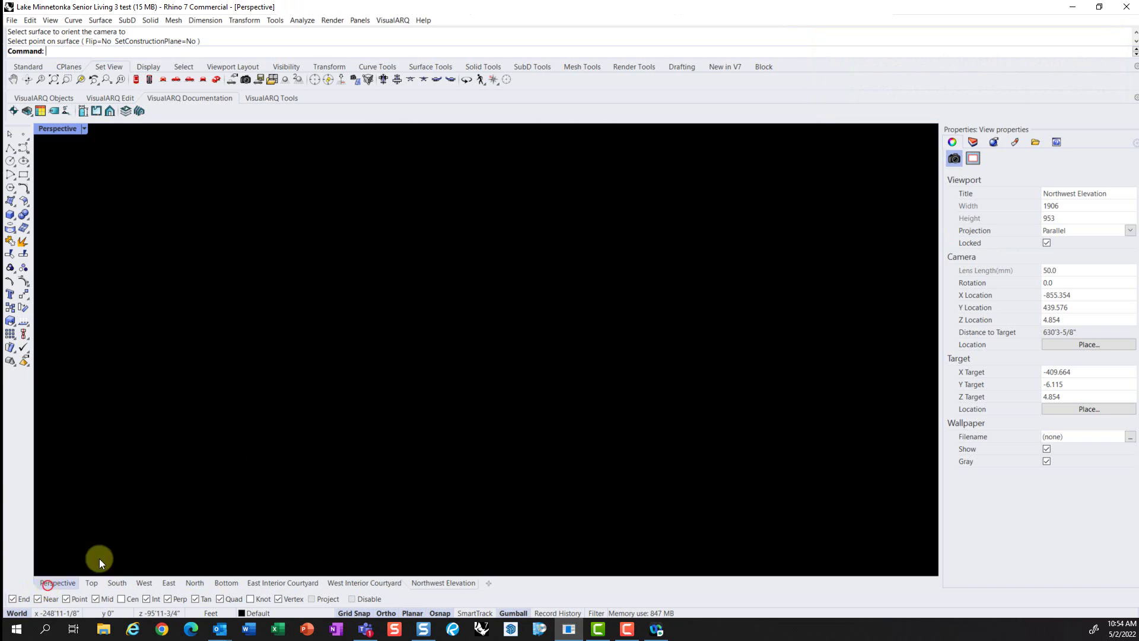
pyautogui.moveTo(557, 354)
pyautogui.mouseDown(button='right')
pyautogui.moveTo(723, 376)
pyautogui.moveTo(559, 371)
pyautogui.mouseUp(button='right')
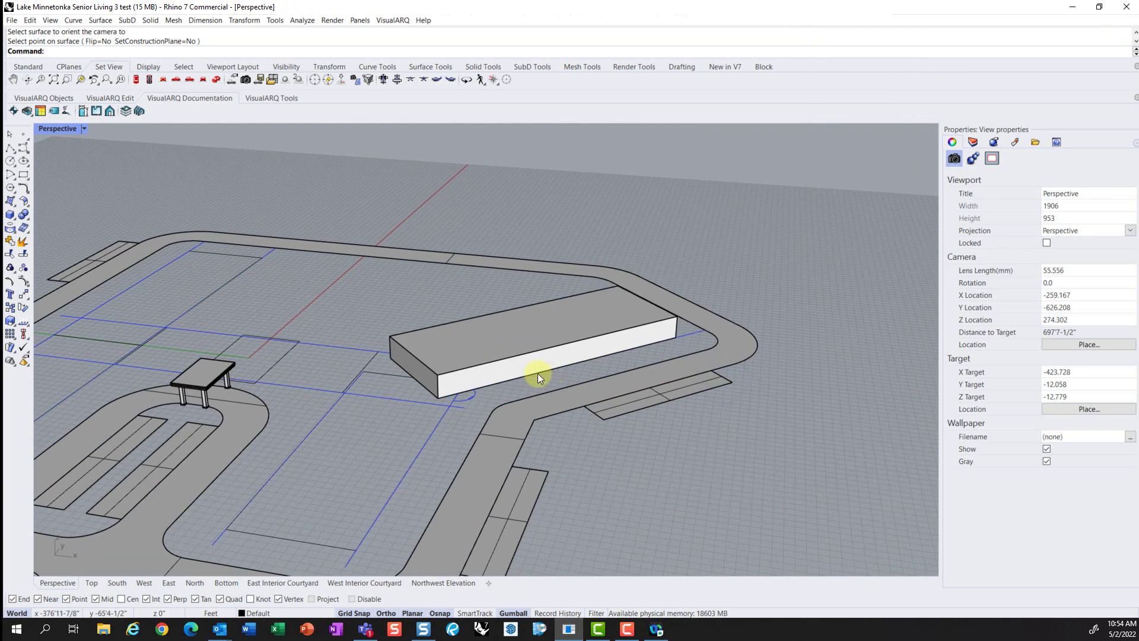
pyautogui.rightClick(170, 585)
pyautogui.click(237, 443)
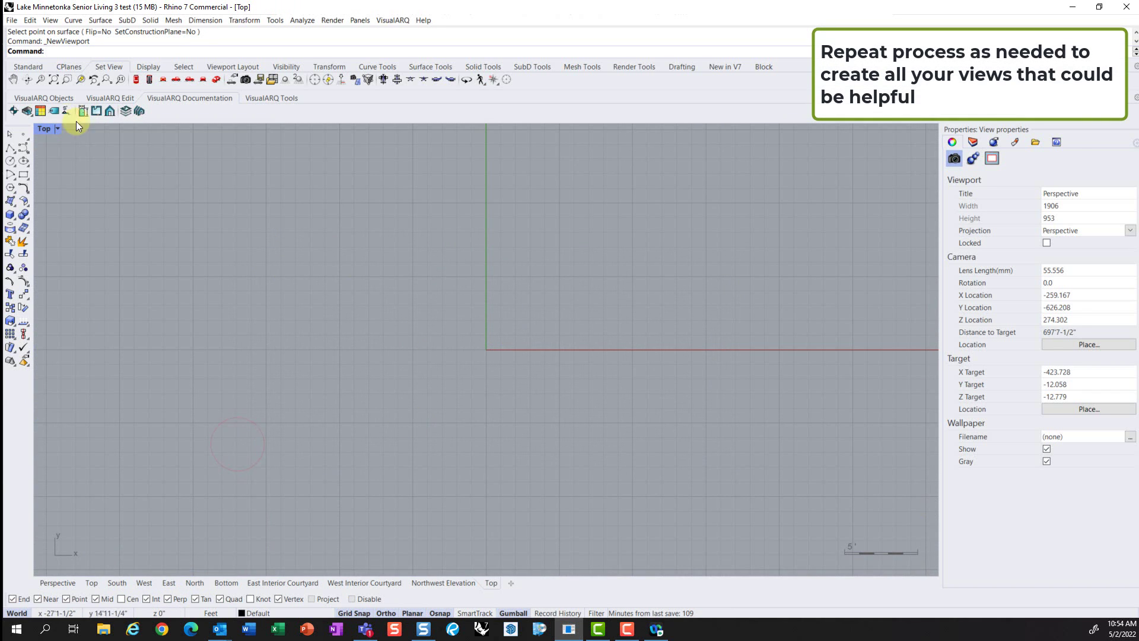
# Step: Change the newly added viewport to the Front view and display it as Shaded
pyautogui.click(56, 129)
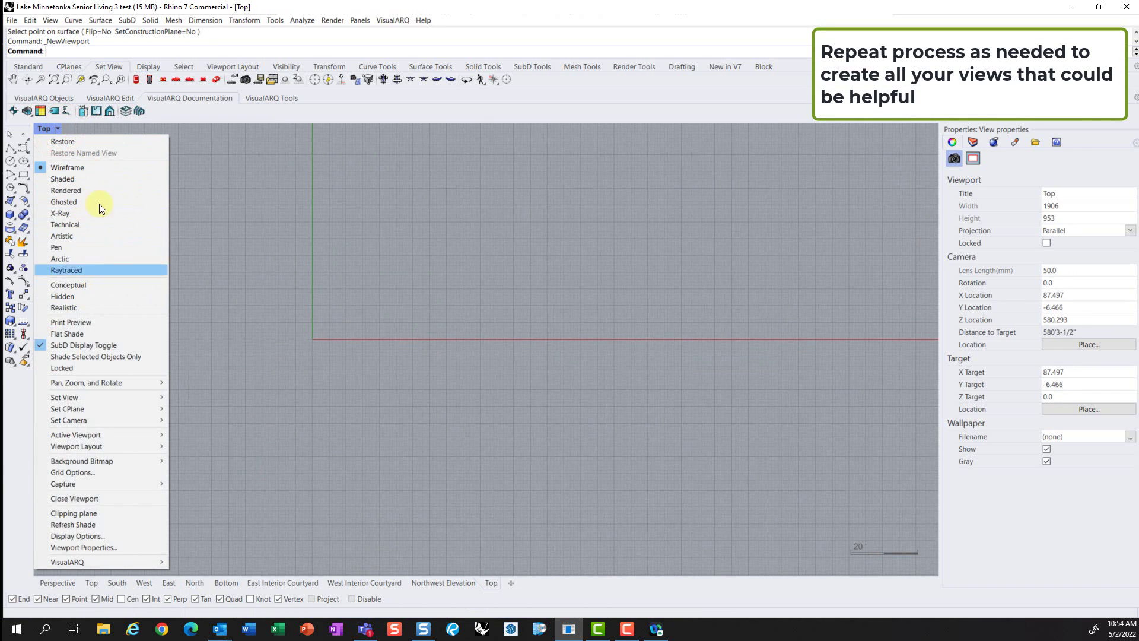
pyautogui.moveTo(98, 396)
pyautogui.click(207, 454)
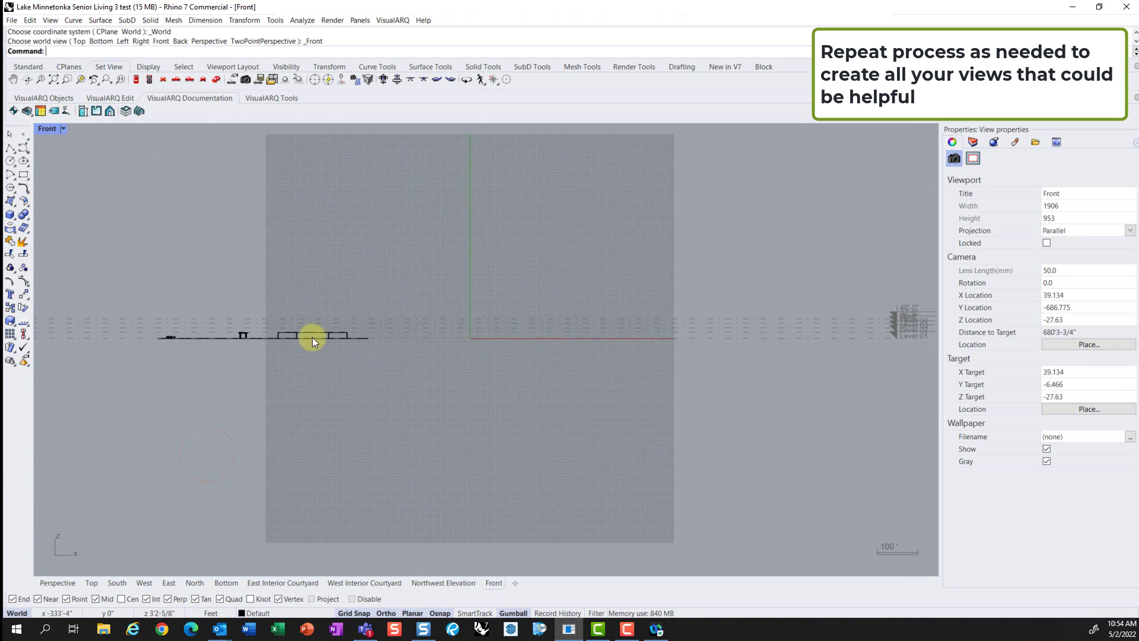
pyautogui.click(62, 128)
pyautogui.click(76, 181)
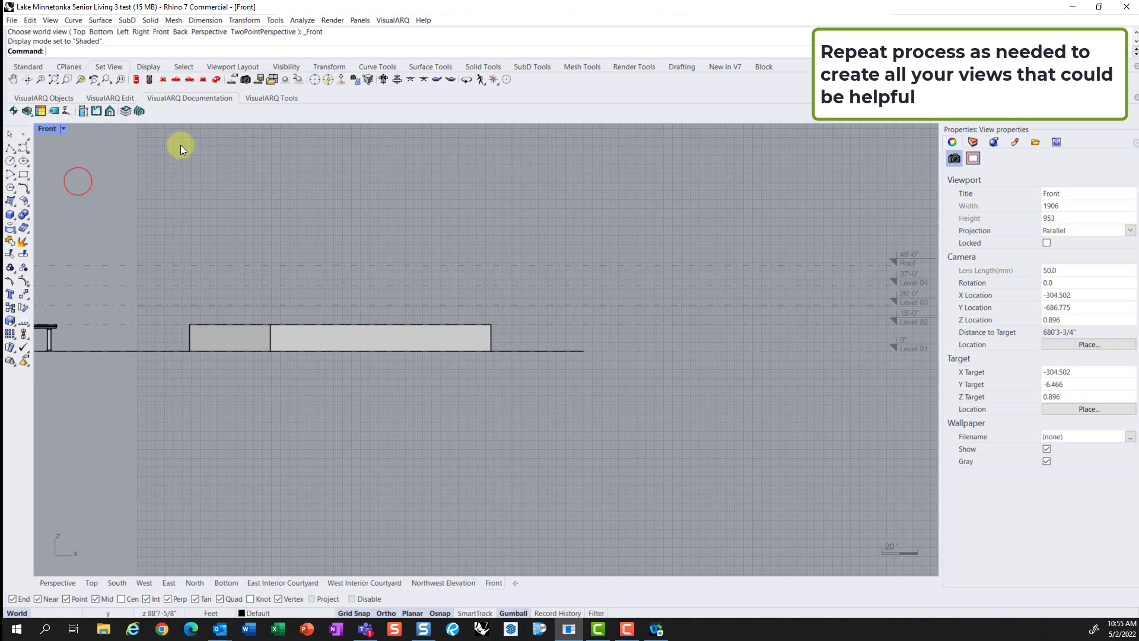
# Step: Orient the Front viewport's camera to the angled wing's long face so that it shows a straight elevation
pyautogui.click(358, 80)
pyautogui.click(407, 338)
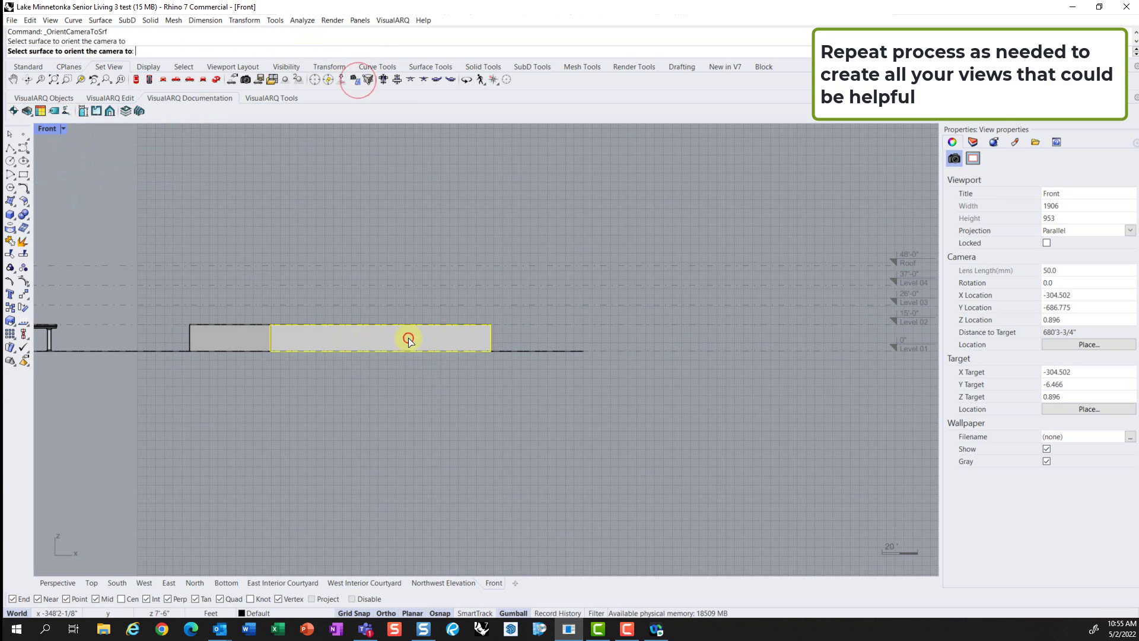
pyautogui.click(417, 339)
pyautogui.scroll(2, 380, 323)
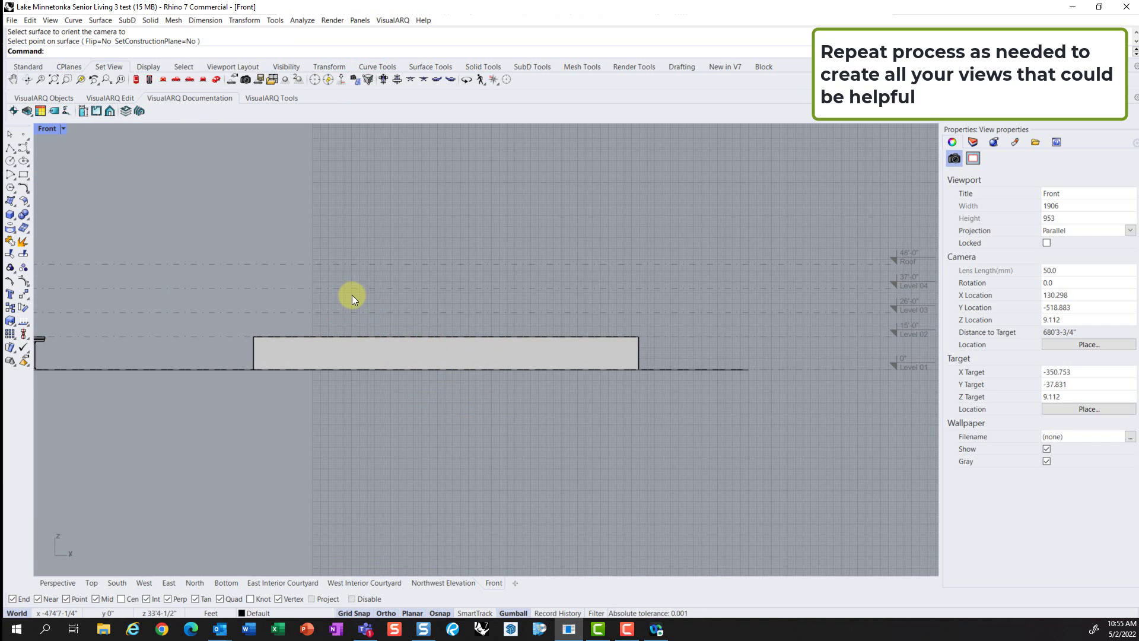
# Step: Frame the angled wing more closely in the Front viewport, lock the viewport and rename it Southeast Elevation
pyautogui.scroll(2, 353, 294)
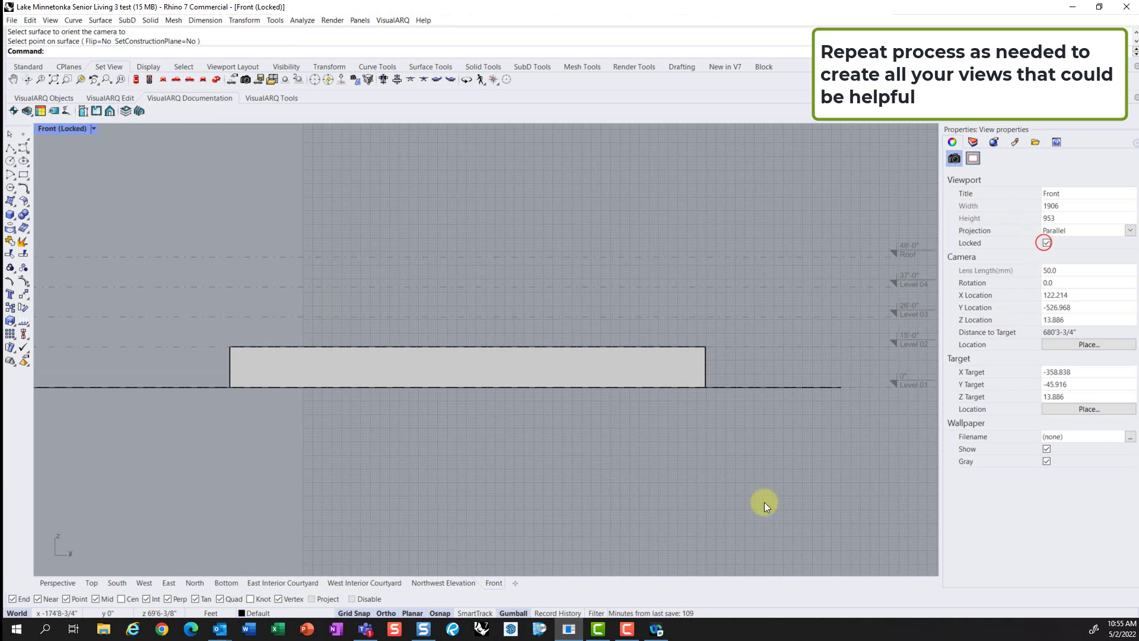
pyautogui.rightClick(495, 583)
pyautogui.click(518, 488)
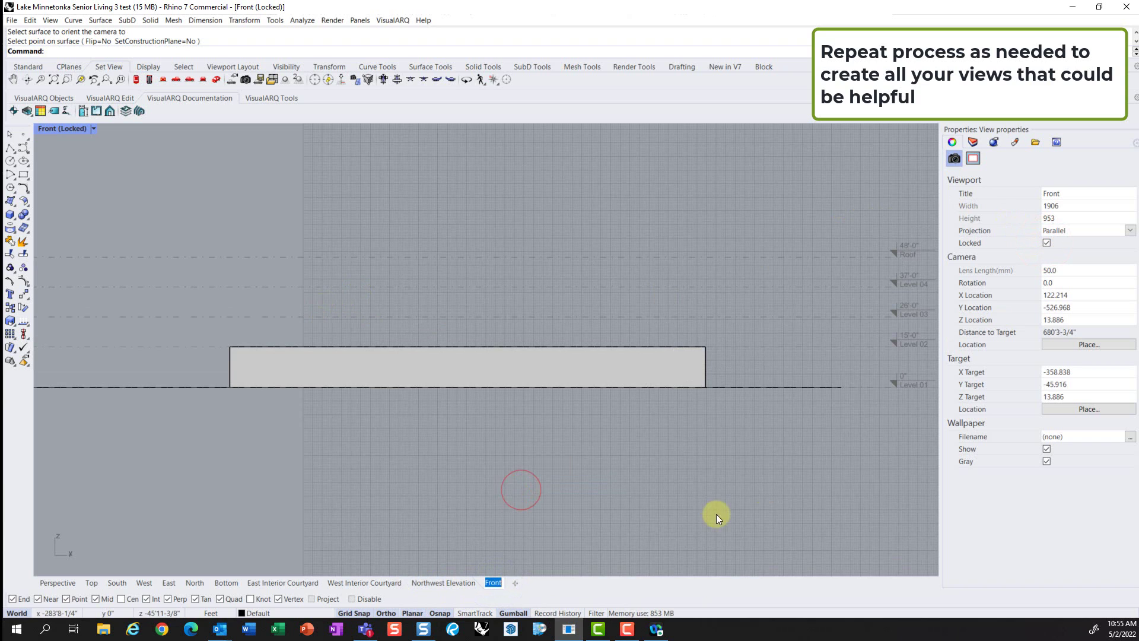
pyautogui.click(589, 532)
pyautogui.rightClick(493, 583)
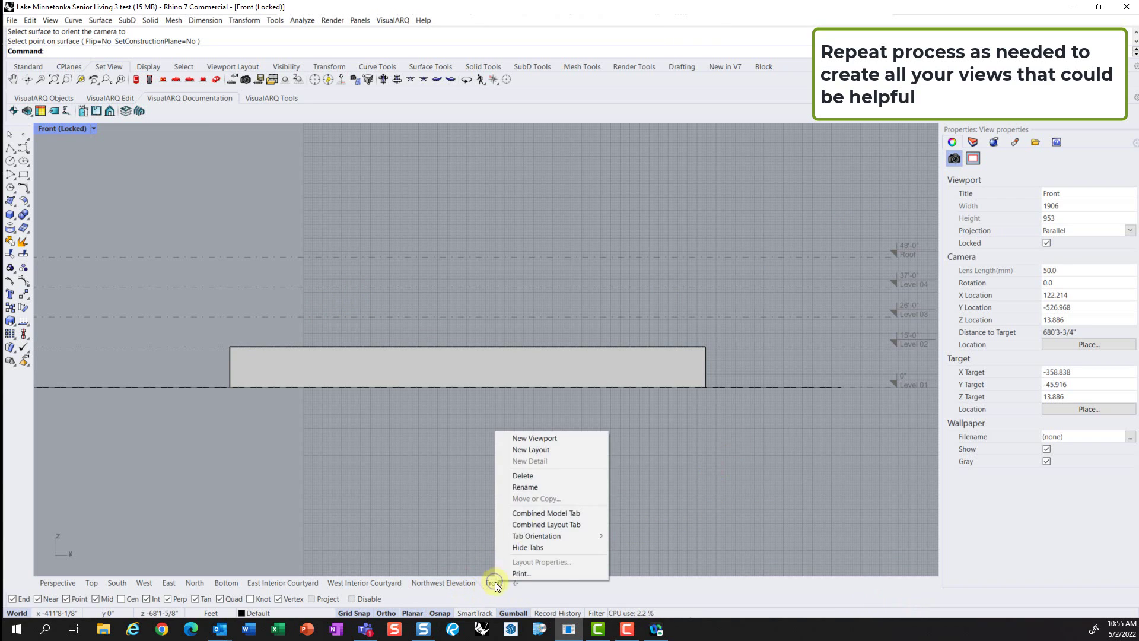
pyautogui.click(543, 496)
pyautogui.write('Southeas')
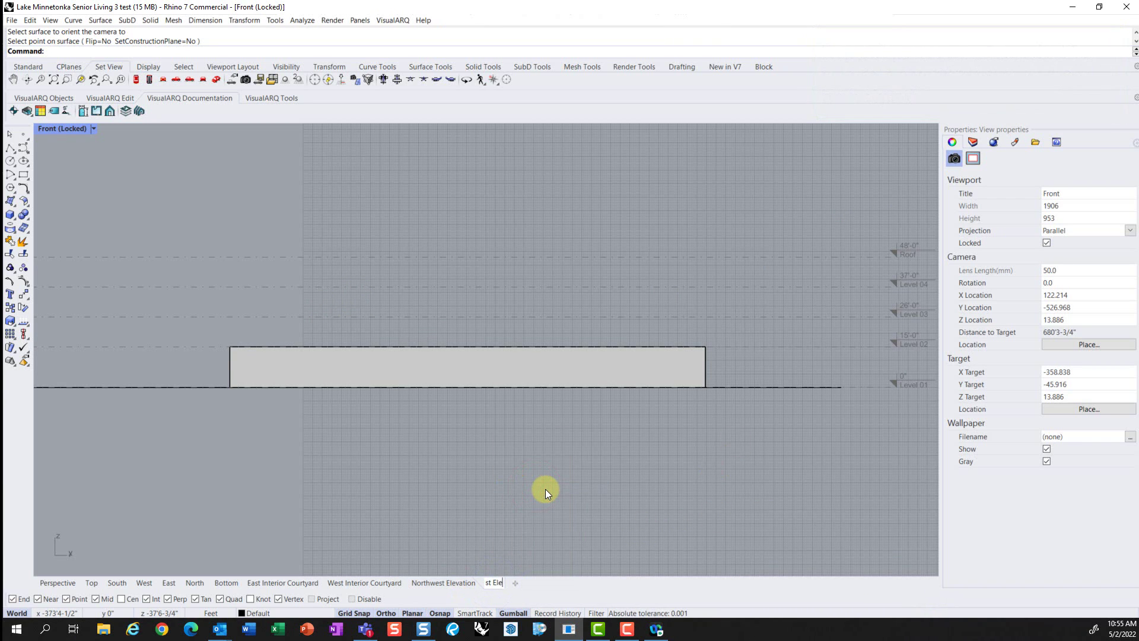
pyautogui.write('t Elevation')
pyautogui.press('Return')
# Step: Reframe the Northwest Elevation closer on the angled wing with its viewport locked again, and review the wing in the perspective view
pyautogui.click(438, 582)
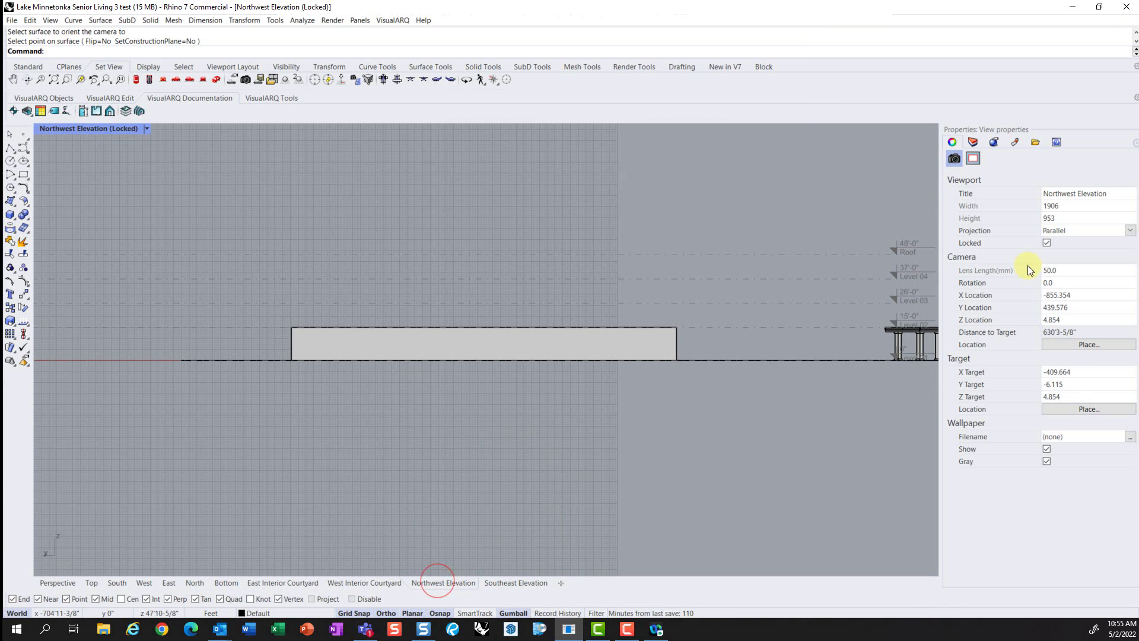
pyautogui.scroll(4, 483, 254)
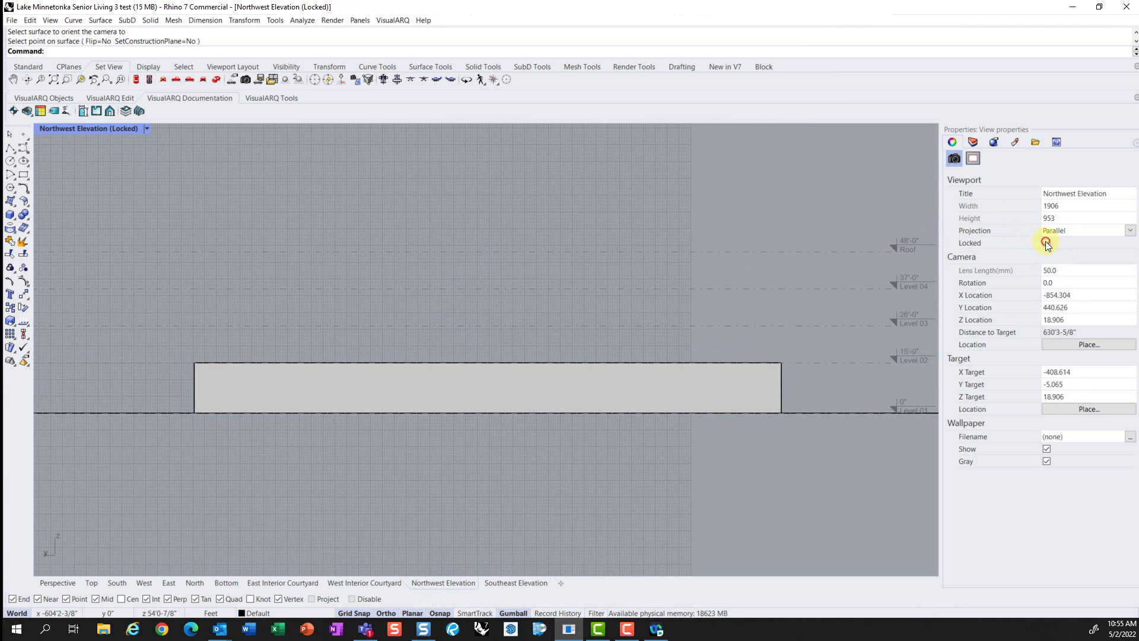
pyautogui.click(362, 582)
pyautogui.click(58, 582)
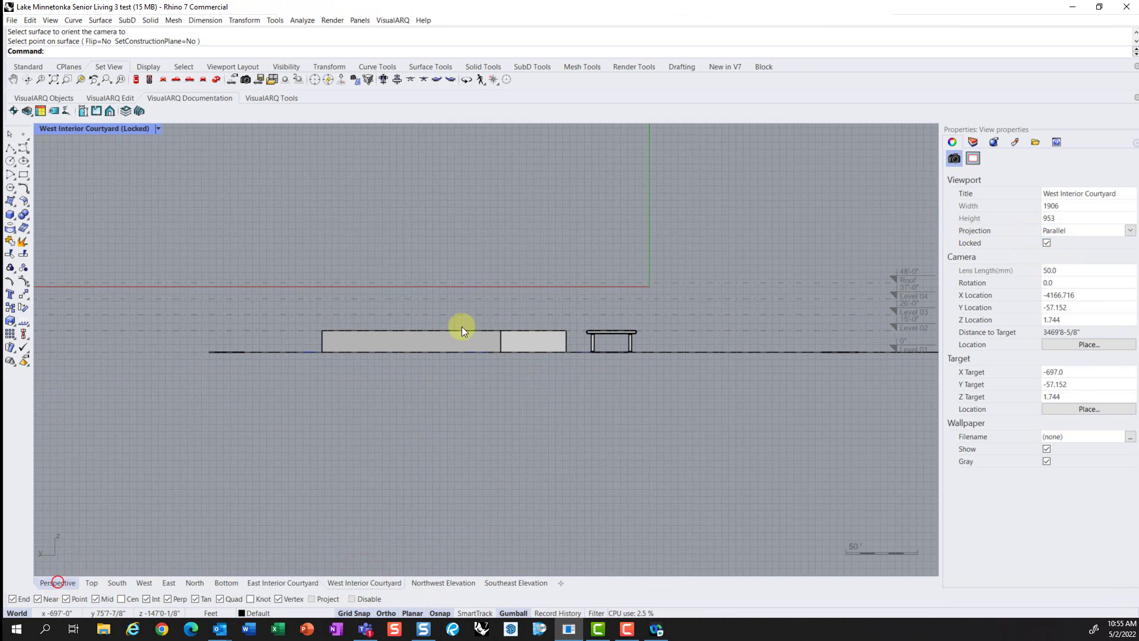
pyautogui.moveTo(554, 319); pyautogui.dragTo(493, 401, button='right')
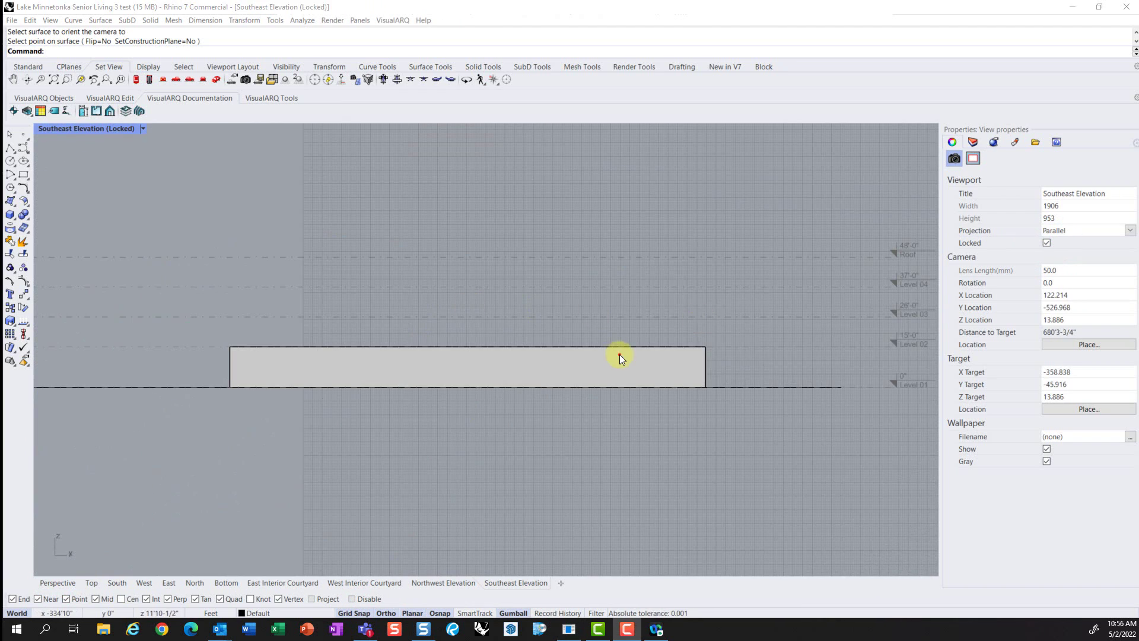
# Step: Copy the angled wing's ground-floor mass straight up in the Southeast Elevation so its base sits on Level 02 at 15'-0"
pyautogui.click(620, 356)
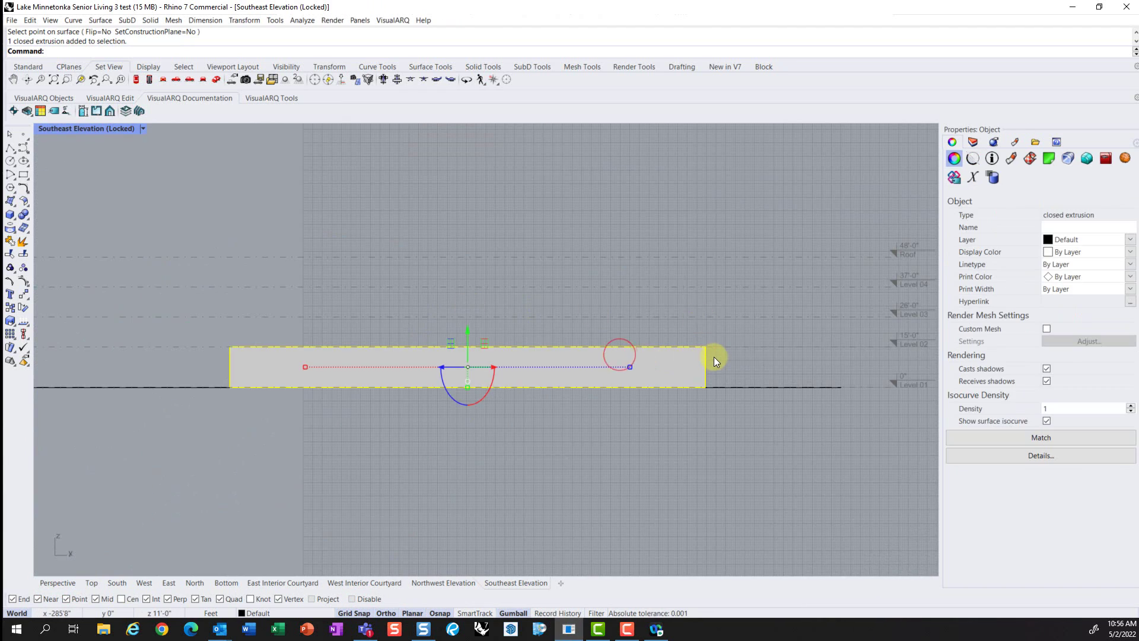
pyautogui.write('copy')
pyautogui.press('Return')
pyautogui.click(704, 384)
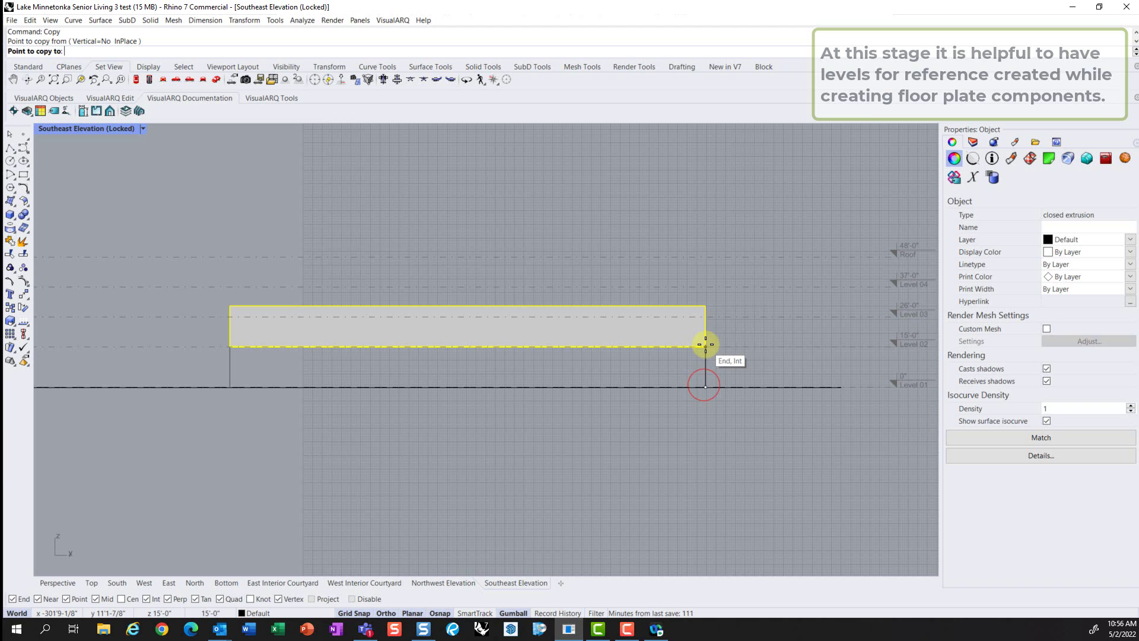
pyautogui.click(704, 346)
pyautogui.press('Return')
# Step: Define the ground-floor mass as a block named Building 3_Angled Wing 1_L1, based at its lower corner on Level 01
pyautogui.write('Blok')
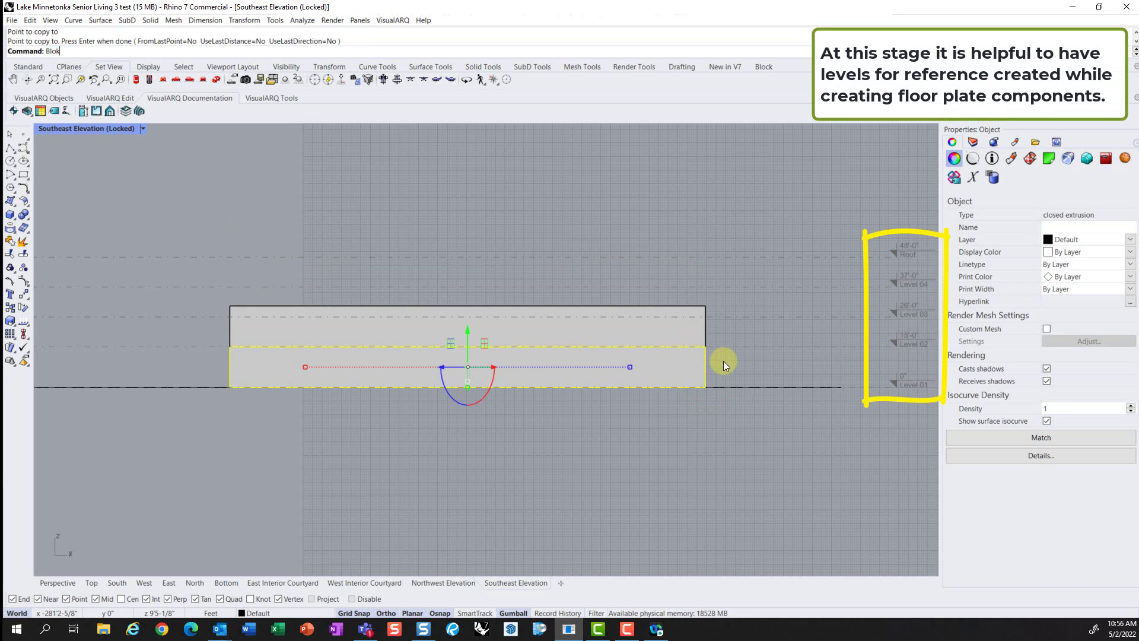
pyautogui.press('Return')
pyautogui.write('BlockEdit')
pyautogui.press('Return')
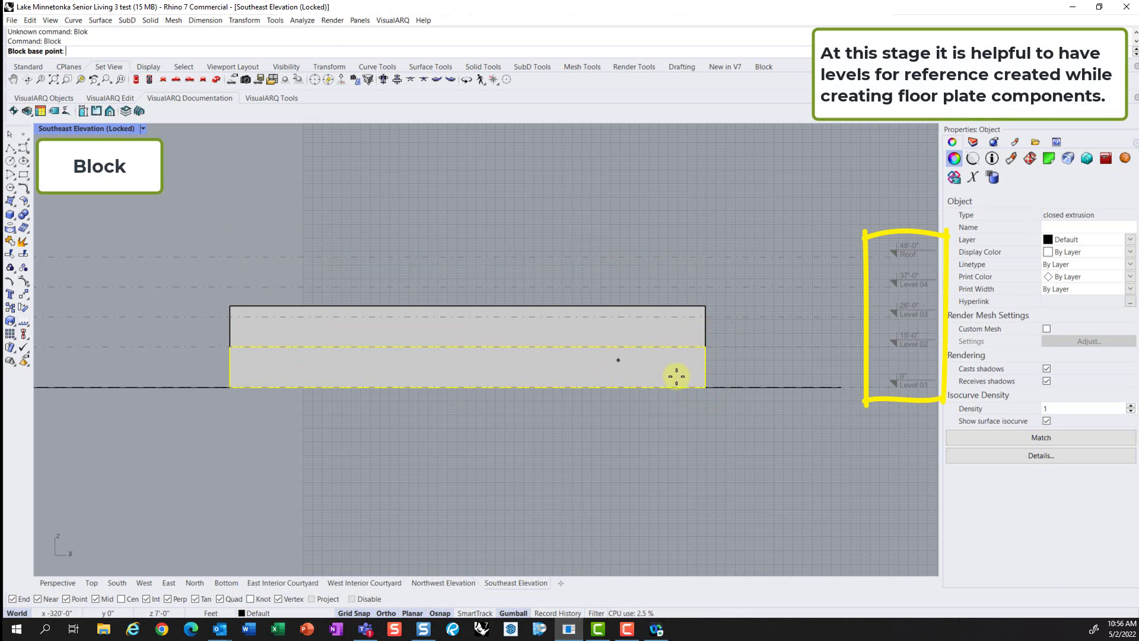
pyautogui.click(704, 386)
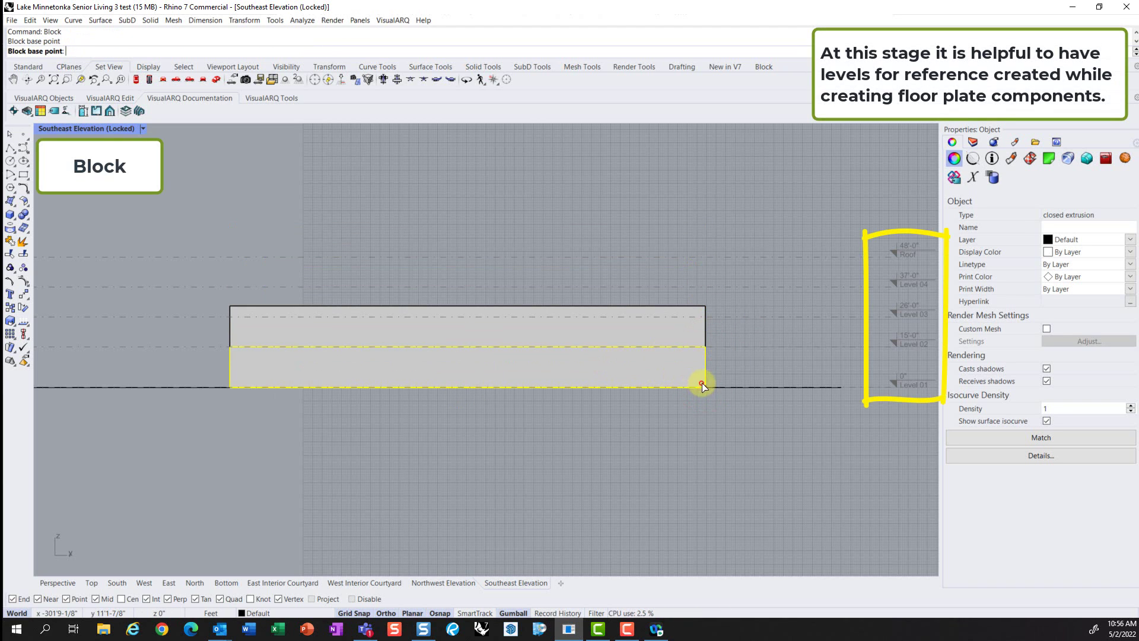
pyautogui.click(733, 285)
pyautogui.write('Build')
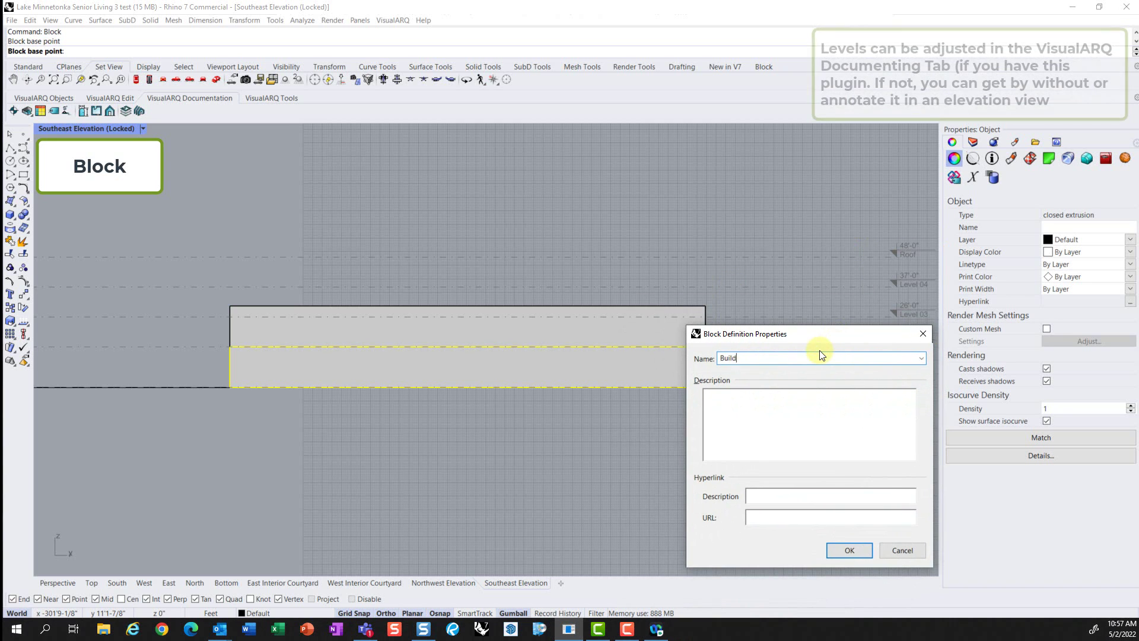
pyautogui.write('ing 3_Angled')
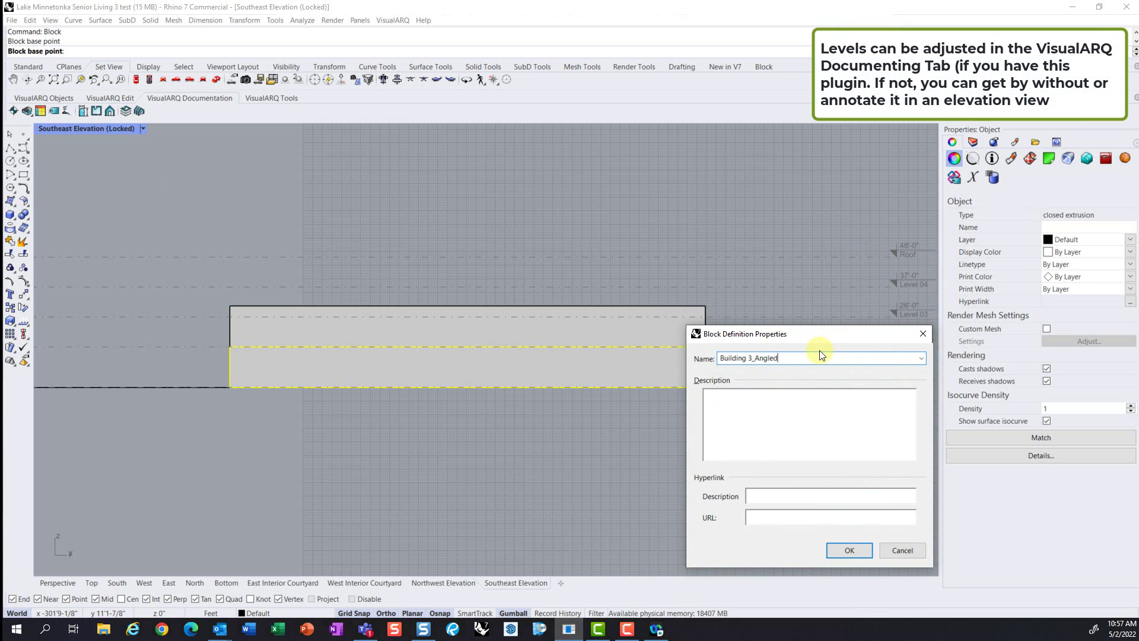
pyautogui.write(' Wing L')
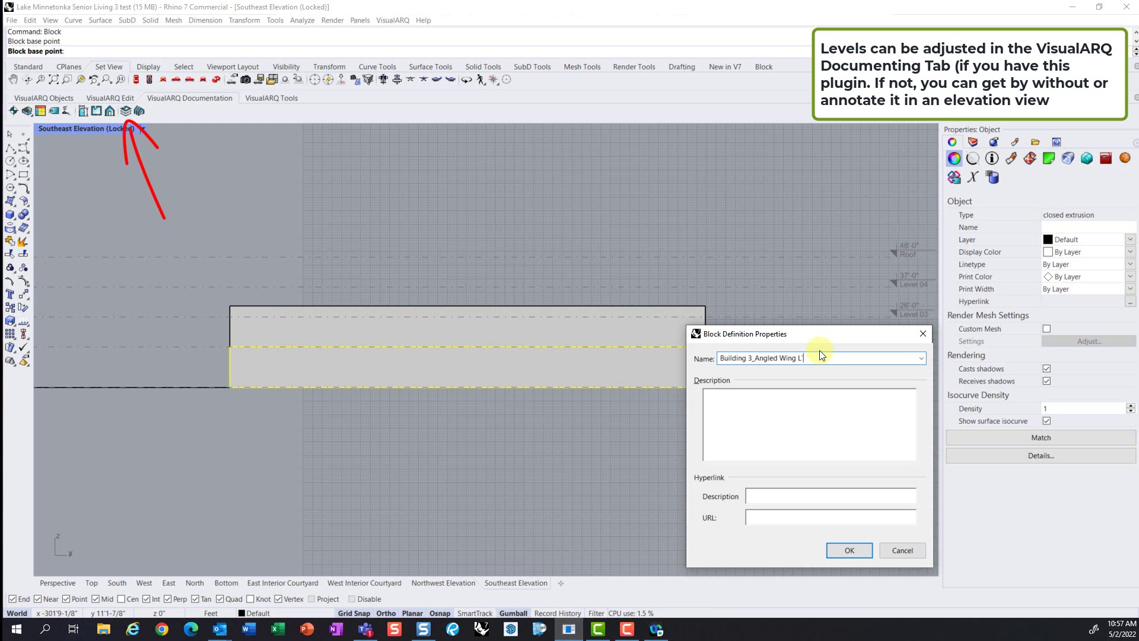
pyautogui.press('BackSpace')
pyautogui.write('1_L1')
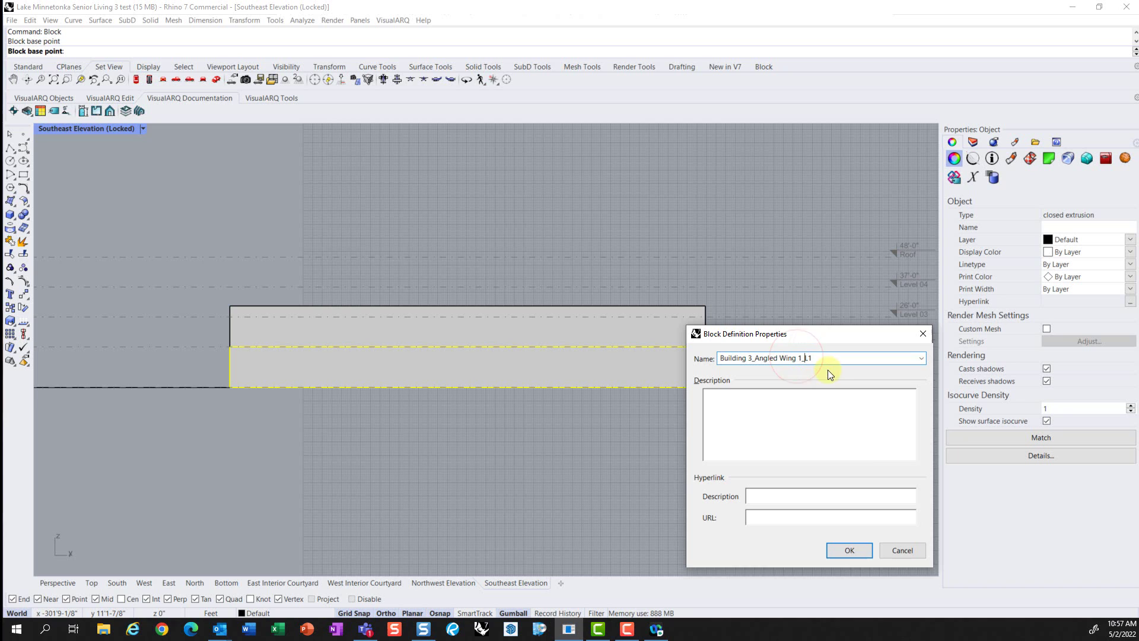
pyautogui.click(849, 549)
# Step: Define the upper mass as a block named Building 3_Angled Wing 1_L2-L4, based at its lower corner on Level 02
pyautogui.click(708, 323)
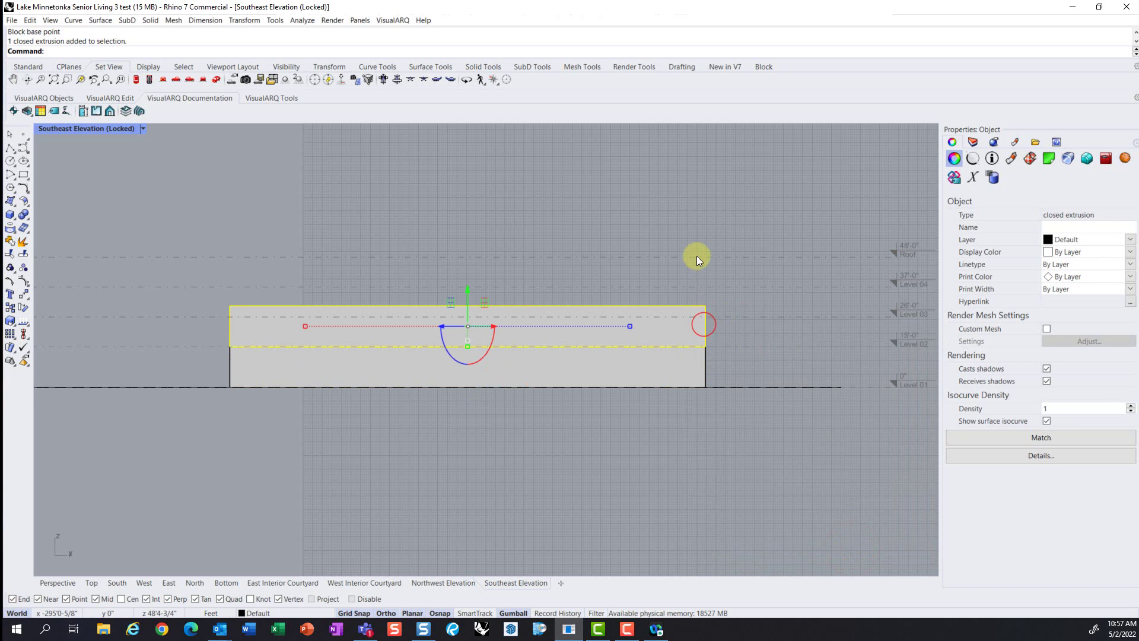
pyautogui.press('Return')
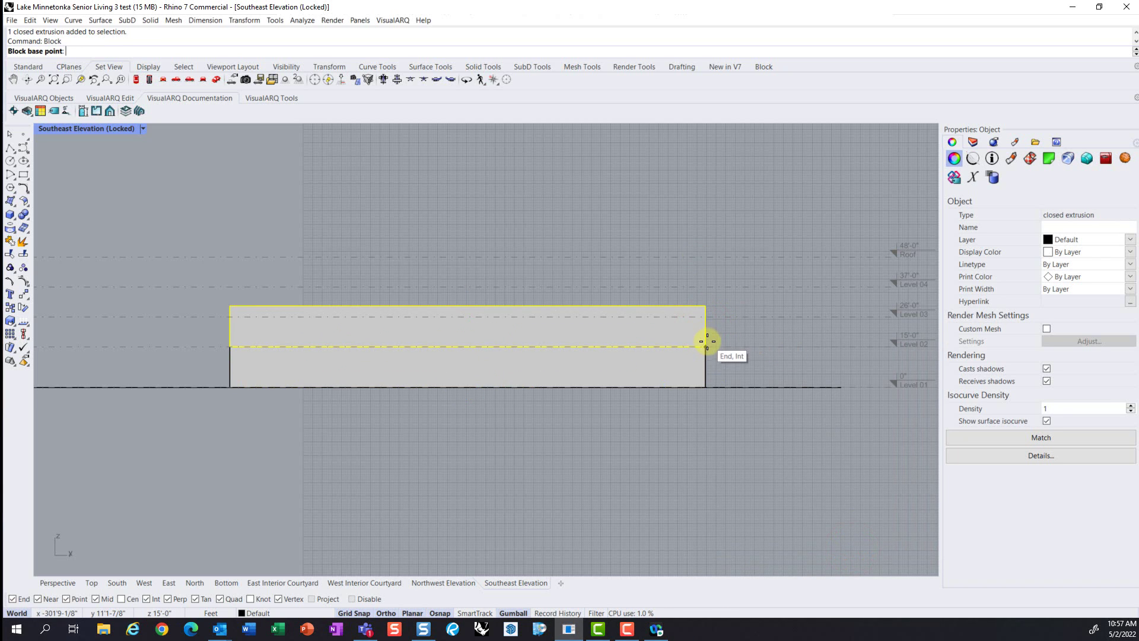
pyautogui.click(703, 330)
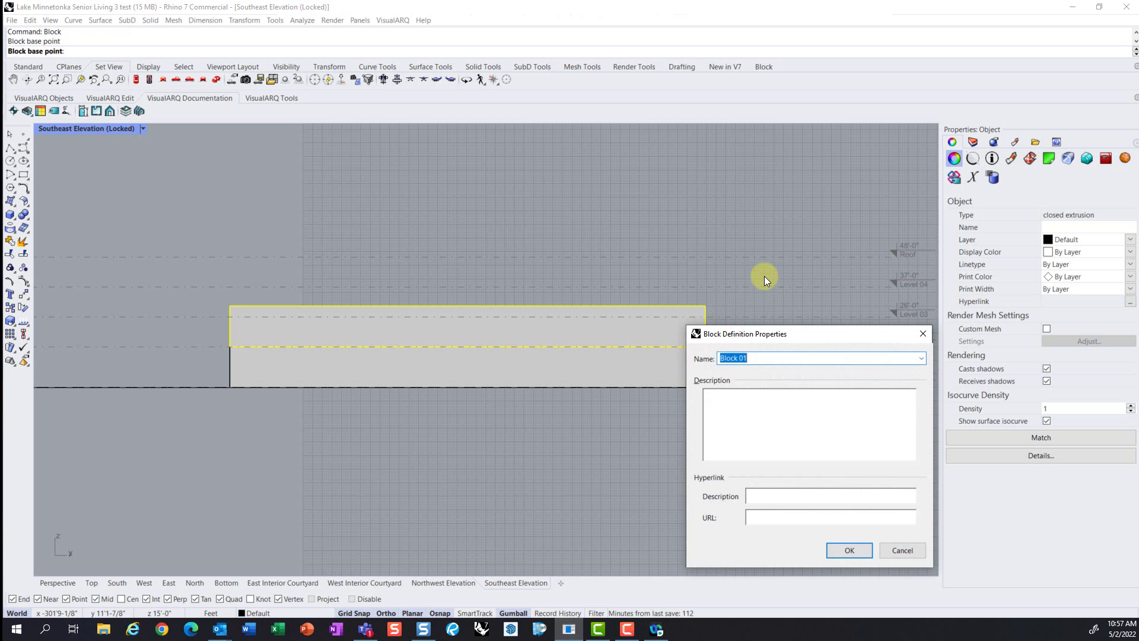
pyautogui.write('Building 3_Angled ')
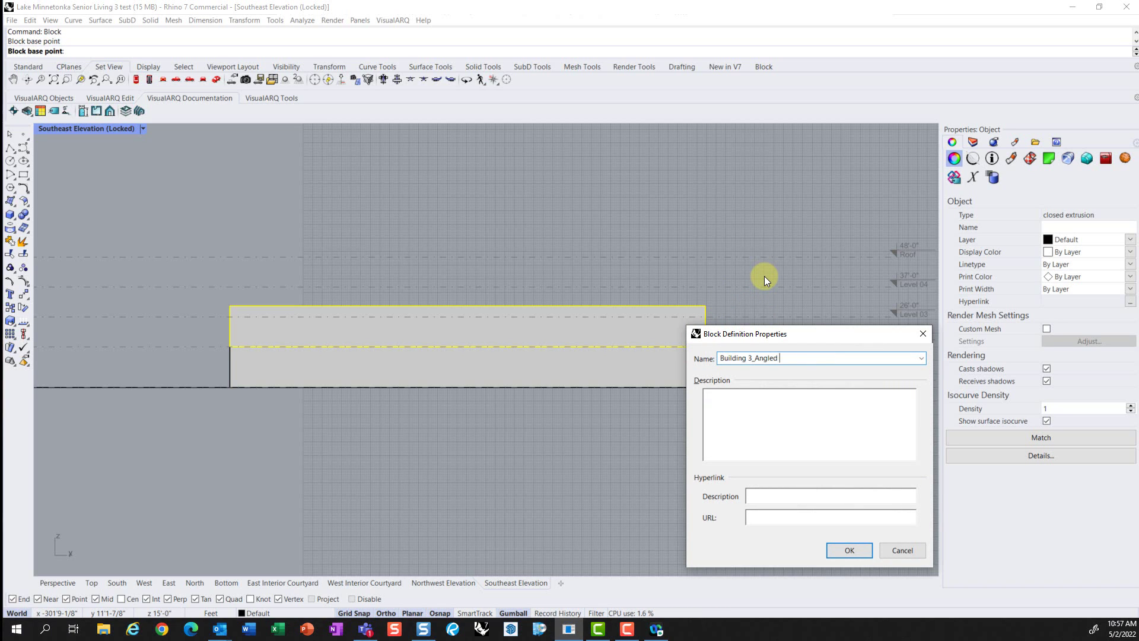
pyautogui.write('Wing 1_L2-L4')
pyautogui.click(847, 548)
# Step: Try to stack copies of the L2-L4 block above the existing one and remove them again
pyautogui.write('copy')
pyautogui.press('Return')
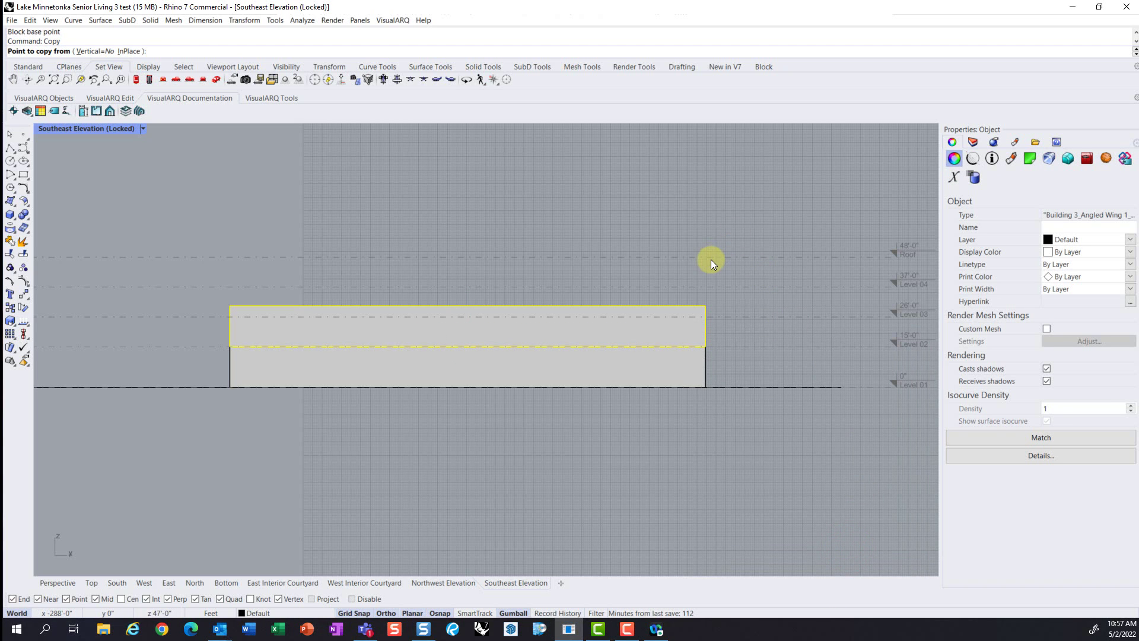
pyautogui.click(707, 344)
pyautogui.click(705, 266)
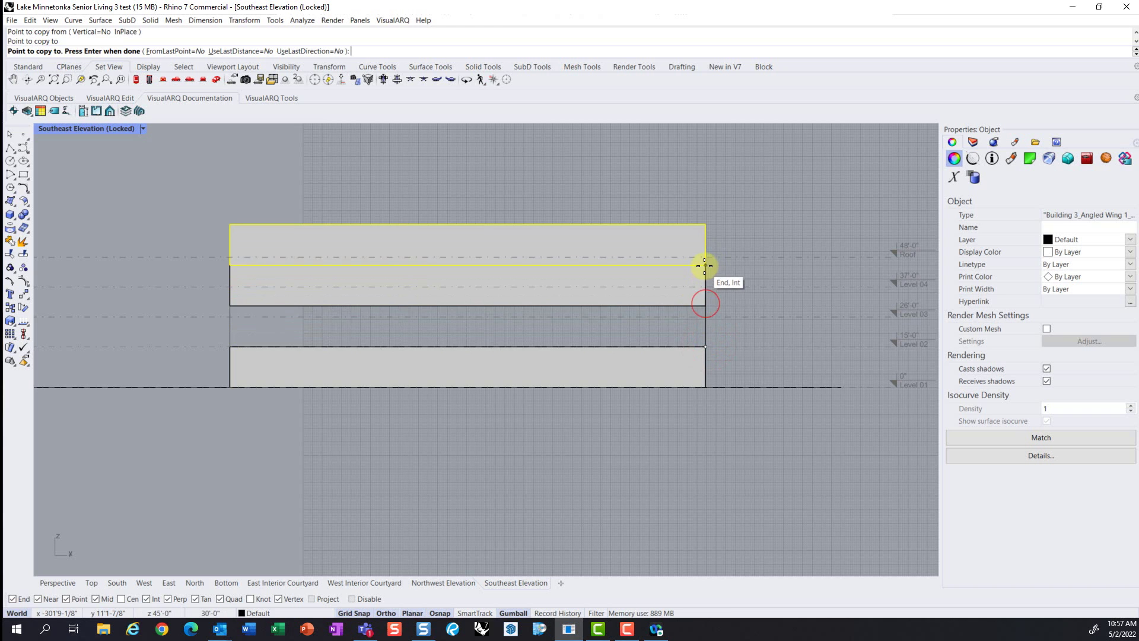
pyautogui.press('Return')
pyautogui.press('Delete')
# Step: Edit the L2-L4 block and scale its extrusion vertically with Scale1D from Level 02 to a height of 11'
pyautogui.doubleClick(704, 324)
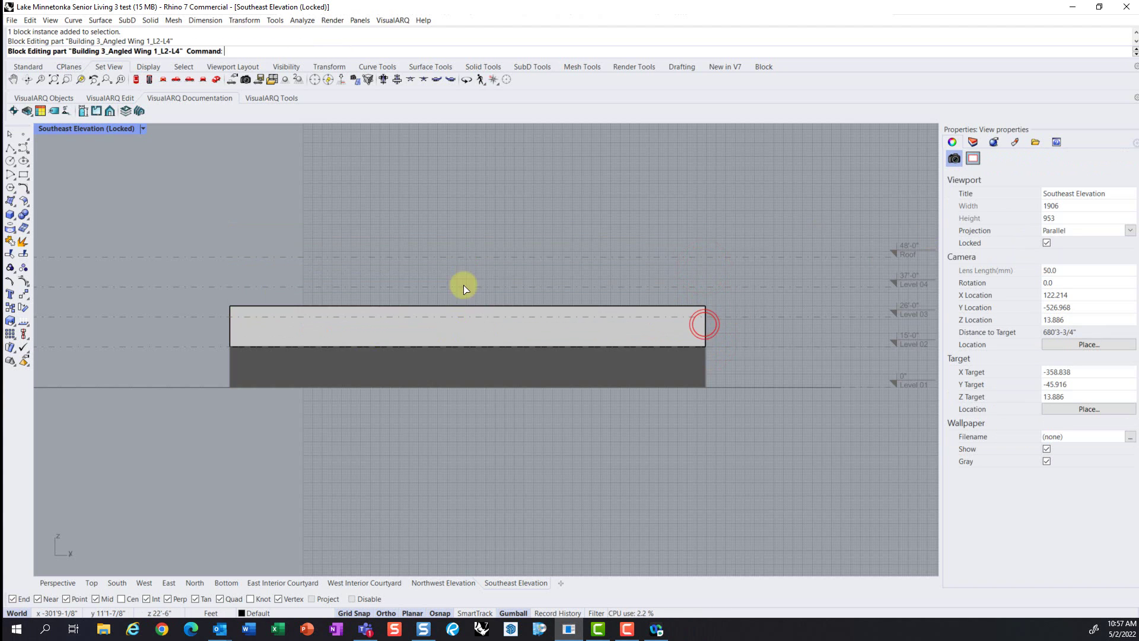
pyautogui.click(706, 323)
pyautogui.write('scale1d')
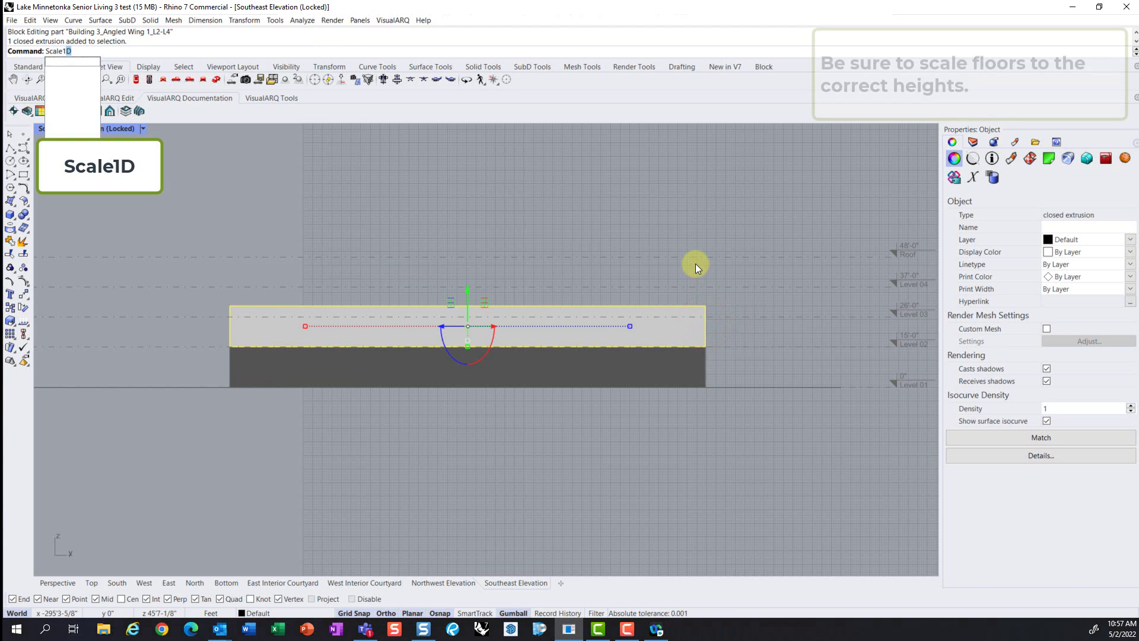
pyautogui.press('Return')
pyautogui.click(604, 346)
pyautogui.click(604, 306)
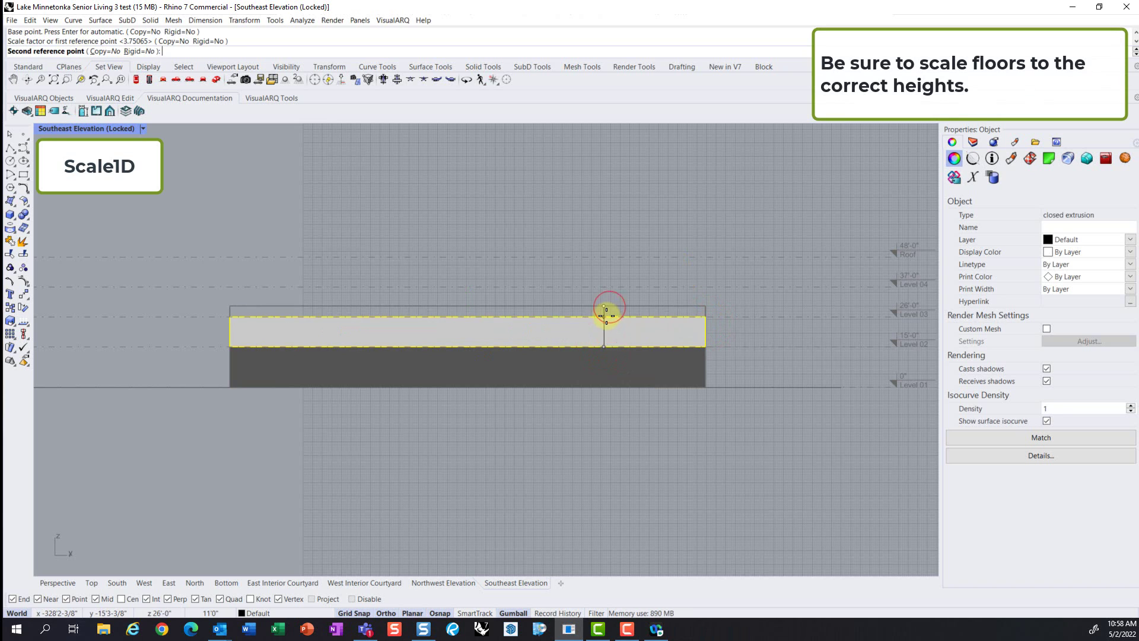
pyautogui.write("11'")
pyautogui.press('Return')
pyautogui.click(610, 253)
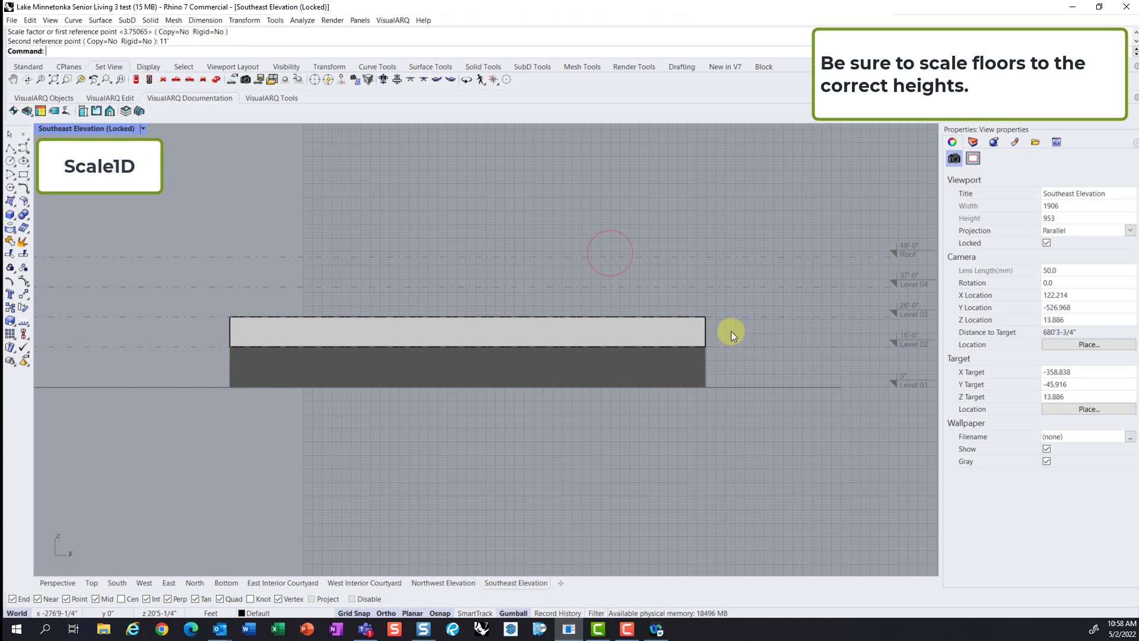
# Step: Bring up the layer list and finish editing the L2-L4 block, keeping the new height
pyautogui.press('Return')
pyautogui.press('Escape')
pyautogui.click(771, 293)
pyautogui.click(973, 142)
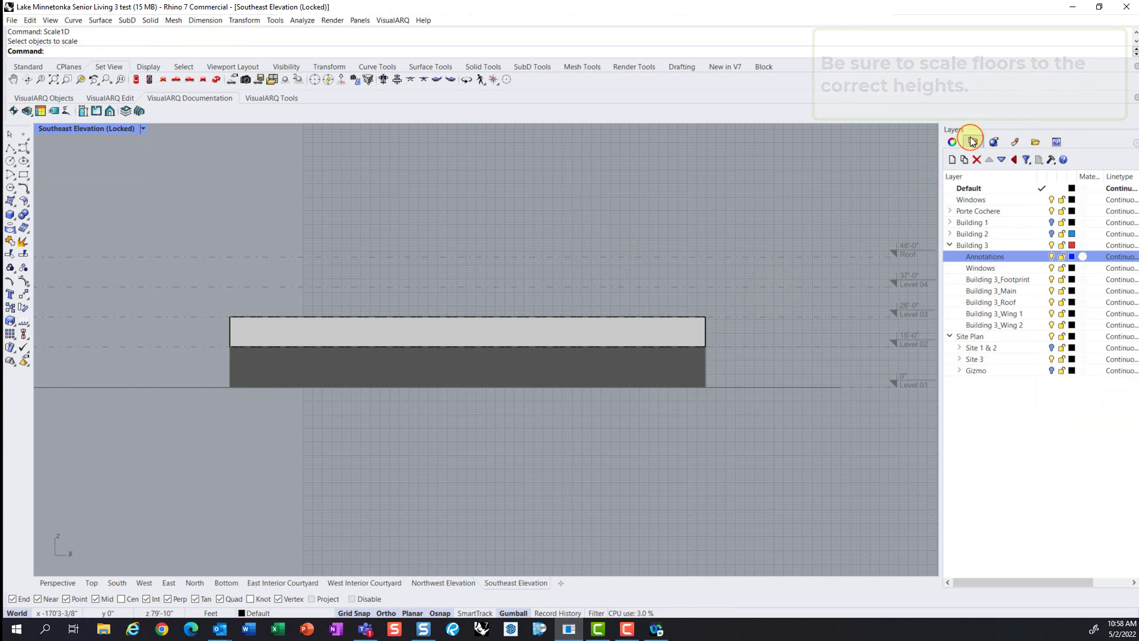
pyautogui.moveTo(1138, 439); pyautogui.dragTo(879, 352)
pyautogui.click(856, 557)
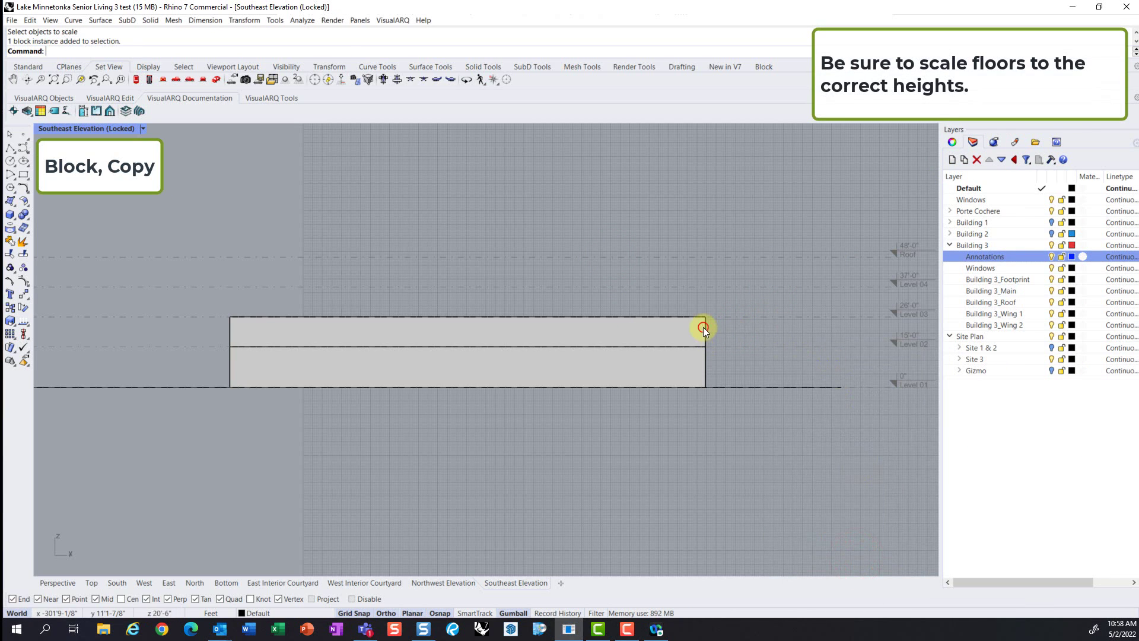
# Step: Copy the L2-L4 floor block upward from Level 02 to Level 03 and Level 04
pyautogui.click(706, 330)
pyautogui.write('copy')
pyautogui.press('Return')
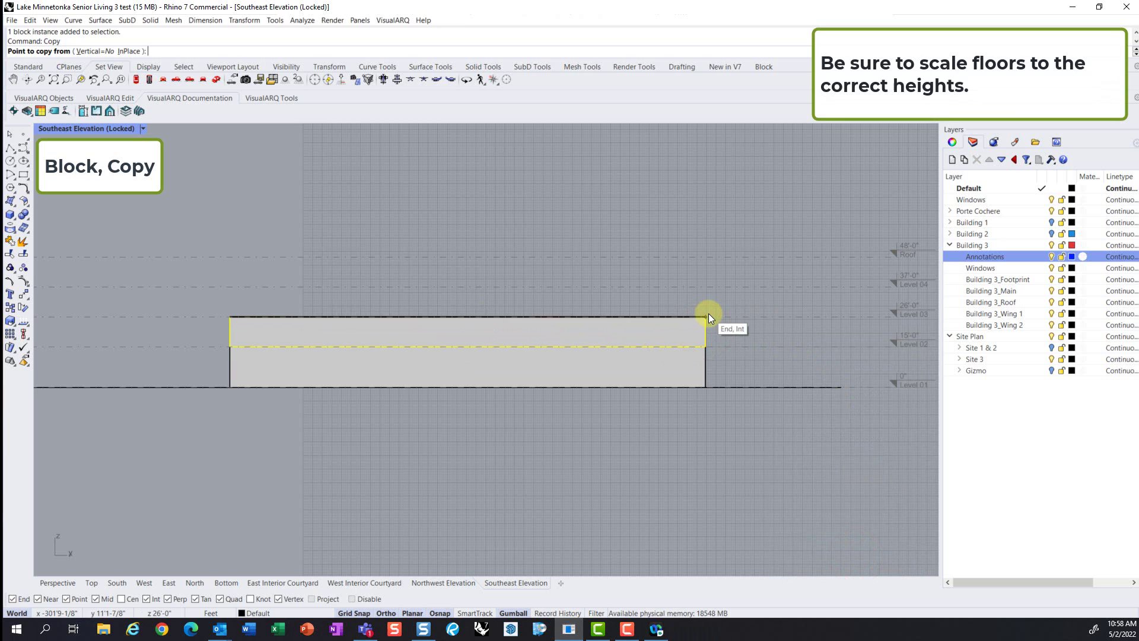
pyautogui.click(706, 346)
pyautogui.click(706, 316)
pyautogui.click(706, 287)
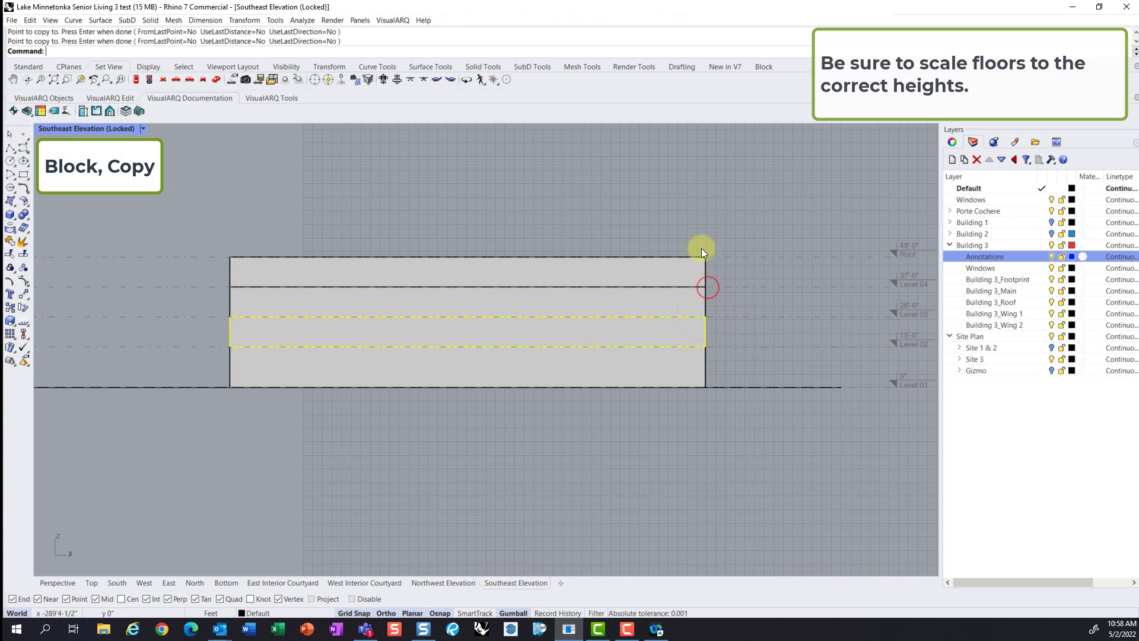
pyautogui.rightClick(702, 178)
# Step: Assign the angled wing's four stacked floor blocks to the Building 3_Wing 1 layer and check the result in perspective
pyautogui.click(57, 583)
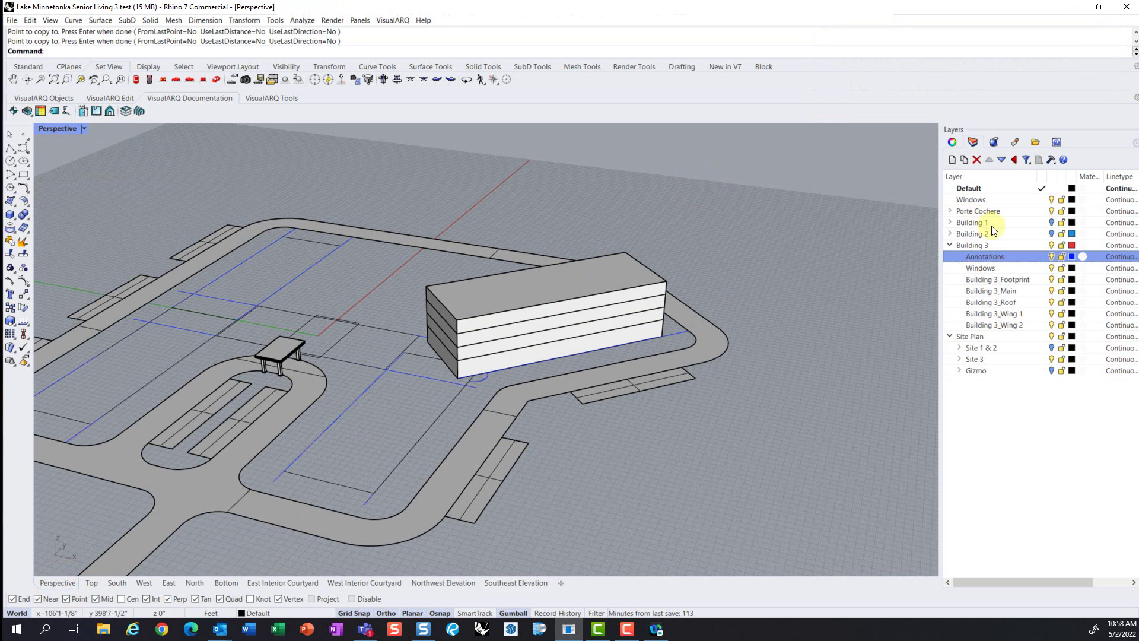
pyautogui.click(472, 349)
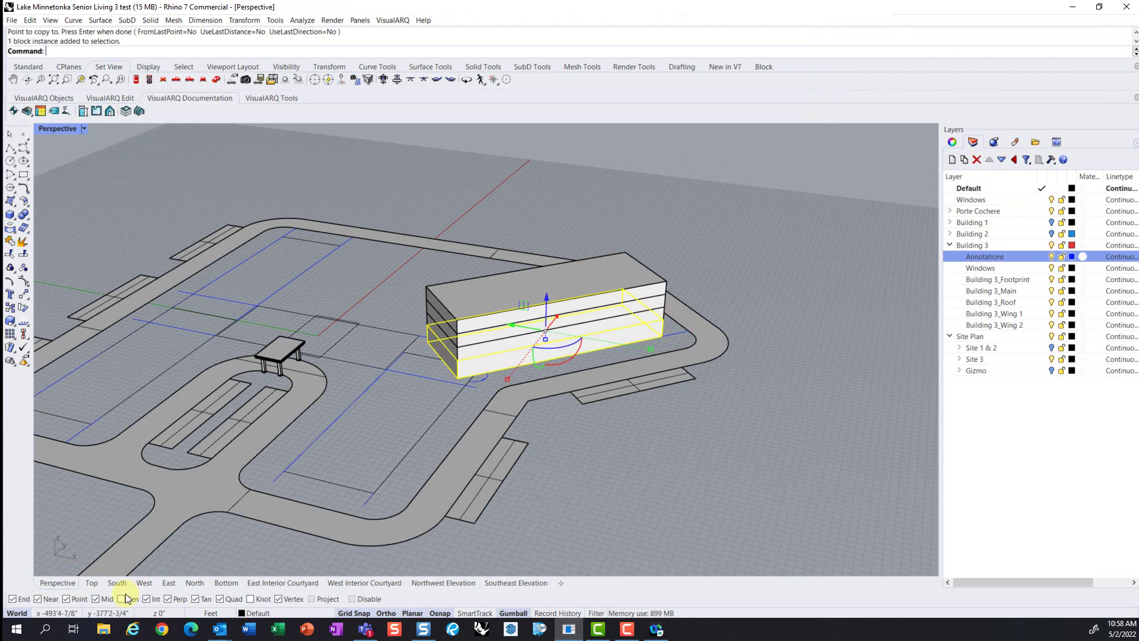
pyautogui.click(494, 582)
pyautogui.moveTo(737, 366); pyautogui.dragTo(679, 268)
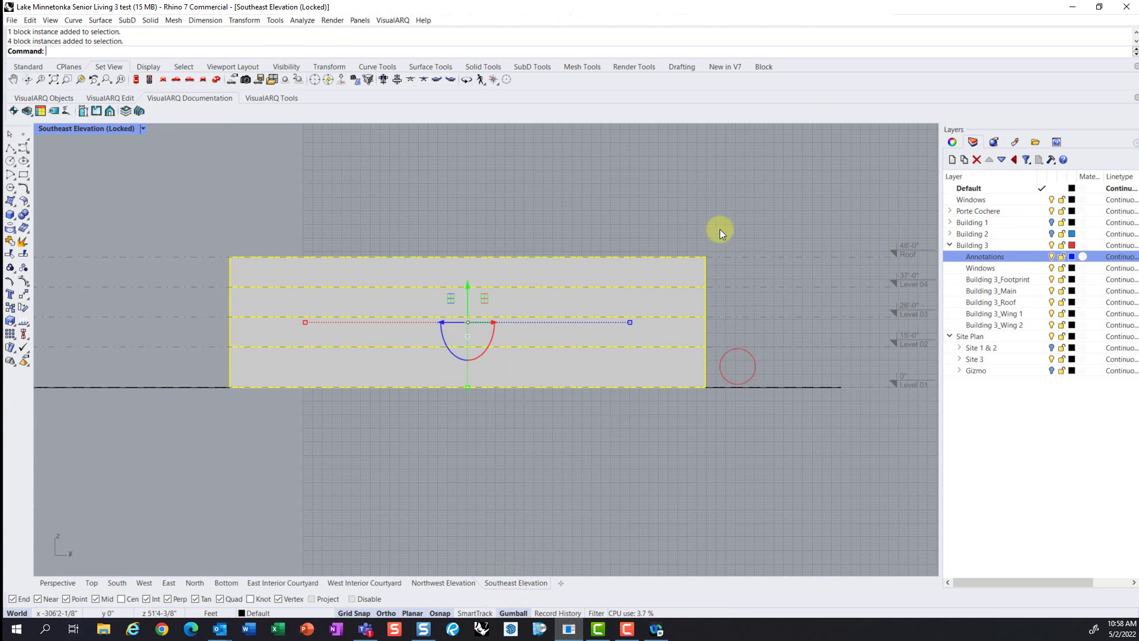
pyautogui.click(953, 142)
pyautogui.click(1075, 239)
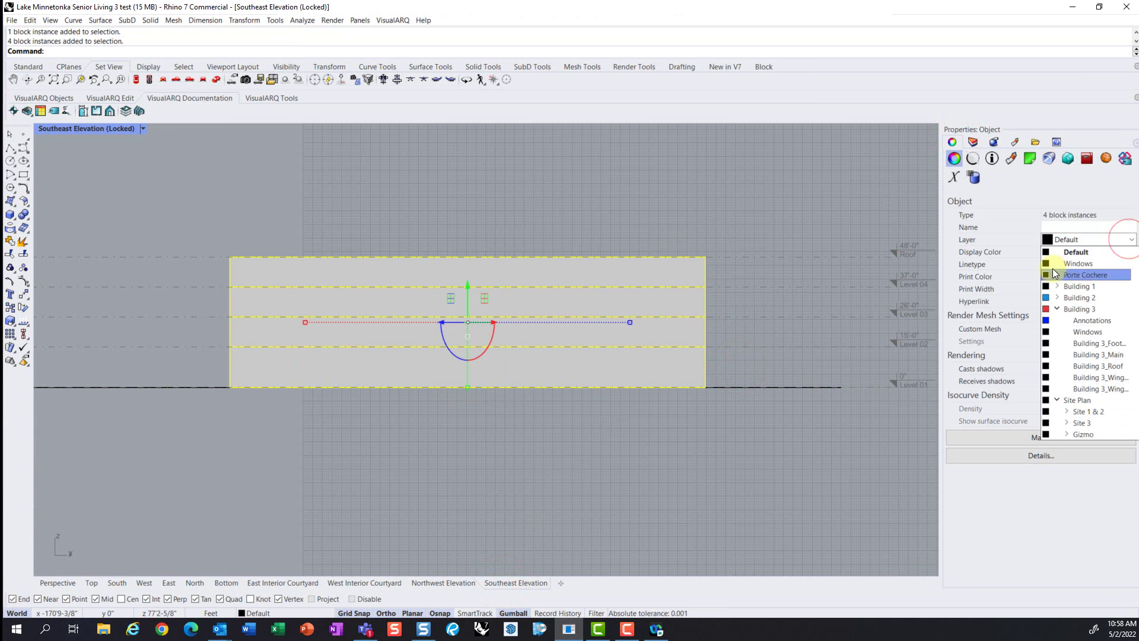
pyautogui.click(1089, 377)
pyautogui.click(766, 184)
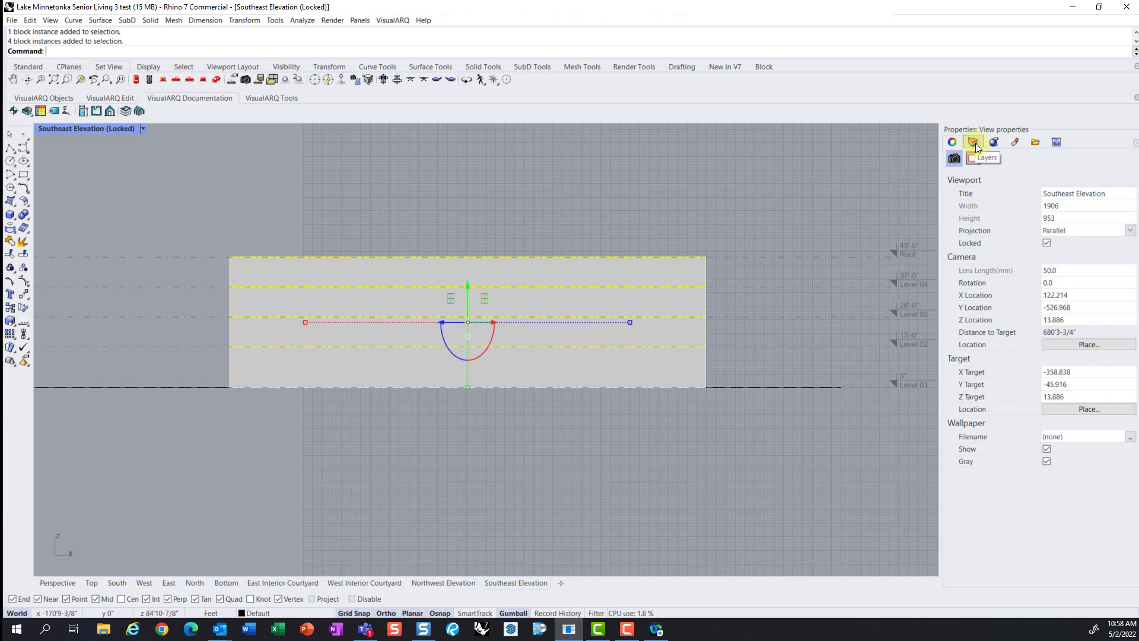
pyautogui.click(59, 583)
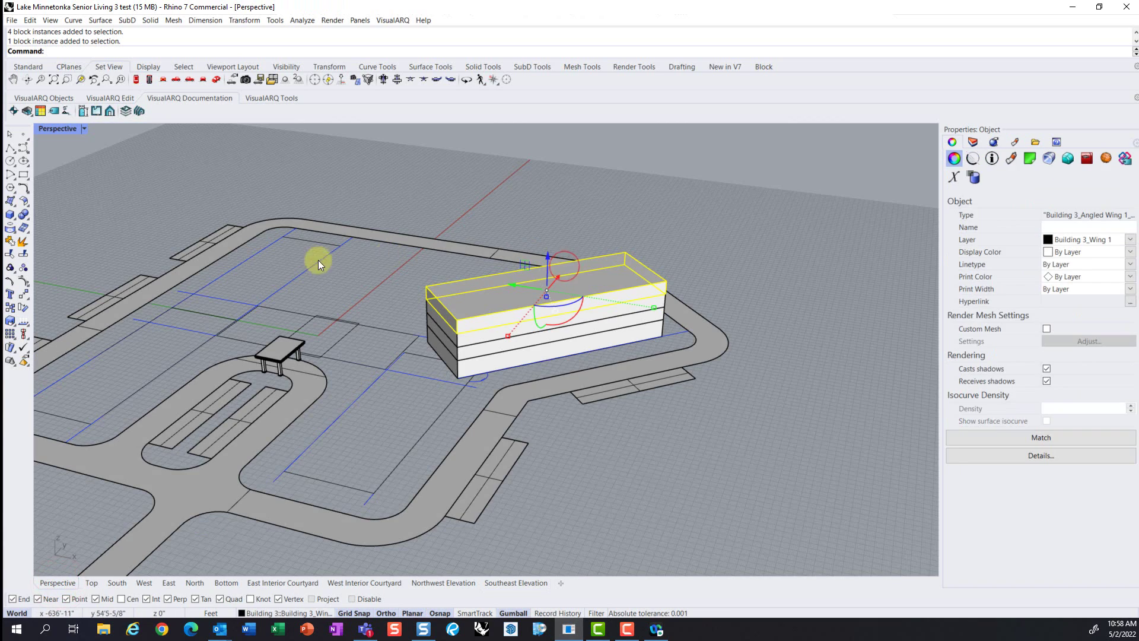
pyautogui.moveTo(481, 243); pyautogui.dragTo(656, 297, button='right')
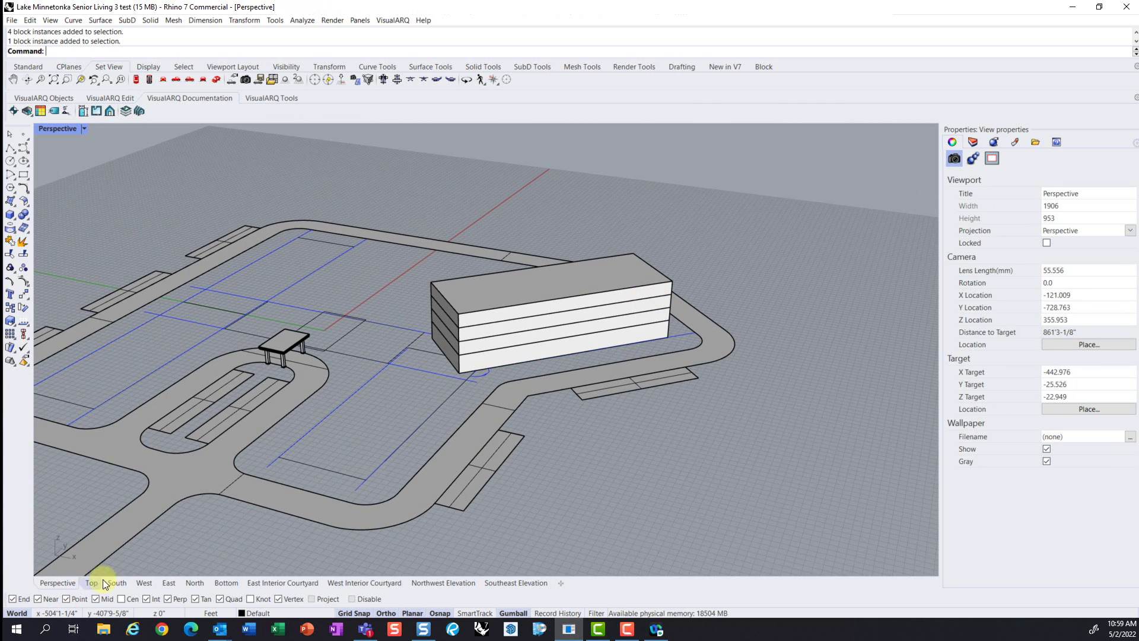
# Step: Select all four angled-wing floor blocks in the Southeast Elevation view and put them back on the Default layer
pyautogui.click(498, 584)
pyautogui.click(738, 364)
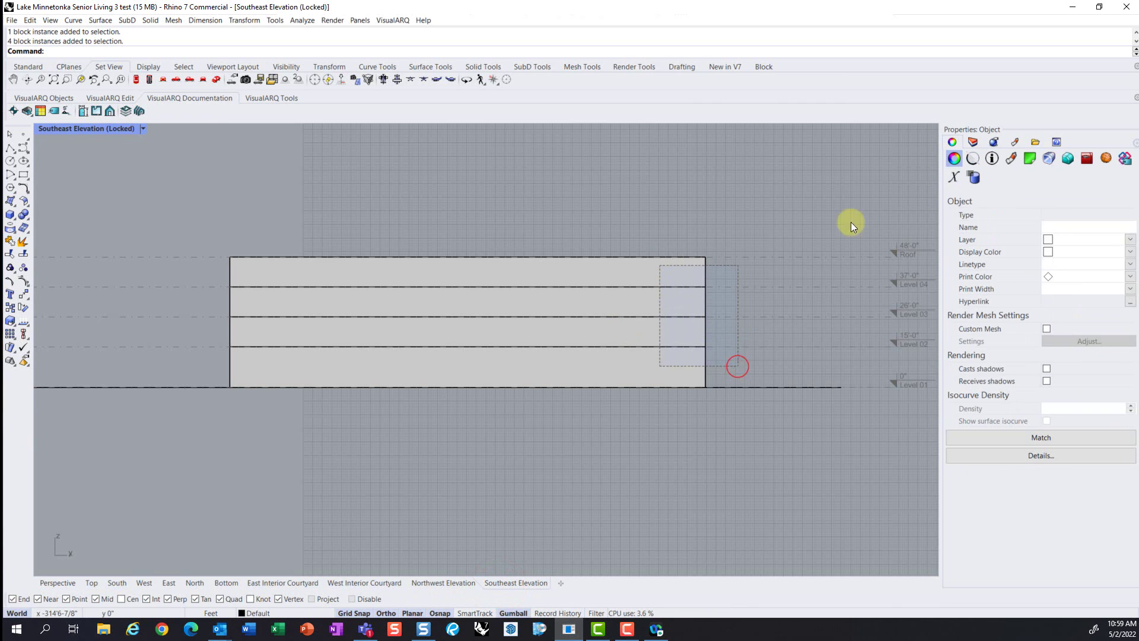
pyautogui.click(1130, 239)
pyautogui.click(1076, 252)
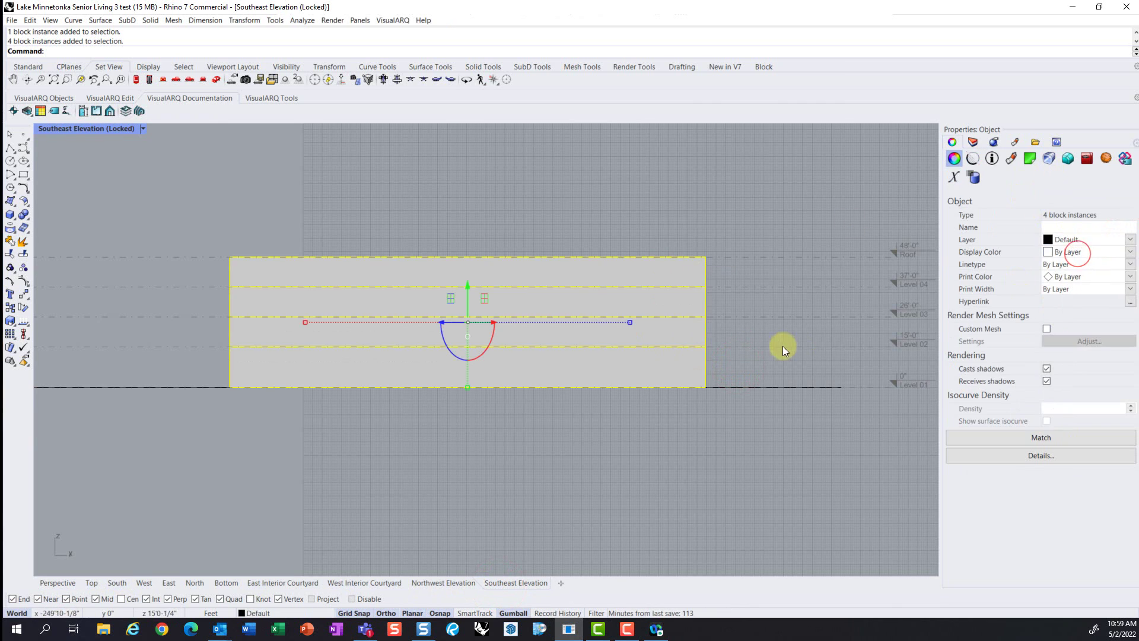
# Step: Combine the four floor blocks into one block named Building 3_Angled Wing 1, based at the stack's lower outer corner on Level 01
pyautogui.write('Block')
pyautogui.press('Return')
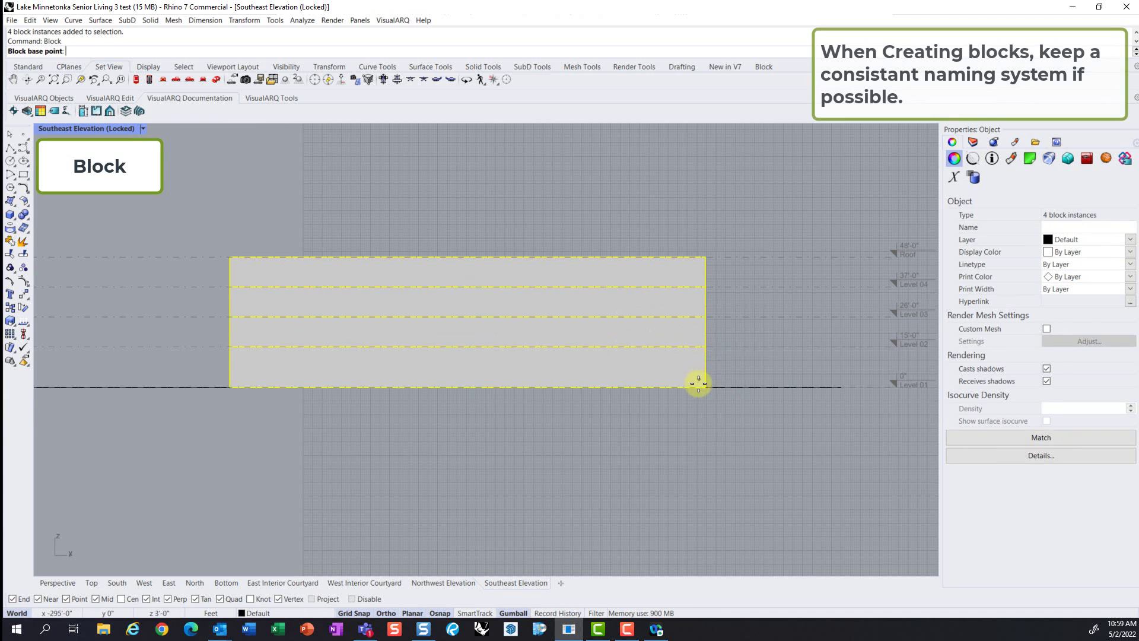
pyautogui.click(706, 387)
pyautogui.write('B')
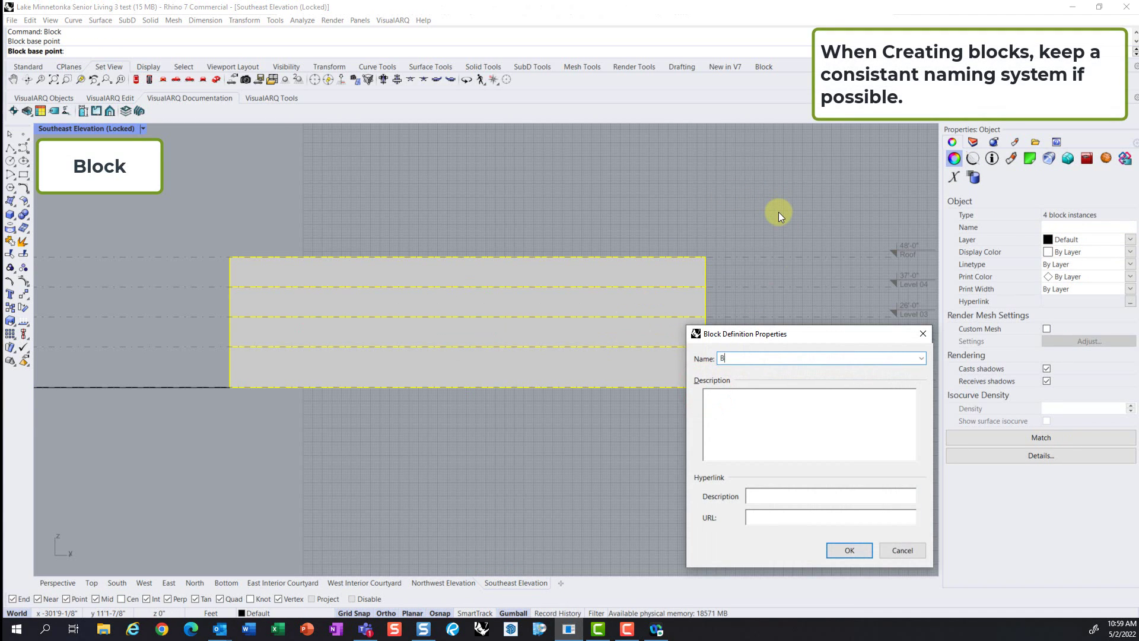
pyautogui.write('uilding 3_Wing 1')
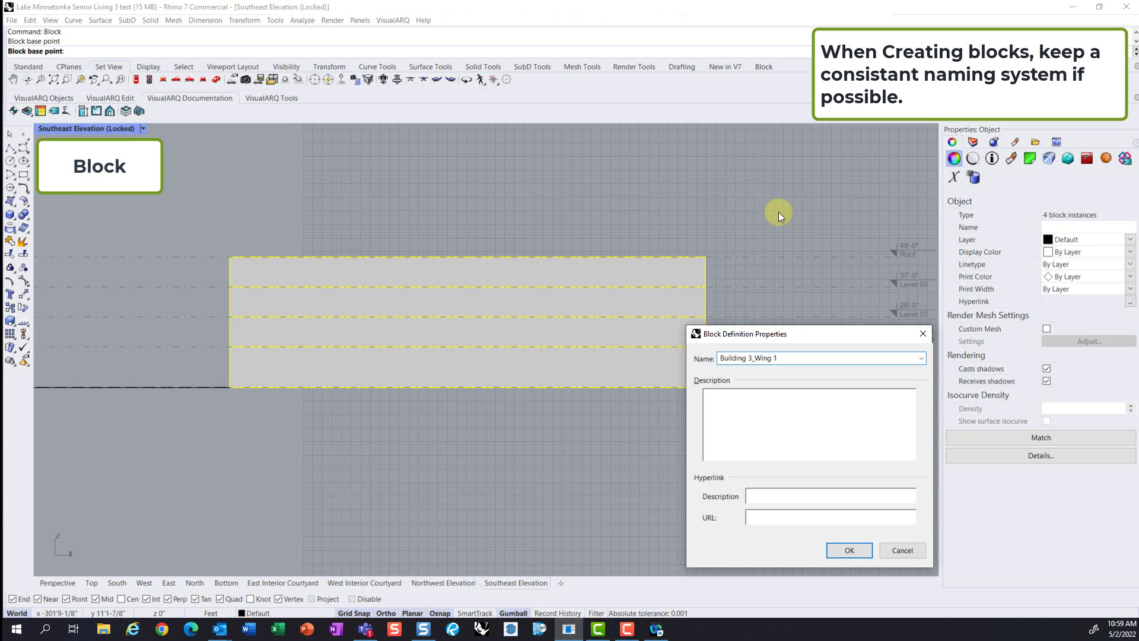
pyautogui.press('BackSpace')
pyautogui.press('BackSpace')
pyautogui.press('BackSpace')
pyautogui.press('BackSpace')
pyautogui.press('BackSpace')
pyautogui.press('BackSpace')
pyautogui.write('Angled Wing 1')
pyautogui.press('Return')
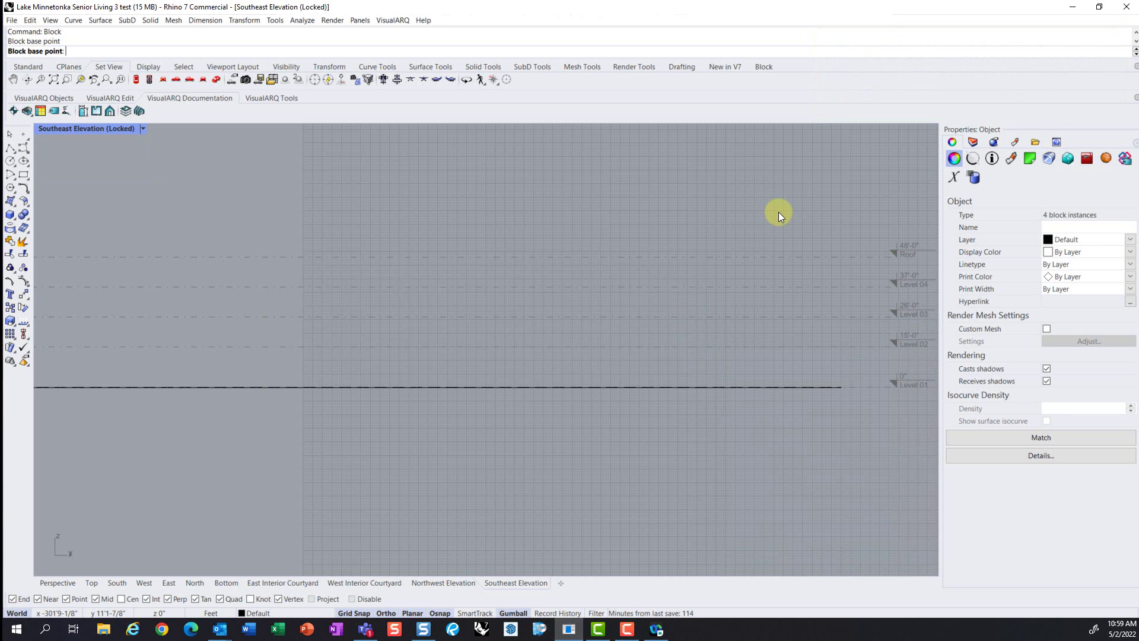
# Step: Rename the Building 3_Wing 1 layer as Building 3_Angled Wing 1
pyautogui.click(972, 141)
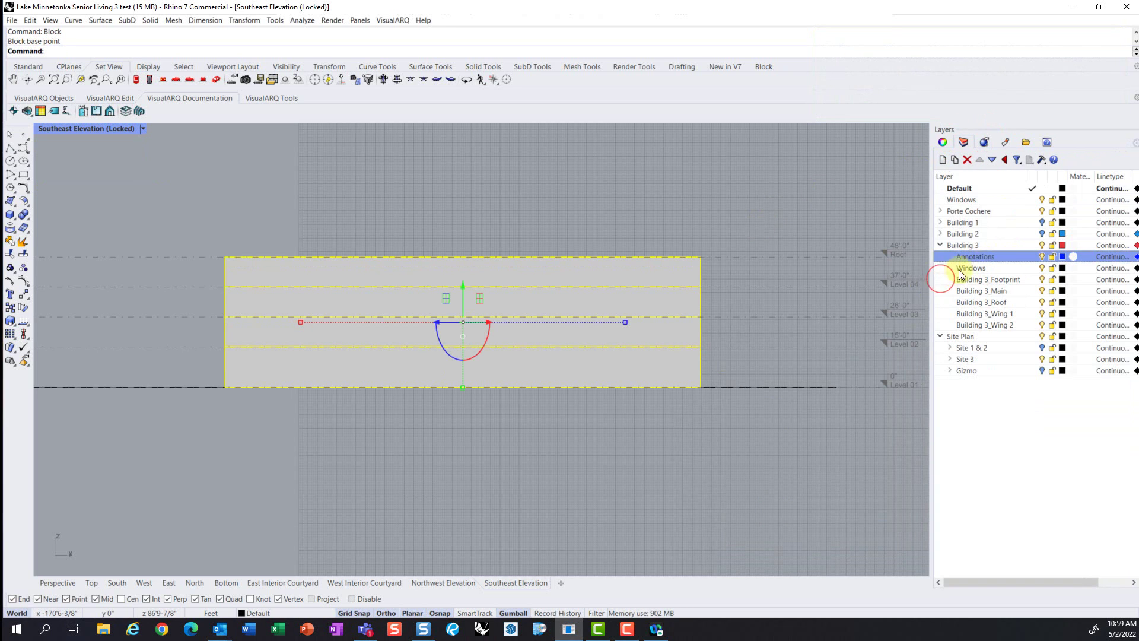
pyautogui.click(998, 313)
pyautogui.rightClick(999, 313)
pyautogui.click(1042, 384)
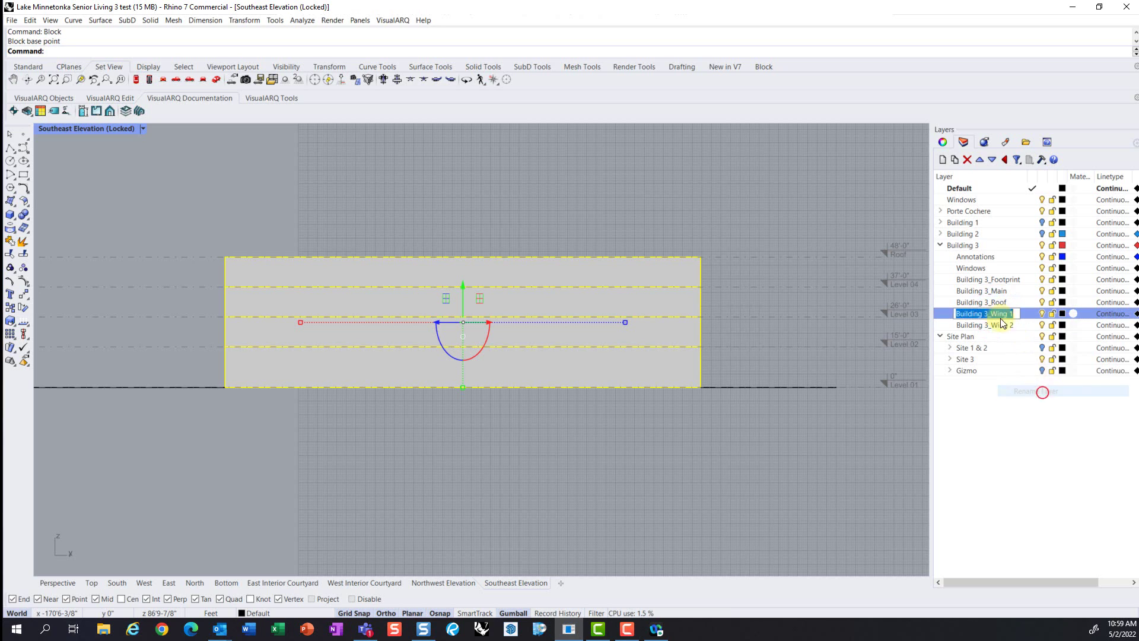
pyautogui.click(992, 314)
pyautogui.write('Angled')
pyautogui.press('Return')
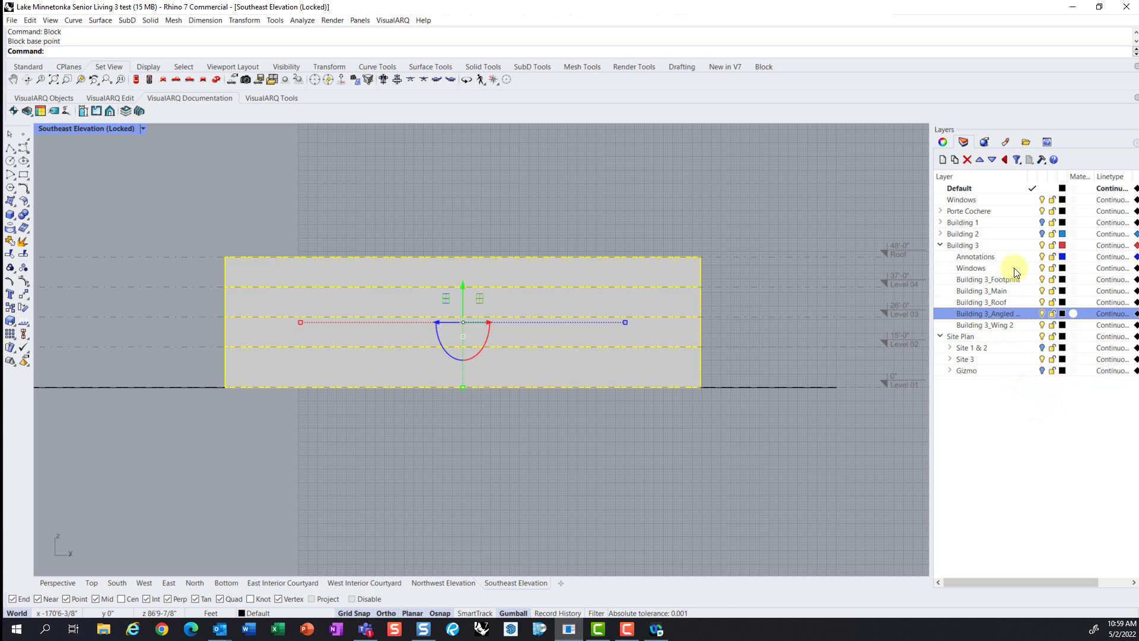
# Step: Assign the combined angled wing block to the Building 3_Angled Wing 1 layer and deselect it
pyautogui.press('F3')
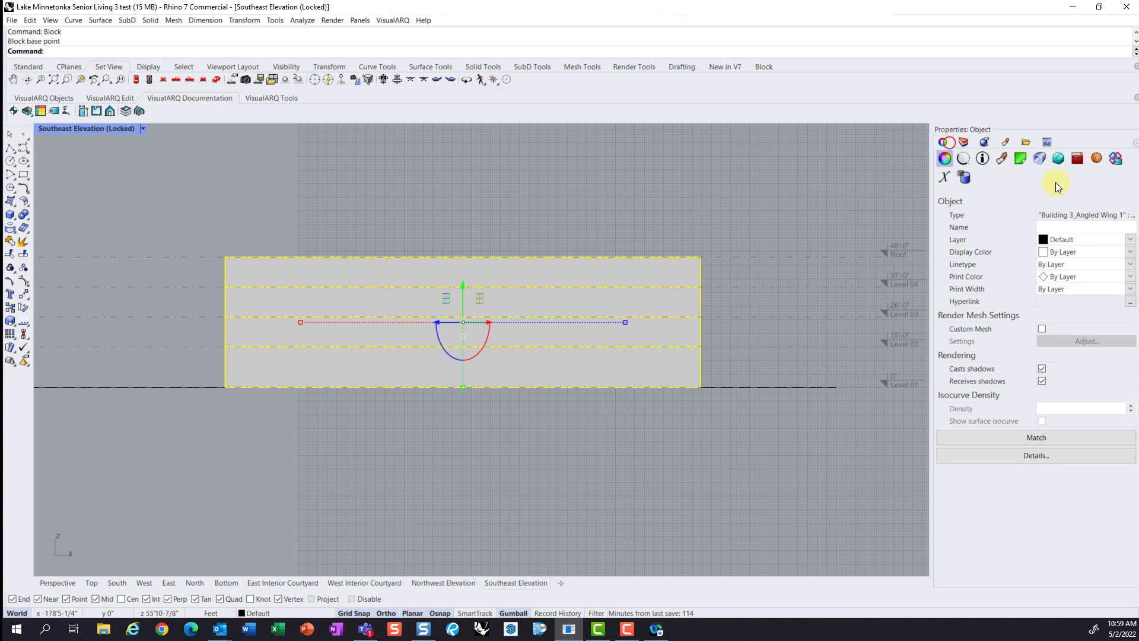
pyautogui.click(1124, 239)
pyautogui.click(1095, 372)
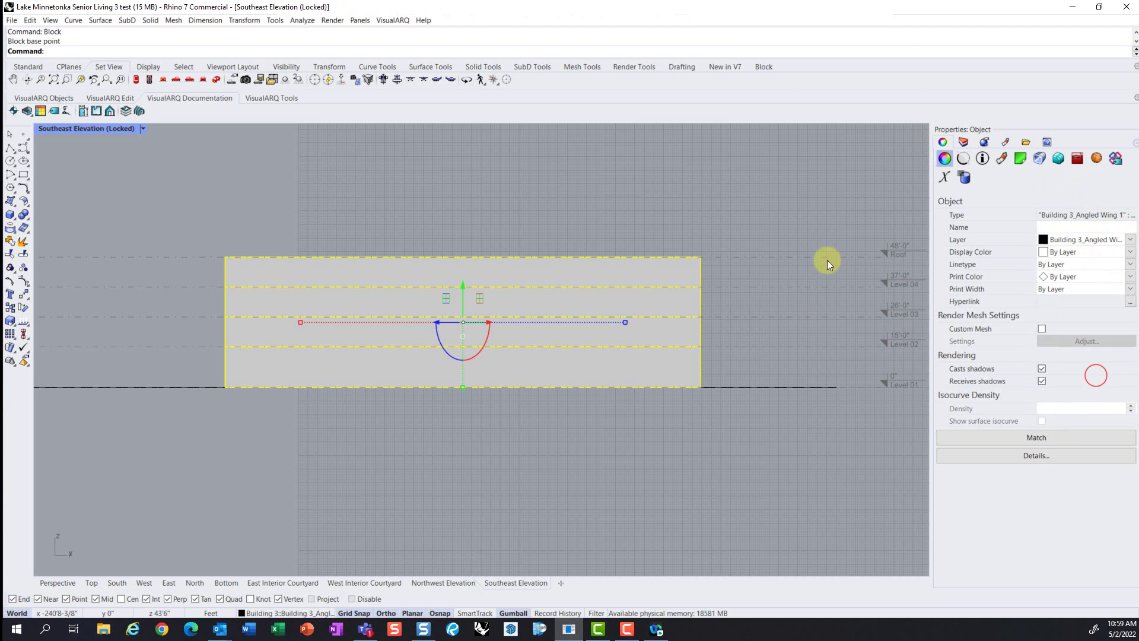
pyautogui.click(756, 184)
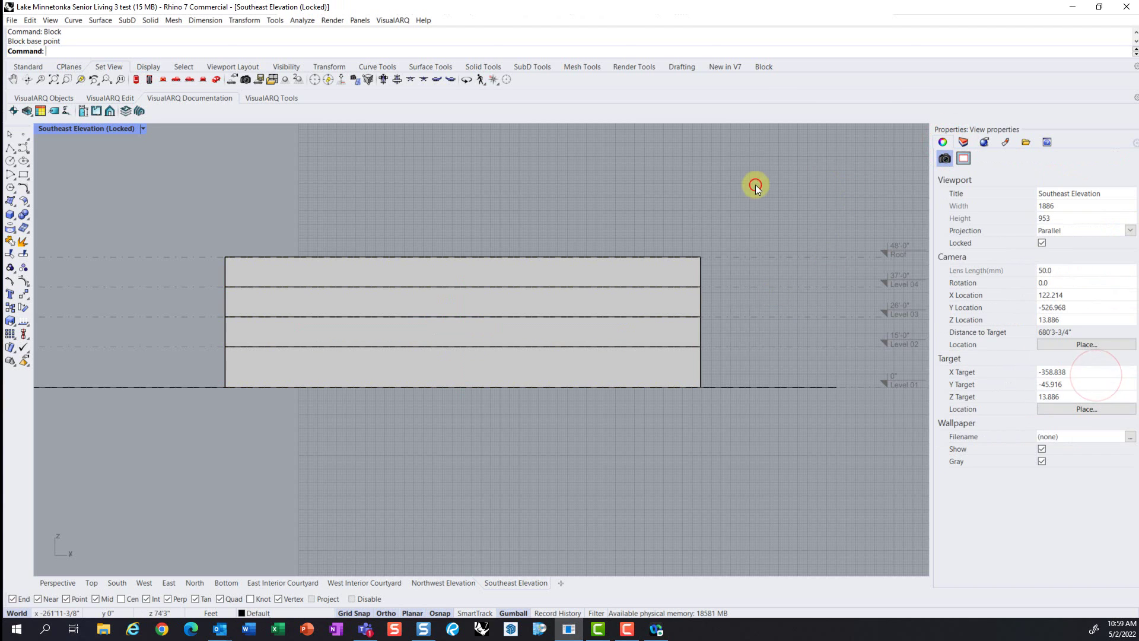
# Step: Extrude the straight wing's footprint curve adjoining the angled wing upward 15' with ExtrudeCrv and check it in perspective
pyautogui.click(92, 582)
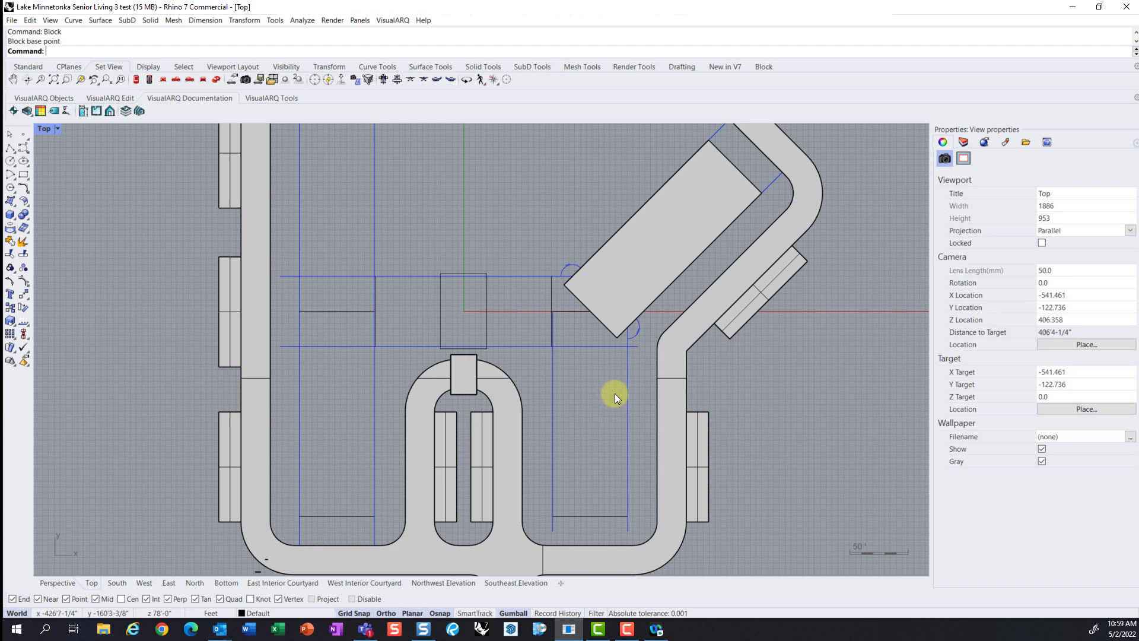
pyautogui.click(582, 310)
pyautogui.click(613, 351)
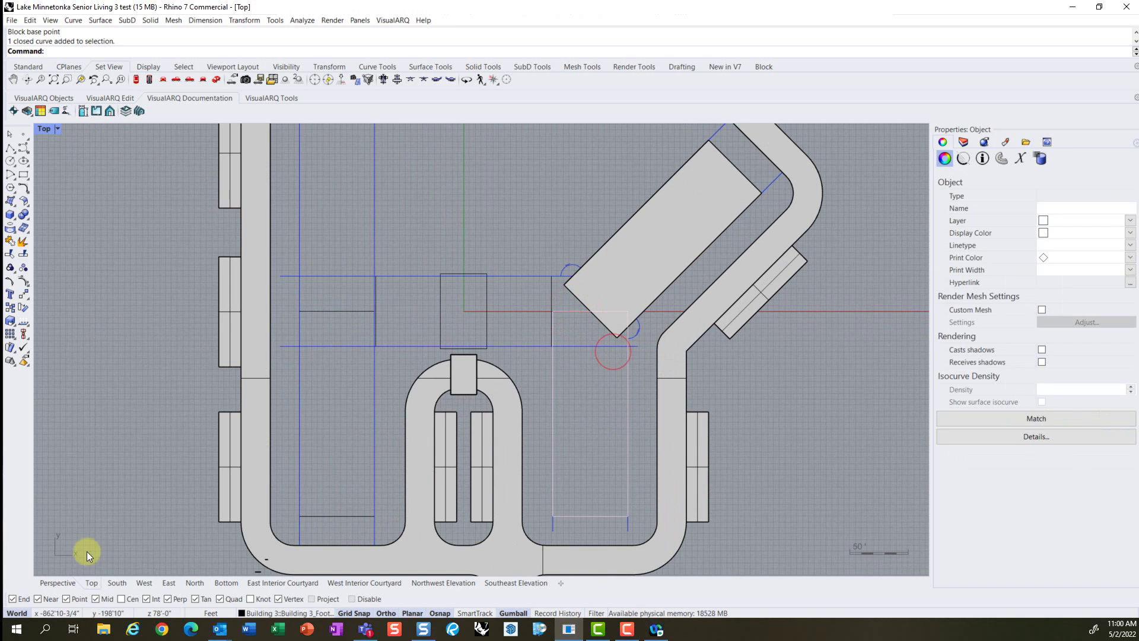
pyautogui.click(169, 583)
pyautogui.moveTo(300, 314); pyautogui.dragTo(410, 317, button='right')
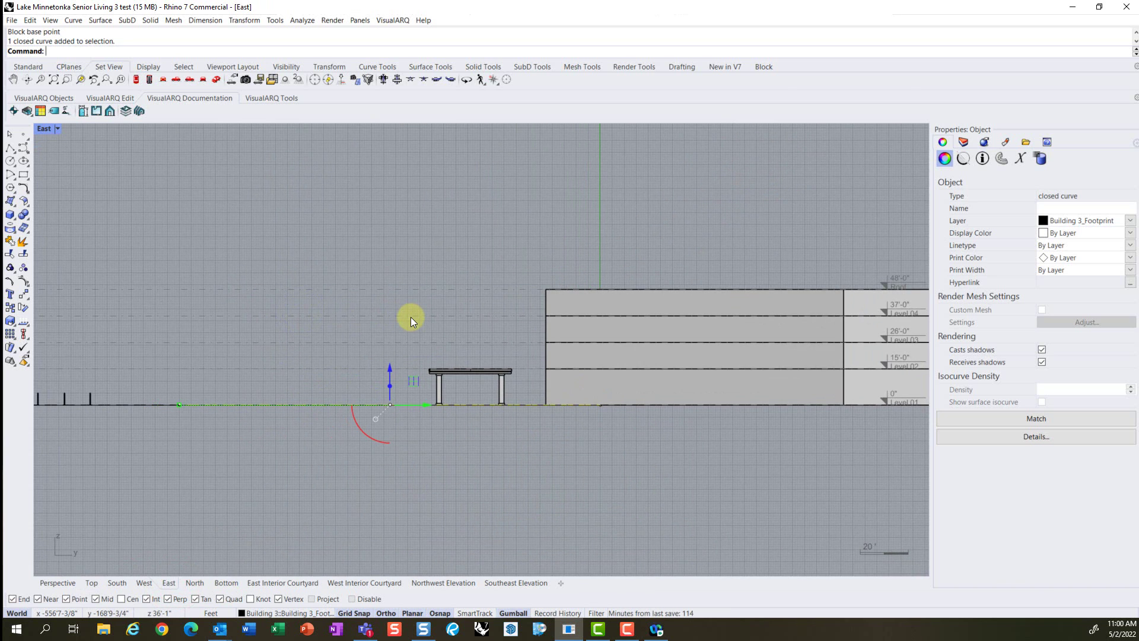
pyautogui.write('extrudecrv')
pyautogui.press('Return')
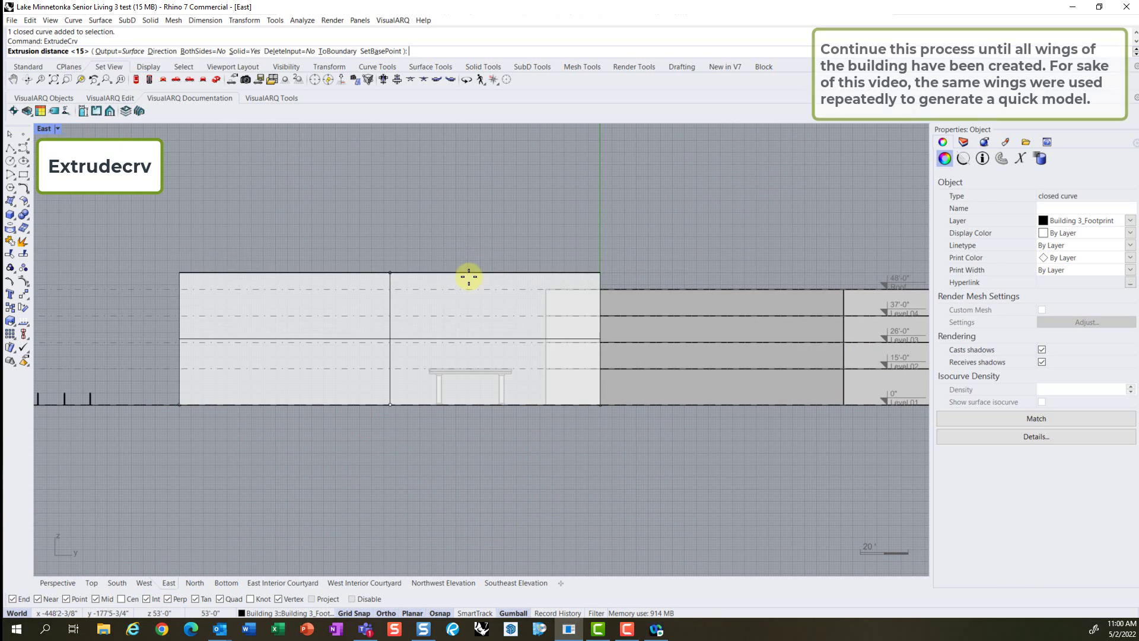
pyautogui.write("15'")
pyautogui.press('Return')
pyautogui.click(457, 254)
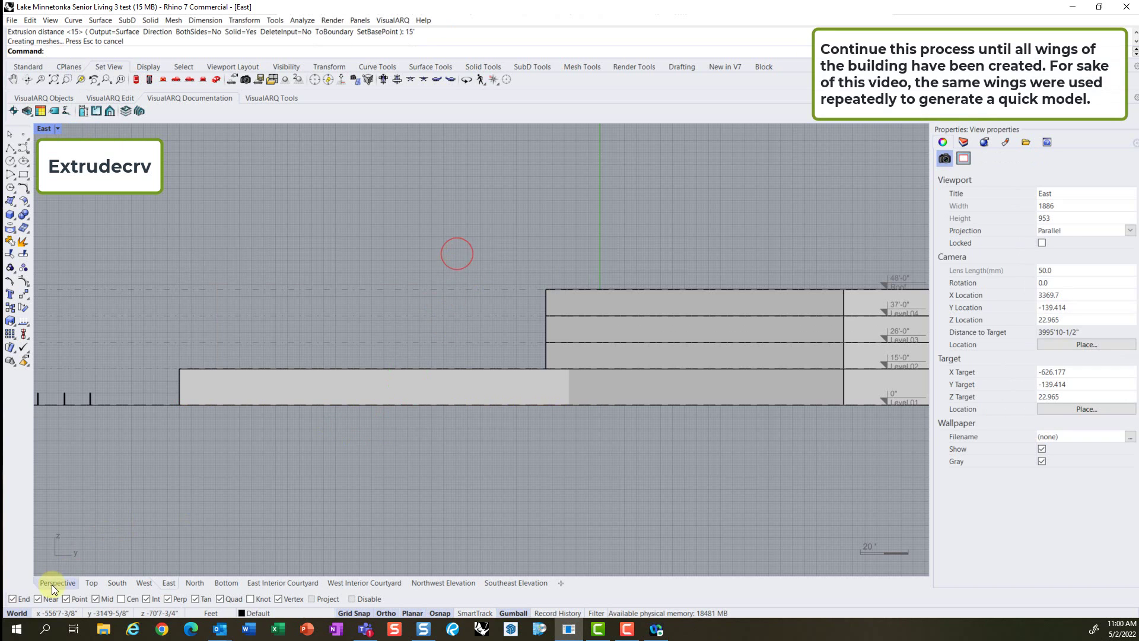
pyautogui.click(57, 582)
pyautogui.keyDown('shift'); pyautogui.moveTo(423, 389); pyautogui.dragTo(522, 374, button='right'); pyautogui.keyUp('shift')
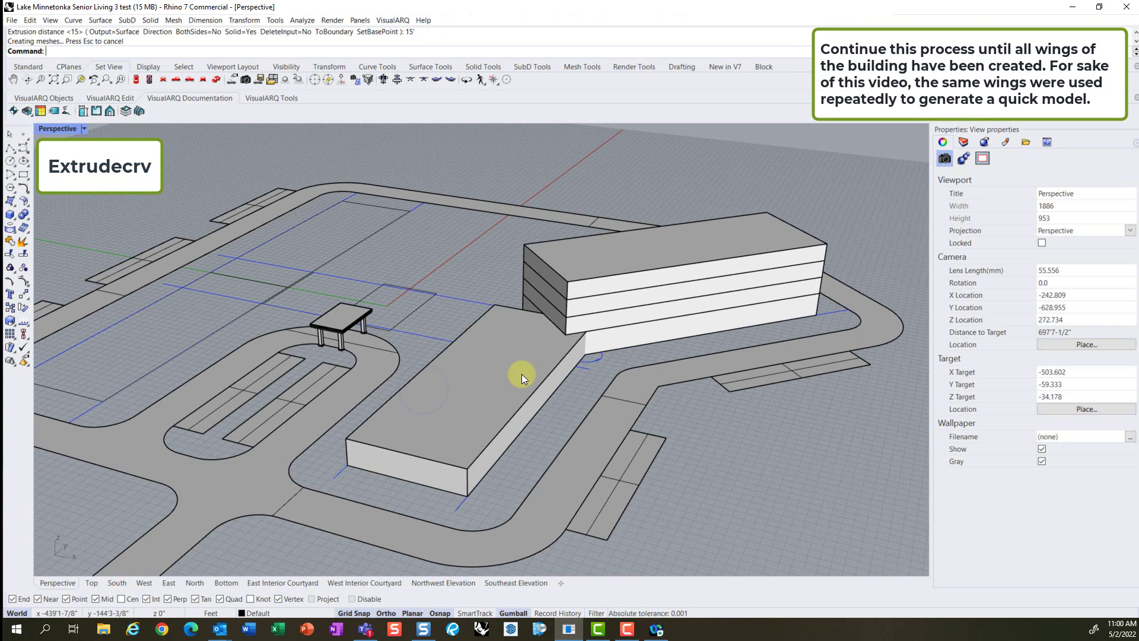
# Step: Copy the straight wing's ground-floor extrusion up from Level 01 to Level 02 in the East view and check the copy
pyautogui.click(168, 583)
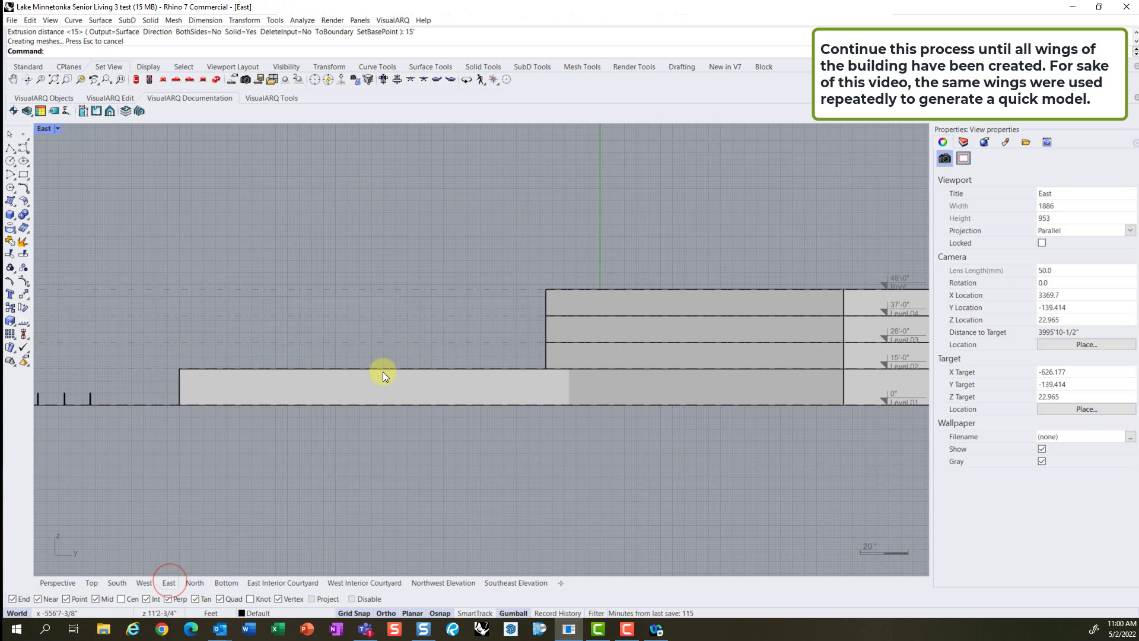
pyautogui.click(382, 370)
pyautogui.write('copy')
pyautogui.press('Return')
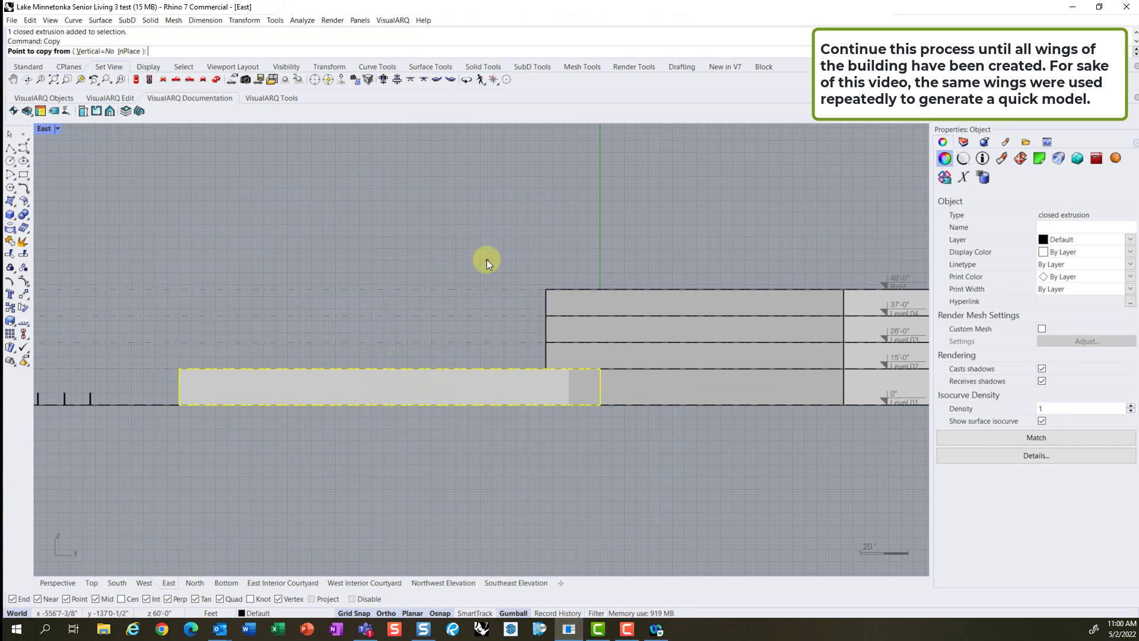
pyautogui.click(471, 405)
pyautogui.click(473, 364)
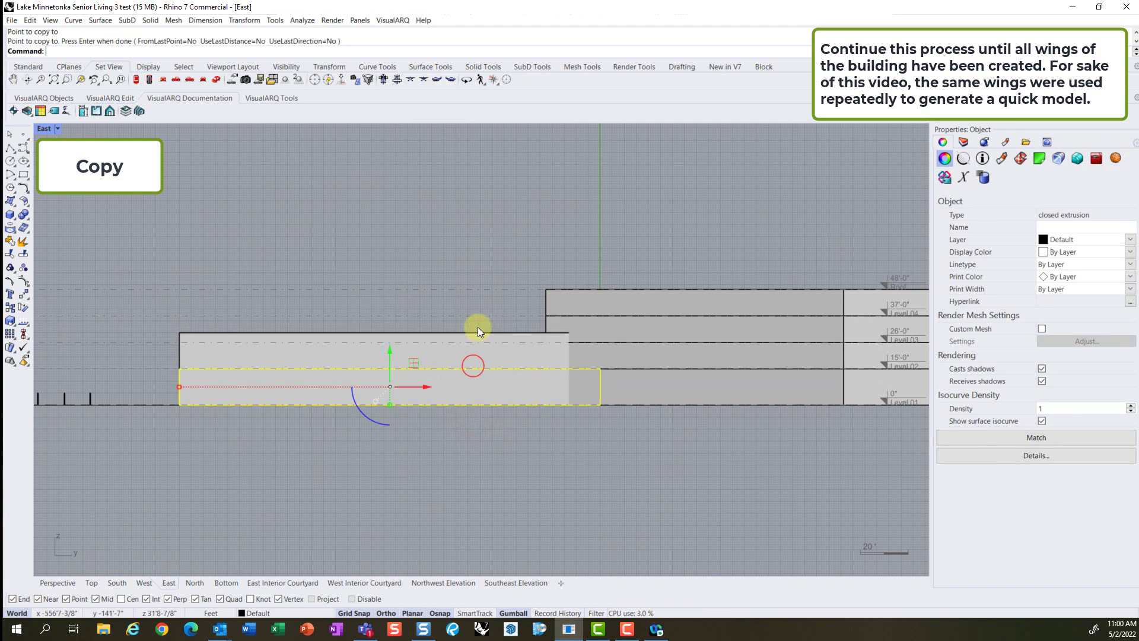
pyautogui.press('Escape')
pyautogui.click(57, 582)
pyautogui.click(407, 363)
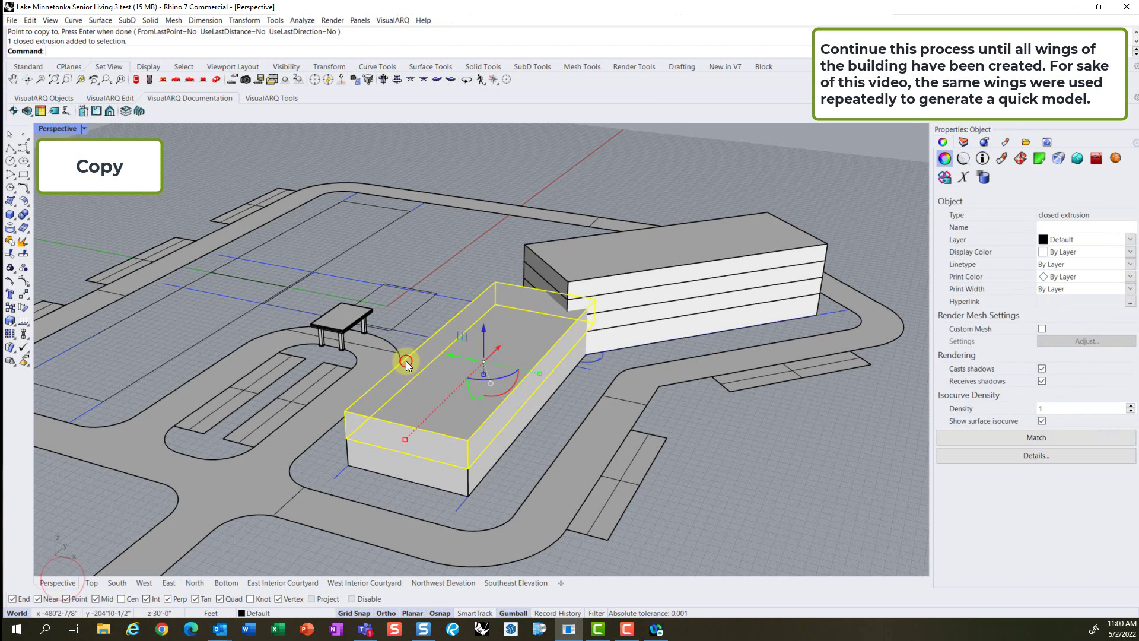
pyautogui.click(166, 582)
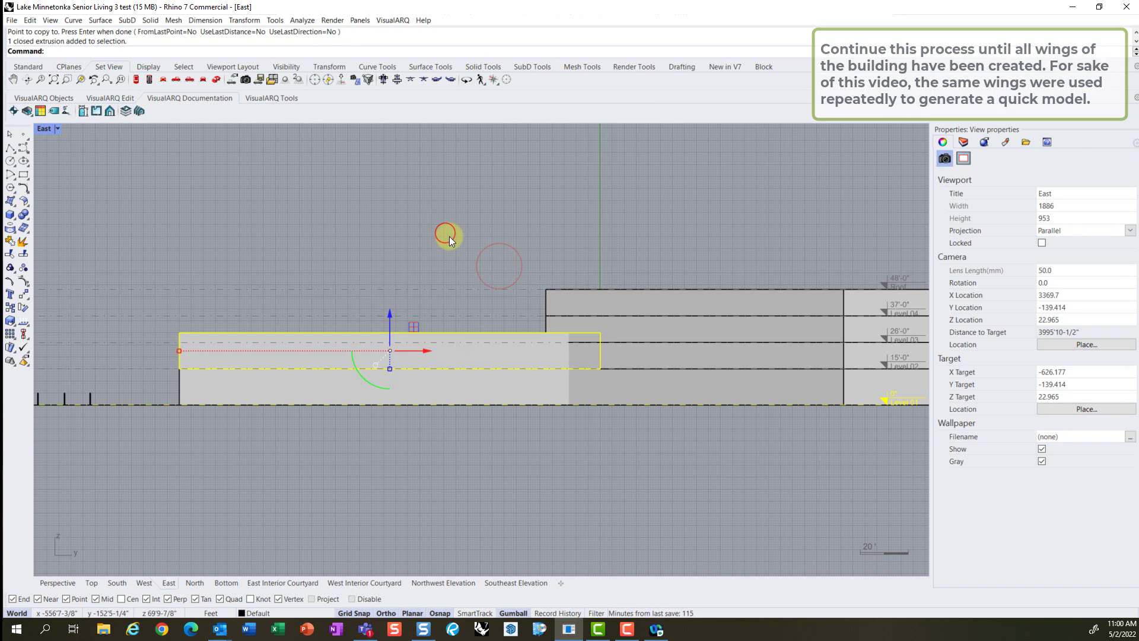
pyautogui.click(407, 209)
# Step: Turn the straight wing's ground-floor extrusion into a block named Building 3_Wing 1, based at its lower outer corner
pyautogui.moveTo(315, 331); pyautogui.dragTo(362, 330, button='right')
pyautogui.click(229, 381)
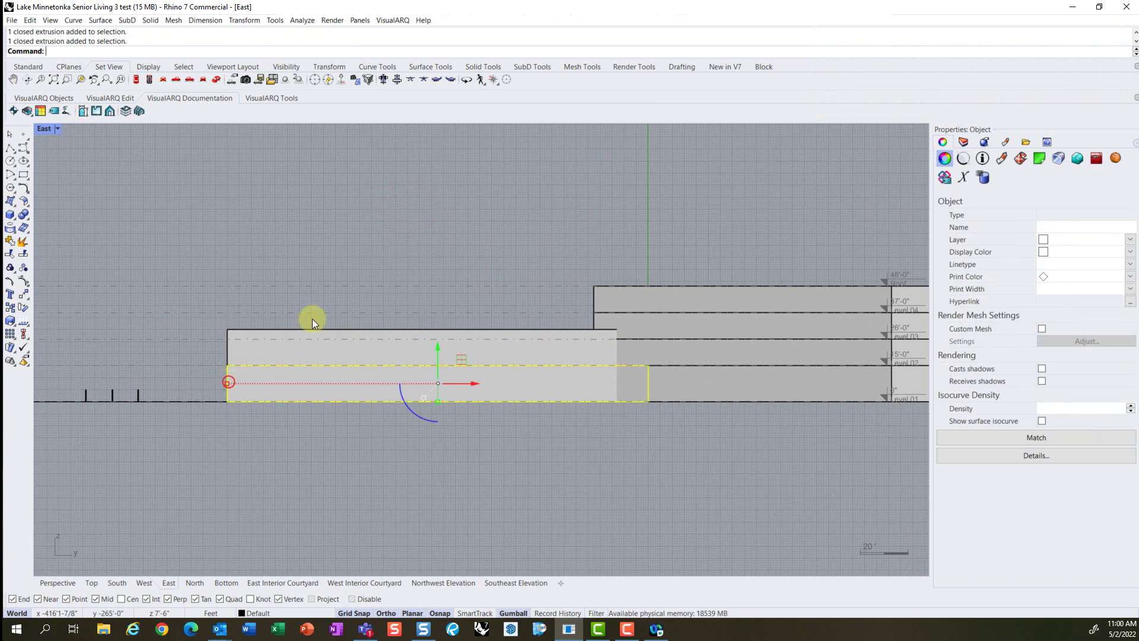
pyautogui.press('Return')
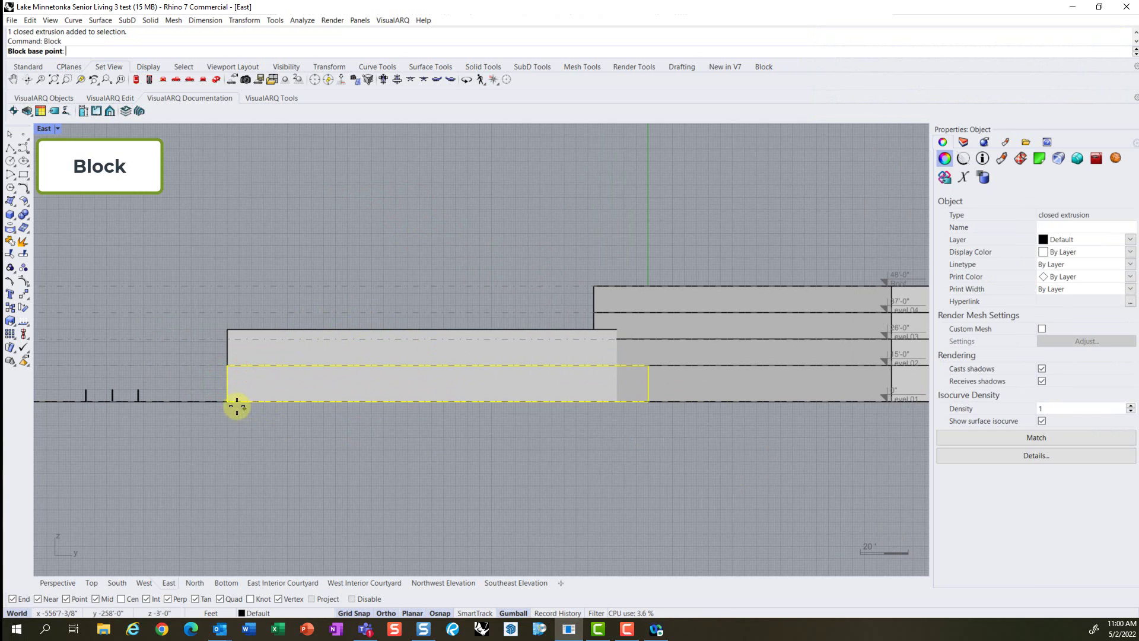
pyautogui.click(228, 402)
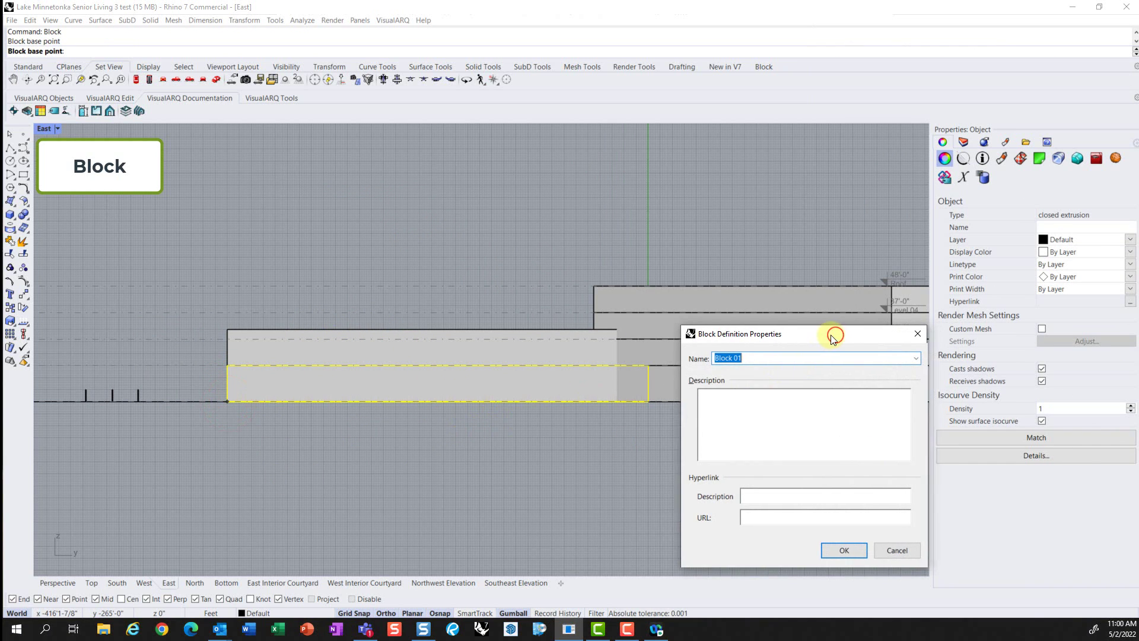
pyautogui.moveTo(831, 335); pyautogui.dragTo(816, 335)
pyautogui.write('Building 3_')
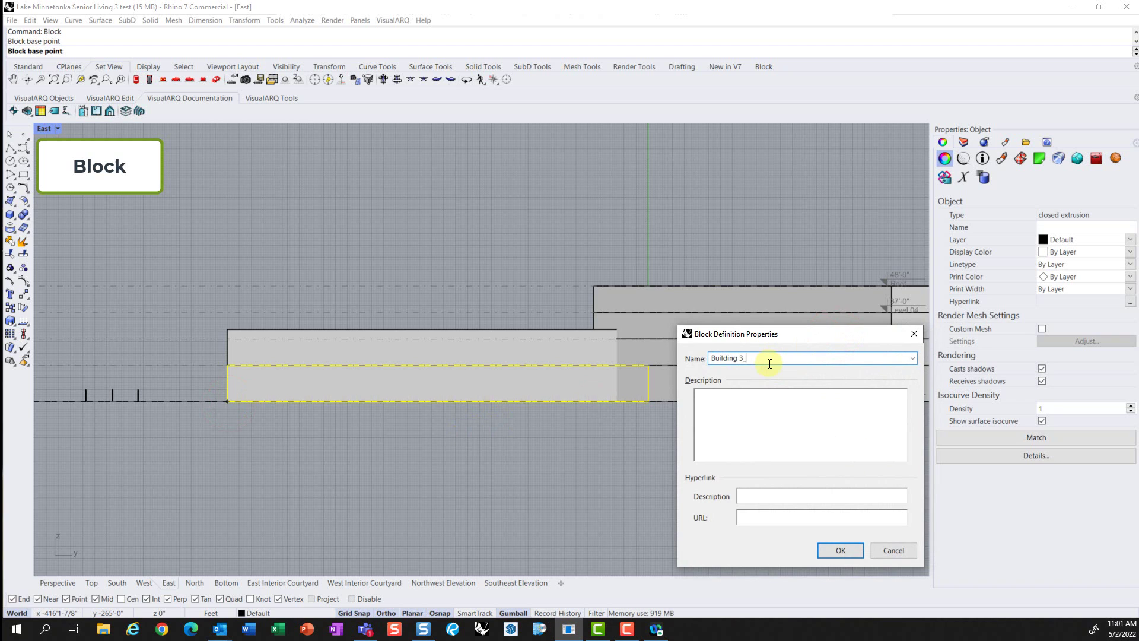
pyautogui.write('Wing 1')
pyautogui.press('Return')
# Step: Scale the straight wing's Level 02 extrusion vertically from its base to a height of 11' with Scale1D
pyautogui.click(443, 330)
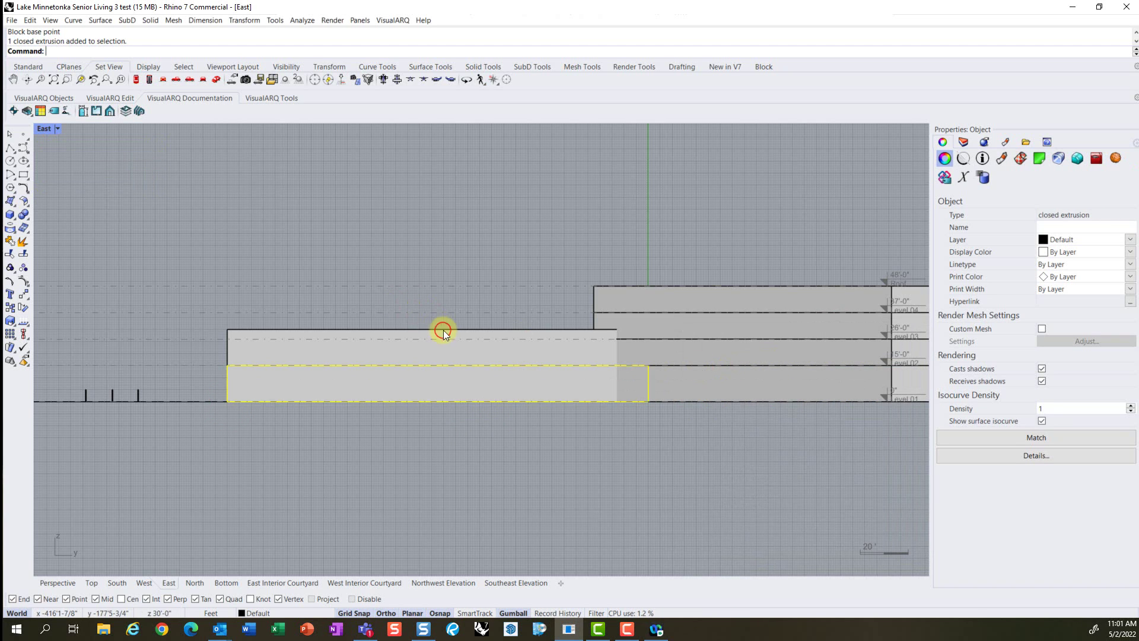
pyautogui.write('scale1d')
pyautogui.press('Return')
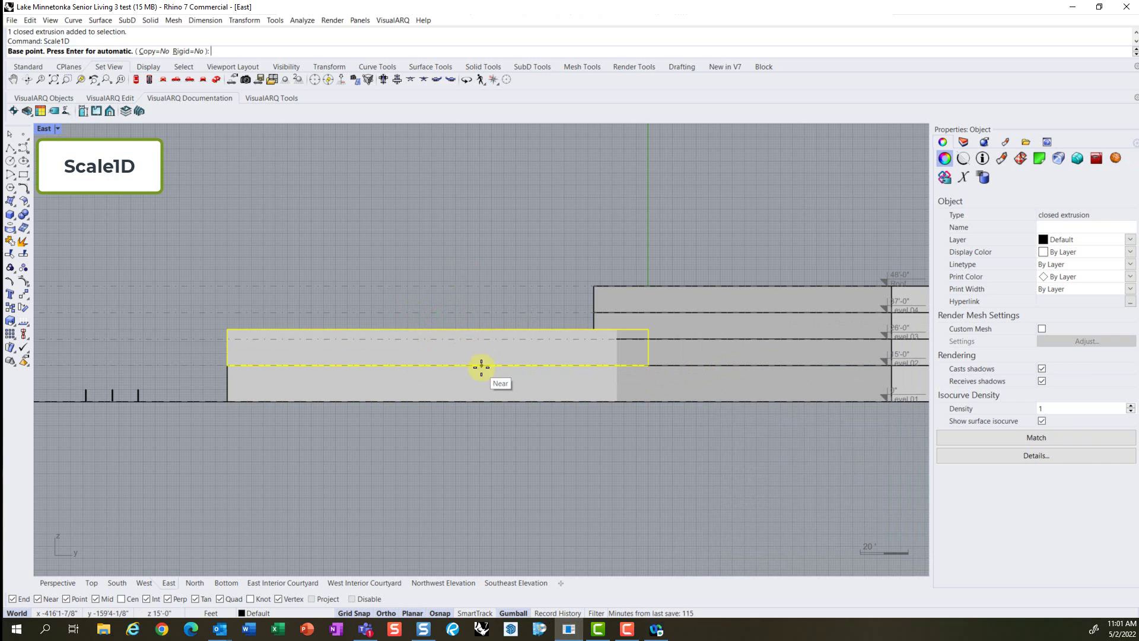
pyautogui.click(482, 366)
pyautogui.click(482, 330)
pyautogui.write("11'")
pyautogui.press('Return')
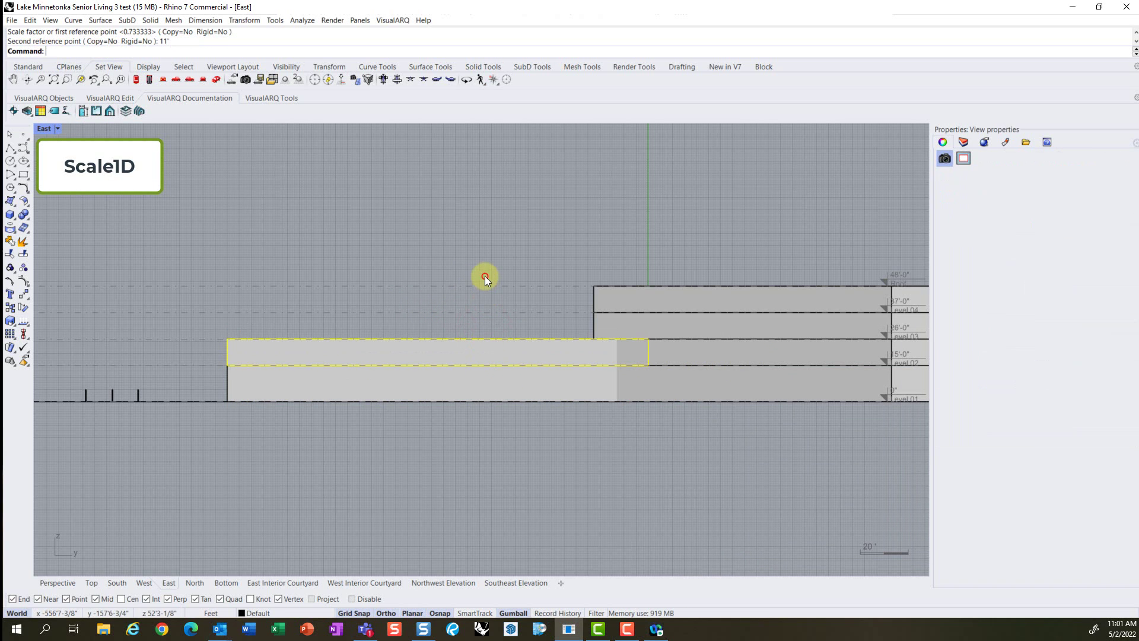
# Step: Turn the straight wing's Level 02 extrusion into a block named Building 3_Wing 1_L2-L4, based at its lower outer corner
pyautogui.click(229, 350)
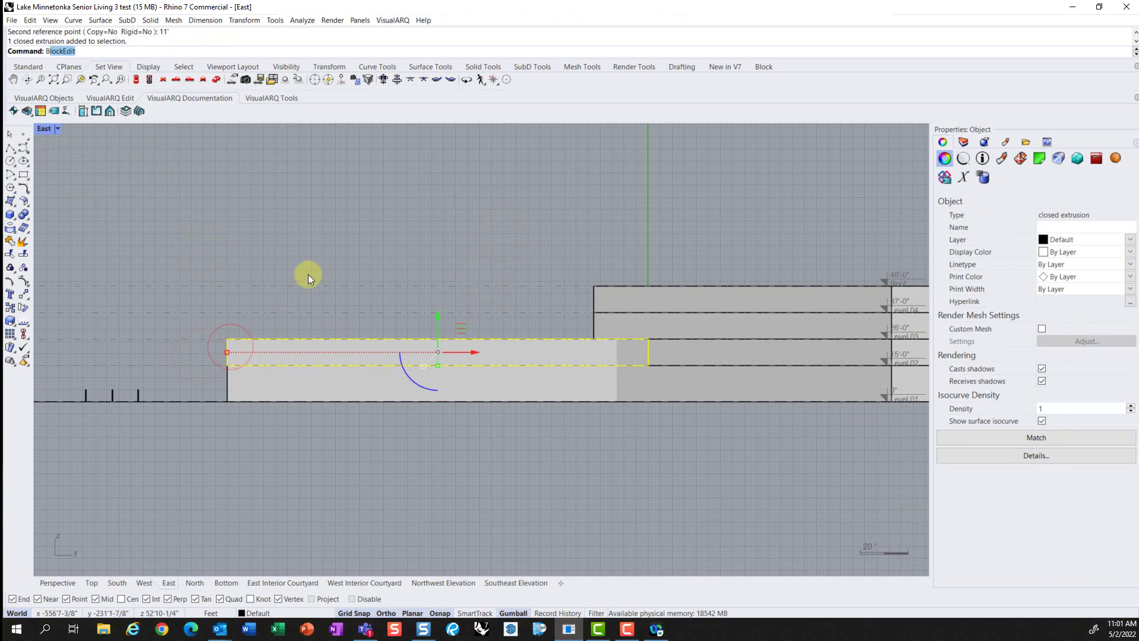
pyautogui.press('Return')
pyautogui.click(227, 361)
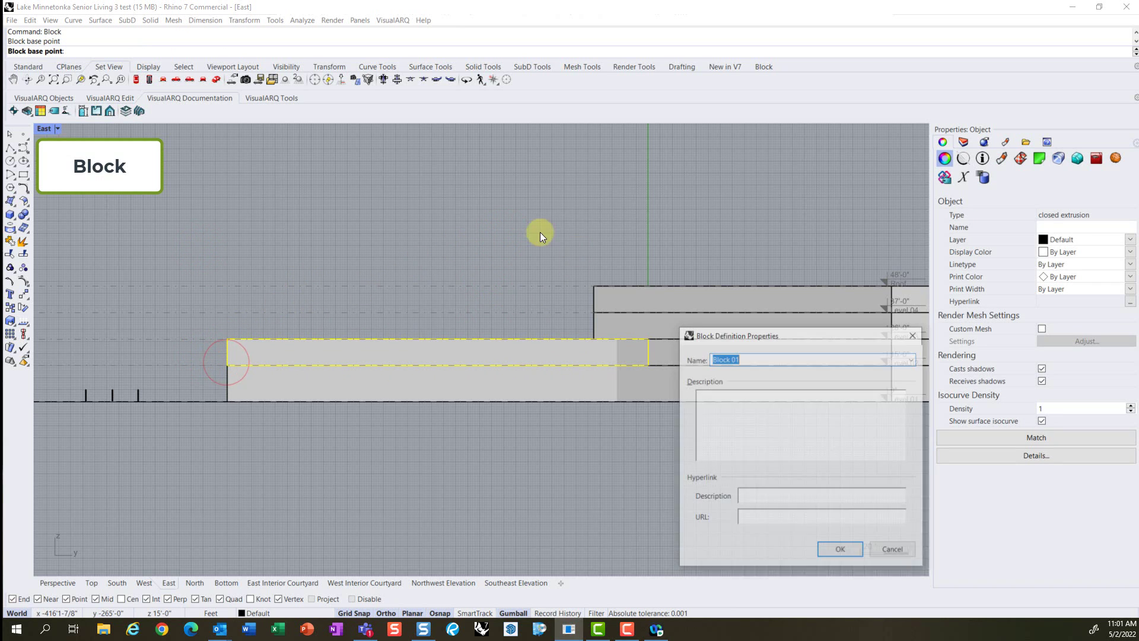
pyautogui.write('Building 3_')
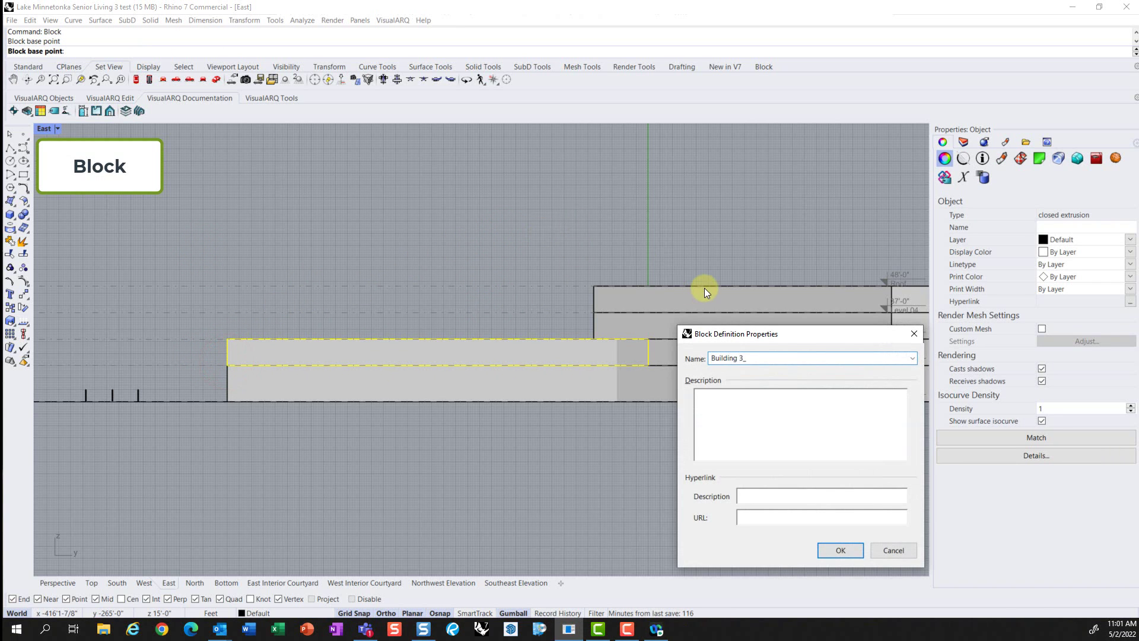
pyautogui.write('Wing 1_L2-L4')
pyautogui.click(835, 549)
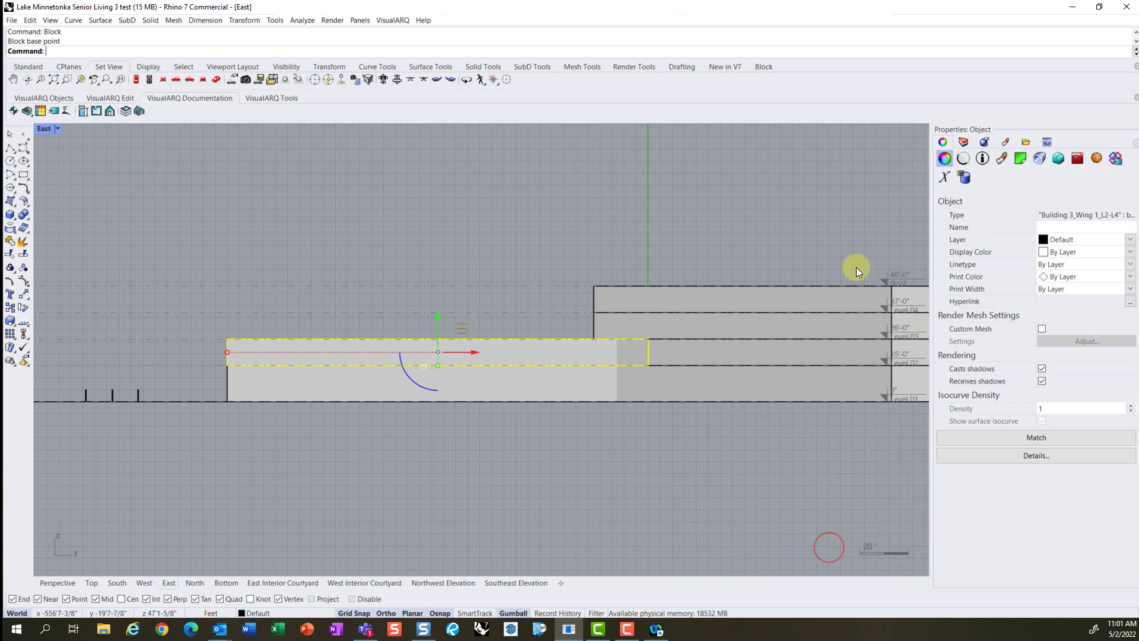
# Step: Rename the last Building 3 sublayer as Building 3_Wing 1 and make Default the current layer
pyautogui.click(964, 142)
pyautogui.click(984, 325)
pyautogui.rightClick(1008, 325)
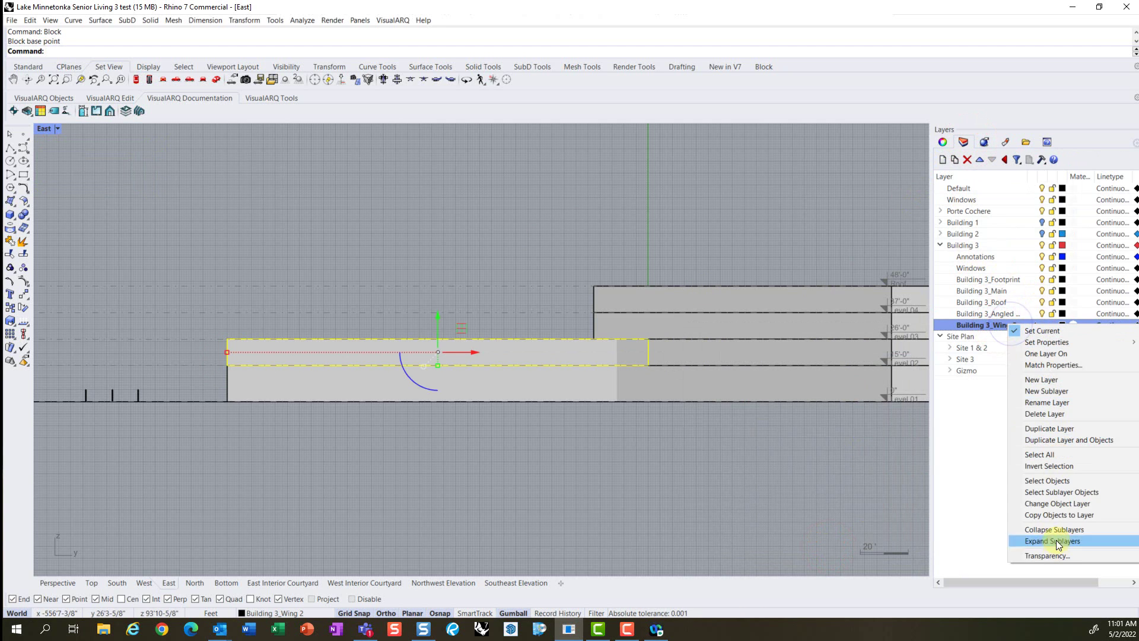
pyautogui.click(1049, 402)
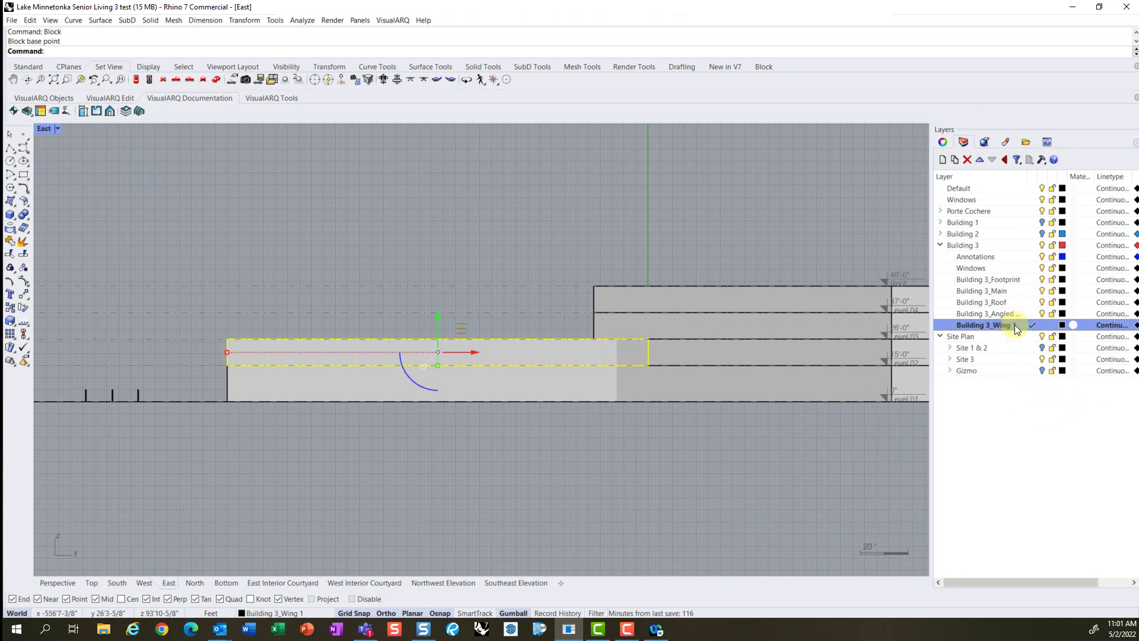
pyautogui.doubleClick(981, 188)
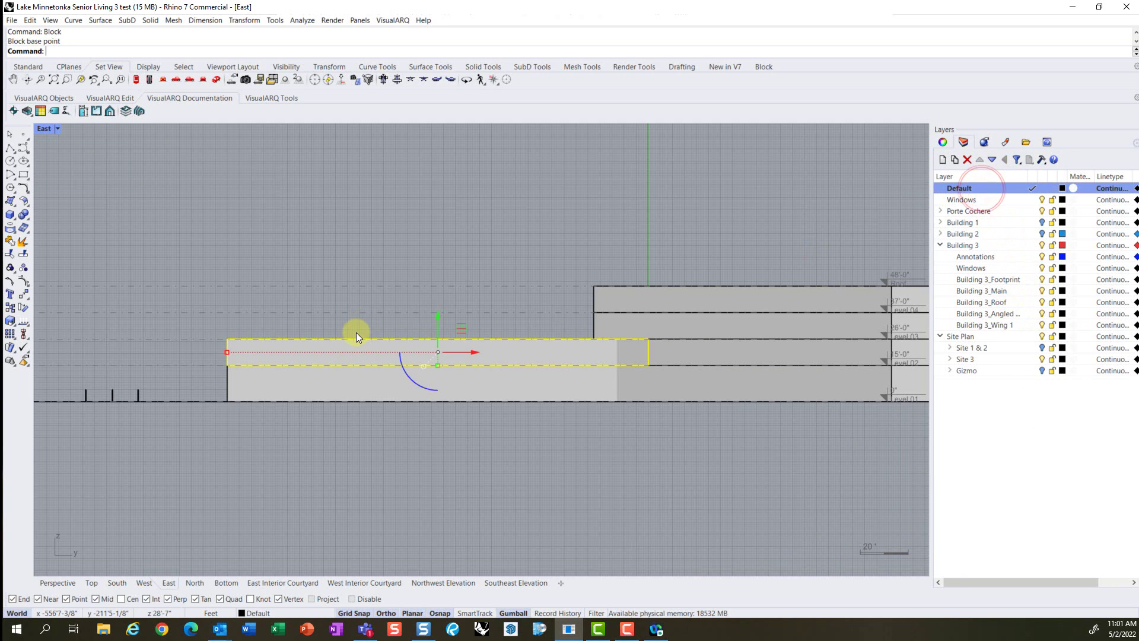
# Step: Copy the straight wing's Level 02 block up to Level 03 and Level 04 from its lower outer corner
pyautogui.write('co')
pyautogui.press('Return')
pyautogui.click(228, 367)
pyautogui.click(228, 339)
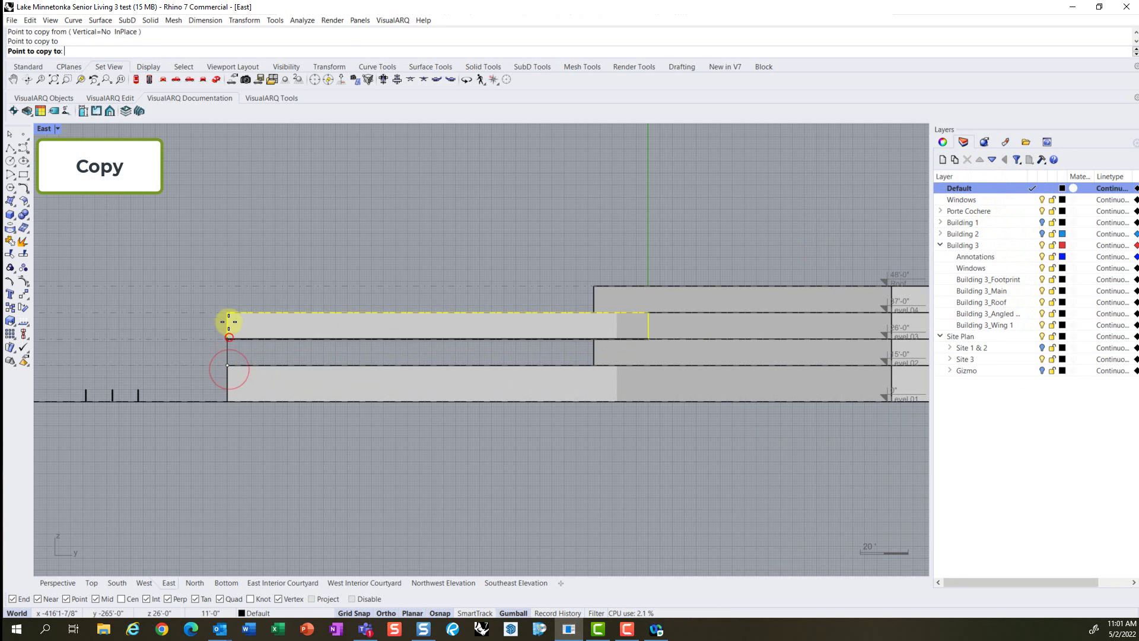
pyautogui.click(228, 314)
pyautogui.press('Return')
pyautogui.click(267, 224)
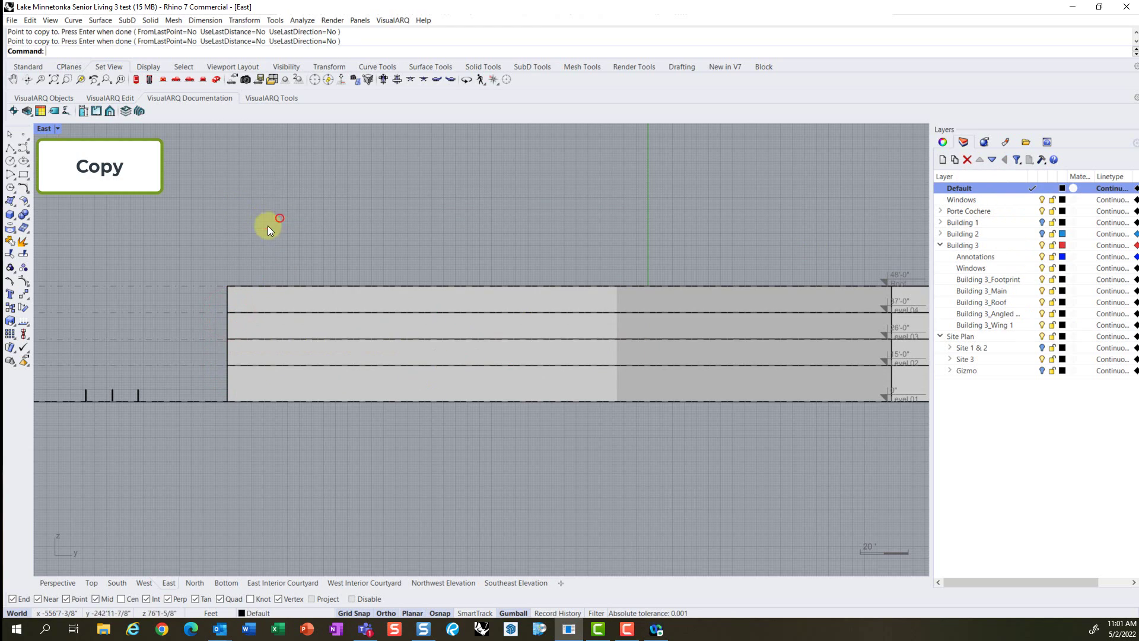
# Step: Inspect the straight wing's stacked floor blocks from several sides in perspective
pyautogui.click(65, 581)
pyautogui.click(449, 324)
pyautogui.moveTo(498, 380); pyautogui.dragTo(585, 383, button='right')
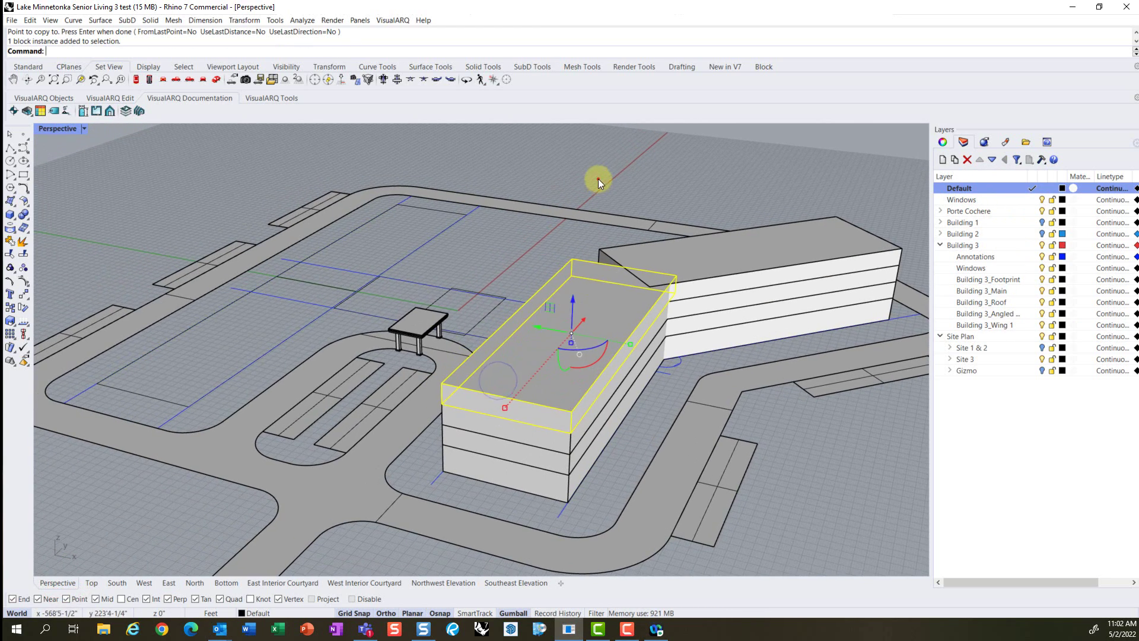
pyautogui.click(598, 179)
pyautogui.moveTo(469, 330); pyautogui.dragTo(484, 332, button='right')
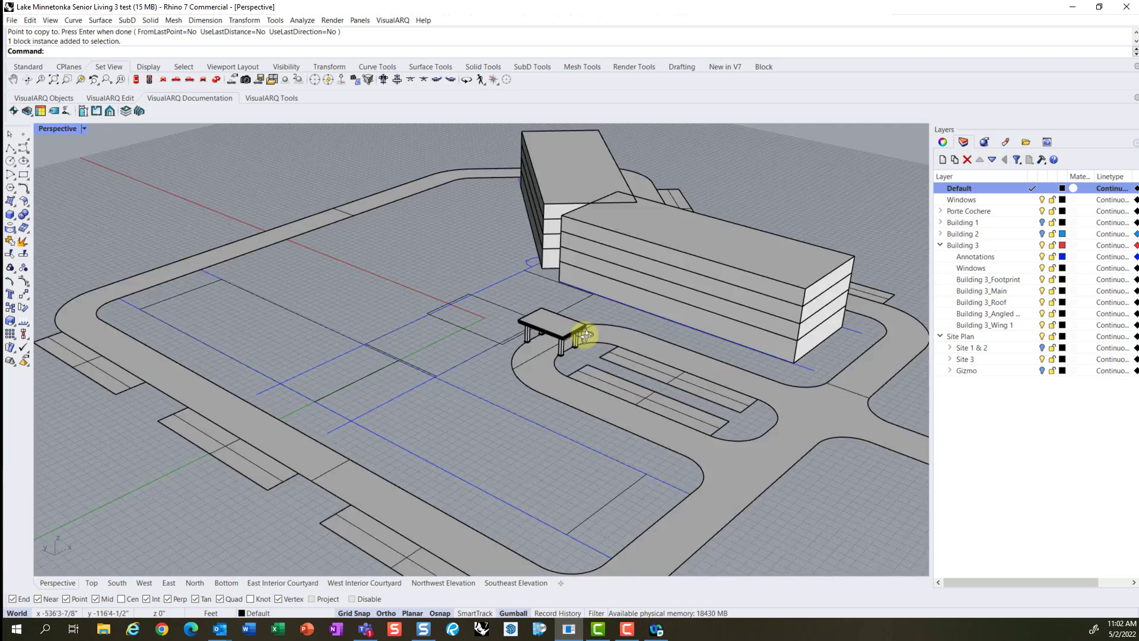
pyautogui.moveTo(585, 335); pyautogui.dragTo(670, 321, button='right')
pyautogui.keyDown('shift'); pyautogui.moveTo(801, 254); pyautogui.dragTo(667, 300, button='right'); pyautogui.keyUp('shift')
# Step: Combine the straight wing's four floor blocks into one block named Building 3_Wing 1, based at its ground-level outer corner in the East view
pyautogui.click(678, 350)
pyautogui.moveTo(723, 305); pyautogui.dragTo(574, 291, button='right')
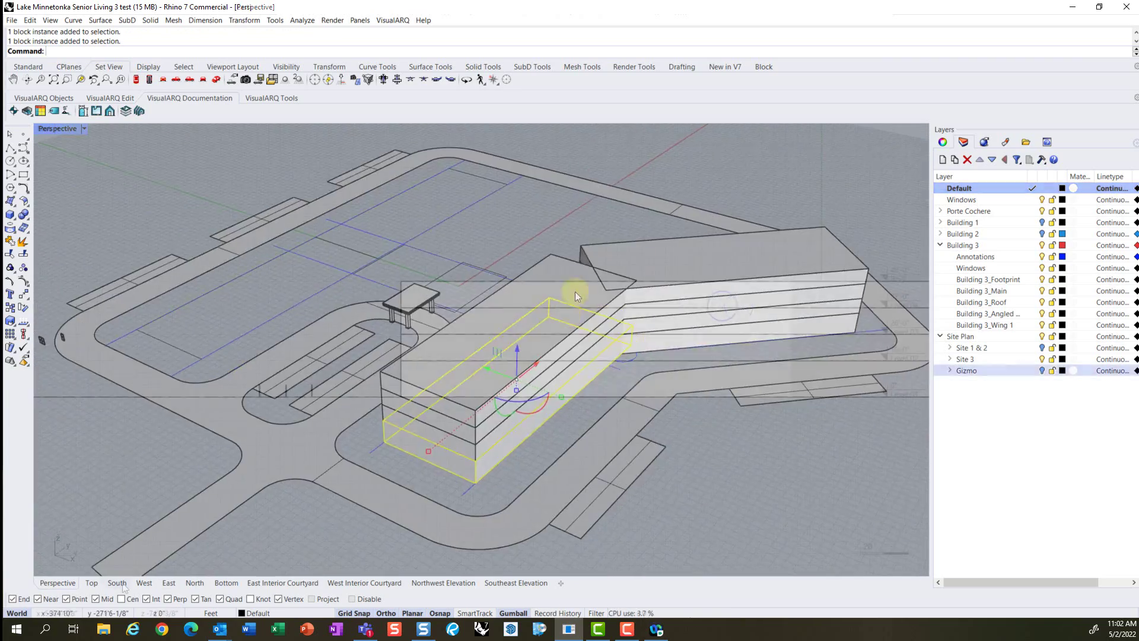
pyautogui.click(168, 583)
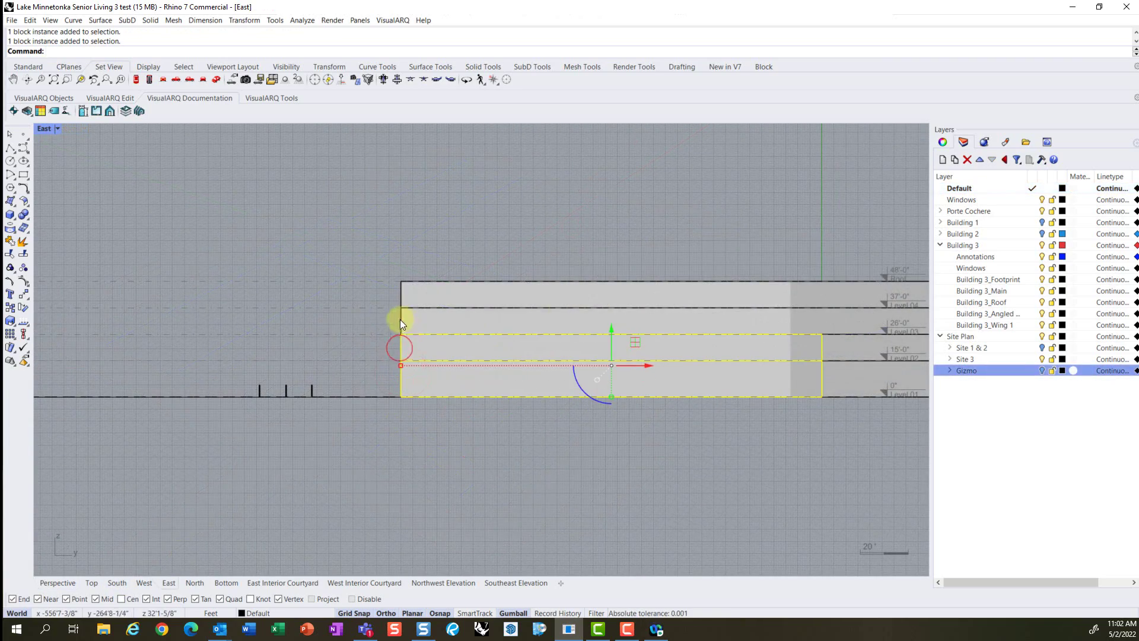
pyautogui.write('block')
pyautogui.press('Return')
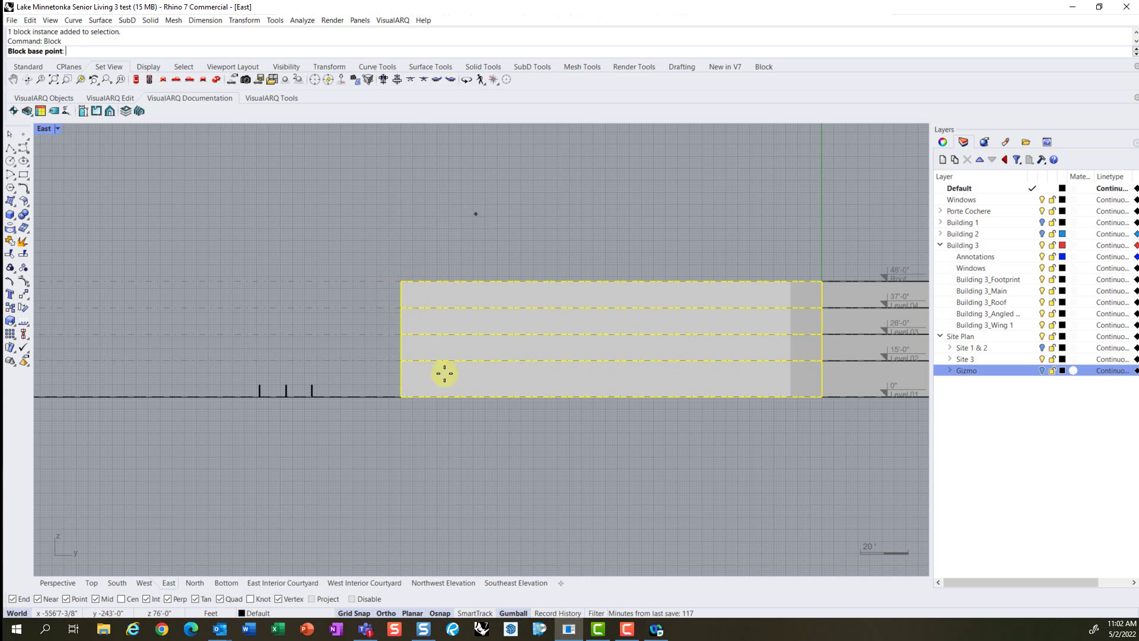
pyautogui.click(401, 395)
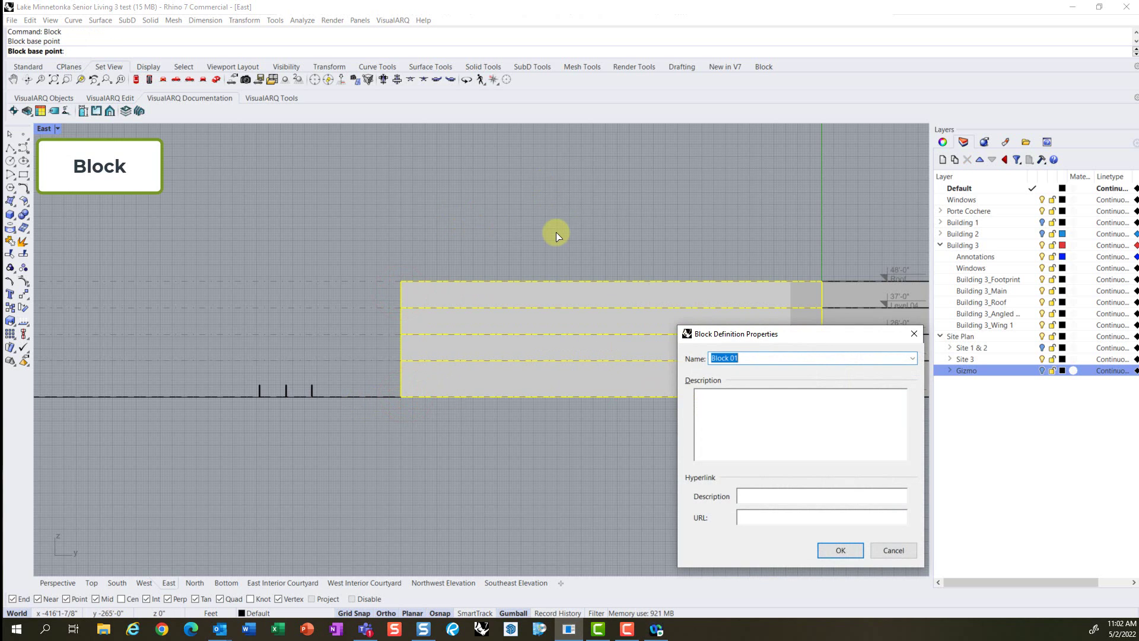
pyautogui.write('Building 3_Wing 1')
pyautogui.click(846, 550)
pyautogui.click(691, 180)
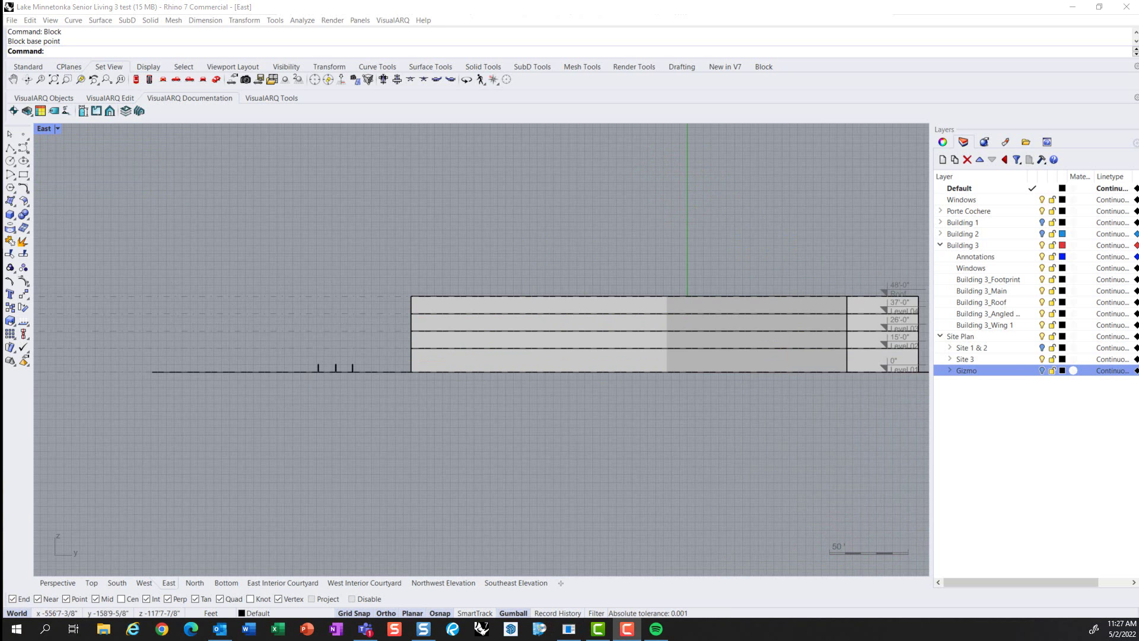
# Step: Mirror the straight wing block across the site's vertical centre axis in the Top view, keeping the original
pyautogui.moveTo(373, 267); pyautogui.dragTo(365, 295, button='right')
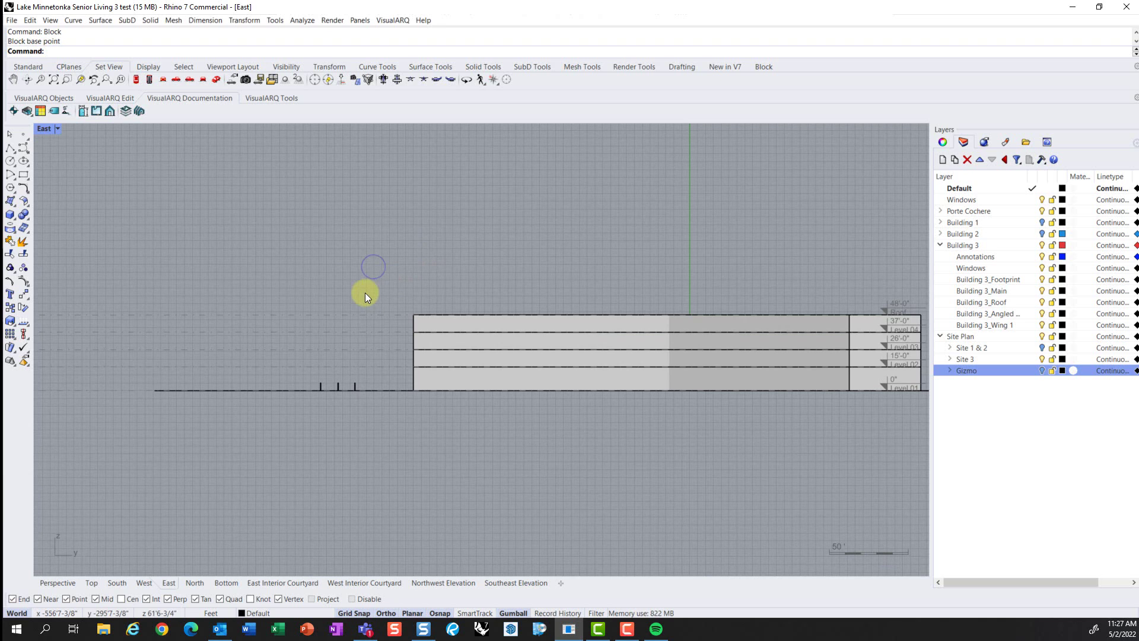
pyautogui.doubleClick(47, 132)
pyautogui.doubleClick(44, 128)
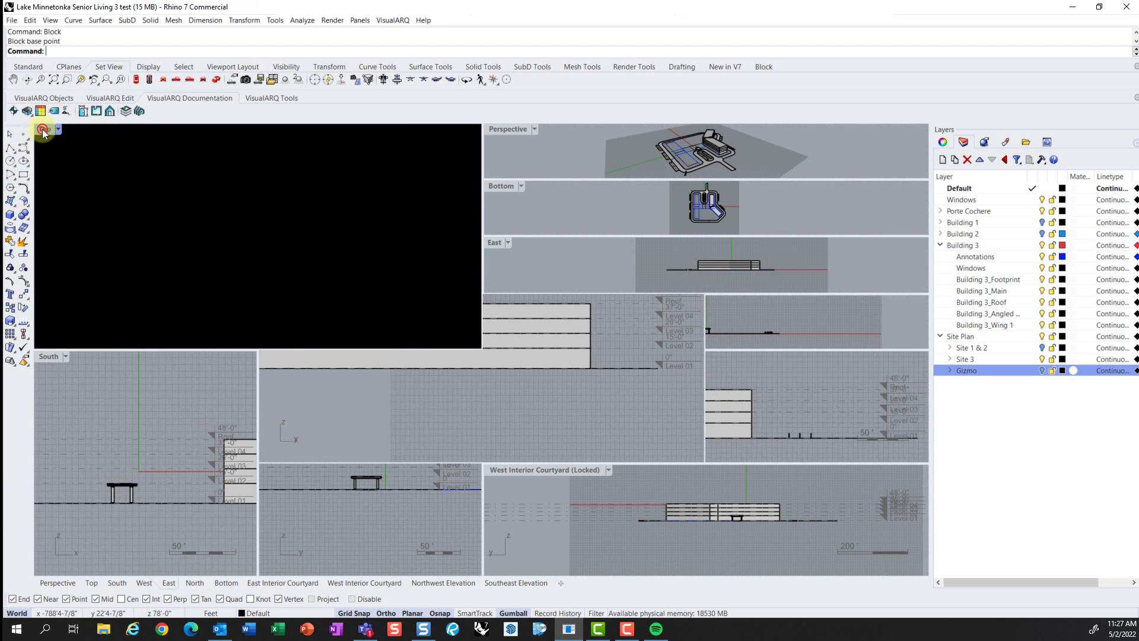
pyautogui.click(615, 375)
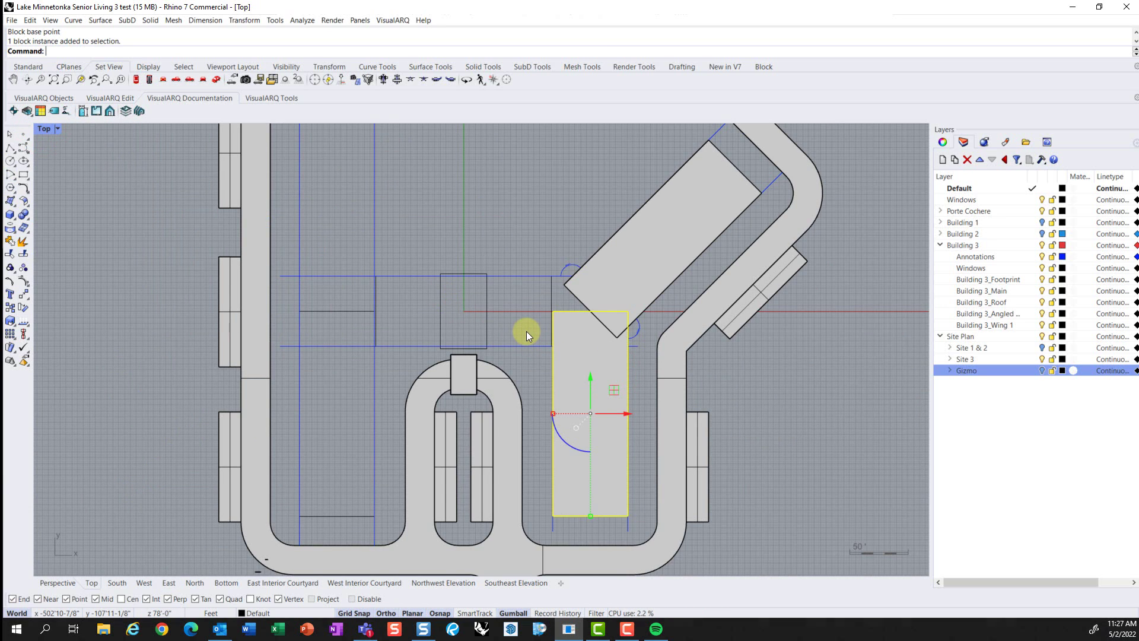
pyautogui.write('Mirror')
pyautogui.press('Return')
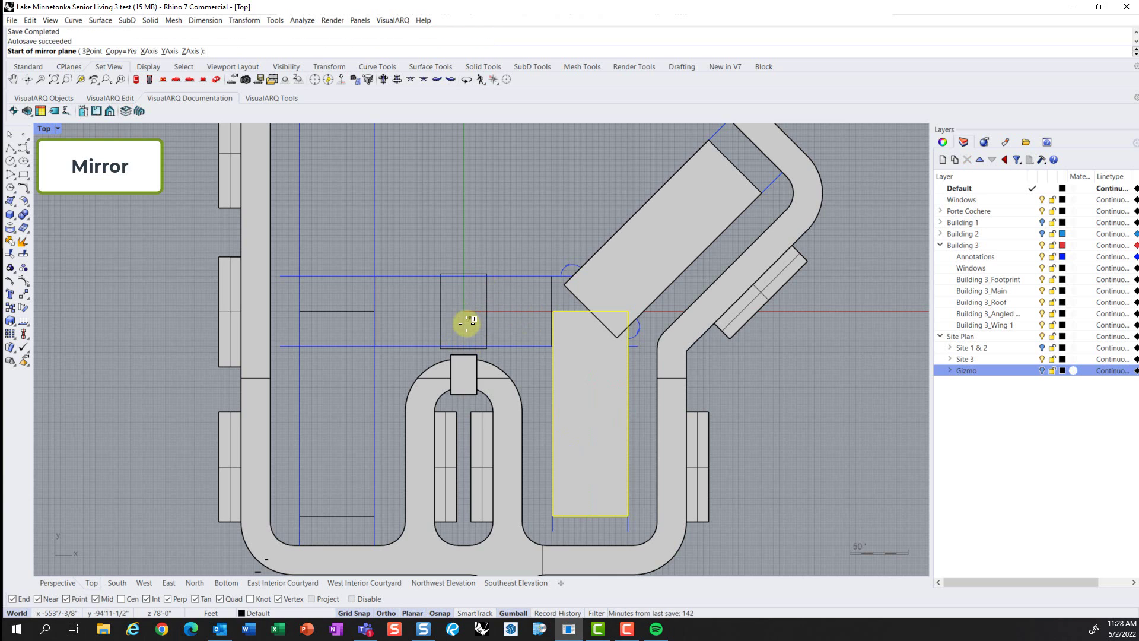
pyautogui.click(466, 339)
pyautogui.click(465, 248)
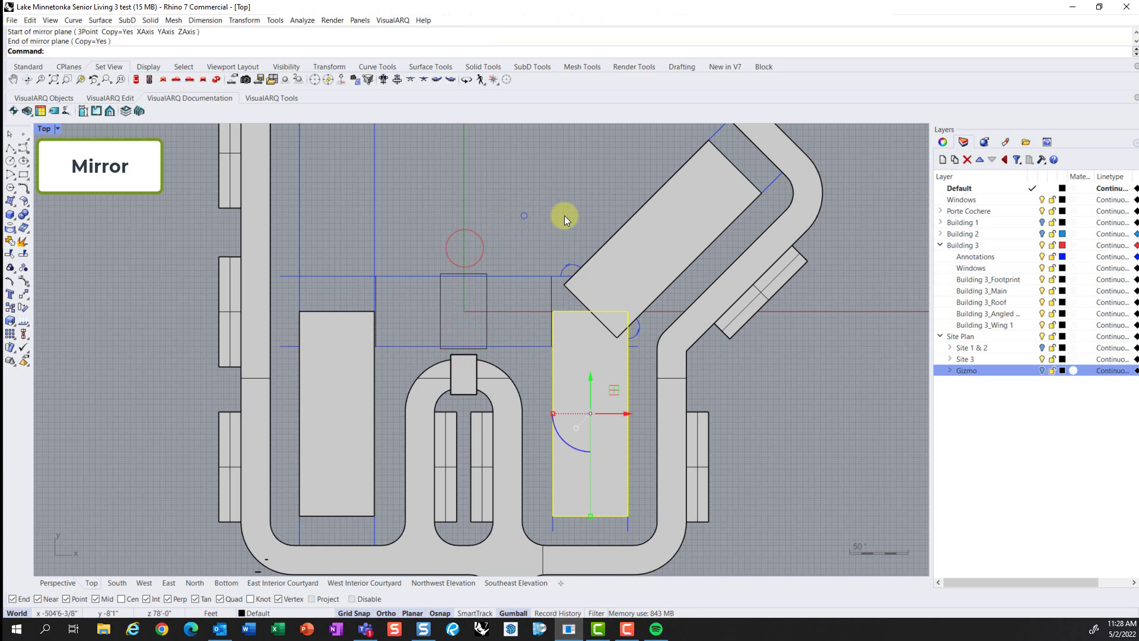
# Step: Mirror the new wing copy across the horizontal centreline to extend it to the north, and check the massing in perspective
pyautogui.moveTo(523, 216); pyautogui.dragTo(603, 214, button='right')
pyautogui.click(422, 309)
pyautogui.write('Mirror')
pyautogui.press('Return')
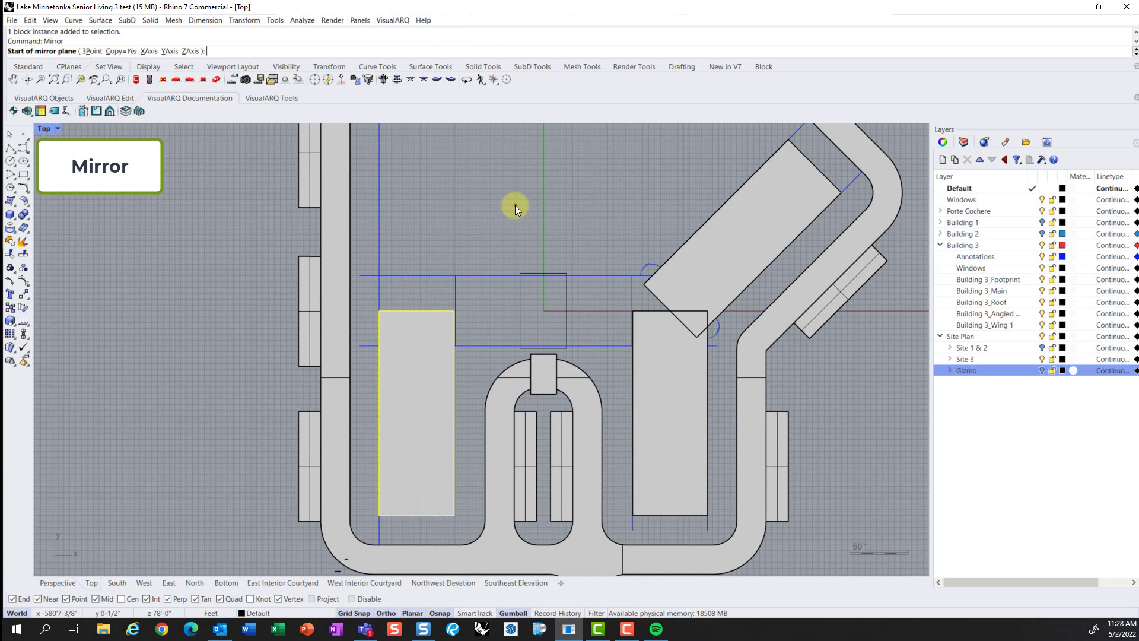
pyautogui.click(519, 311)
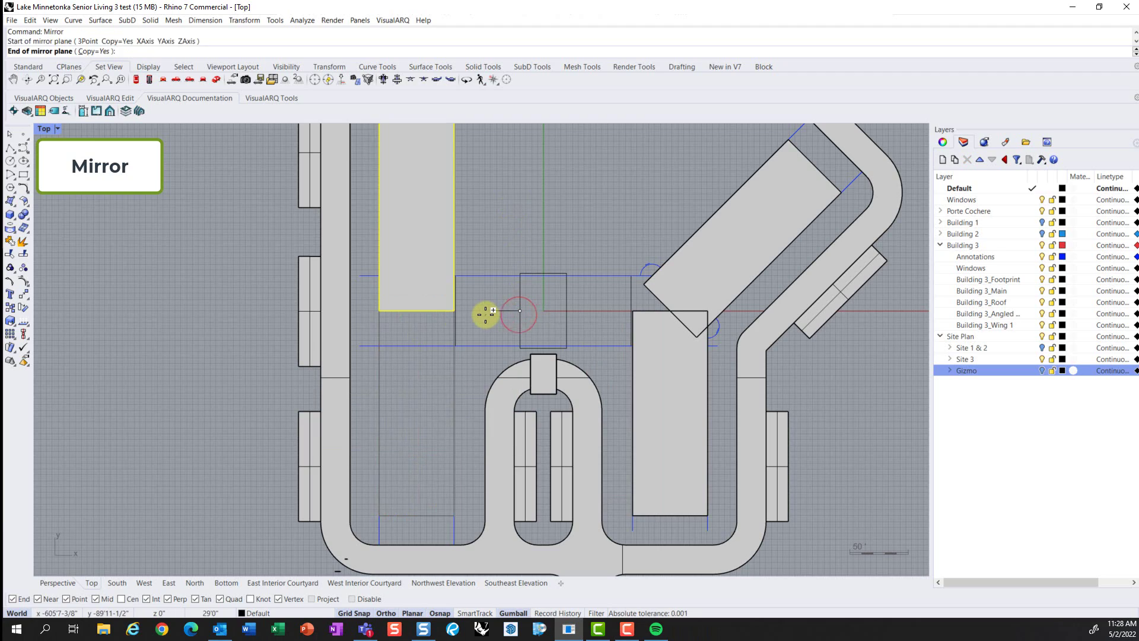
pyautogui.click(501, 195)
pyautogui.click(75, 582)
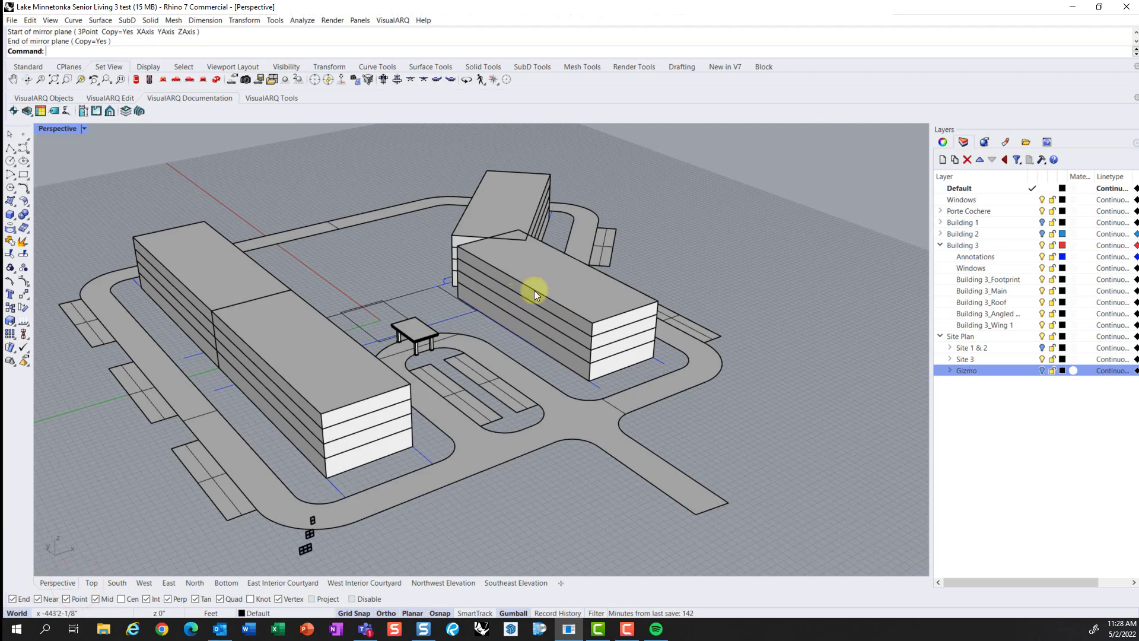
pyautogui.moveTo(534, 290); pyautogui.dragTo(464, 291, button='right')
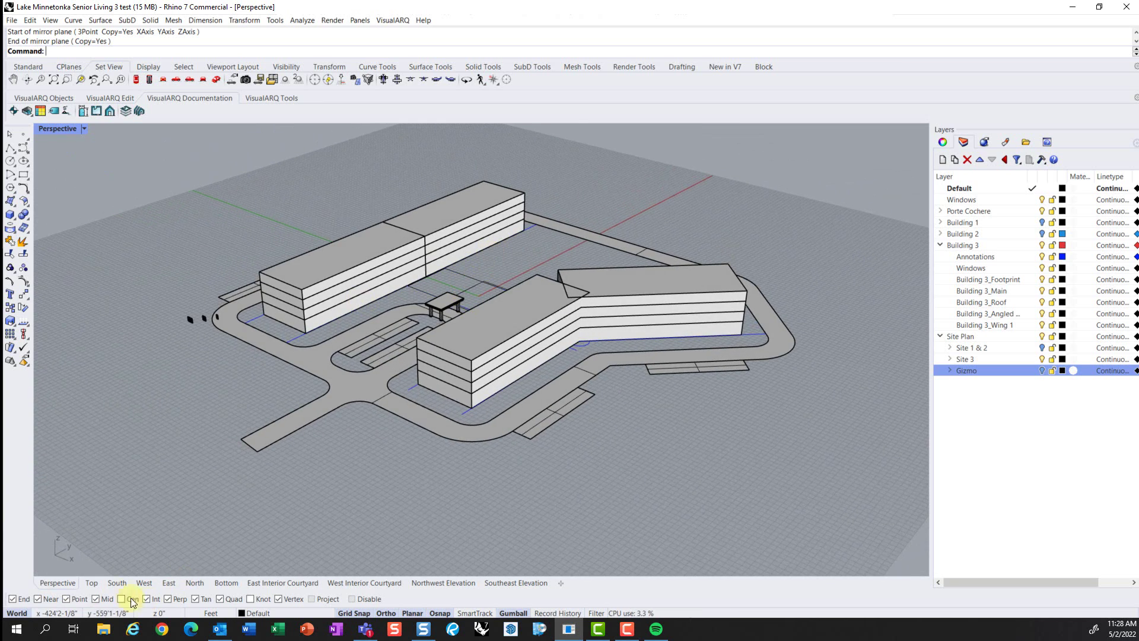
# Step: Assign the three straight wing blocks to the Building 3_Wing 1 layer in the Top view and deselect them
pyautogui.click(91, 583)
pyautogui.click(443, 361)
pyautogui.click(447, 211)
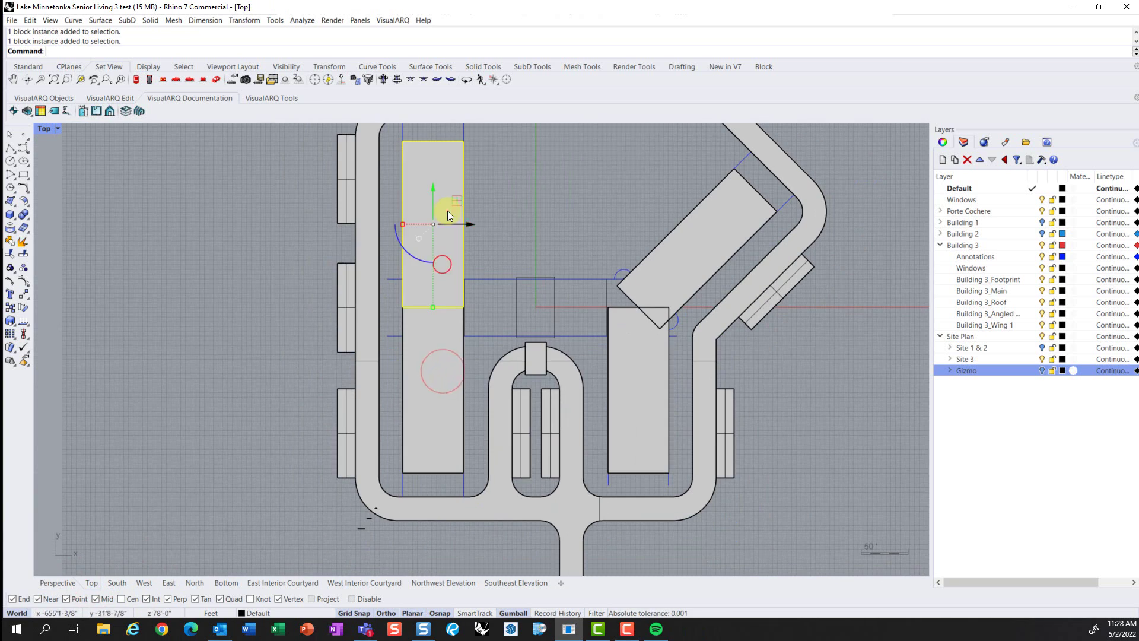
pyautogui.keyDown('shift'); pyautogui.click(449, 361); pyautogui.keyUp('shift')
pyautogui.keyDown('shift'); pyautogui.click(620, 364); pyautogui.keyUp('shift')
pyautogui.click(943, 141)
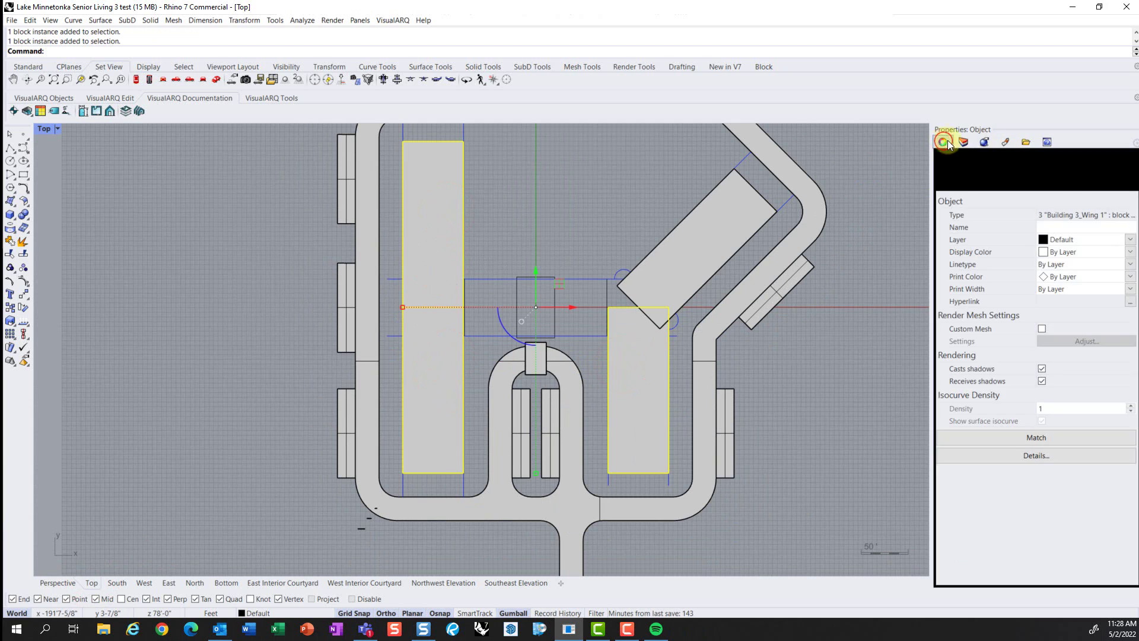
pyautogui.click(1132, 241)
pyautogui.click(1086, 387)
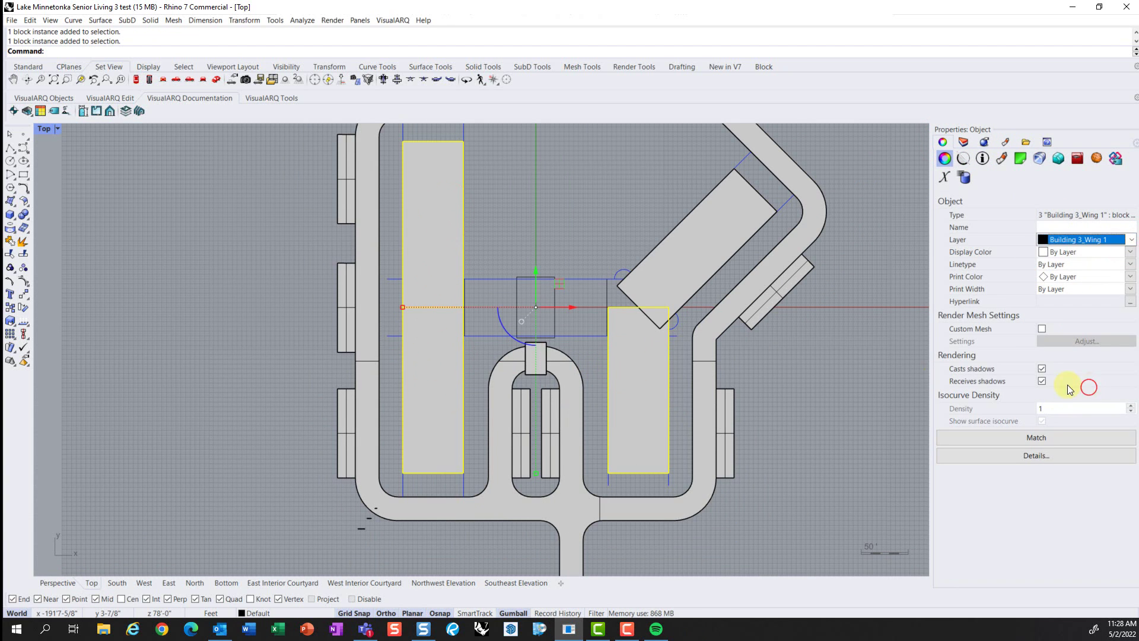
pyautogui.click(597, 178)
pyautogui.click(718, 234)
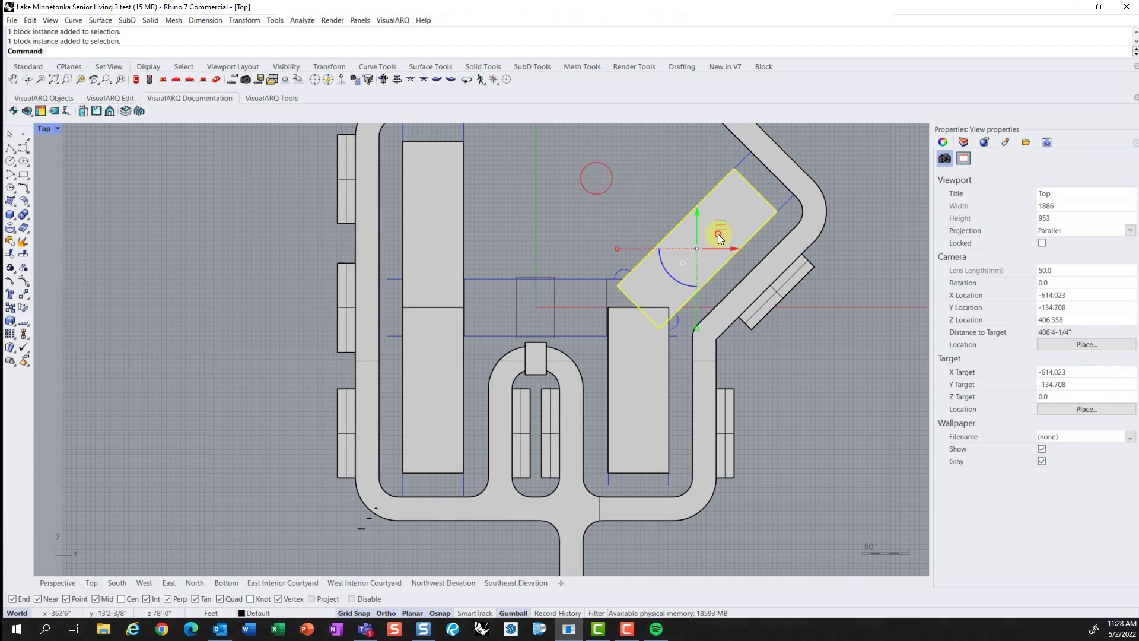
pyautogui.click(630, 165)
# Step: Extrude the central main wing's rectangular footprint 15' upward as a closed solid, working in the South view
pyautogui.click(961, 143)
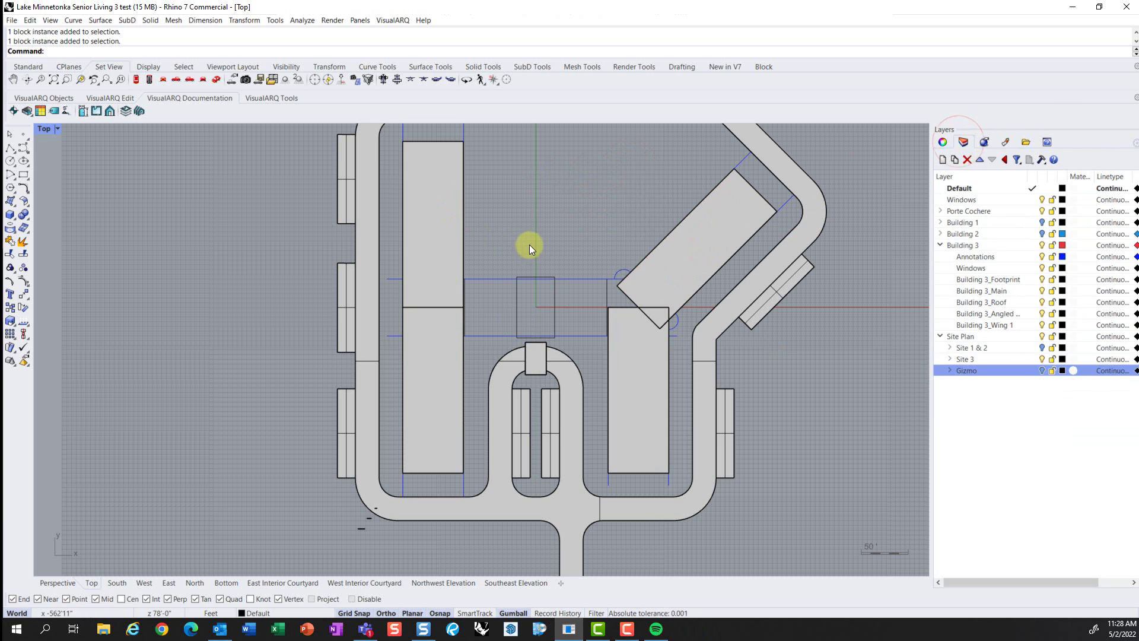
pyautogui.scroll(5, 529, 248)
pyautogui.click(489, 259)
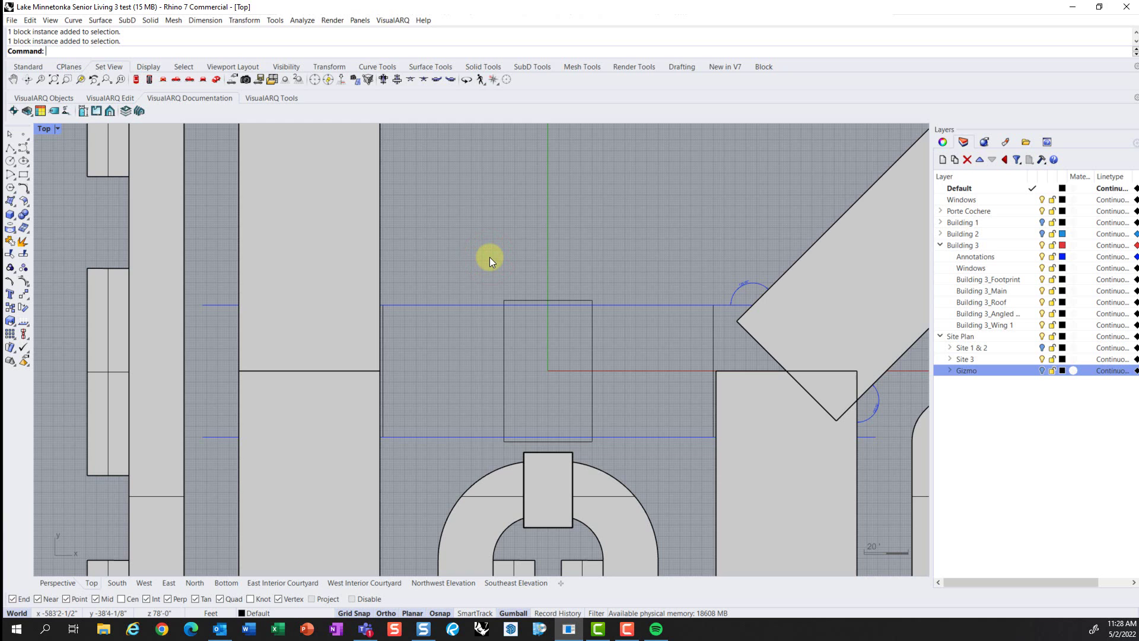
pyautogui.click(713, 334)
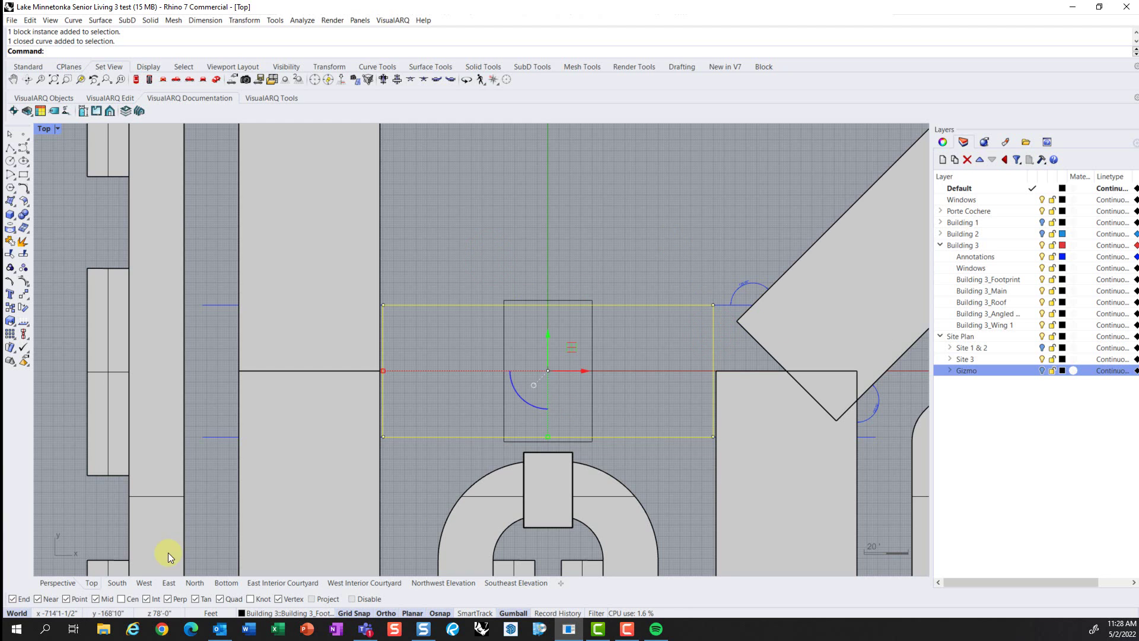
pyautogui.click(116, 580)
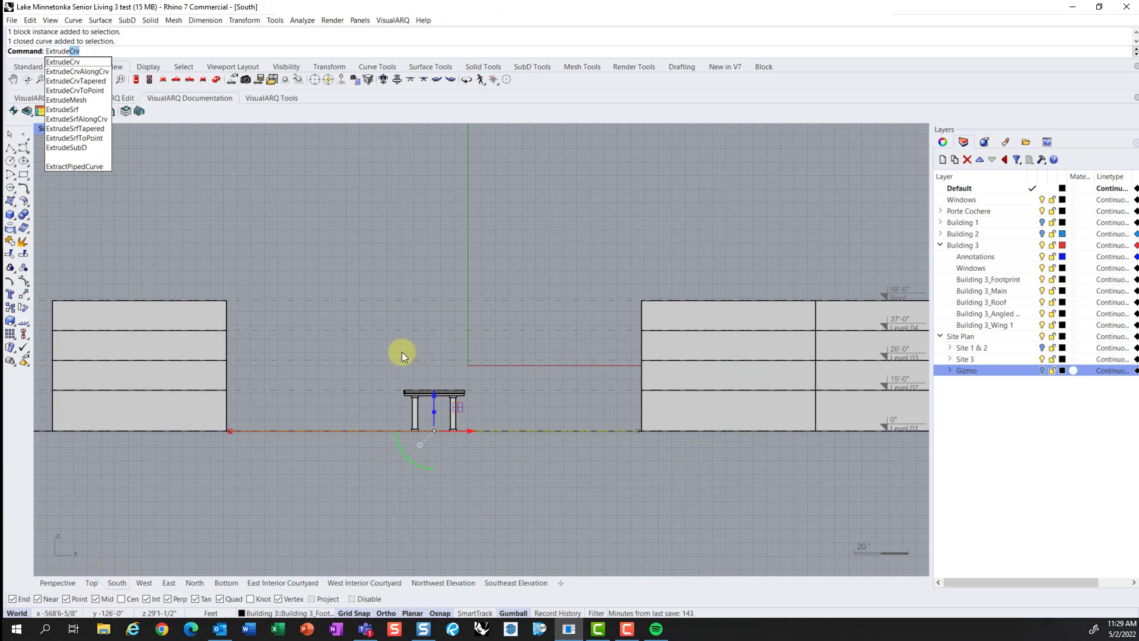
pyautogui.press('Return')
pyautogui.write('15')
pyautogui.press('Return')
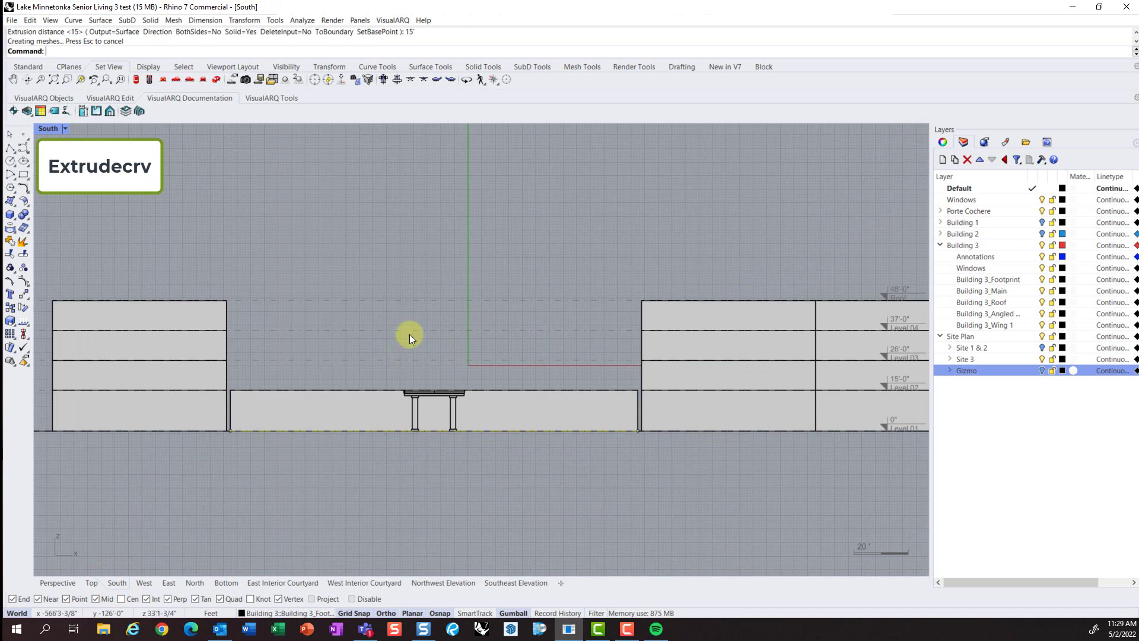
# Step: Move the main wing extrusion in the Top view so its west edge meets the east face of the west wing
pyautogui.click(91, 582)
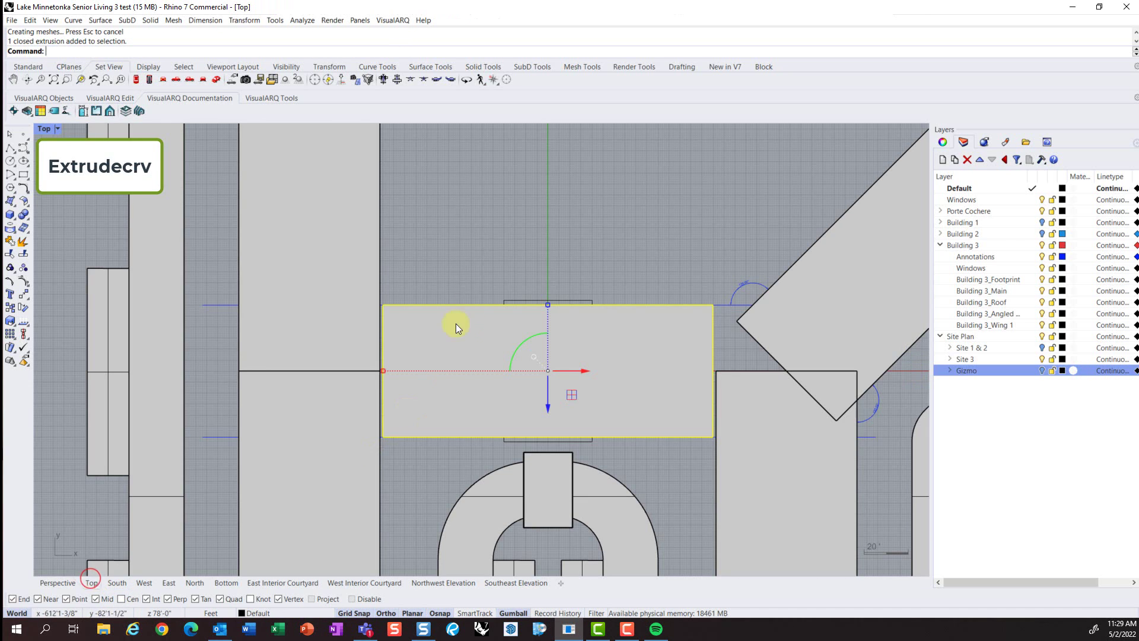
pyautogui.click(520, 219)
pyautogui.press('Return')
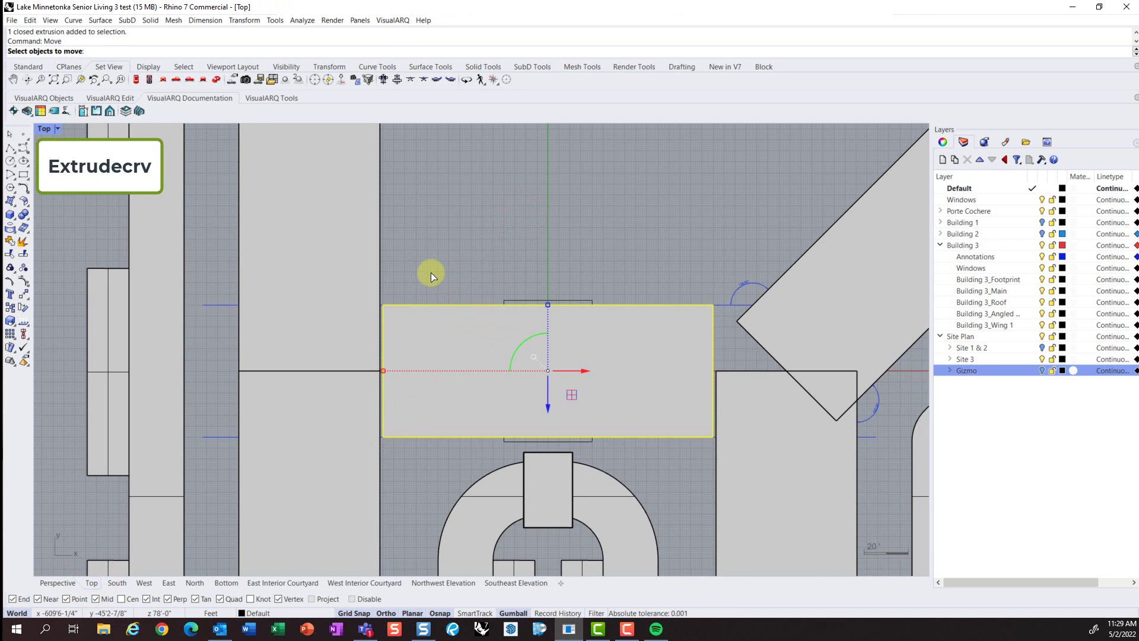
pyautogui.click(415, 313)
pyautogui.press('Return')
pyautogui.scroll(3, 399, 305)
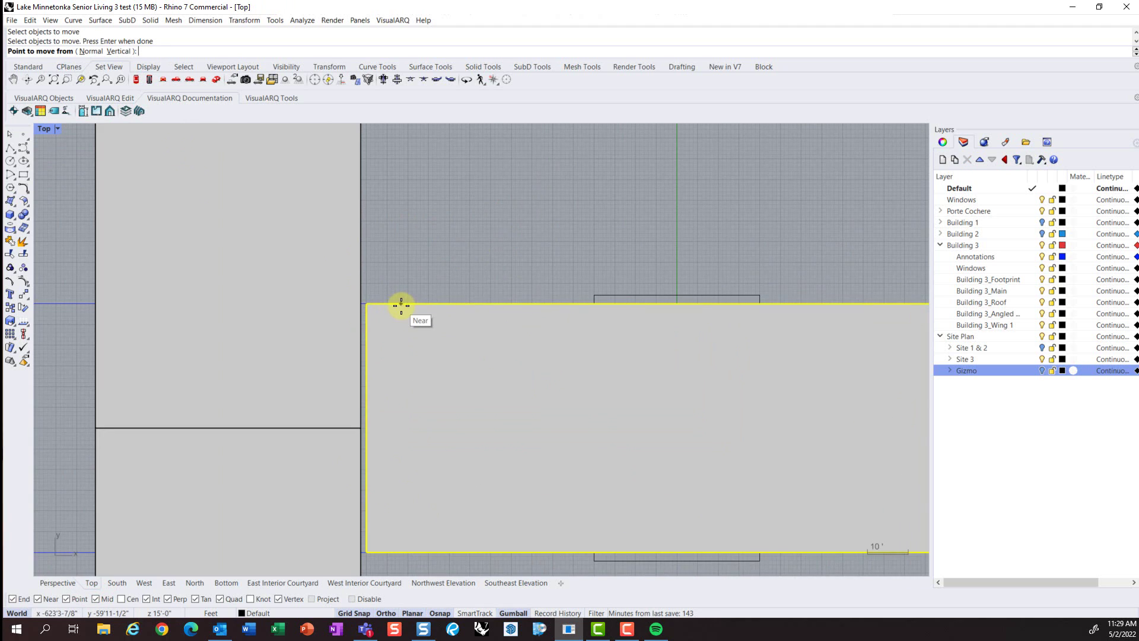
pyautogui.click(477, 375)
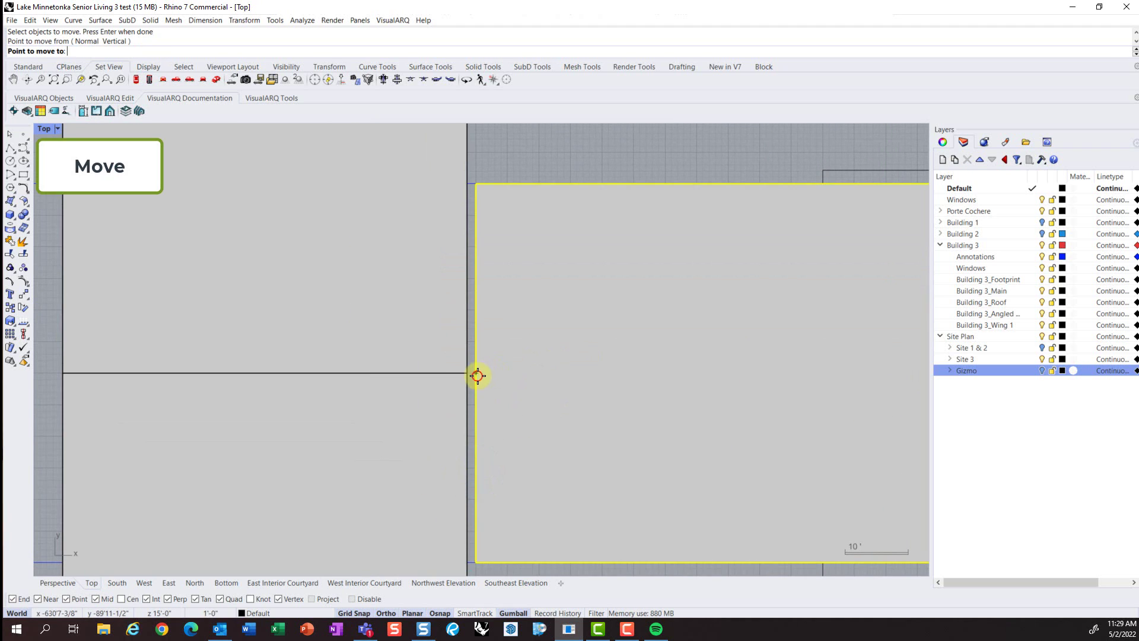
pyautogui.click(468, 372)
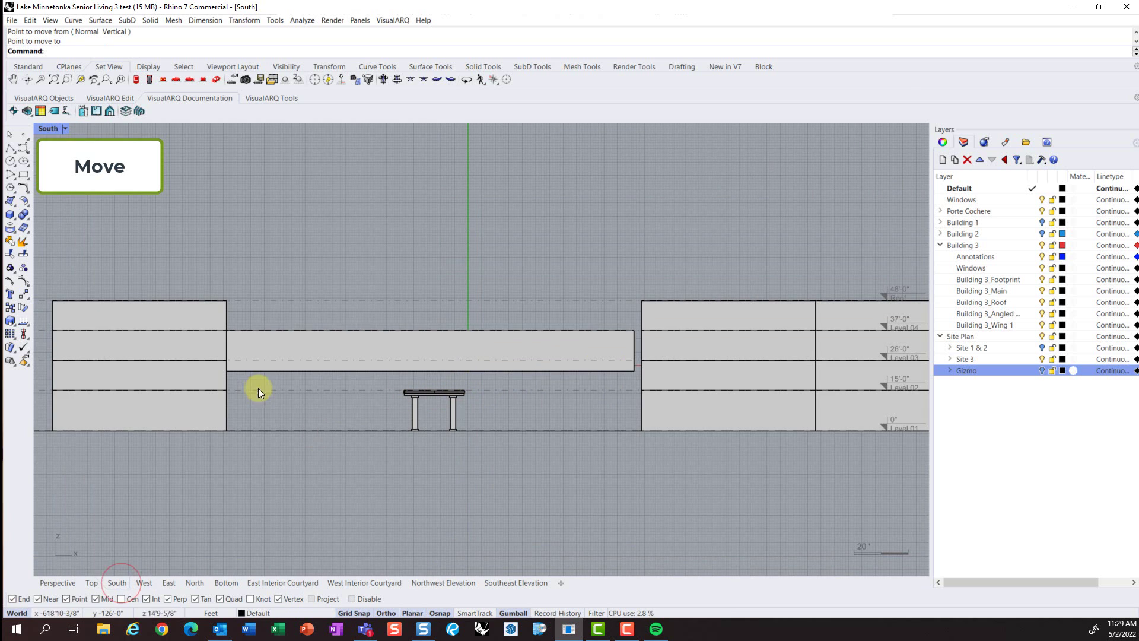
# Step: Lower the main wing extrusion to ground level in the South view and deselect it
pyautogui.click(257, 370)
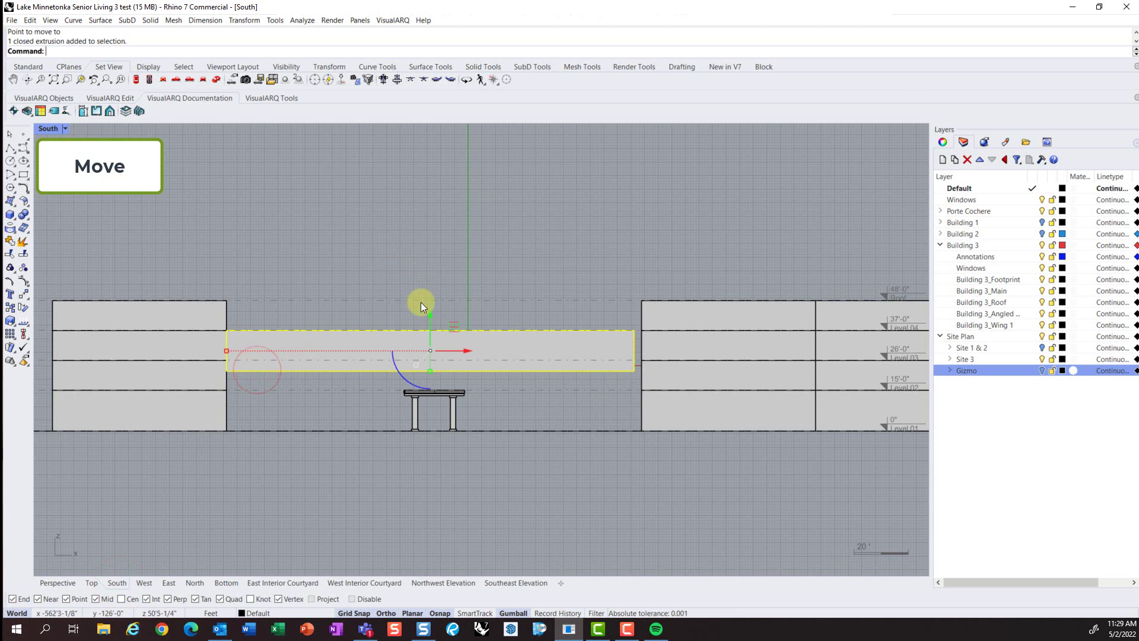
pyautogui.moveTo(433, 326); pyautogui.dragTo(428, 375)
pyautogui.click(341, 252)
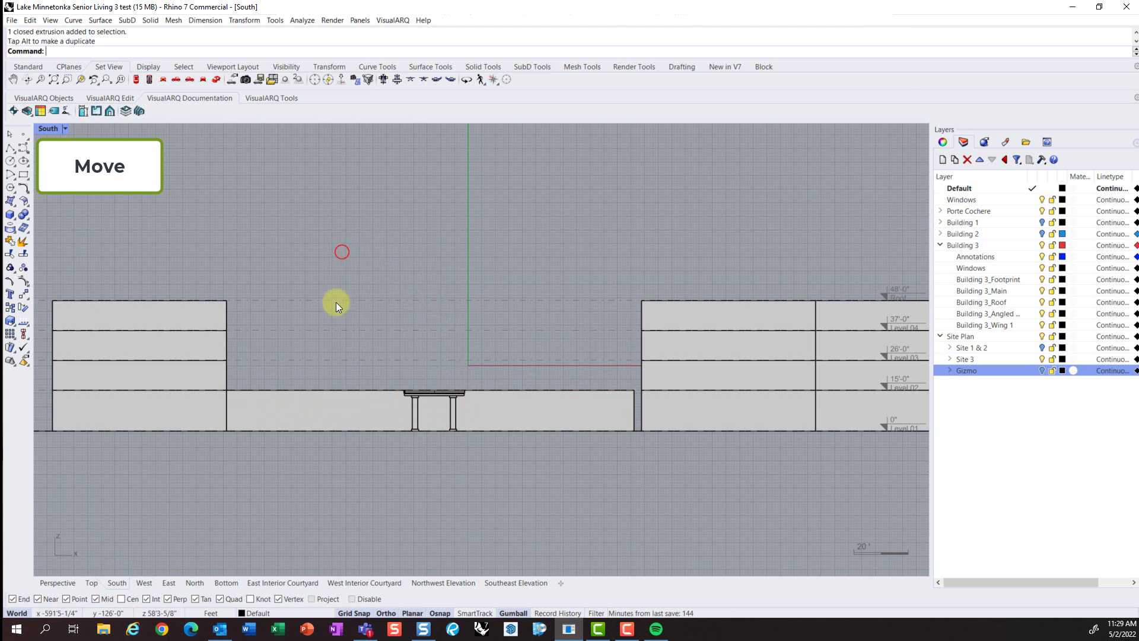
# Step: Stretch the main wing extrusion eastward with Scale1D from its west end to where the angled and straight wings' edges intersect
pyautogui.click(631, 412)
pyautogui.write('Scale1D')
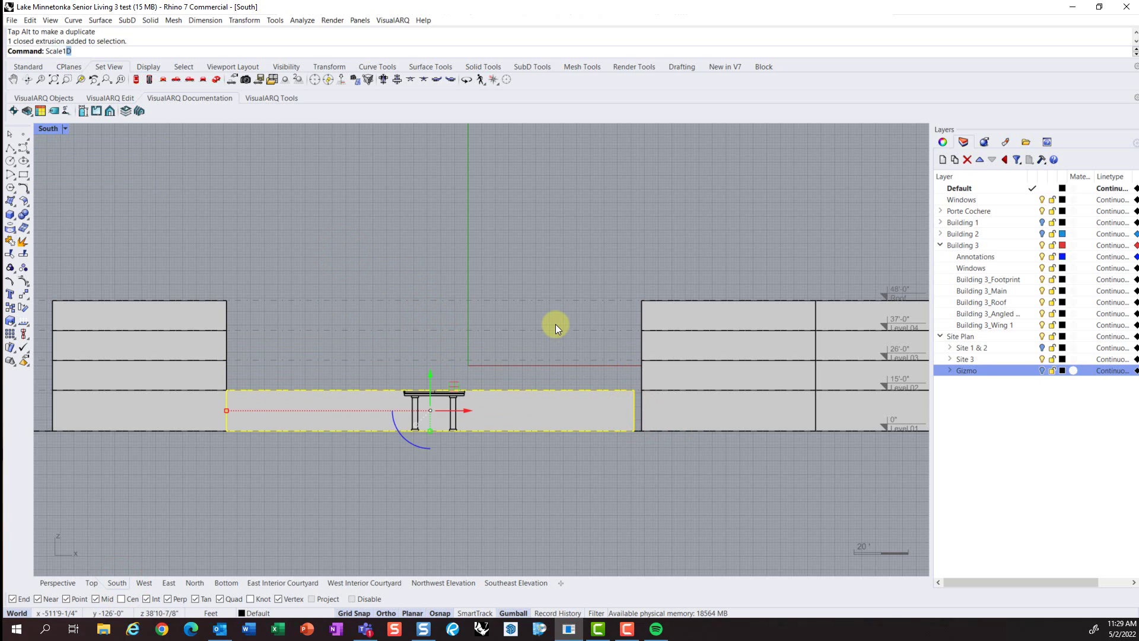
pyautogui.press('Return')
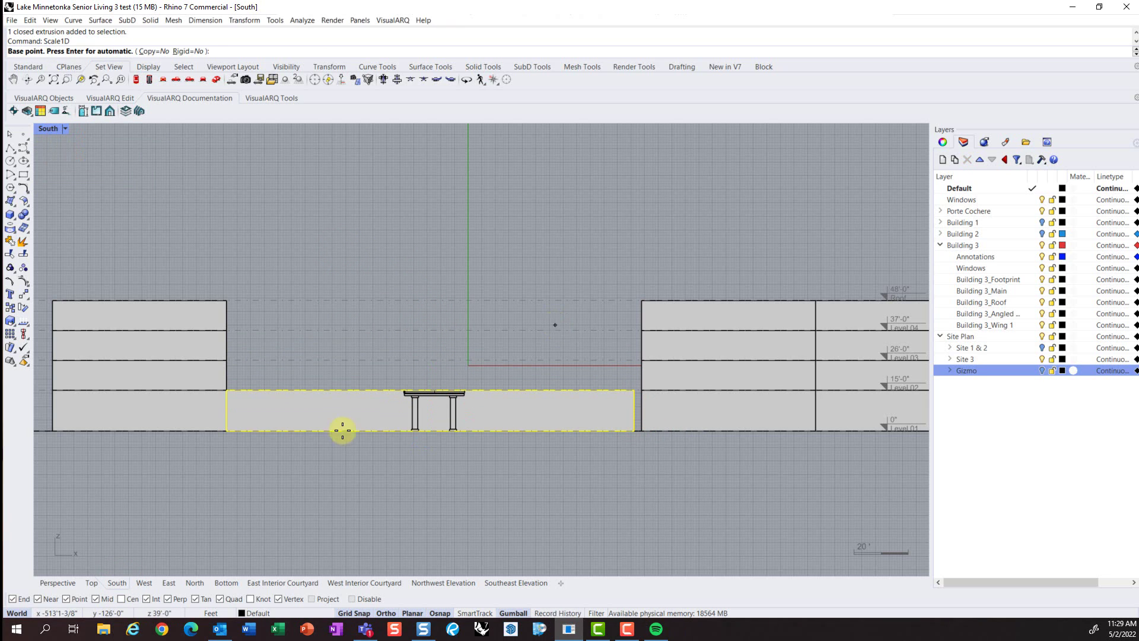
pyautogui.click(229, 408)
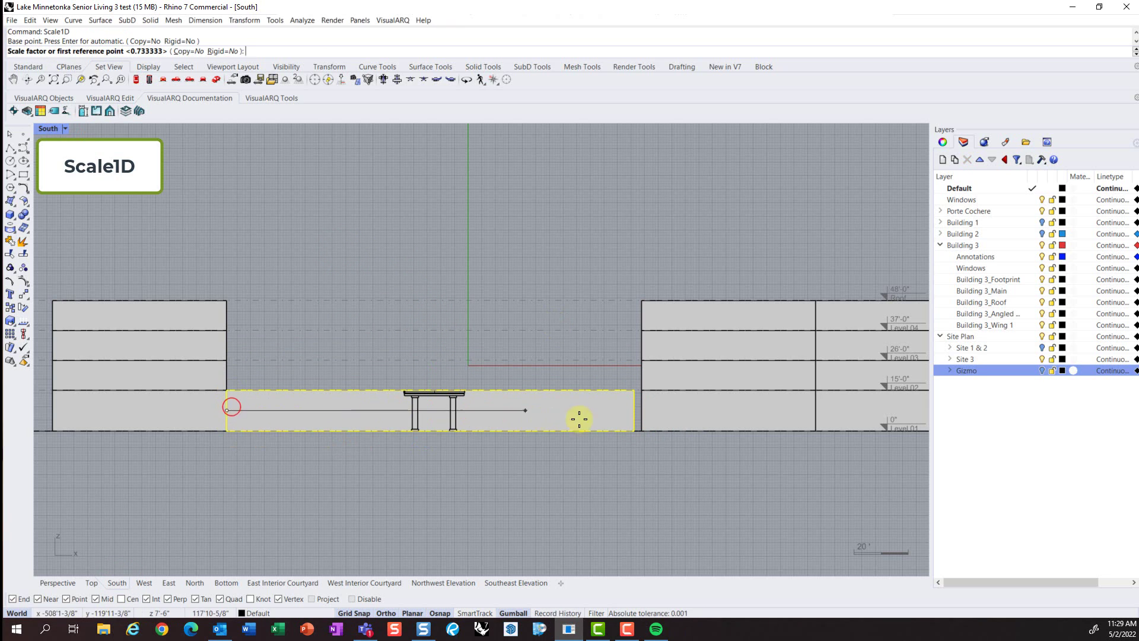
pyautogui.click(633, 410)
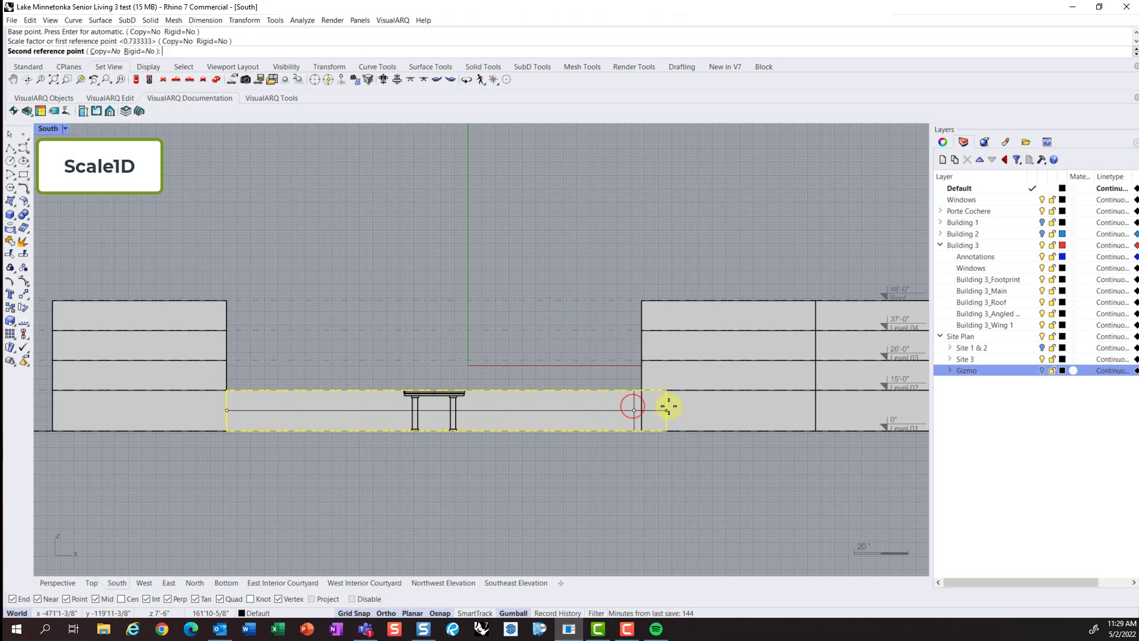
pyautogui.click(90, 579)
pyautogui.scroll(-10, 605, 369)
pyautogui.moveTo(734, 266); pyautogui.dragTo(403, 243, button='right')
pyautogui.scroll(3, 484, 327)
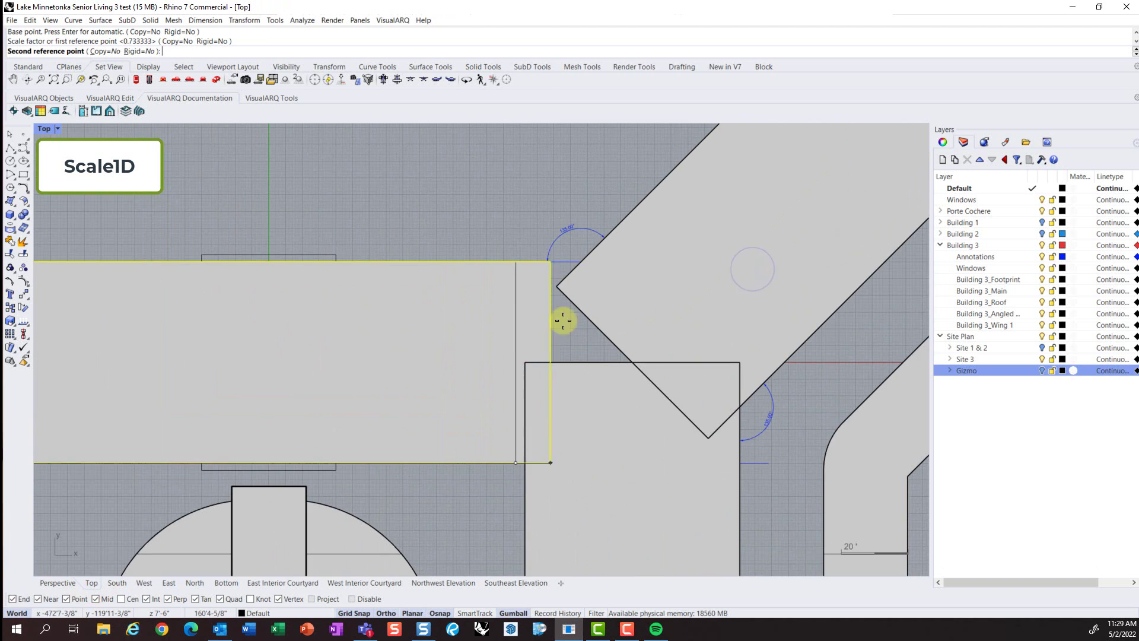
pyautogui.click(633, 361)
pyautogui.scroll(-2, 696, 294)
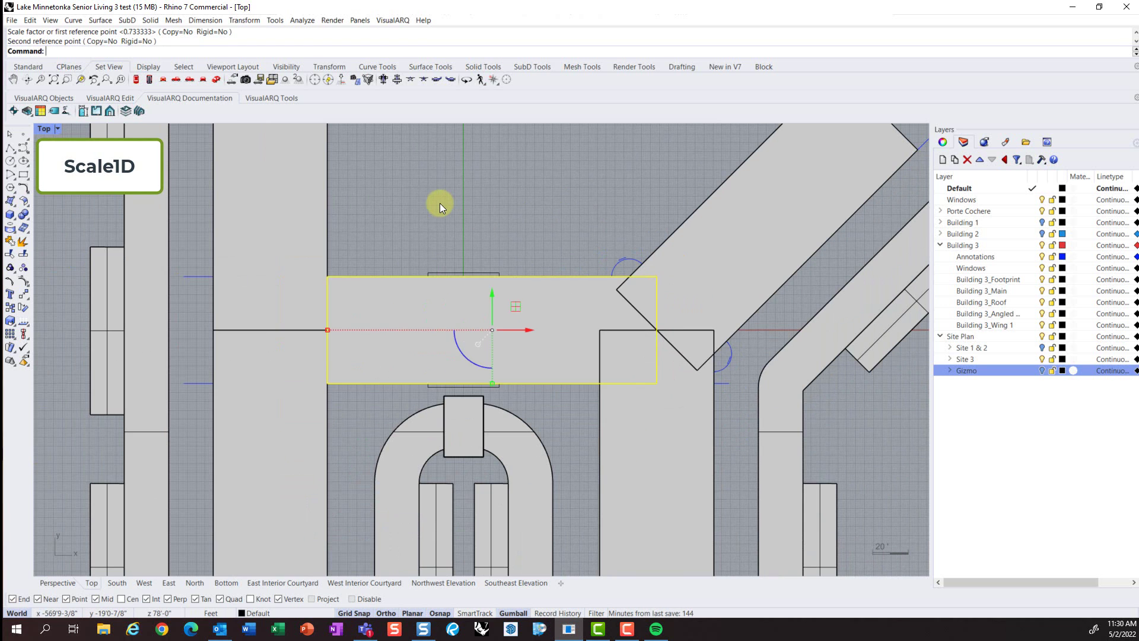
# Step: Copy the main wing's ground-floor extrusion straight up onto Level 02 in the South view
pyautogui.click(125, 580)
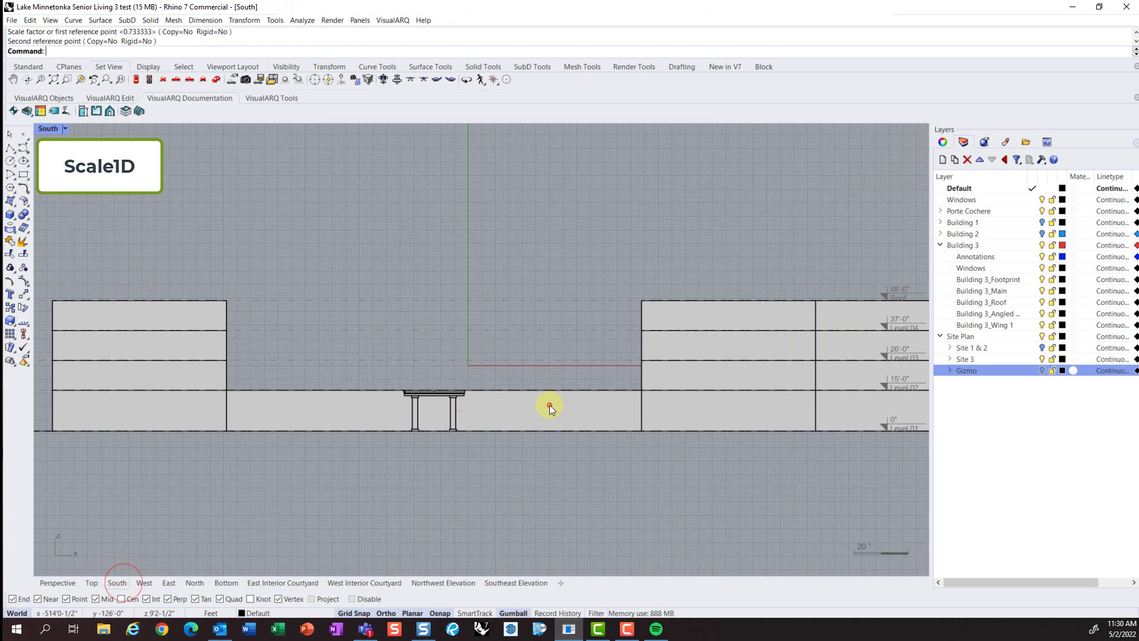
pyautogui.click(549, 405)
pyautogui.write('copy')
pyautogui.press('Return')
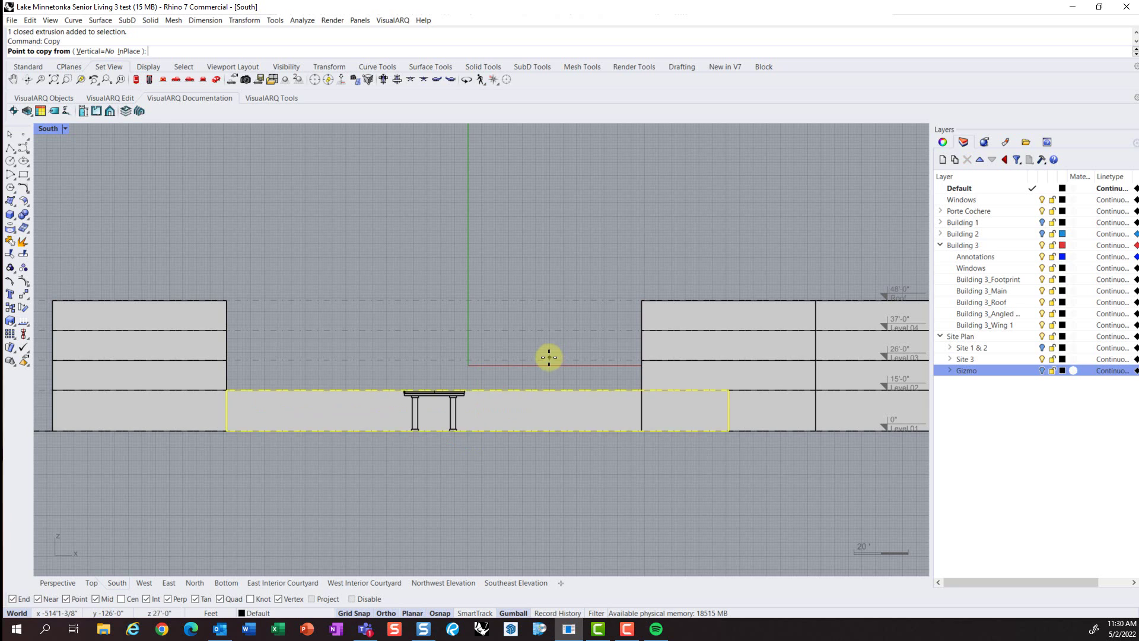
pyautogui.click(536, 430)
pyautogui.click(533, 389)
pyautogui.press('Return')
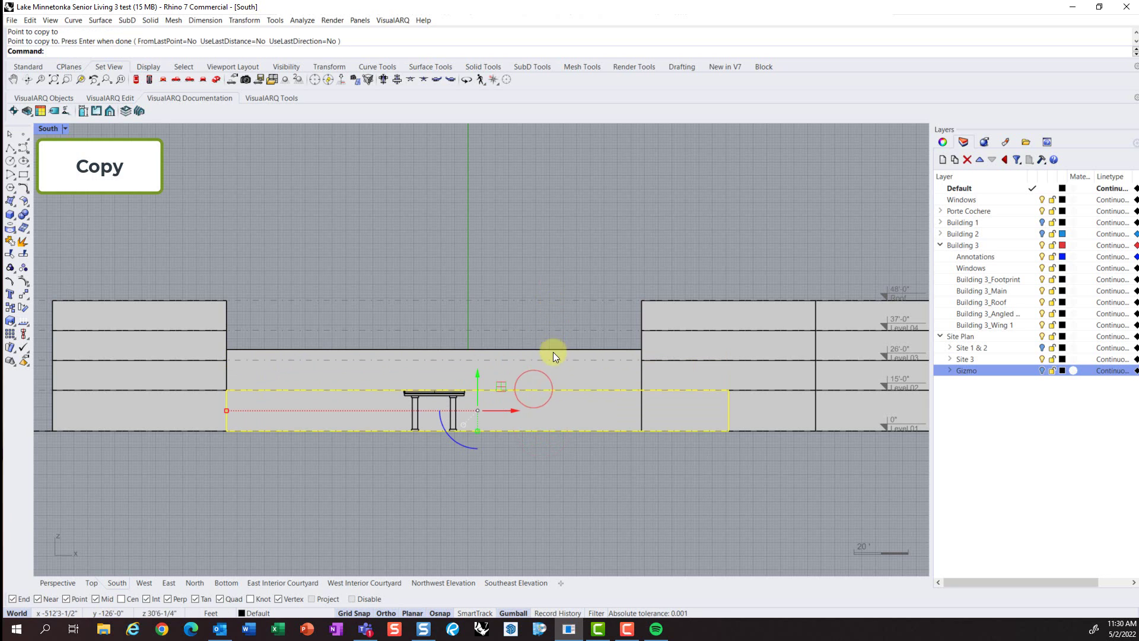
# Step: Make the ground-floor extrusion a block named Building 3_Main Wing_L1, based at its lower west corner
pyautogui.press('Return')
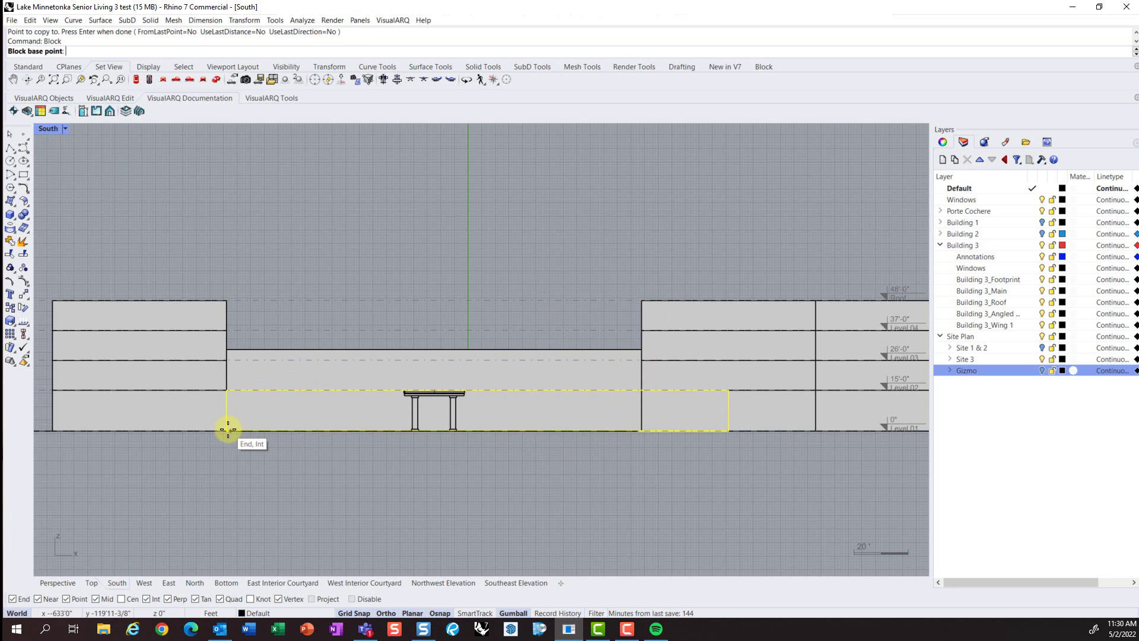
pyautogui.click(228, 429)
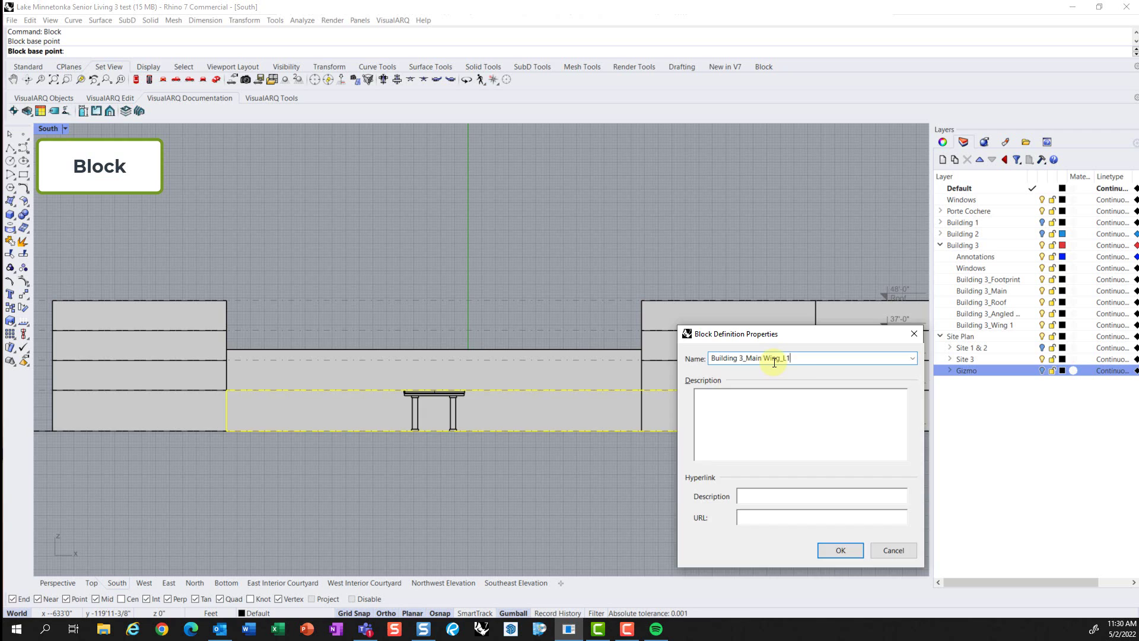
pyautogui.press('Return')
# Step: Set the main wing's second-floor extrusion height to 11' with Scale1D, based at its bottom edge, and deselect it
pyautogui.click(565, 349)
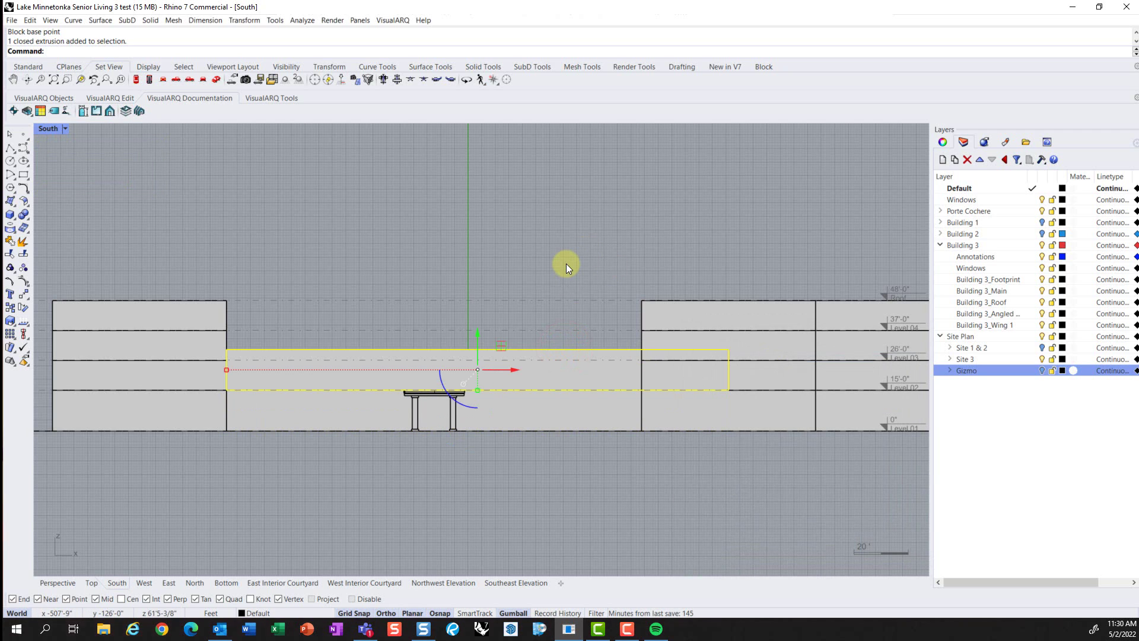
pyautogui.write('Scale1D')
pyautogui.press('Return')
pyautogui.click(564, 390)
pyautogui.click(564, 390)
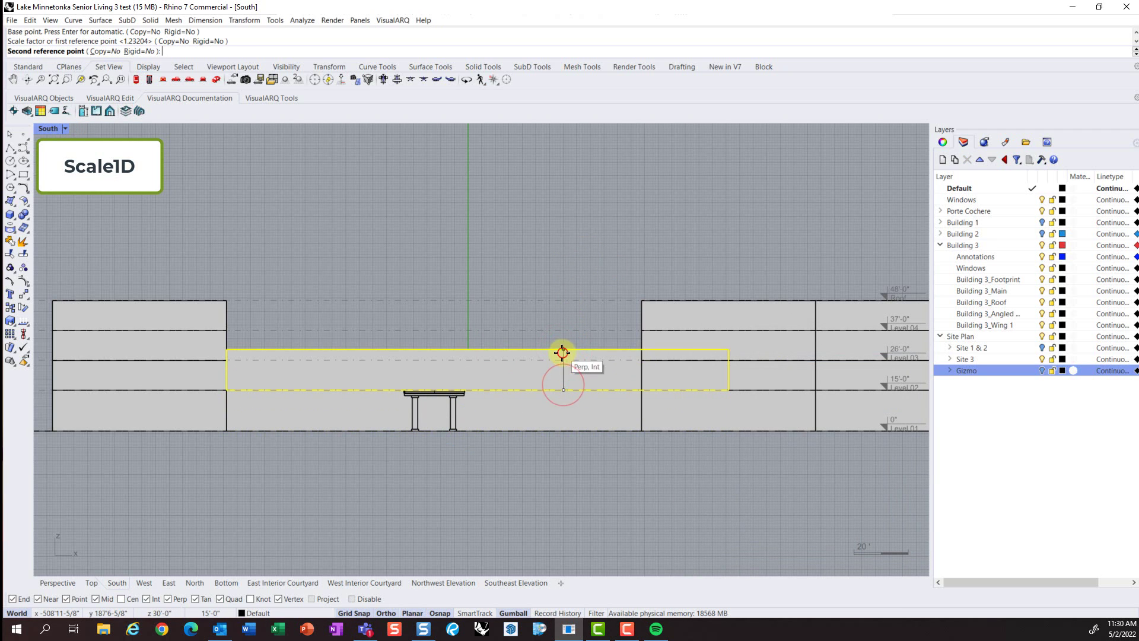
pyautogui.write("11'")
pyautogui.press('Return')
pyautogui.click(565, 201)
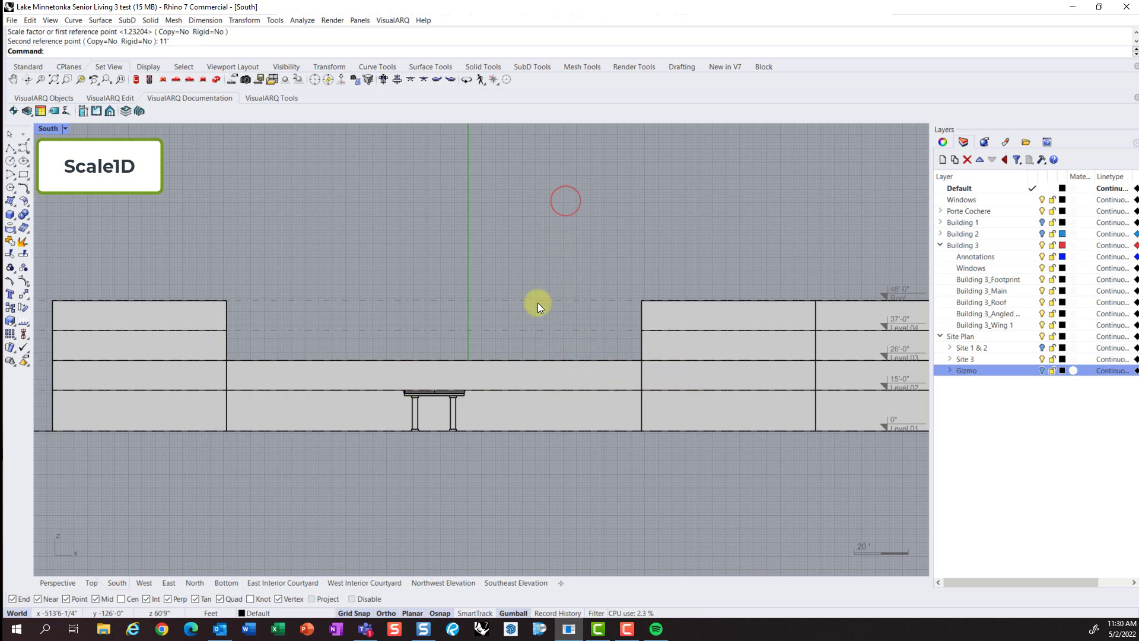
# Step: Make the second-floor extrusion a block named Building 3_Main Wing_L2-L4, based at its lower west corner
pyautogui.click(524, 360)
pyautogui.write('Block')
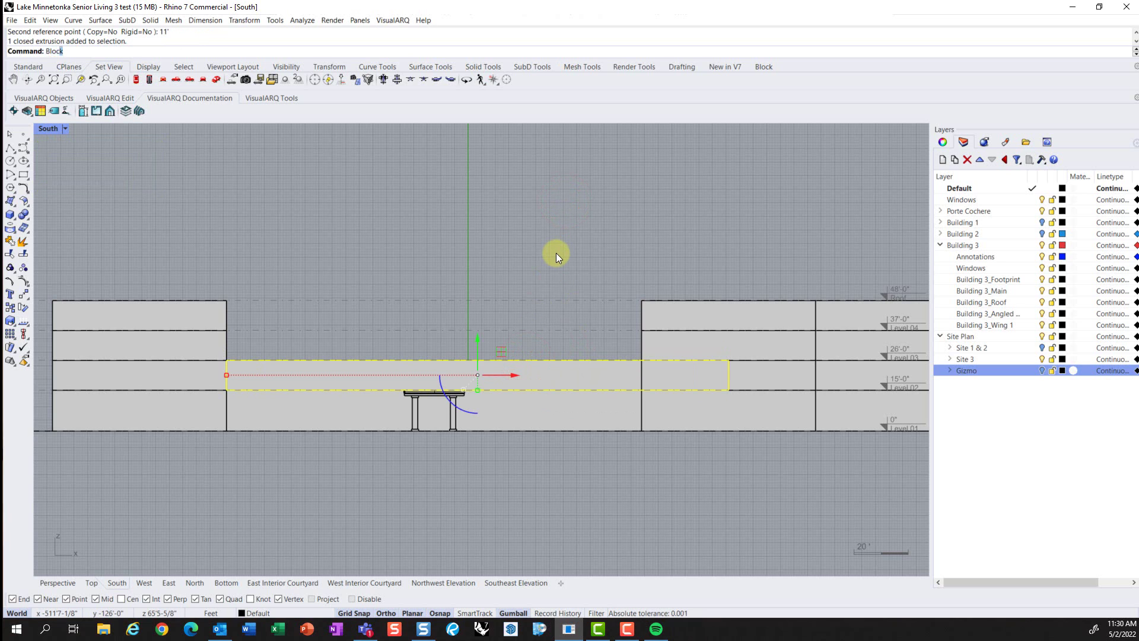
pyautogui.press('Return')
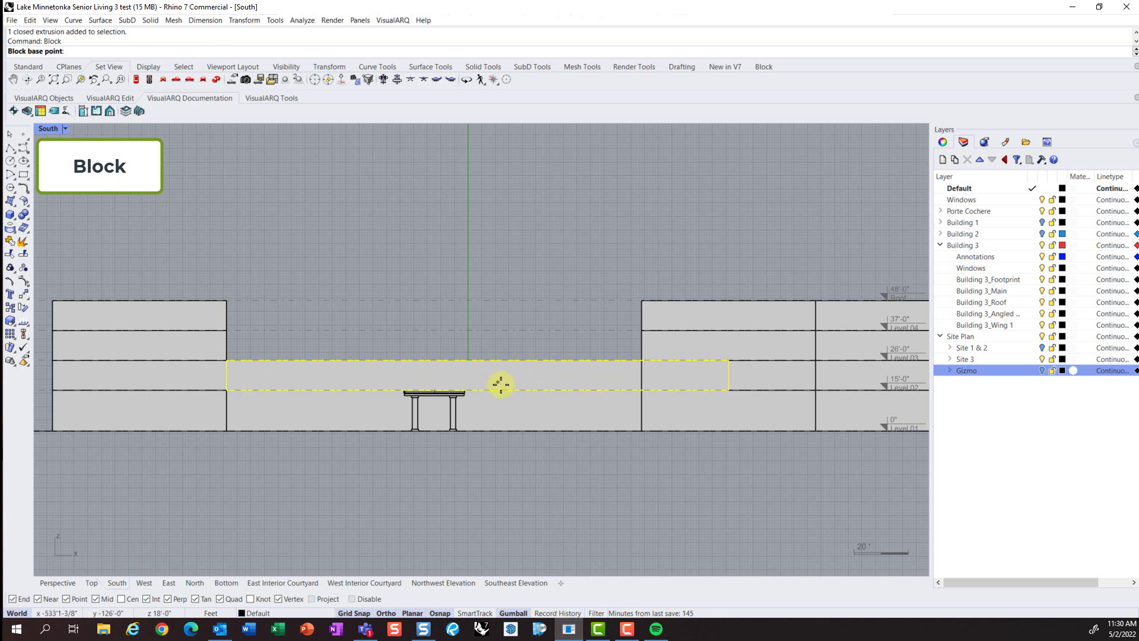
pyautogui.click(226, 389)
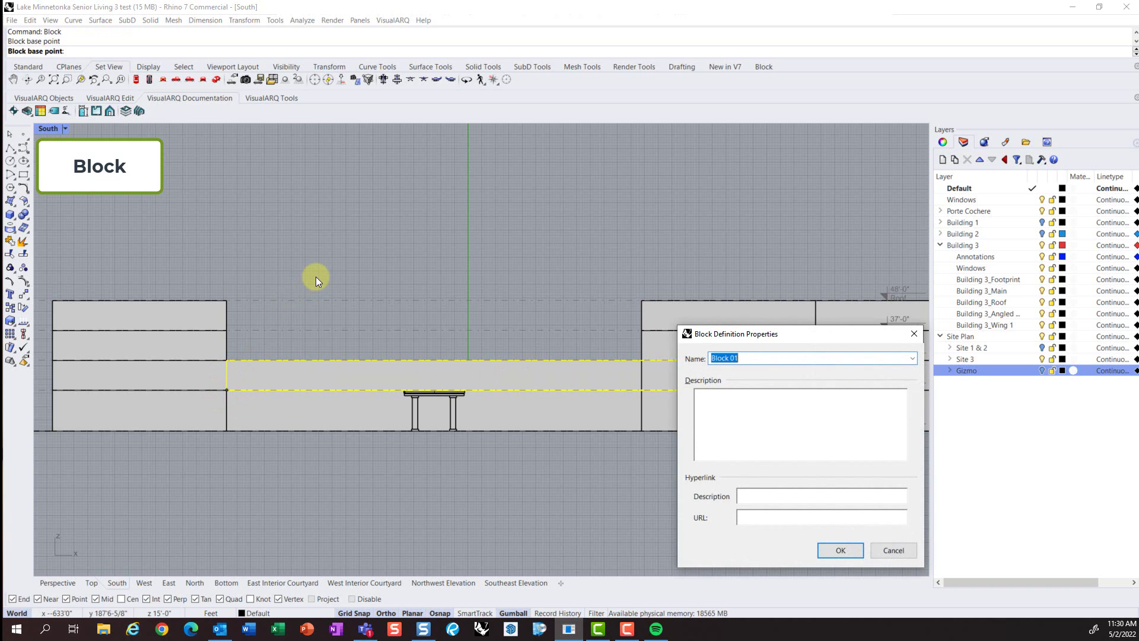
pyautogui.write('Mai')
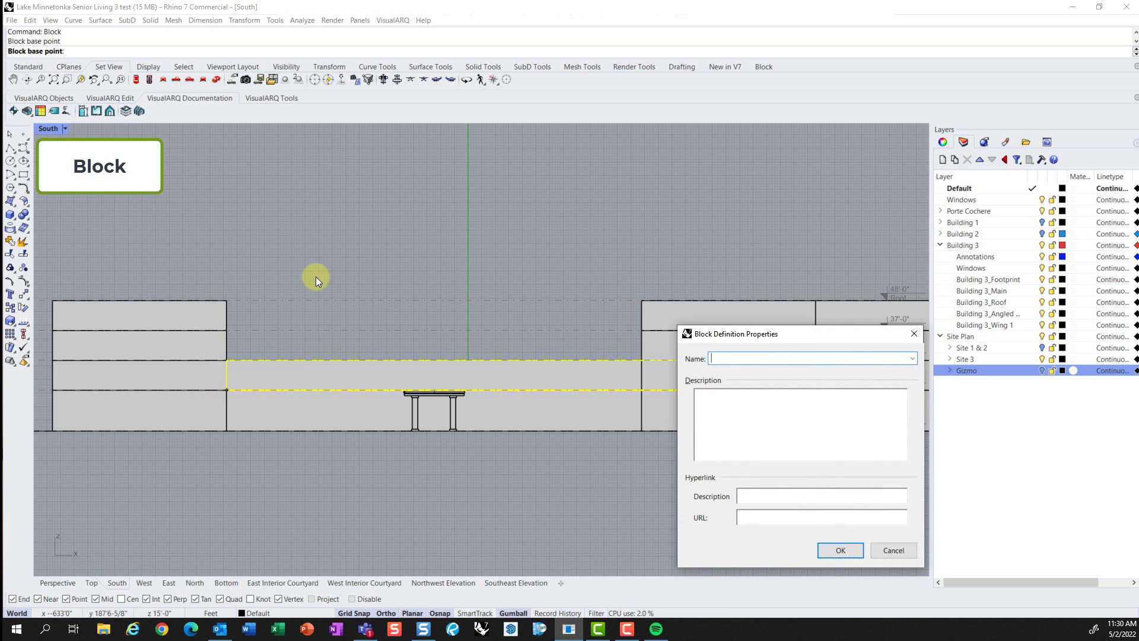
pyautogui.write('lding 3_Main Wing_L2-L4')
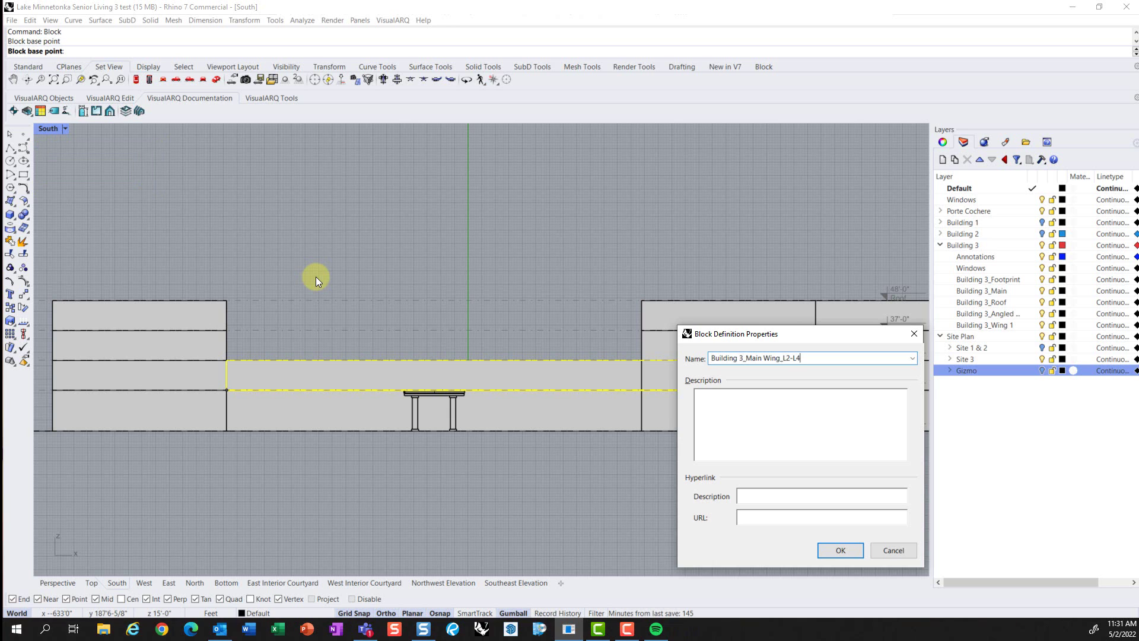
pyautogui.press('Return')
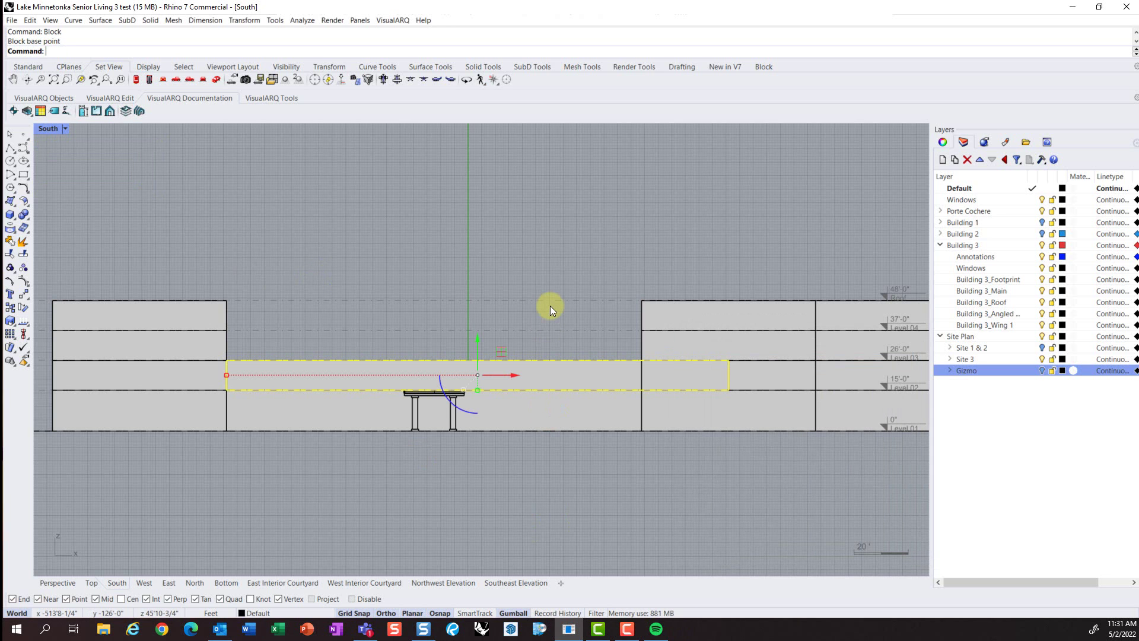
# Step: Copy the second-floor main wing block up to Level 03 and Level 04
pyautogui.write('copy')
pyautogui.press('Return')
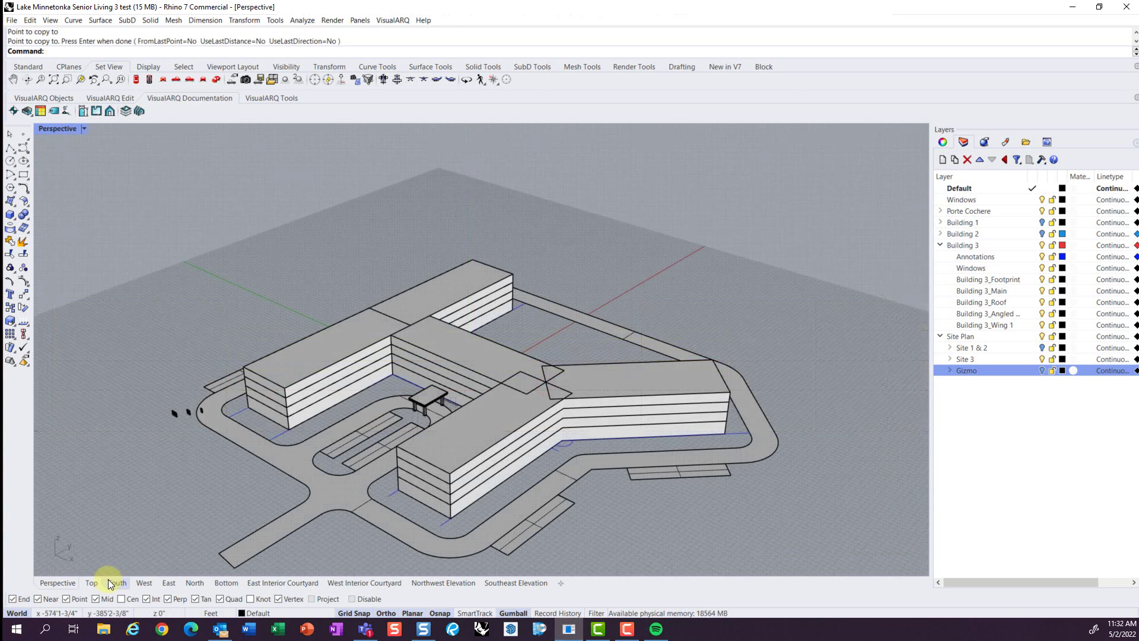
# Step: Combine the main wing's four stacked floor blocks into one block named Building 3_Main Wing, based at the lower west corner
pyautogui.click(108, 580)
pyautogui.click(549, 345)
pyautogui.click(593, 373)
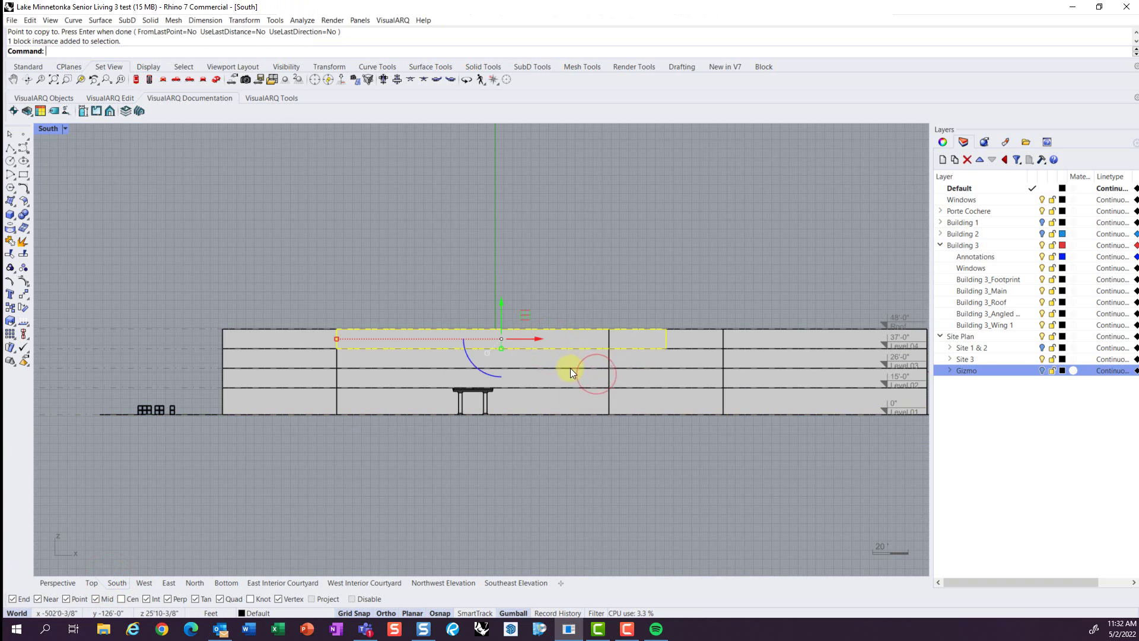
pyautogui.click(570, 368)
pyautogui.click(608, 399)
pyautogui.click(550, 383)
pyautogui.click(597, 424)
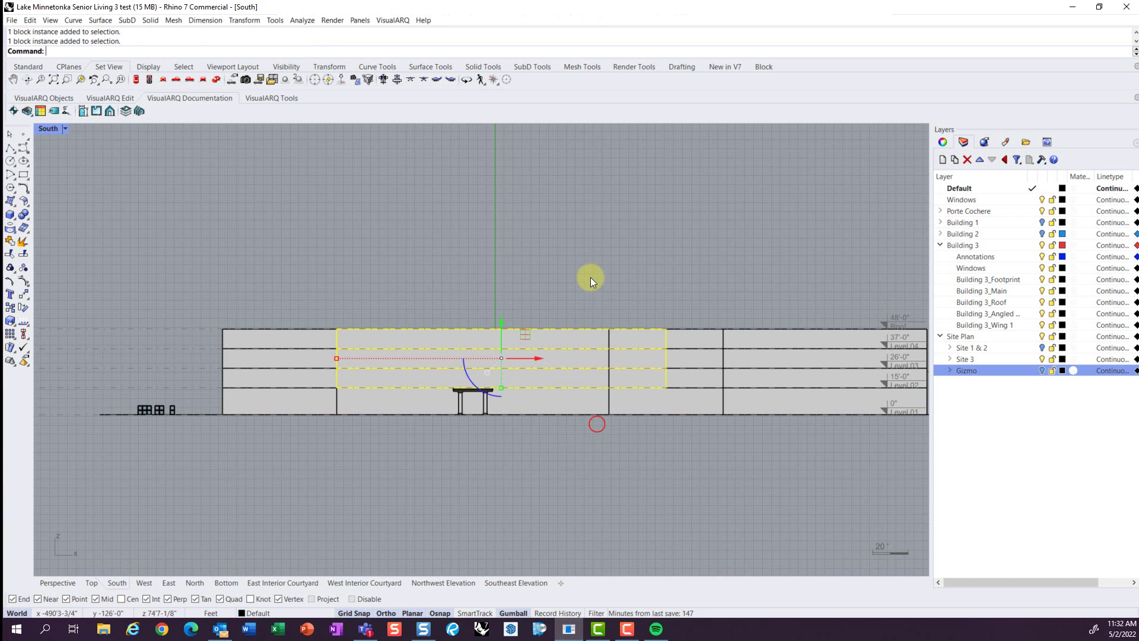
pyautogui.write('block')
pyautogui.press('Return')
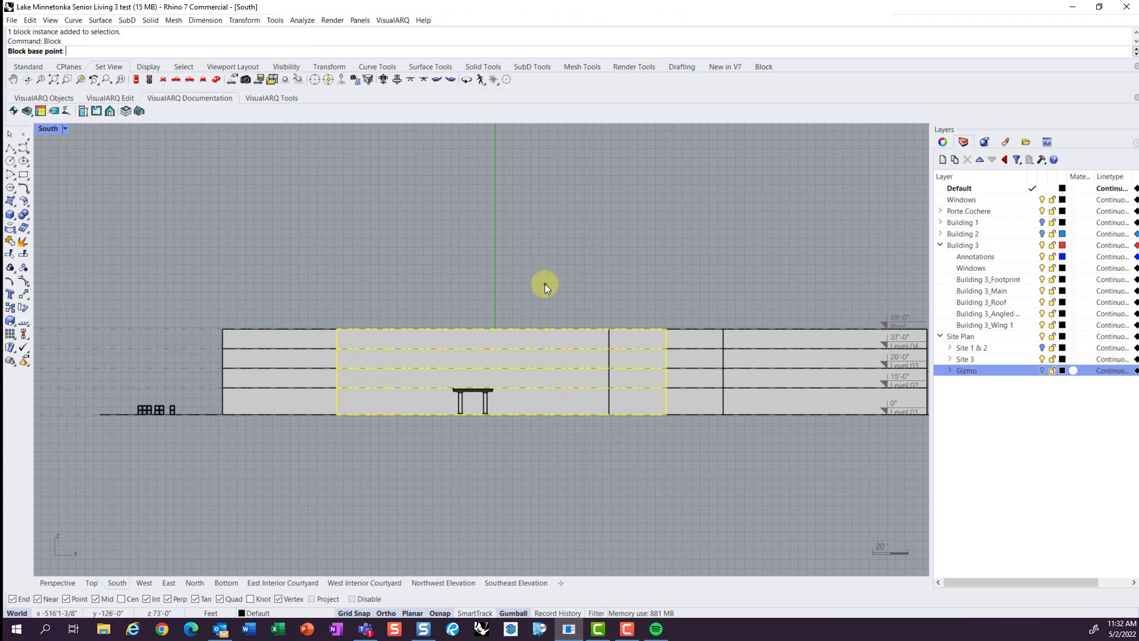
pyautogui.click(334, 414)
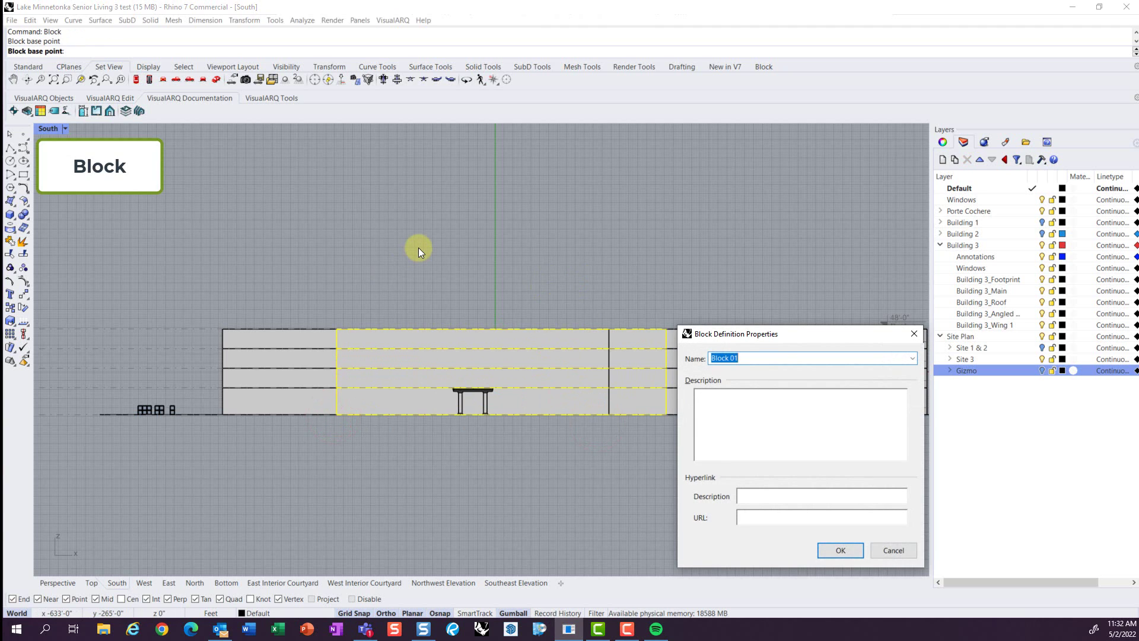
pyautogui.write('Building 3_Main')
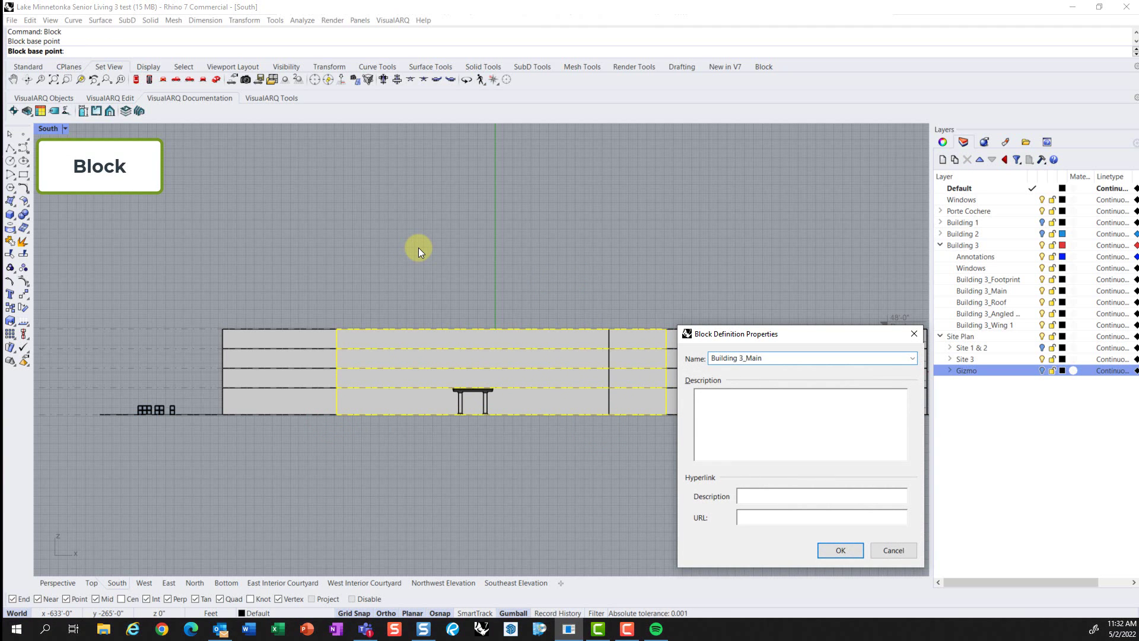
pyautogui.write(' Wing')
pyautogui.press('Return')
pyautogui.click(563, 213)
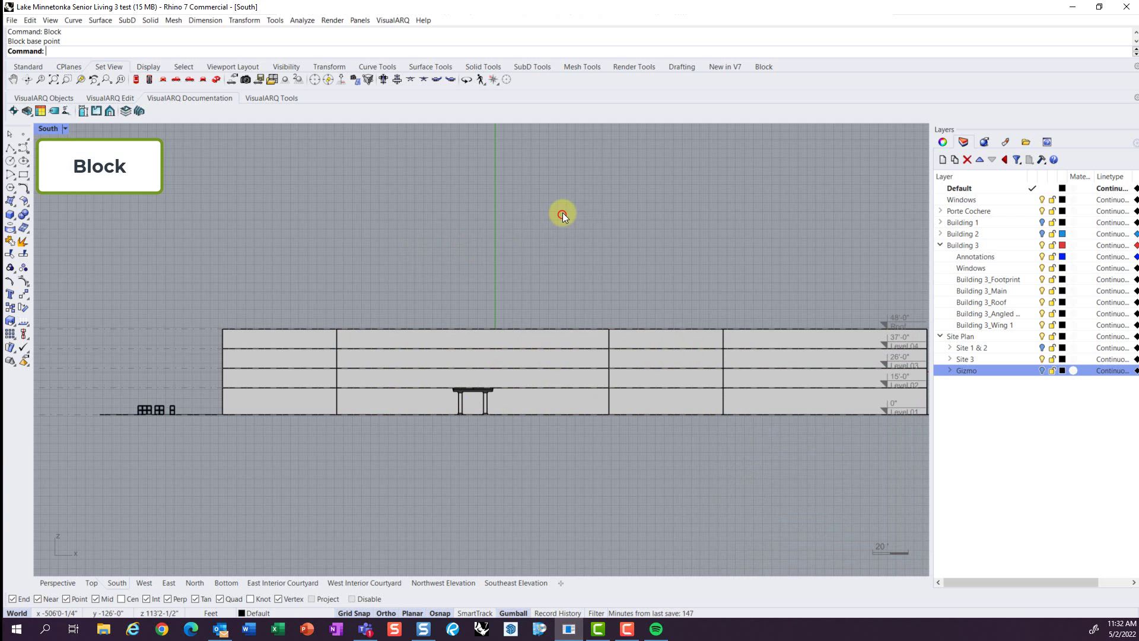
# Step: Examine the overall massing in perspective and the overlapping wing junctions in plan
pyautogui.click(58, 583)
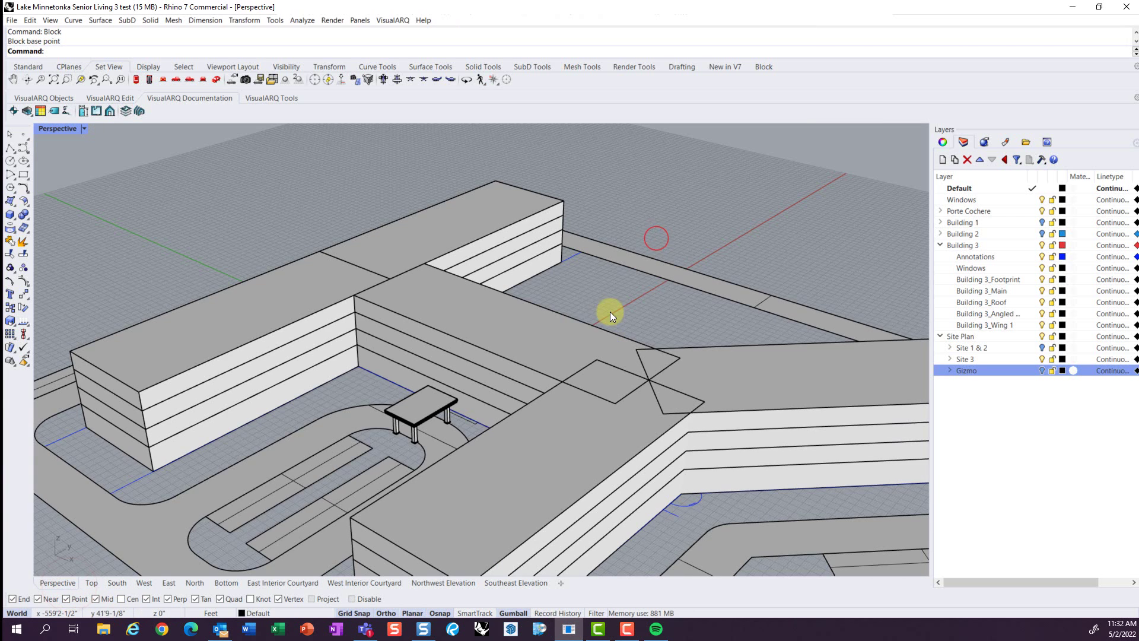
pyautogui.scroll(-3, 575, 326)
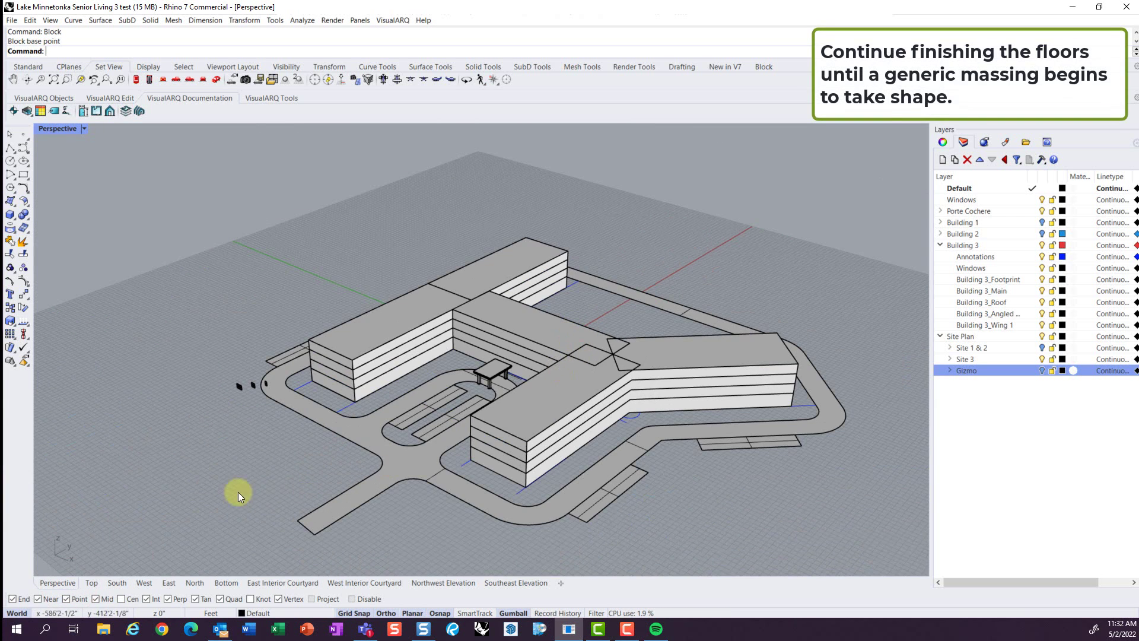
pyautogui.click(91, 584)
pyautogui.scroll(5, 840, 251)
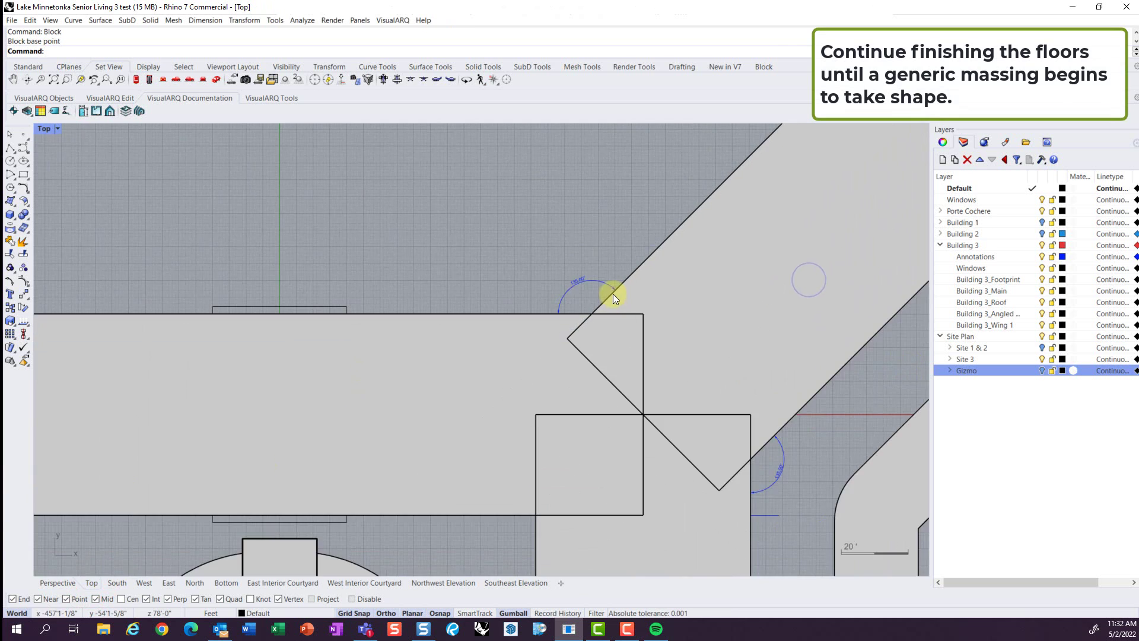
pyautogui.moveTo(752, 376); pyautogui.dragTo(577, 312, button='right')
pyautogui.scroll(8, 617, 424)
pyautogui.scroll(-8, 593, 349)
pyautogui.moveTo(475, 233); pyautogui.dragTo(610, 224, button='right')
pyautogui.scroll(-3, 584, 261)
pyautogui.scroll(-3, 586, 240)
pyautogui.click(71, 584)
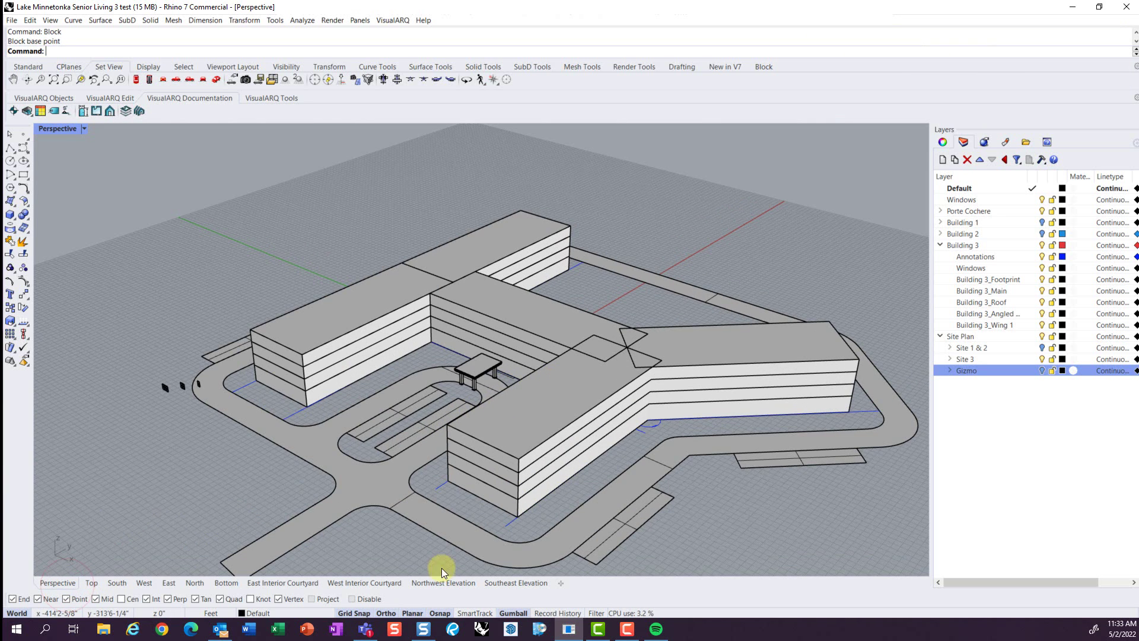
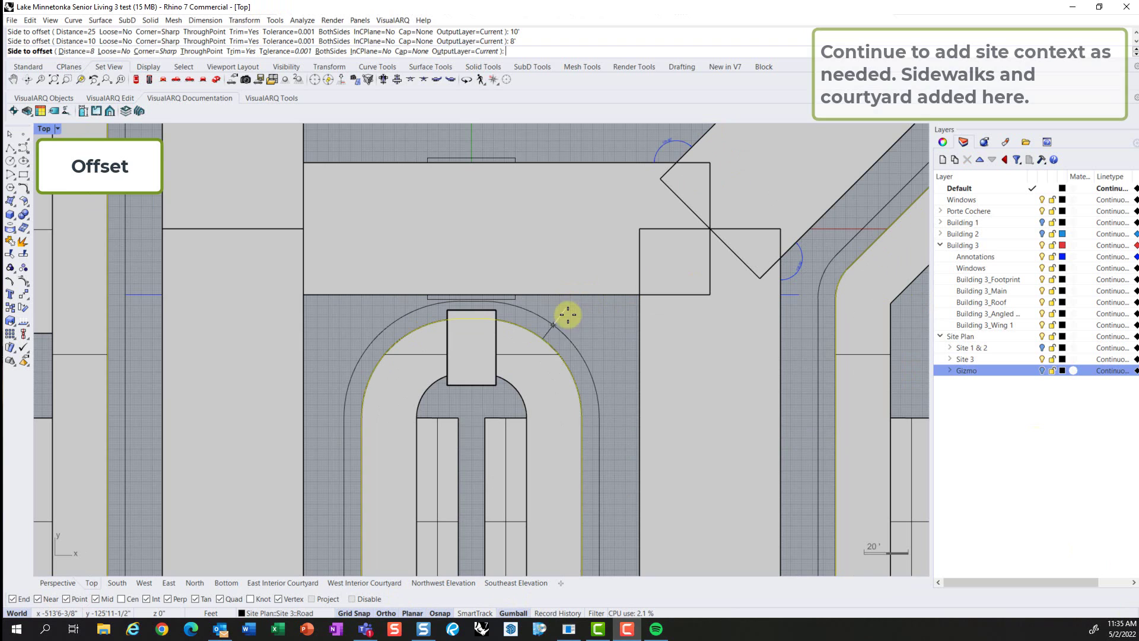
# Step: Undo the trial 8' offset and offset the inner road edge curve toward the buildings by 5' twice for the sidewalk edges
pyautogui.click(526, 289)
pyautogui.hotkey('ctrl', 'z')
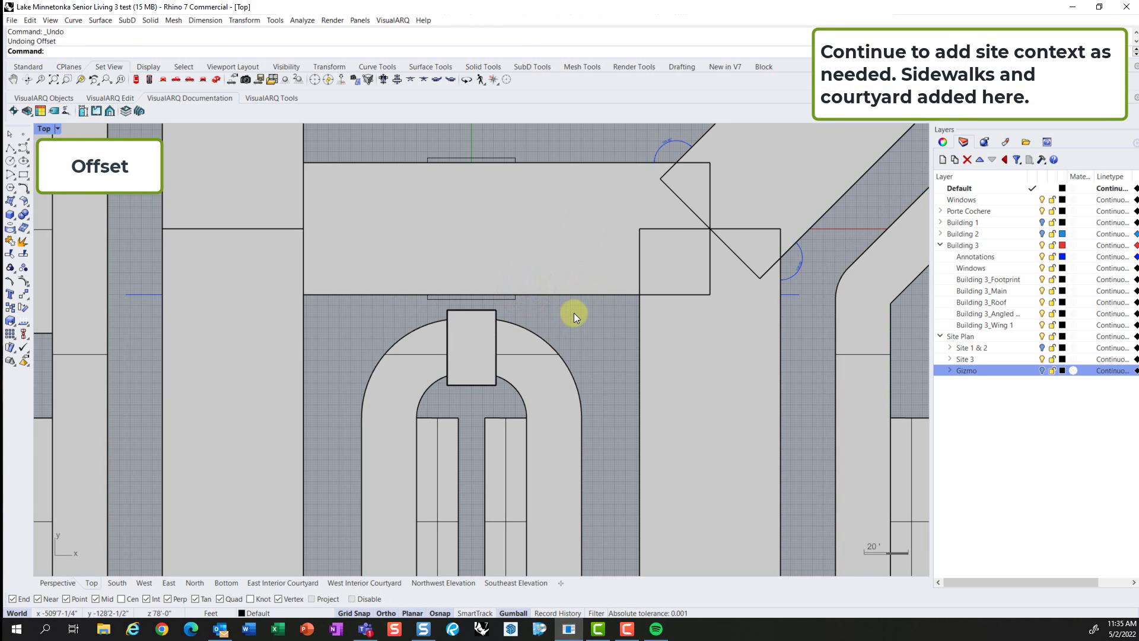
pyautogui.press('Return')
pyautogui.click(562, 332)
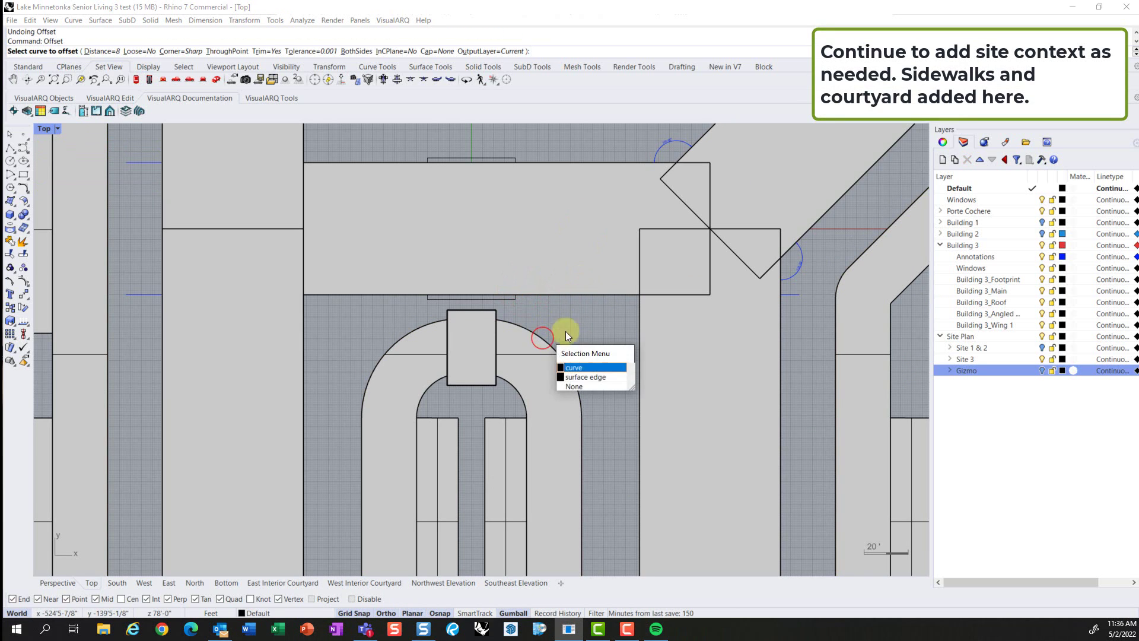
pyautogui.click(570, 368)
pyautogui.write("5'")
pyautogui.press('Return')
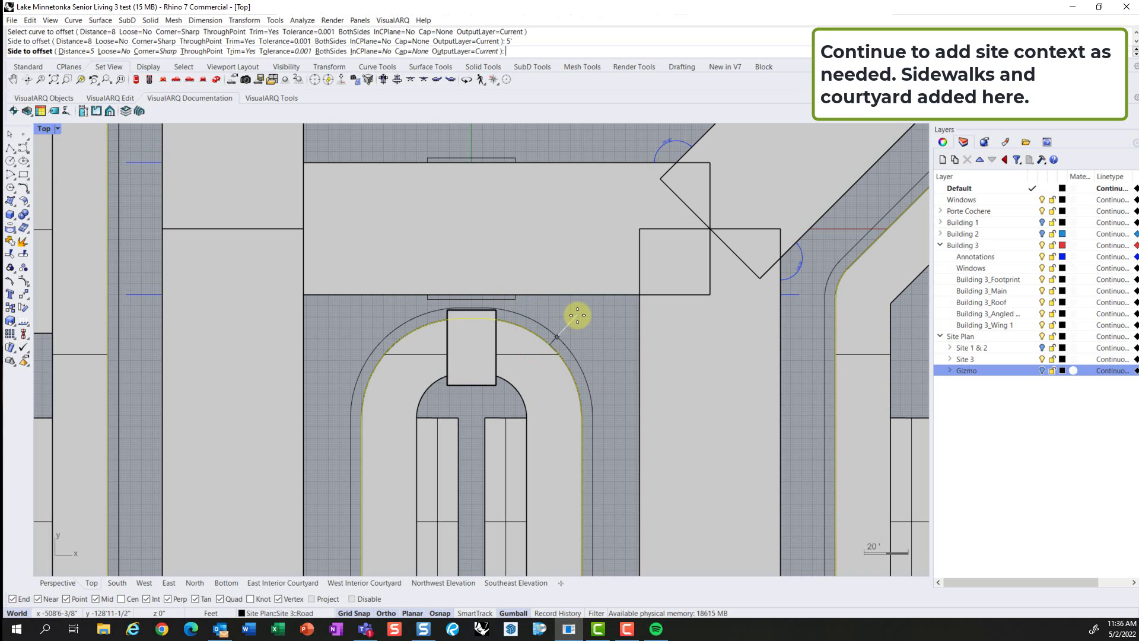
pyautogui.click(586, 323)
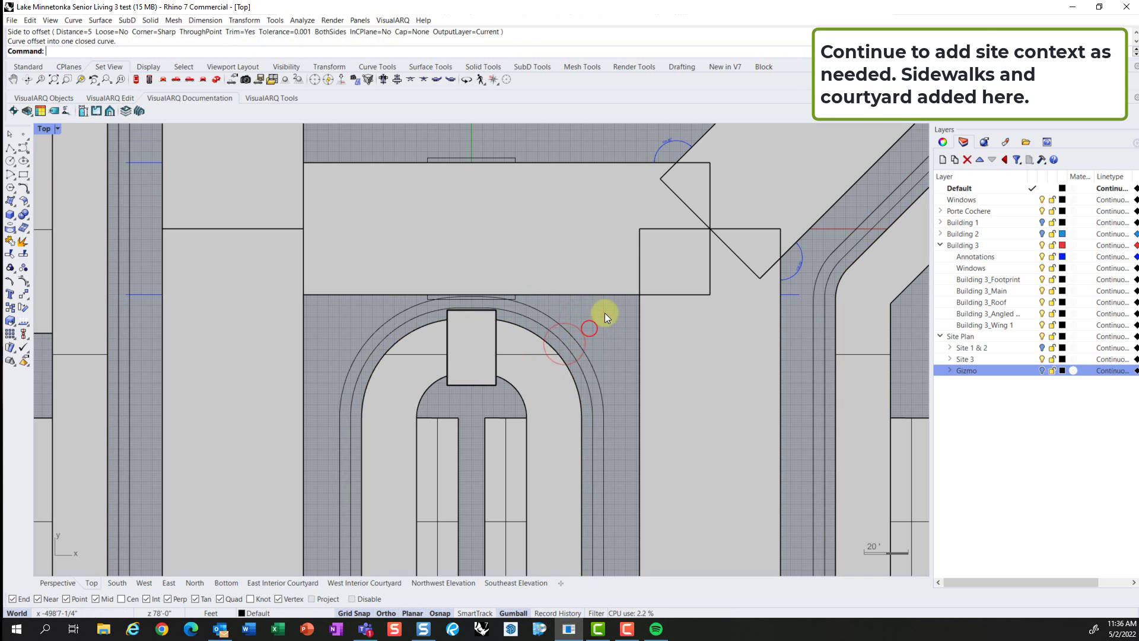
# Step: Build a planar sidewalk surface between the two offset curves with PlanarSrf
pyautogui.scroll(-1, 606, 332)
pyautogui.moveTo(607, 332); pyautogui.dragTo(595, 289, button='right')
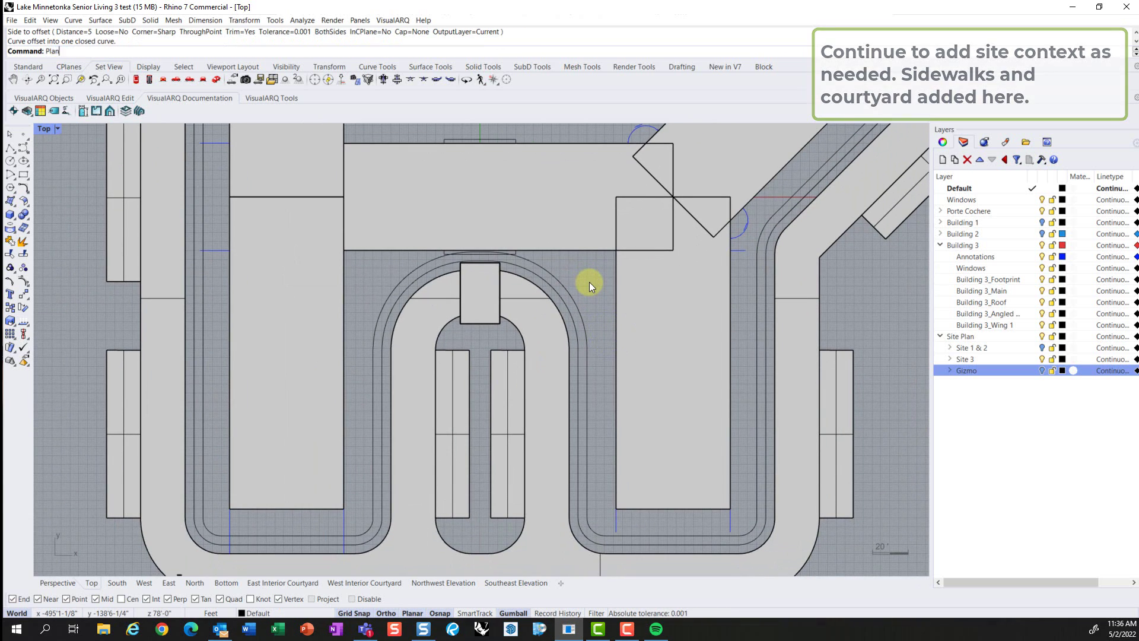
pyautogui.write('PlanarSrf')
pyautogui.press('Return')
pyautogui.scroll(4, 590, 285)
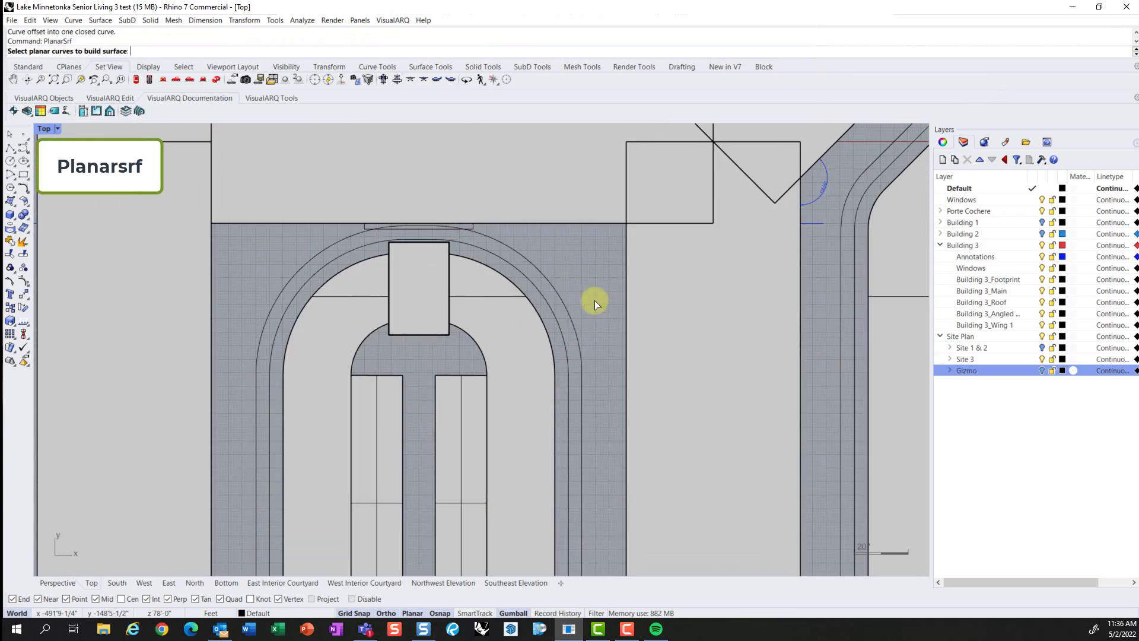
pyautogui.click(521, 323)
pyautogui.press('Return')
pyautogui.scroll(-6, 557, 271)
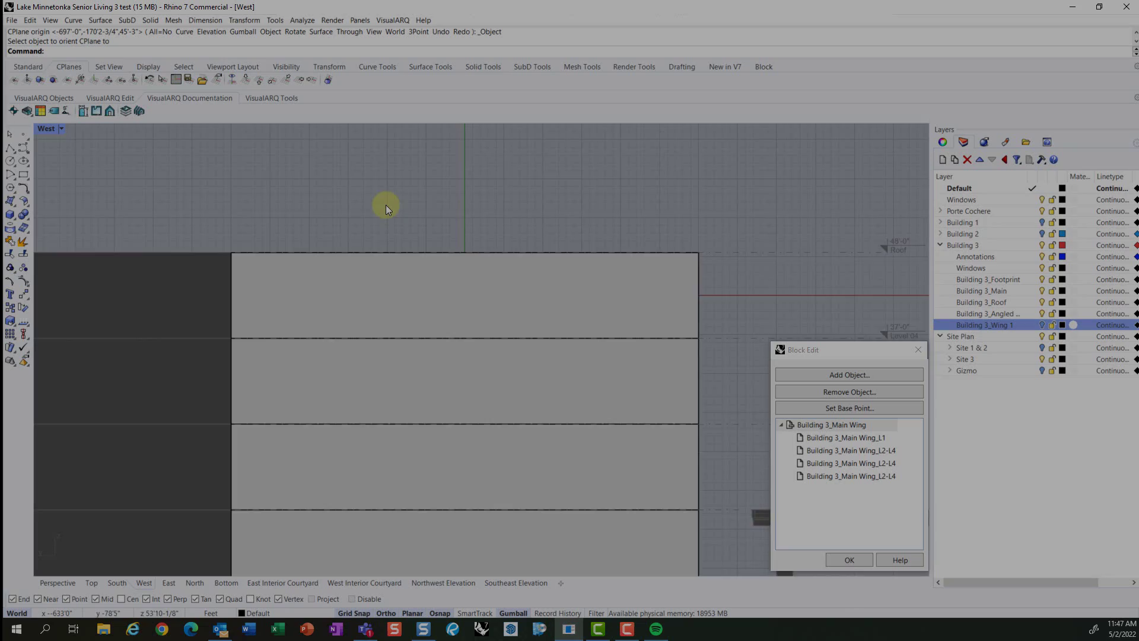
# Step: Set the construction plane's elevation at the center of the main wing's top-floor west face
pyautogui.scroll(-4, 401, 198)
pyautogui.scroll(3, 442, 246)
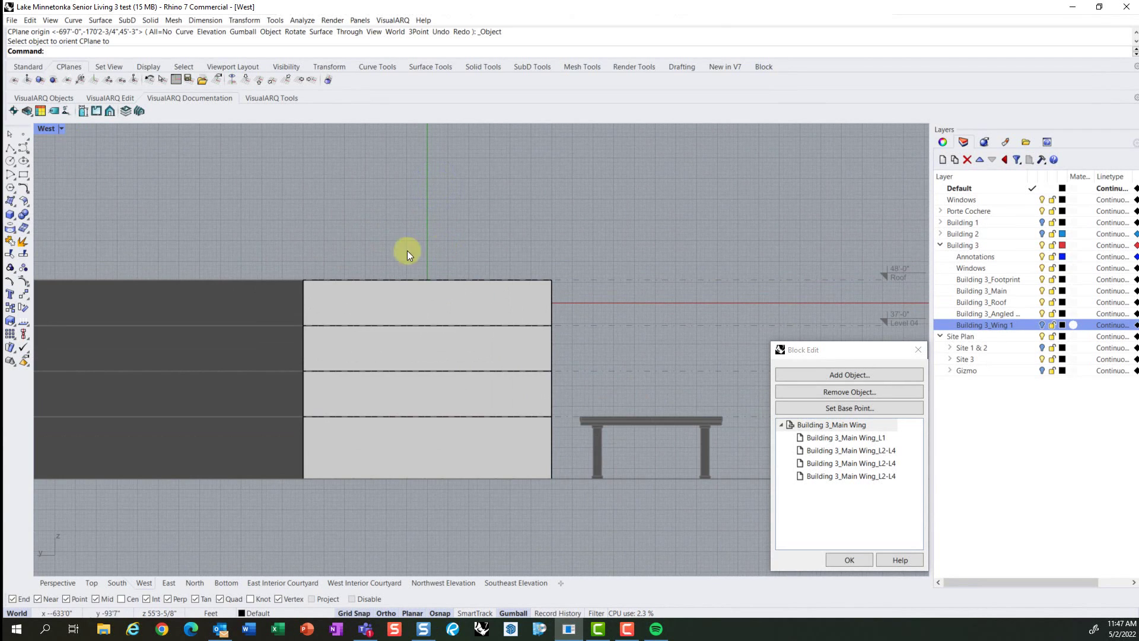
pyautogui.click(27, 78)
pyautogui.click(428, 302)
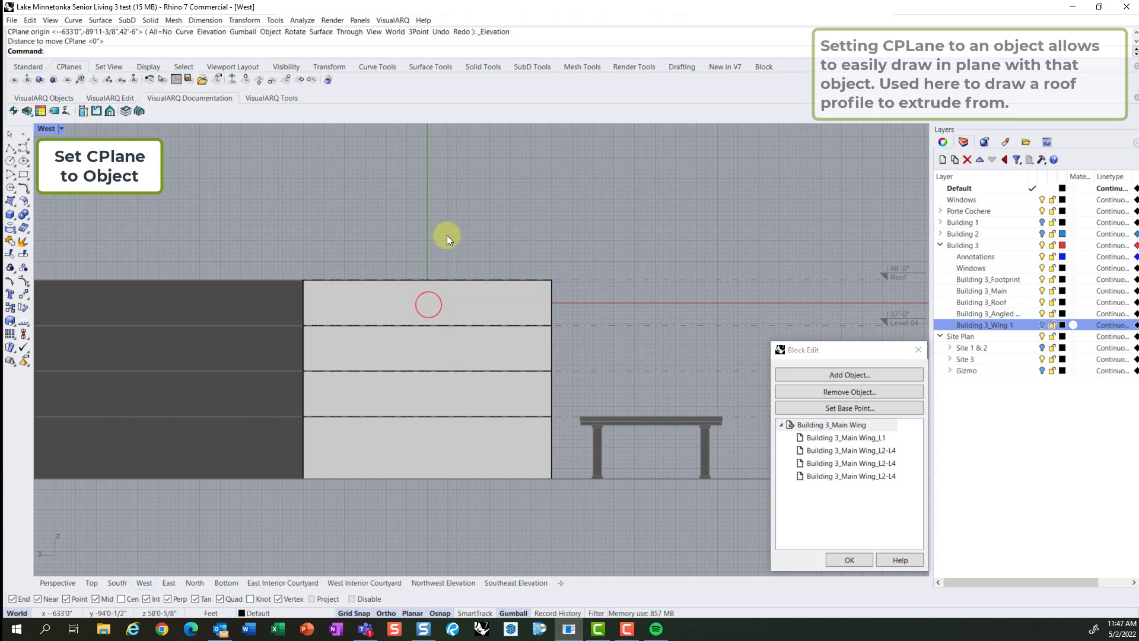
pyautogui.click(533, 220)
# Step: Draw a half-gable polyline from the roof edge's midpoint to 2' past the south wall and up to a centered ridge about 14'-6" high
pyautogui.moveTo(500, 220); pyautogui.dragTo(500, 233, button='right')
pyautogui.write('pol')
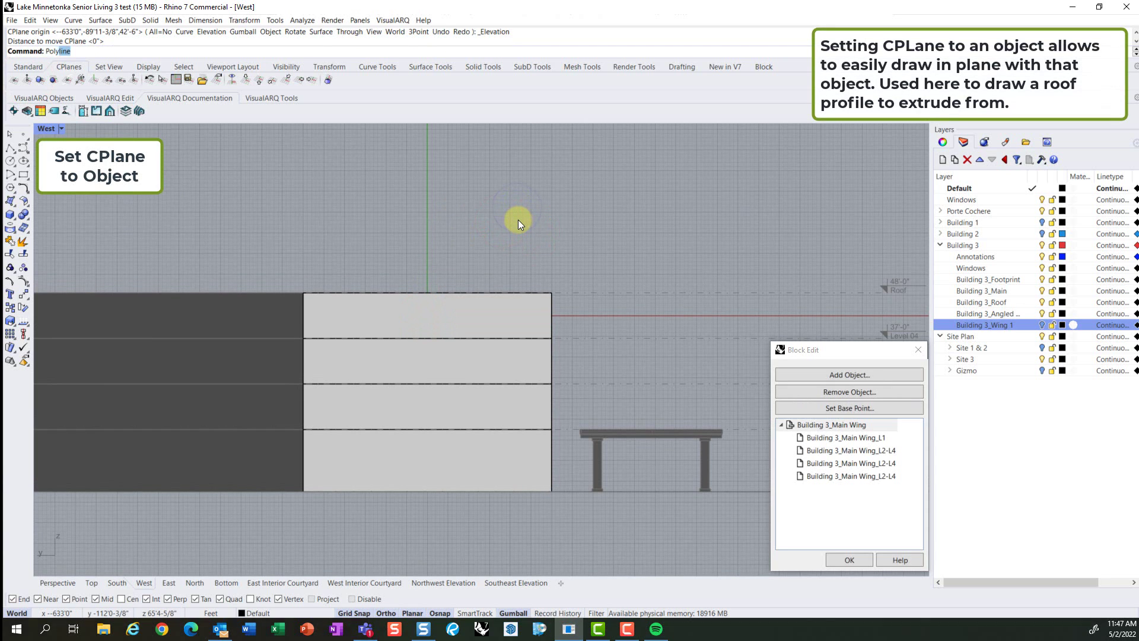
pyautogui.press('Return')
pyautogui.click(424, 297)
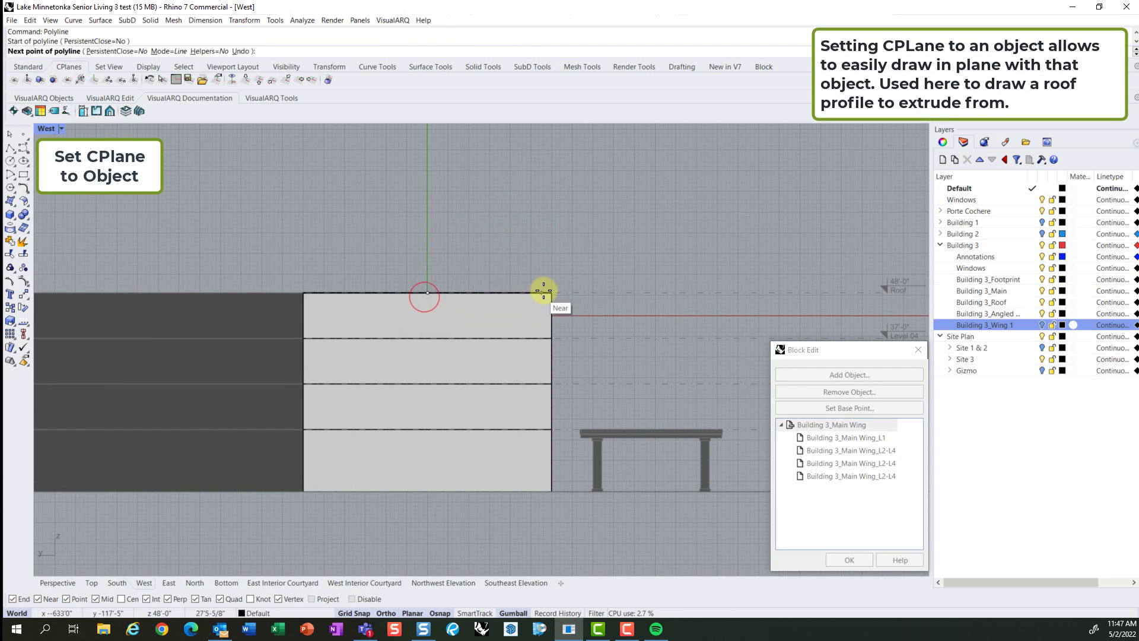
pyautogui.scroll(6, 558, 291)
pyautogui.click(575, 293)
pyautogui.scroll(-3, 575, 294)
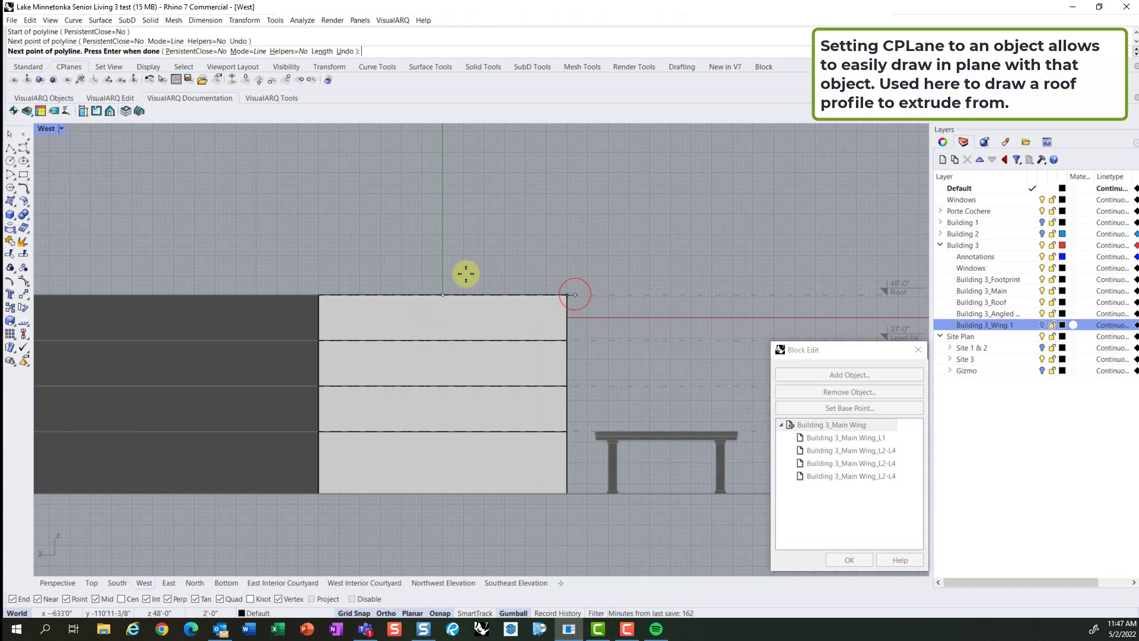
pyautogui.scroll(3, 451, 255)
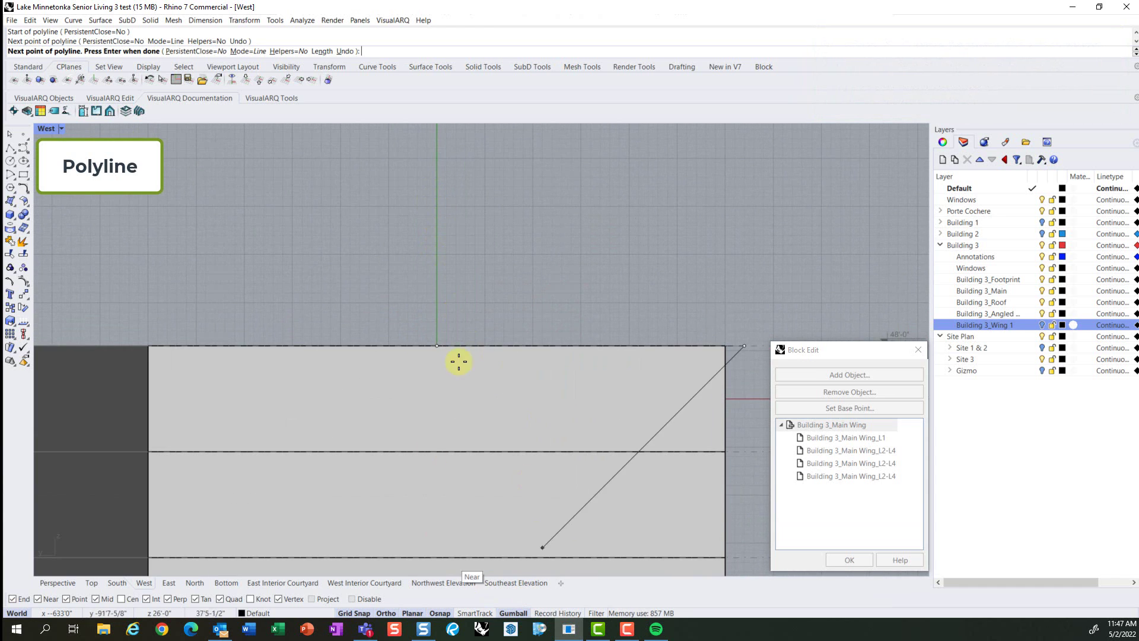
pyautogui.scroll(-2, 449, 234)
pyautogui.click(389, 613)
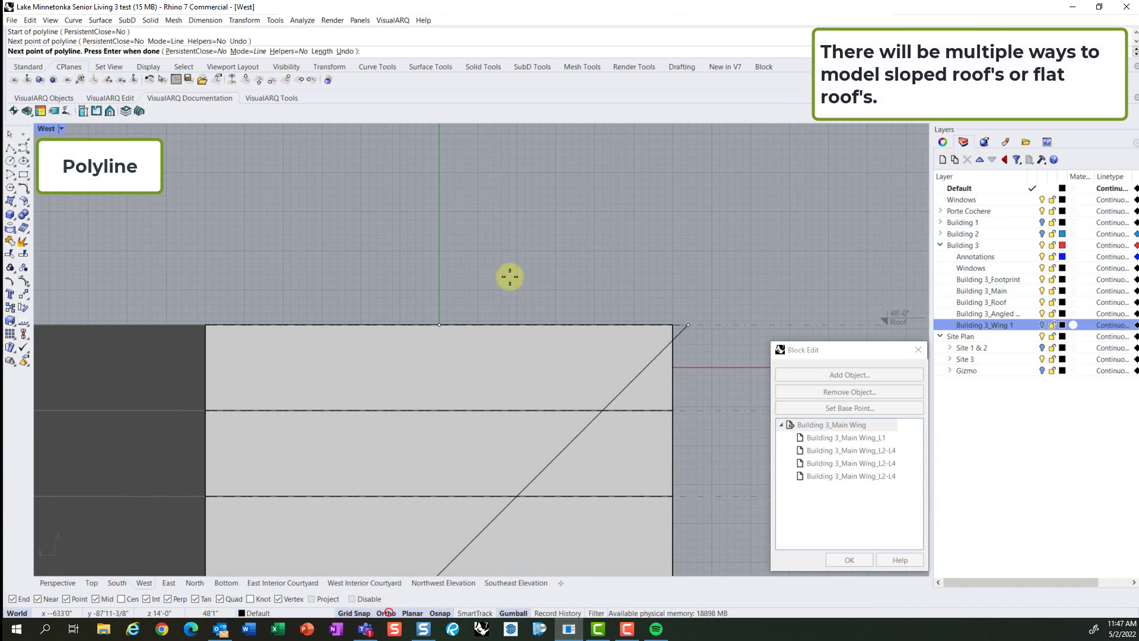
pyautogui.click(438, 209)
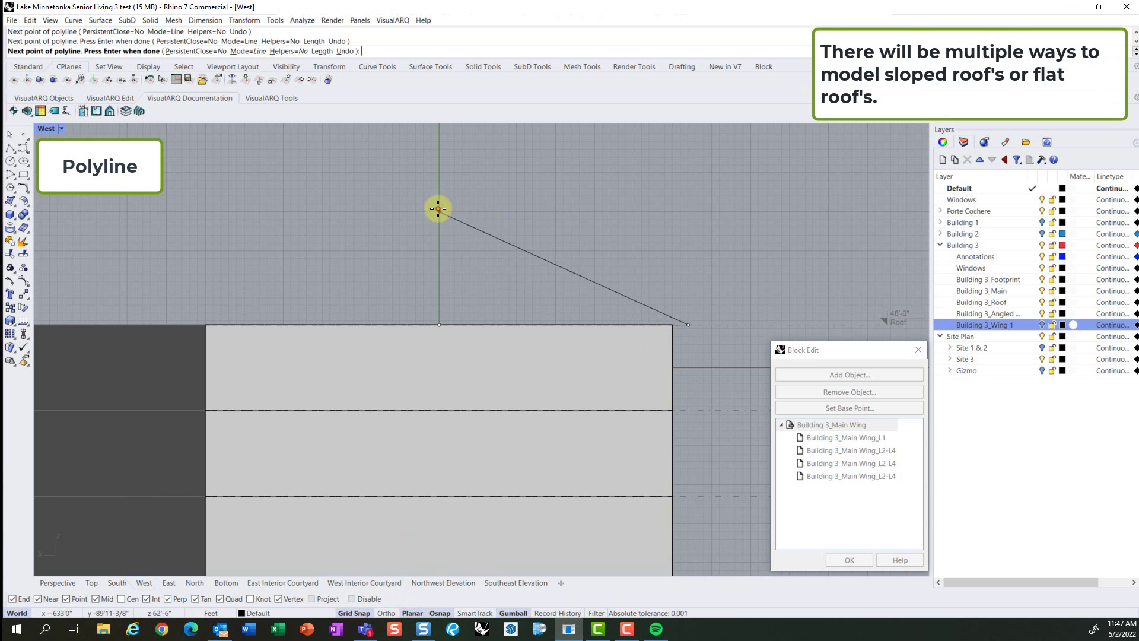
pyautogui.press('Return')
# Step: Mirror the half-gable polyline about the main wing's vertical centerline and join both halves into one closed profile
pyautogui.click(689, 321)
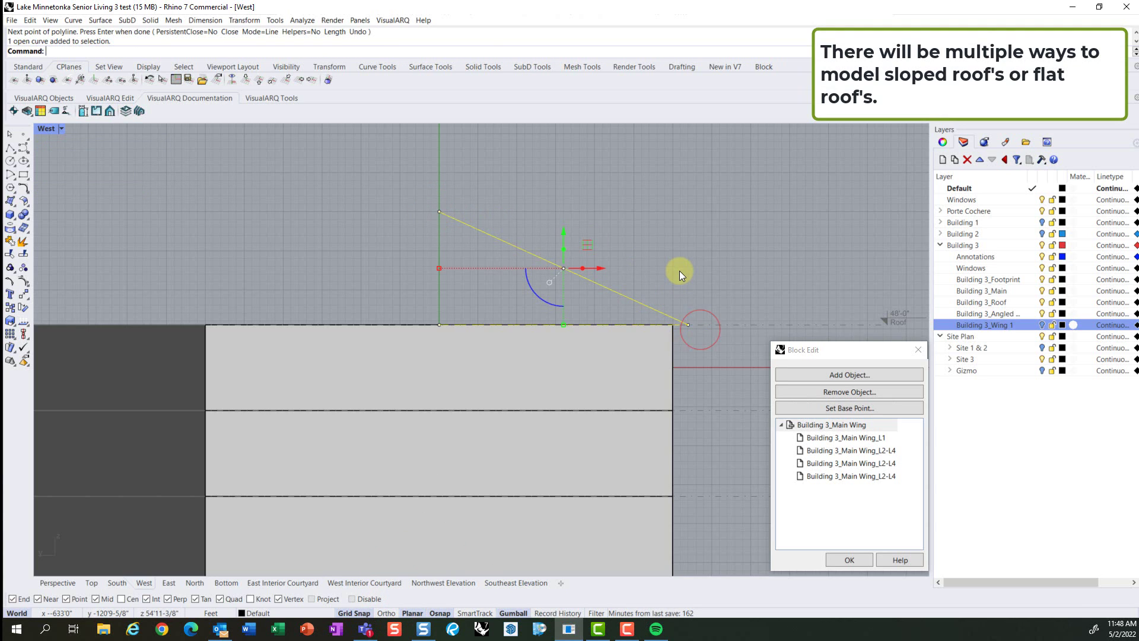
pyautogui.write('mirror')
pyautogui.press('Return')
pyautogui.click(439, 325)
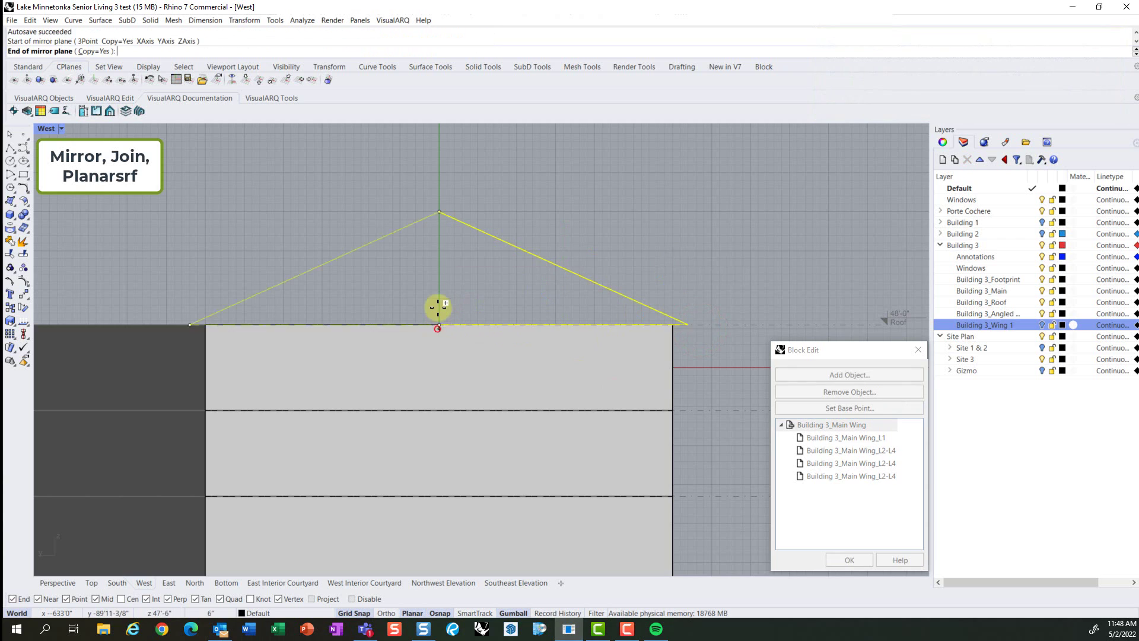
pyautogui.click(438, 280)
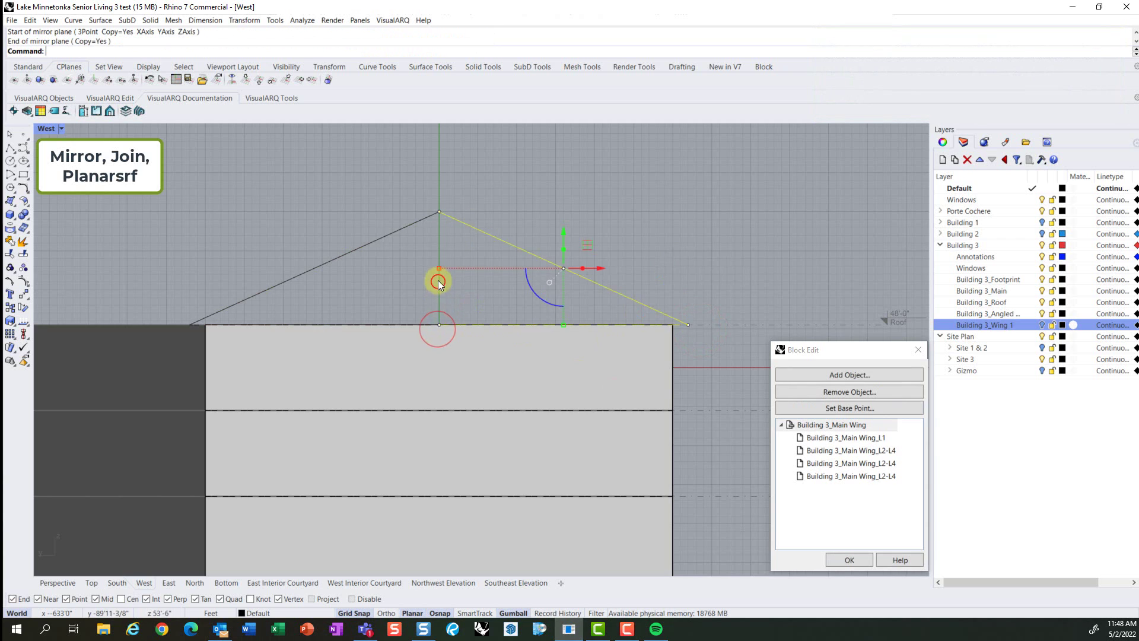
pyautogui.hotkey('ctrl', 'j')
pyautogui.click(554, 193)
# Step: Fill the closed gable profile with a planar surface
pyautogui.moveTo(590, 252); pyautogui.dragTo(401, 205)
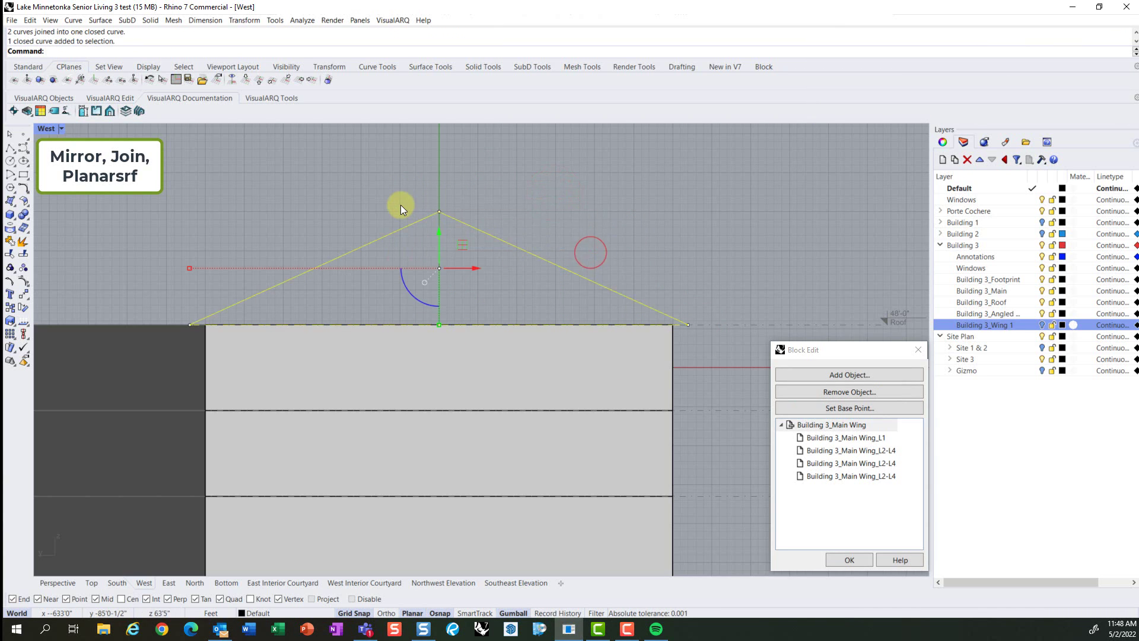
pyautogui.write('planarsrf')
pyautogui.rightClick(610, 202)
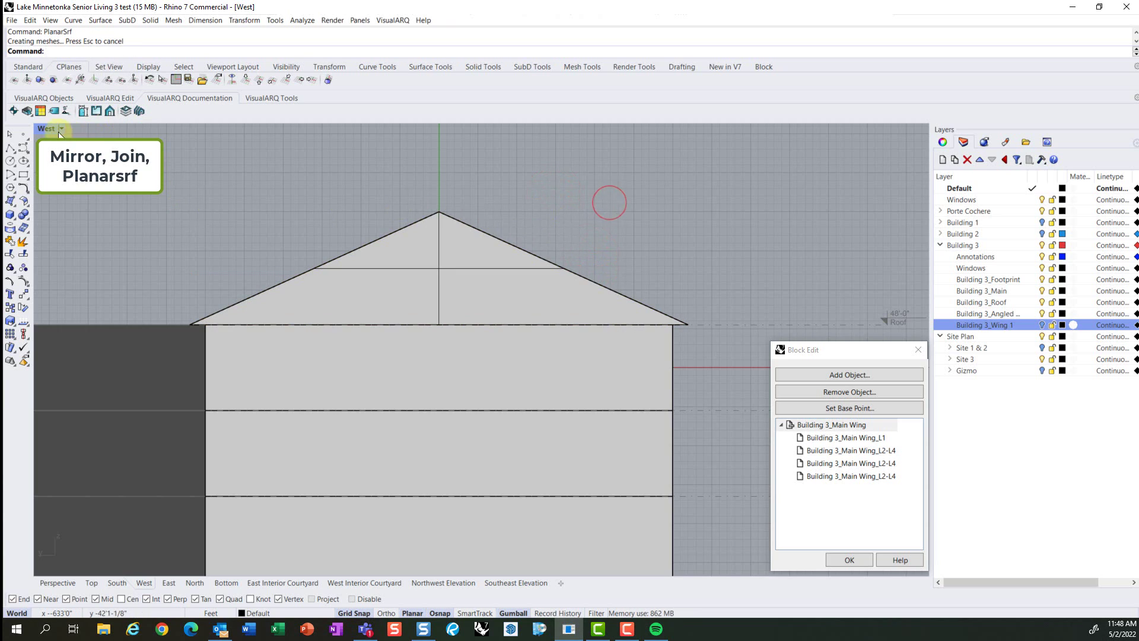
# Step: Extrude the gable surface into a solid roof running the full length of the main wing to its east end
pyautogui.click(91, 583)
pyautogui.scroll(3, 353, 216)
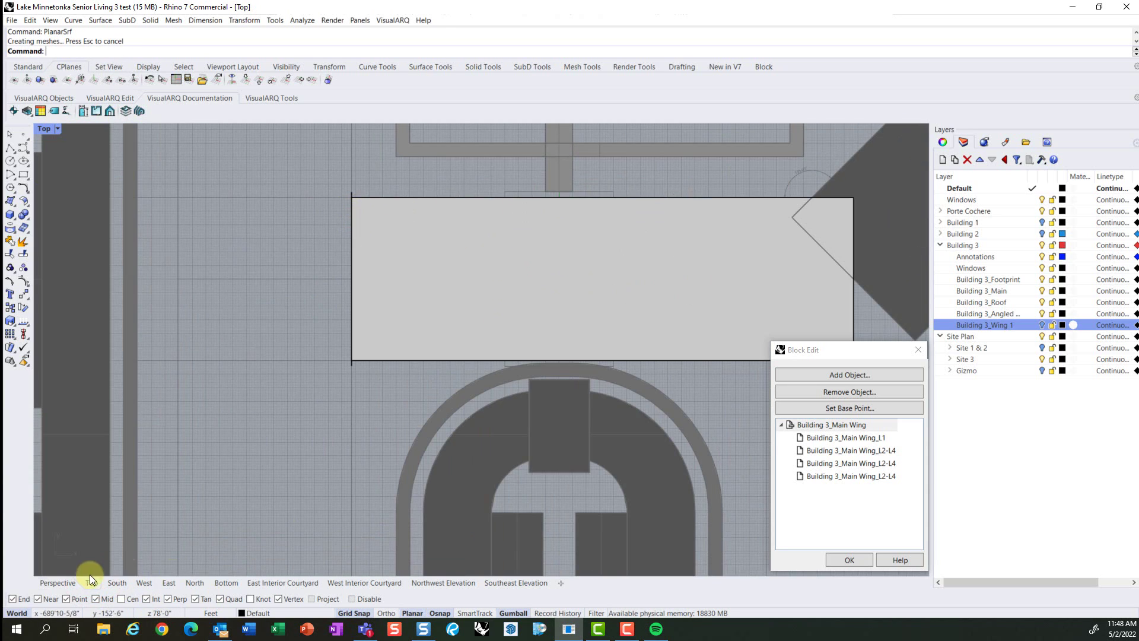
pyautogui.click(57, 583)
pyautogui.scroll(-6, 557, 183)
pyautogui.moveTo(585, 191); pyautogui.dragTo(519, 302, button='right')
pyautogui.scroll(6, 399, 294)
pyautogui.moveTo(624, 307); pyautogui.dragTo(533, 307, button='right')
pyautogui.scroll(3, 399, 294)
pyautogui.click(517, 296)
pyautogui.moveTo(705, 256); pyautogui.dragTo(673, 299, button='right')
pyautogui.write('Extrudsrf')
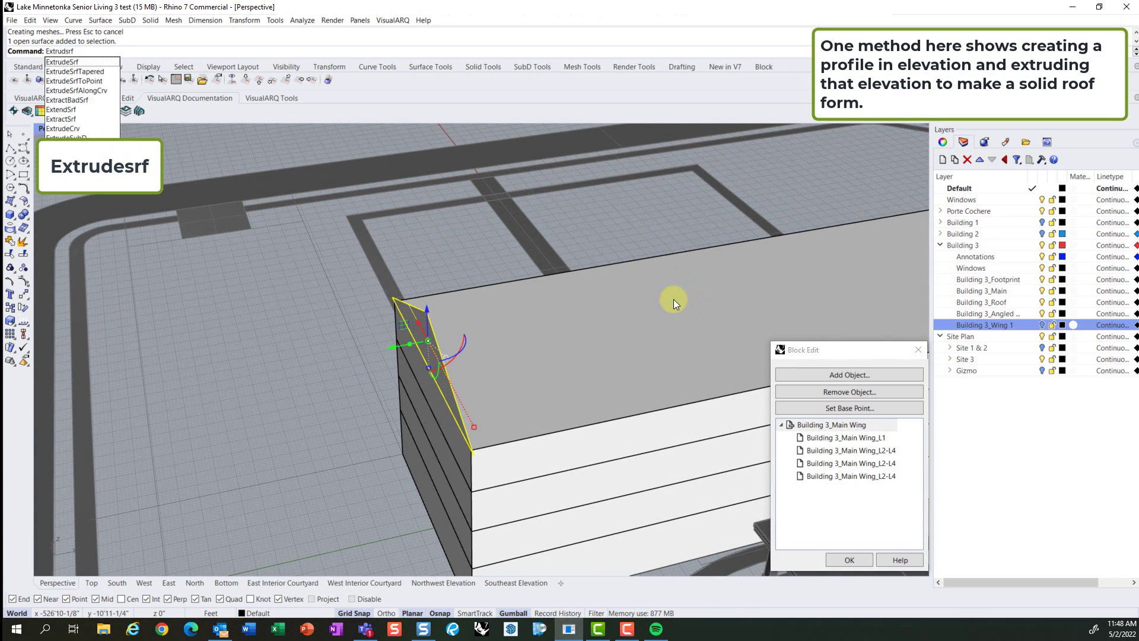
pyautogui.press('Return')
pyautogui.click(118, 583)
pyautogui.scroll(3, 582, 280)
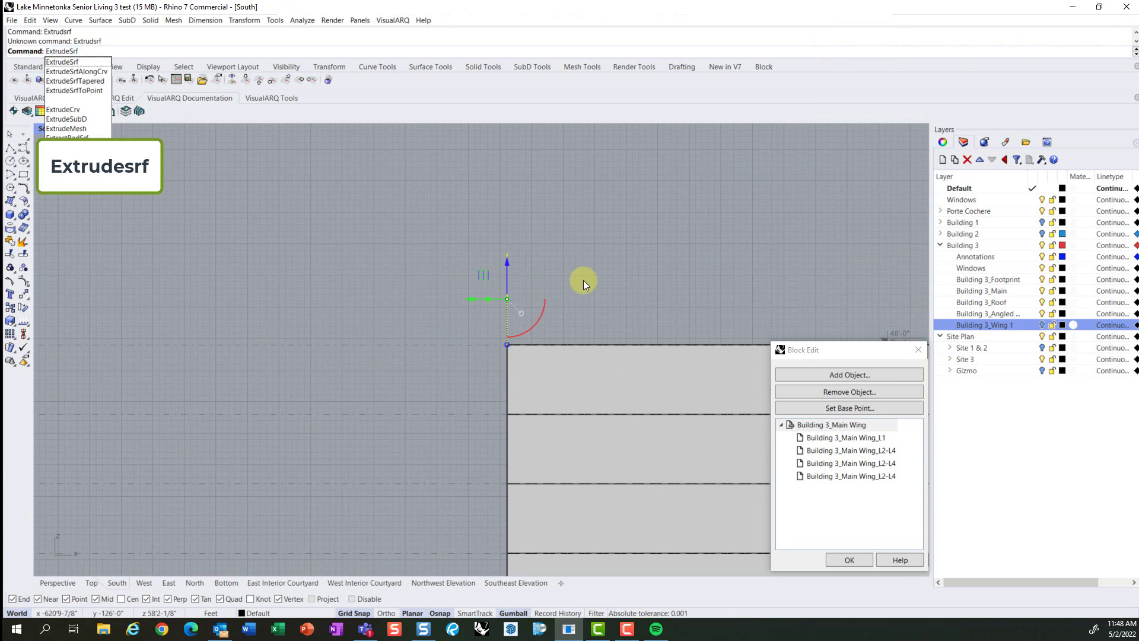
pyautogui.press('Return')
pyautogui.scroll(-4, 658, 287)
pyautogui.moveTo(724, 269); pyautogui.dragTo(308, 261, button='right')
pyautogui.moveTo(691, 253); pyautogui.dragTo(336, 241, button='right')
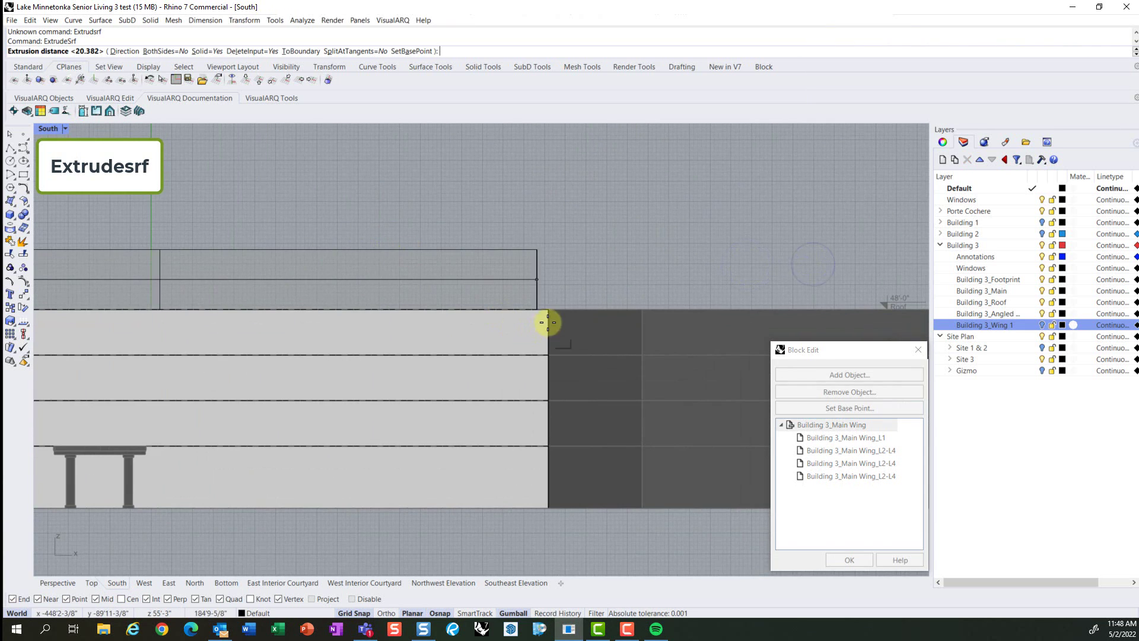
pyautogui.click(597, 216)
# Step: Assign the extruded main-wing roof solid to the Building 3_Roof layer
pyautogui.click(70, 583)
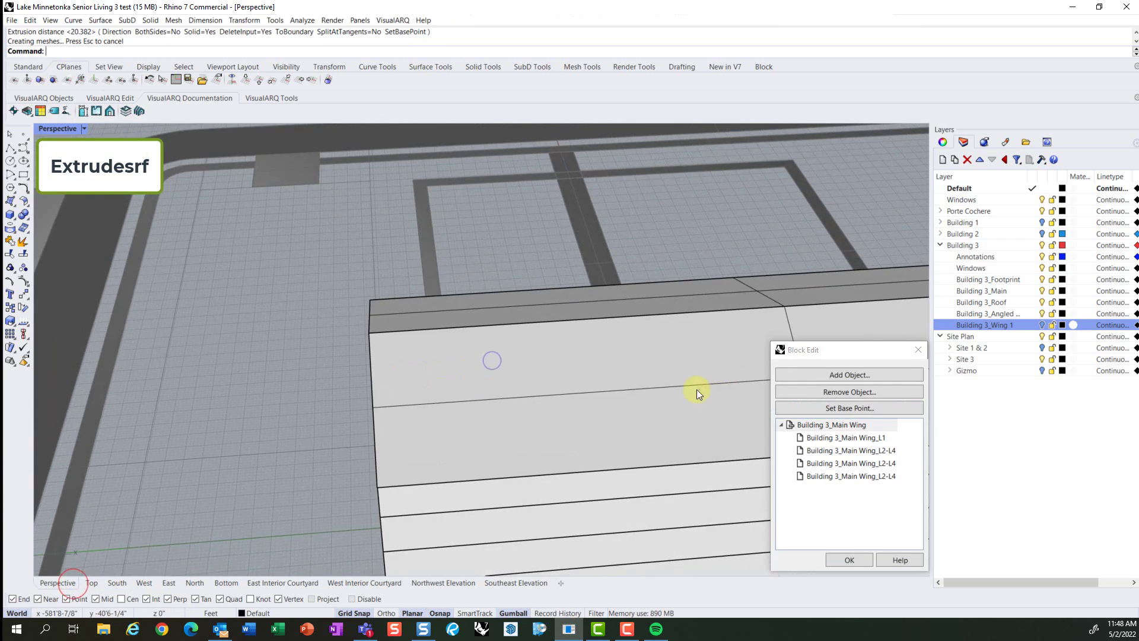
pyautogui.scroll(-6, 697, 392)
pyautogui.moveTo(695, 389); pyautogui.dragTo(422, 267, button='right')
pyautogui.scroll(4, 422, 267)
pyautogui.click(435, 263)
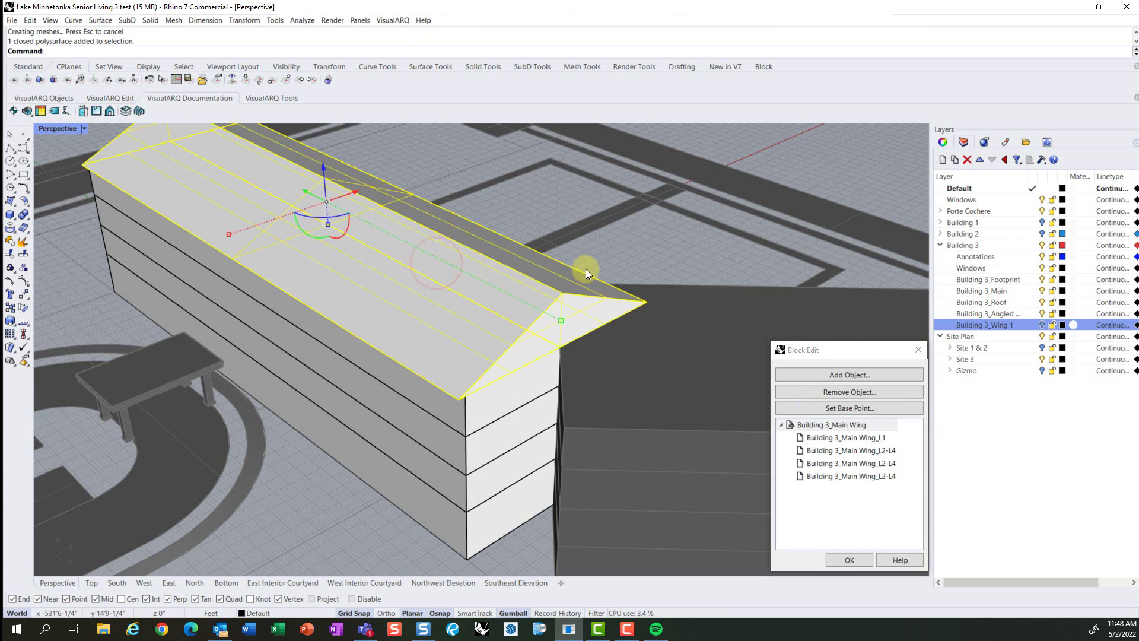
pyautogui.click(944, 142)
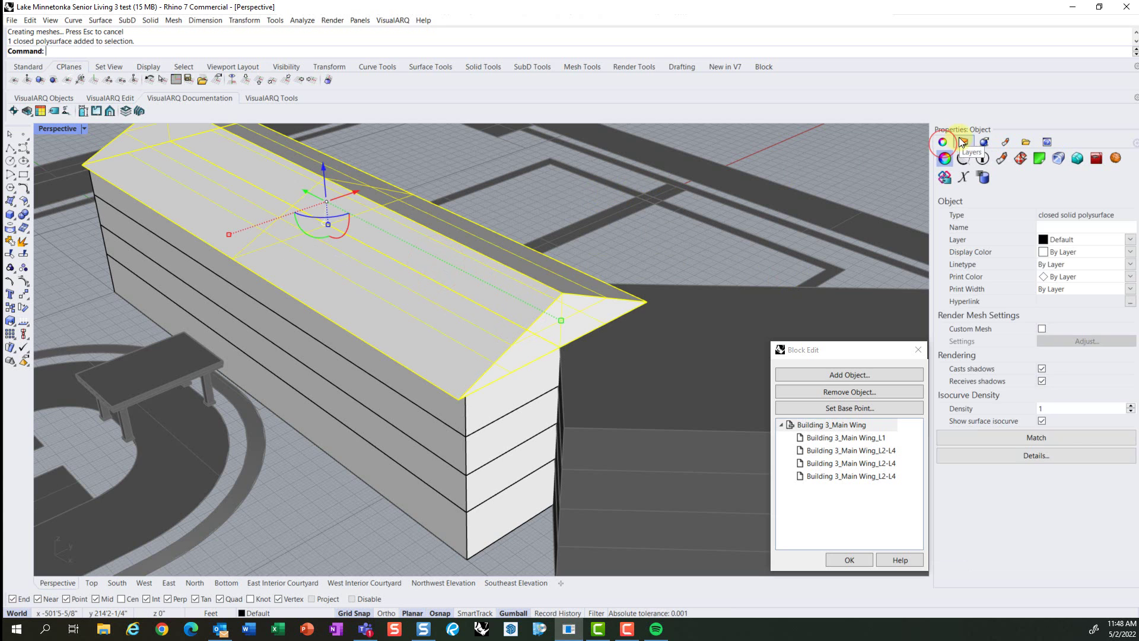
pyautogui.click(1128, 239)
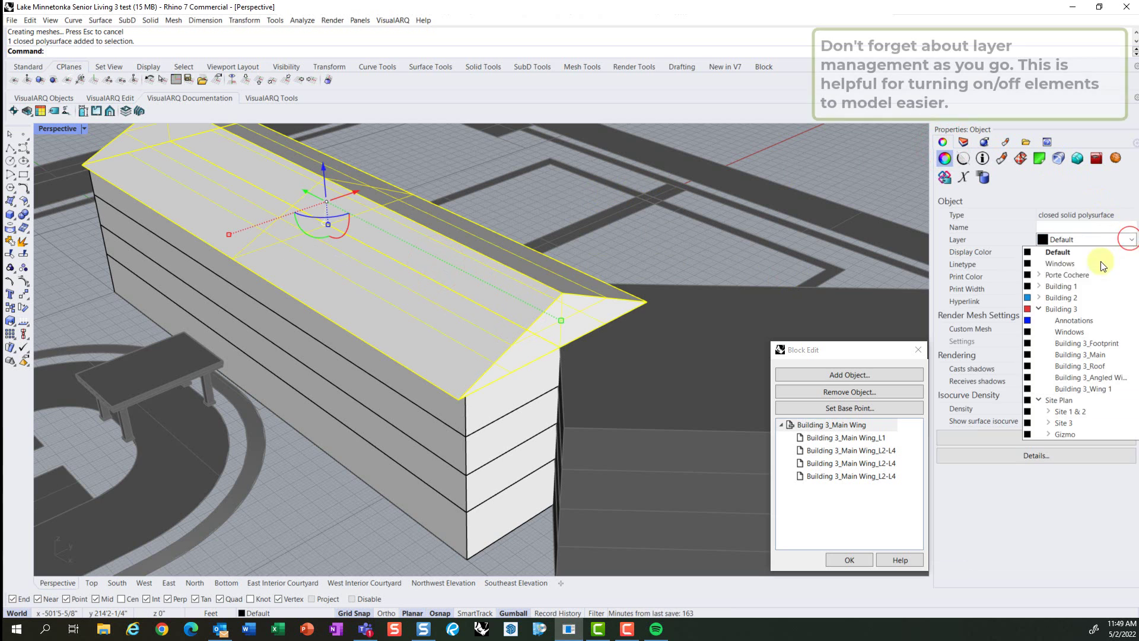
pyautogui.click(1095, 365)
pyautogui.click(763, 146)
# Step: Finish editing the Building 3_Main Wing block and turn on the Building 3_Wing 1 layer
pyautogui.moveTo(492, 215); pyautogui.dragTo(561, 263, button='right')
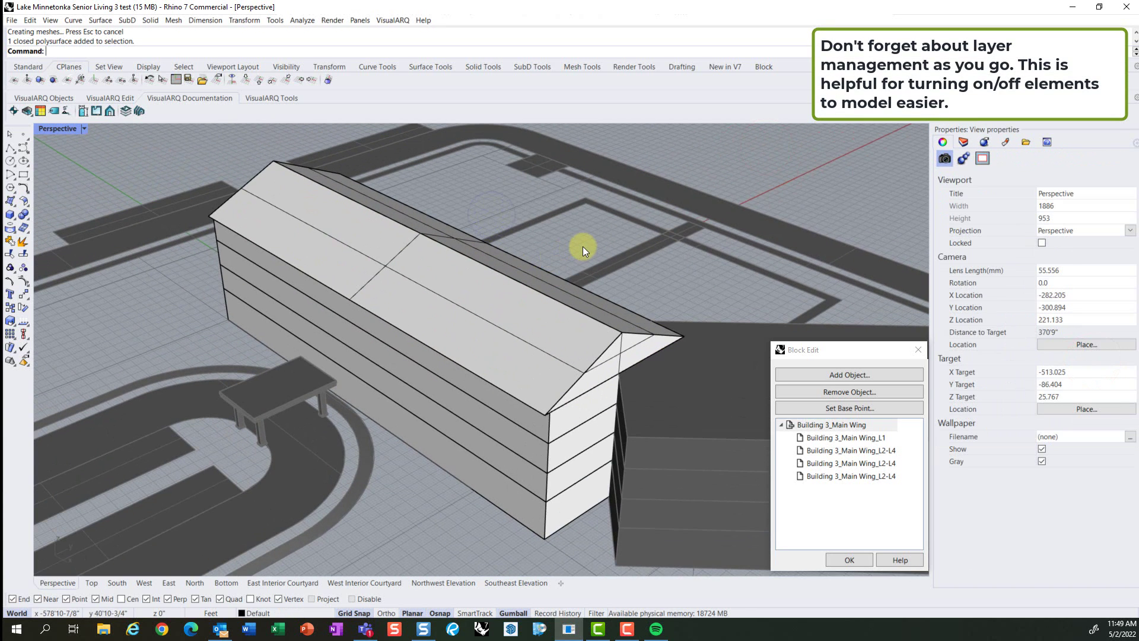
pyautogui.click(859, 559)
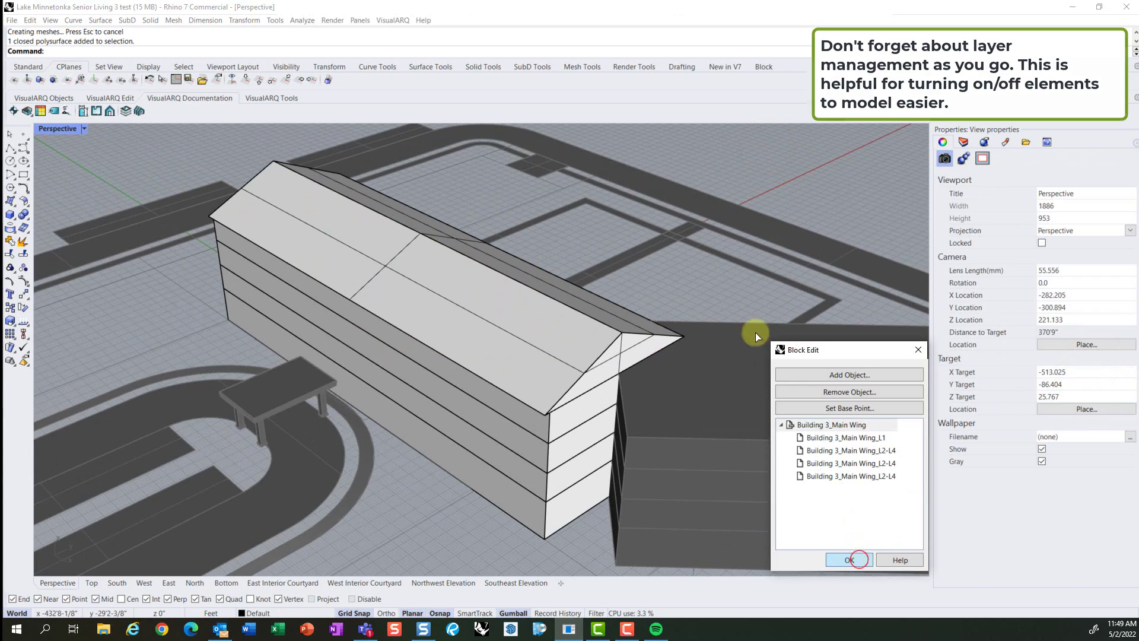
pyautogui.scroll(-9, 462, 294)
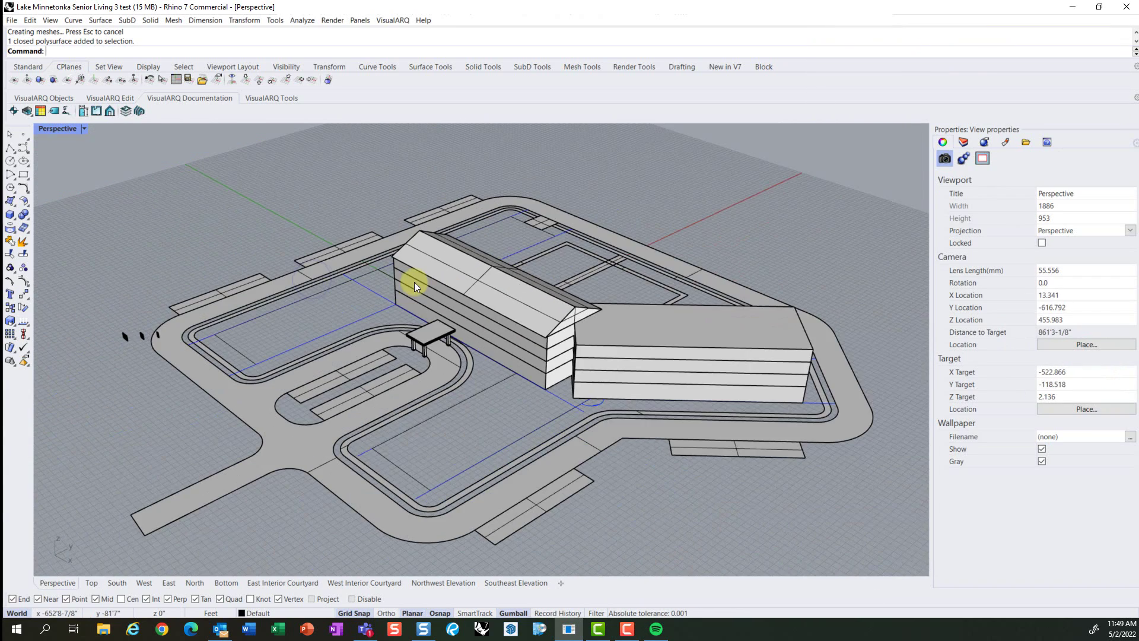
pyautogui.click(964, 143)
pyautogui.click(1041, 325)
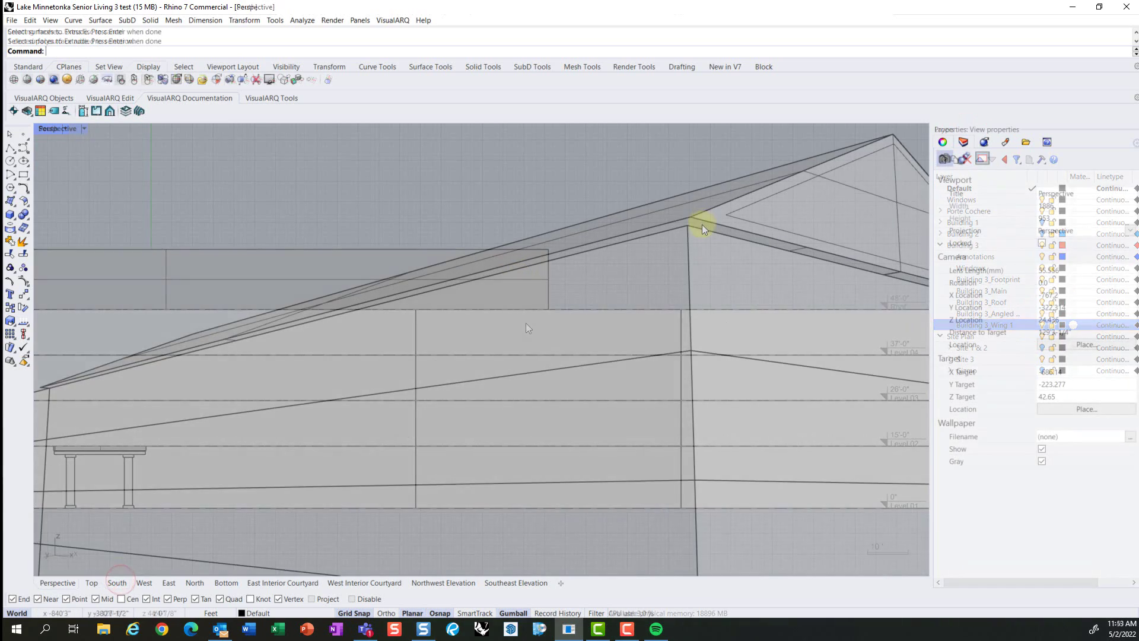
pyautogui.click(702, 225)
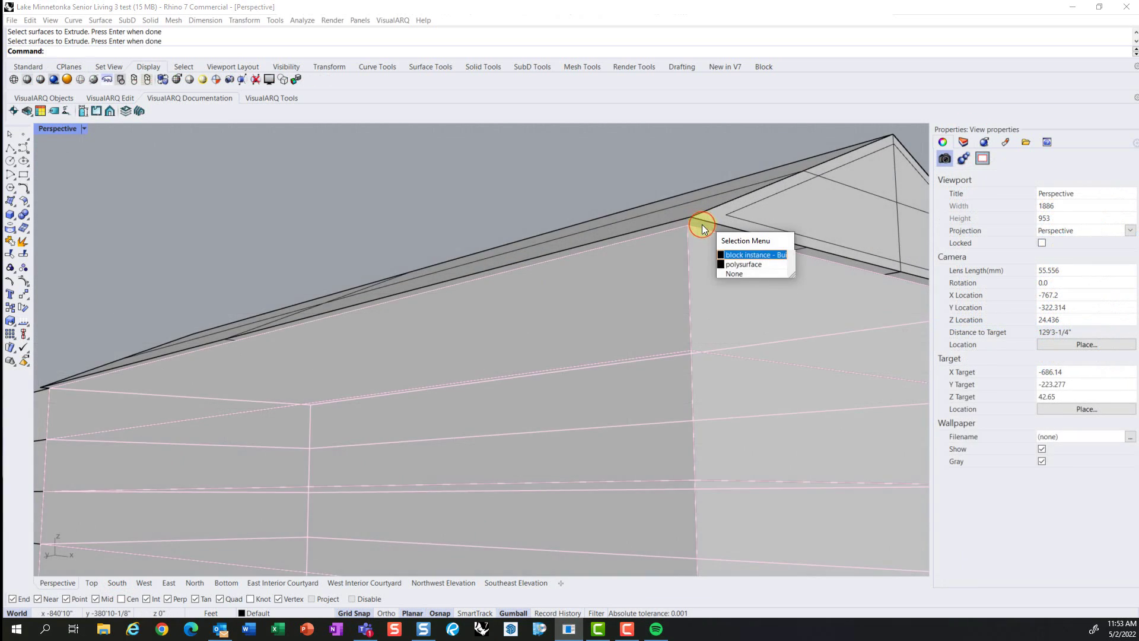
pyautogui.click(746, 264)
pyautogui.moveTo(592, 308); pyautogui.dragTo(693, 327, button='right')
pyautogui.click(628, 204)
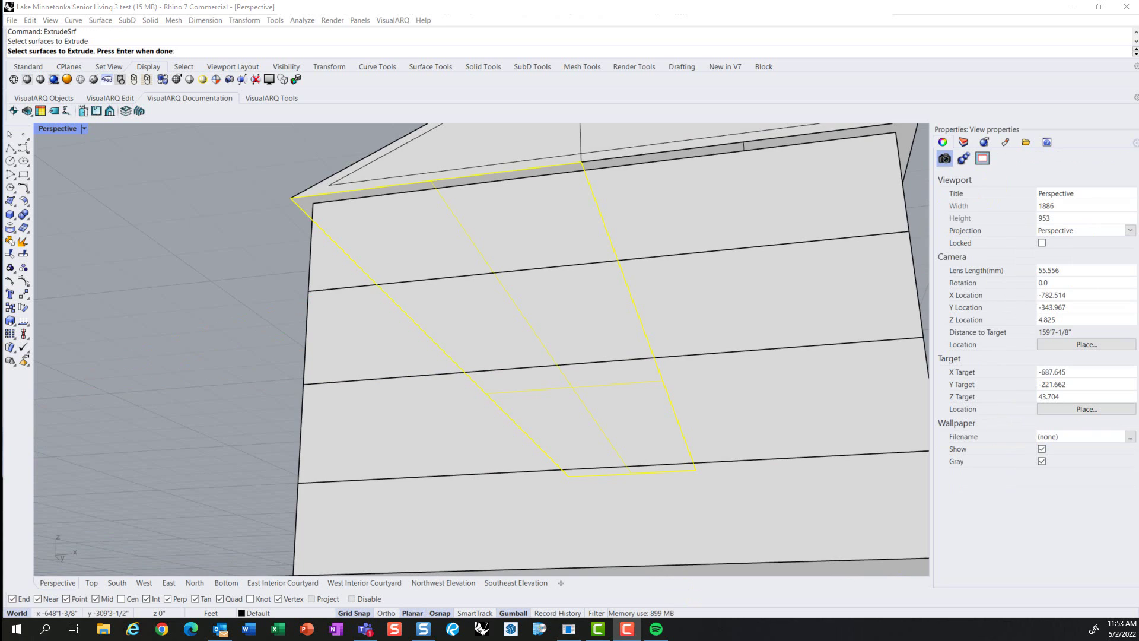
pyautogui.keyDown('shift'); pyautogui.moveTo(712, 185); pyautogui.dragTo(677, 216, button='right'); pyautogui.keyUp('shift')
pyautogui.press('Escape')
# Step: Extrude both underside surfaces of the wing's gable roof 1' as a solid to form the fascia board
pyautogui.moveTo(521, 256); pyautogui.dragTo(561, 278, button='right')
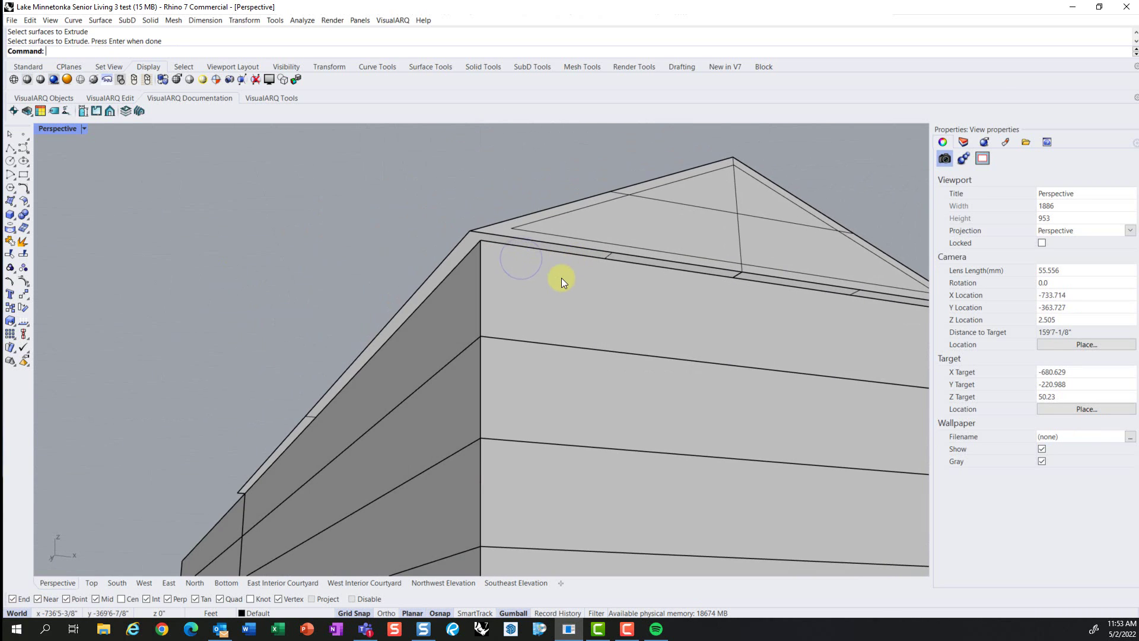
pyautogui.write('Extrudesrf')
pyautogui.press('Return')
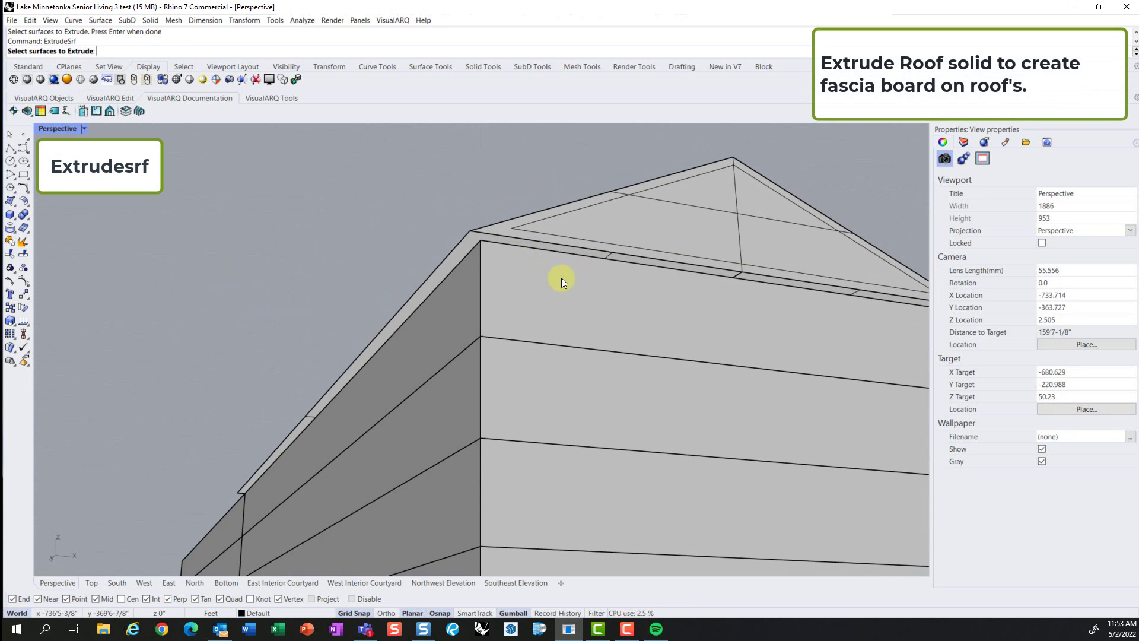
pyautogui.click(226, 583)
pyautogui.scroll(8, 386, 262)
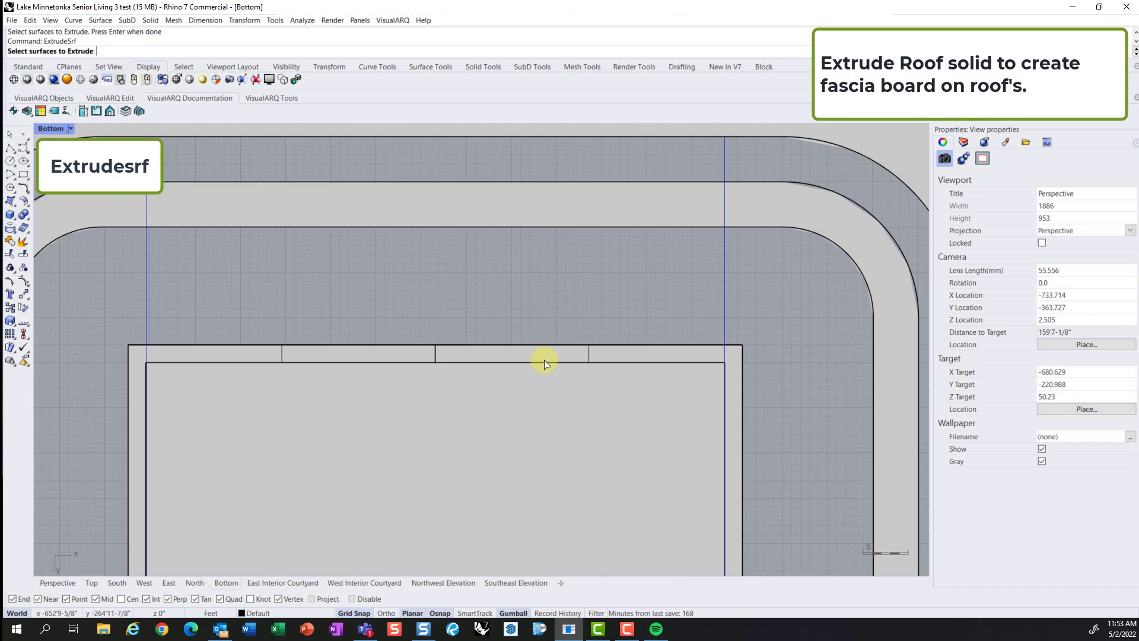
pyautogui.click(552, 352)
pyautogui.click(279, 352)
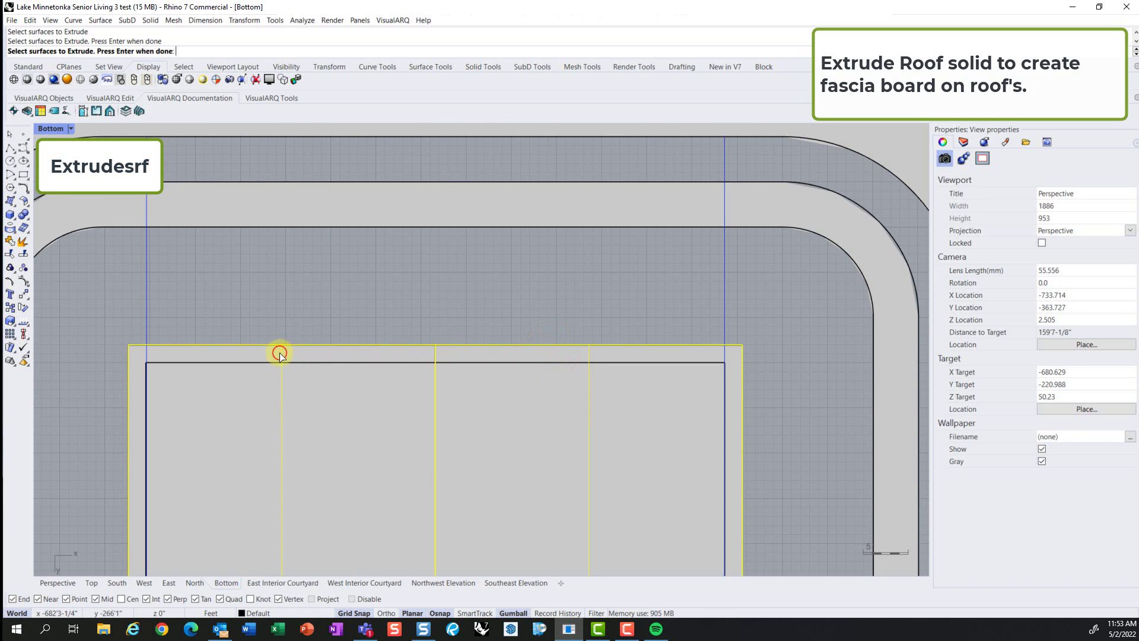
pyautogui.click(144, 582)
pyautogui.scroll(3, 526, 386)
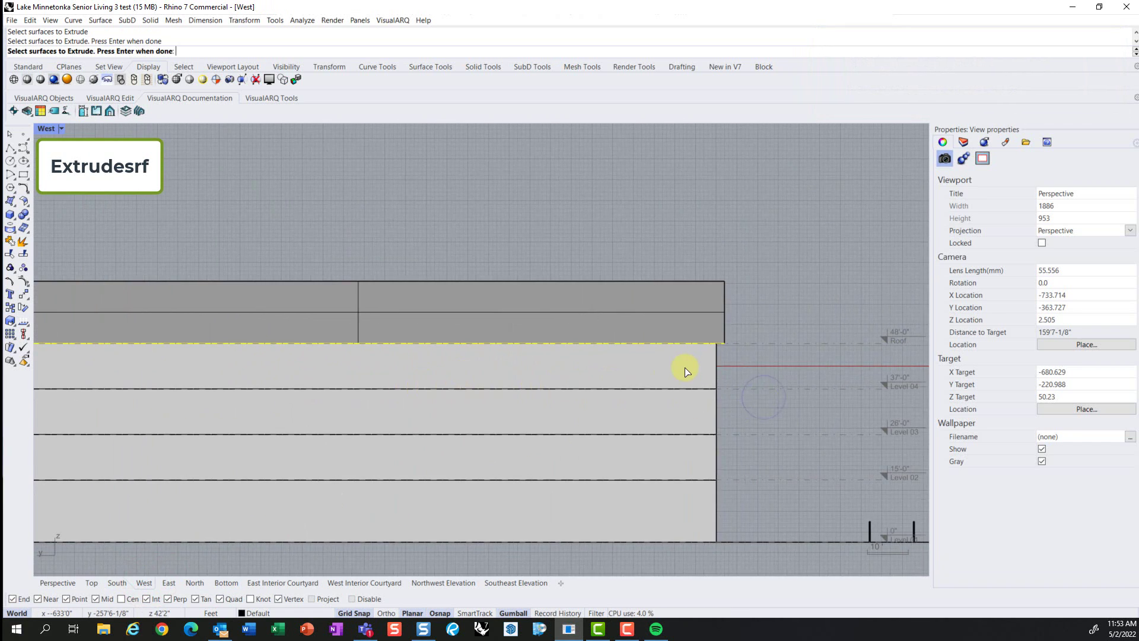
pyautogui.press('Return')
pyautogui.write("1'")
pyautogui.press('Return')
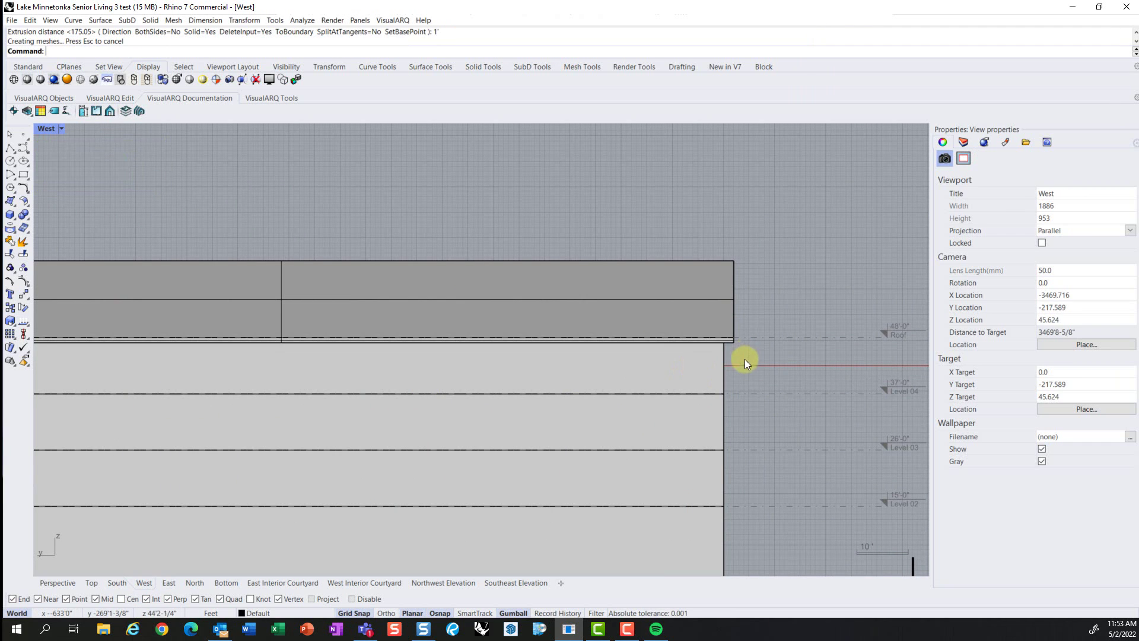
pyautogui.scroll(-3, 454, 398)
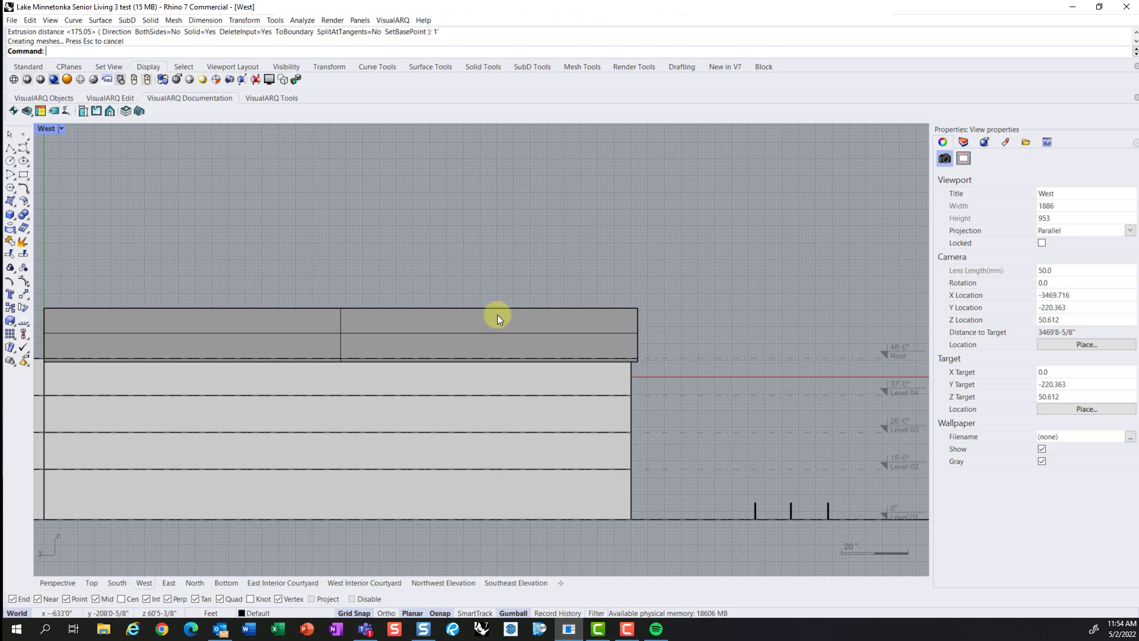
pyautogui.click(117, 583)
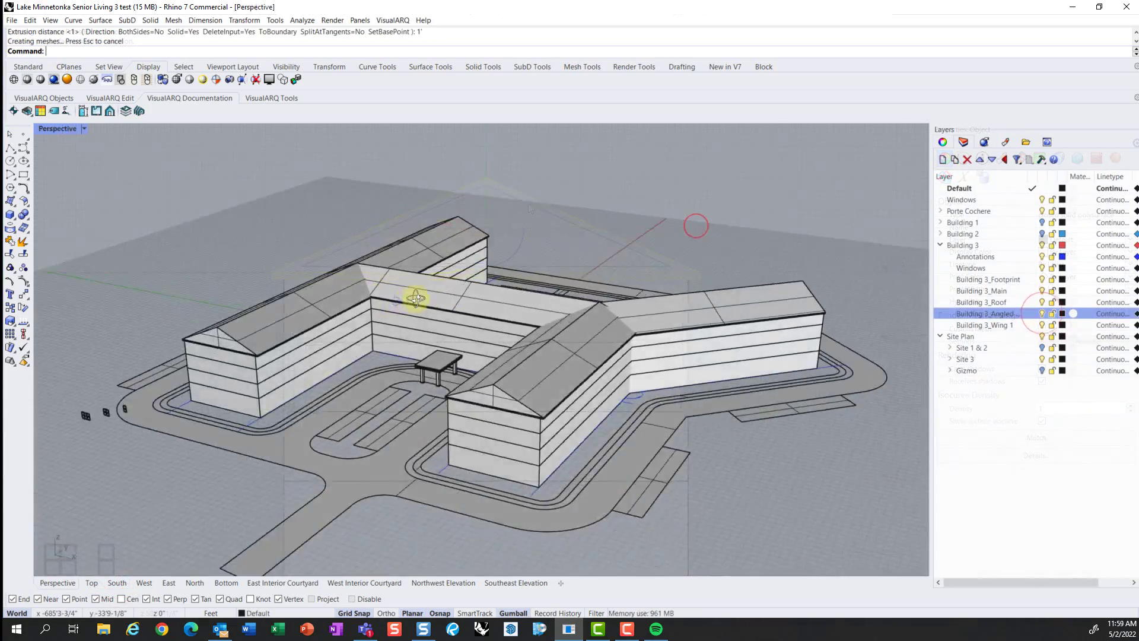
pyautogui.moveTo(415, 297); pyautogui.dragTo(491, 414, button='right')
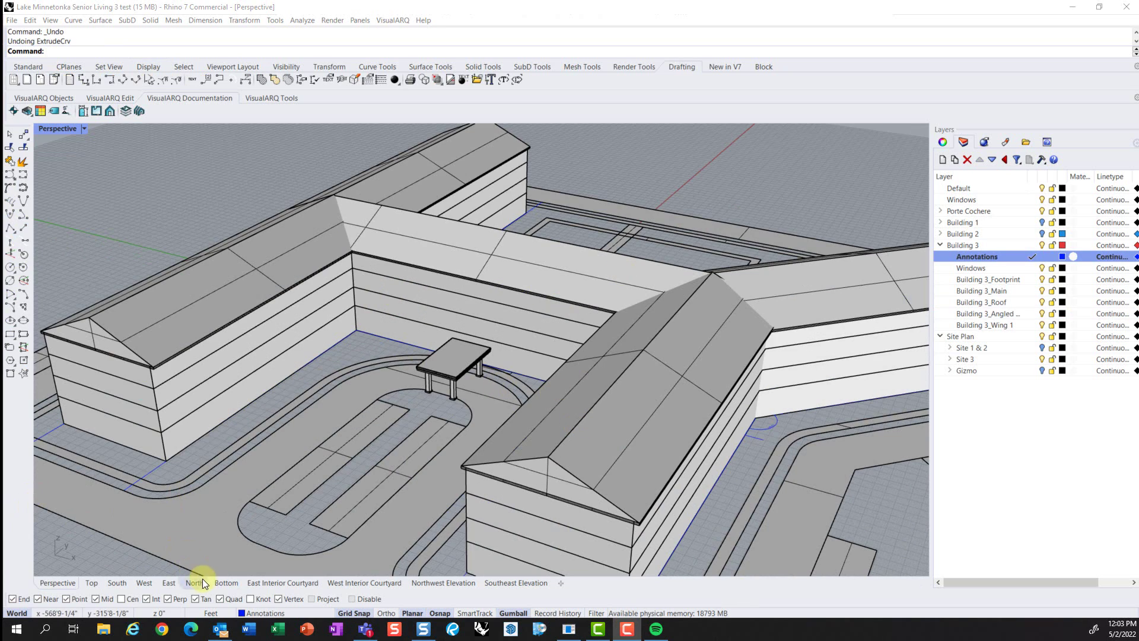
# Step: Extrude the closed rectangular curve at the center of the main wing into a solid up to Level 02 at 15'-0"
pyautogui.click(225, 583)
pyautogui.click(600, 298)
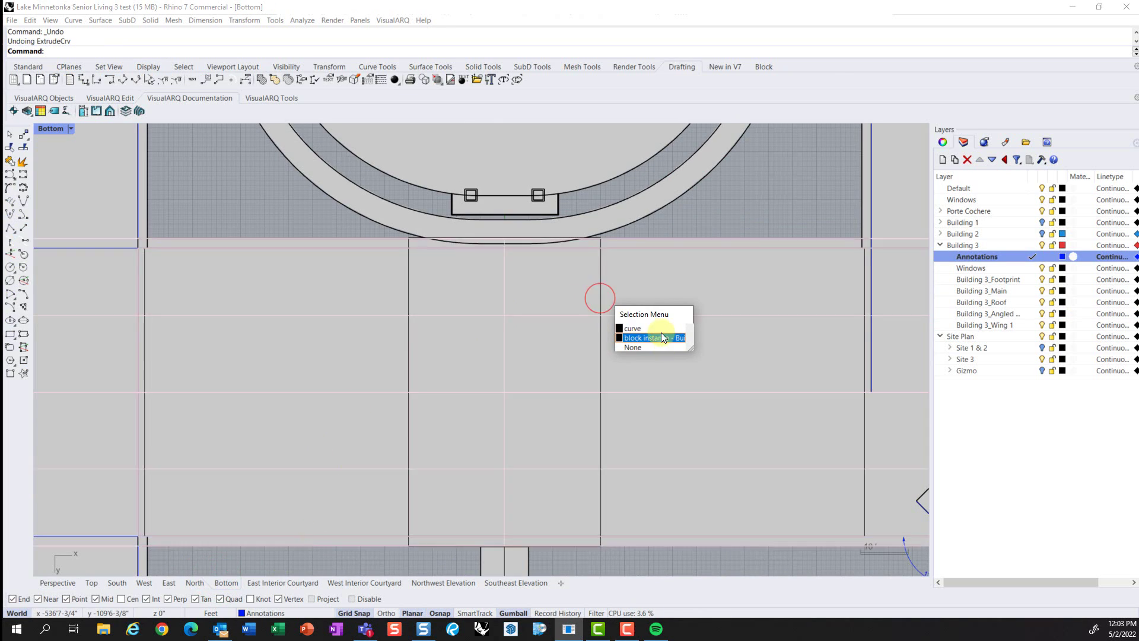
pyautogui.click(658, 326)
pyautogui.write('extrudecrv')
pyautogui.press('Return')
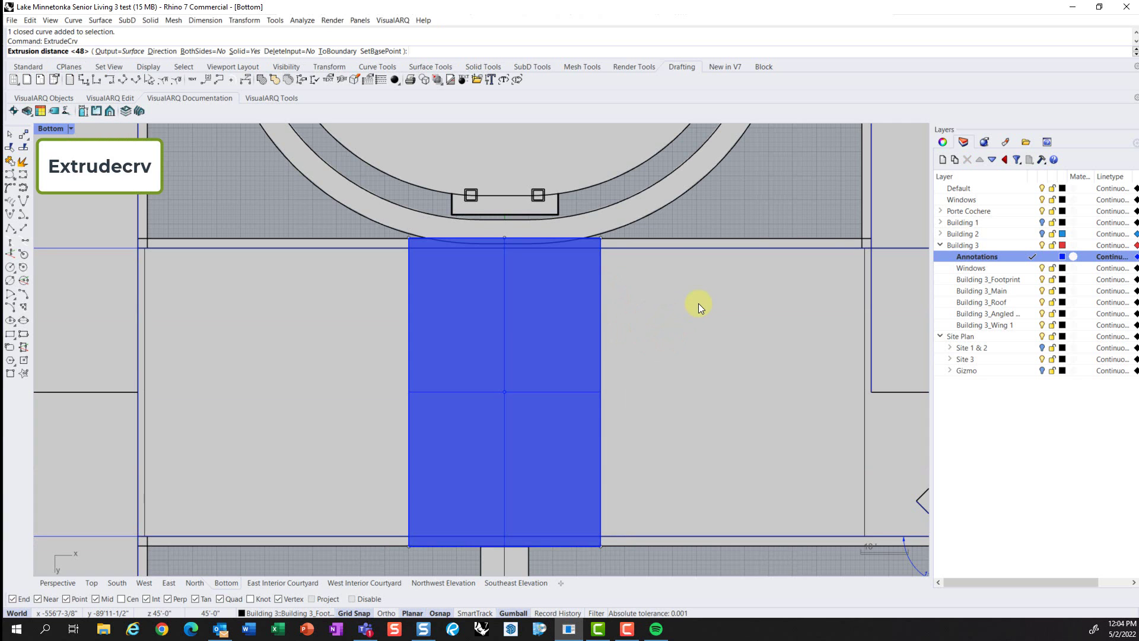
pyautogui.click(116, 583)
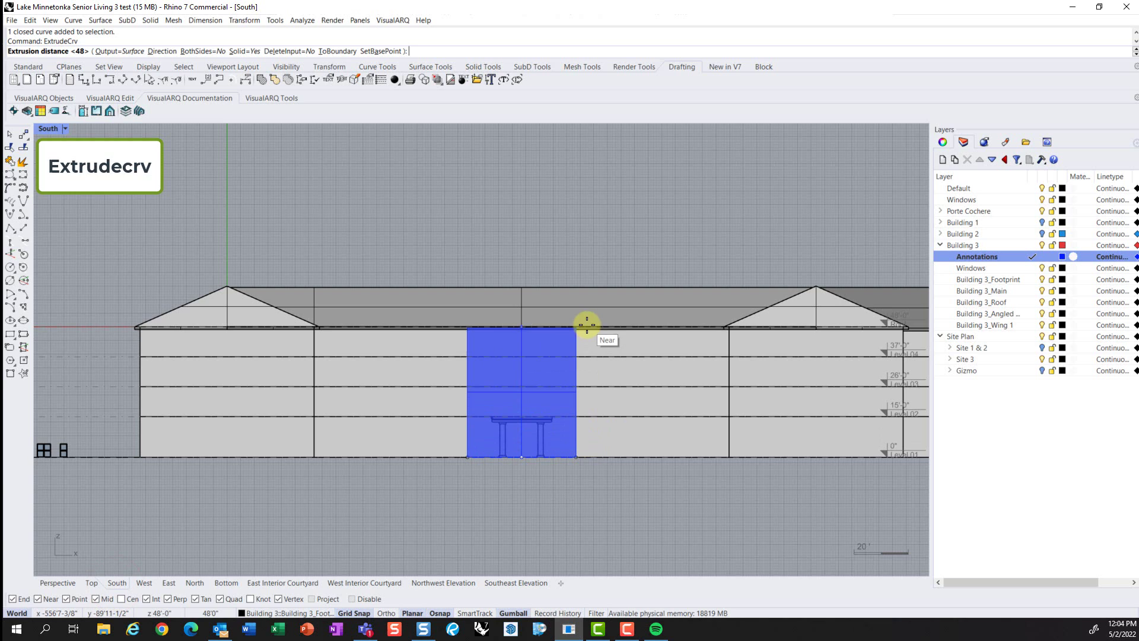
pyautogui.click(585, 416)
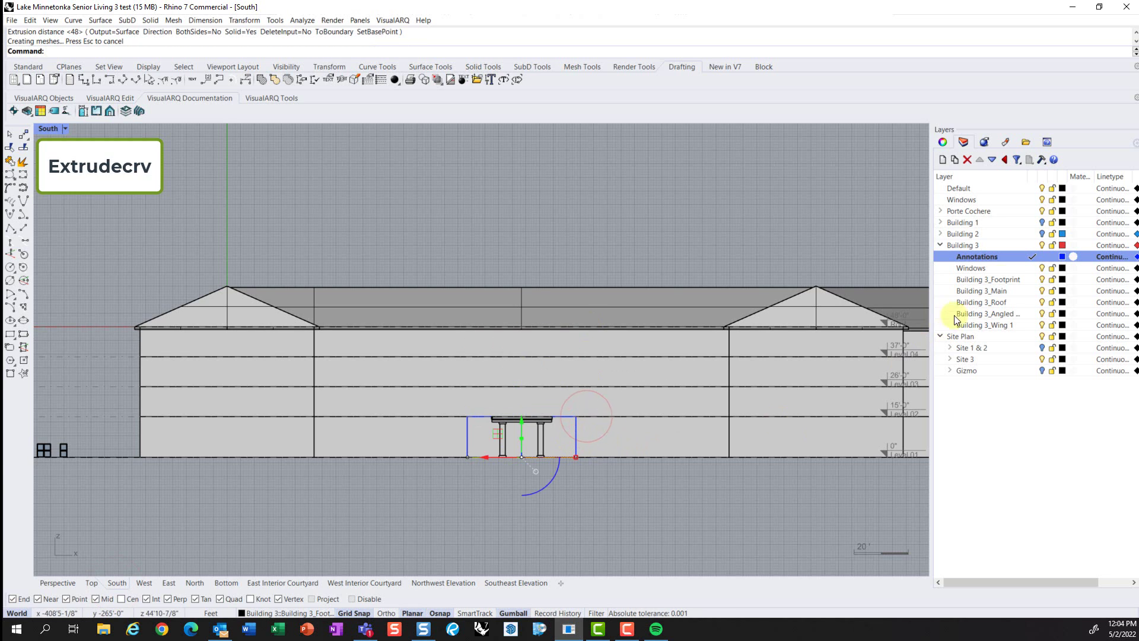
# Step: Reassign the layer of the entrance footprint curve and assign the extruded entrance bumpout to the Default layer
pyautogui.click(943, 142)
pyautogui.click(1124, 220)
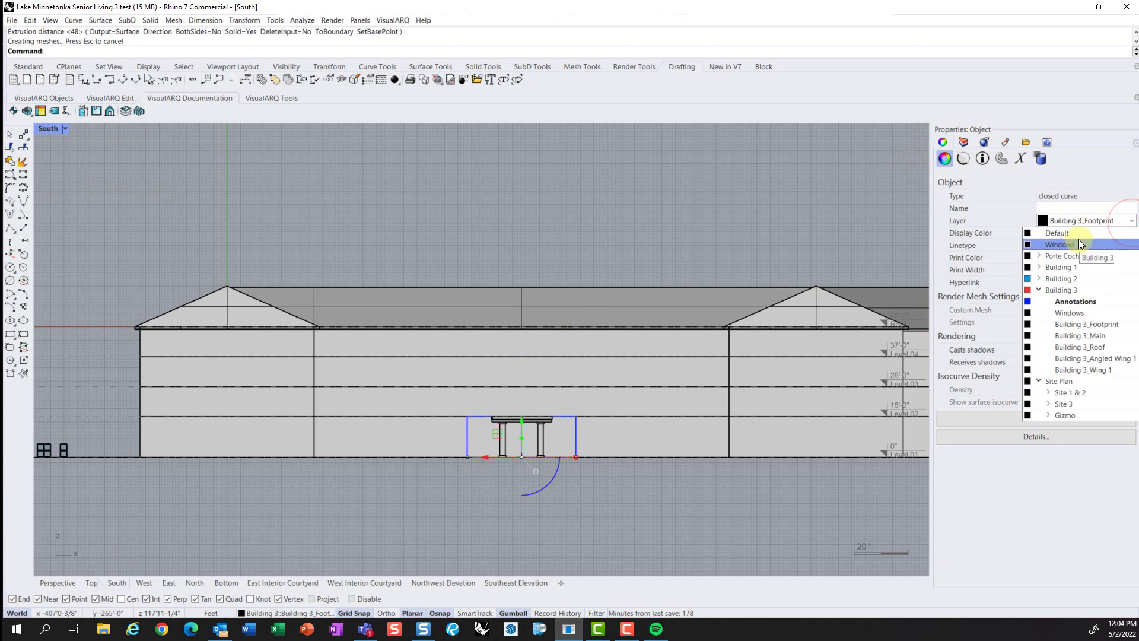
pyautogui.click(1078, 243)
pyautogui.click(581, 396)
pyautogui.click(582, 442)
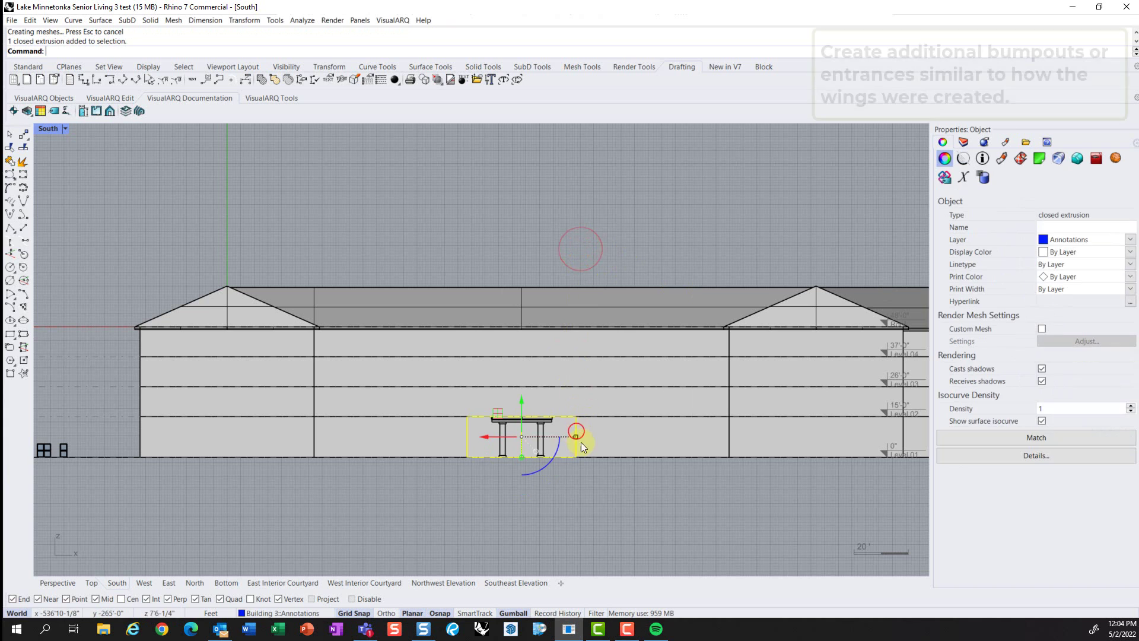
pyautogui.click(1123, 239)
pyautogui.click(1069, 254)
pyautogui.click(687, 212)
# Step: Copy the entrance bumpout extrusion vertically so the copy sits directly on top of the original at Level 02
pyautogui.scroll(2, 560, 427)
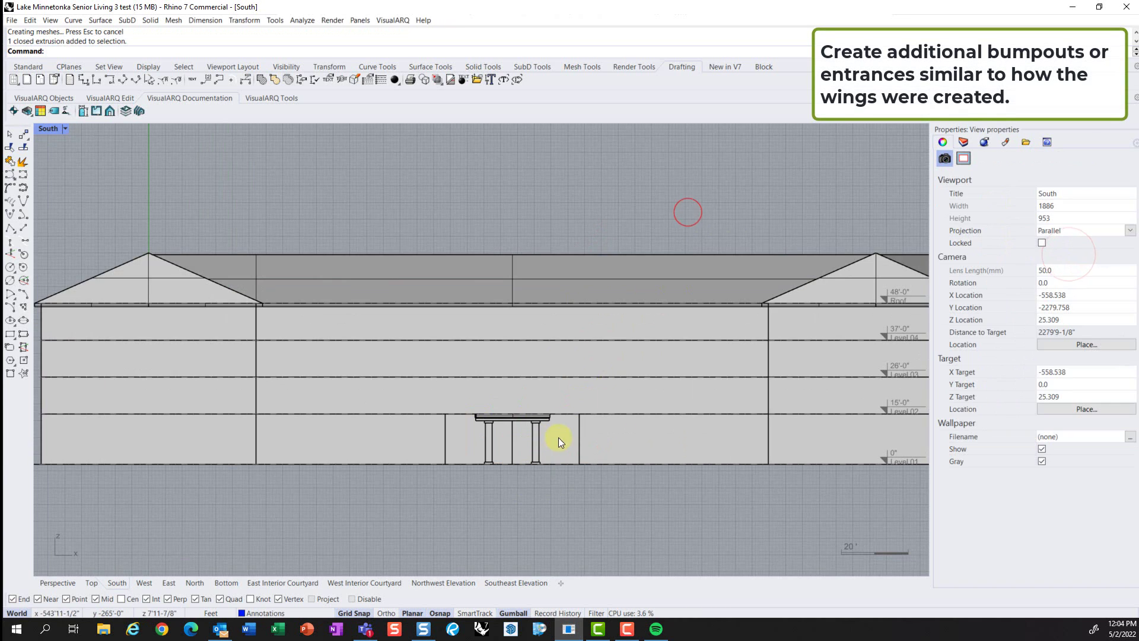
pyautogui.scroll(4, 558, 437)
pyautogui.click(582, 431)
pyautogui.write('Copy')
pyautogui.press('Return')
pyautogui.click(593, 478)
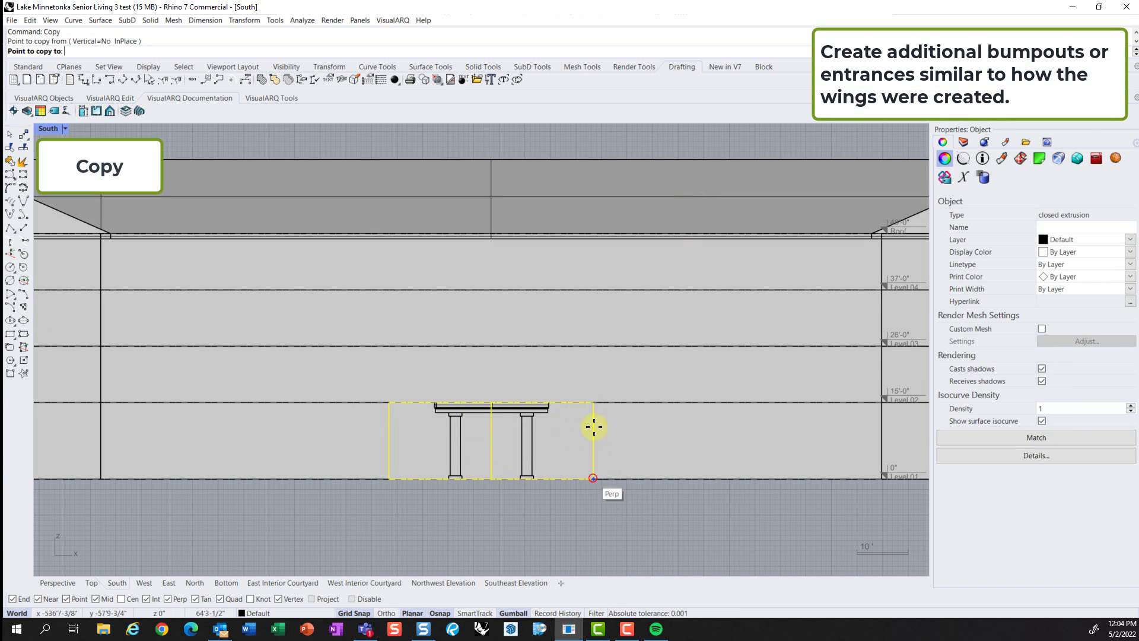
pyautogui.click(593, 402)
pyautogui.press('Return')
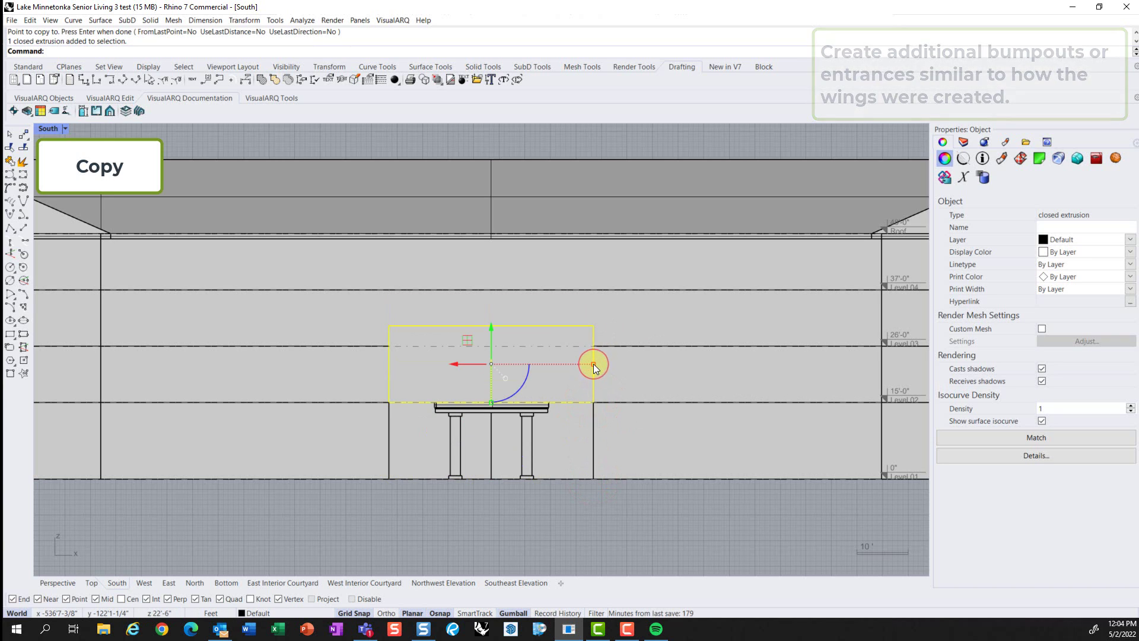
# Step: Scale the upper bumpout copy vertically from its base with Scale1D so its top meets the Level 03 line
pyautogui.write('scale1d')
pyautogui.press('Return')
pyautogui.click(593, 402)
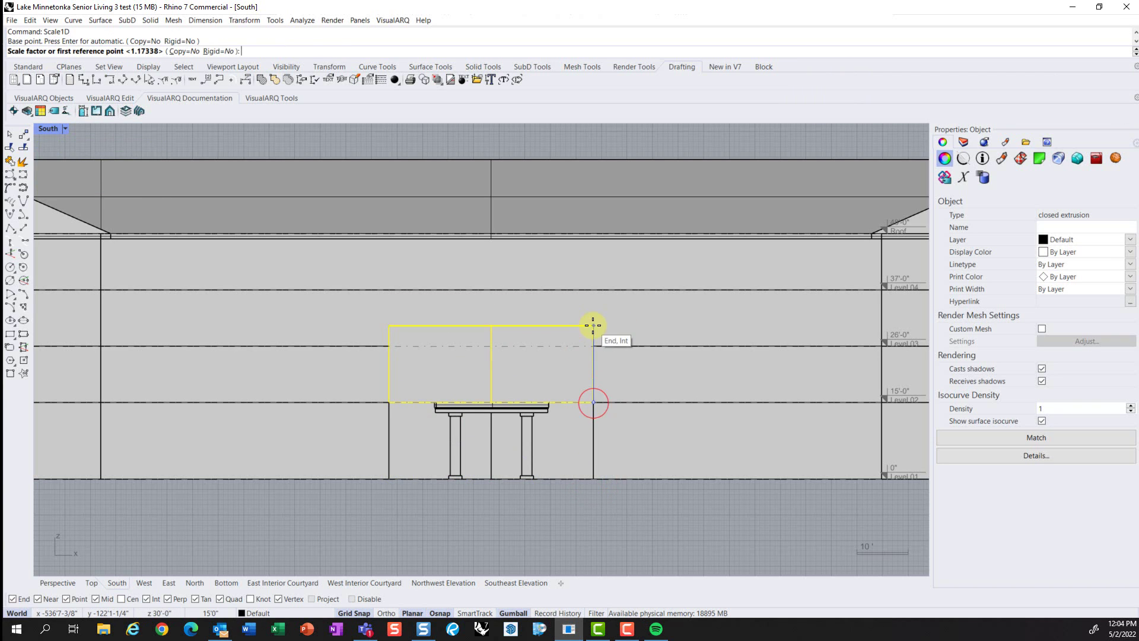
pyautogui.click(593, 325)
pyautogui.click(593, 346)
# Step: Make the ground-level extrusion a block named "Building 3_Main Wing Bumpout_L1" with its base point at the lower-left corner
pyautogui.click(594, 414)
pyautogui.write('Blo')
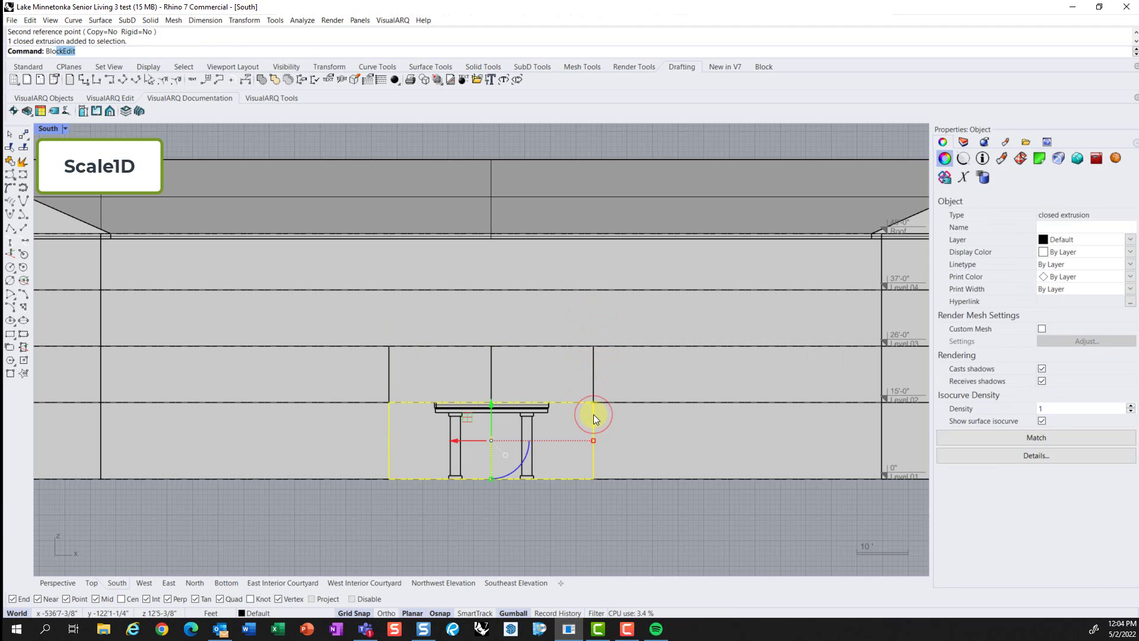
pyautogui.write('ck')
pyautogui.press('Return')
pyautogui.click(389, 478)
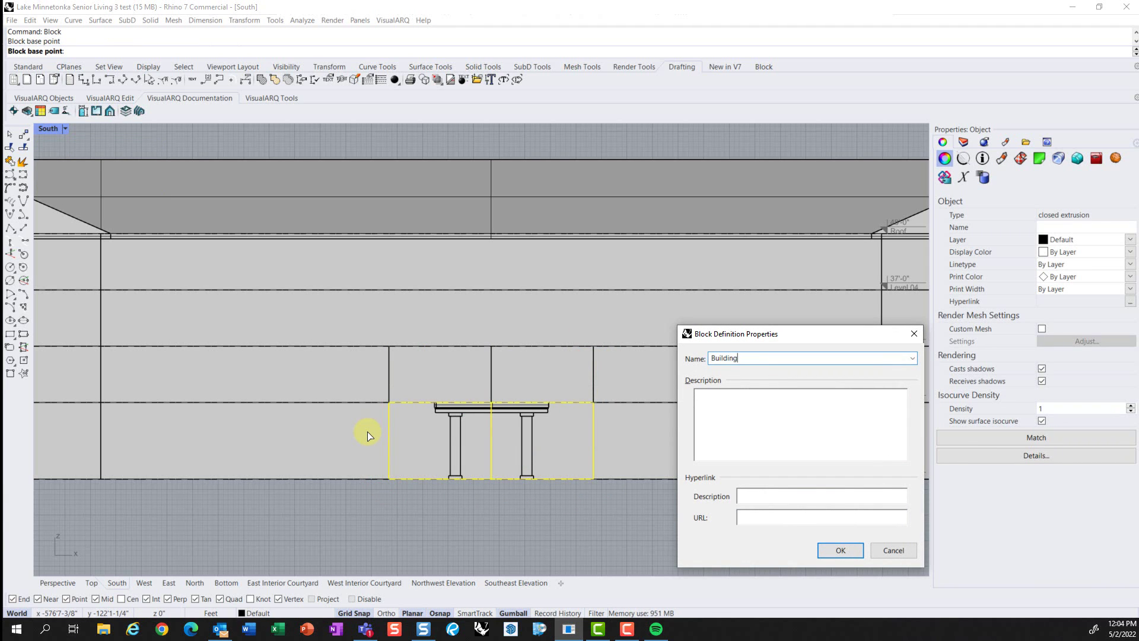
pyautogui.write('Building 3_Main Wing Bumpout_')
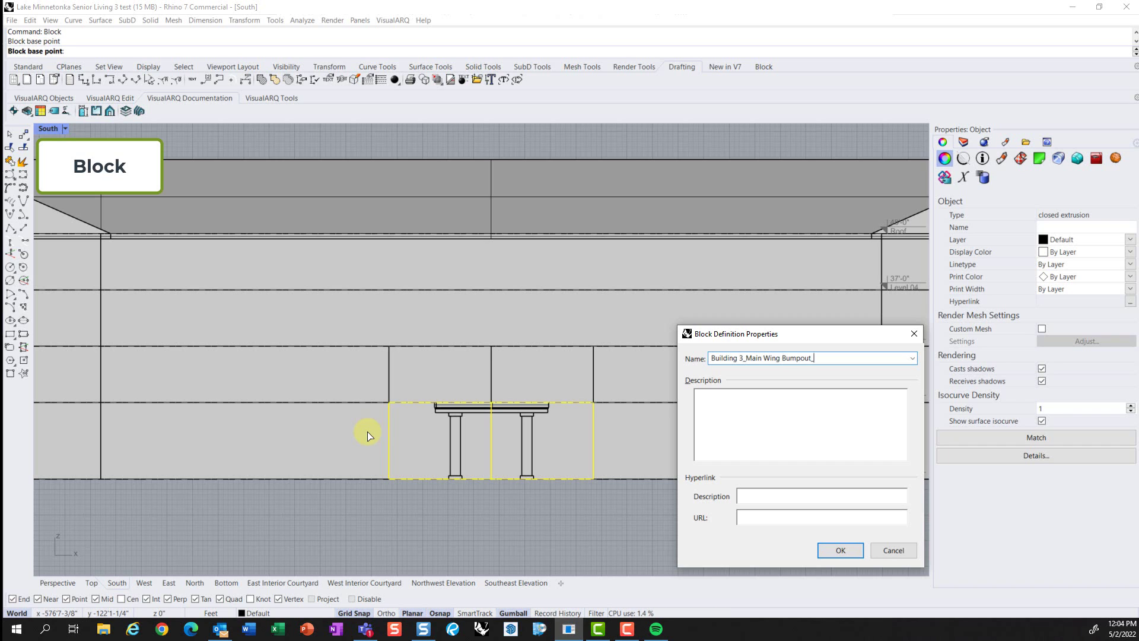
pyautogui.press('Return')
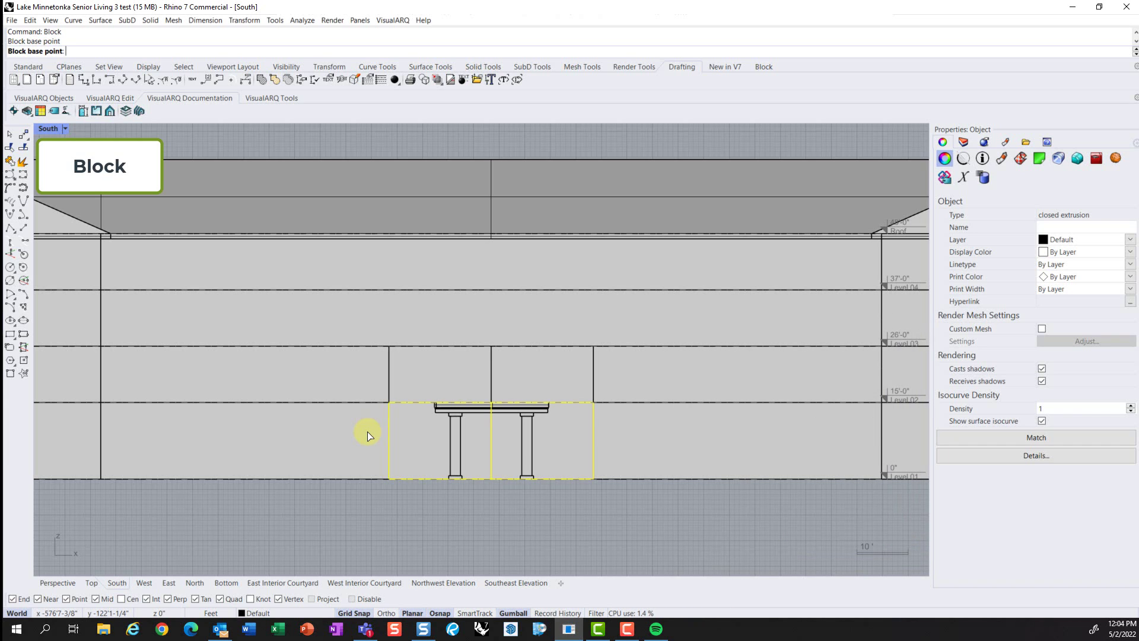
# Step: Make the second-level bumpout extrusion a block named "Building 3_Main Building Bumpout_L2-L4" with its base point at a lower corner
pyautogui.click(593, 363)
pyautogui.write('BlockEdit')
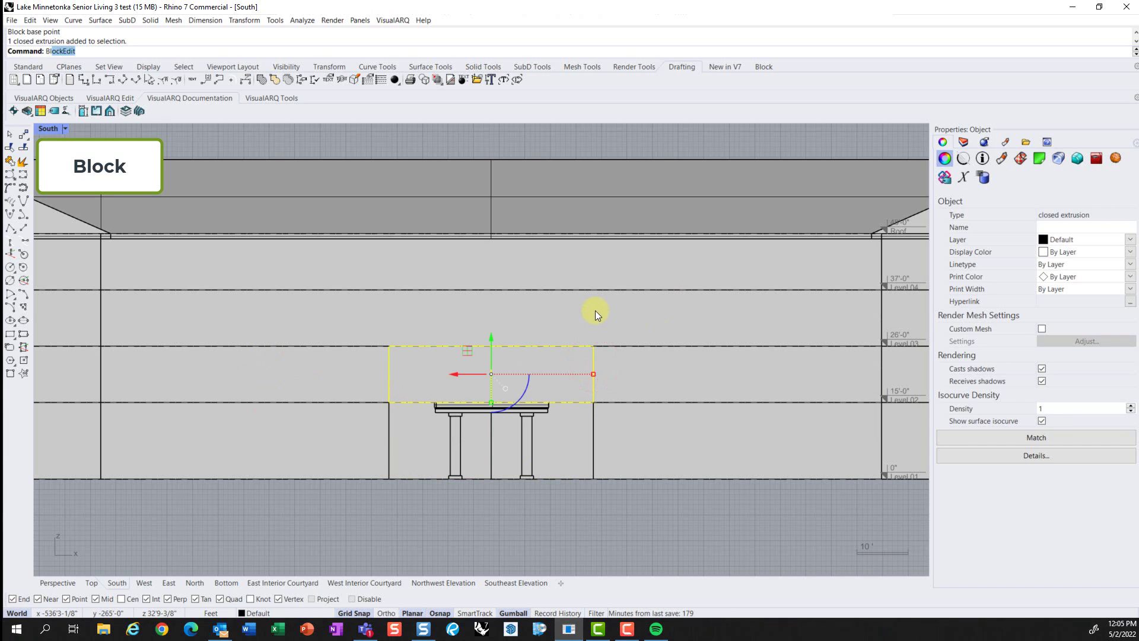
pyautogui.press('Return')
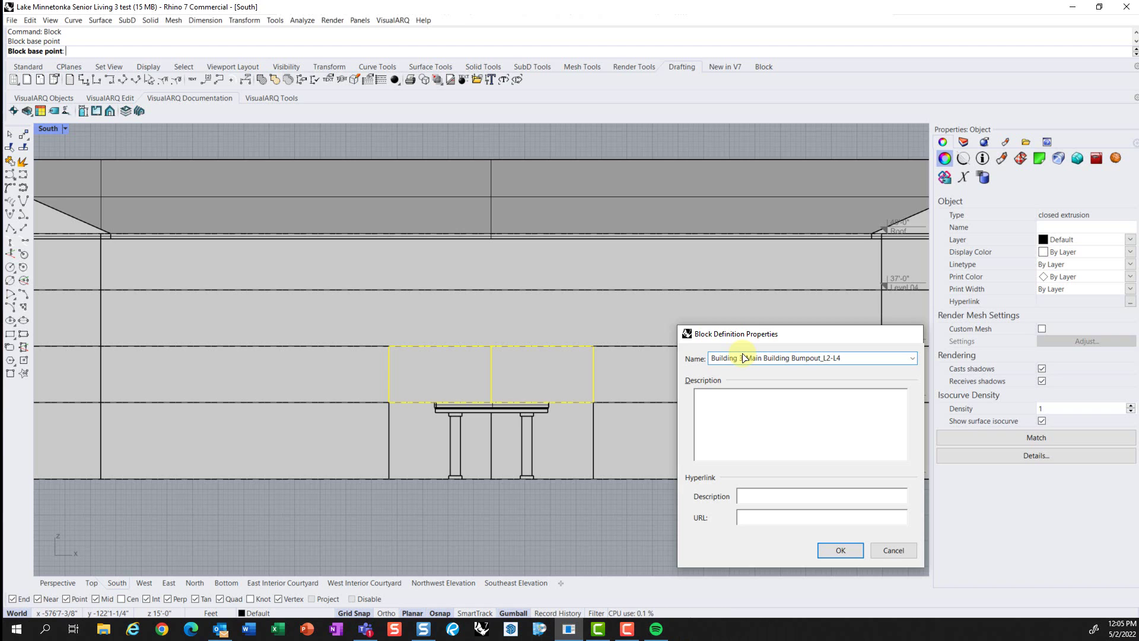
pyautogui.press('Return')
# Step: Copy the L2-L4 bumpout block up from Level 02 to Level 03 and Level 04
pyautogui.write('copy')
pyautogui.press('Return')
pyautogui.click(596, 402)
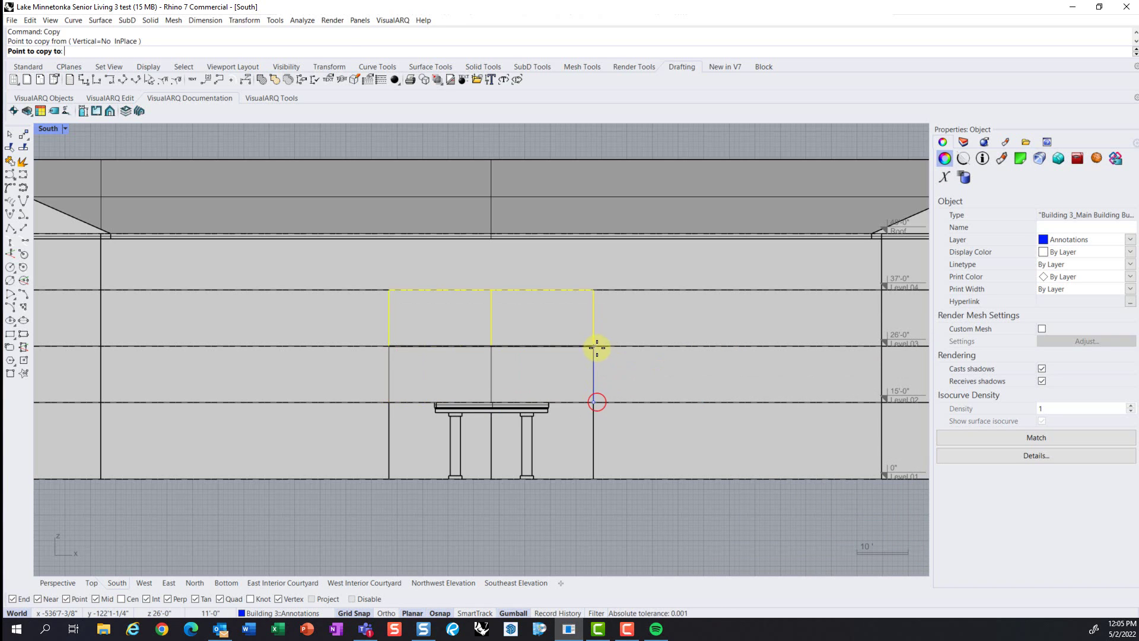
pyautogui.click(593, 346)
pyautogui.click(593, 290)
pyautogui.press('Return')
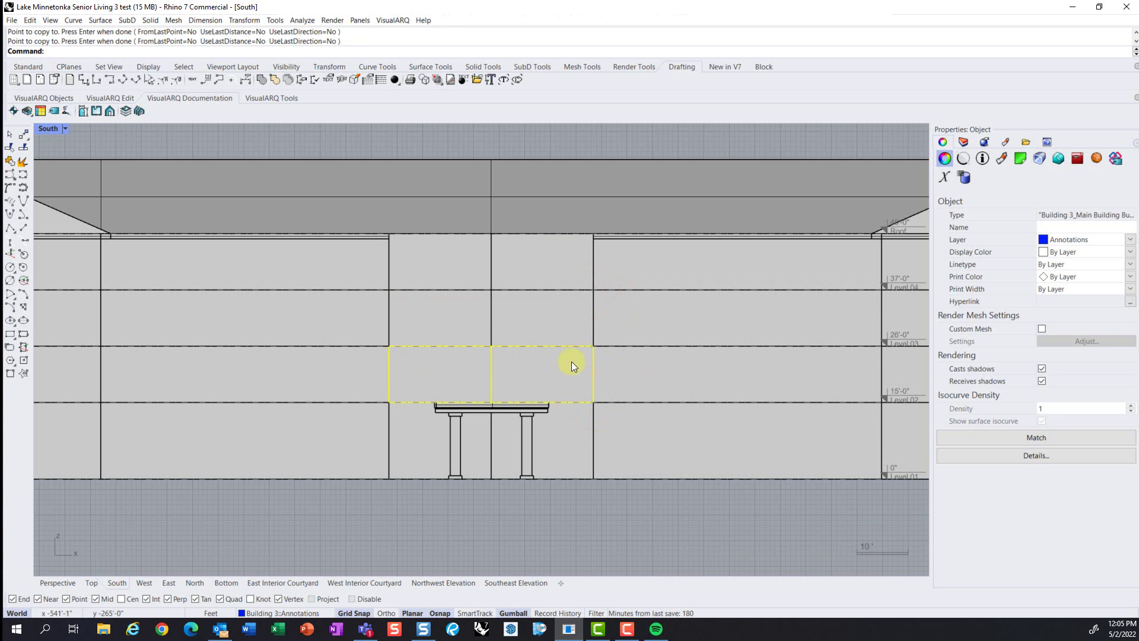
# Step: Combine the four stacked bumpout blocks into one block named "Building 3_Main Building Bumpout", based at the lower-left corner
pyautogui.click(591, 425)
pyautogui.keyDown('shift'); pyautogui.click(591, 373); pyautogui.keyUp('shift')
pyautogui.keyDown('shift'); pyautogui.click(590, 321); pyautogui.keyUp('shift')
pyautogui.keyDown('shift'); pyautogui.click(593, 271); pyautogui.keyUp('shift')
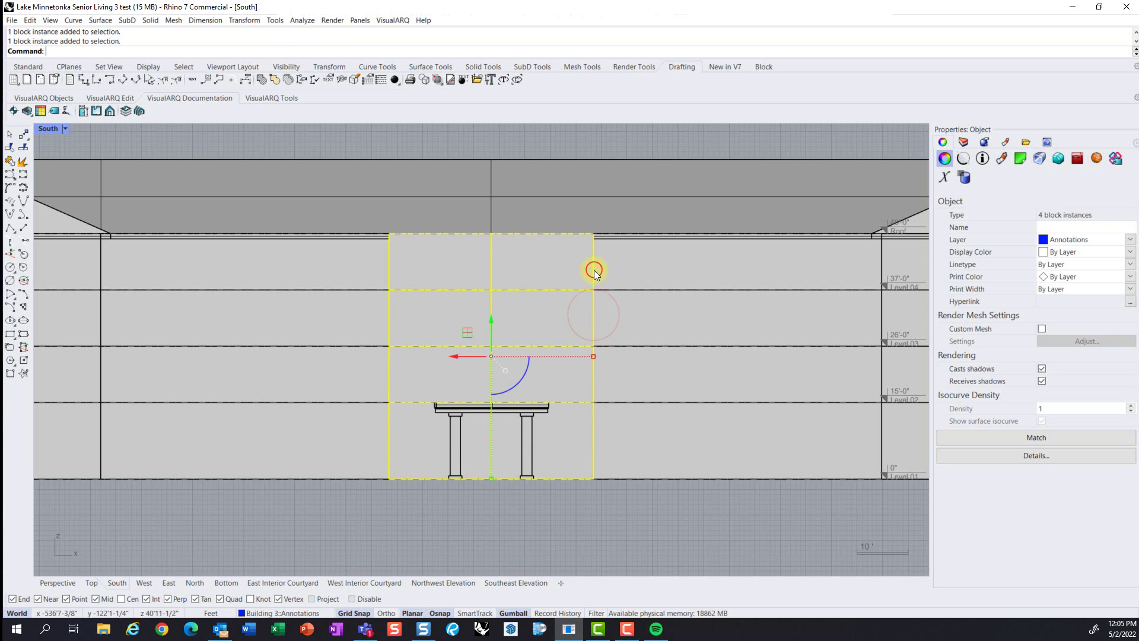
pyautogui.press('BackSpace')
pyautogui.press('BackSpace')
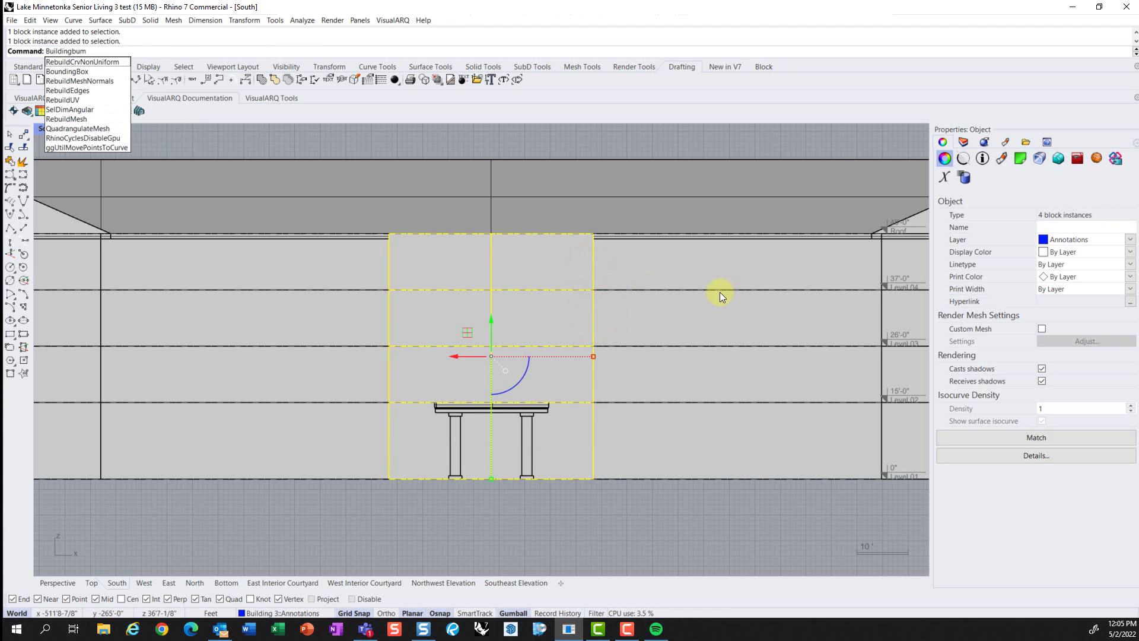
pyautogui.write('lockEdit')
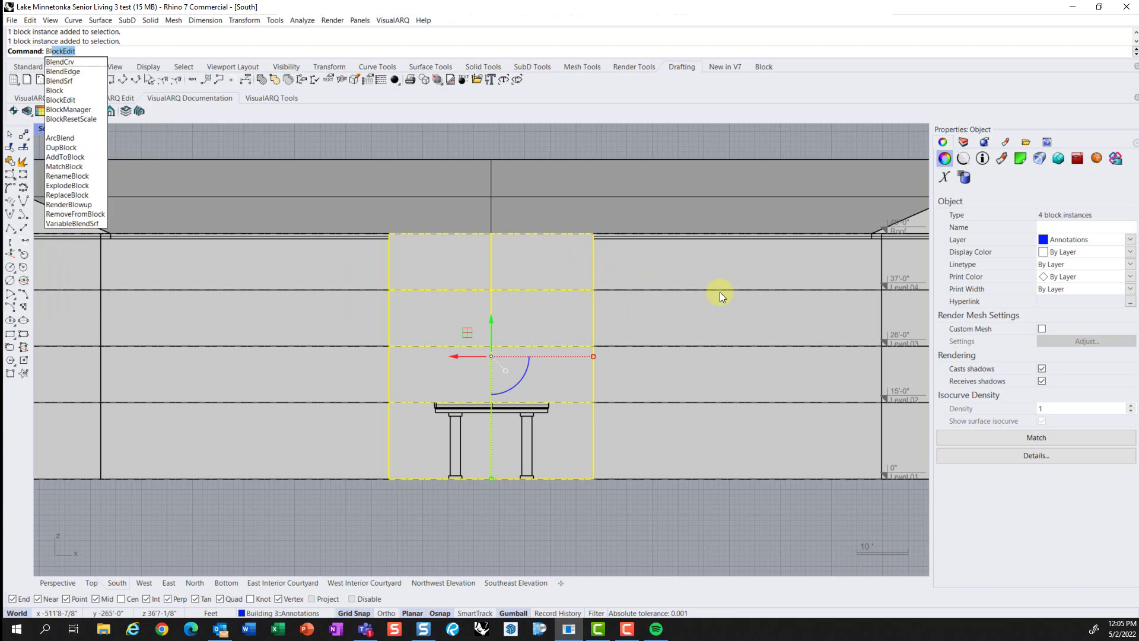
pyautogui.press('Return')
pyautogui.click(388, 474)
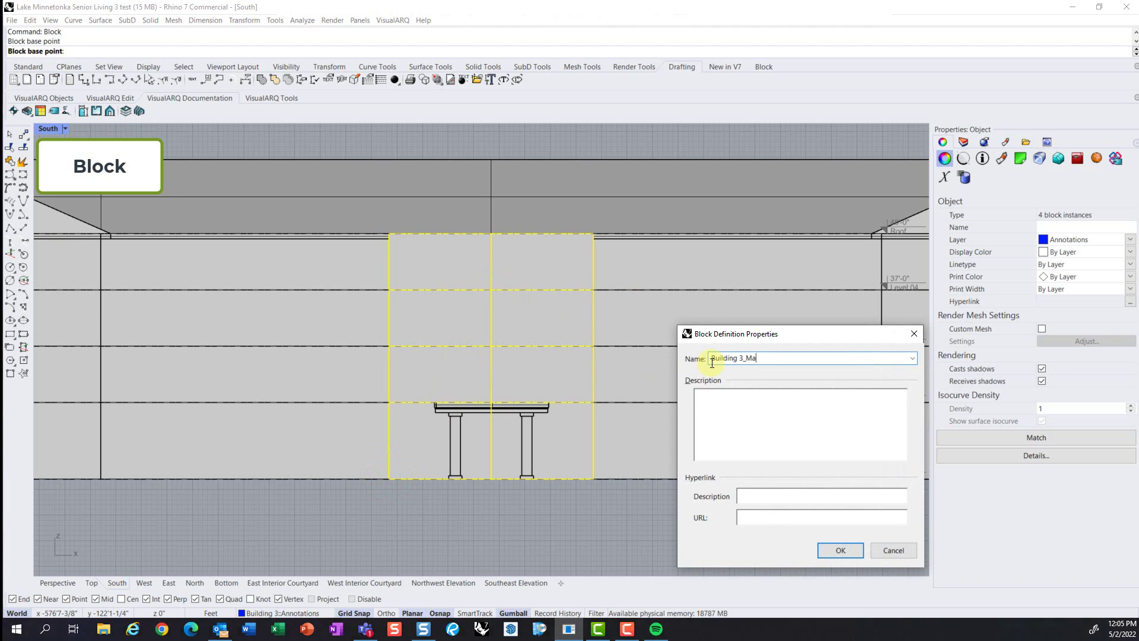
pyautogui.press('Return')
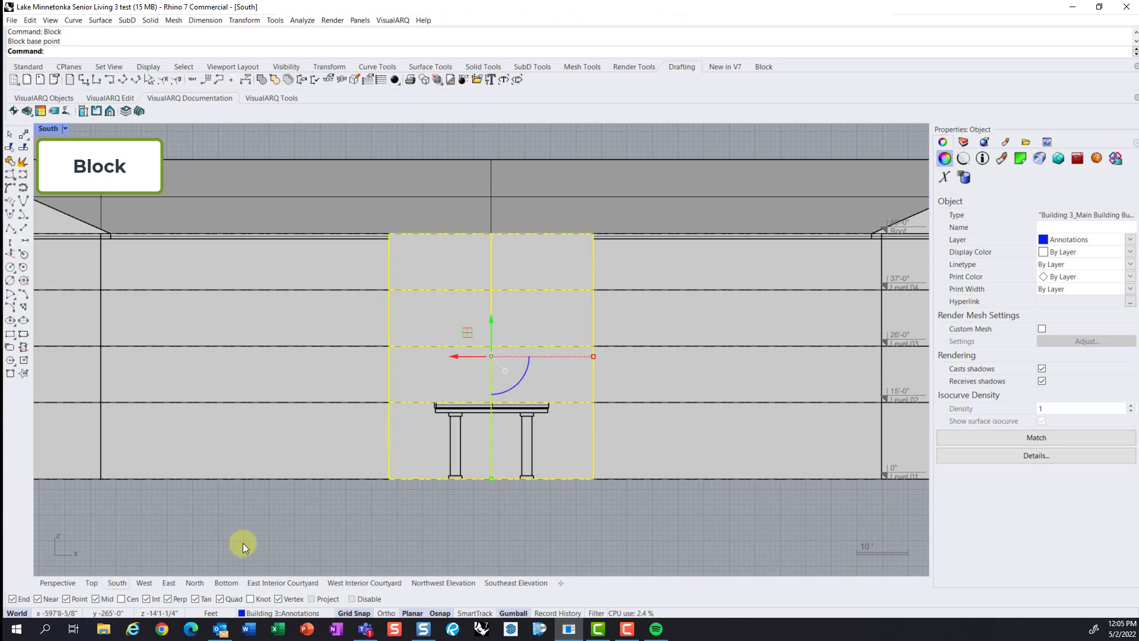
pyautogui.click(227, 584)
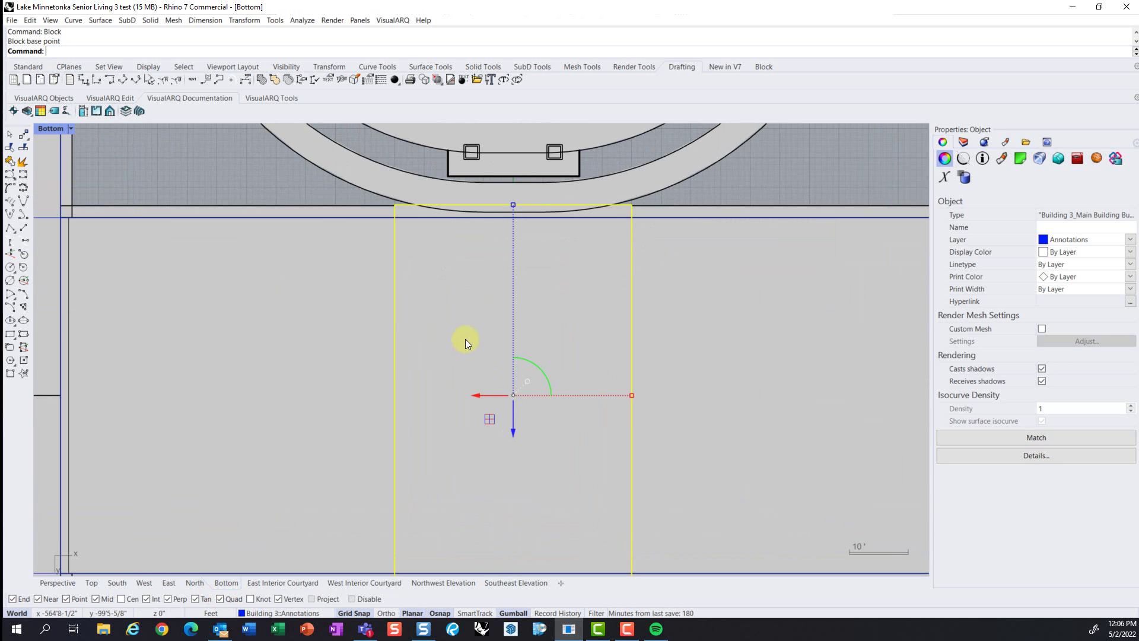
pyautogui.click(604, 340)
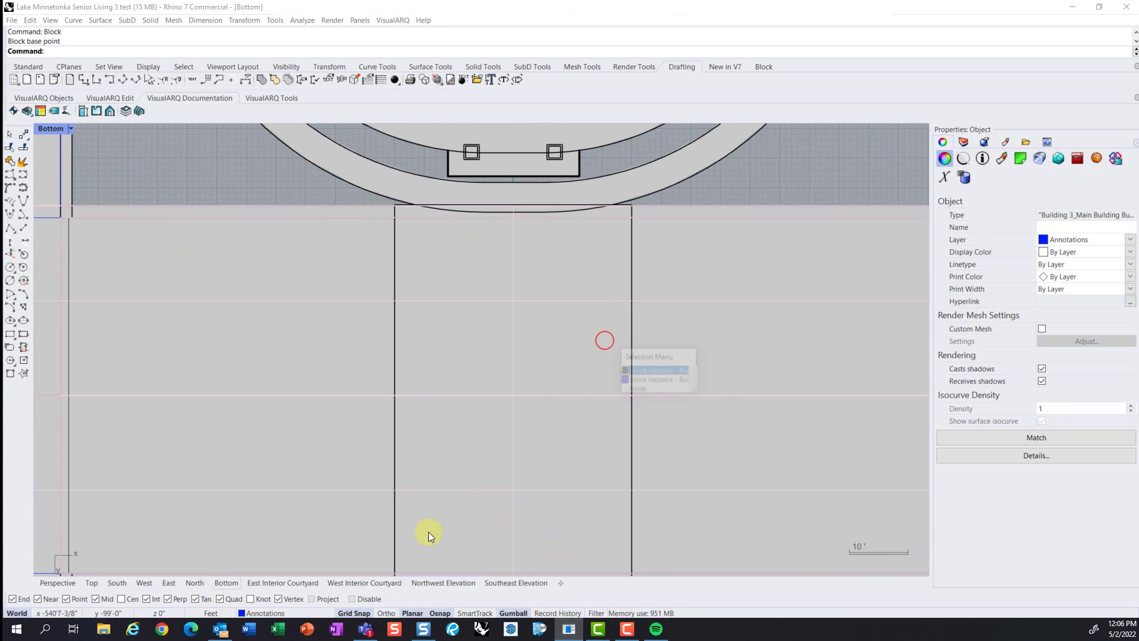
pyautogui.click(631, 231)
pyautogui.click(700, 279)
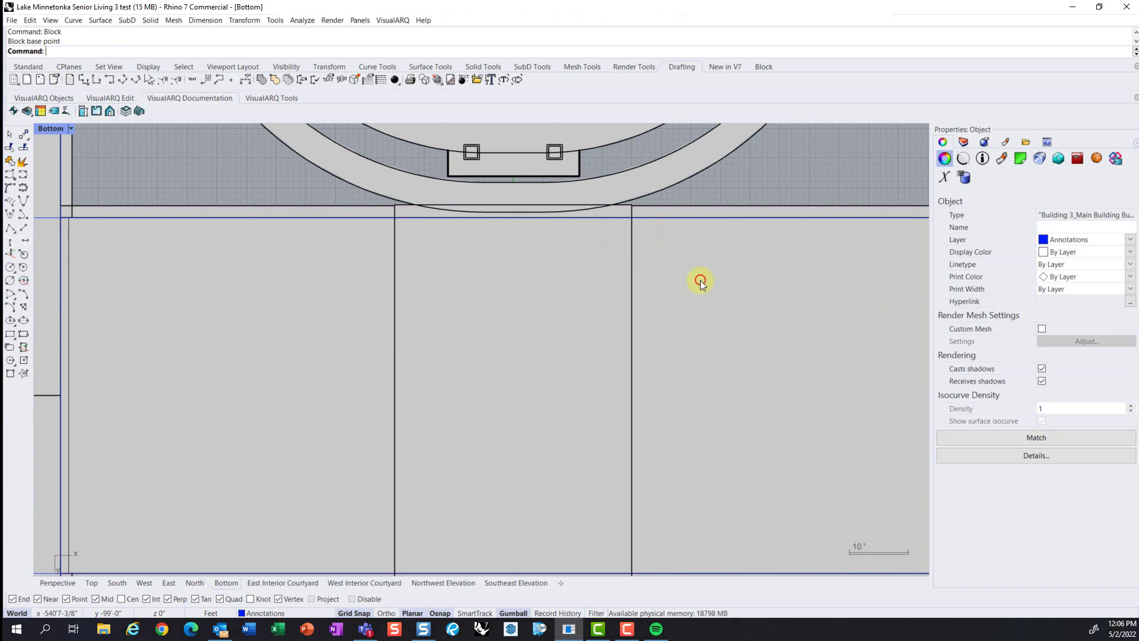
pyautogui.click(782, 161)
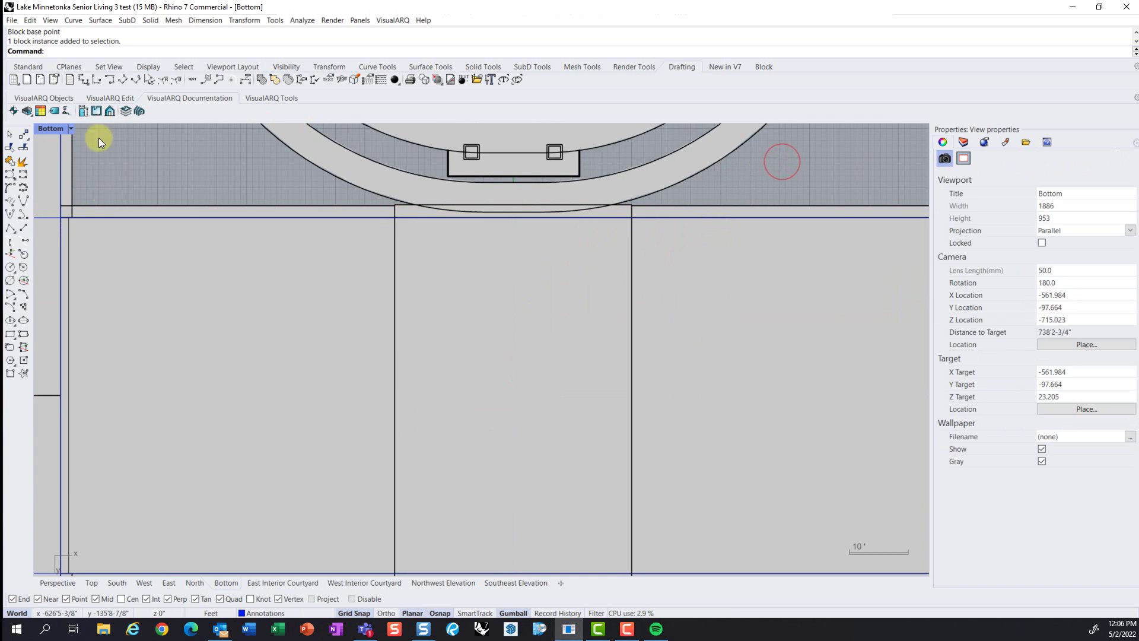
# Step: Open the combined "Building 3_Main Building Bumpout" block for editing from the South view
pyautogui.click(122, 581)
pyautogui.click(591, 365)
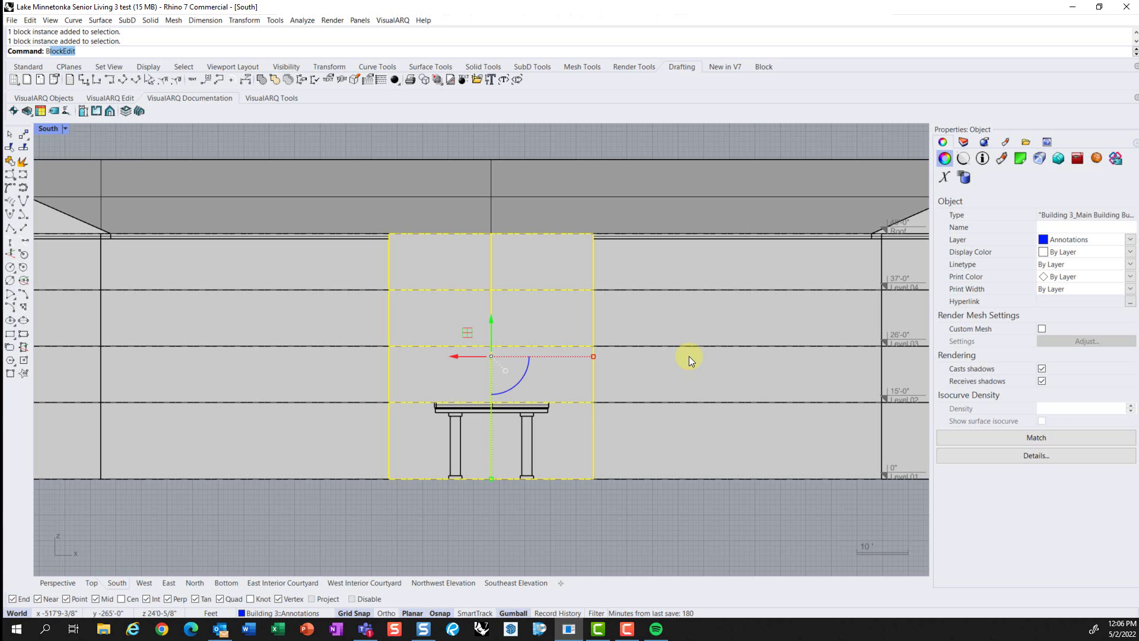
pyautogui.write('Edit')
pyautogui.press('Return')
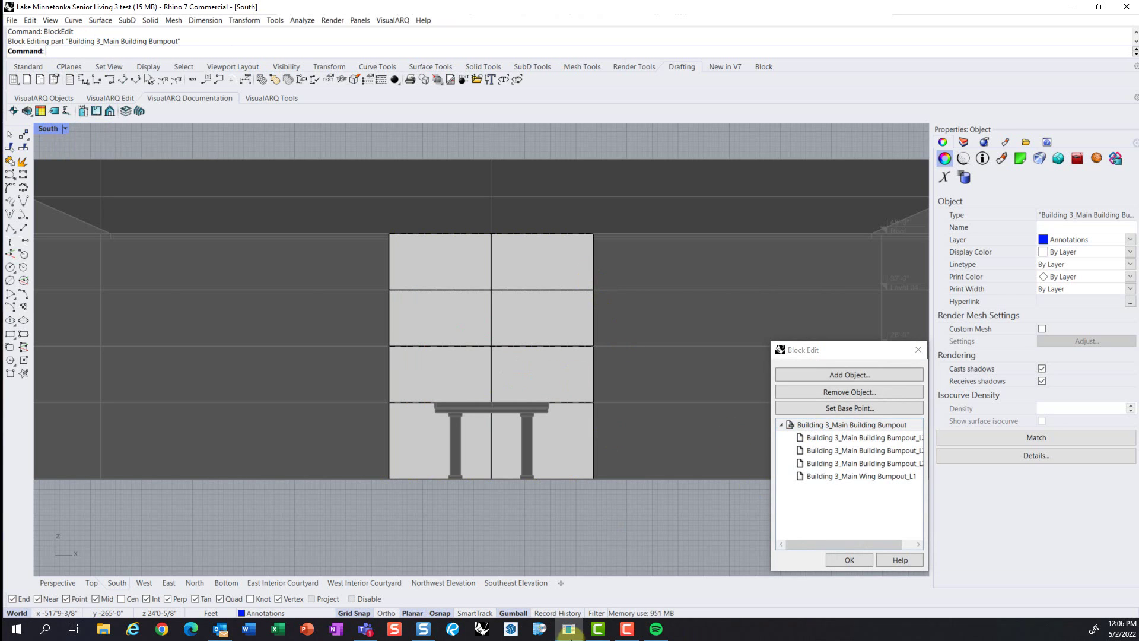
# Step: Add an aligned dimension across the bumpout's width in the Bottom view, with the dimension line inside the footprint
pyautogui.click(233, 580)
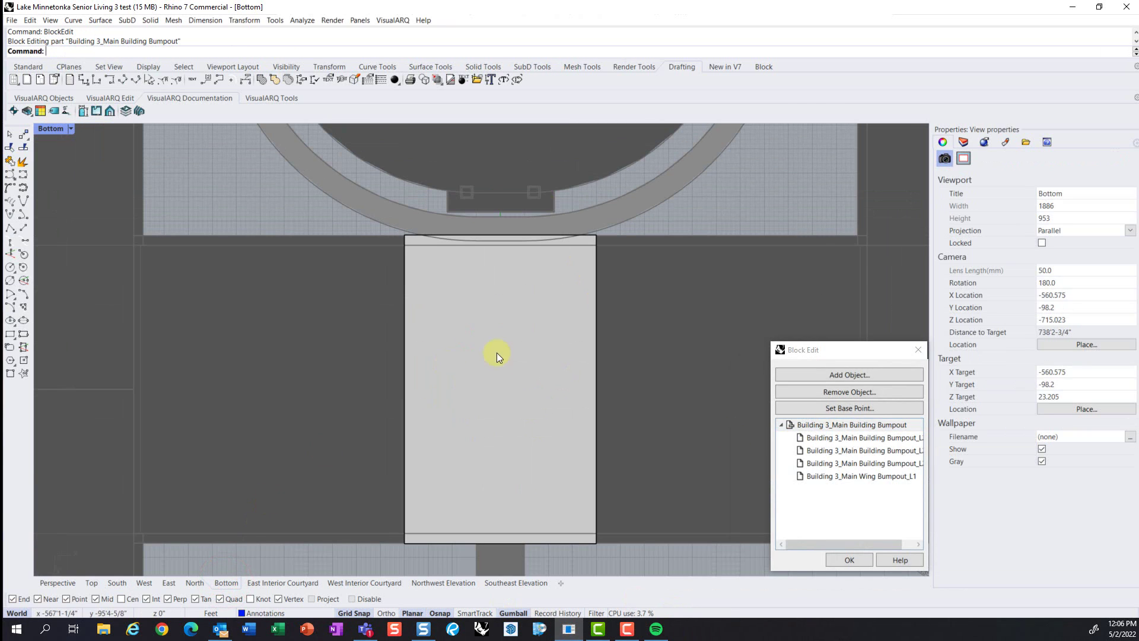
pyautogui.click(963, 142)
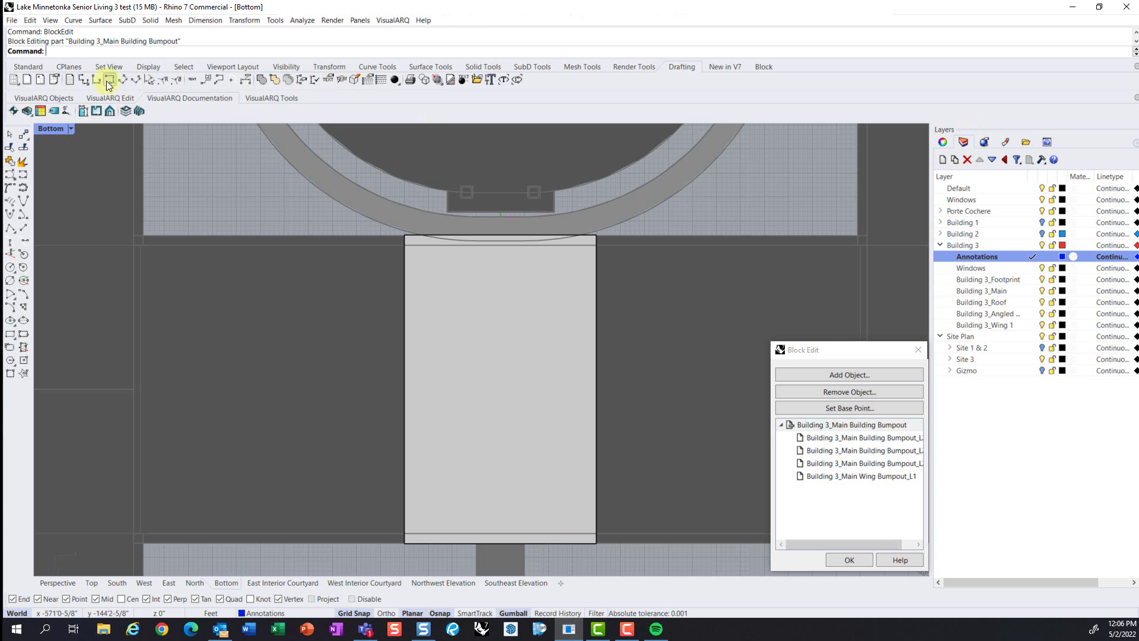
pyautogui.click(123, 80)
pyautogui.click(405, 389)
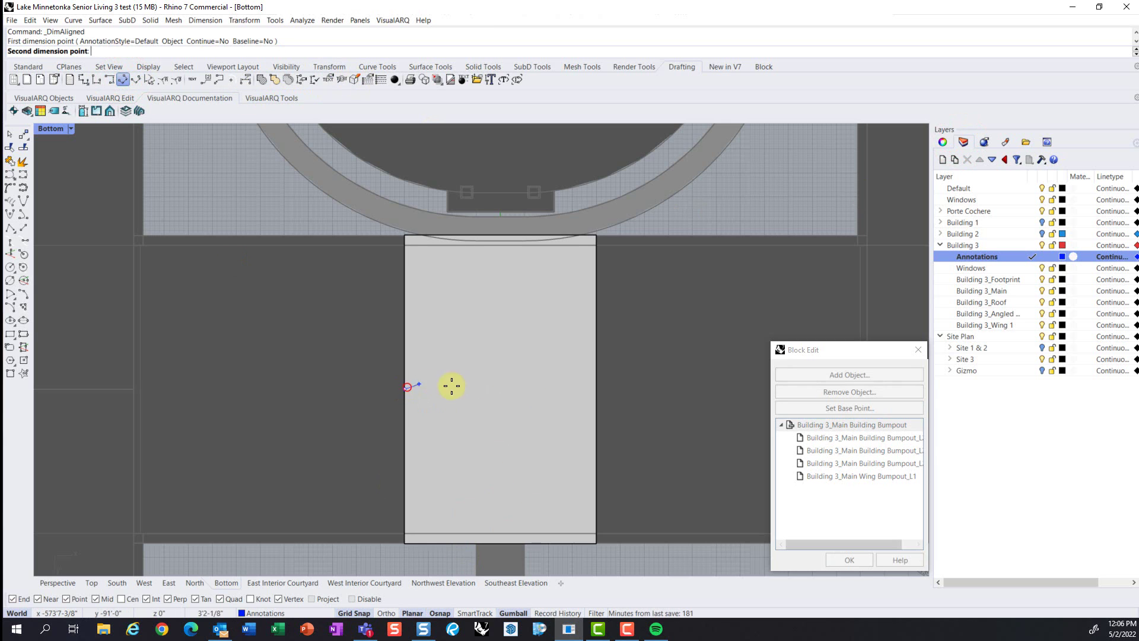
pyautogui.click(587, 386)
pyautogui.click(528, 325)
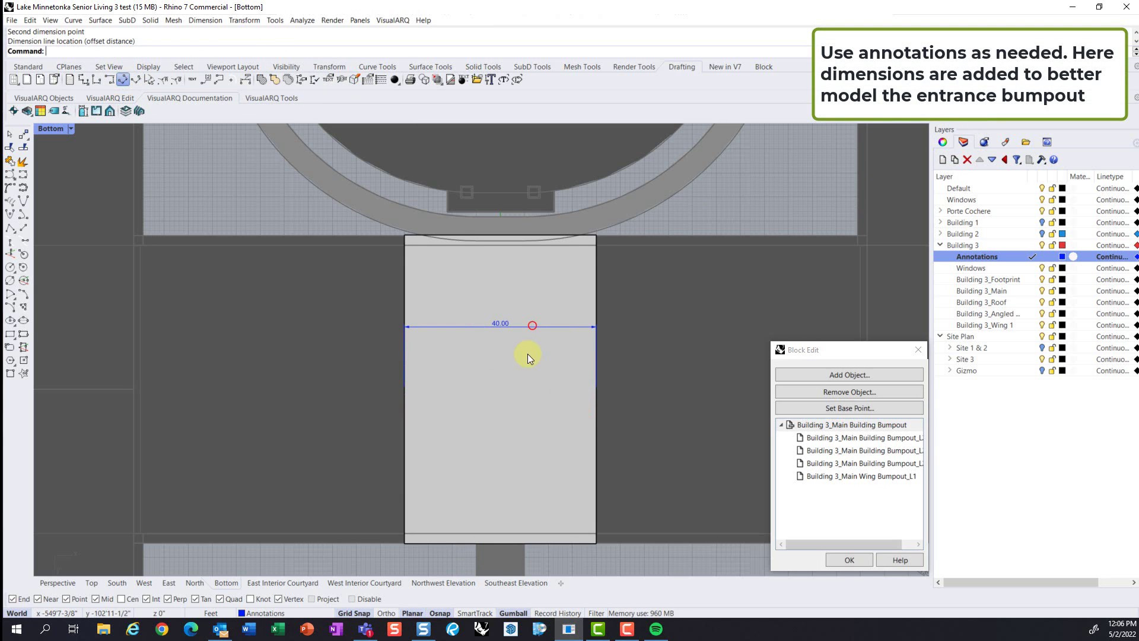
pyautogui.scroll(2, 468, 293)
pyautogui.scroll(3, 469, 293)
pyautogui.scroll(-3, 564, 305)
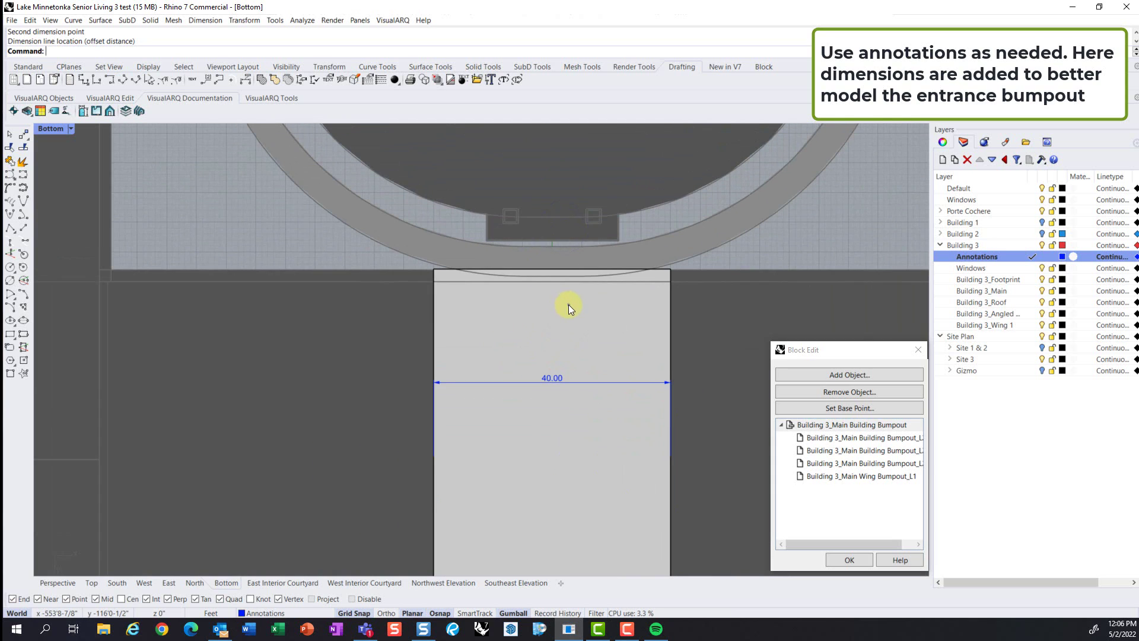
pyautogui.click(665, 315)
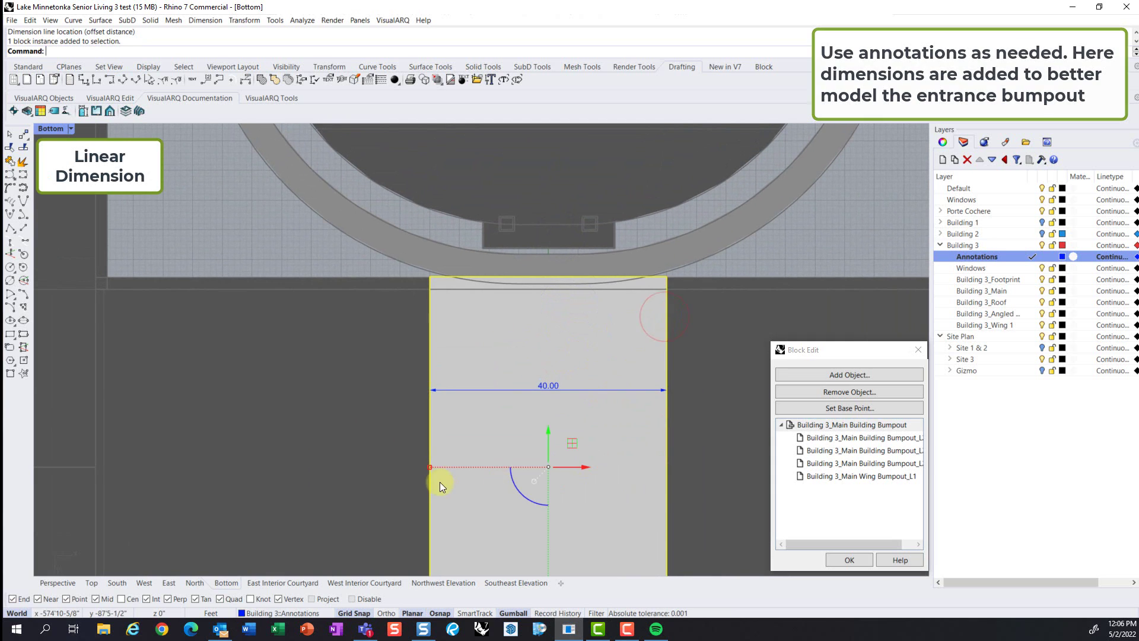
pyautogui.moveTo(440, 482); pyautogui.dragTo(410, 468)
pyautogui.press('Escape')
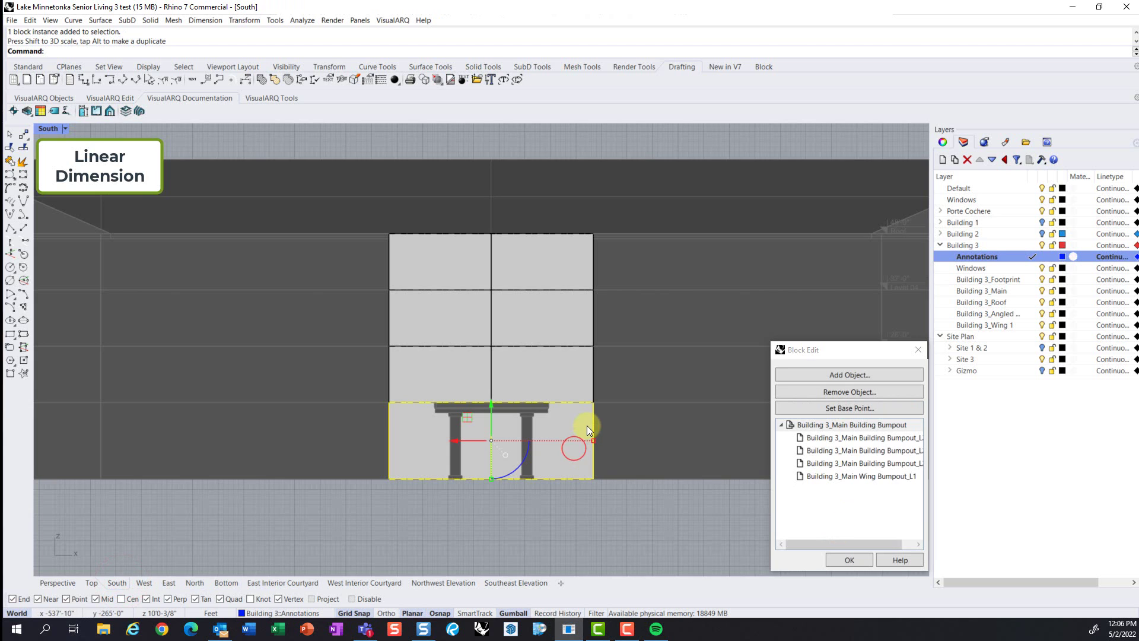
# Step: Edit the nested "Building 3_Main Wing Bumpout_L1" block and widen its extrusion symmetrically to about 50 feet in the Bottom view
pyautogui.click(828, 477)
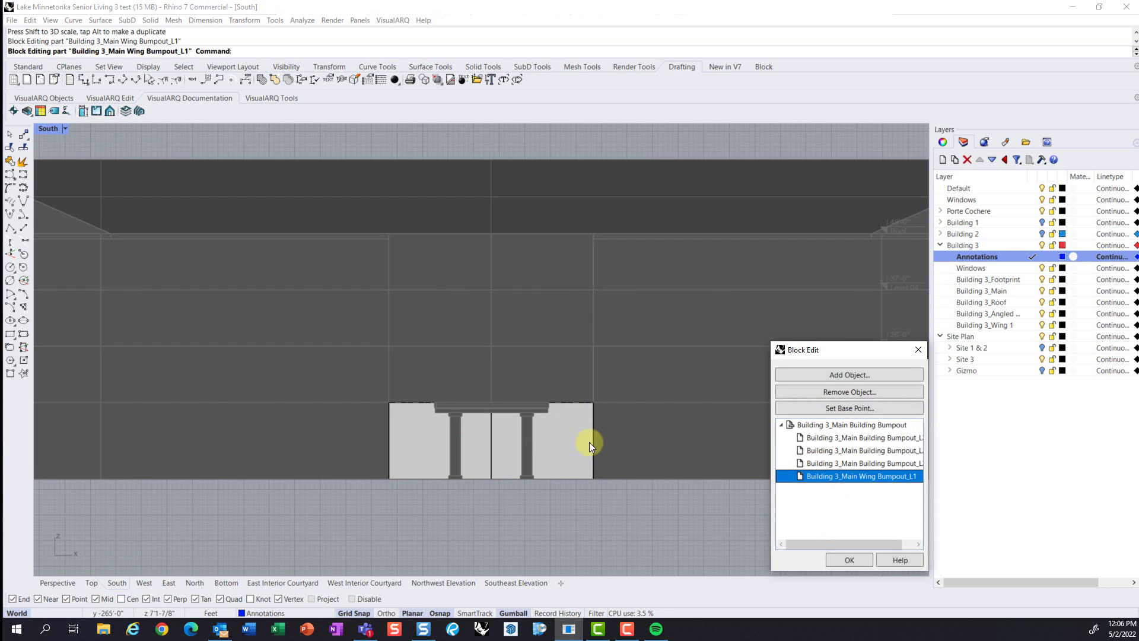
pyautogui.click(226, 582)
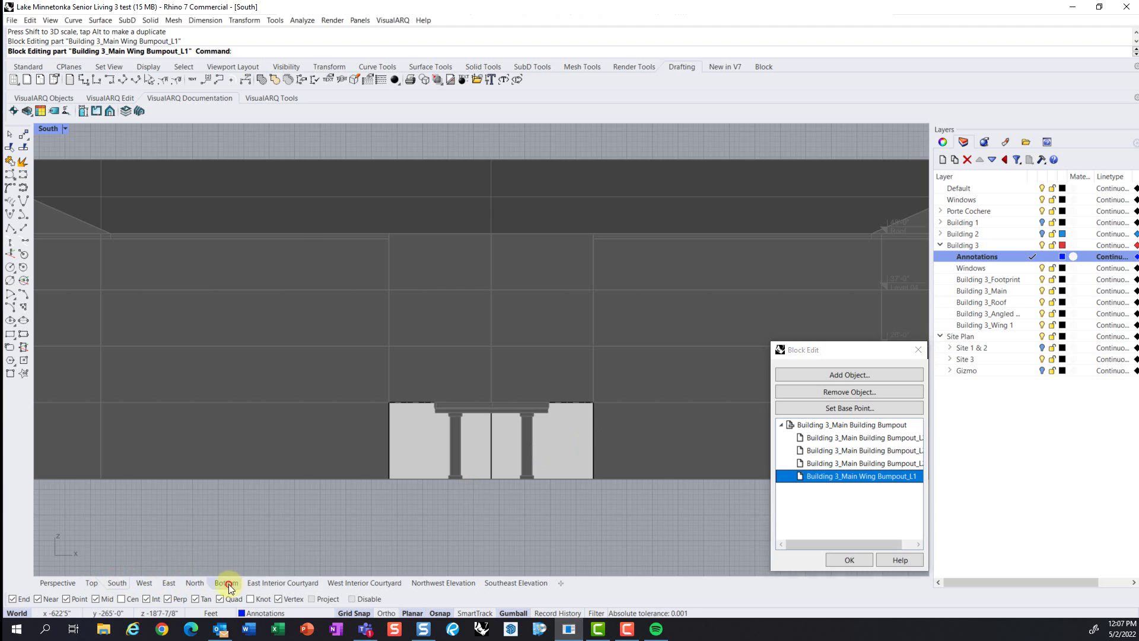
pyautogui.click(666, 333)
pyautogui.moveTo(436, 467); pyautogui.dragTo(400, 467)
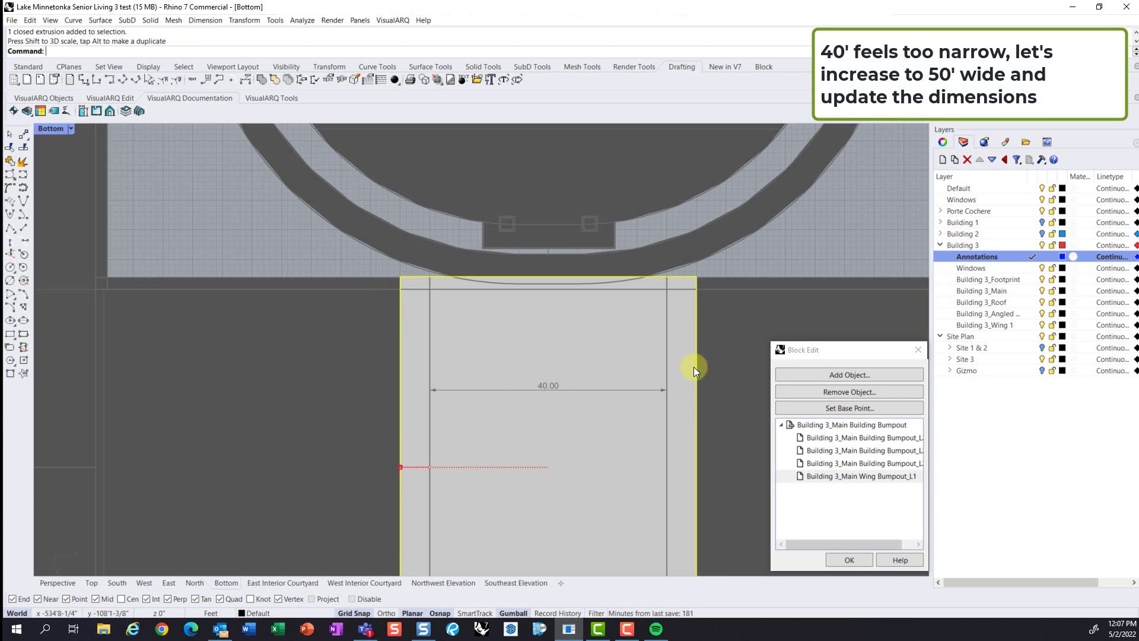
# Step: Try to switch the block editing from the L1 part to a nested "Building 3_Main Building Bumpout_L2-L4" block
pyautogui.click(860, 465)
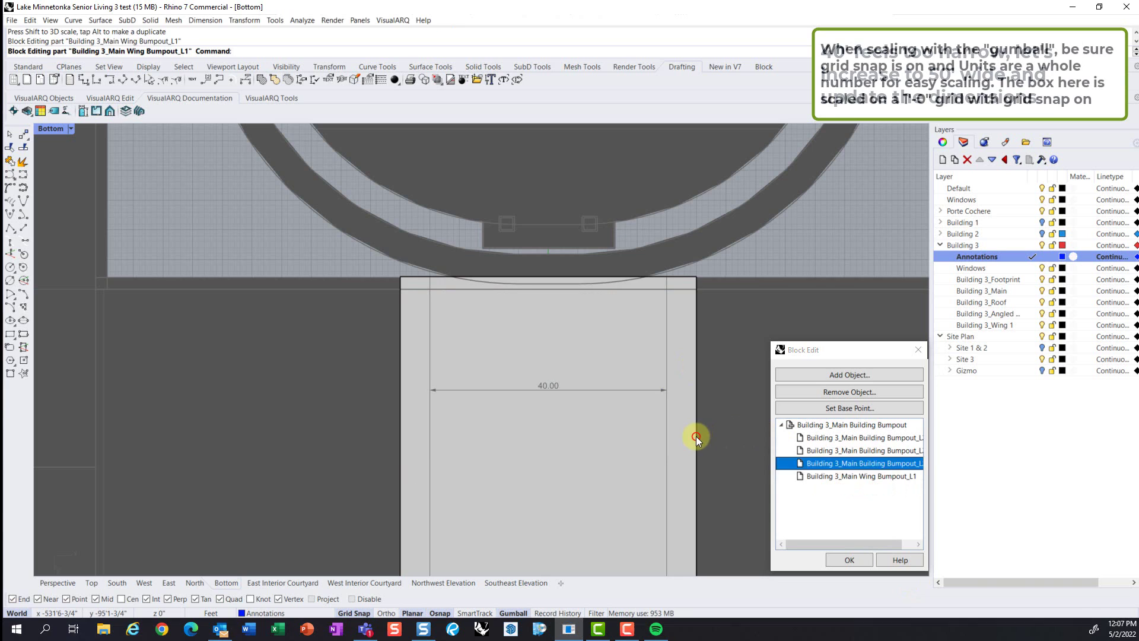
pyautogui.click(696, 436)
pyautogui.click(895, 466)
pyautogui.click(814, 233)
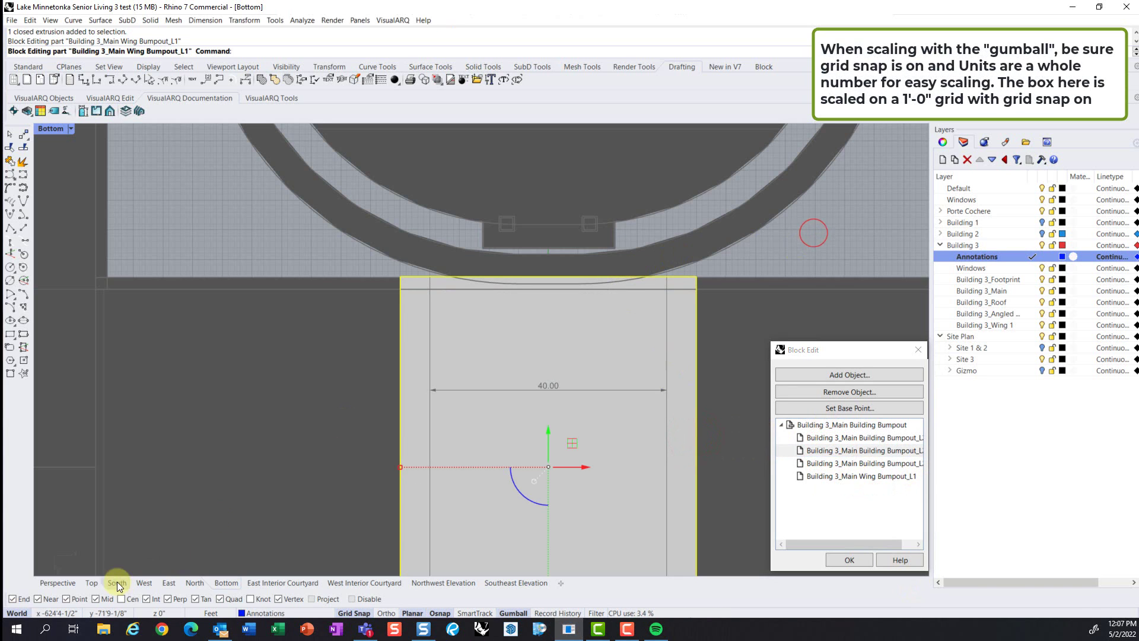
pyautogui.click(117, 583)
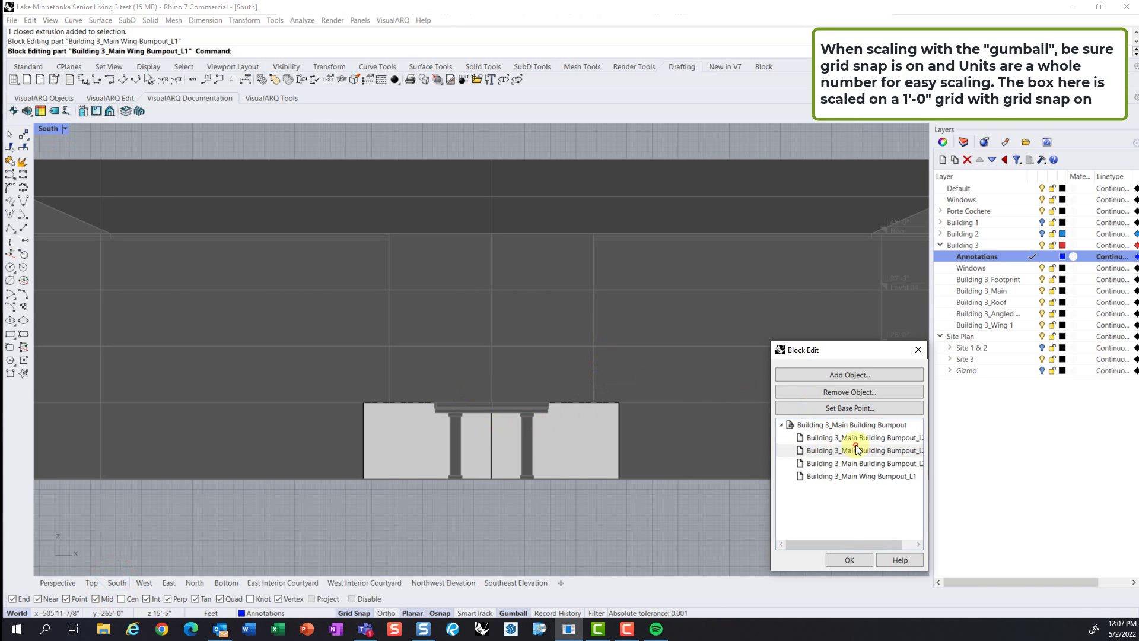
pyautogui.click(857, 439)
pyautogui.click(843, 450)
pyautogui.click(841, 463)
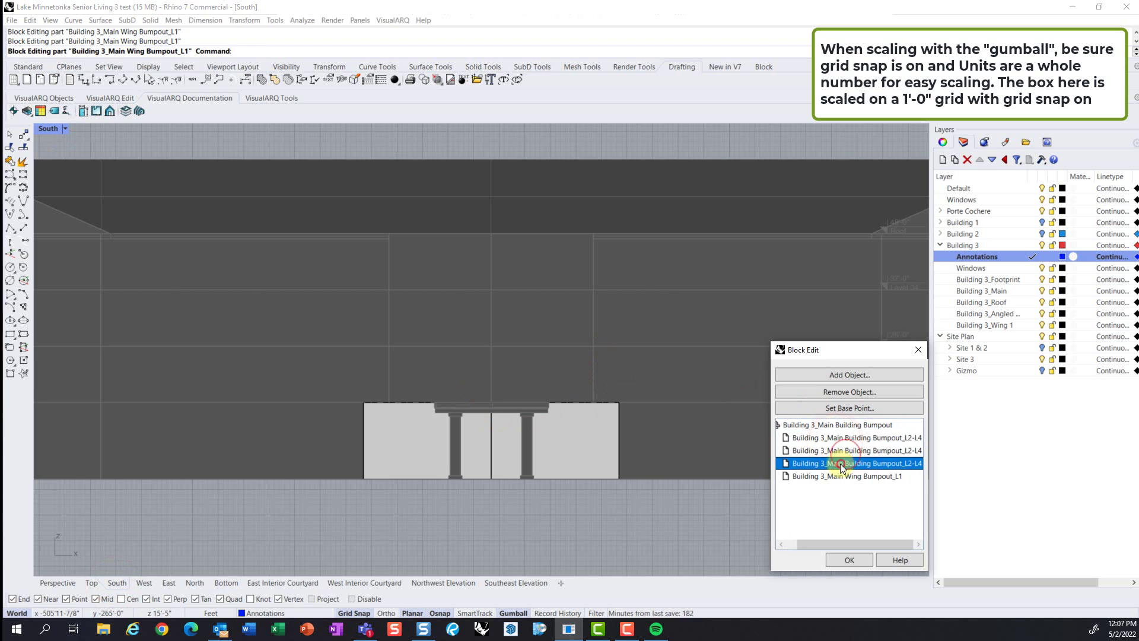
# Step: Finish the L1 block edit, reopen the combined bumpout block in the South view and open a nested "Building 3_Main Building Bumpout_L2-L4" block for editing
pyautogui.click(845, 559)
pyautogui.doubleClick(590, 363)
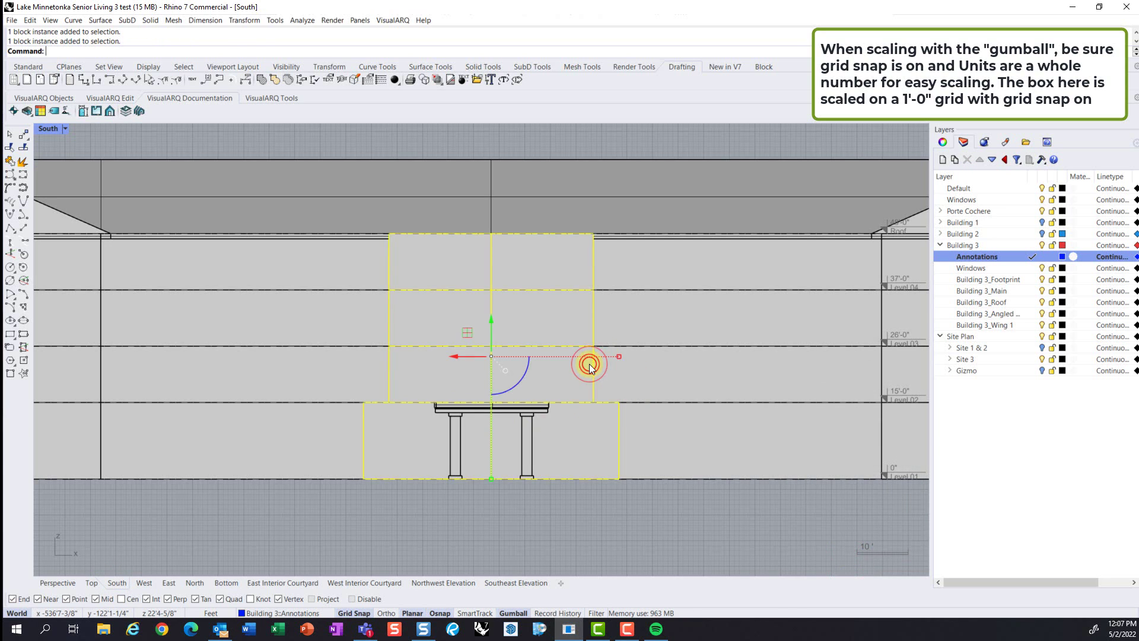
pyautogui.click(592, 358)
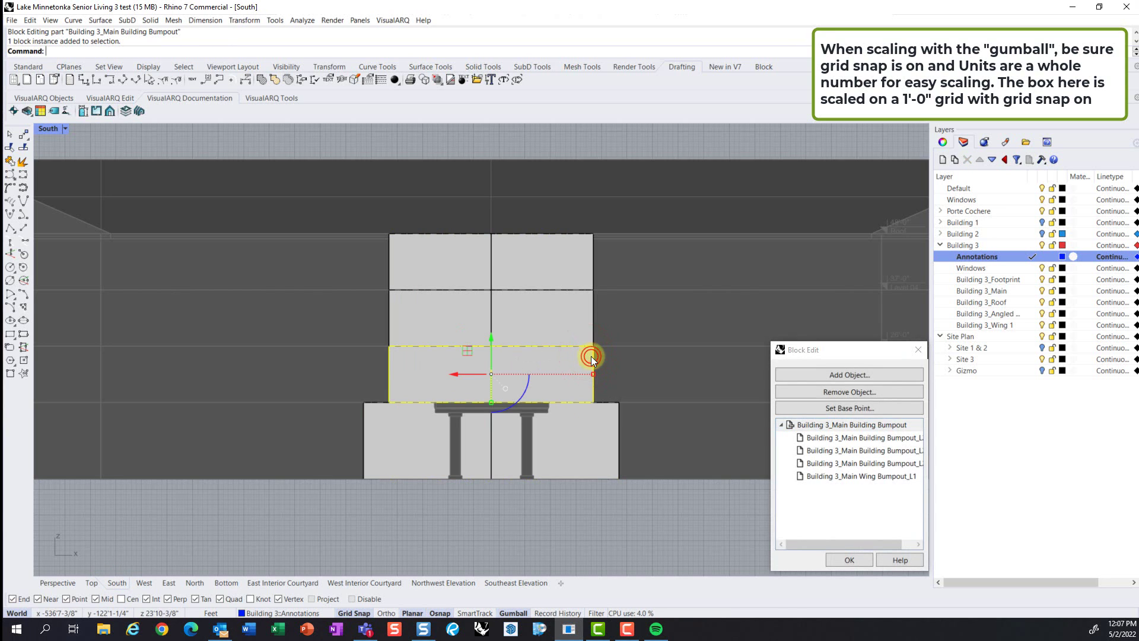
pyautogui.doubleClick(844, 451)
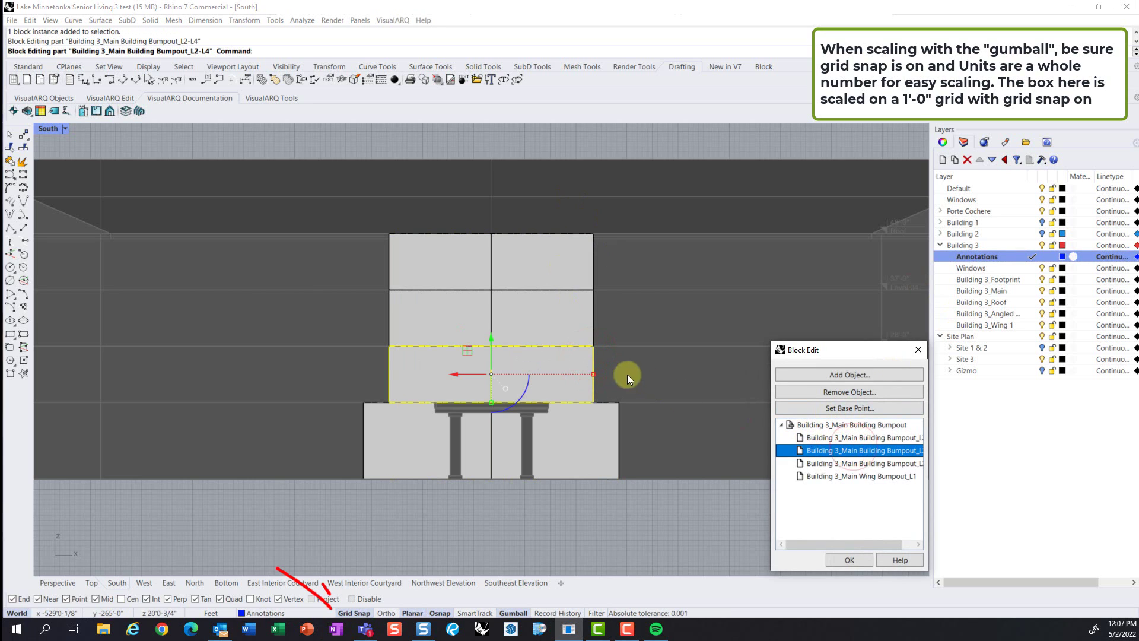
# Step: Widen the L2-L4 extrusion symmetrically to about 50 feet, aligning it with the L1 edges in the Bottom view, and finish block editing
pyautogui.click(594, 307)
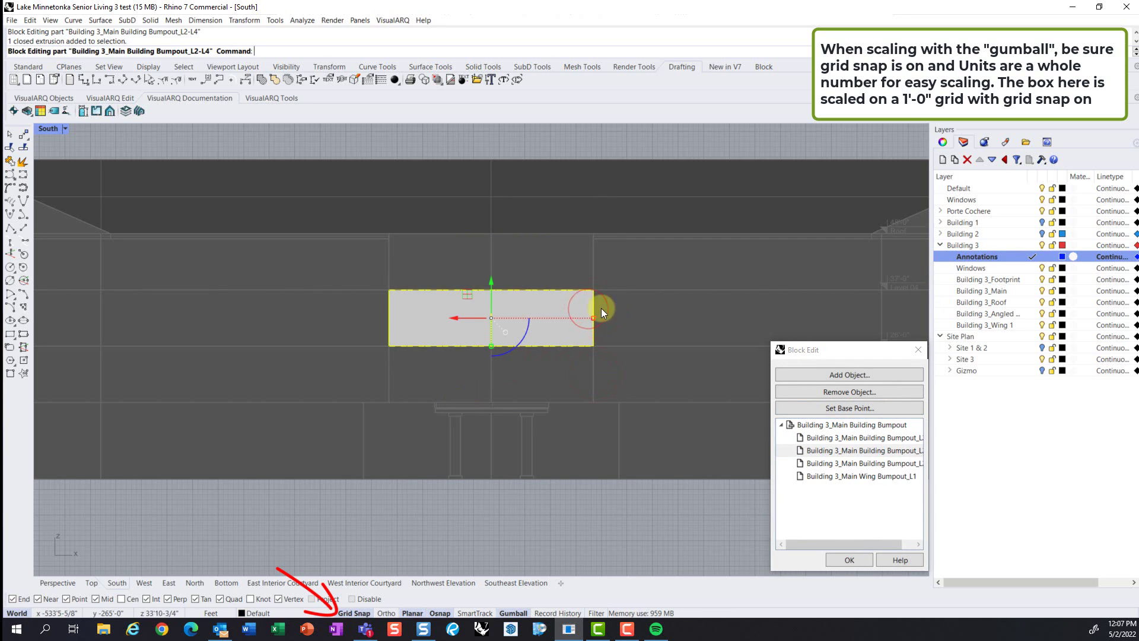
pyautogui.moveTo(600, 314); pyautogui.dragTo(621, 320)
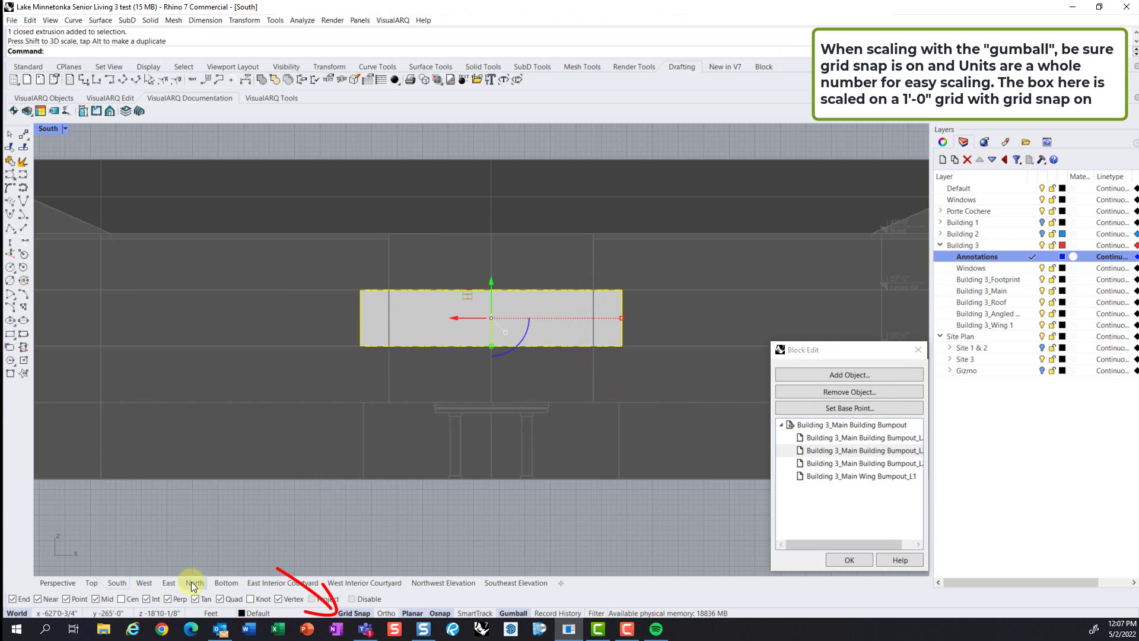
pyautogui.click(226, 583)
pyautogui.click(695, 467)
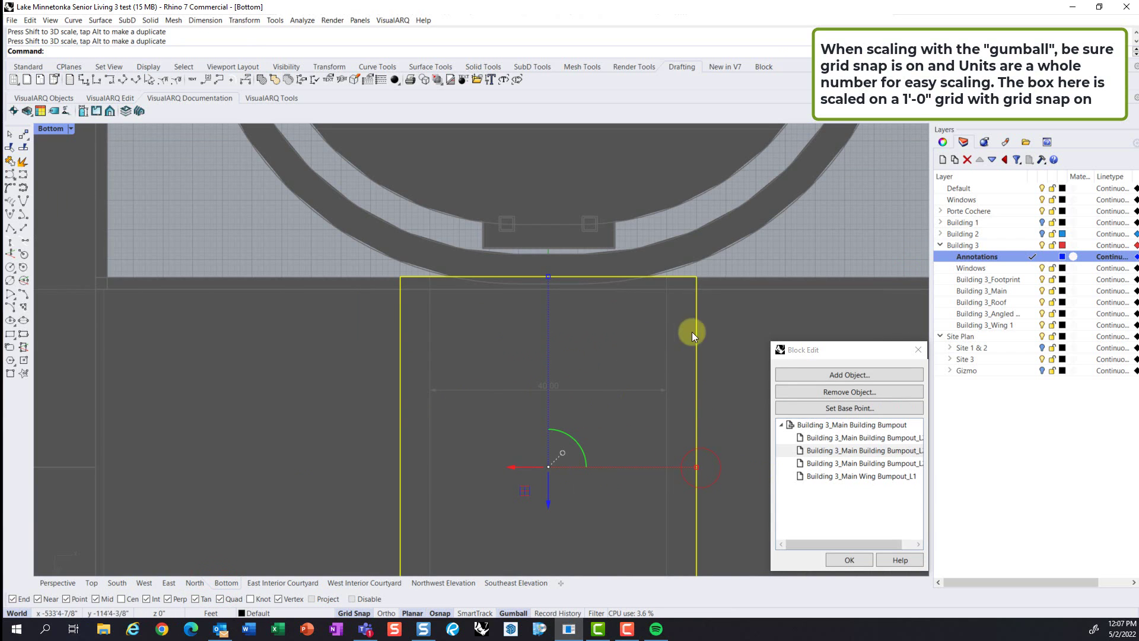
pyautogui.click(117, 582)
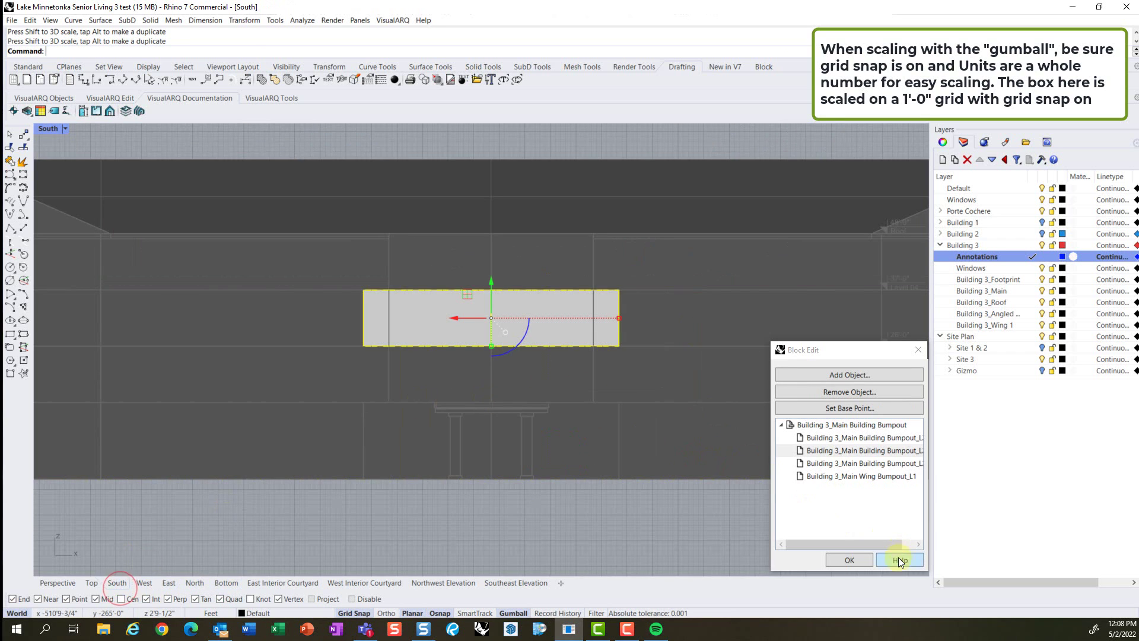
pyautogui.click(849, 559)
# Step: Open the combined "Building 3_Main Building Bumpout" block for editing from the Bottom view
pyautogui.scroll(-4, 496, 286)
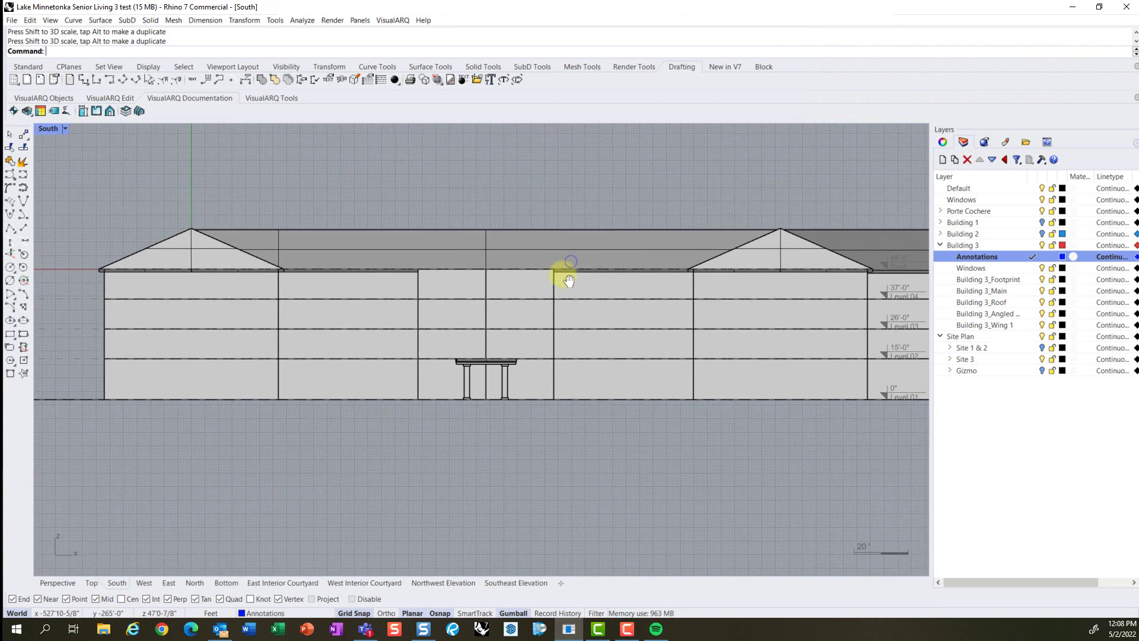
pyautogui.click(226, 583)
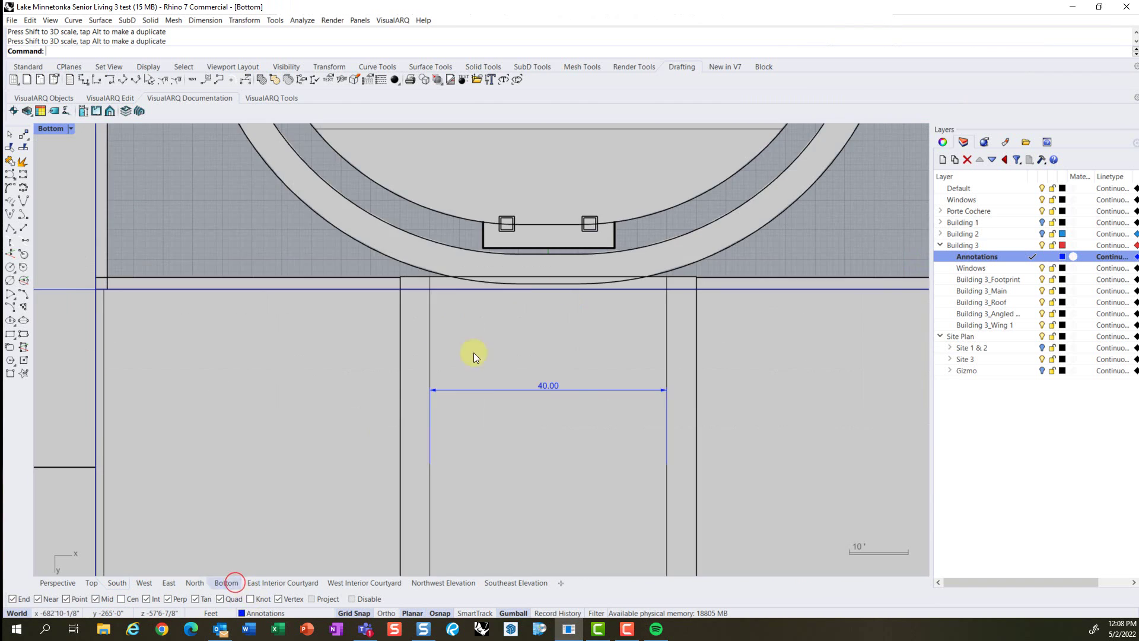
pyautogui.click(576, 385)
pyautogui.click(624, 424)
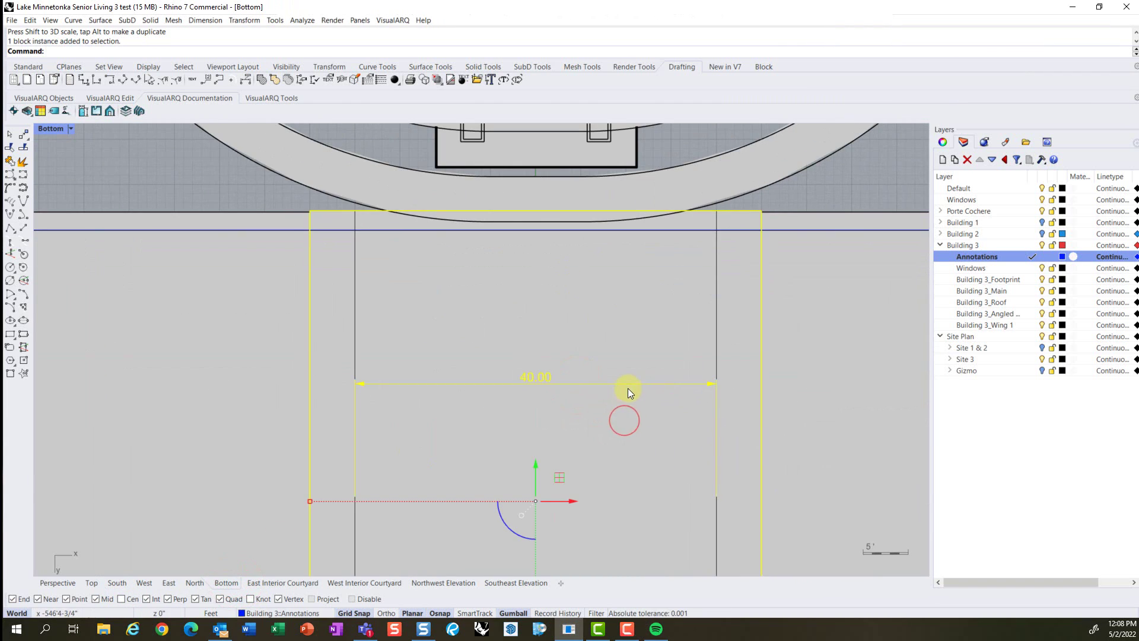
pyautogui.click(626, 385)
pyautogui.click(675, 423)
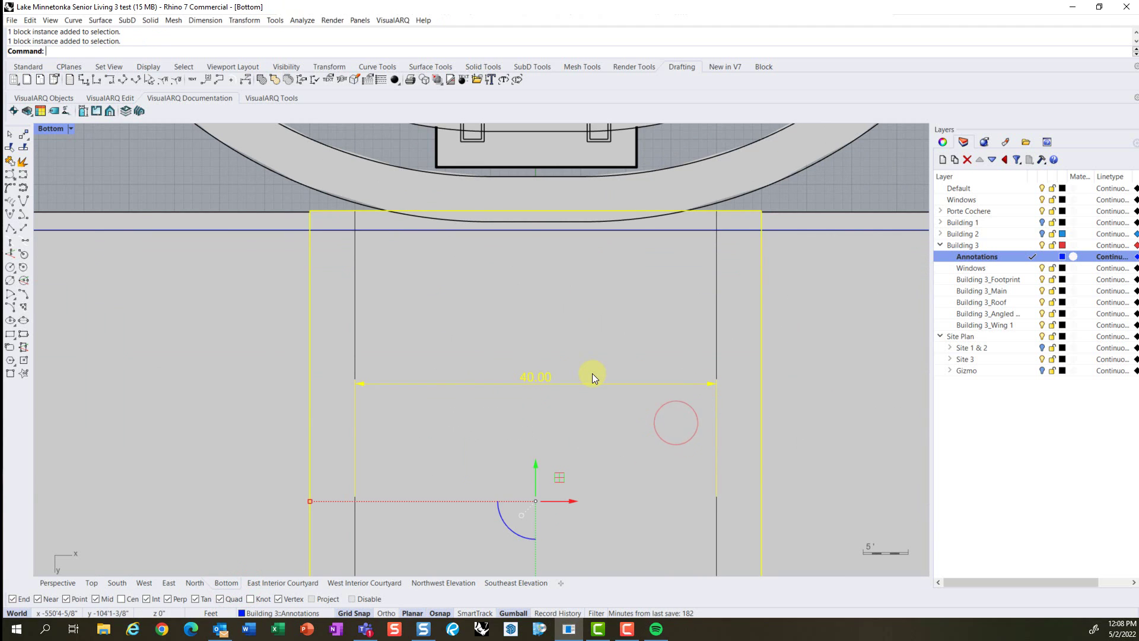
pyautogui.doubleClick(584, 388)
# Step: Try to stretch the linear dimension's arrow grip out to the widened edge of the bumpout
pyautogui.click(584, 388)
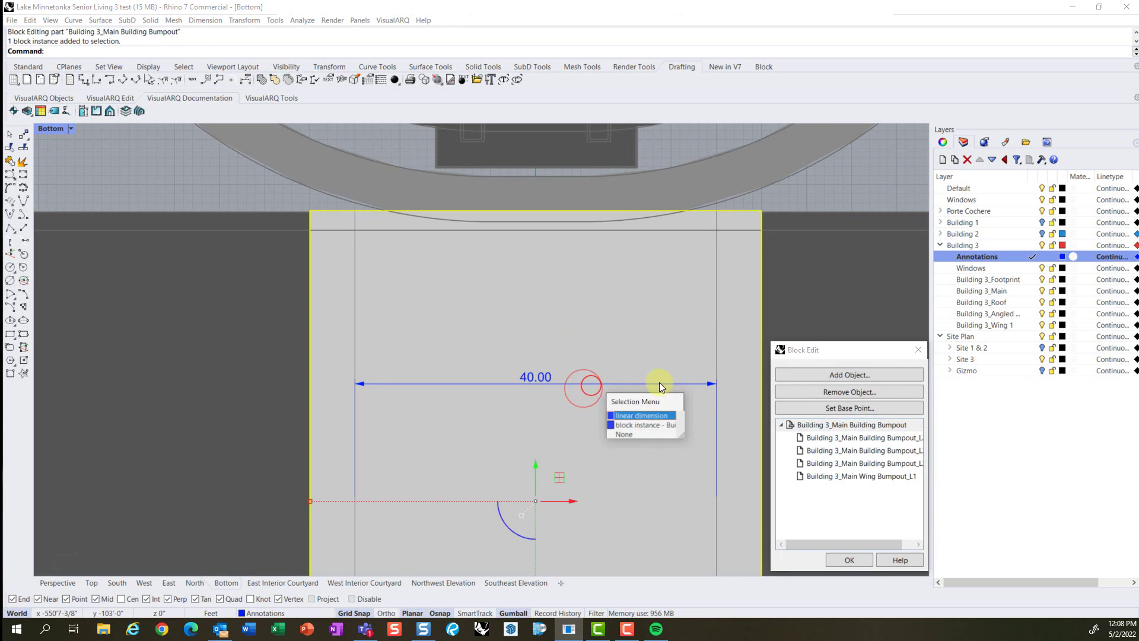
pyautogui.click(646, 426)
pyautogui.click(656, 383)
pyautogui.click(704, 415)
pyautogui.click(720, 391)
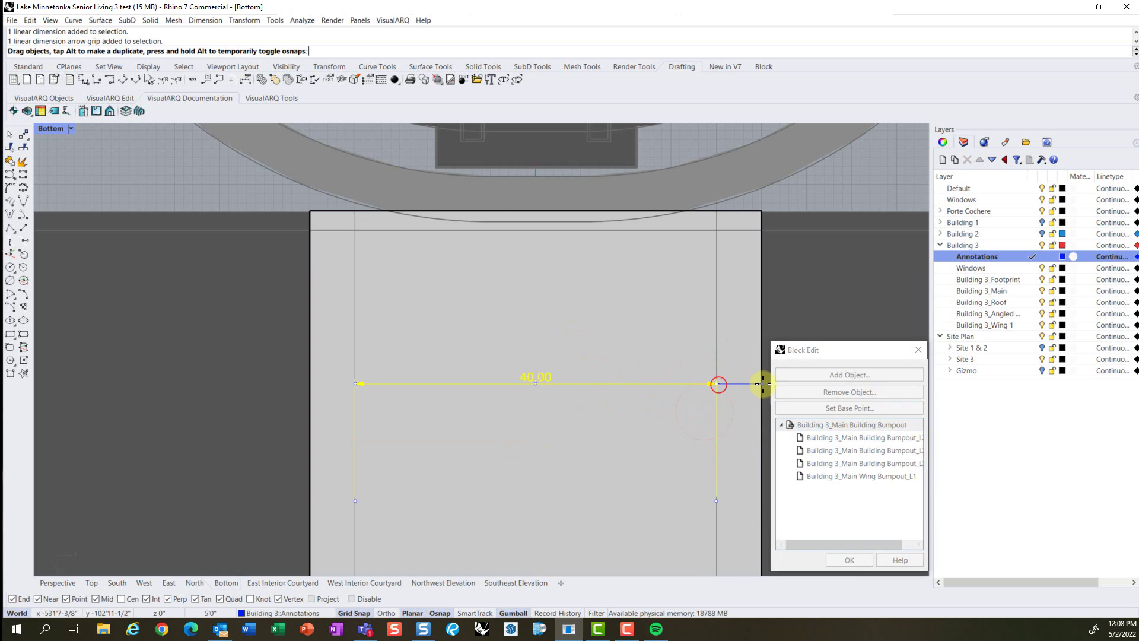
# Step: Delete the outdated linear dimension from the bumpout block and finish block editing
pyautogui.click(657, 384)
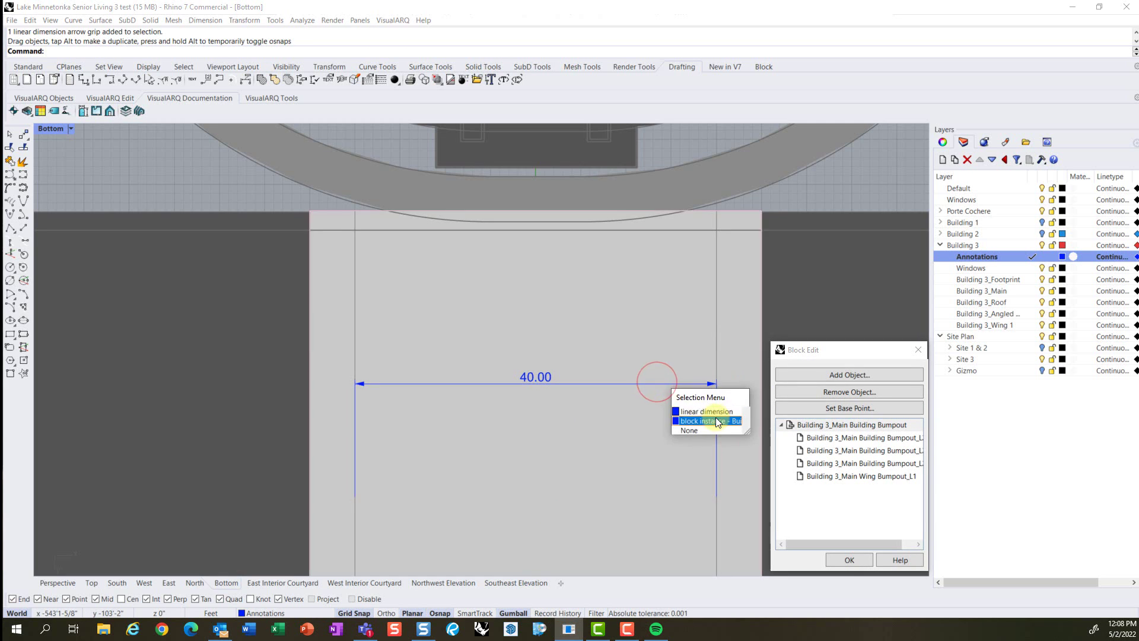
pyautogui.click(717, 409)
pyautogui.press('Delete')
pyautogui.click(847, 559)
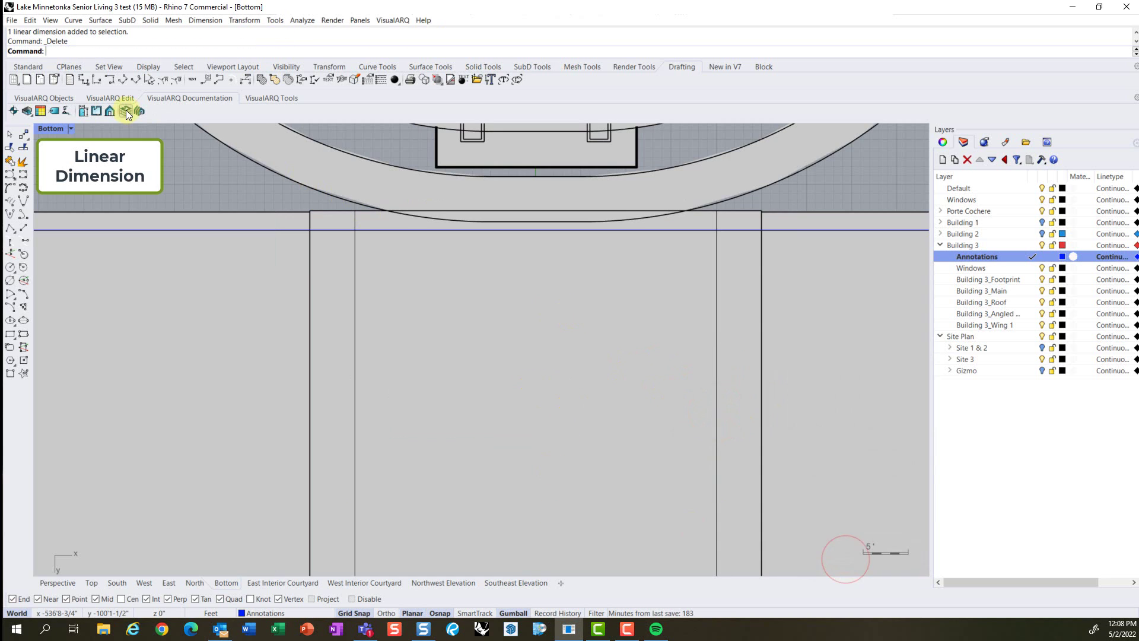
# Step: Add a new aligned dimension across the full width of the widened bumpout in the Bottom view
pyautogui.click(122, 79)
pyautogui.click(308, 496)
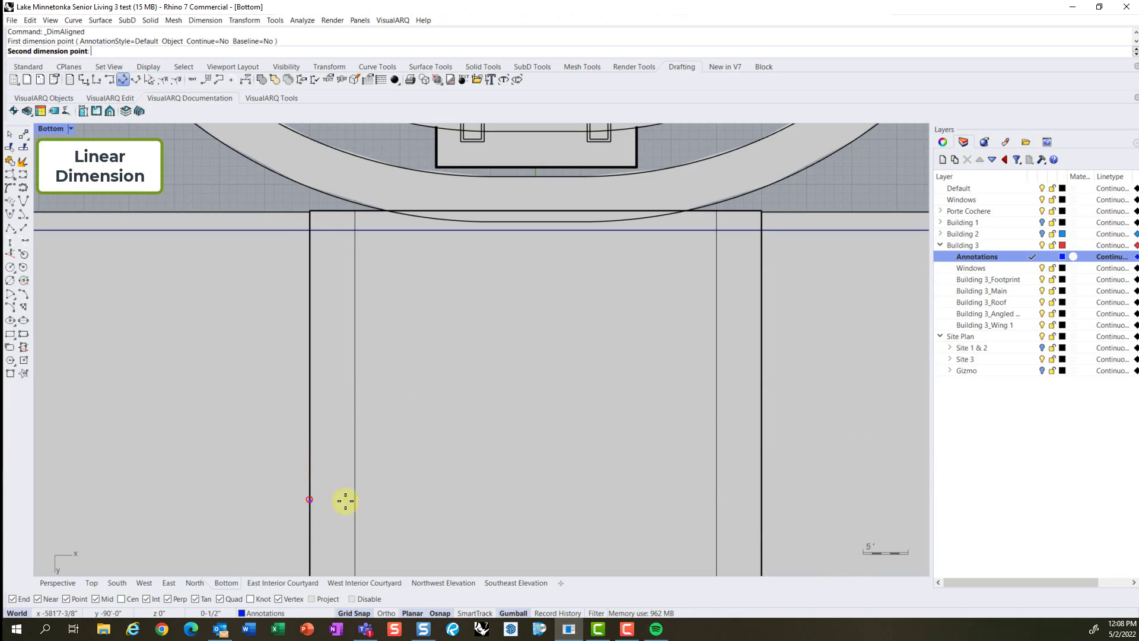
pyautogui.click(760, 501)
pyautogui.click(622, 465)
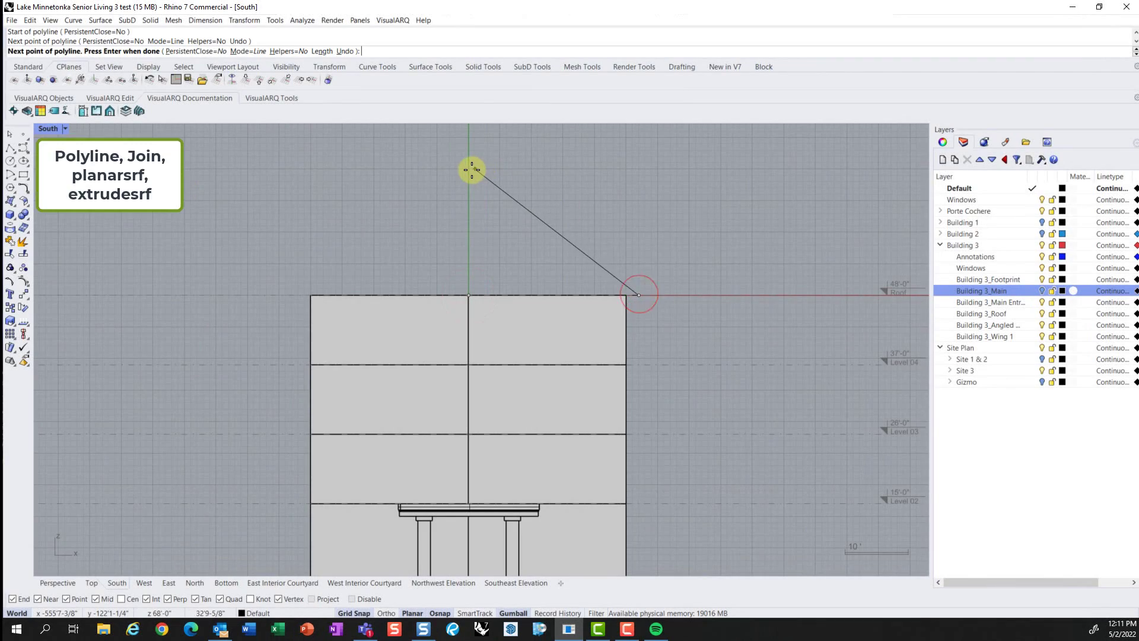
# Step: Complete the closed triangular gable profile above the bumpout with its apex at about z 68 feet, and make it a planar surface with PlanarSrf
pyautogui.click(470, 170)
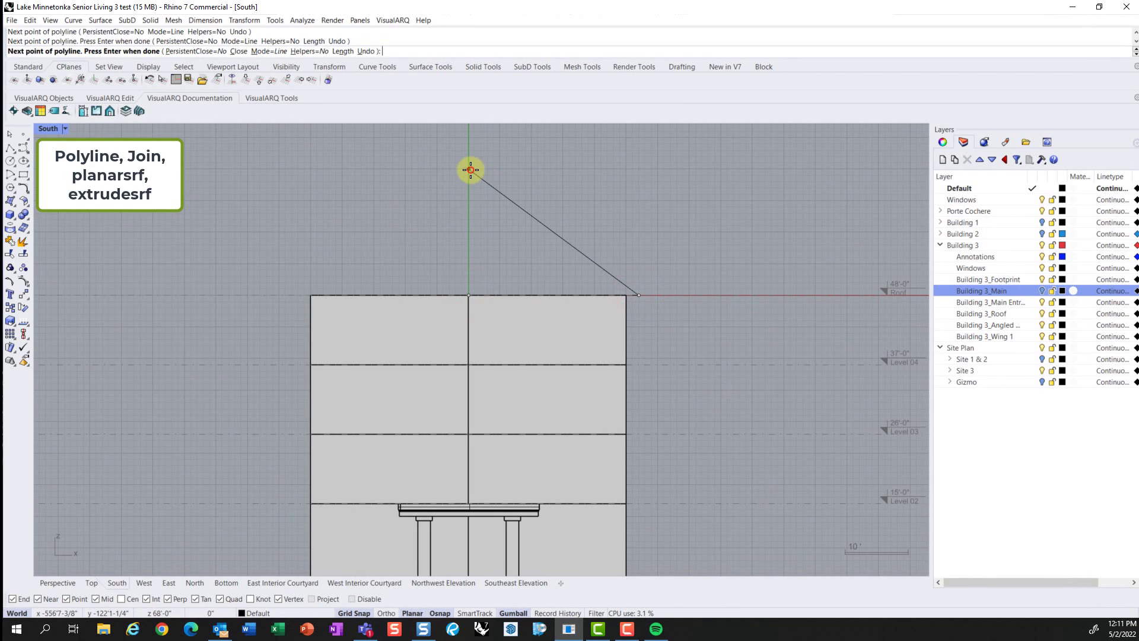
pyautogui.click(299, 294)
pyautogui.click(470, 291)
pyautogui.write('Planar')
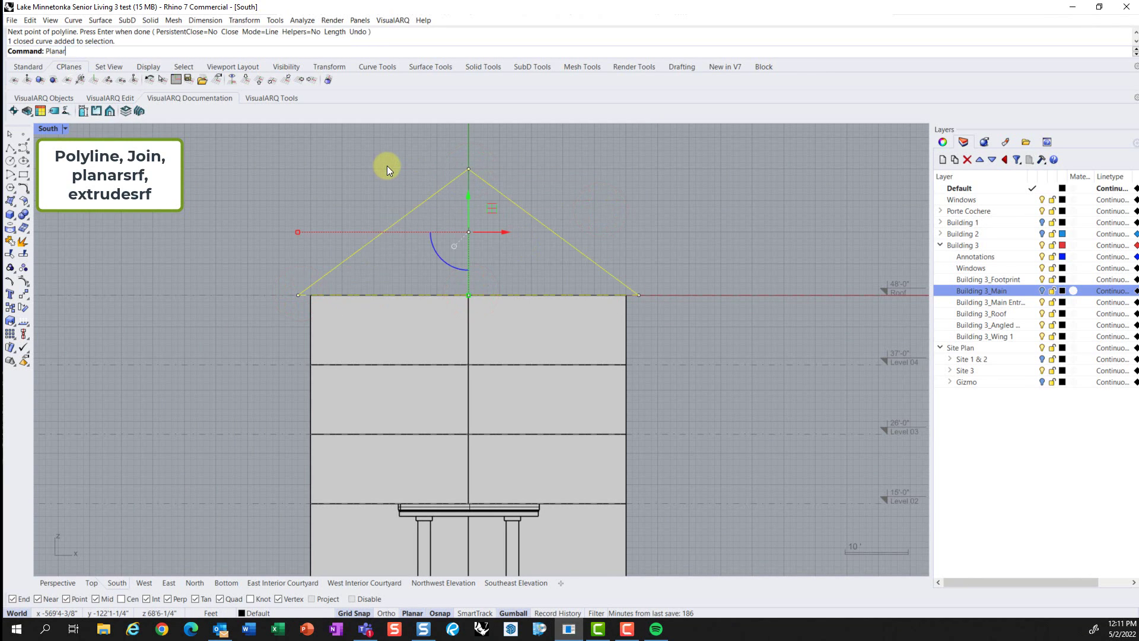
pyautogui.write('Srf')
pyautogui.press('Return')
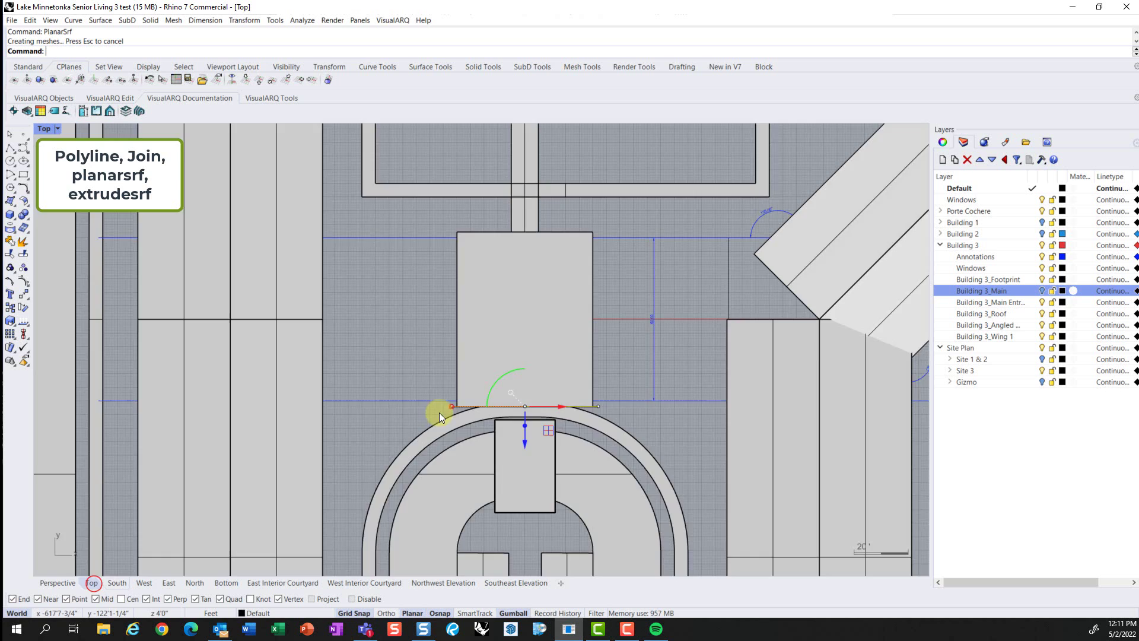
pyautogui.click(50, 582)
pyautogui.click(501, 240)
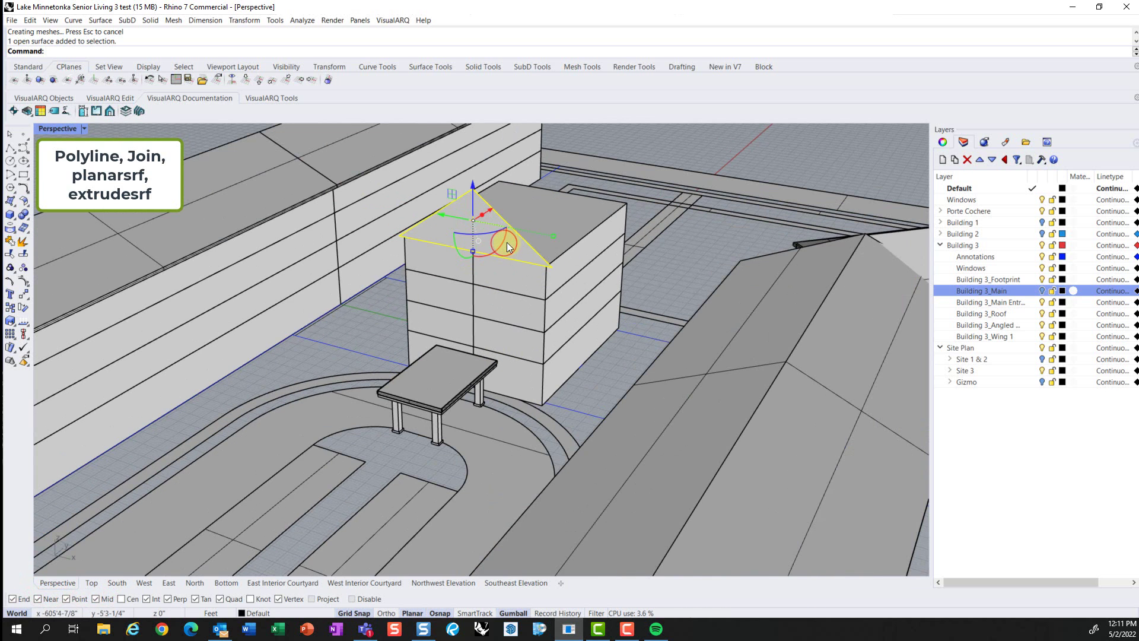
pyautogui.click(91, 581)
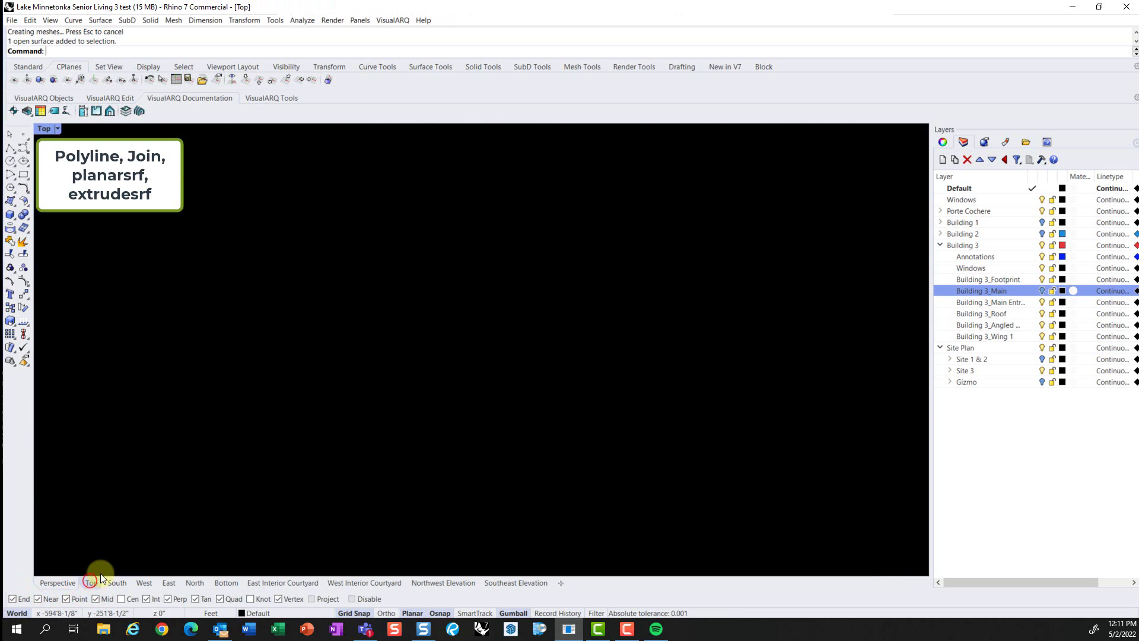
pyautogui.write('ExtrudeCrv')
pyautogui.press('Return')
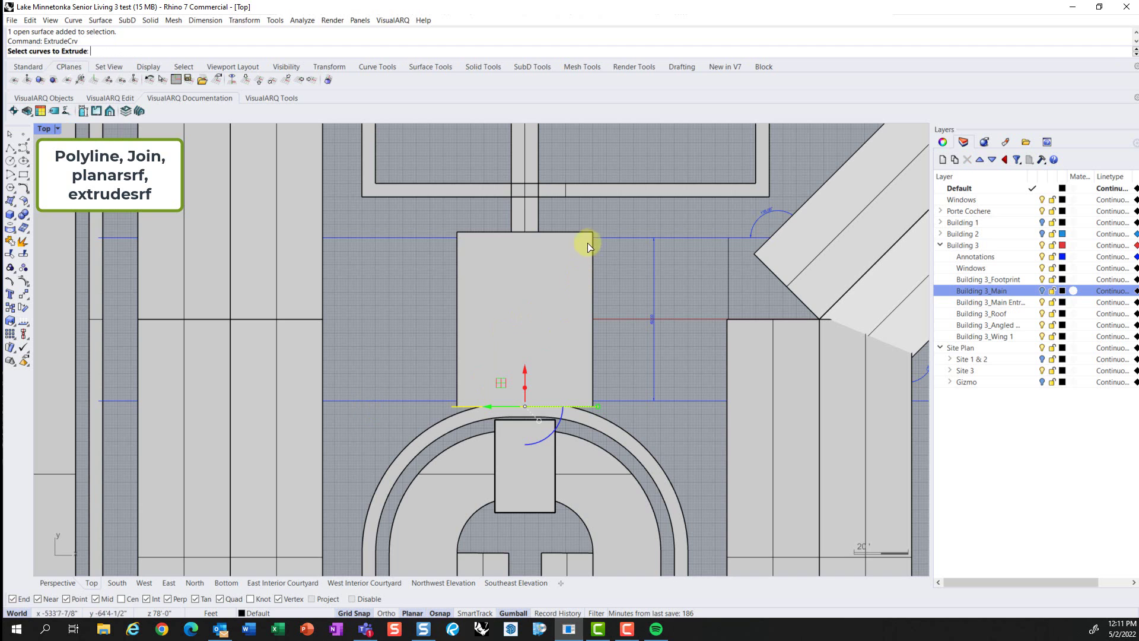
pyautogui.scroll(5, 581, 364)
pyautogui.press('Escape')
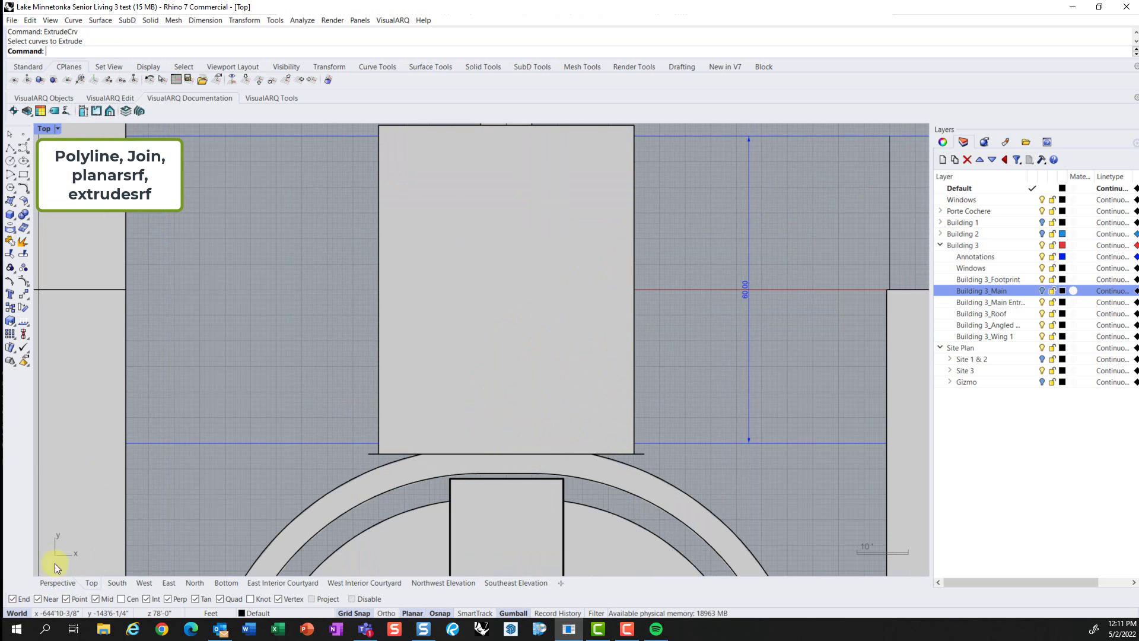
# Step: Extrude the triangular gable surface as a solid with ExtrudeSrf, setting its length to the bumpout's back edge in the Top view
pyautogui.click(58, 582)
pyautogui.click(478, 229)
pyautogui.write('extru')
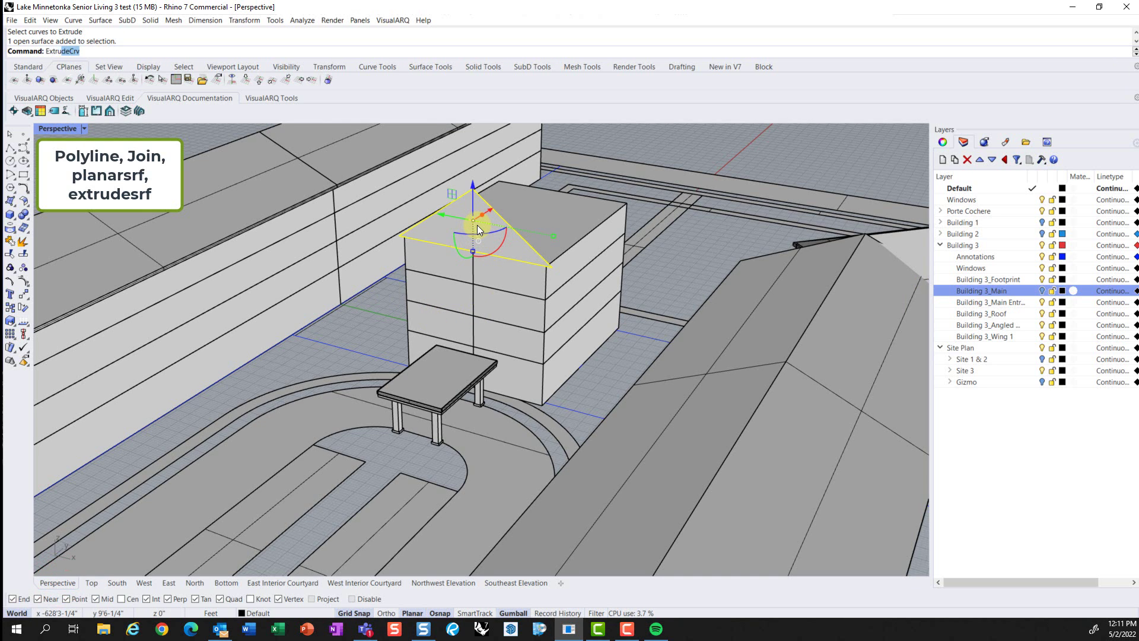
pyautogui.write('desrv')
pyautogui.press('Return')
pyautogui.write('extruds')
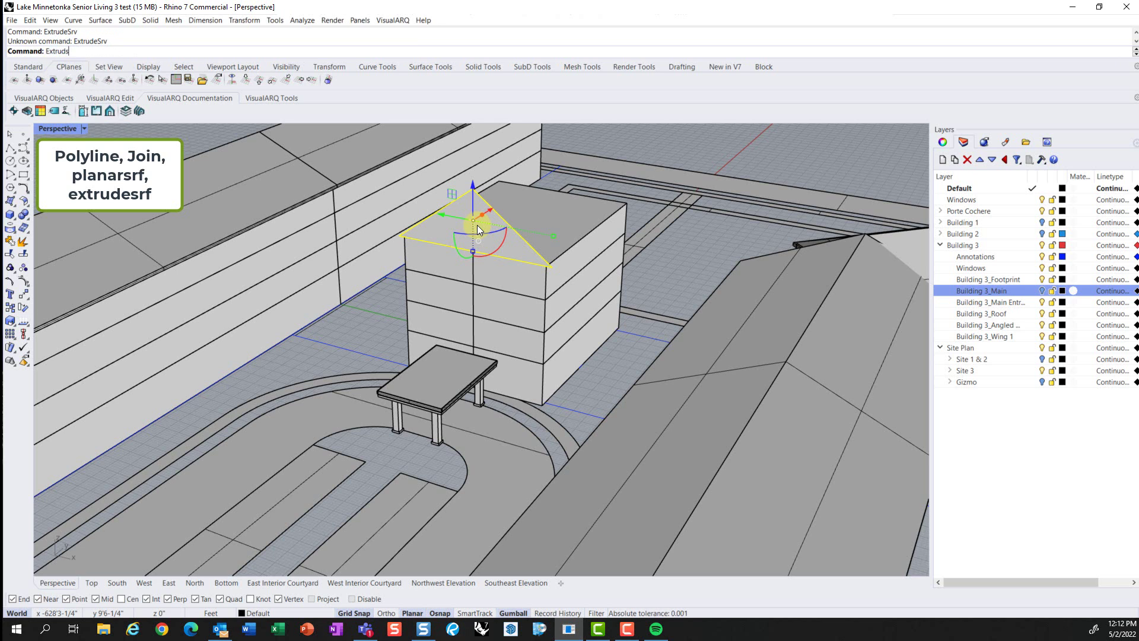
pyautogui.press('BackSpace')
pyautogui.write('esrf')
pyautogui.press('Return')
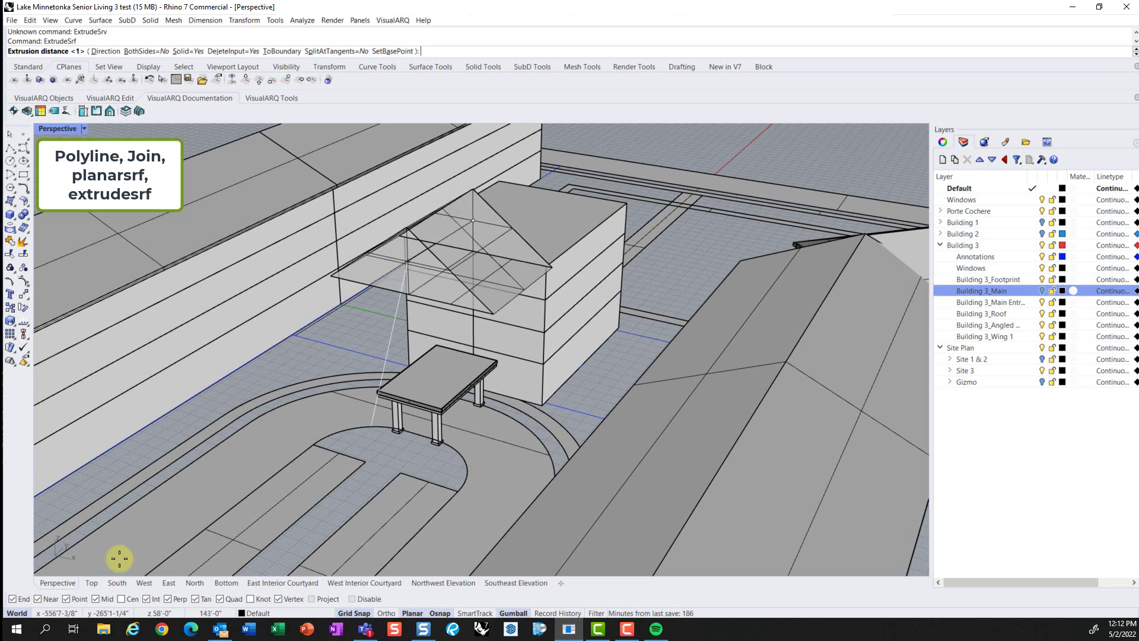
pyautogui.click(89, 582)
pyautogui.moveTo(570, 182); pyautogui.dragTo(526, 334, button='right')
pyautogui.click(602, 232)
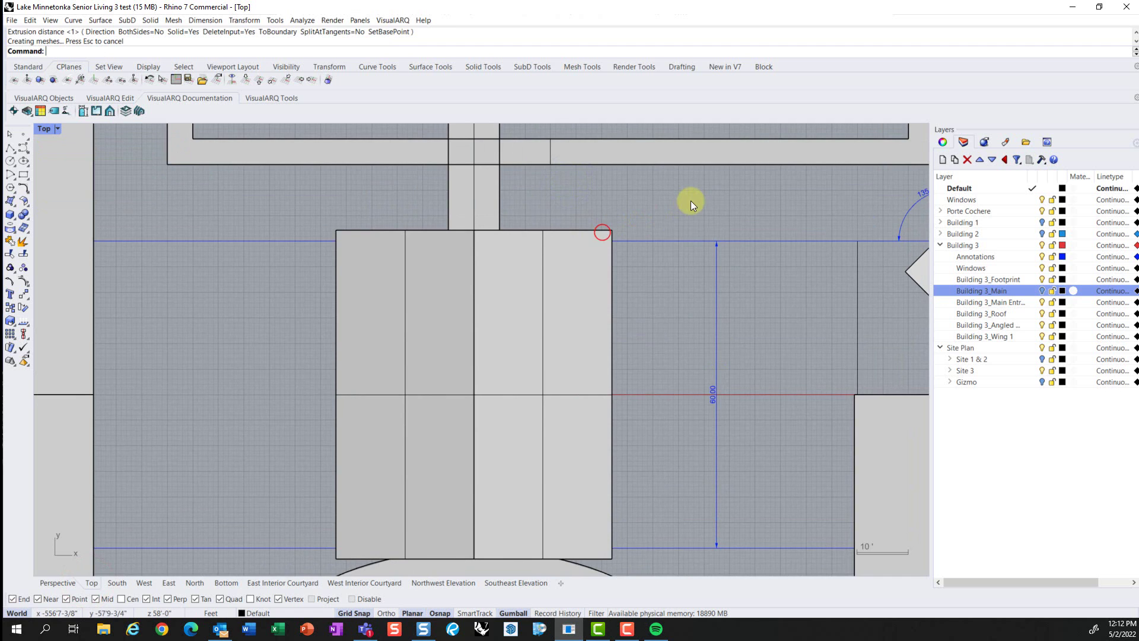
# Step: Add the gable roof solid to the main entrance bumpout block with AddToBlock in the Perspective view
pyautogui.scroll(-5, 642, 350)
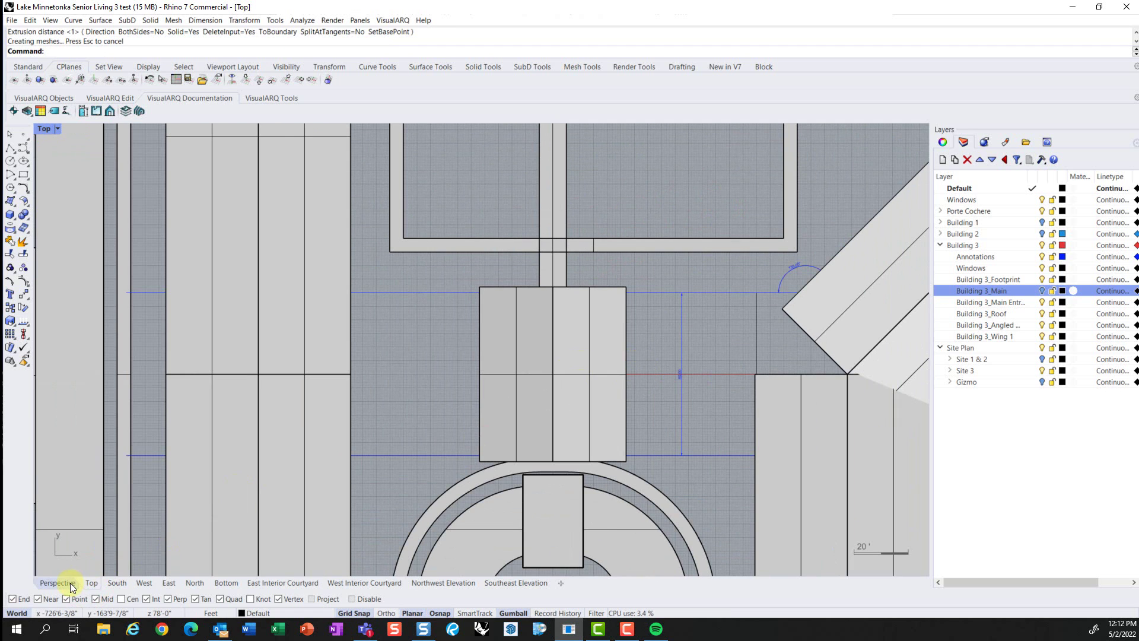
pyautogui.click(70, 582)
pyautogui.click(525, 276)
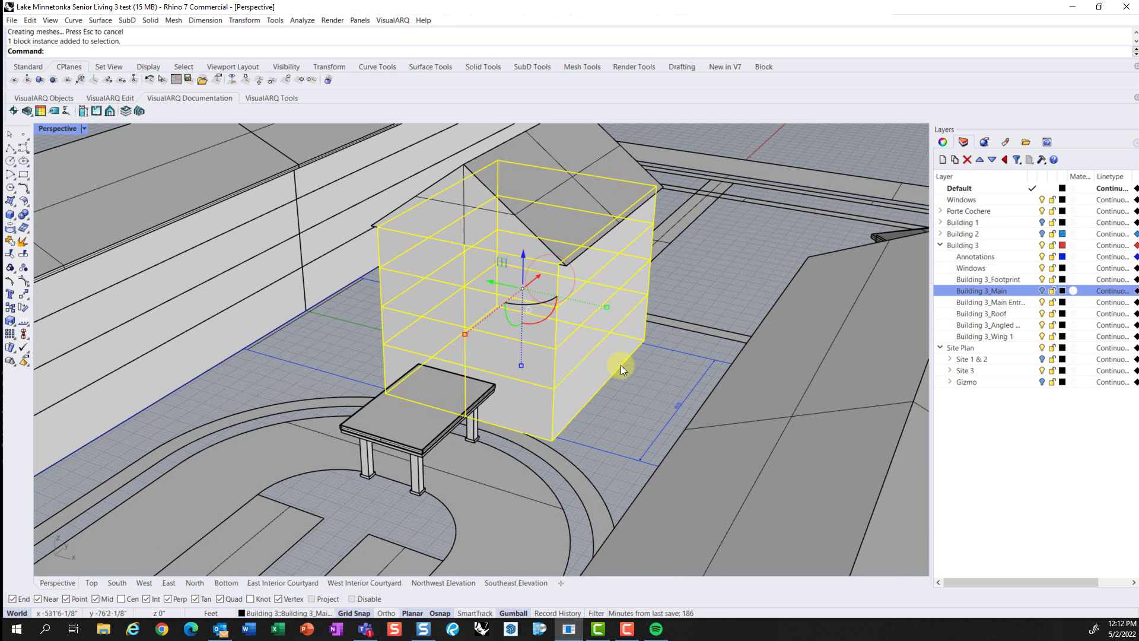
pyautogui.write('AddToBlock')
pyautogui.press('Return')
pyautogui.click(621, 147)
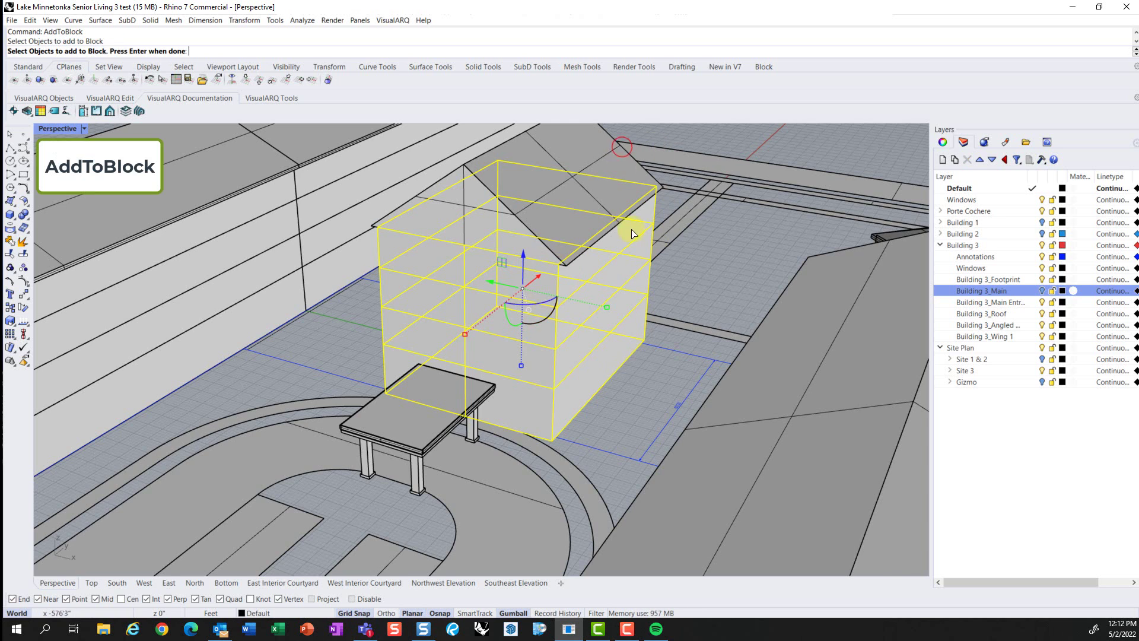
pyautogui.press('Return')
# Step: Edit the bumpout block, move its gable roof solid to the Building 3_Roof layer, and finish block editing
pyautogui.click(581, 337)
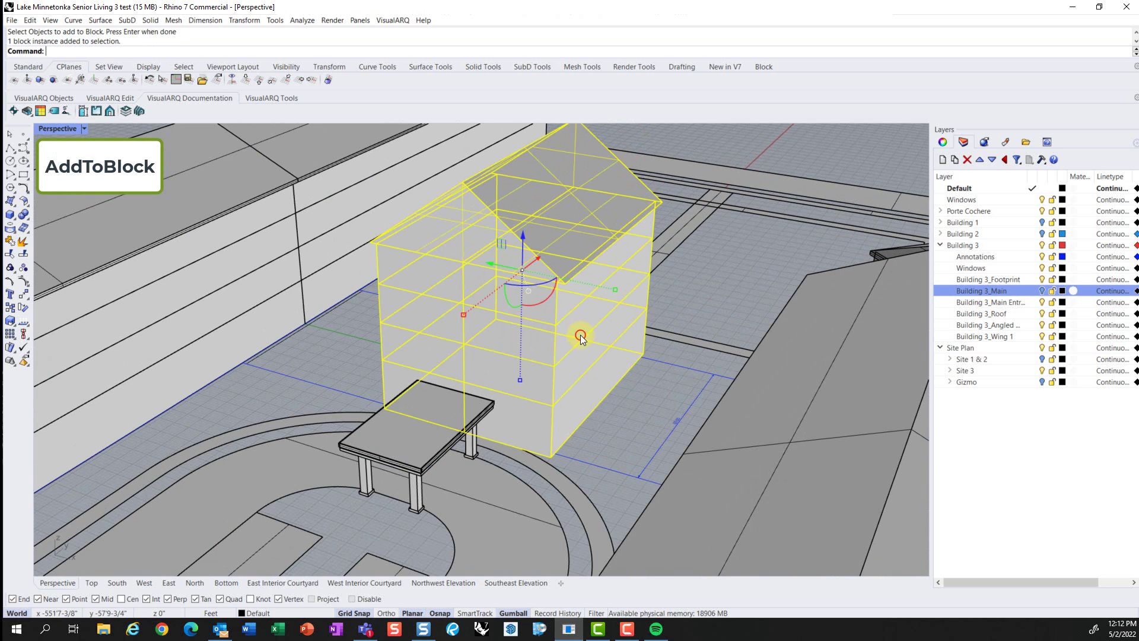
pyautogui.doubleClick(573, 347)
pyautogui.click(510, 233)
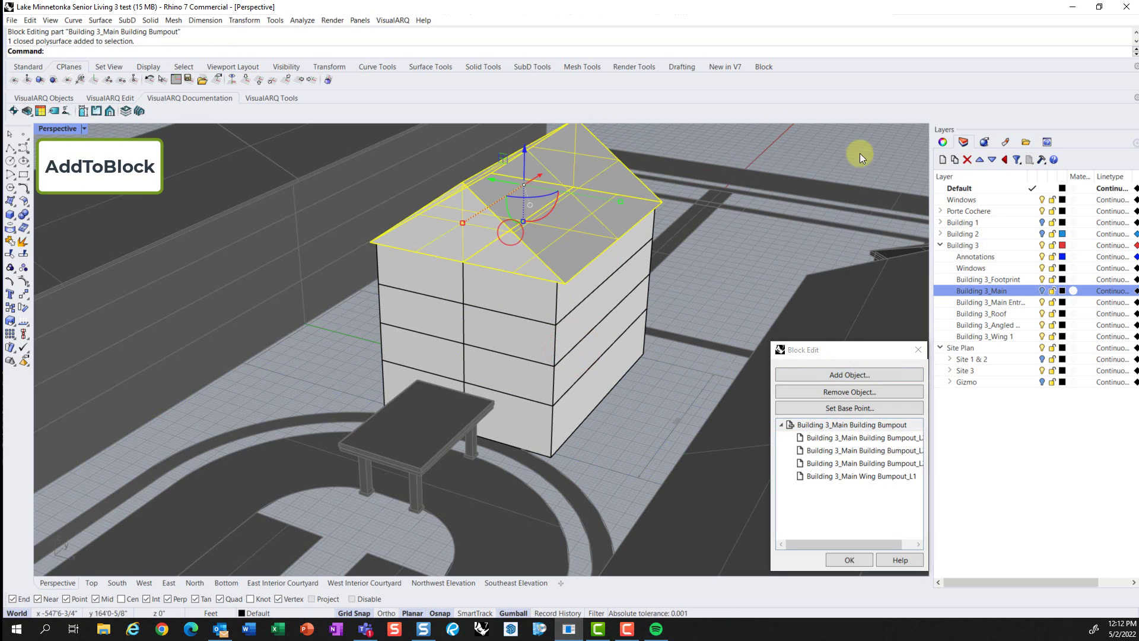
pyautogui.click(942, 142)
pyautogui.click(1128, 240)
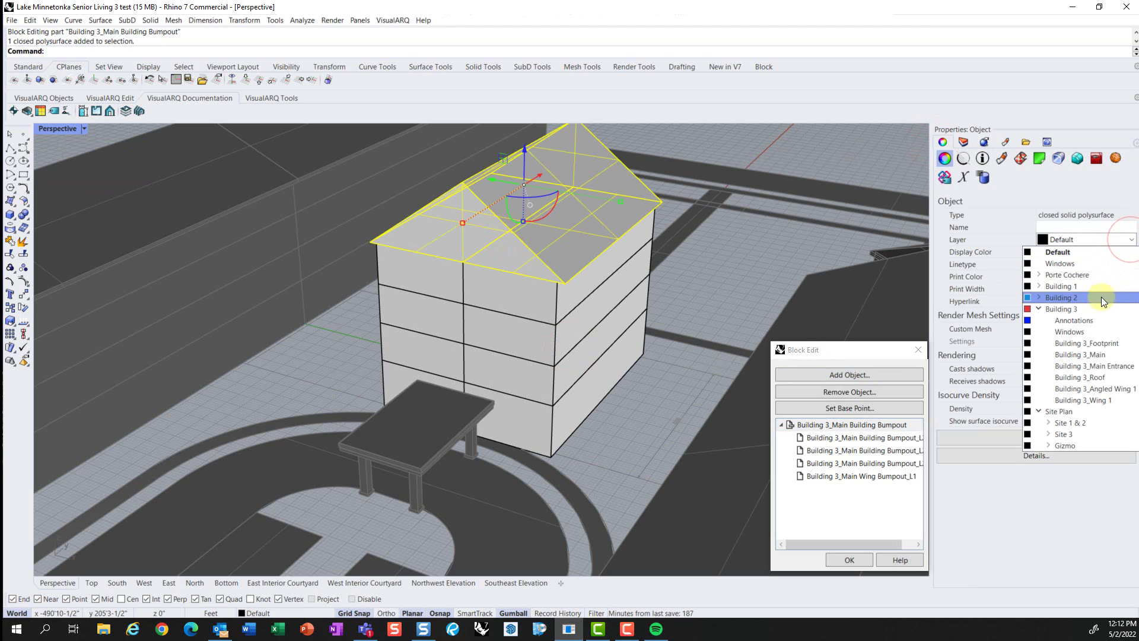
pyautogui.click(1104, 376)
pyautogui.click(850, 560)
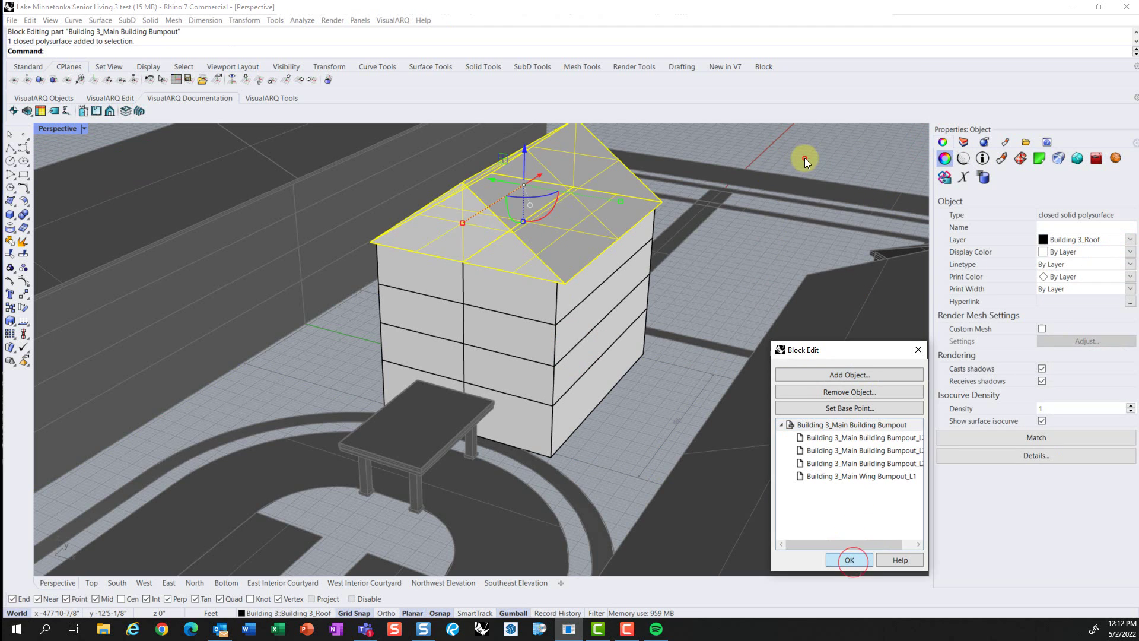
# Step: Turn the Building 3_Main layer back on
pyautogui.click(963, 142)
pyautogui.click(1042, 290)
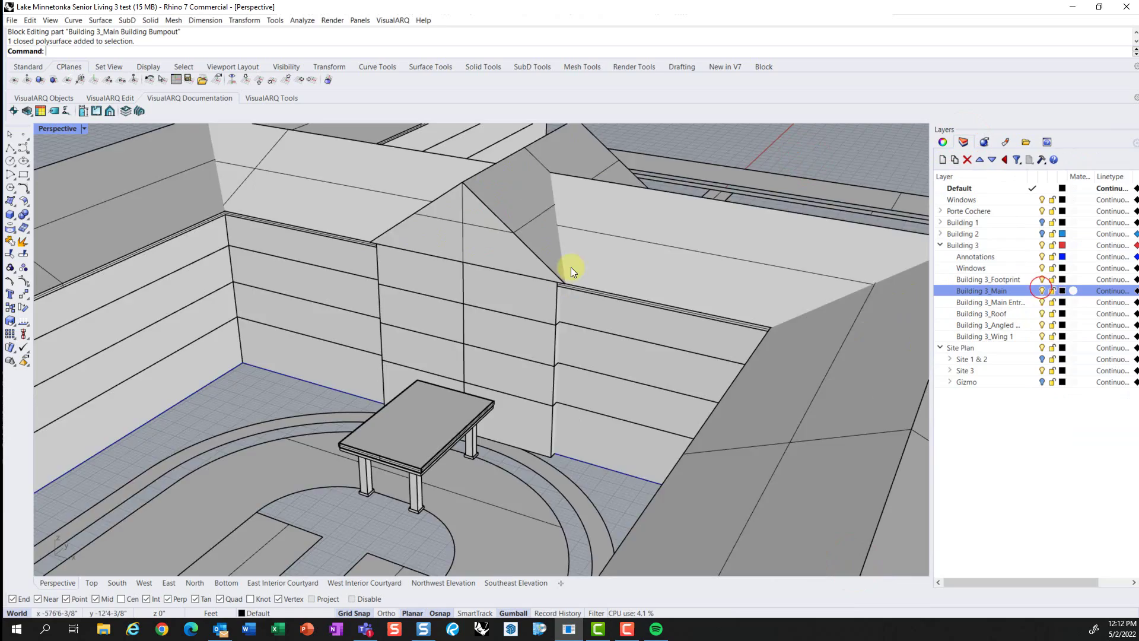
pyautogui.scroll(-5, 627, 237)
pyautogui.scroll(-5, 627, 237)
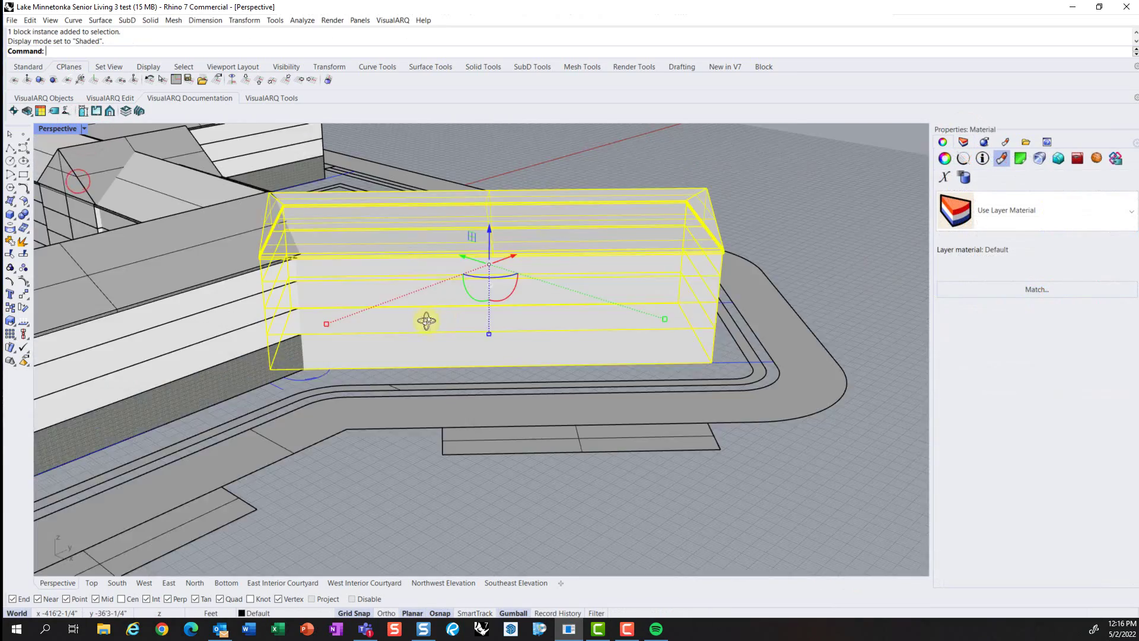
# Step: Open the Building 3_Angled Wing 1 block for editing and assign the Brick grey material to its first-level block instance
pyautogui.moveTo(426, 321); pyautogui.dragTo(254, 388, button='right')
pyautogui.doubleClick(423, 355)
pyautogui.click(684, 324)
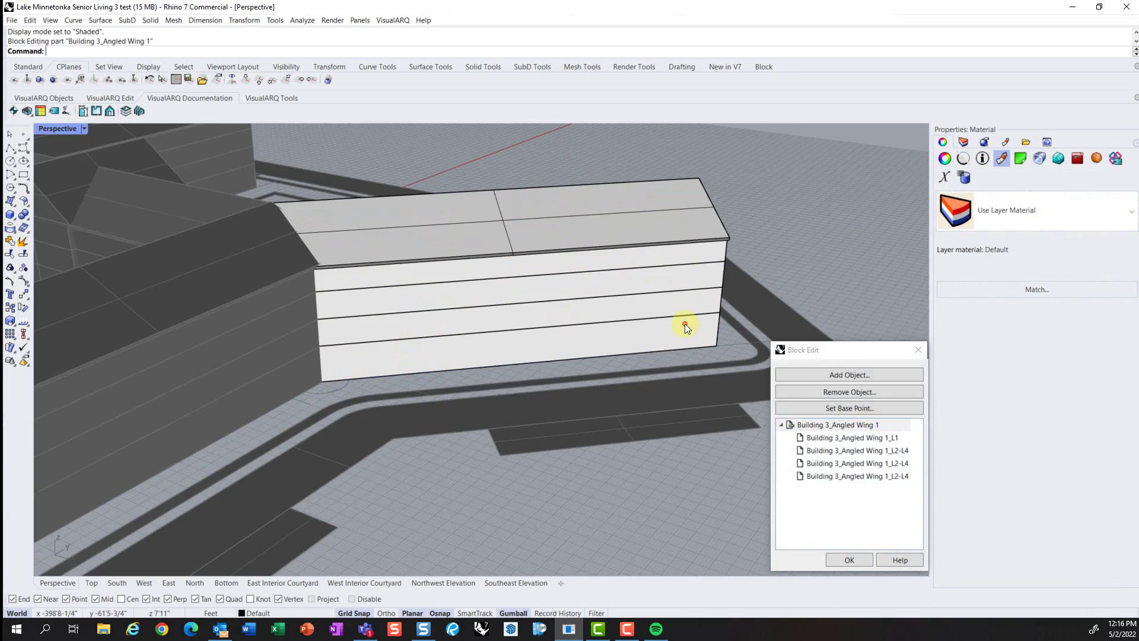
pyautogui.click(525, 340)
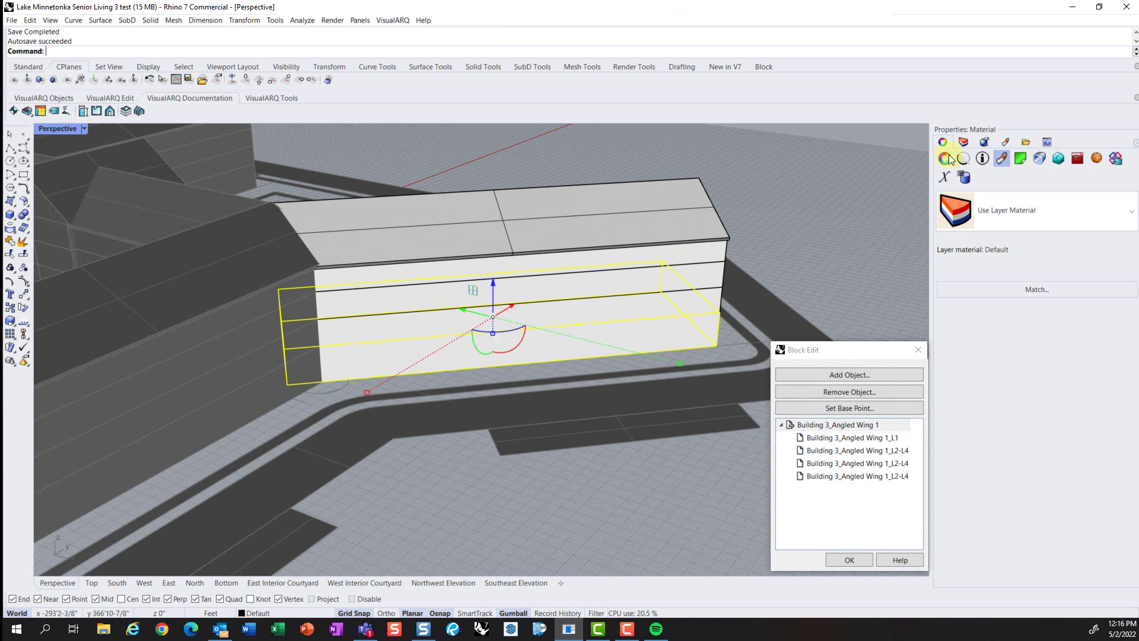
pyautogui.click(1007, 210)
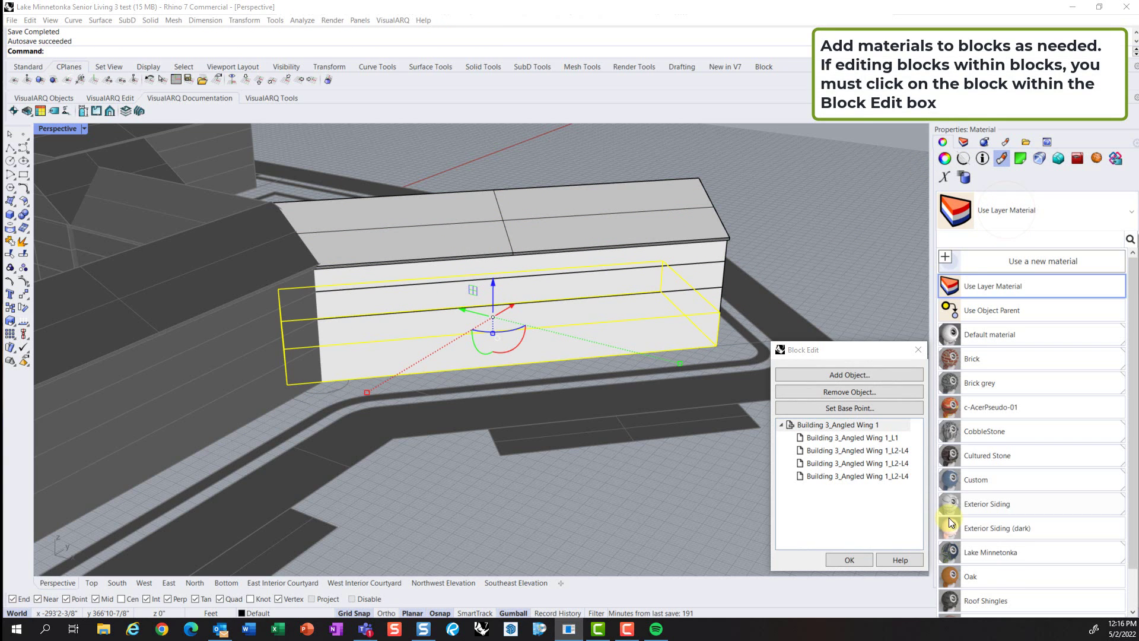
pyautogui.scroll(-2, 979, 523)
pyautogui.click(1009, 337)
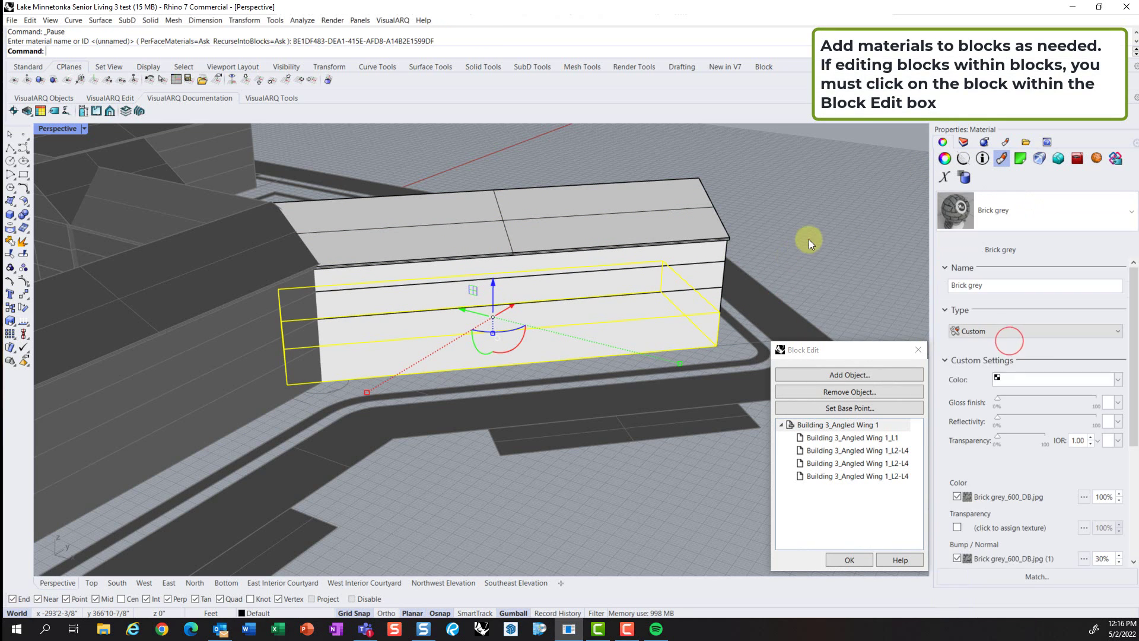
pyautogui.click(721, 295)
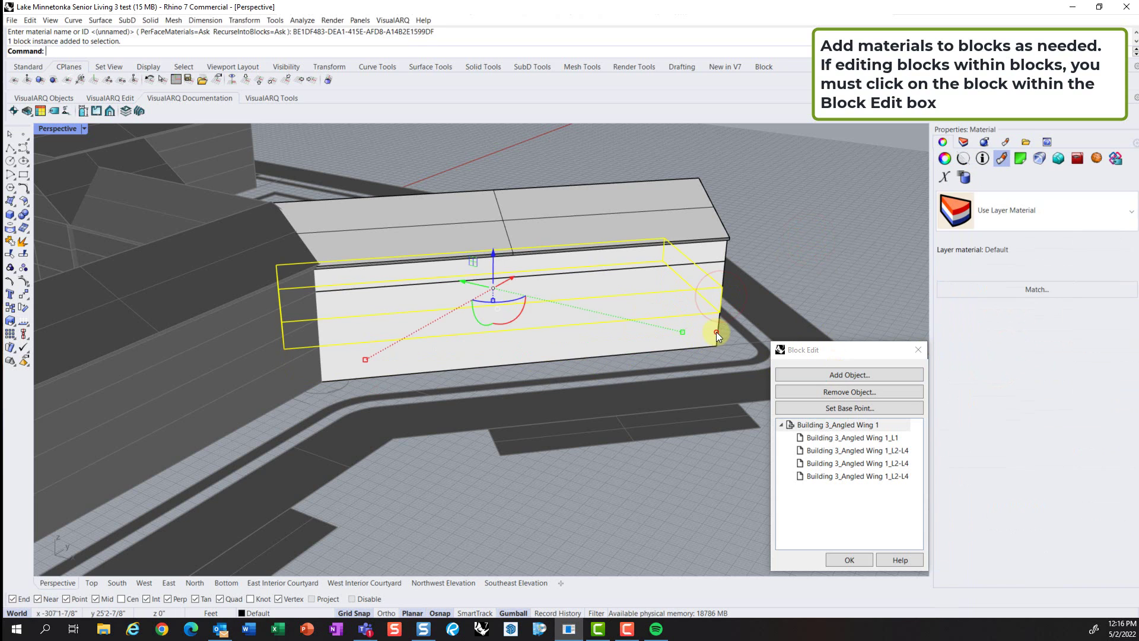
pyautogui.click(717, 332)
pyautogui.click(720, 298)
pyautogui.scroll(4, 718, 298)
pyautogui.click(1013, 210)
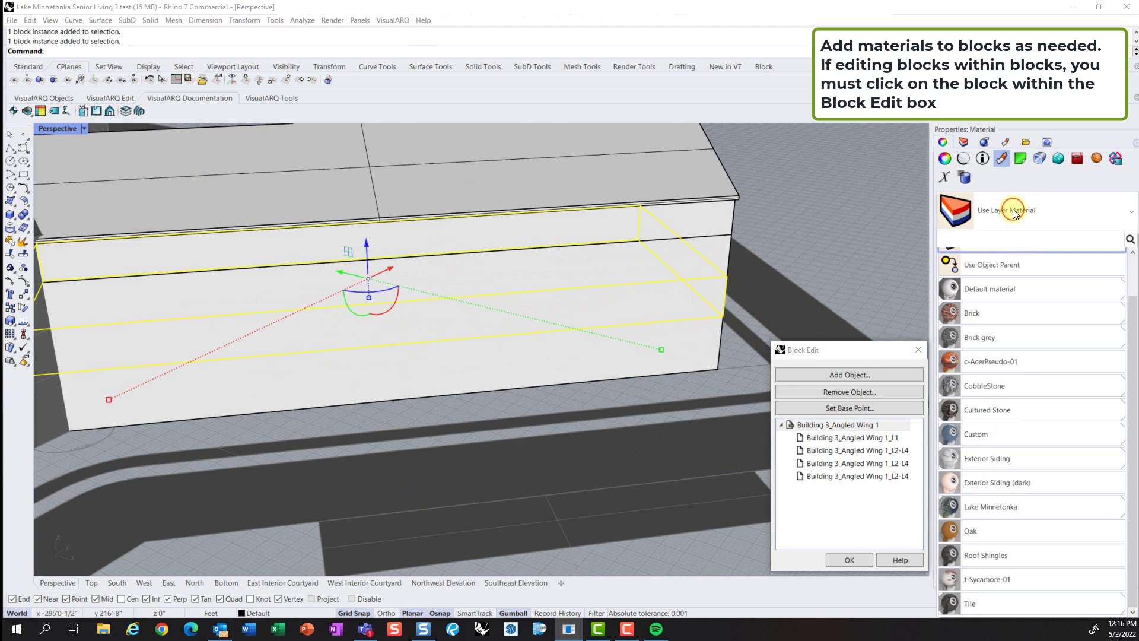
pyautogui.scroll(-2, 718, 335)
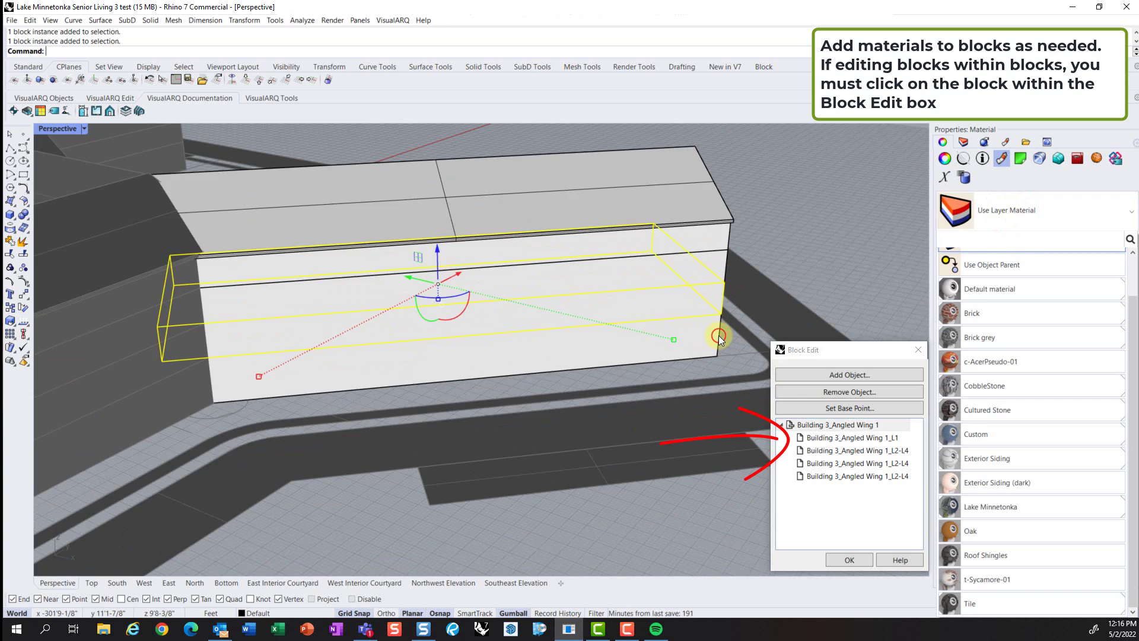
pyautogui.scroll(3, 718, 336)
# Step: Edit the nested block Building 3_Angled Wing 1_L1 and assign the Brick grey material to its solid
pyautogui.click(842, 425)
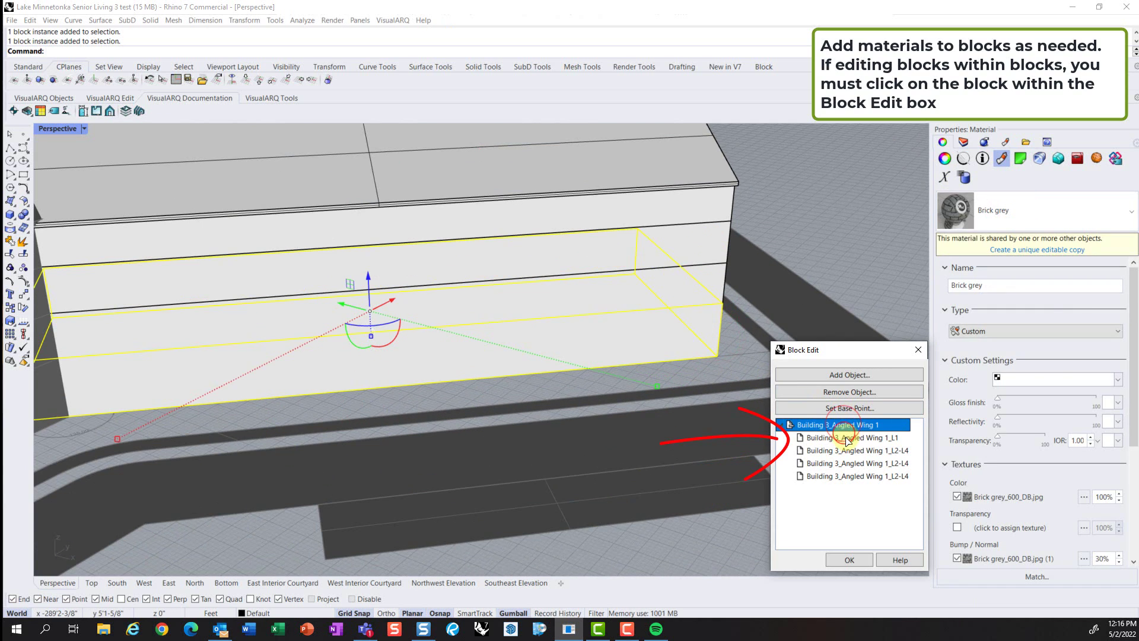
pyautogui.click(845, 438)
pyautogui.click(1021, 205)
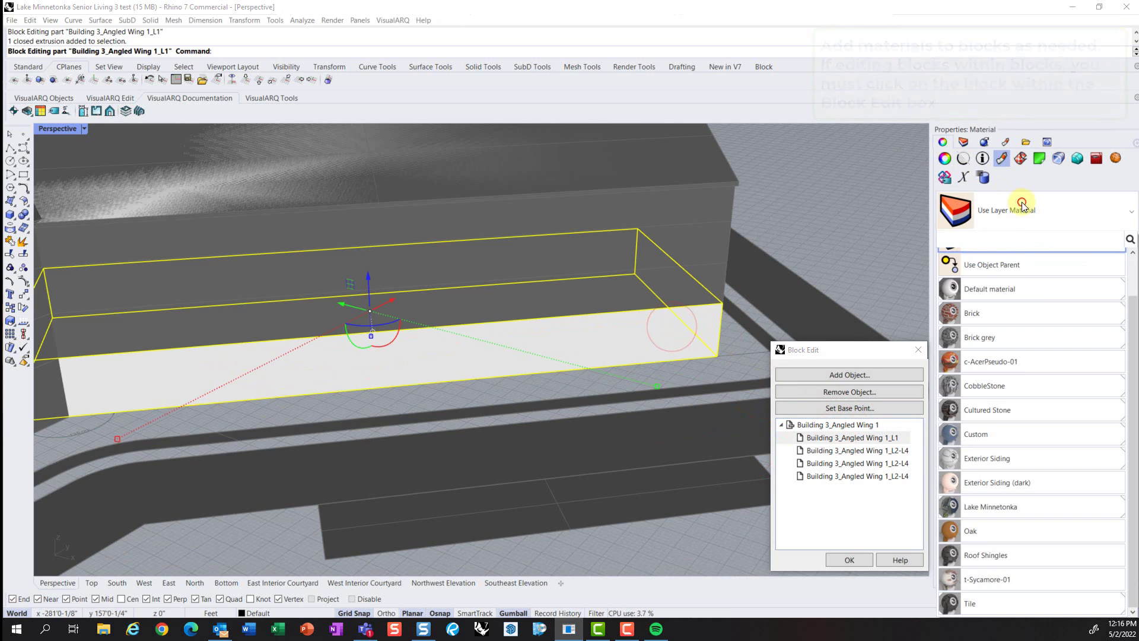
pyautogui.click(1045, 337)
# Step: Try to switch block editing from the first level directly to the nested Building 3_Angled Wing 1_L2-L4 block
pyautogui.click(872, 450)
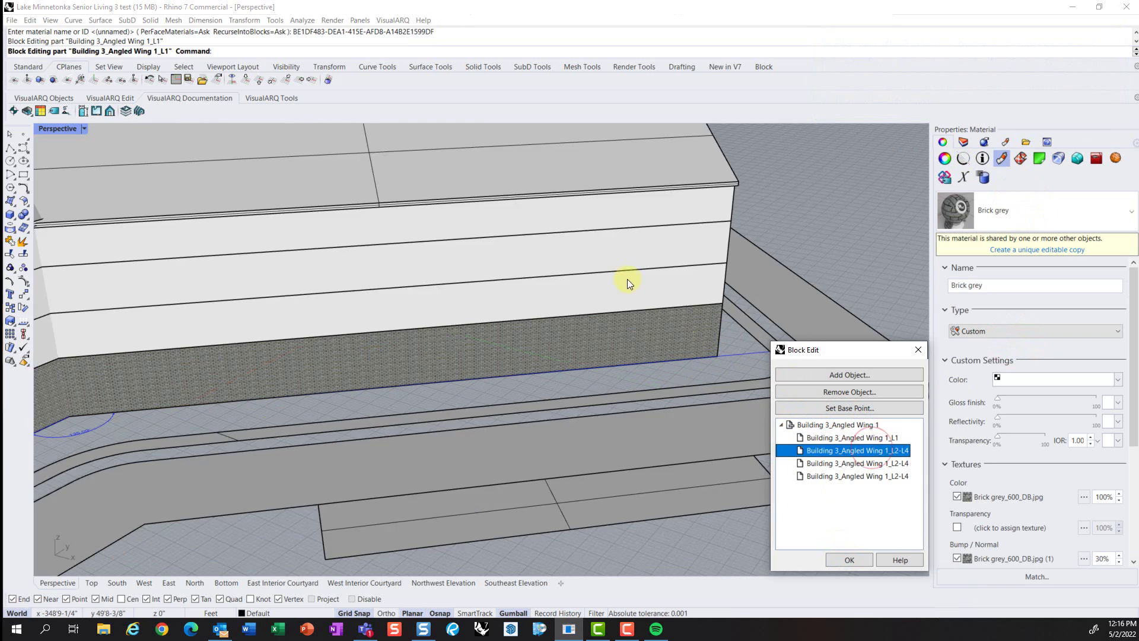
pyautogui.click(706, 279)
pyautogui.scroll(-3, 707, 254)
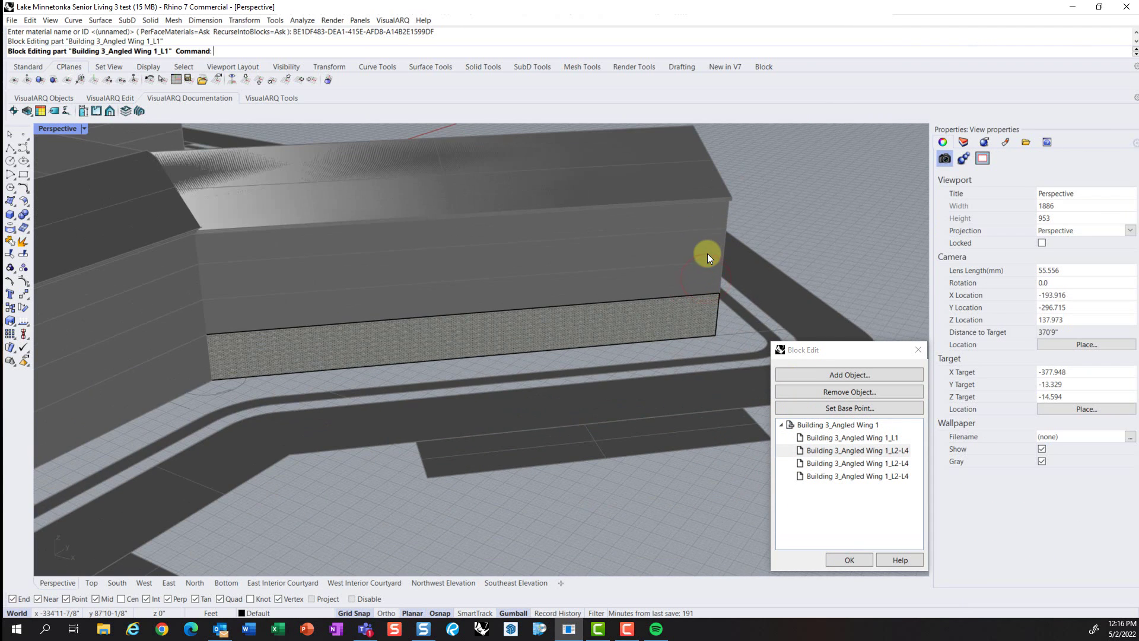
pyautogui.click(517, 582)
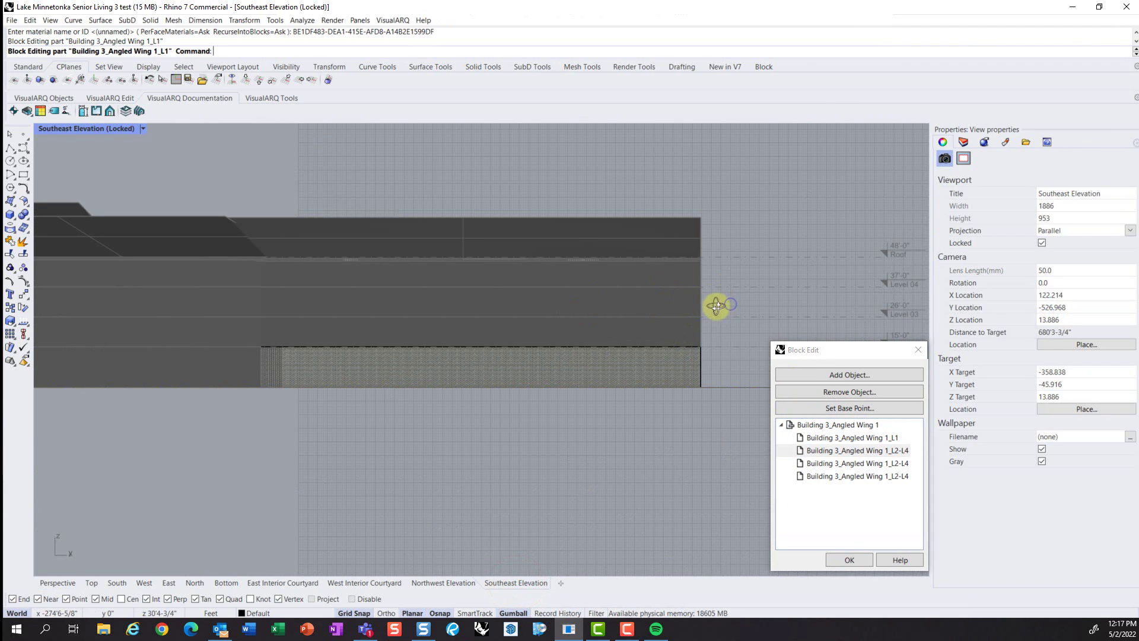
pyautogui.click(795, 450)
pyautogui.click(855, 464)
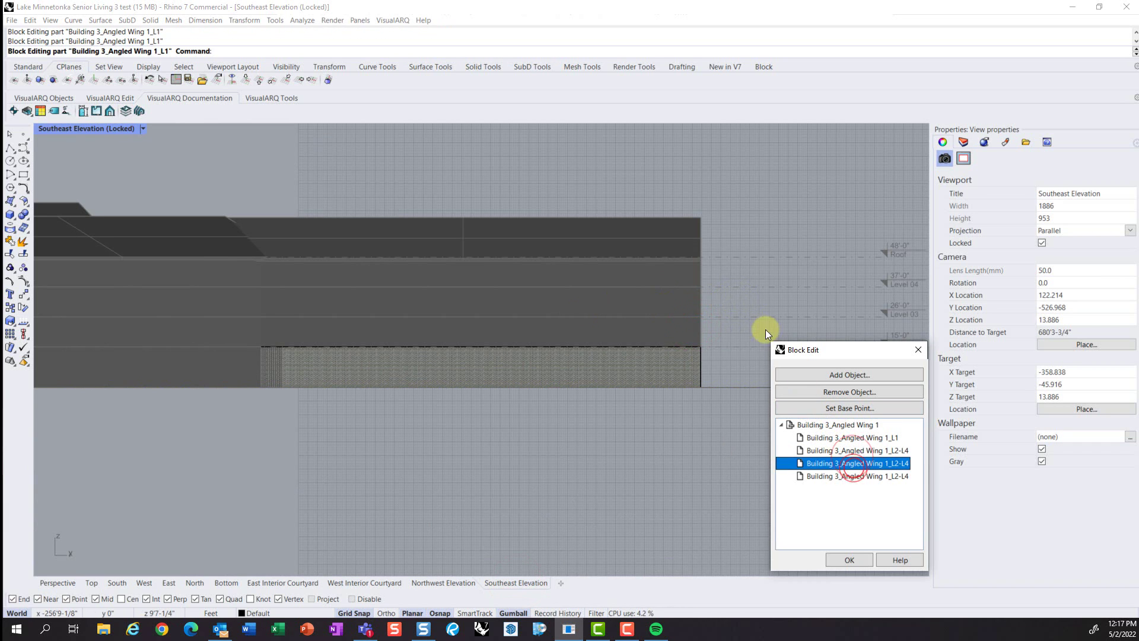
pyautogui.click(666, 302)
pyautogui.click(875, 451)
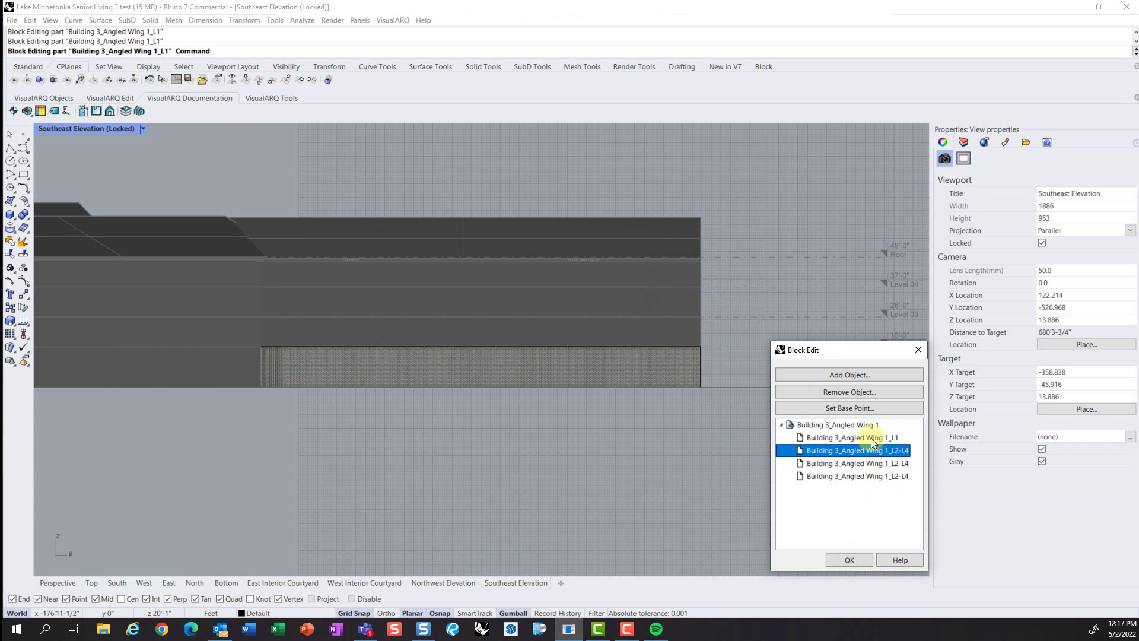
pyautogui.click(843, 439)
pyautogui.click(636, 268)
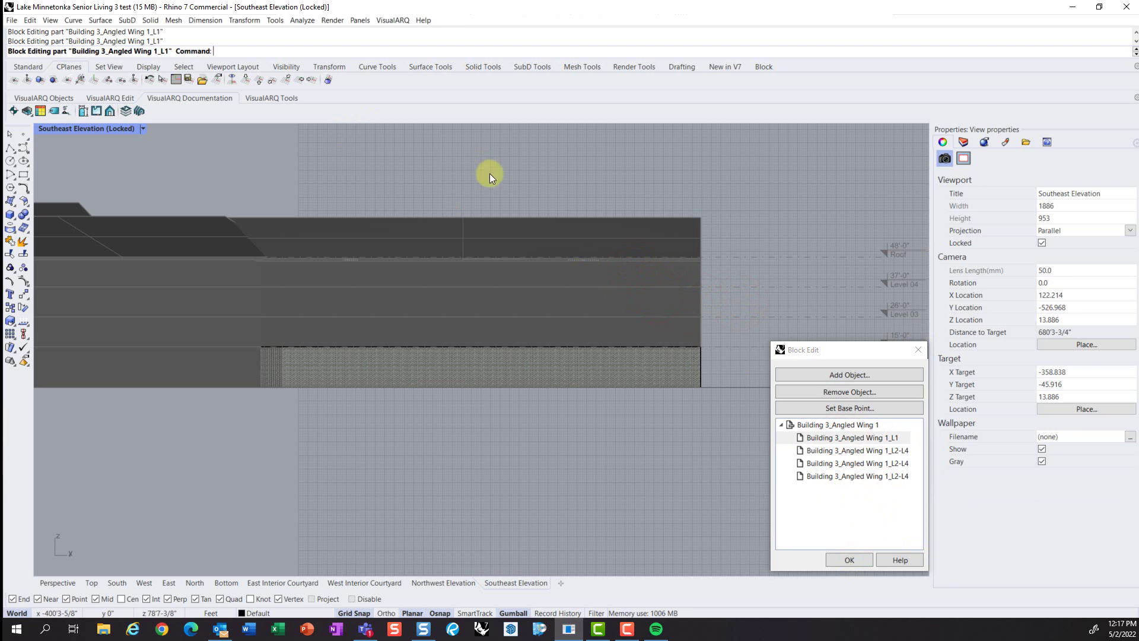
# Step: Restart block editing of Building 3_Angled Wing 1 and assign Exterior Siding to the solid in the nested L2-L4 block
pyautogui.click(851, 559)
pyautogui.click(692, 322)
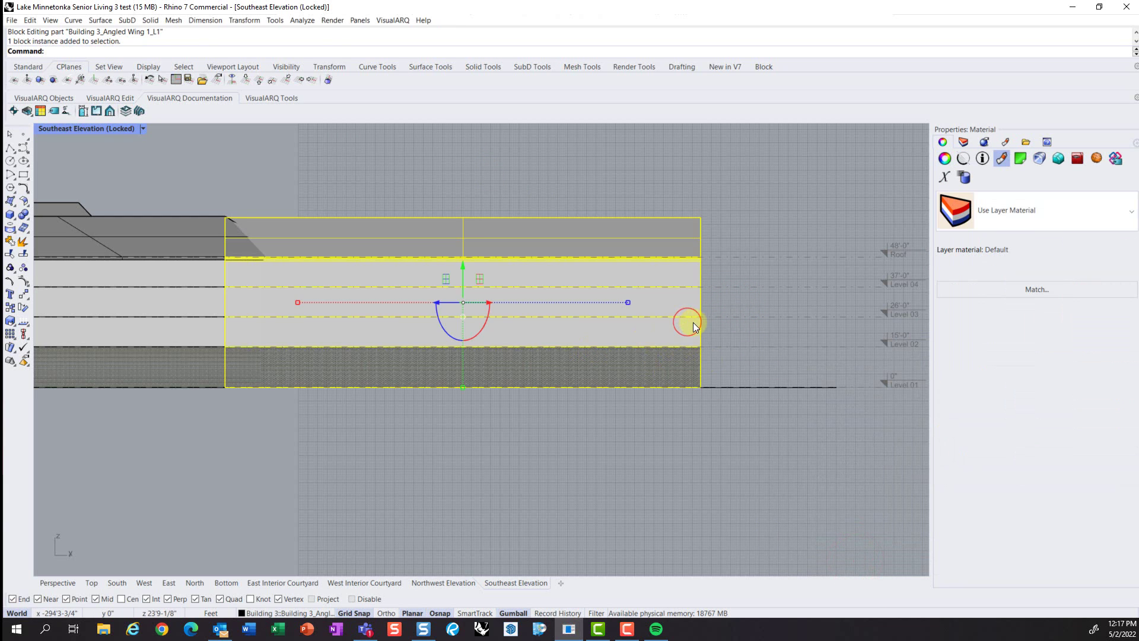
pyautogui.doubleClick(697, 329)
pyautogui.click(700, 326)
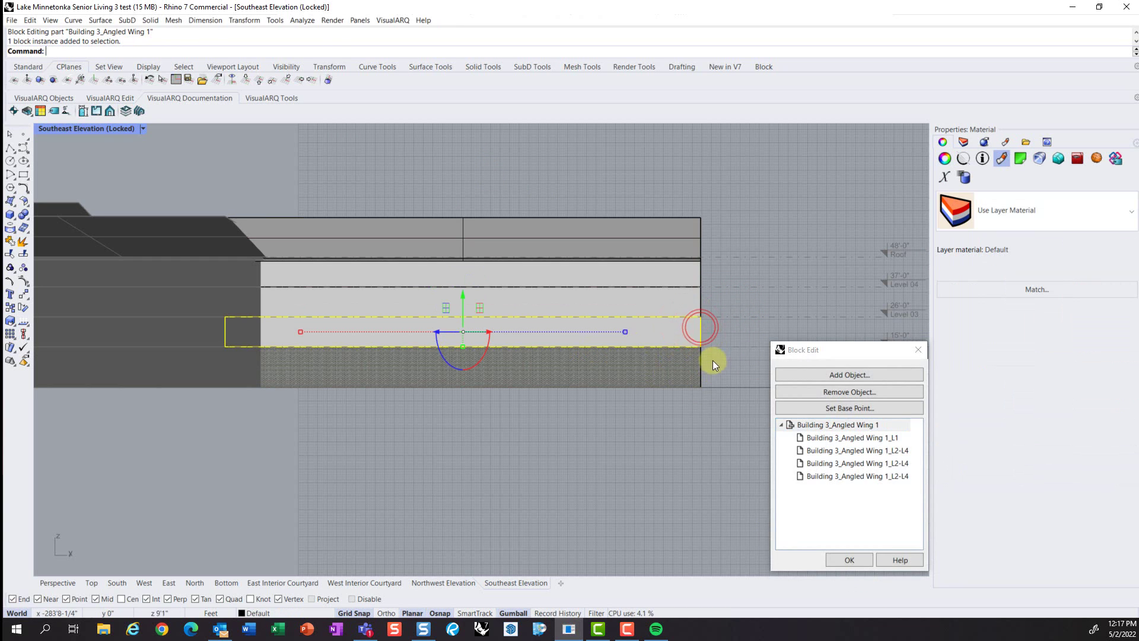
pyautogui.doubleClick(878, 450)
pyautogui.click(679, 326)
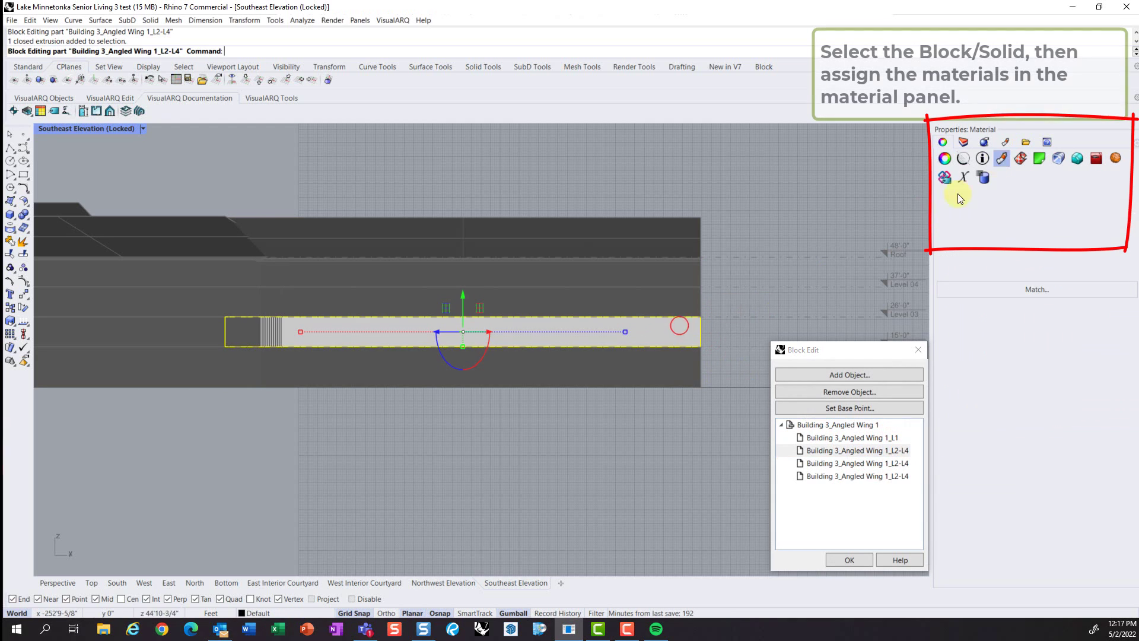
pyautogui.click(996, 214)
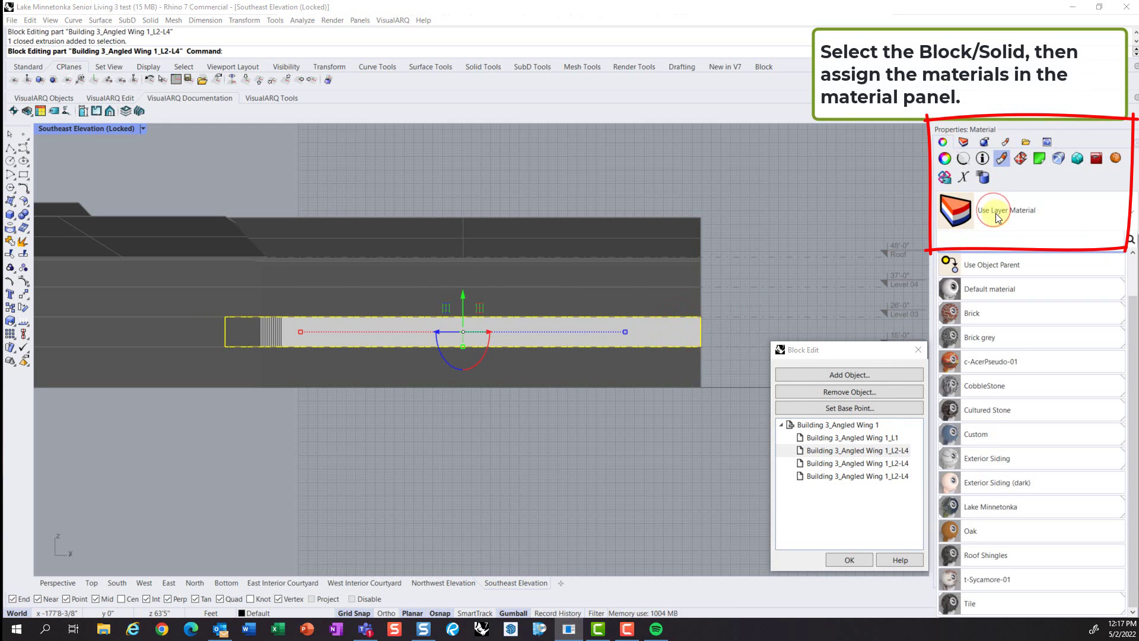
pyautogui.click(990, 461)
pyautogui.click(849, 559)
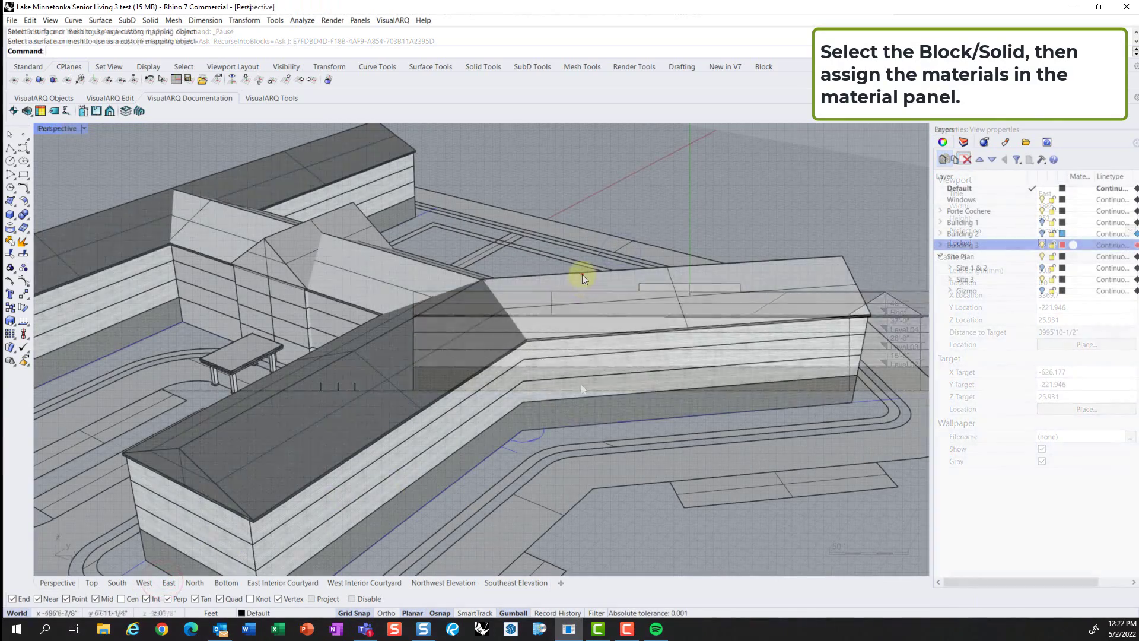
# Step: Edit the angled wing block, assign the Roof Shingles material to its roof solid, and finish block editing
pyautogui.click(574, 302)
pyautogui.scroll(3, 572, 302)
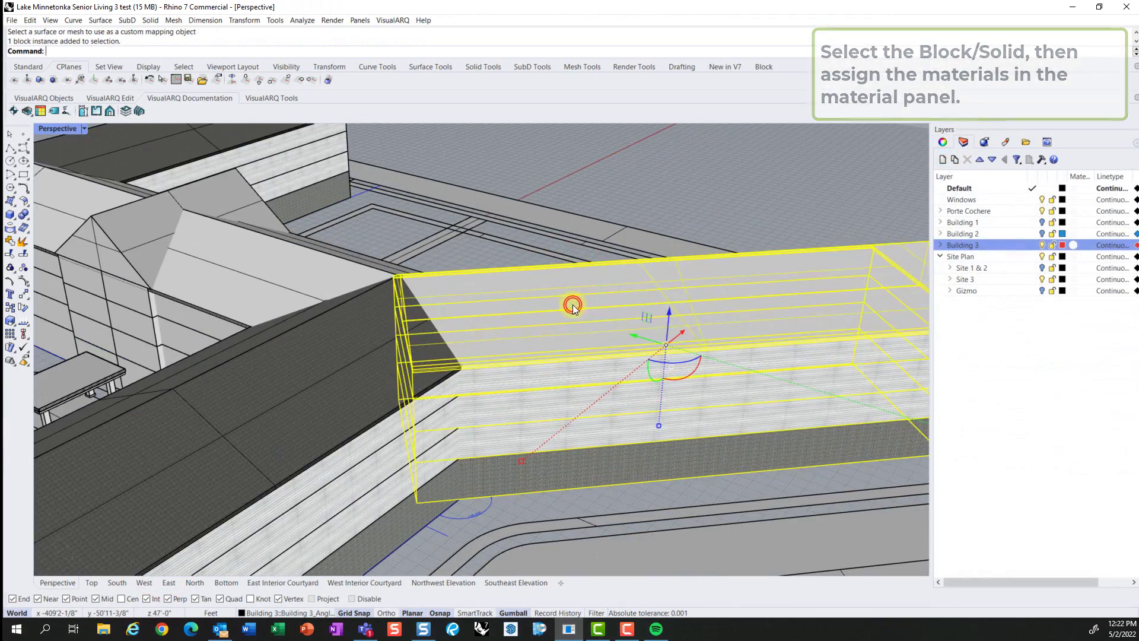
pyautogui.doubleClick(573, 305)
pyautogui.click(676, 269)
pyautogui.click(943, 142)
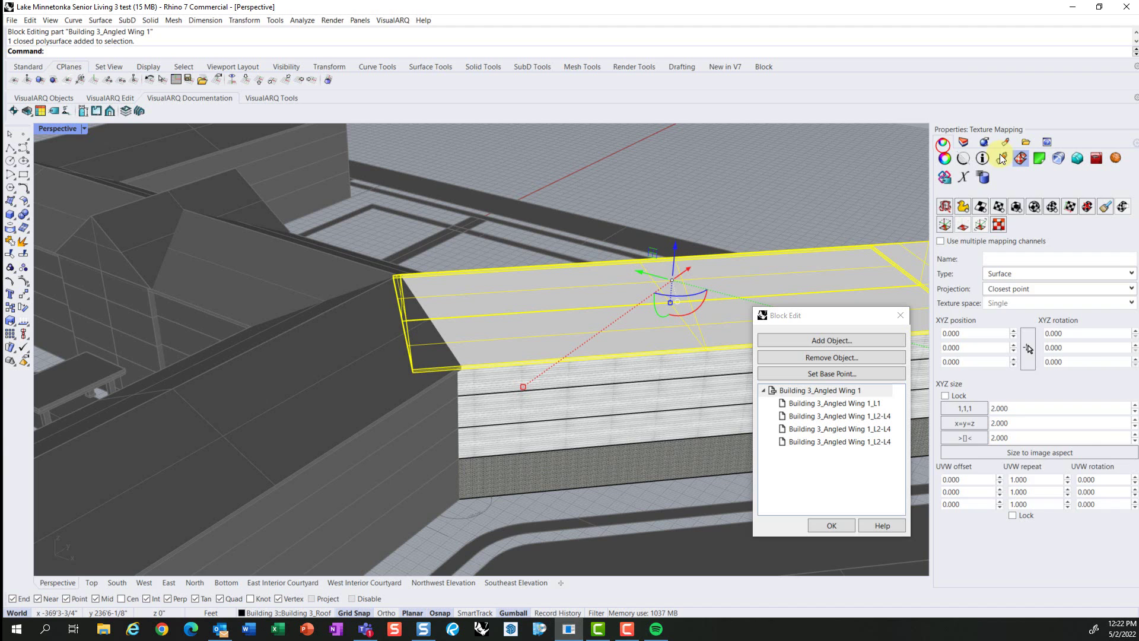
pyautogui.click(1009, 208)
pyautogui.click(999, 557)
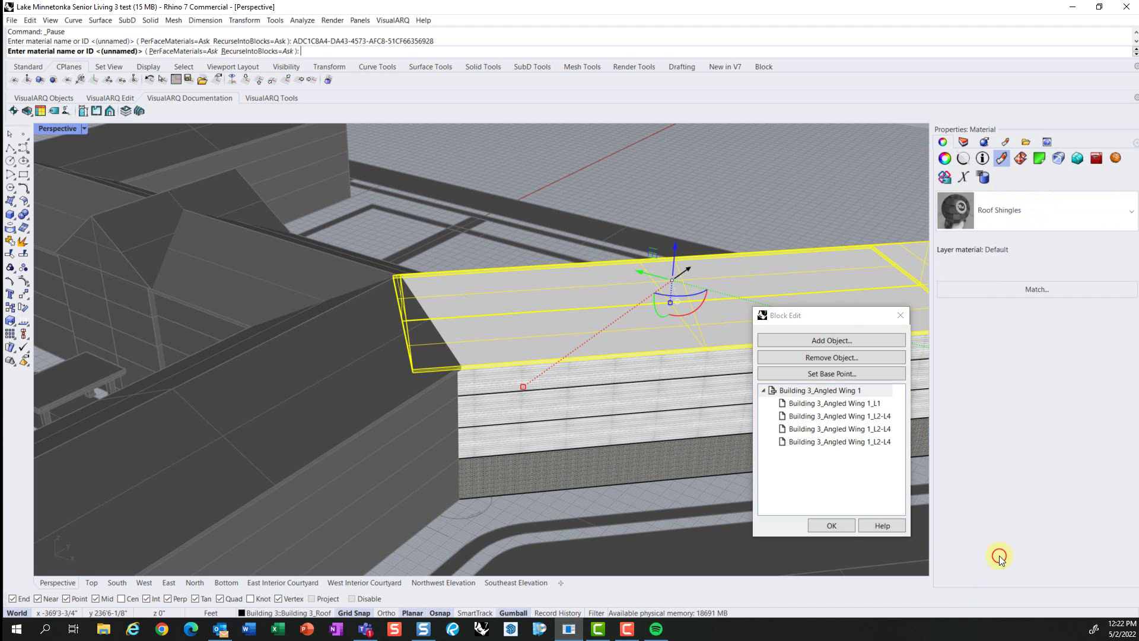
pyautogui.click(832, 526)
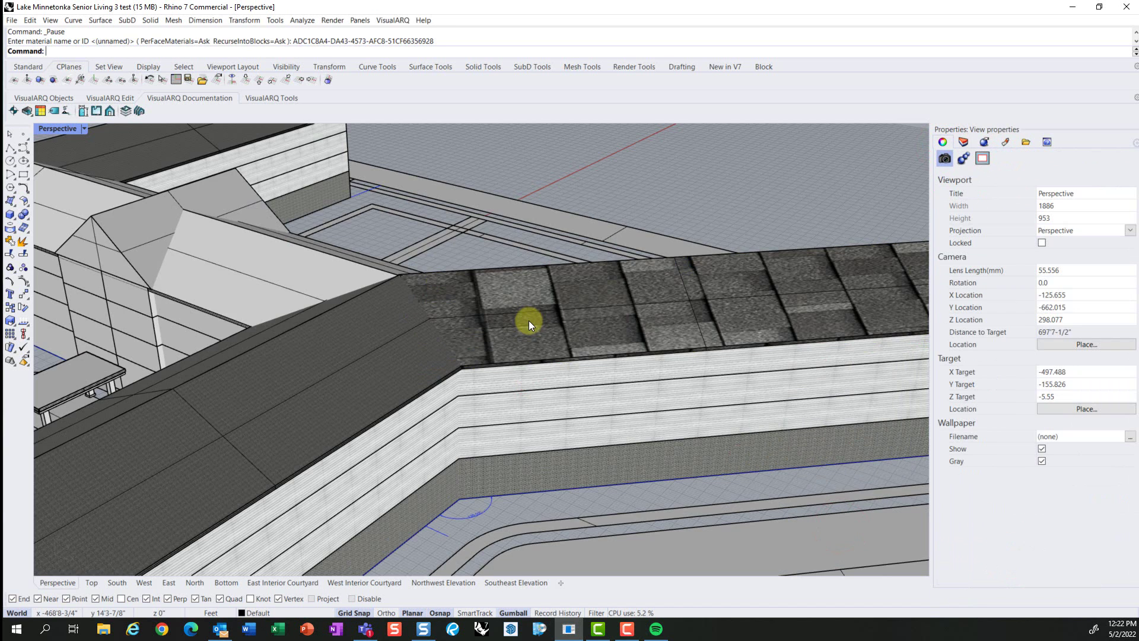
# Step: Edit the Building 3_Angled Wing 1 block, set the roof solid's texture mapping type to Box, and finish block editing
pyautogui.doubleClick(536, 287)
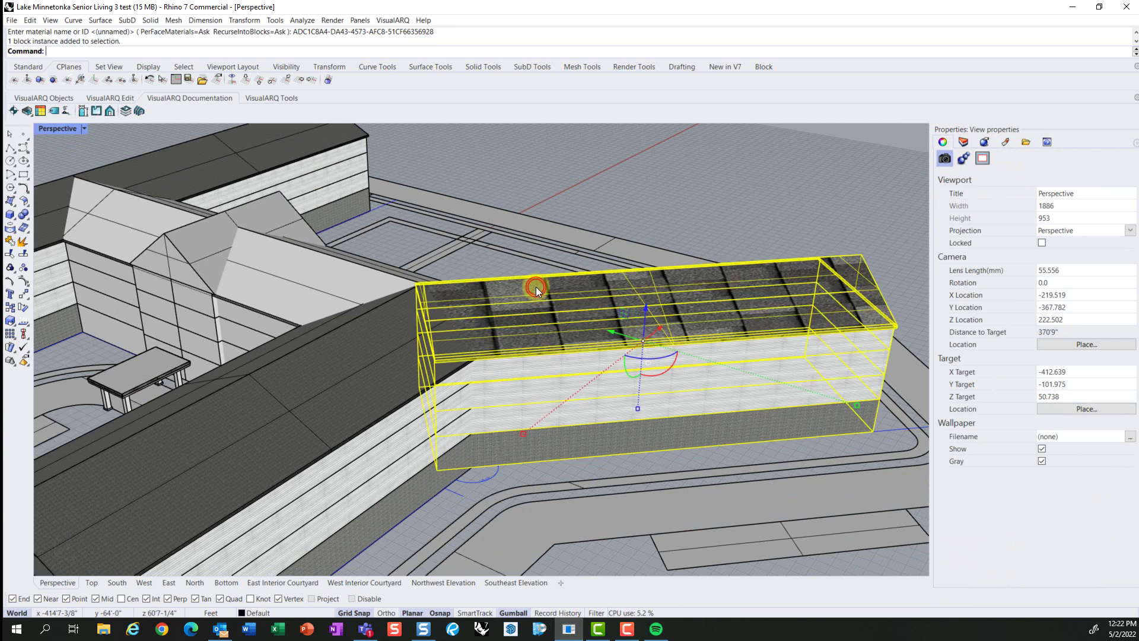
pyautogui.click(574, 274)
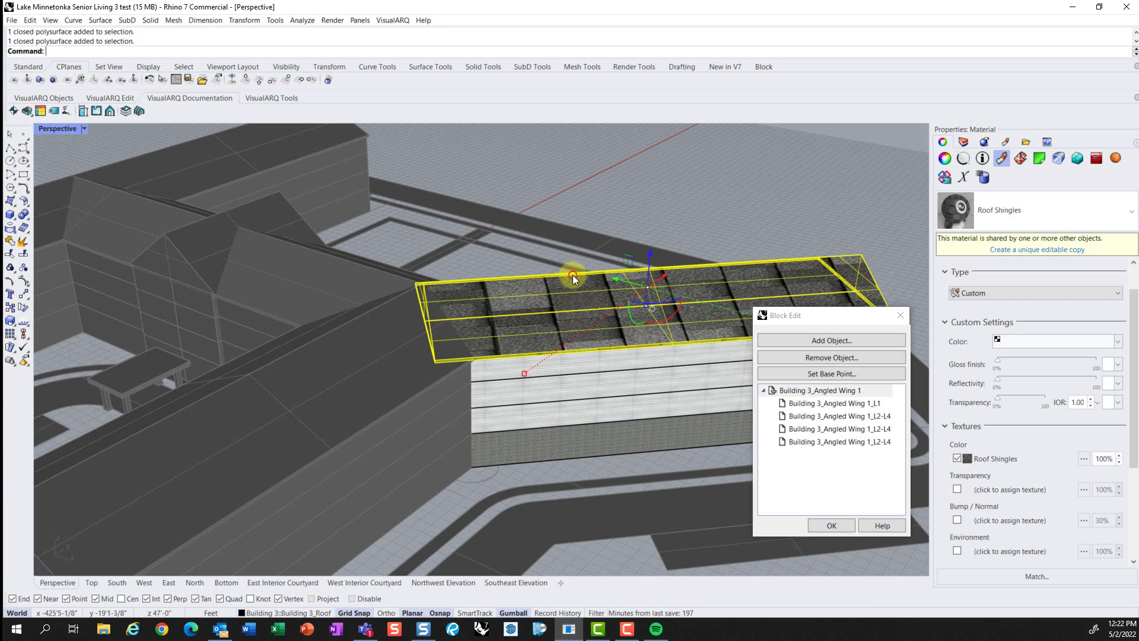
pyautogui.click(1027, 157)
pyautogui.click(1125, 276)
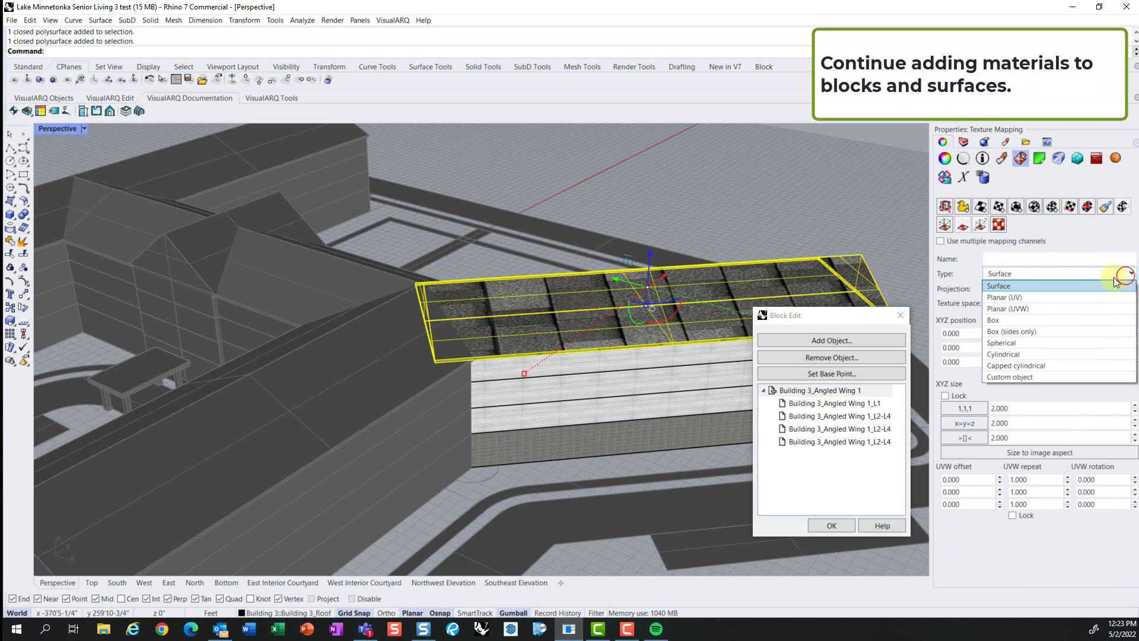
pyautogui.click(1055, 316)
pyautogui.click(837, 524)
# Step: Open the Building 3_Main Building Bumpout block for editing in the South view
pyautogui.keyDown('shift'); pyautogui.moveTo(387, 278); pyautogui.dragTo(573, 313, button='right'); pyautogui.keyUp('shift')
pyautogui.click(573, 313)
pyautogui.doubleClick(573, 314)
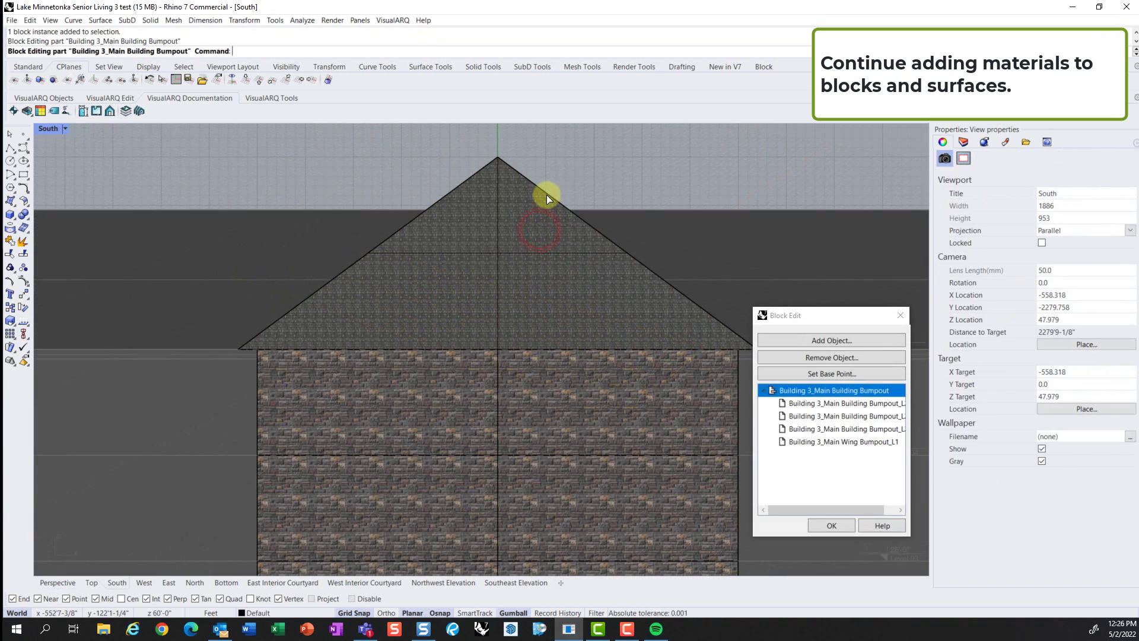
pyautogui.click(540, 195)
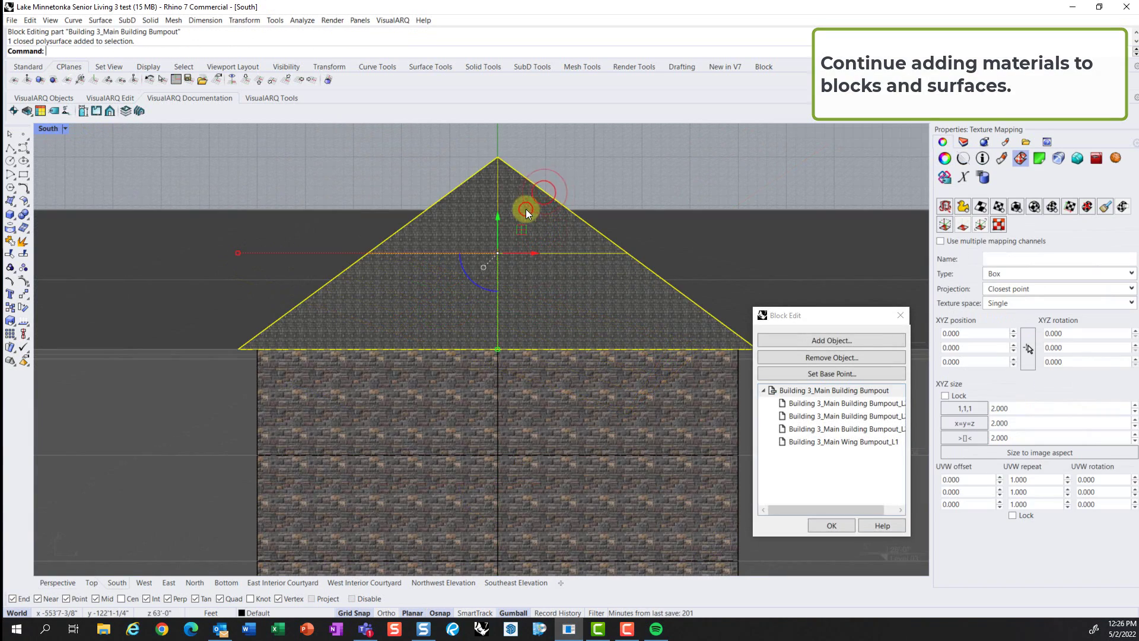
pyautogui.press('Return')
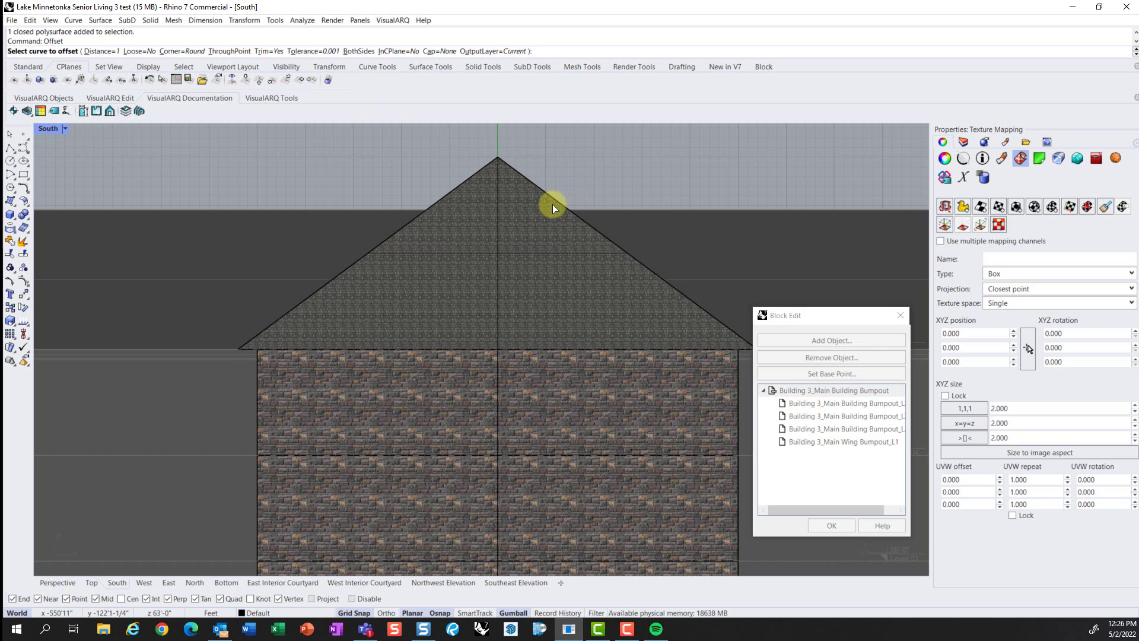
pyautogui.press('Escape')
pyautogui.click(600, 161)
# Step: Trace the bumpout's triangular gable outline with a closed polyline through the peak and both eave corners
pyautogui.write('pl')
pyautogui.press('Return')
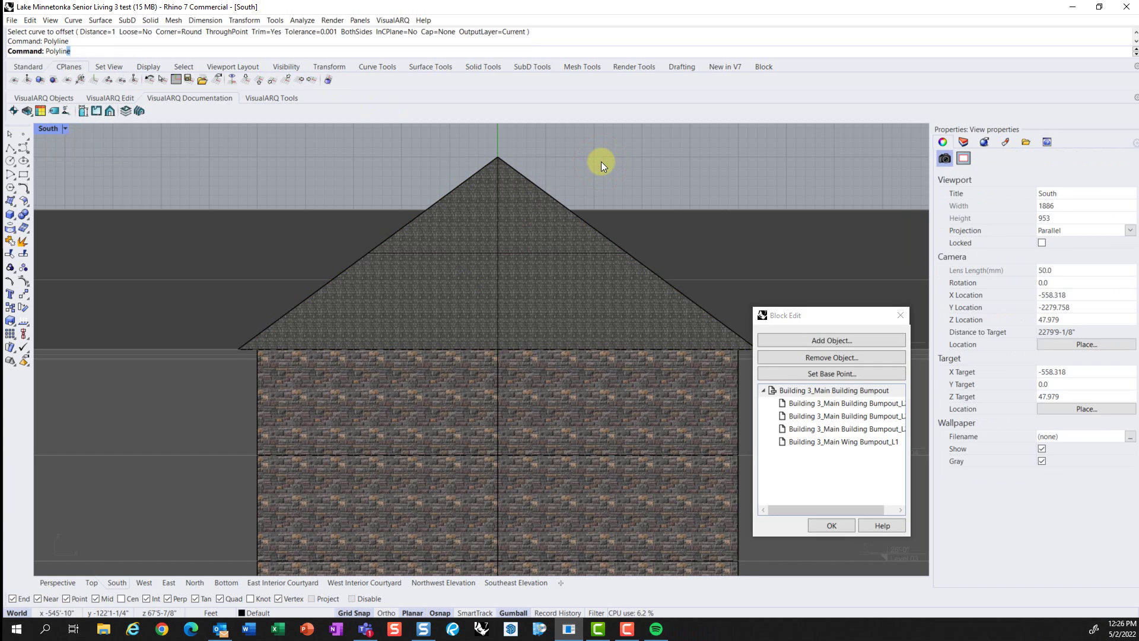
pyautogui.click(497, 158)
pyautogui.click(239, 348)
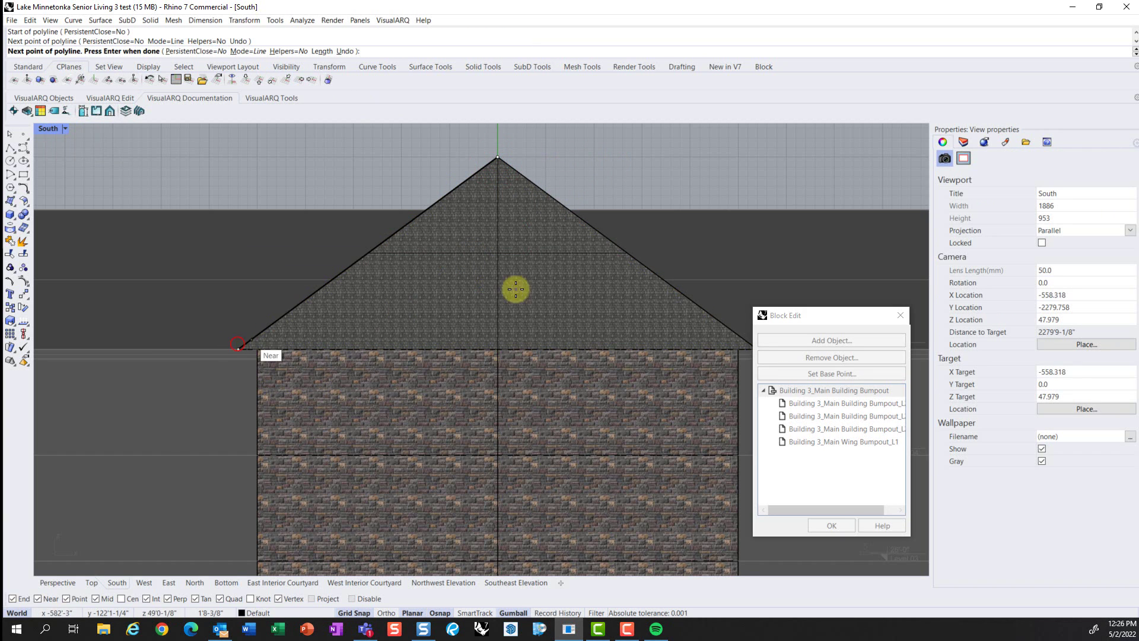
pyautogui.moveTo(516, 287); pyautogui.dragTo(424, 289, button='right')
pyautogui.click(666, 350)
pyautogui.click(406, 159)
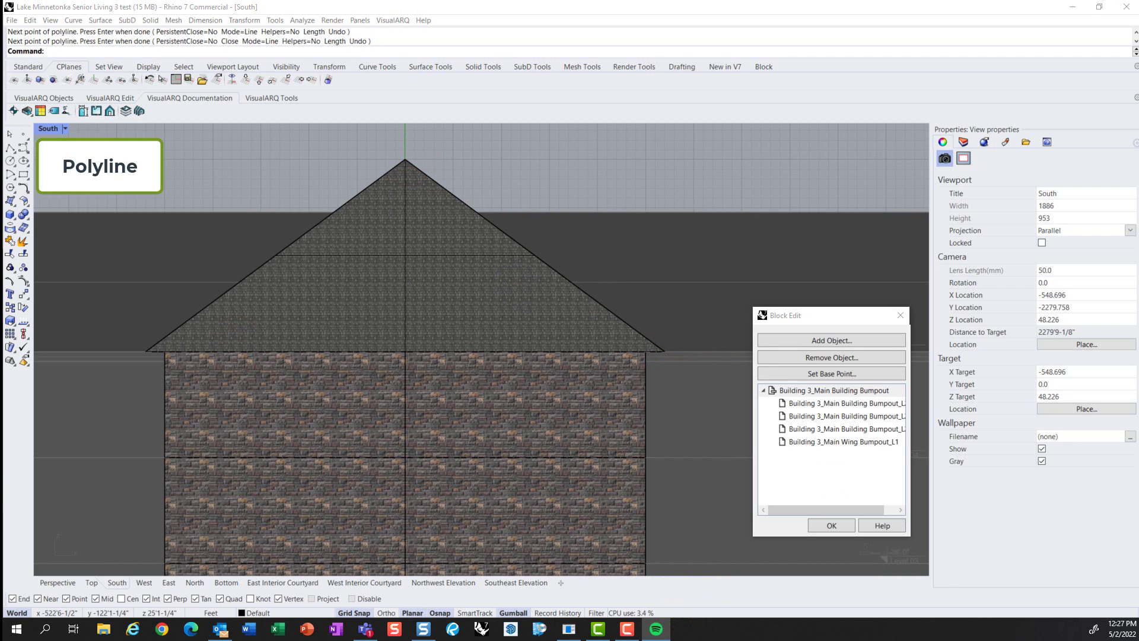
# Step: Offset the triangular gable outline inward by 1 foot
pyautogui.write('offset')
pyautogui.press('Return')
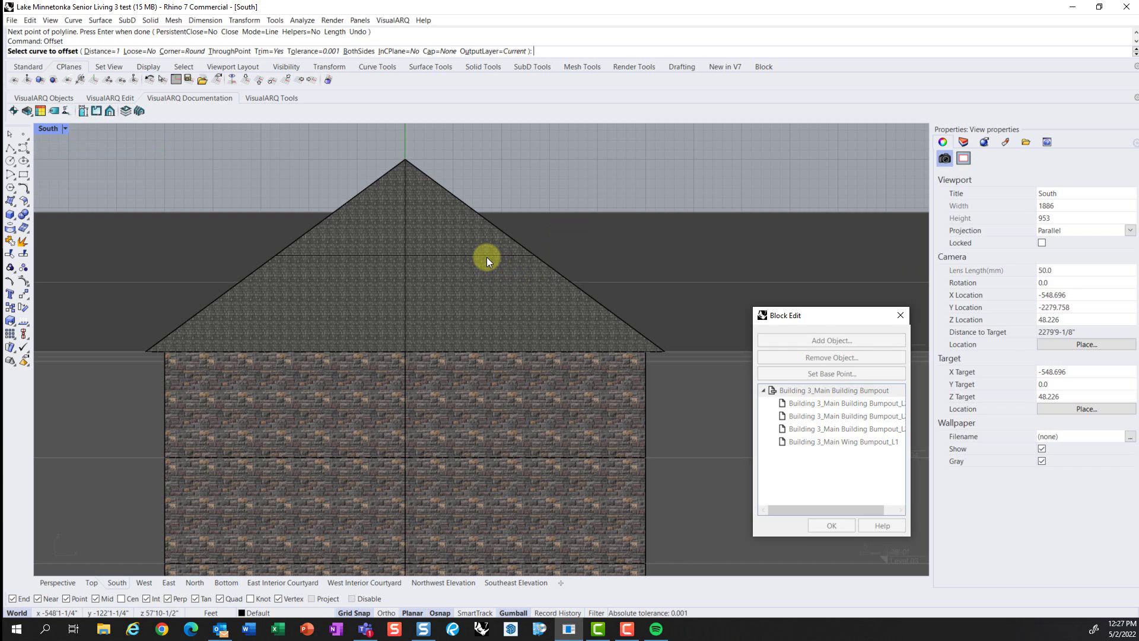
pyautogui.click(458, 196)
pyautogui.click(492, 226)
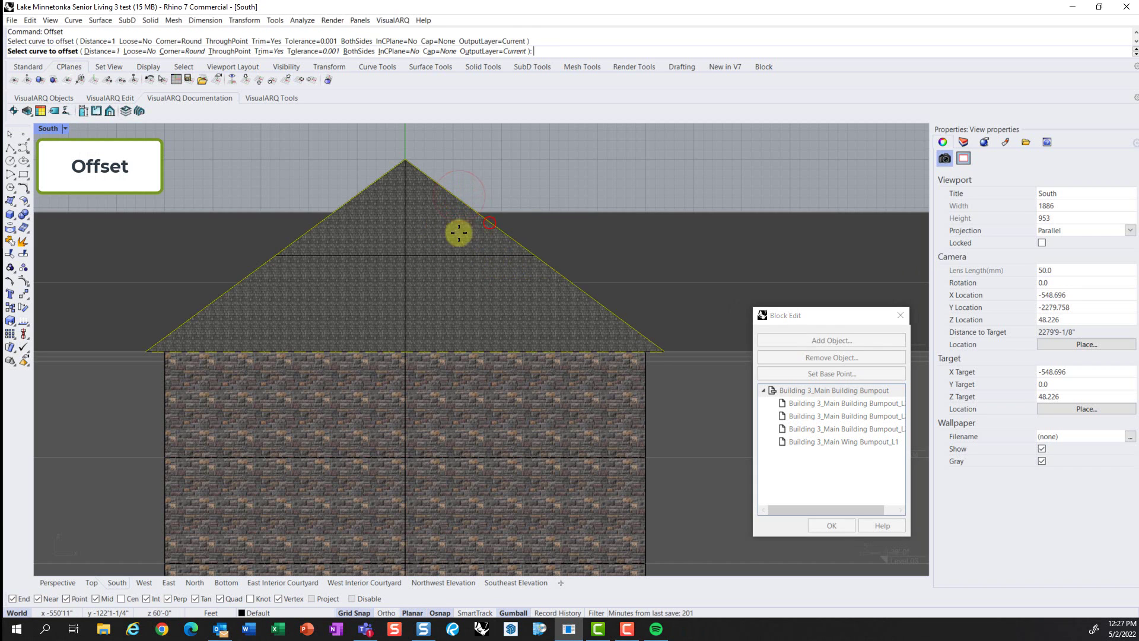
pyautogui.click(425, 255)
pyautogui.moveTo(427, 255); pyautogui.dragTo(461, 259, button='right')
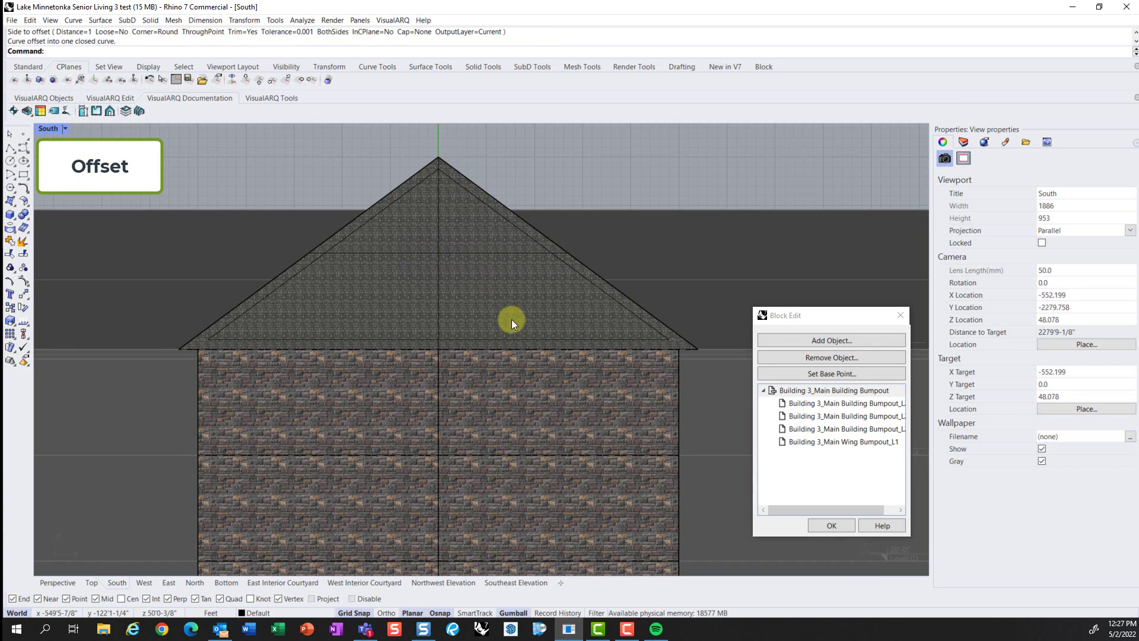
# Step: Try to extend the gable curves, using the outer outline and the inner offset triangle as boundary objects
pyautogui.click(515, 302)
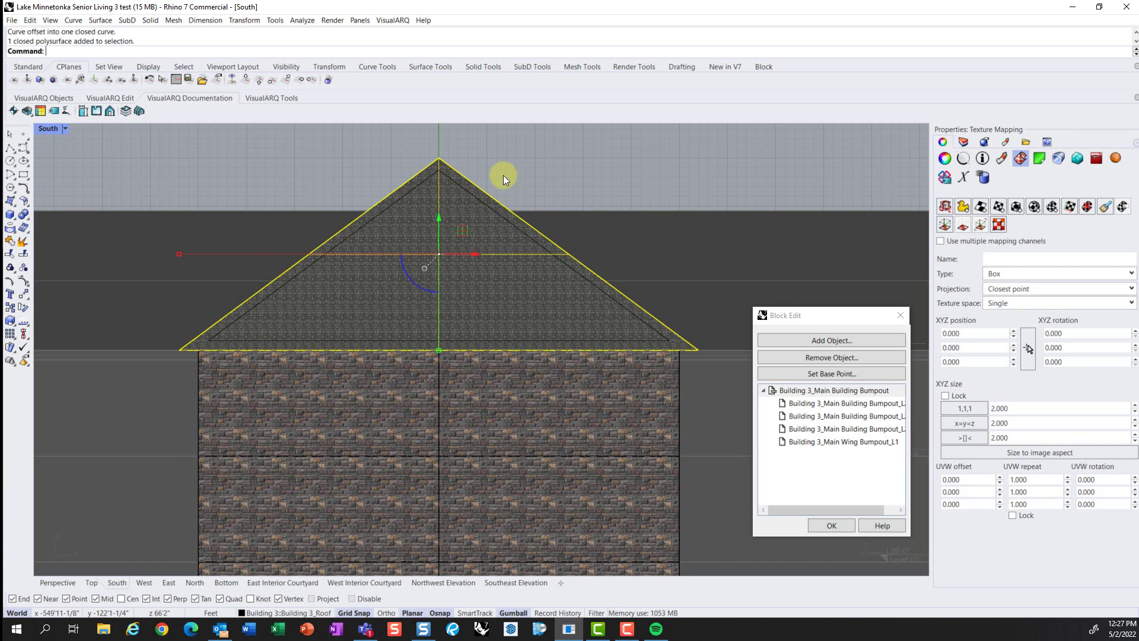
pyautogui.click(496, 220)
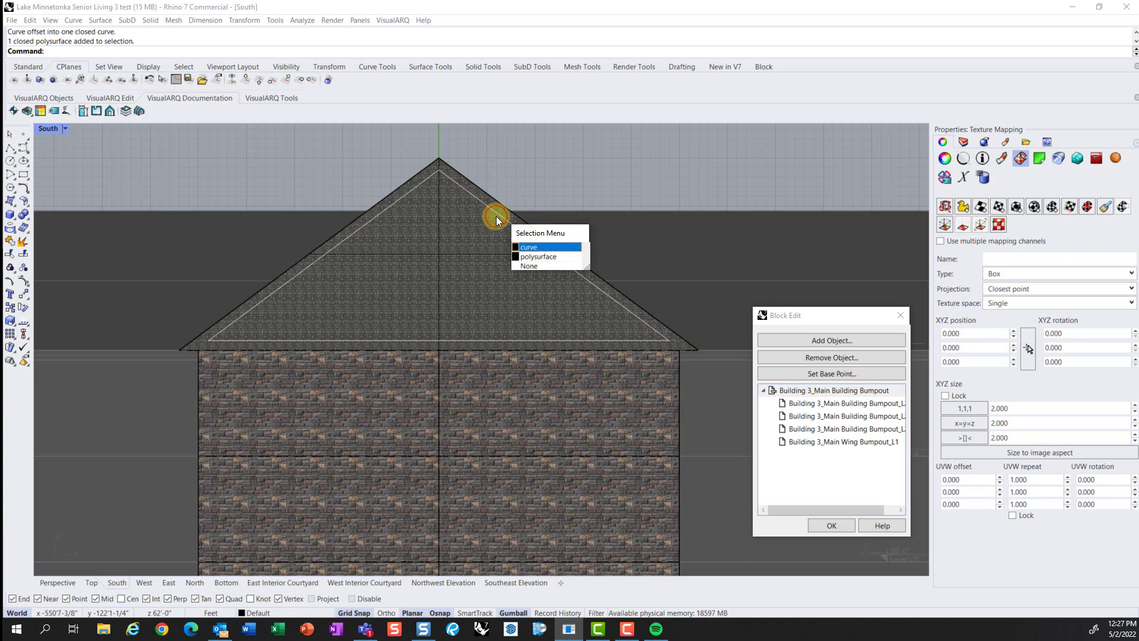
pyautogui.click(533, 244)
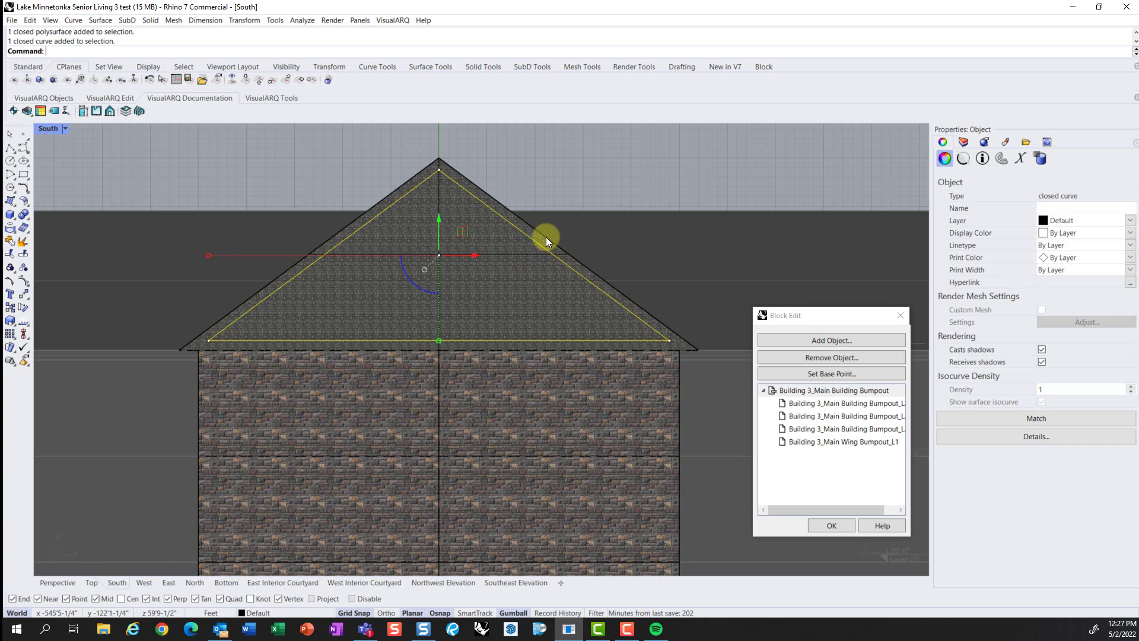
pyautogui.click(554, 189)
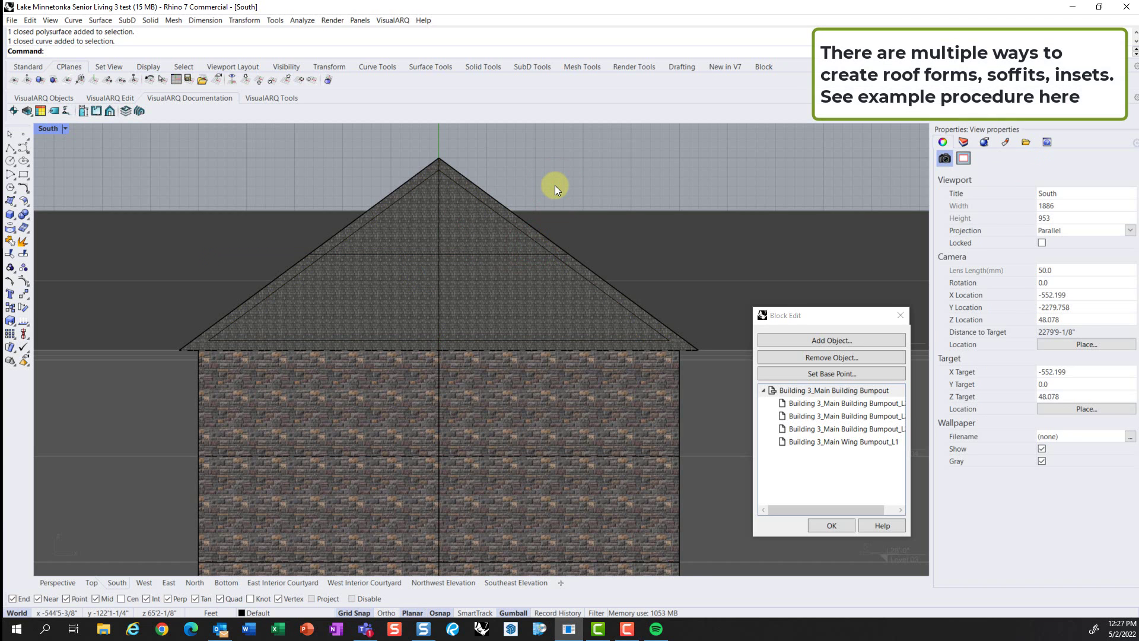
pyautogui.write('Extend')
pyautogui.press('Return')
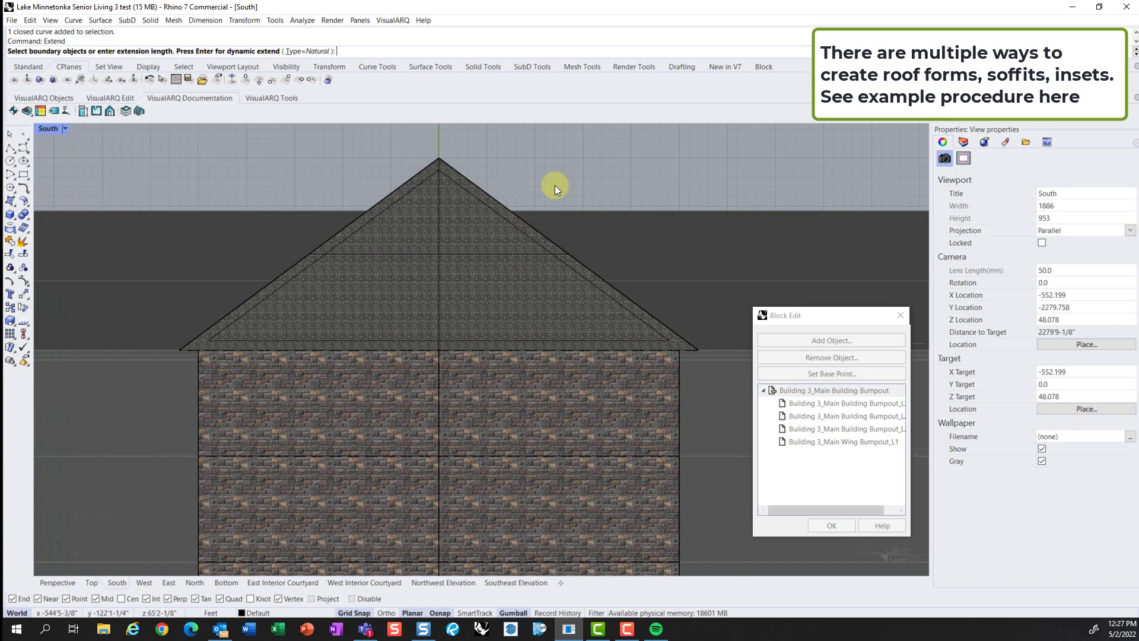
pyautogui.click(488, 209)
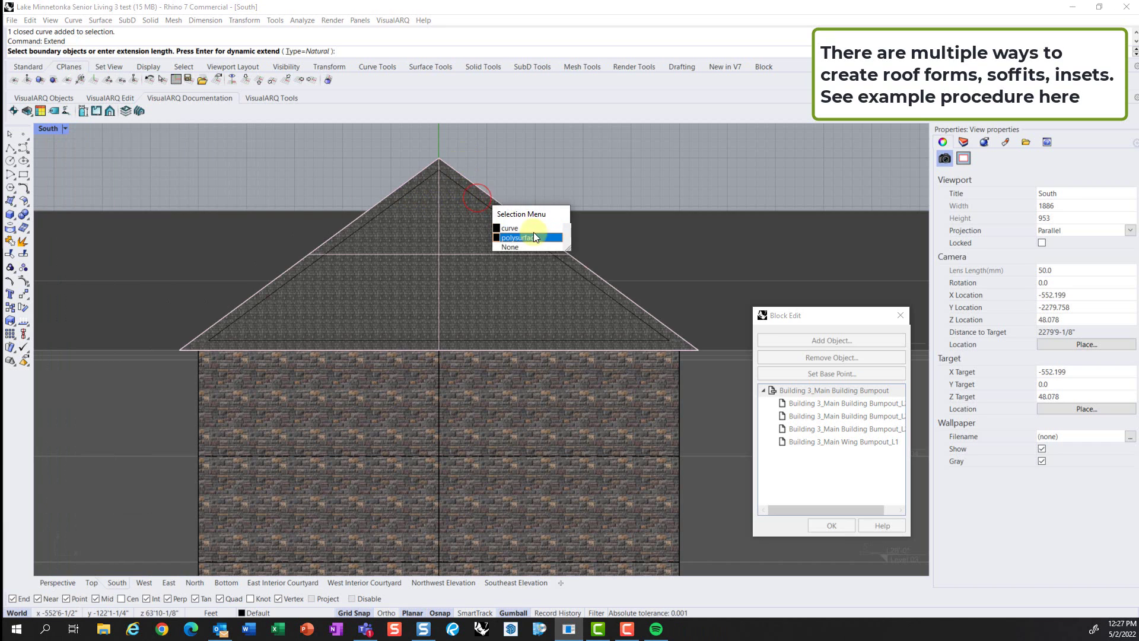
pyautogui.click(536, 226)
pyautogui.click(689, 349)
pyautogui.click(736, 378)
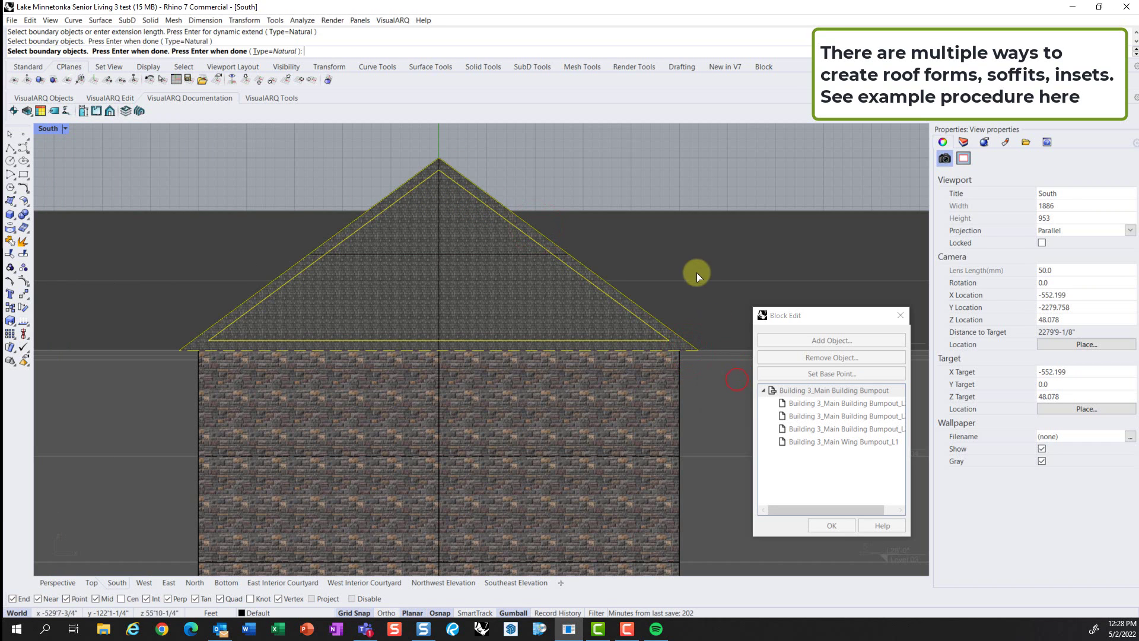
pyautogui.press('Return')
pyautogui.scroll(-3, 562, 219)
pyautogui.press('Escape')
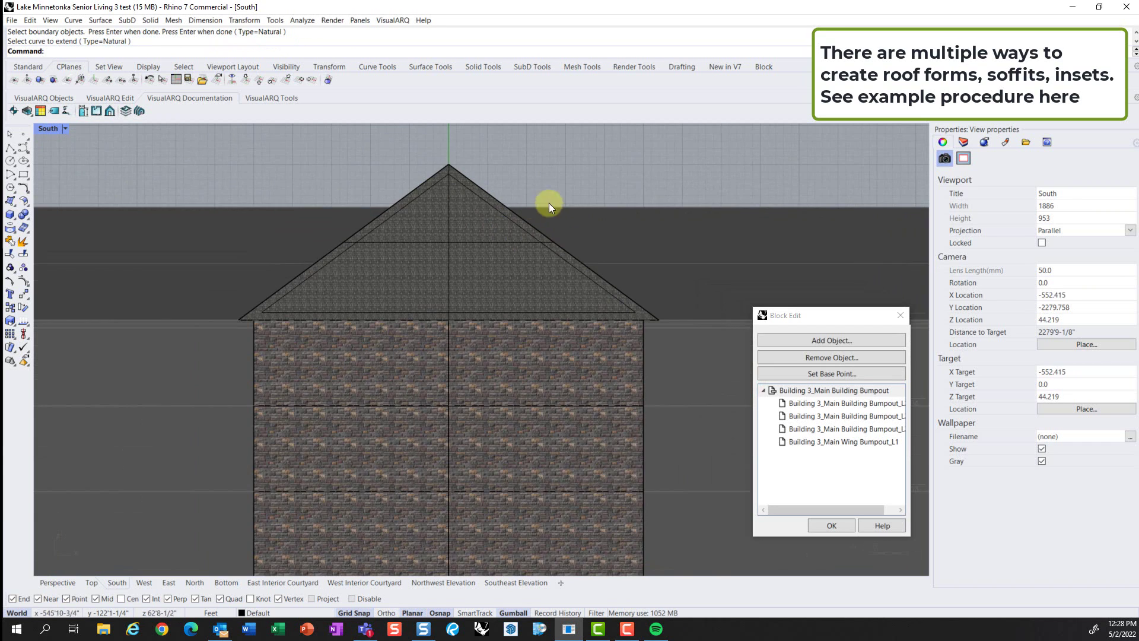
pyautogui.click(485, 255)
pyautogui.click(519, 185)
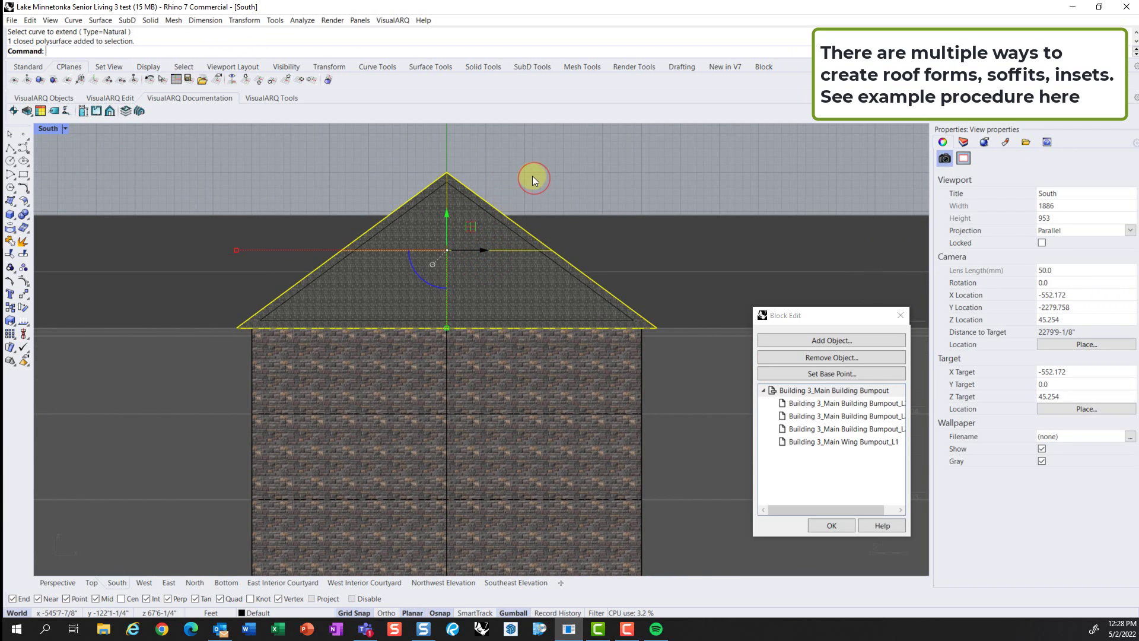
pyautogui.press('Escape')
pyautogui.scroll(1, 478, 197)
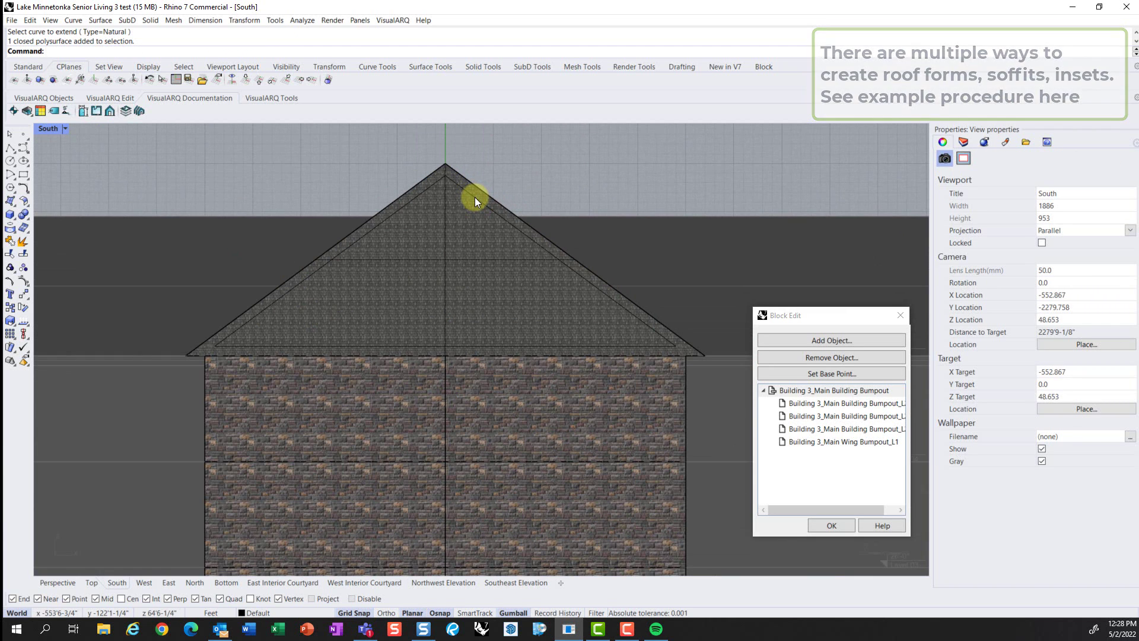
# Step: Try to trim at the gable's inner triangle, picking that curve as the object to trim
pyautogui.press('Return')
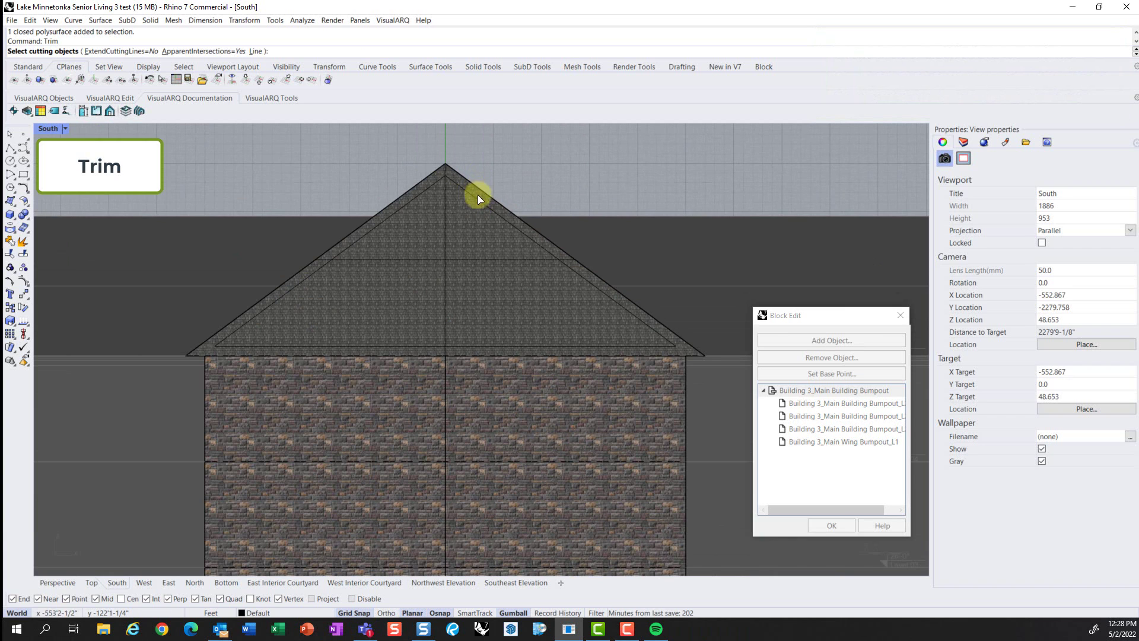
pyautogui.click(478, 197)
pyautogui.press('Return')
pyautogui.click(503, 220)
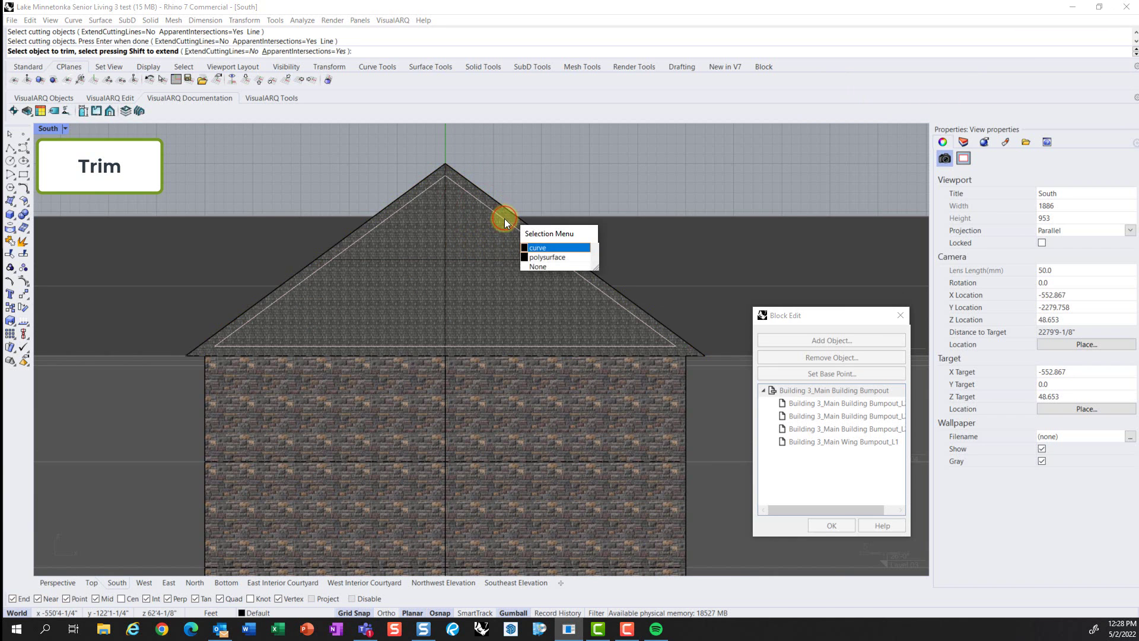
pyautogui.click(560, 246)
pyautogui.press('Return')
# Step: Try to trim the inside of the gable with the roof solid as the cutting object
pyautogui.click(490, 240)
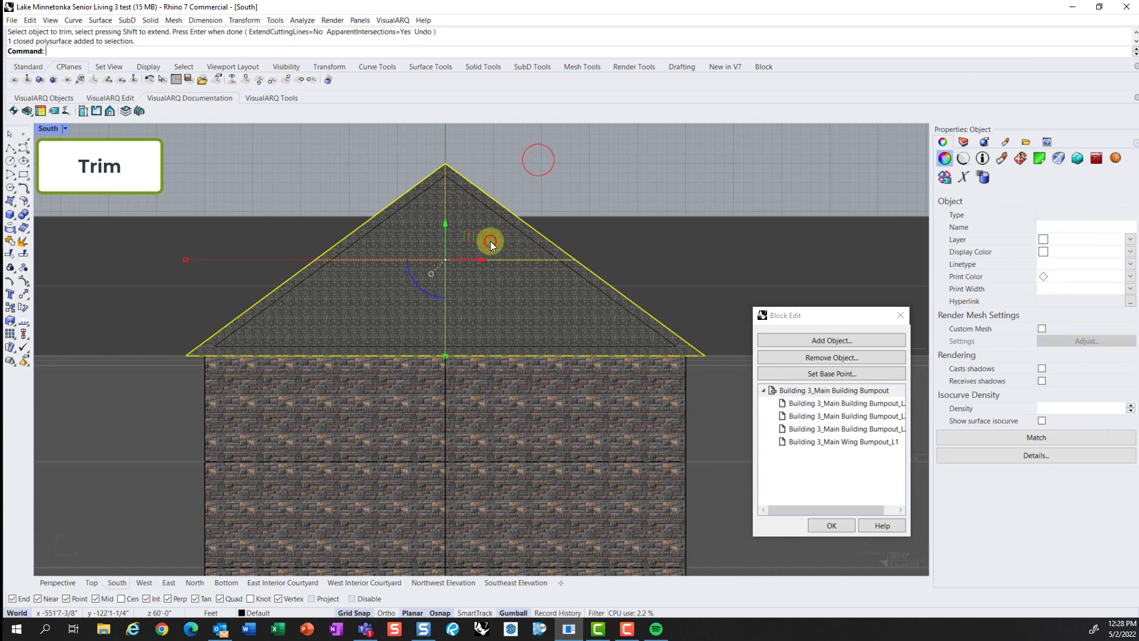
pyautogui.write('Trim')
pyautogui.press('Return')
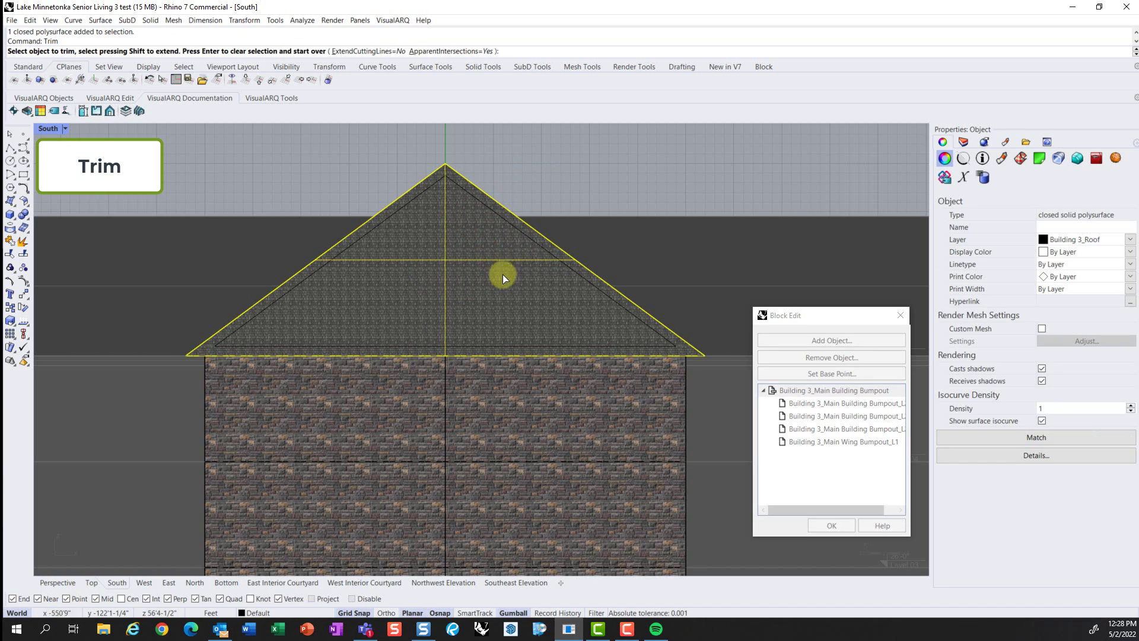
pyautogui.click(492, 242)
pyautogui.press('Return')
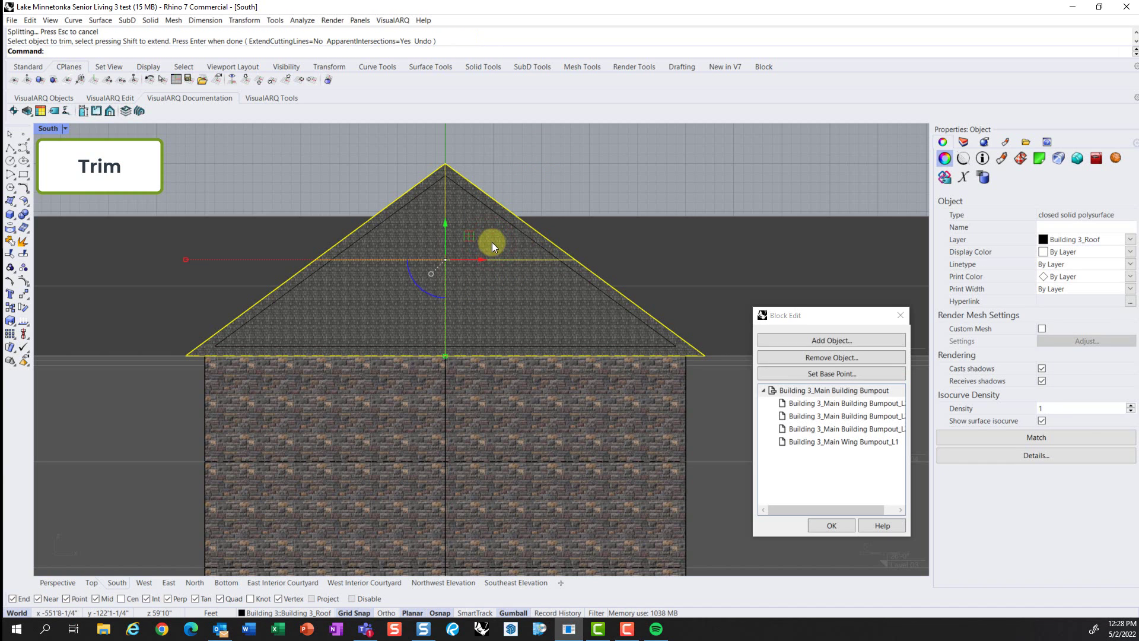
# Step: Trim away the roof solid's area inside the gable, using the inner offset triangle as the cutting object
pyautogui.click(506, 224)
pyautogui.click(524, 256)
pyautogui.press('Return')
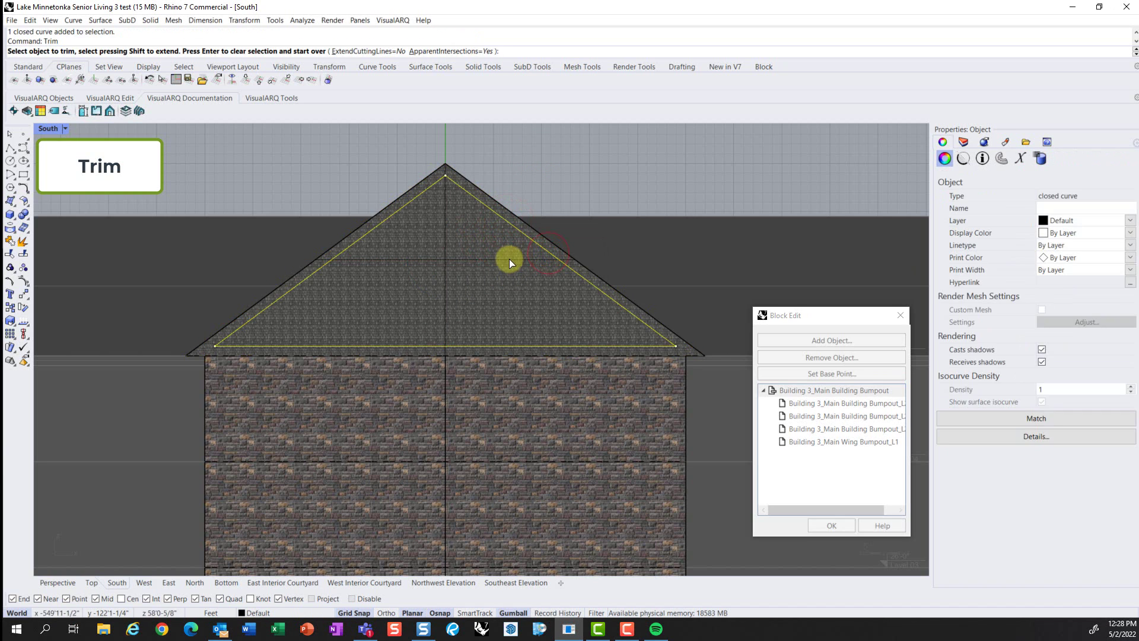
pyautogui.click(497, 249)
pyautogui.moveTo(537, 279); pyautogui.dragTo(501, 262, button='right')
pyautogui.press('Return')
pyautogui.press('Escape')
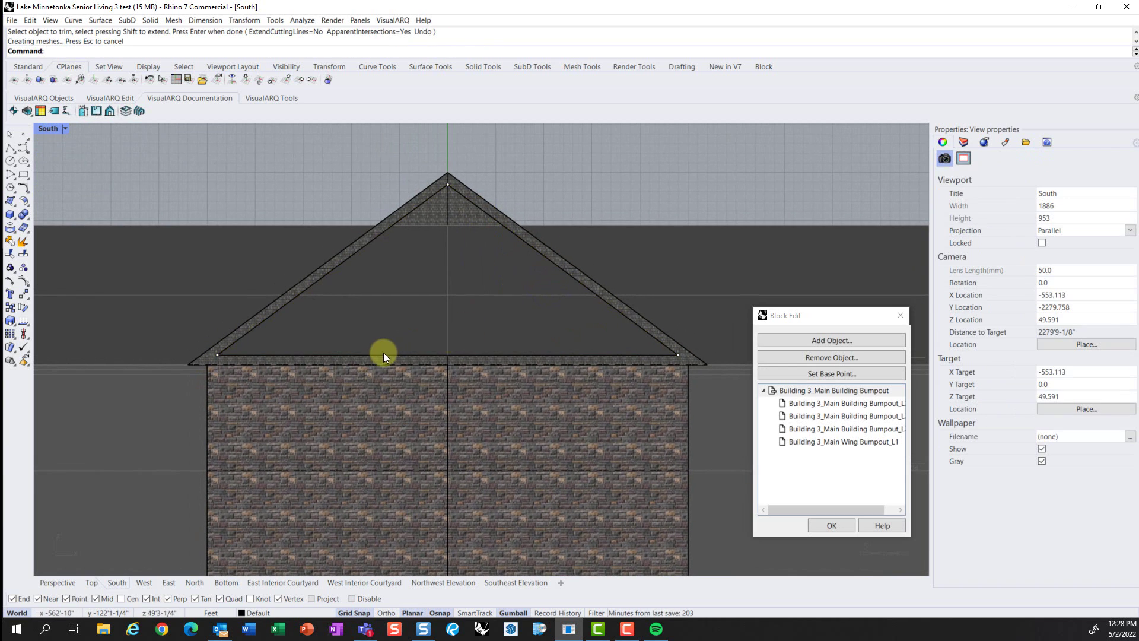
pyautogui.click(379, 354)
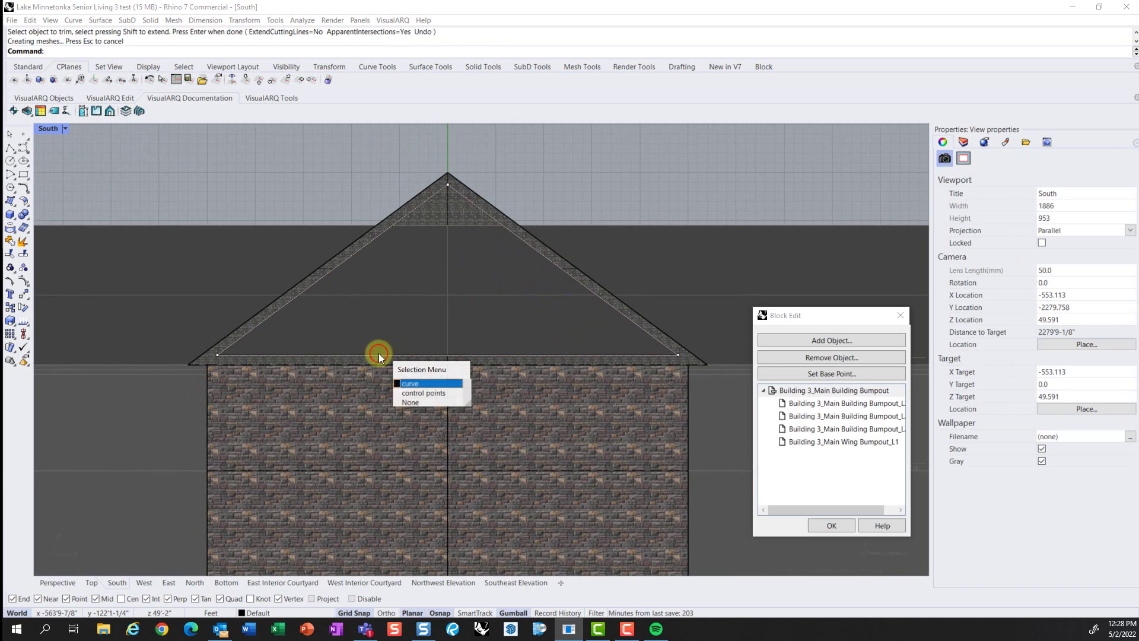
pyautogui.click(411, 304)
pyautogui.write('Polyline')
pyautogui.press('Return')
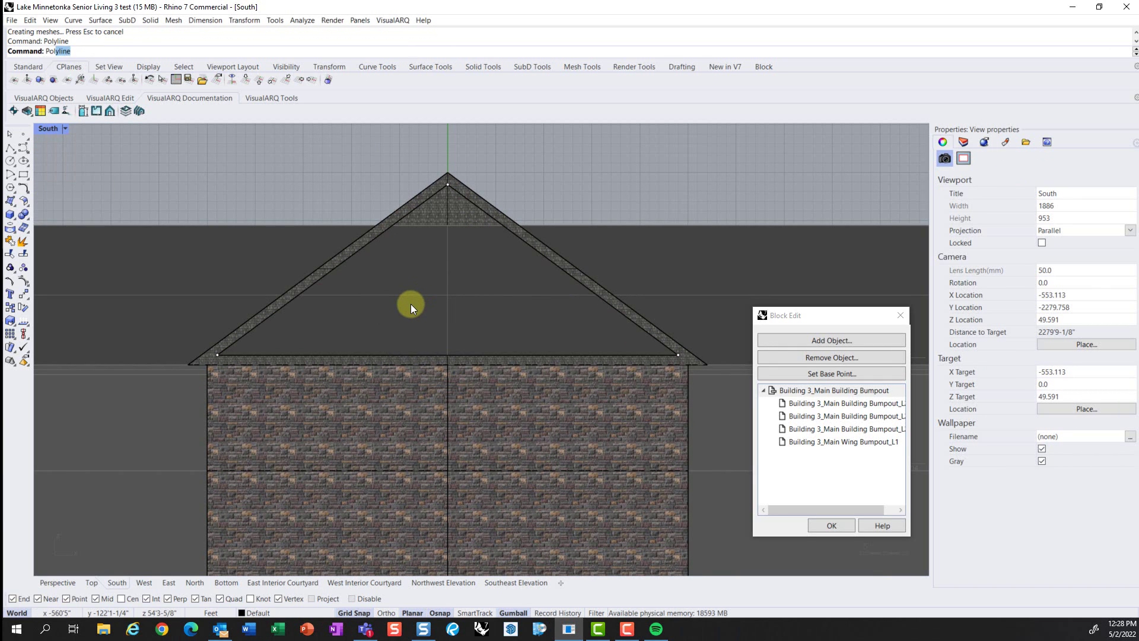
pyautogui.press('Escape')
# Step: Draw short vertical lines from both lower corners of the inner triangle down to the roof's base edge
pyautogui.write('line')
pyautogui.press('Return')
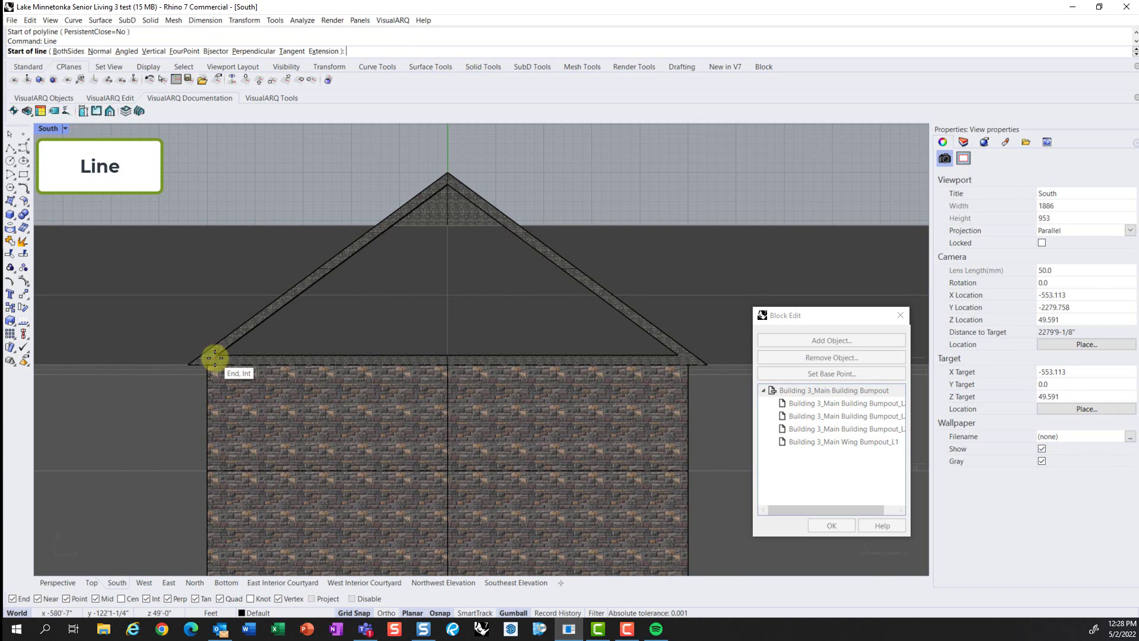
pyautogui.click(217, 356)
pyautogui.click(217, 365)
pyautogui.rightClick(507, 340)
pyautogui.click(680, 360)
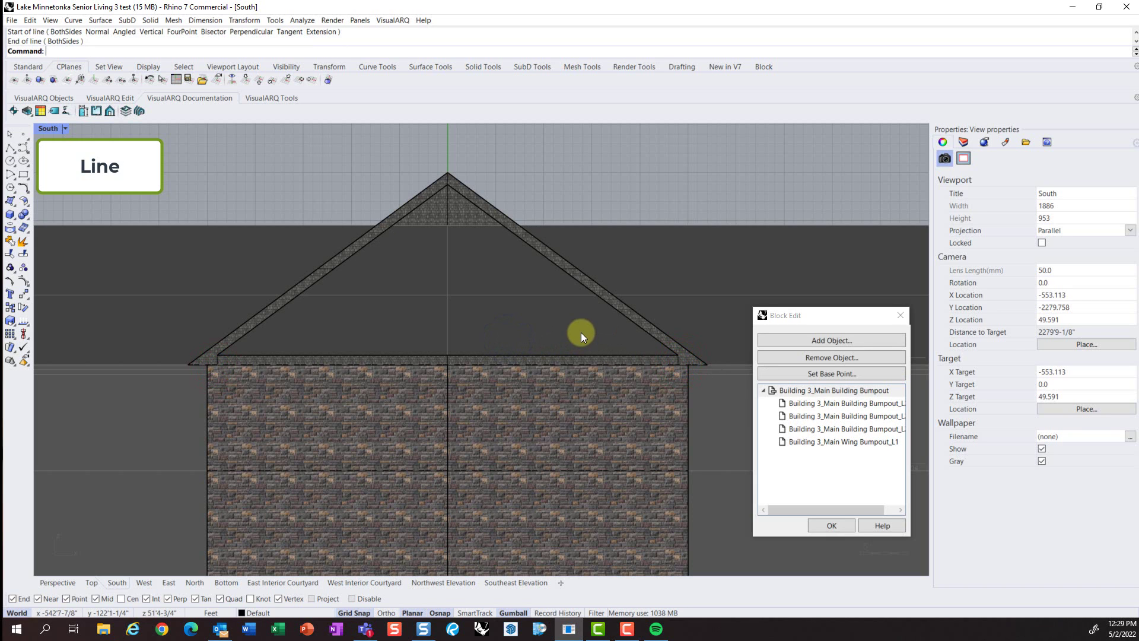
# Step: Trim away the roof strip beneath the gable's inner triangle, using the triangle and both short vertical lines as cutting objects
pyautogui.write('trim')
pyautogui.press('Return')
pyautogui.click(265, 354)
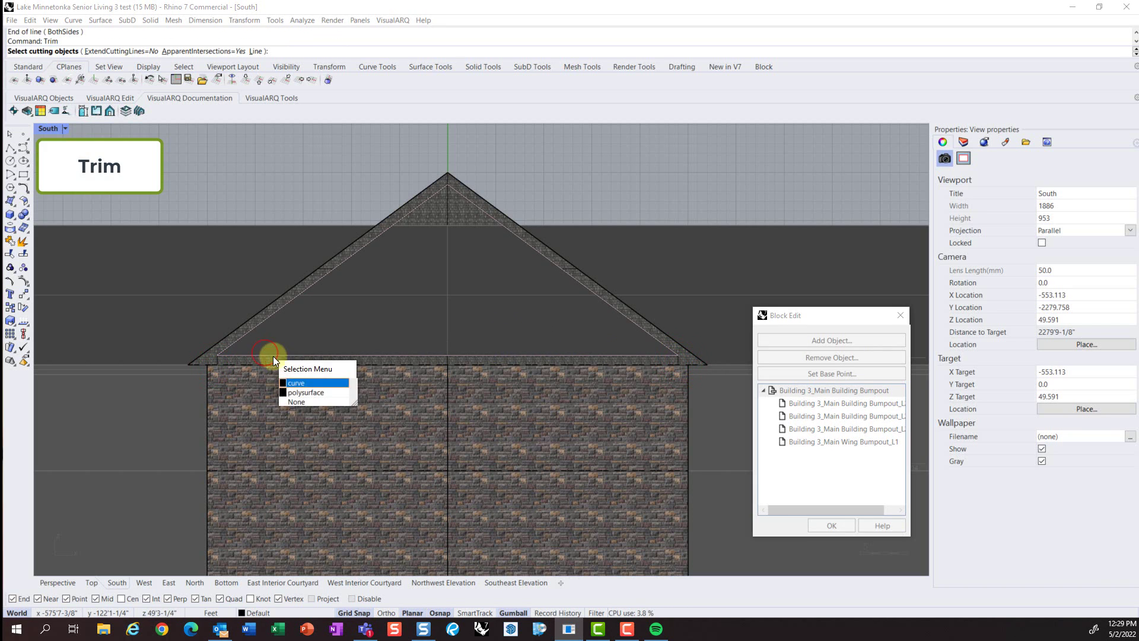
pyautogui.click(300, 383)
pyautogui.click(217, 361)
pyautogui.click(257, 388)
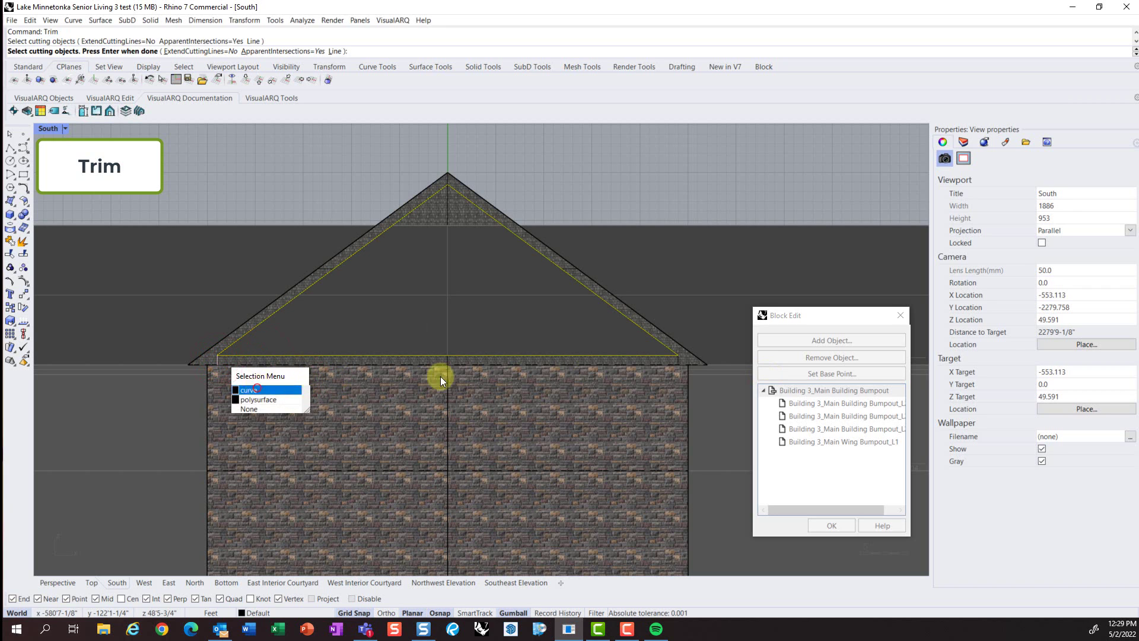
pyautogui.click(681, 363)
pyautogui.click(711, 389)
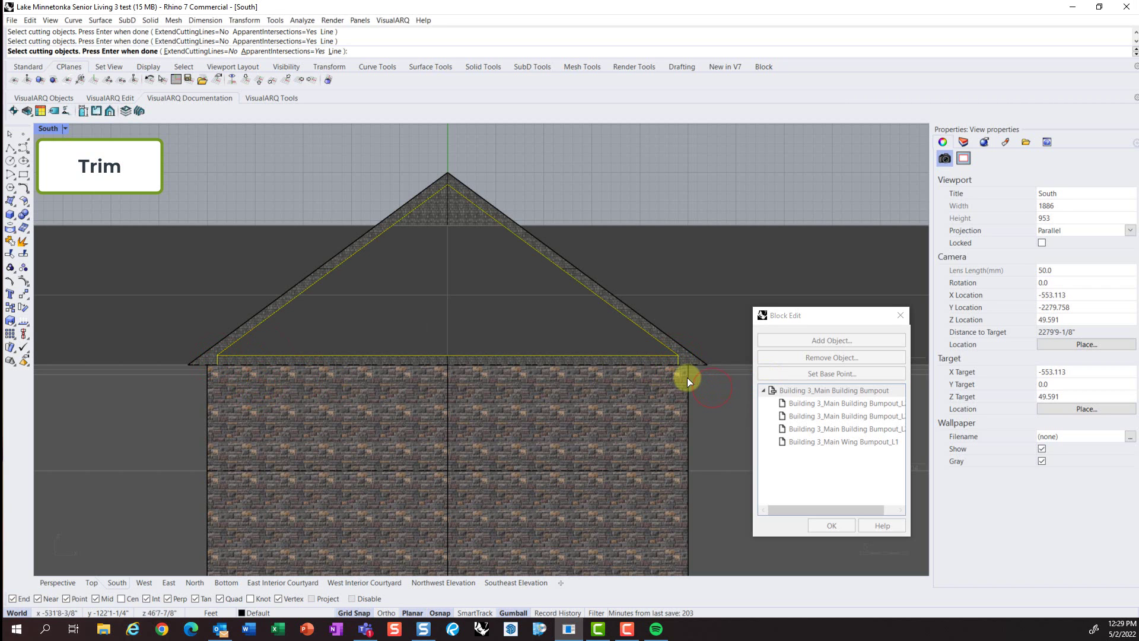
pyautogui.press('Return')
pyautogui.click(499, 359)
pyautogui.press('Return')
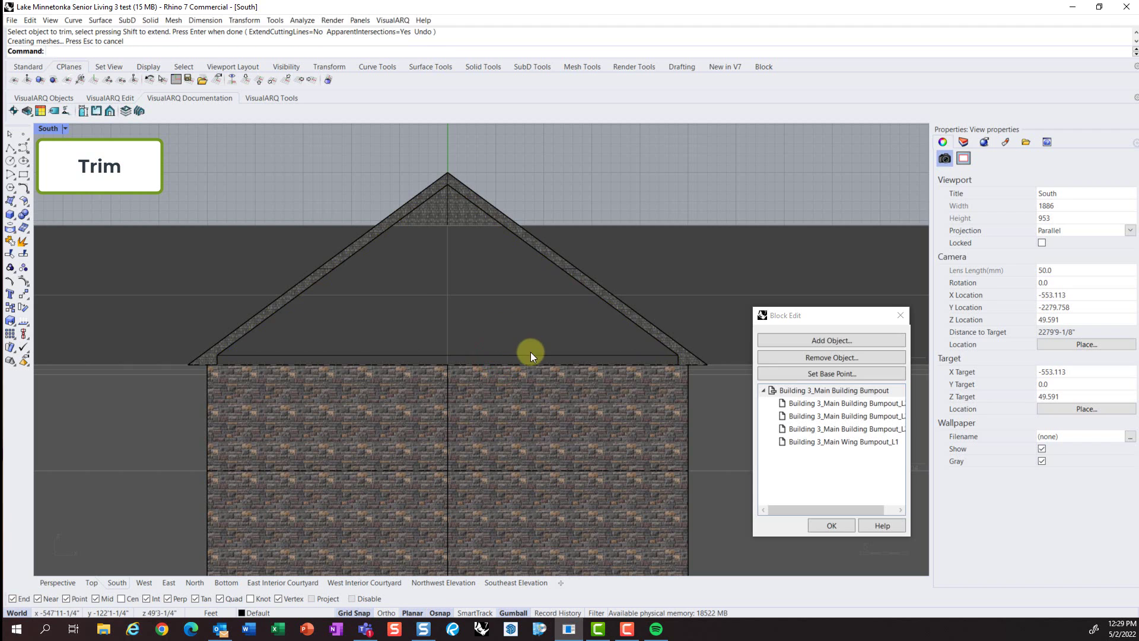
# Step: Delete the inner offset triangle curve from the gable
pyautogui.click(530, 352)
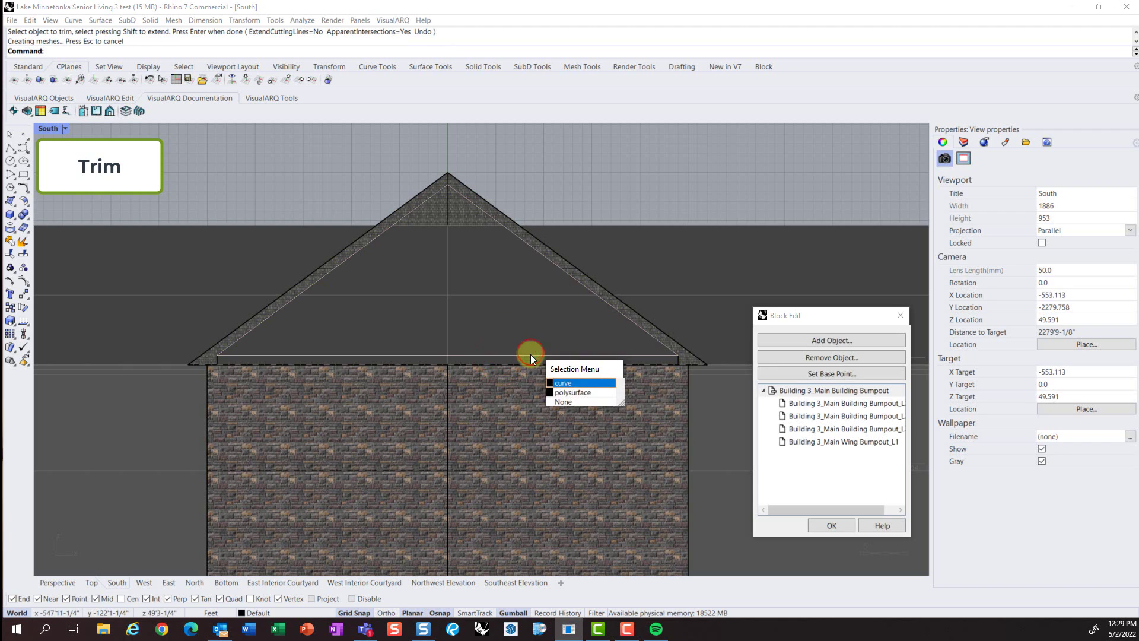
pyautogui.click(579, 382)
pyautogui.click(581, 354)
pyautogui.press('Delete')
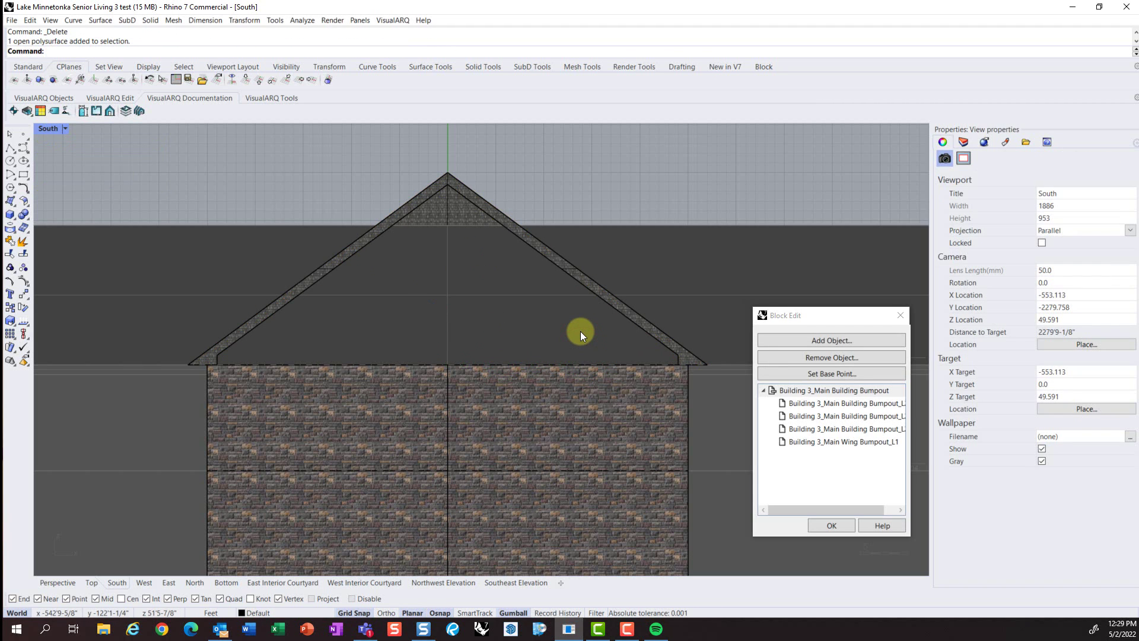
# Step: Draw a closed polyline around the gable opening, from the inner apex through both lower corners and the base edge points
pyautogui.write('Polyline')
pyautogui.press('Return')
pyautogui.click(448, 185)
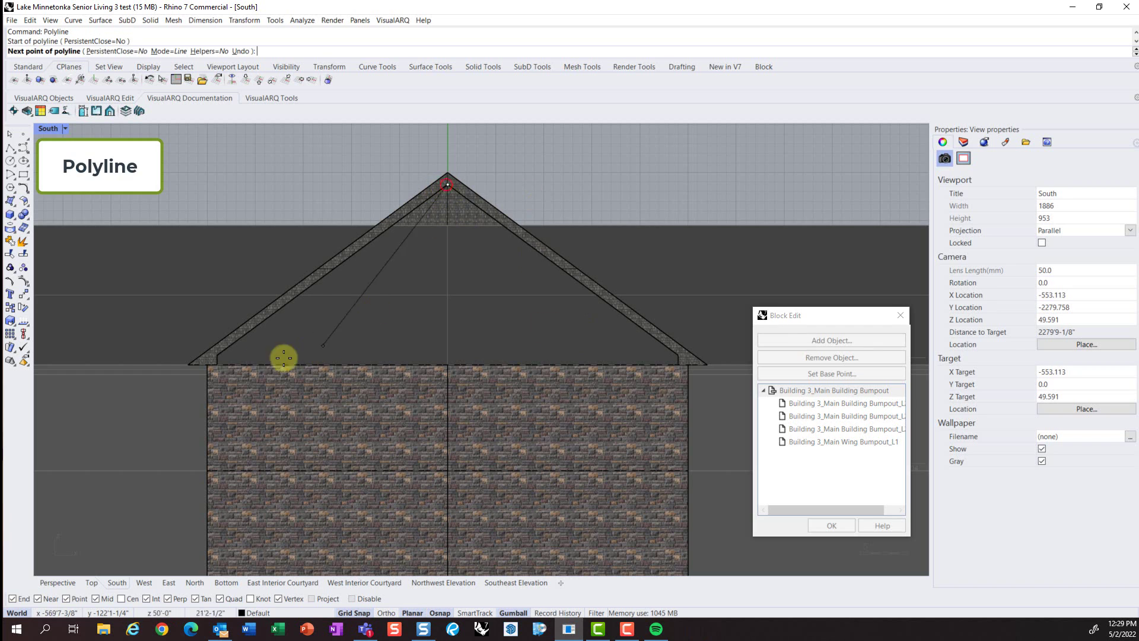
pyautogui.click(217, 355)
pyautogui.click(217, 364)
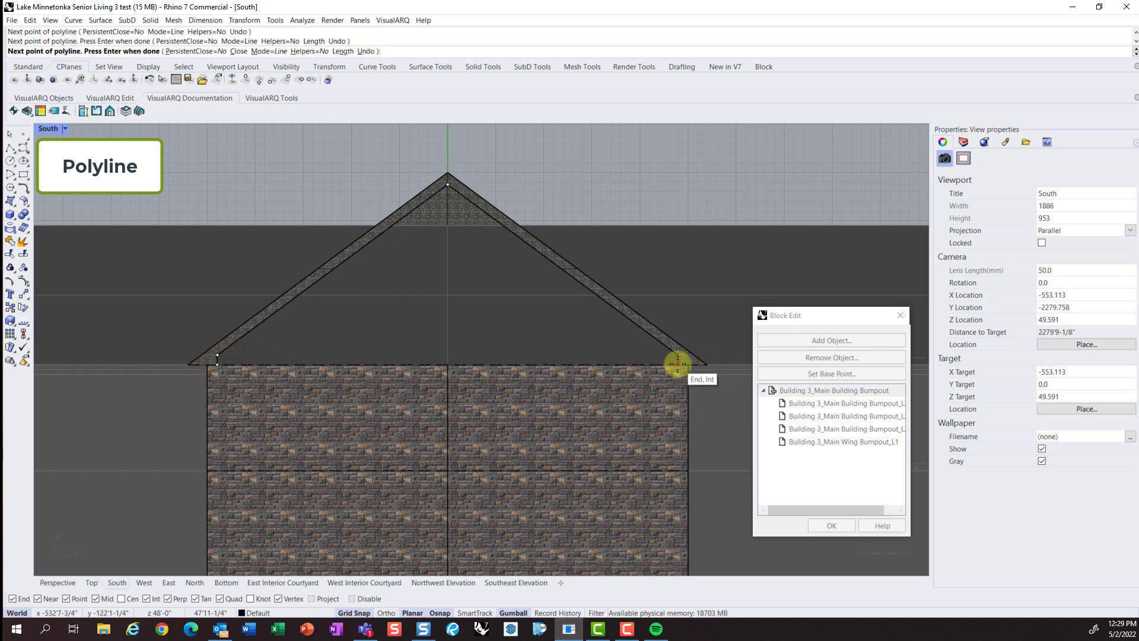
pyautogui.click(678, 364)
pyautogui.click(677, 355)
pyautogui.click(447, 184)
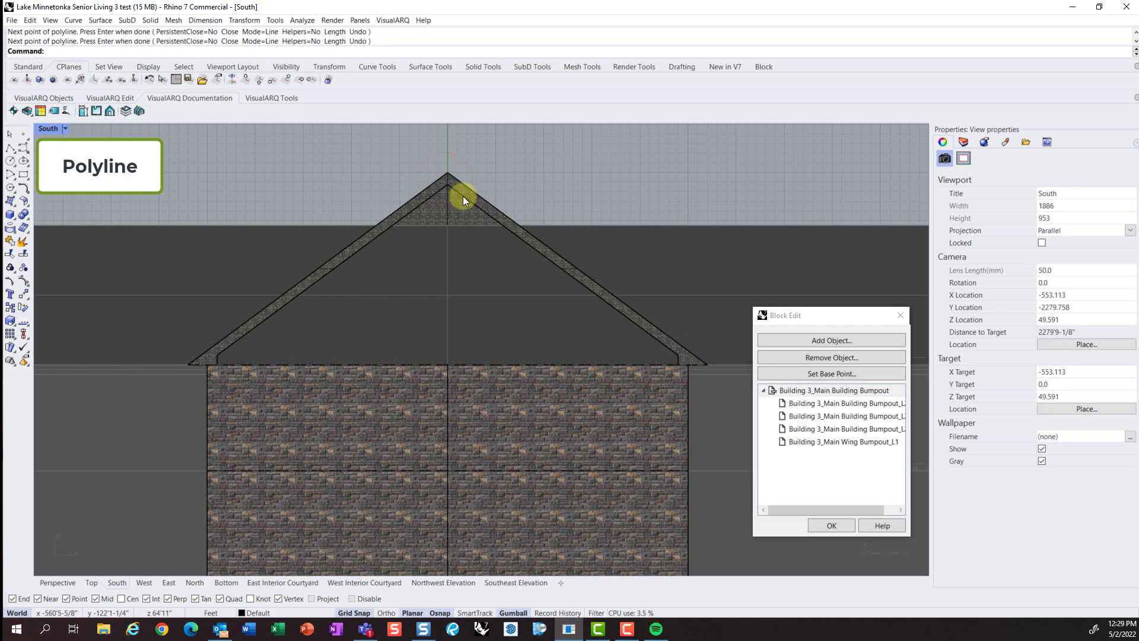
# Step: Fill the closed gable outline with a planar surface
pyautogui.click(485, 213)
pyautogui.click(526, 235)
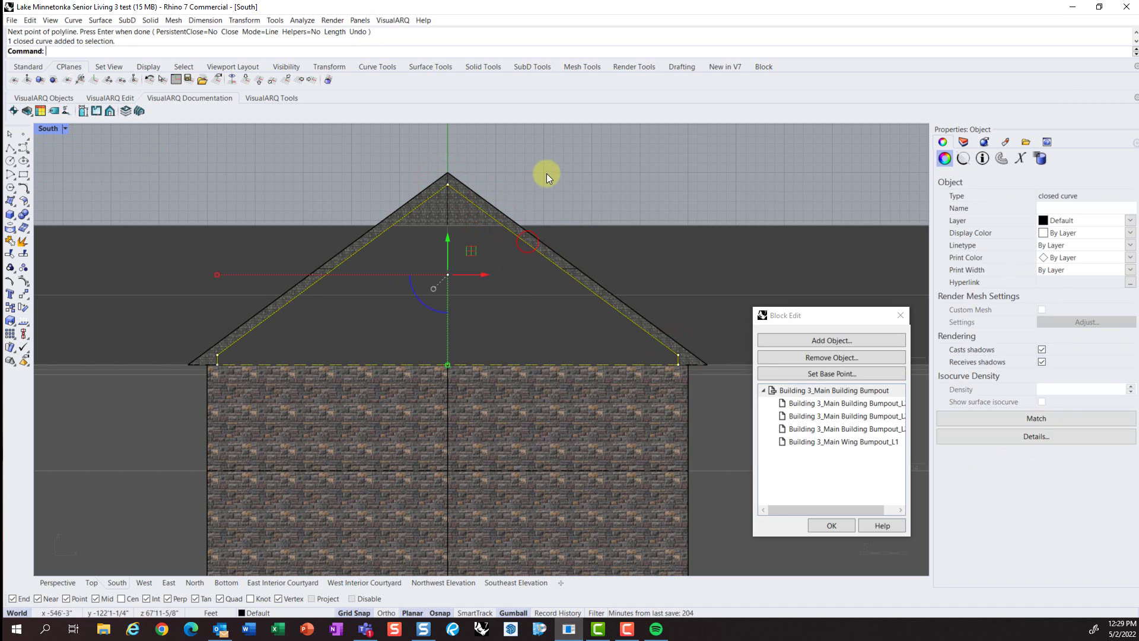
pyautogui.write('Planarsrf')
pyautogui.press('Return')
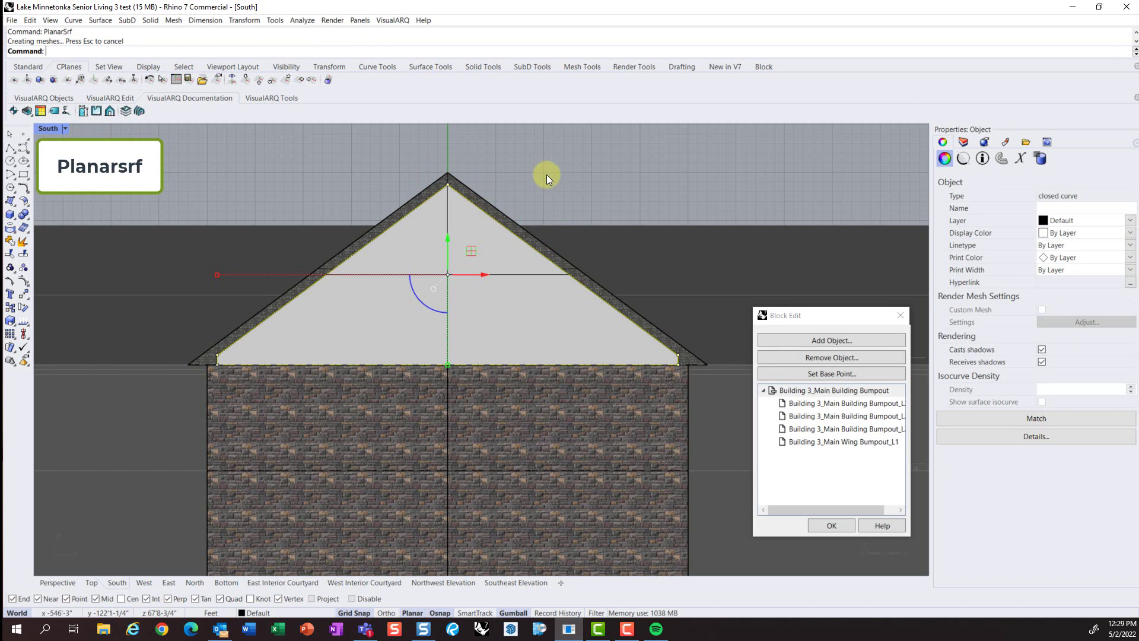
pyautogui.click(91, 582)
pyautogui.scroll(4, 560, 488)
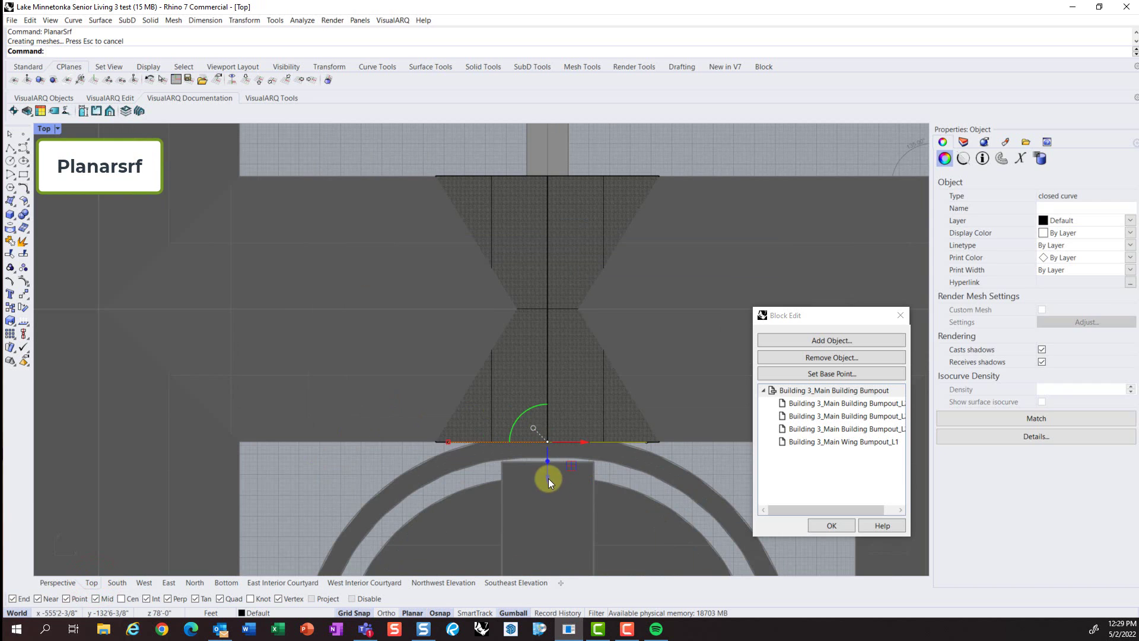
pyautogui.scroll(4, 549, 479)
pyautogui.click(548, 477)
pyautogui.click(557, 415)
pyautogui.click(597, 450)
pyautogui.press('Escape')
# Step: Select the gable's planar surface in the Perspective view and shift it slightly along the roof's depth direction
pyautogui.click(57, 582)
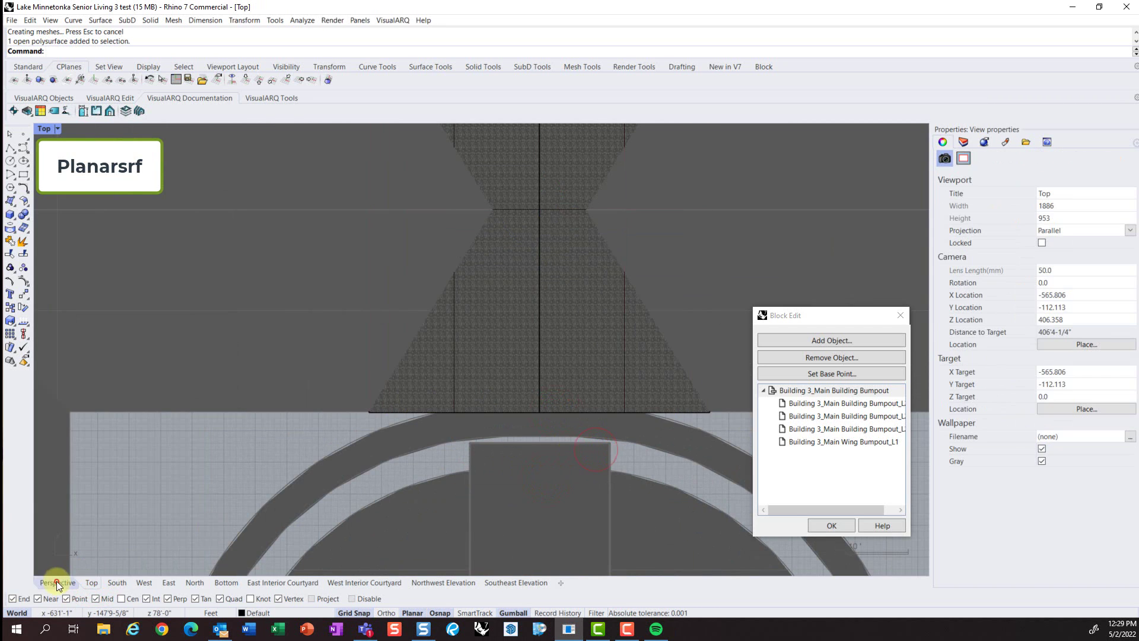
pyautogui.click(56, 583)
pyautogui.scroll(4, 513, 301)
pyautogui.click(555, 284)
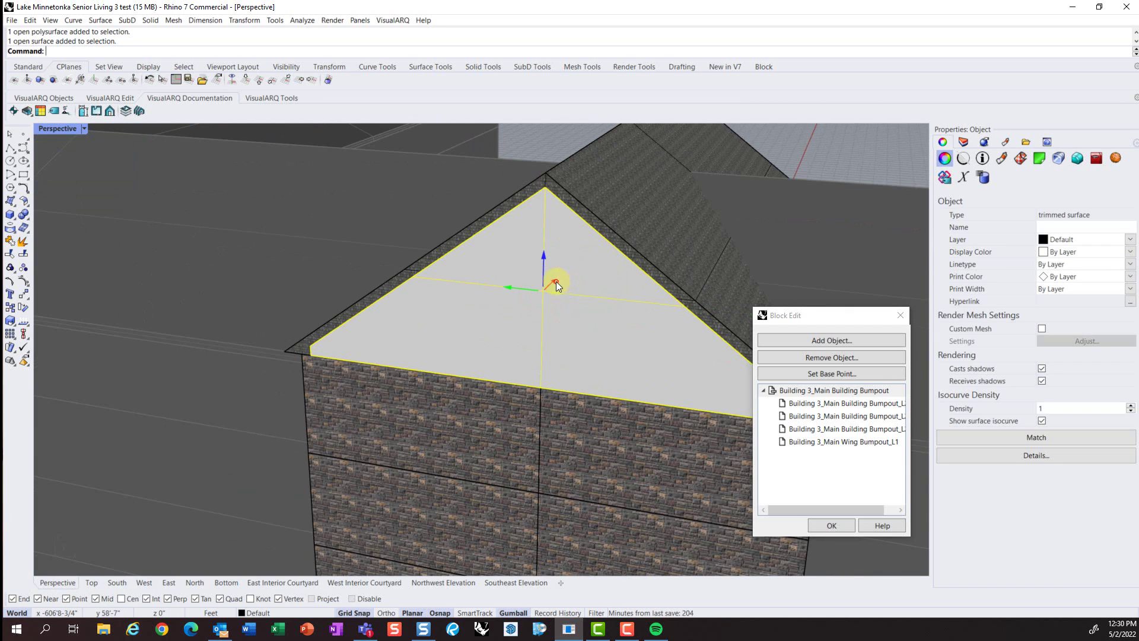
pyautogui.moveTo(556, 283); pyautogui.dragTo(559, 280)
pyautogui.moveTo(577, 419); pyautogui.dragTo(527, 440, button='right')
pyautogui.moveTo(406, 256); pyautogui.dragTo(389, 260)
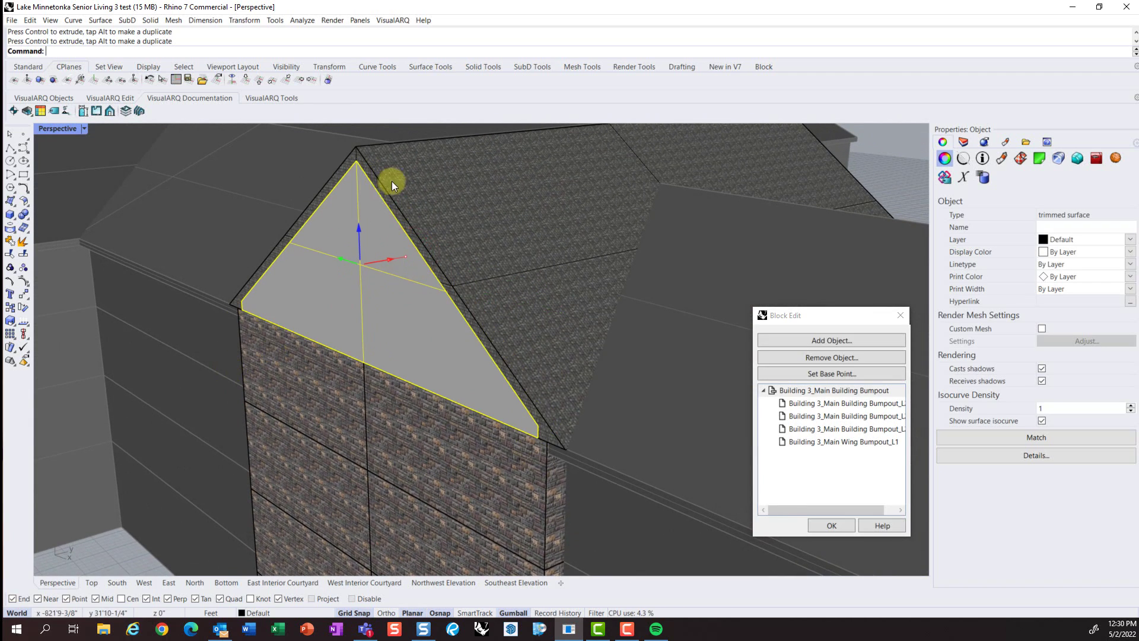
# Step: Try to scale the roof polysurface in one direction along its ridge, from the front edge to half its depth
pyautogui.keyDown('shift'); pyautogui.click(449, 157); pyautogui.keyUp('shift')
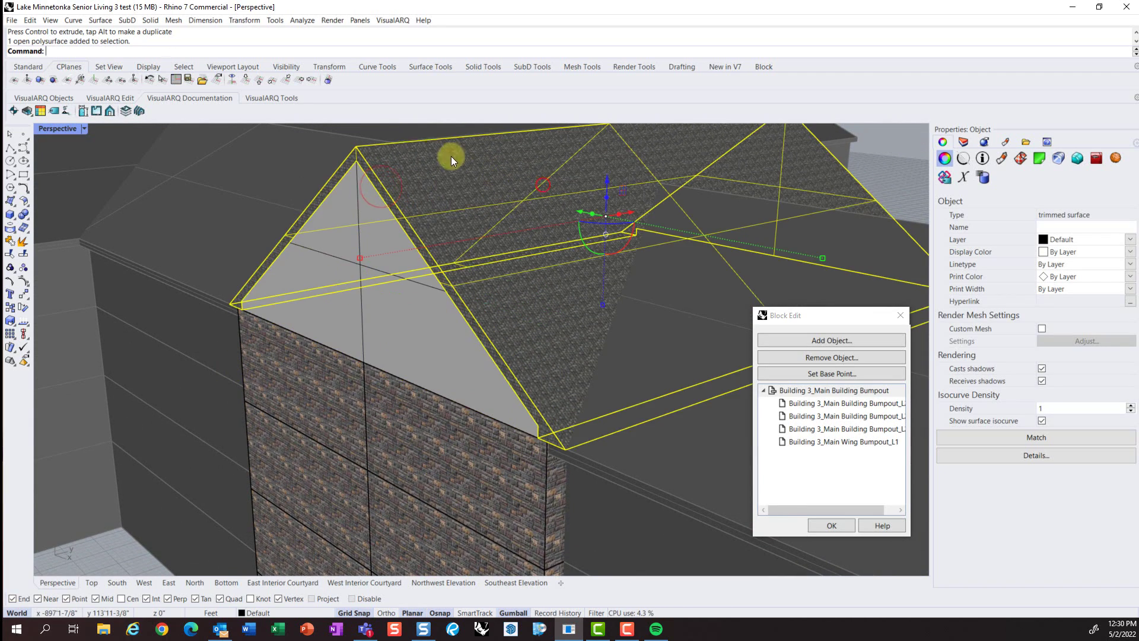
pyautogui.click(90, 583)
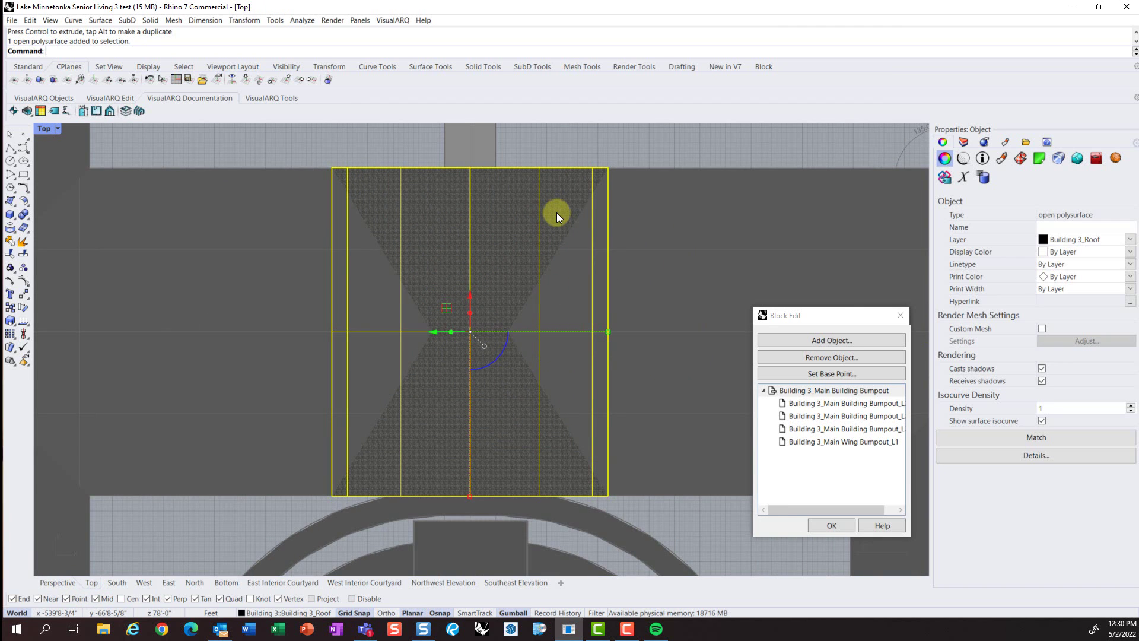
pyautogui.press('Return')
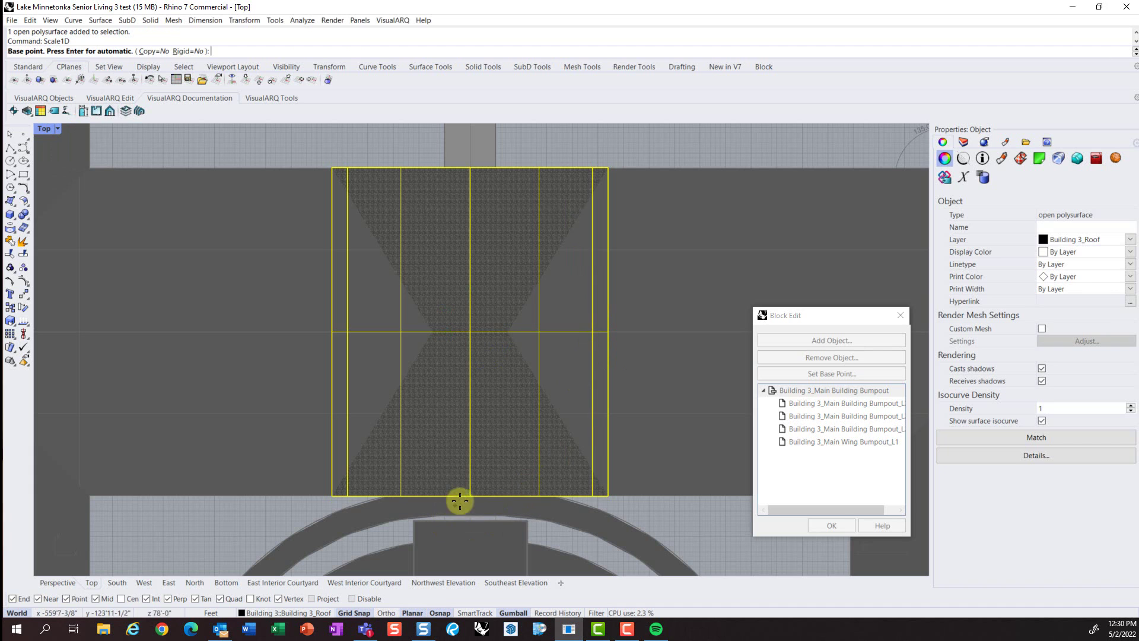
pyautogui.click(470, 496)
pyautogui.click(470, 168)
pyautogui.click(470, 331)
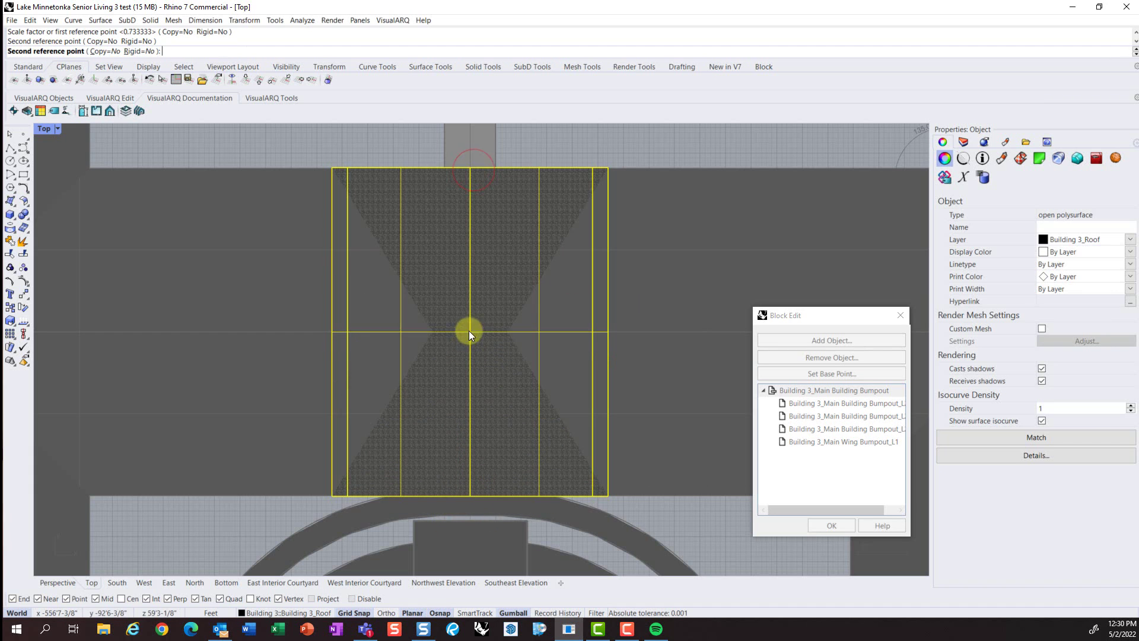
# Step: Use Scale1D on the roof with its front and back corners as references, shortening it to the building's midline
pyautogui.write('Scale')
pyautogui.press('Return')
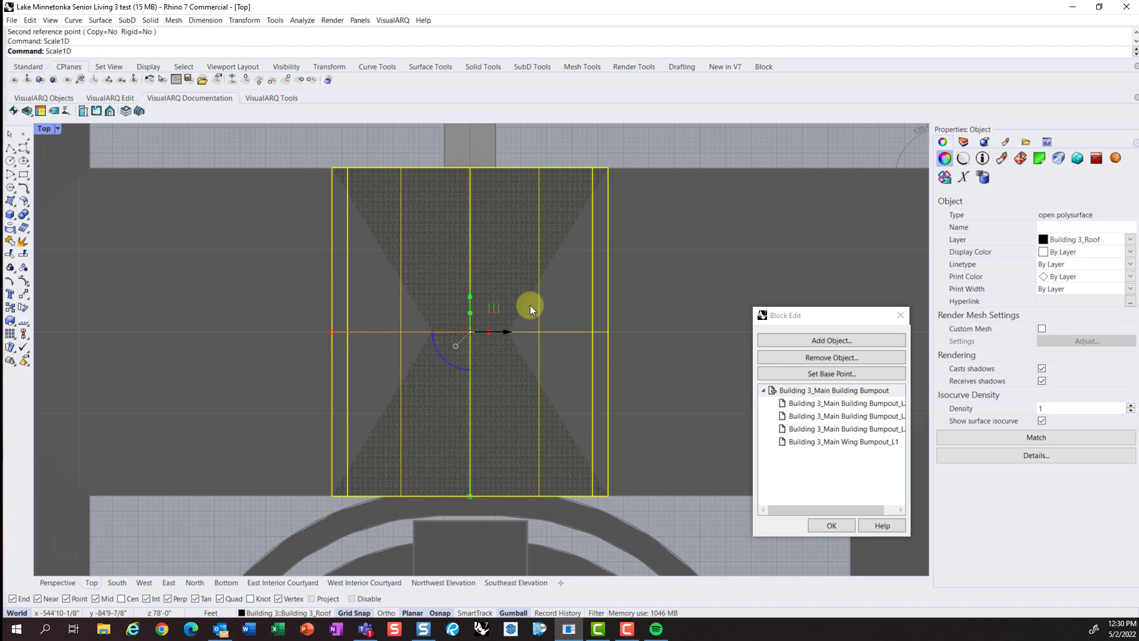
pyautogui.click(609, 495)
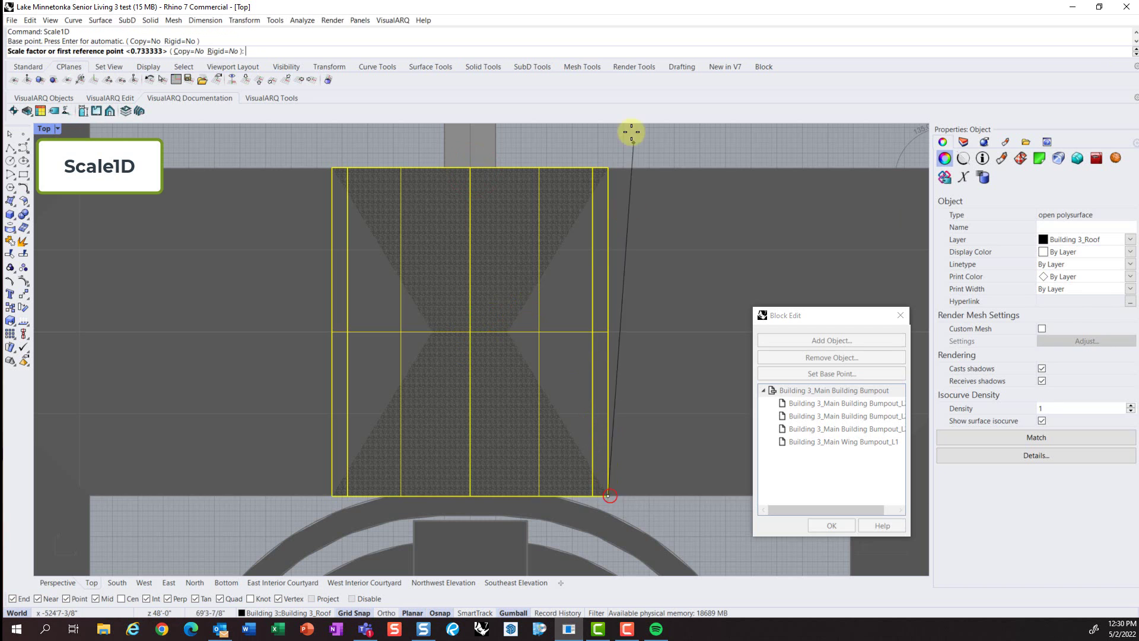
pyautogui.click(608, 168)
pyautogui.click(615, 331)
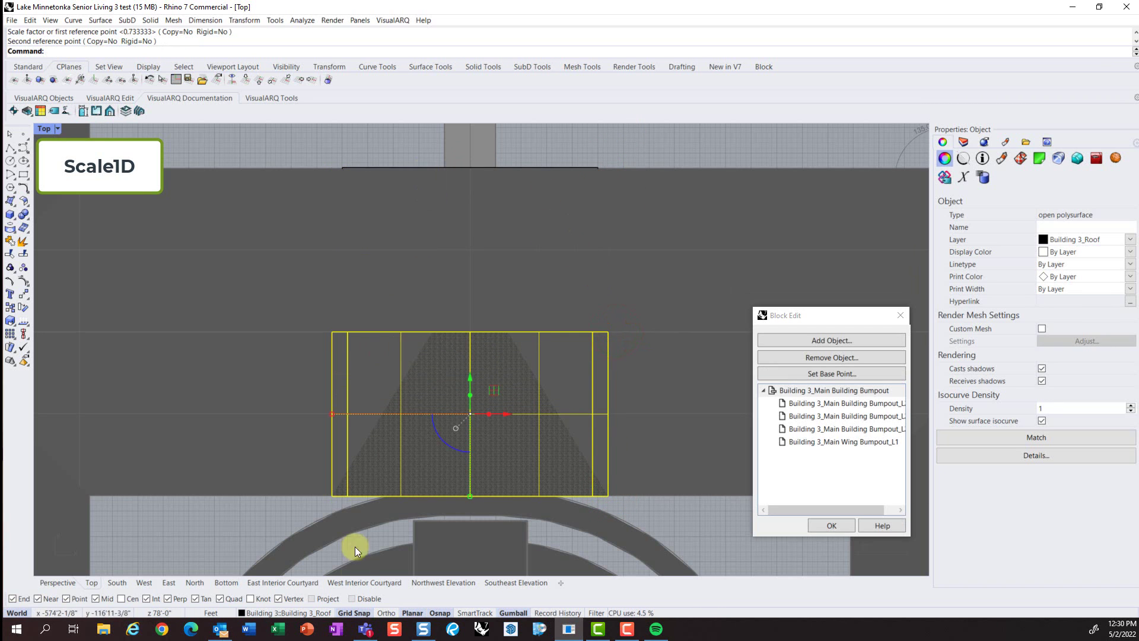
# Step: Try a one-directional scale of the roof from its back corner with 2' as the second reference, and undo it
pyautogui.click(83, 581)
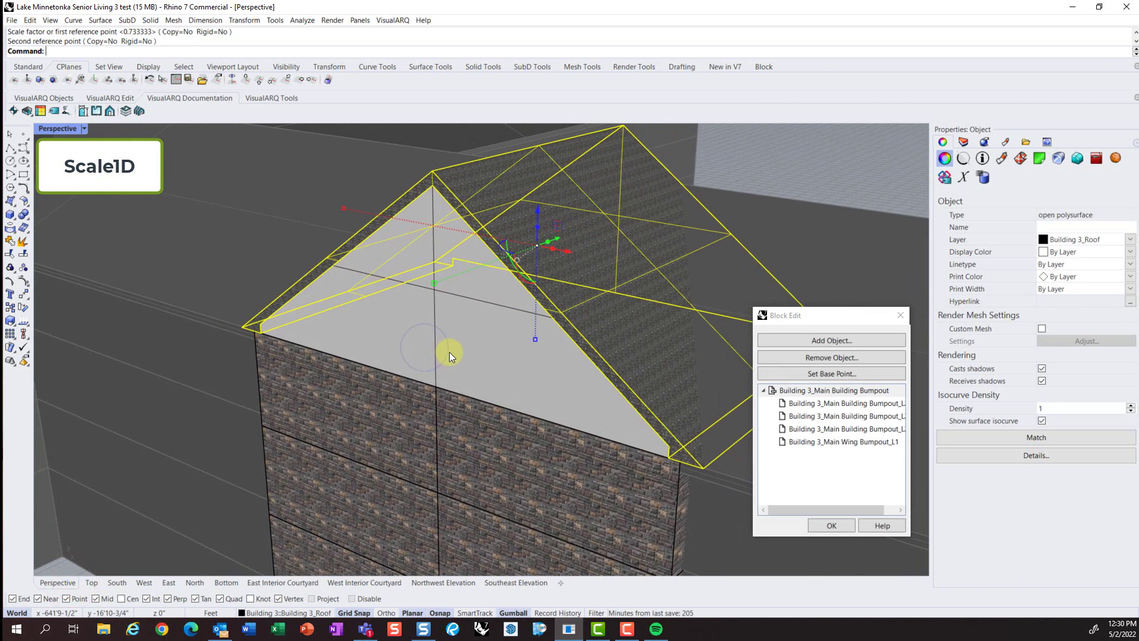
pyautogui.click(90, 582)
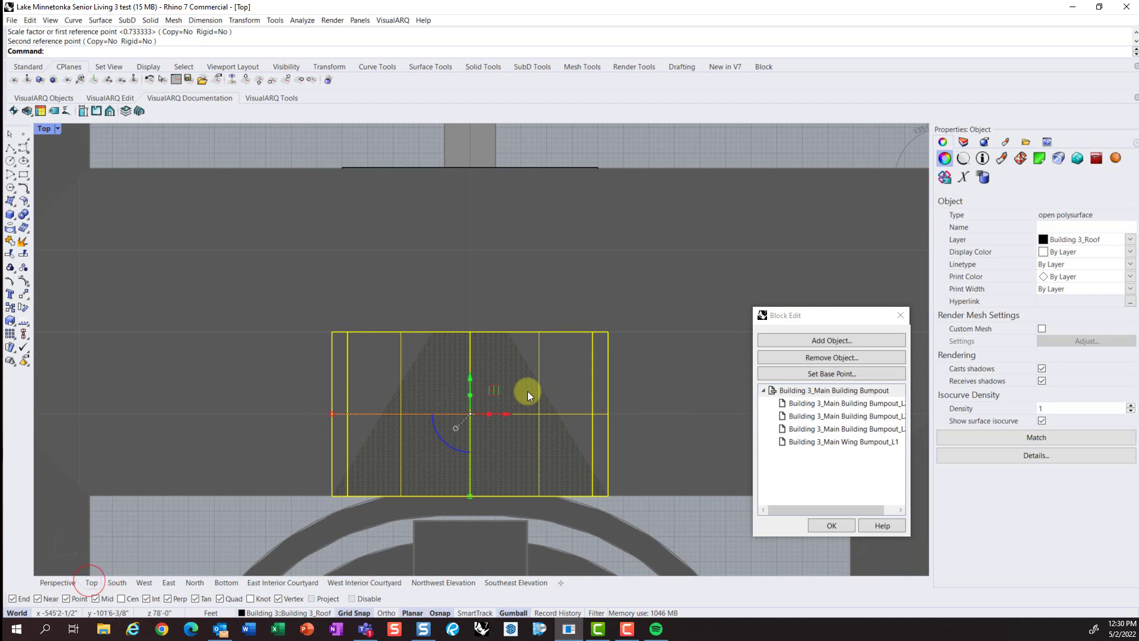
pyautogui.press('Return')
pyautogui.click(608, 332)
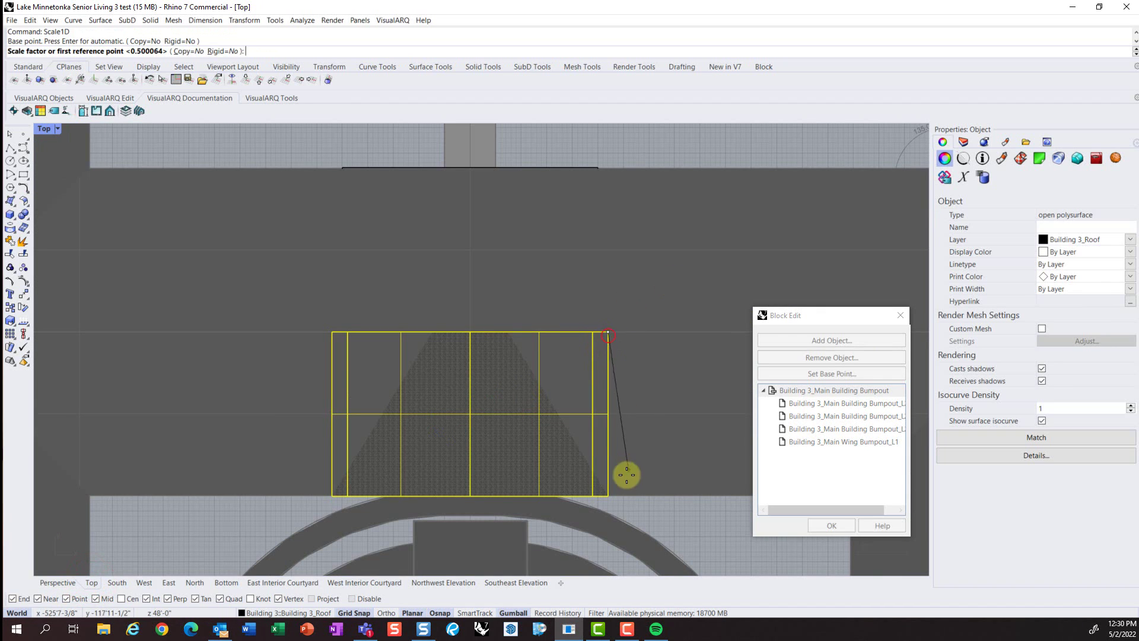
pyautogui.click(606, 504)
pyautogui.write("2'")
pyautogui.press('Return')
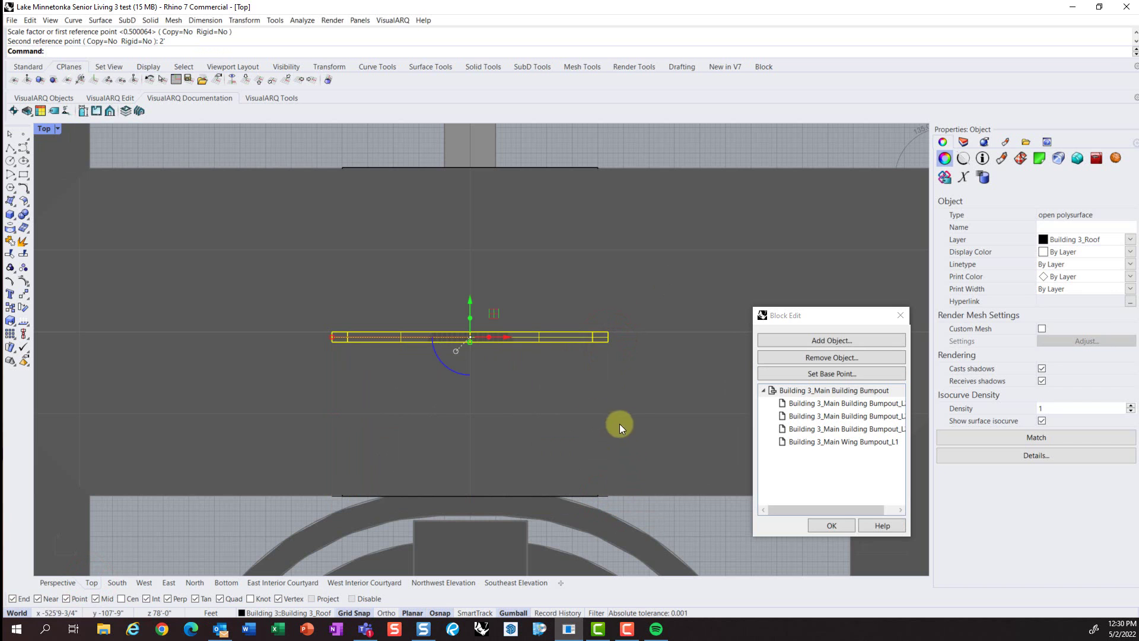
pyautogui.hotkey('ctrl', 'z')
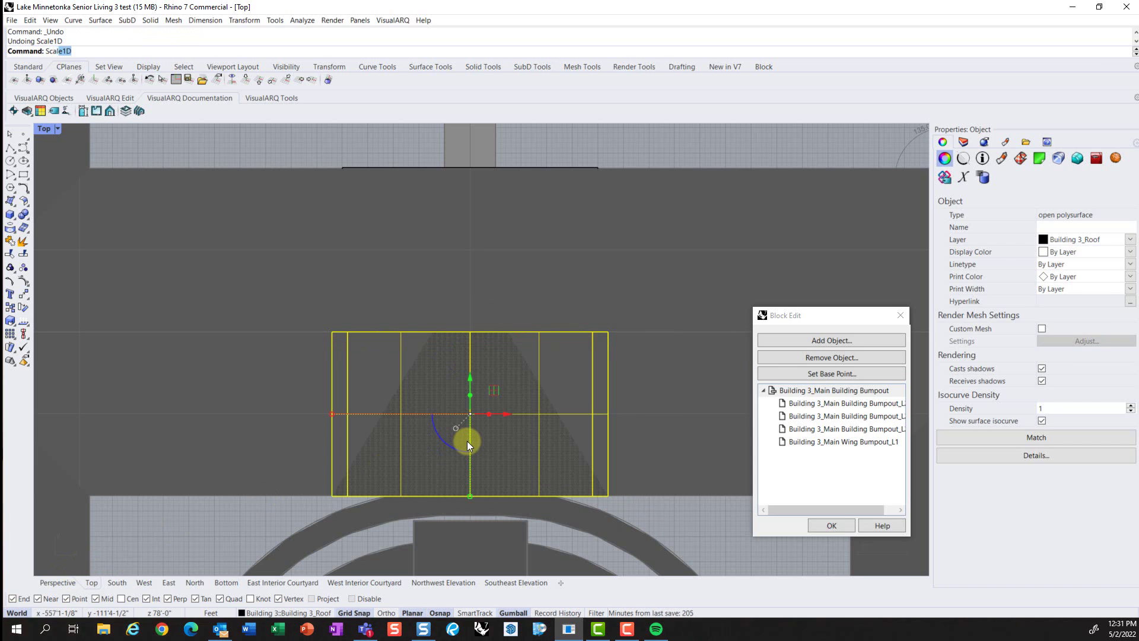
# Step: Scale the roof in one direction from its back corner so the front edge overhangs slightly beyond the gable wall
pyautogui.press('Return')
pyautogui.click(608, 332)
pyautogui.click(607, 496)
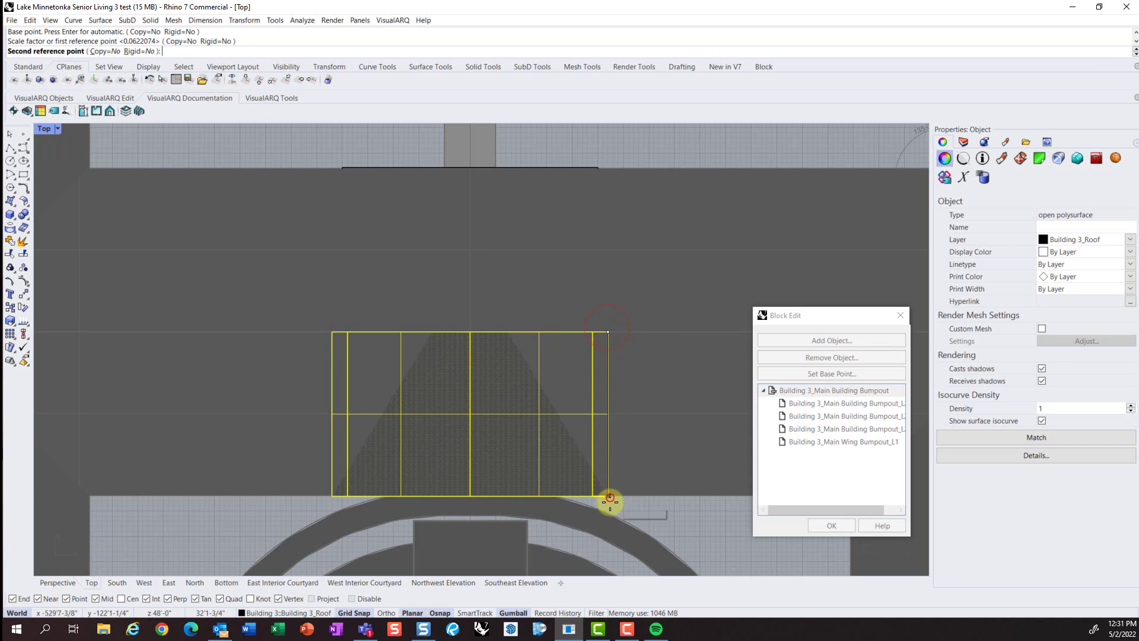
pyautogui.scroll(5, 609, 496)
pyautogui.press('Escape')
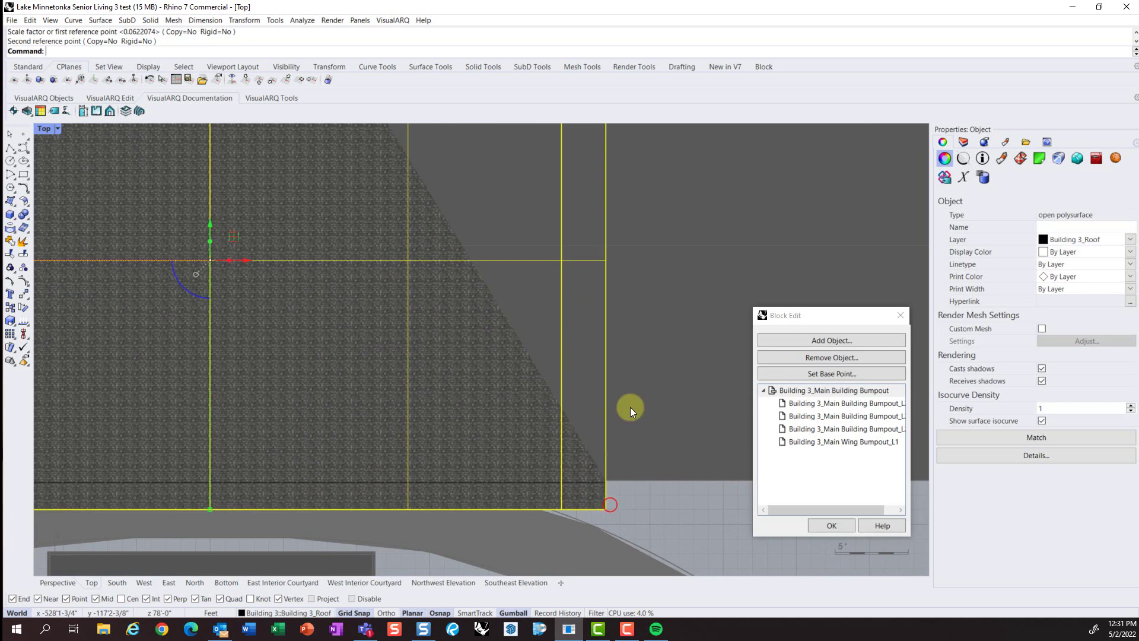
pyautogui.scroll(-5, 533, 337)
# Step: Create a block named Building 3_Main Bumpout Roof from the roof, gable surface and curves, based at the ridge's back end
pyautogui.click(58, 584)
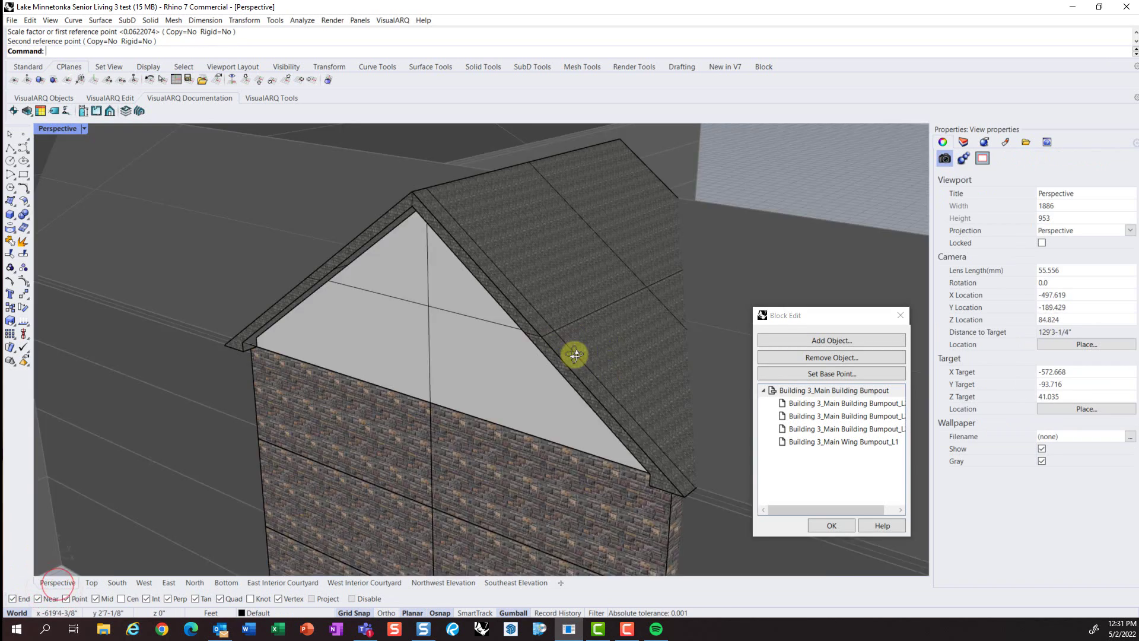
pyautogui.moveTo(575, 356); pyautogui.dragTo(549, 283, button='right')
pyautogui.scroll(-4, 478, 397)
pyautogui.moveTo(476, 401); pyautogui.dragTo(481, 246, button='right')
pyautogui.moveTo(364, 222); pyautogui.dragTo(669, 419)
pyautogui.moveTo(670, 418)
pyautogui.mouseDown(button='right')
pyautogui.moveTo(672, 388)
pyautogui.moveTo(659, 402)
pyautogui.mouseUp(button='right')
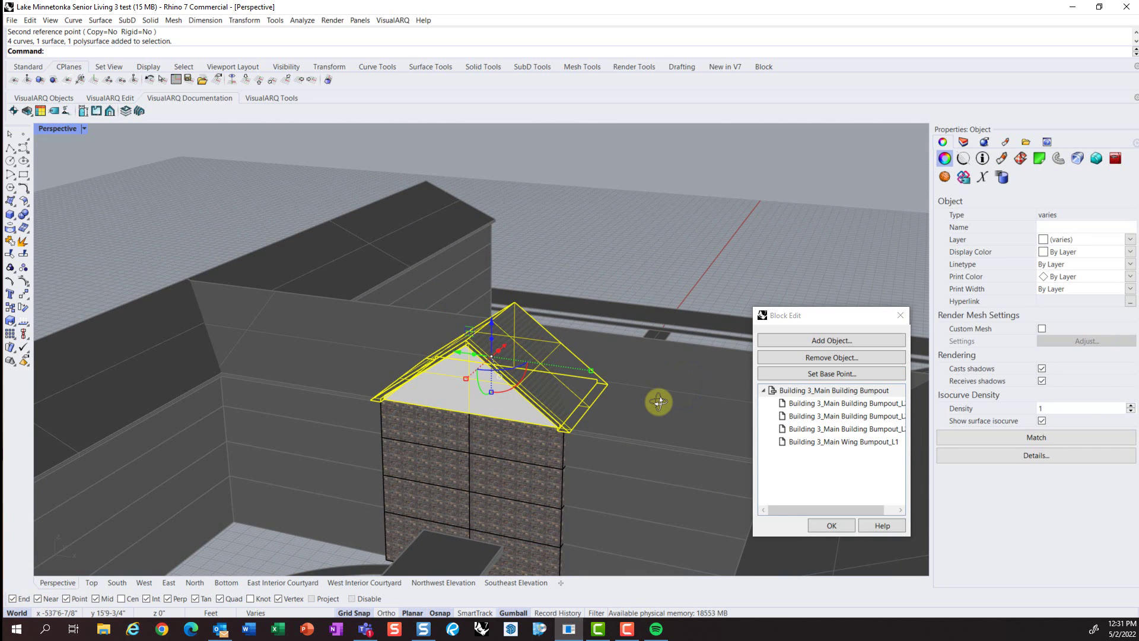
pyautogui.press('Return')
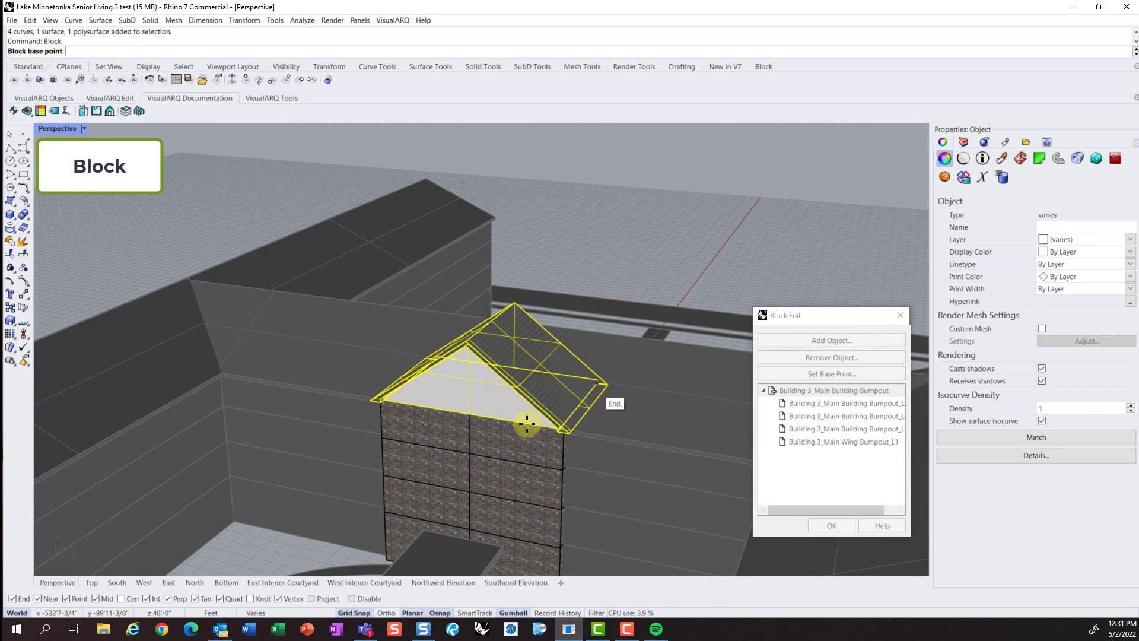
pyautogui.click(515, 305)
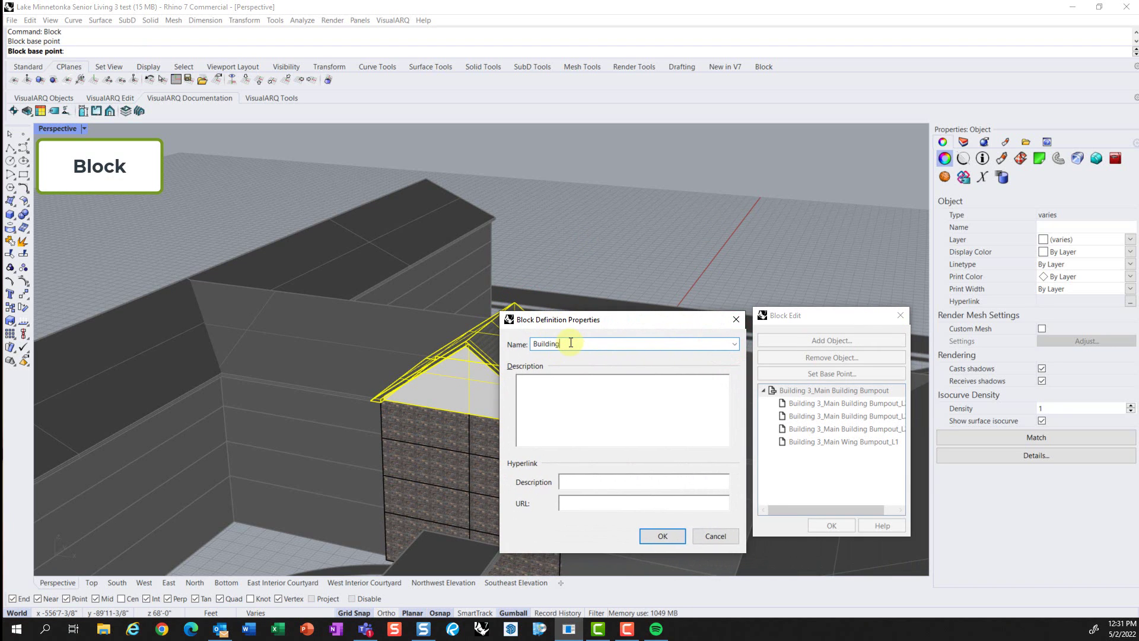
pyautogui.write('Building 3_Main Roof')
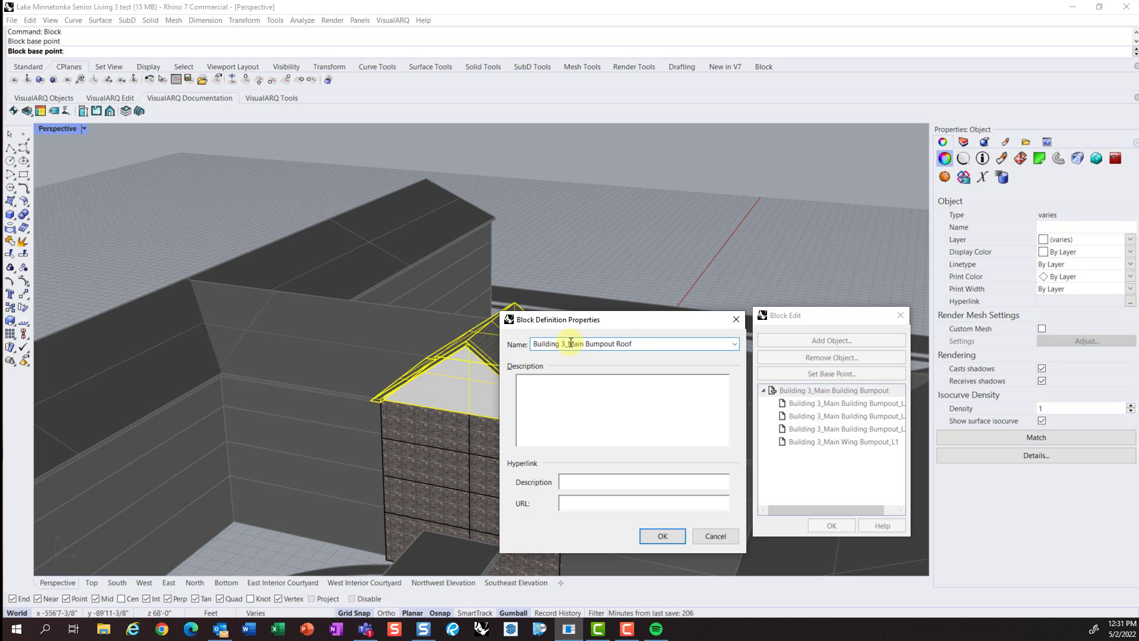
pyautogui.press('Return')
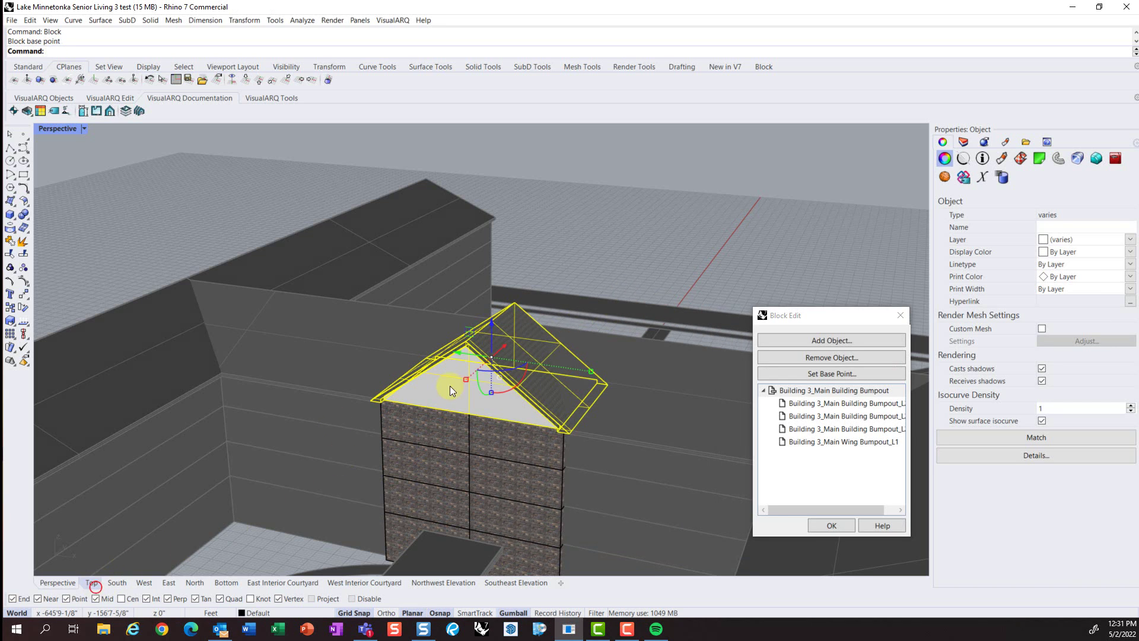
# Step: Mirror a copy of the bumpout roof block across its back edge along the building's midline
pyautogui.write('Mirror')
pyautogui.press('Return')
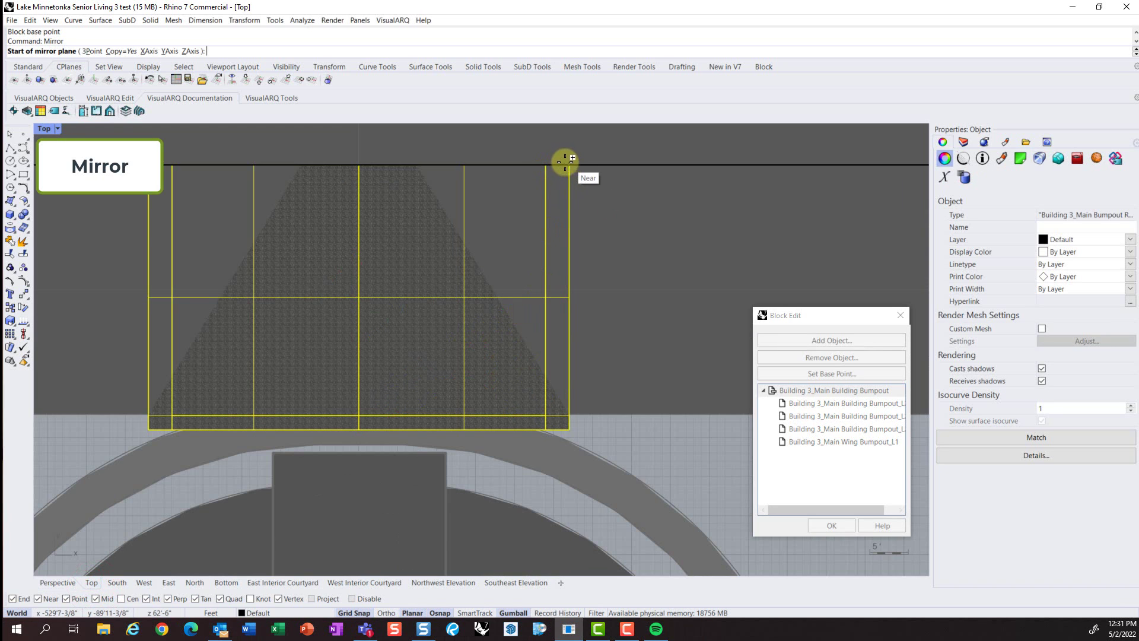
pyautogui.click(407, 167)
pyautogui.click(457, 167)
pyautogui.scroll(-3, 490, 264)
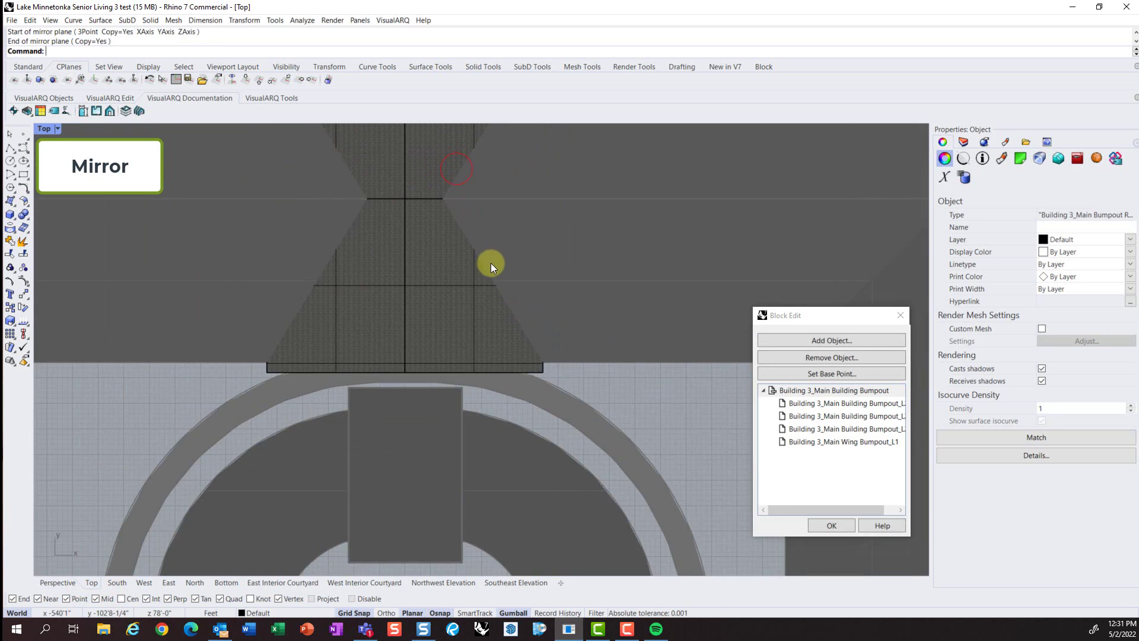
pyautogui.scroll(-4, 490, 263)
pyautogui.moveTo(502, 251); pyautogui.dragTo(537, 264, button='right')
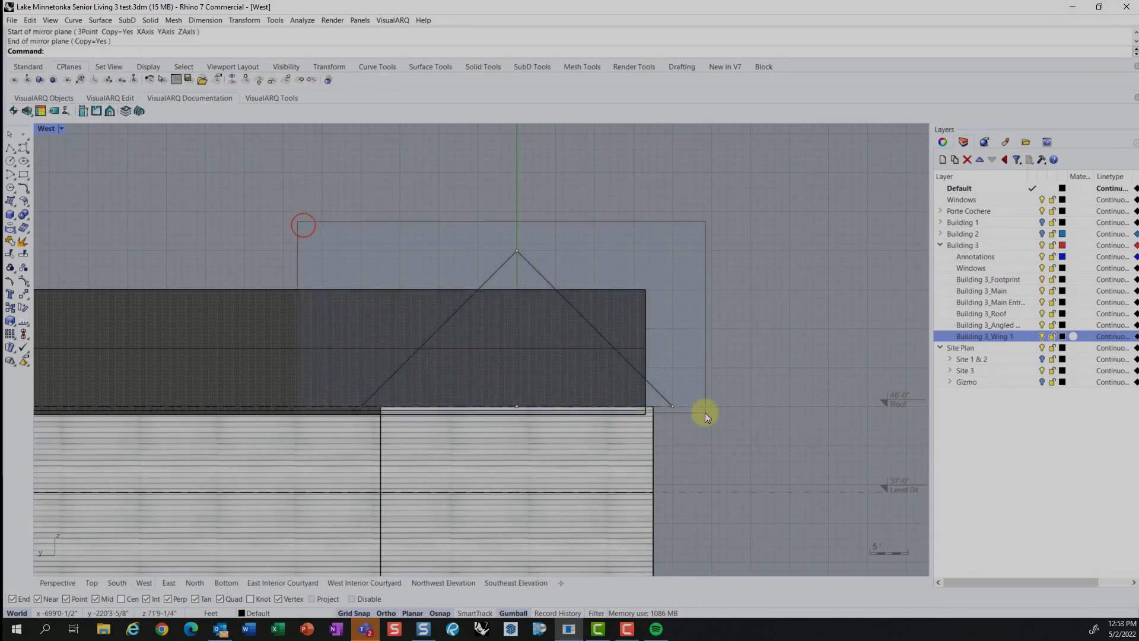
# Step: Join the two gable profile curves at the end of the wing into one closed triangle
pyautogui.moveTo(704, 412); pyautogui.dragTo(695, 418)
pyautogui.write('Join')
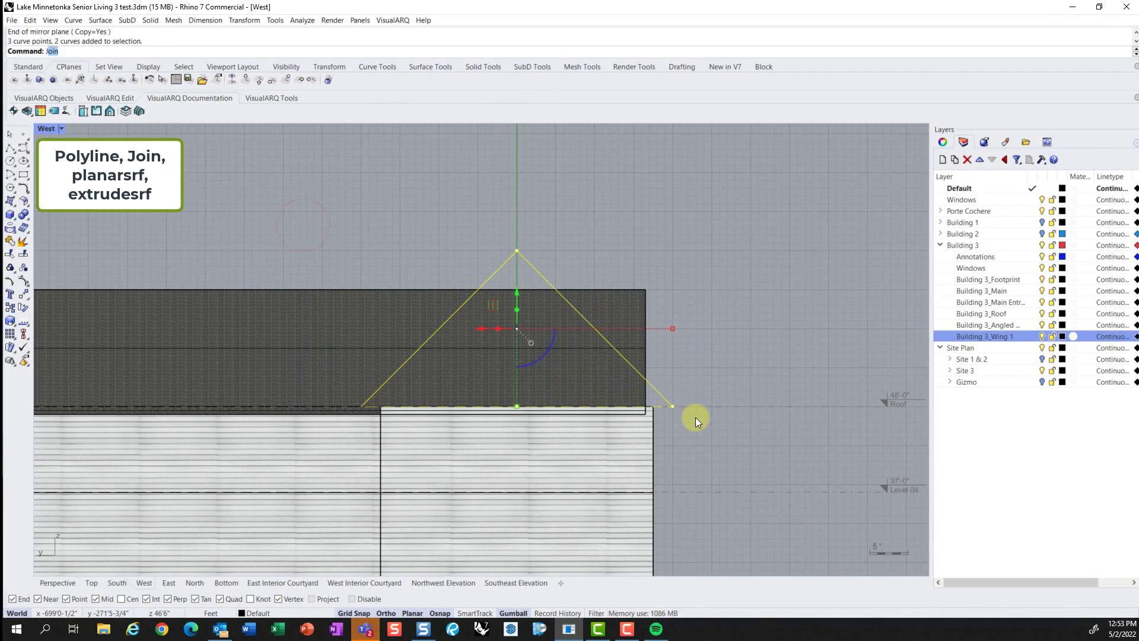
pyautogui.press('Return')
pyautogui.click(614, 235)
# Step: Create a planar surface from the closed triangular gable curve at the wing's end
pyautogui.click(538, 272)
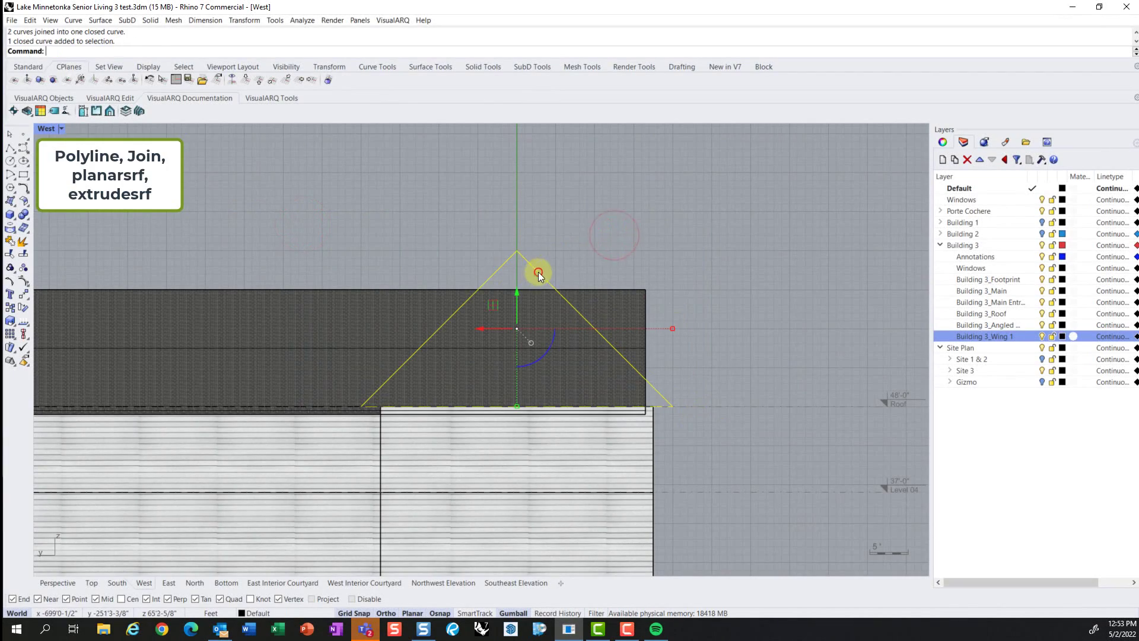
pyautogui.click(57, 582)
pyautogui.scroll(8, 381, 291)
pyautogui.write('PlanarSrf')
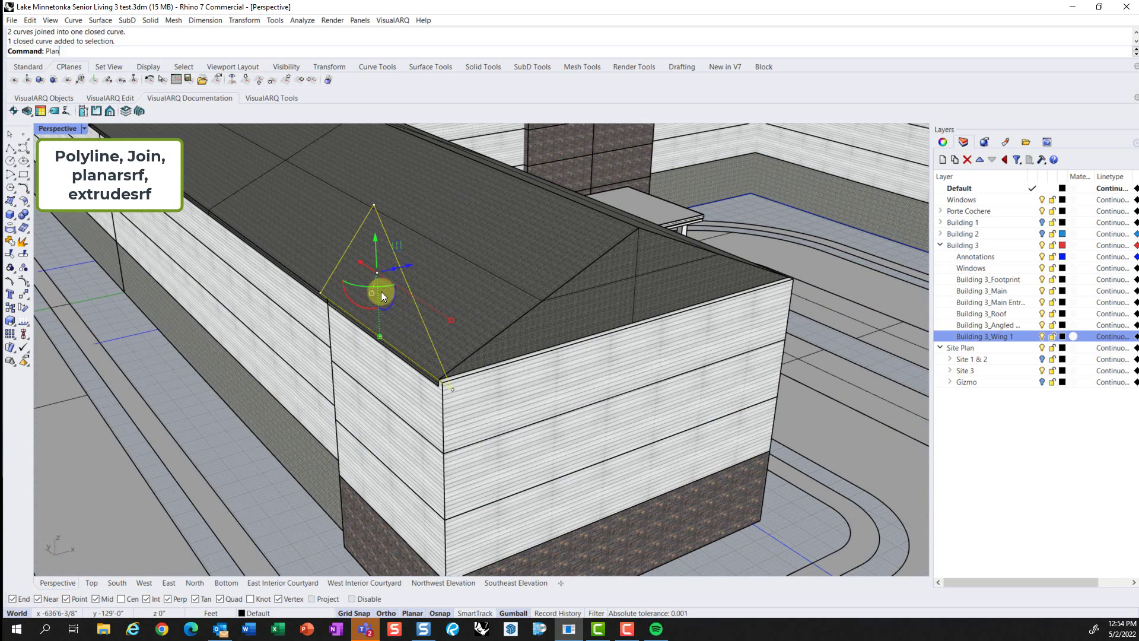
pyautogui.press('Return')
pyautogui.keyDown('shift'); pyautogui.moveTo(494, 260); pyautogui.dragTo(497, 268, button='right'); pyautogui.keyUp('shift')
# Step: Extrude the triangular gable surface horizontally across the wing's end into a solid
pyautogui.click(408, 365)
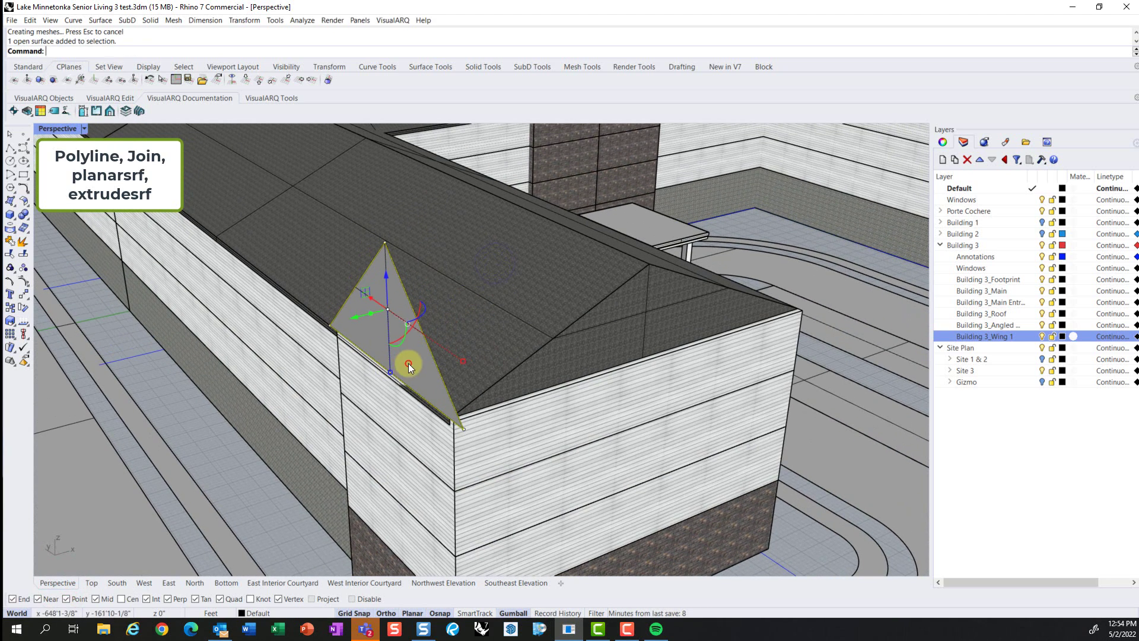
pyautogui.write('ExtrudeSrf')
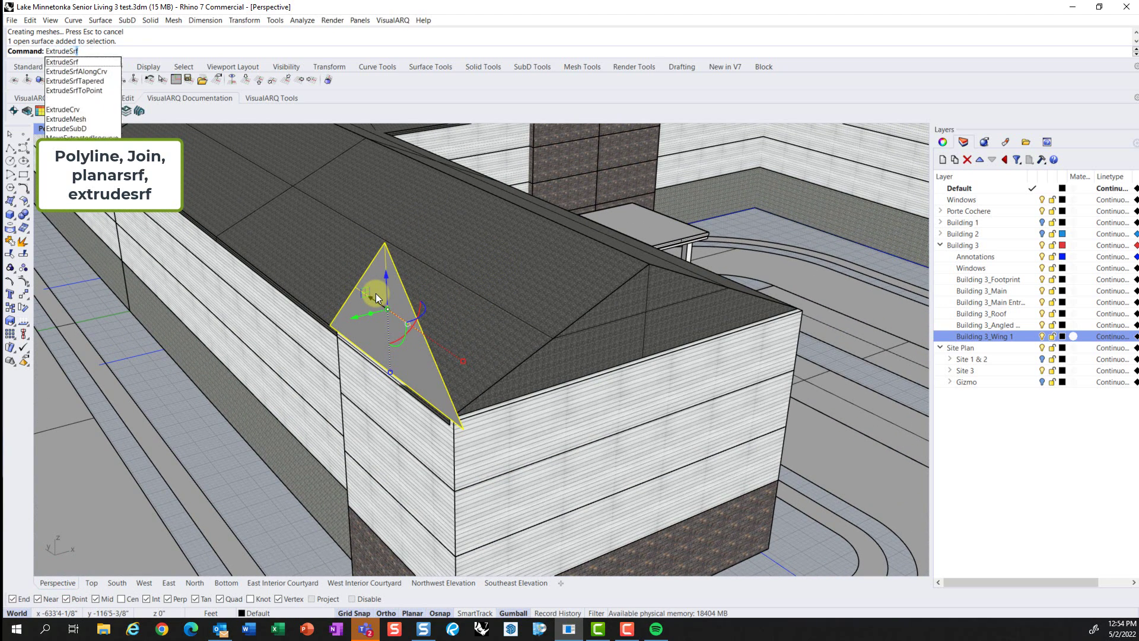
pyautogui.press('Return')
pyautogui.click(117, 582)
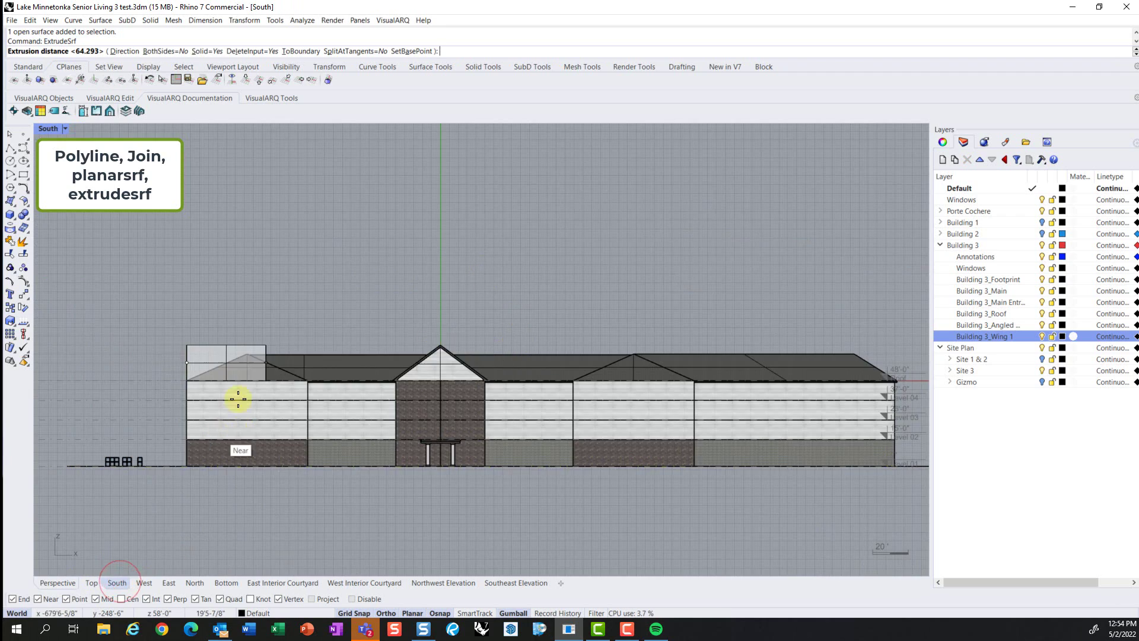
pyautogui.scroll(3, 237, 399)
pyautogui.click(386, 364)
pyautogui.scroll(1, 276, 398)
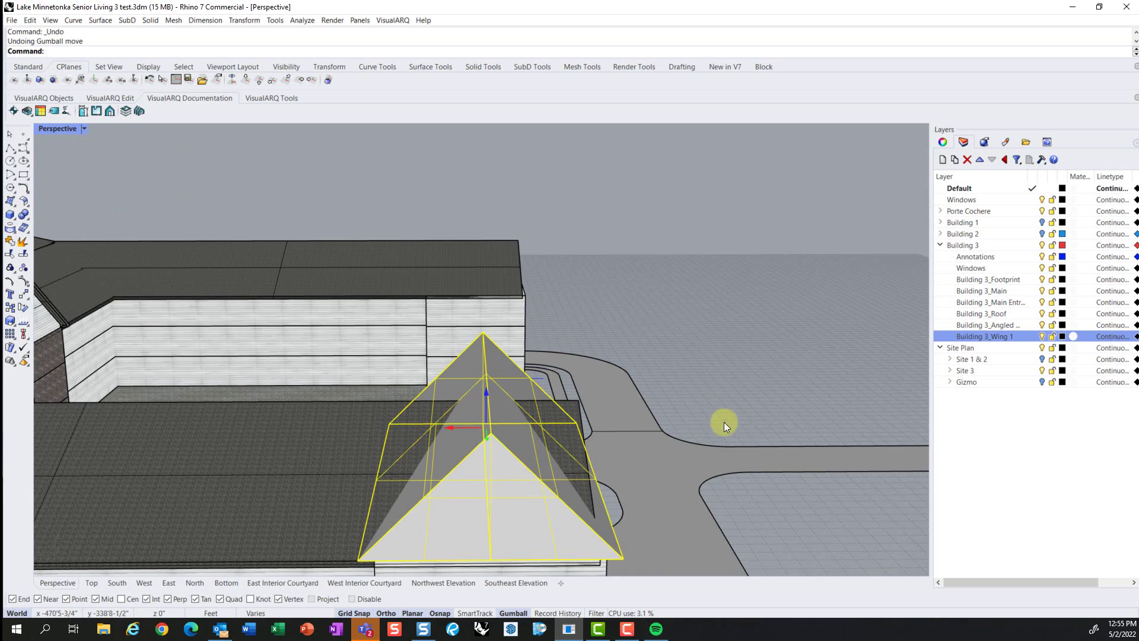
# Step: Shell the extruded gable solid with thickness 1, removing both triangular end faces and the underside
pyautogui.scroll(5, 724, 421)
pyautogui.moveTo(693, 371); pyautogui.dragTo(703, 369, button='right')
pyautogui.click(746, 354)
pyautogui.click(656, 426)
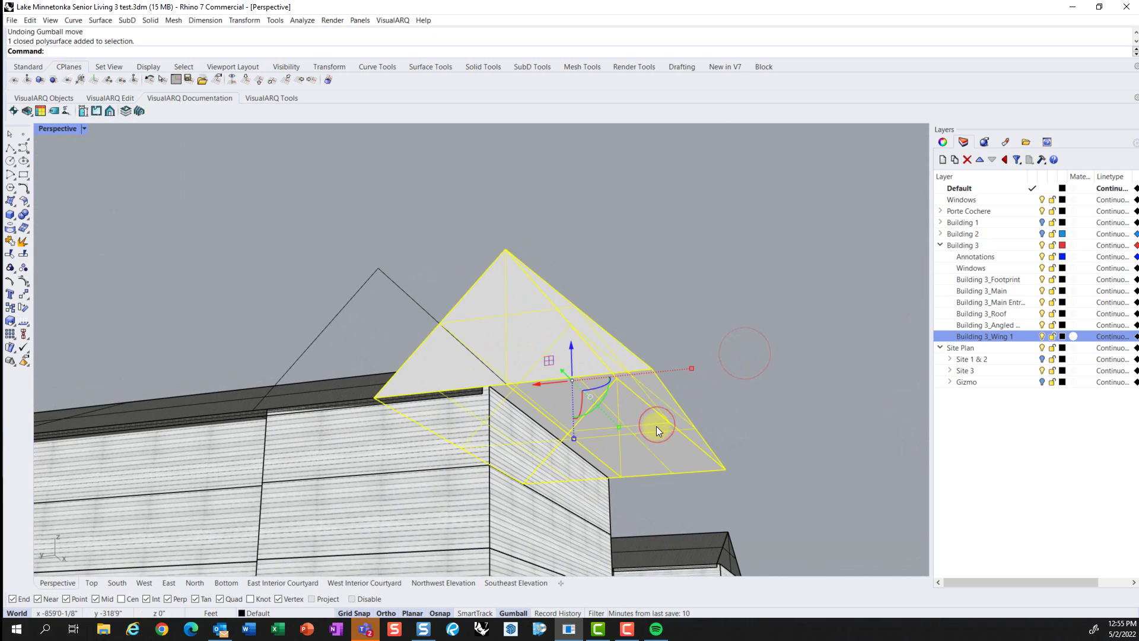
pyautogui.write('Shell')
pyautogui.press('Return')
pyautogui.click(586, 365)
pyautogui.click(642, 440)
pyautogui.moveTo(642, 440); pyautogui.dragTo(457, 394, button='right')
pyautogui.moveTo(260, 399); pyautogui.dragTo(437, 435, button='right')
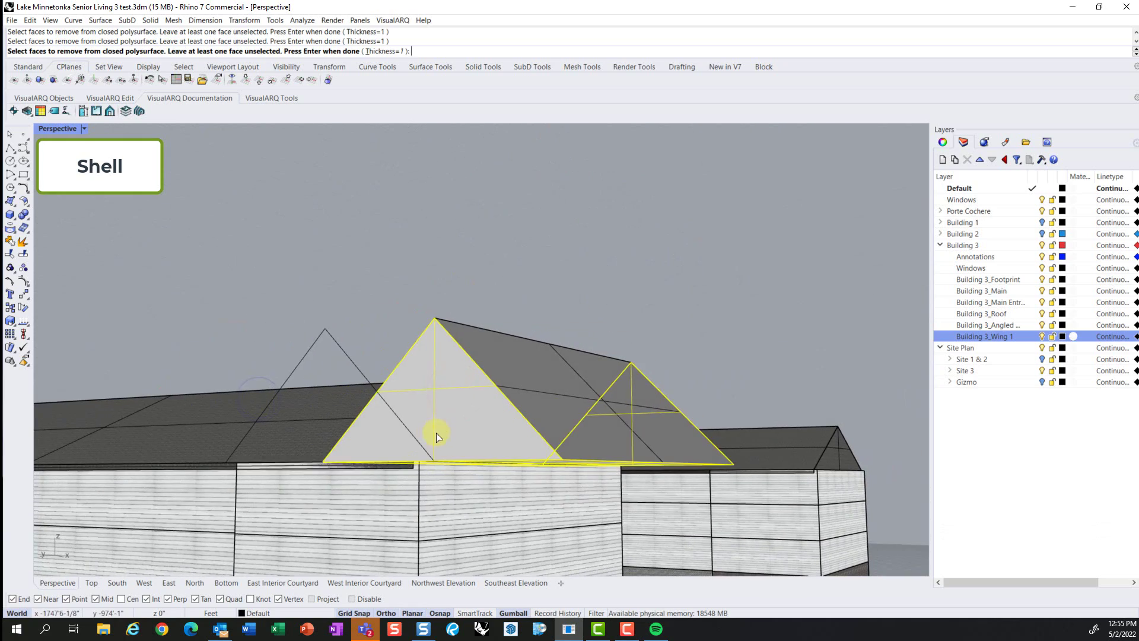
pyautogui.press('Return')
# Step: Examine the shelled gable roof and how it meets the existing wing roof from several sides
pyautogui.click(521, 359)
pyautogui.moveTo(521, 359); pyautogui.dragTo(493, 495, button='right')
pyautogui.click(669, 296)
pyautogui.moveTo(611, 454); pyautogui.dragTo(635, 308, button='right')
pyautogui.click(283, 356)
pyautogui.click(636, 308)
pyautogui.moveTo(619, 309); pyautogui.dragTo(661, 310, button='right')
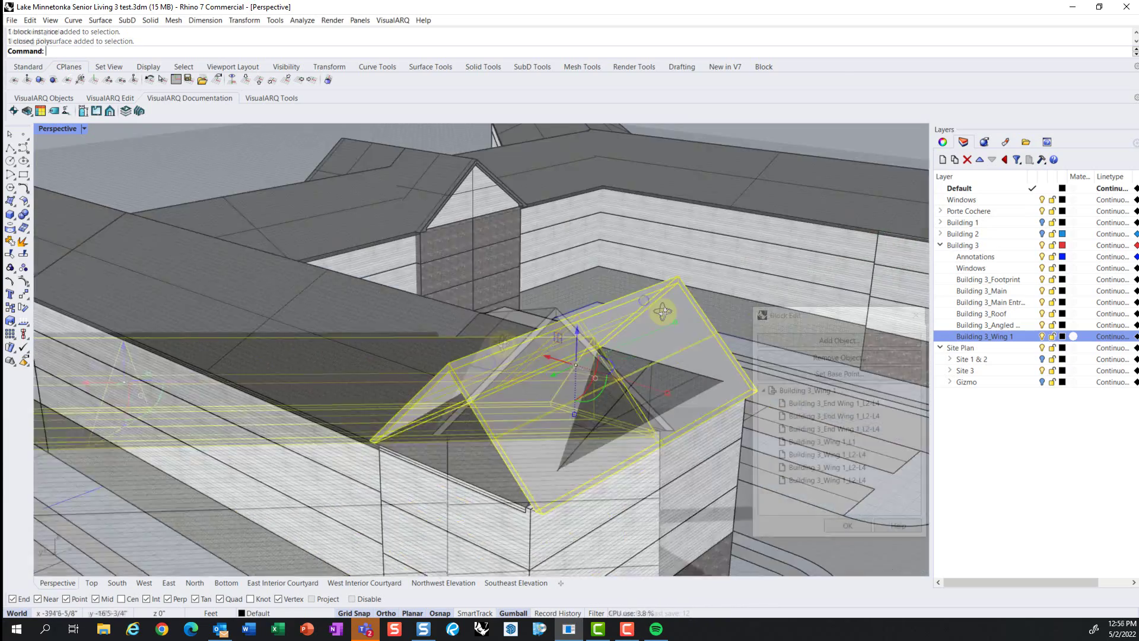
# Step: Move the shelled gable roof and its profile curve down slightly so the eaves drop below the wall top
pyautogui.click(491, 275)
pyautogui.moveTo(552, 230); pyautogui.dragTo(528, 254, button='right')
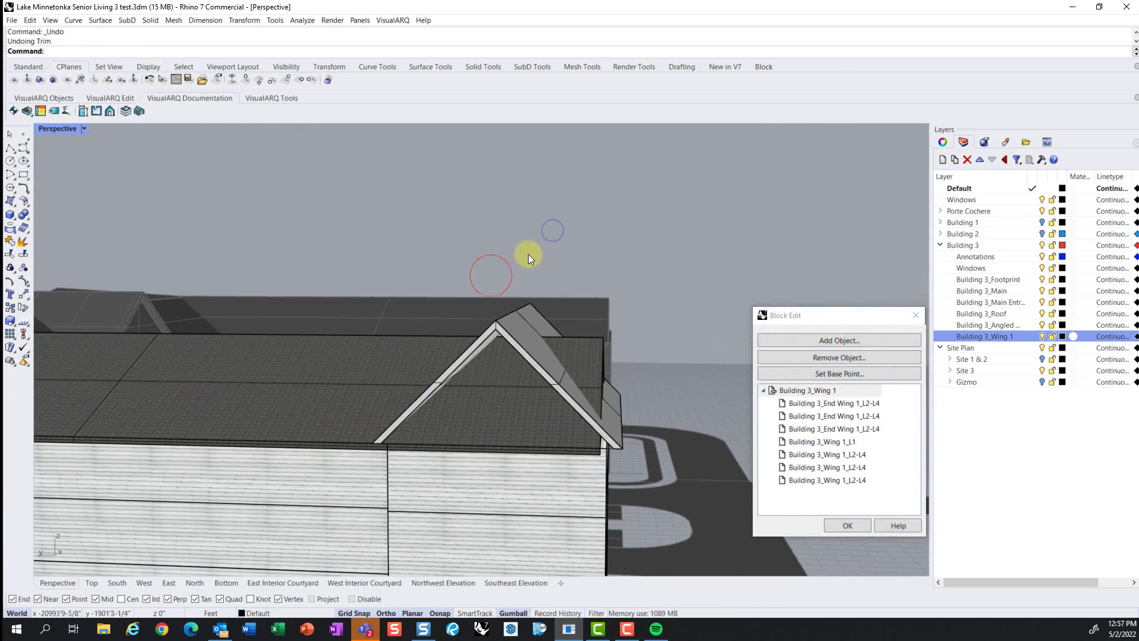
pyautogui.keyDown('shift'); pyautogui.click(523, 310); pyautogui.keyUp('shift')
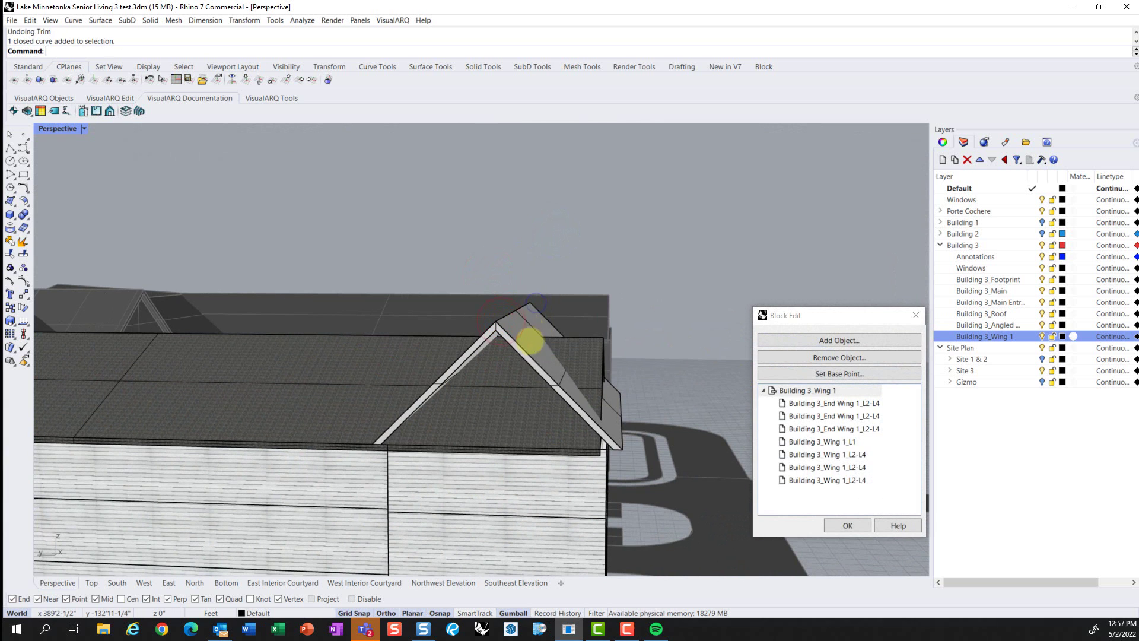
pyautogui.keyDown('shift'); pyautogui.click(520, 315); pyautogui.keyUp('shift')
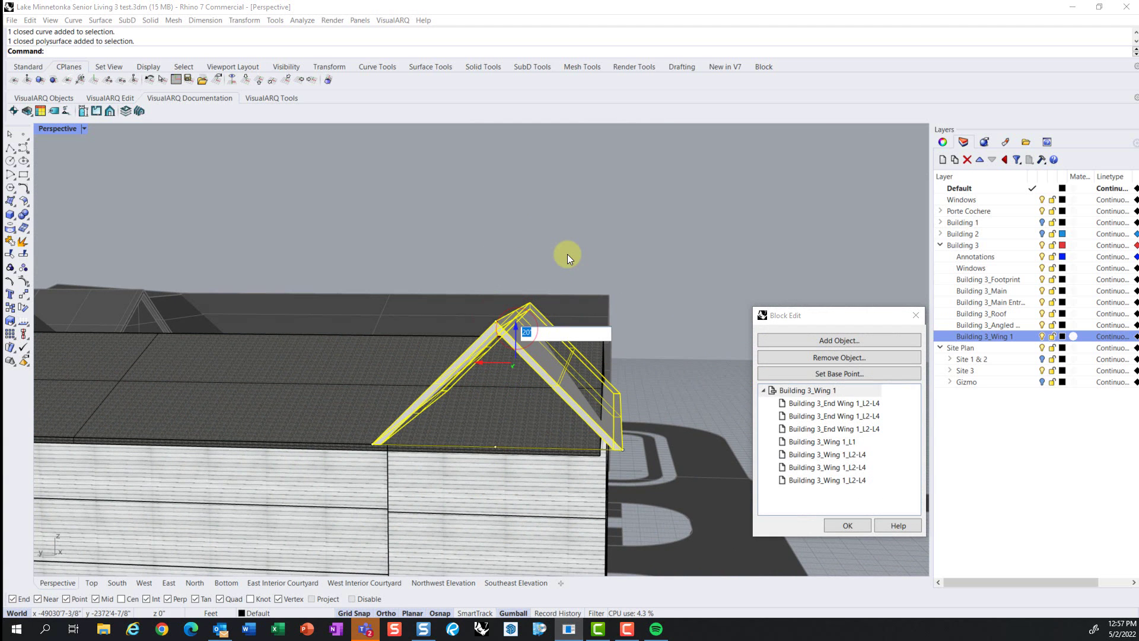
pyautogui.moveTo(502, 298); pyautogui.dragTo(429, 439, button='right')
pyautogui.click(570, 234)
pyautogui.moveTo(571, 290); pyautogui.dragTo(571, 293, button='right')
# Step: Trim away the part of the wing roof inside the gable, using the gable roof as the cutting object
pyautogui.hotkey('ctrl', 't')
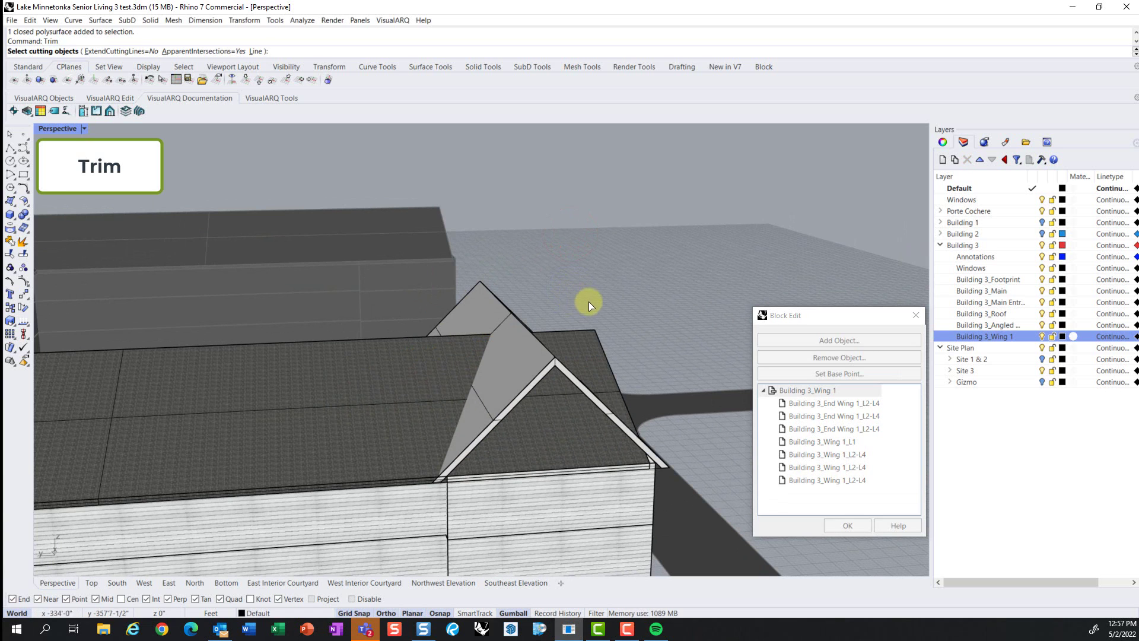
pyautogui.click(528, 335)
pyautogui.moveTo(528, 335)
pyautogui.mouseDown(button='right')
pyautogui.moveTo(529, 349)
pyautogui.moveTo(544, 293)
pyautogui.moveTo(528, 376)
pyautogui.moveTo(537, 345)
pyautogui.mouseUp(button='right')
pyautogui.press('Escape')
pyautogui.rightClick(544, 289)
pyautogui.click(508, 312)
pyautogui.rightClick(544, 292)
pyautogui.click(585, 336)
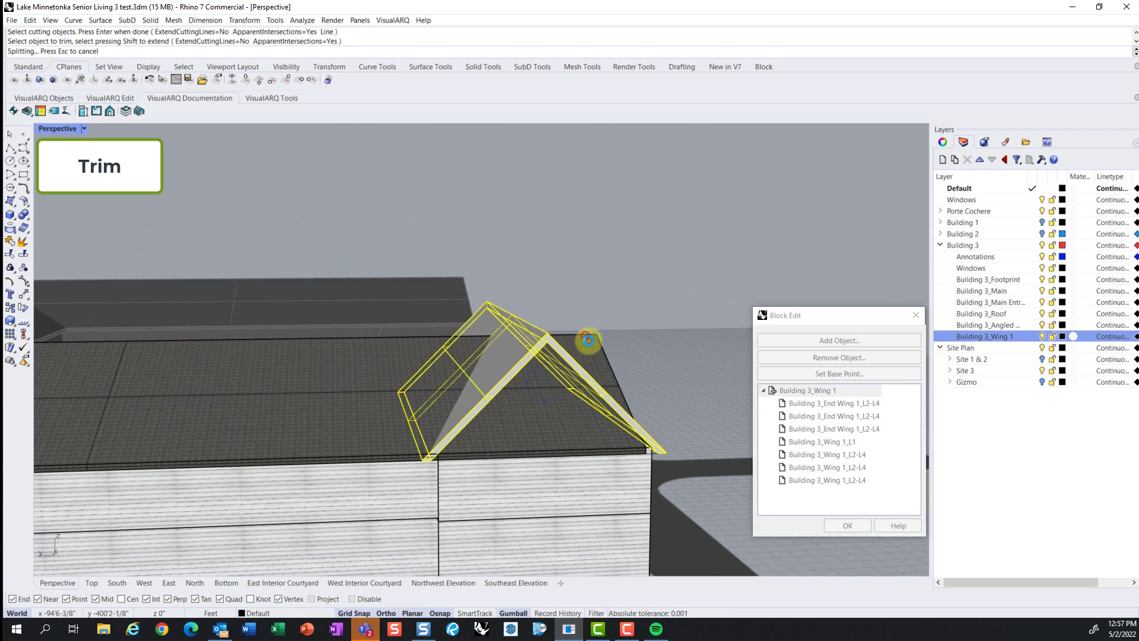
pyautogui.click(536, 393)
pyautogui.moveTo(536, 393); pyautogui.dragTo(578, 362, button='right')
pyautogui.press('Return')
# Step: Delete the leftover piece of trimmed wing roof inside the gable
pyautogui.moveTo(638, 340); pyautogui.dragTo(545, 318, button='right')
pyautogui.moveTo(546, 390); pyautogui.dragTo(572, 368, button='right')
pyautogui.click(573, 366)
pyautogui.click(605, 404)
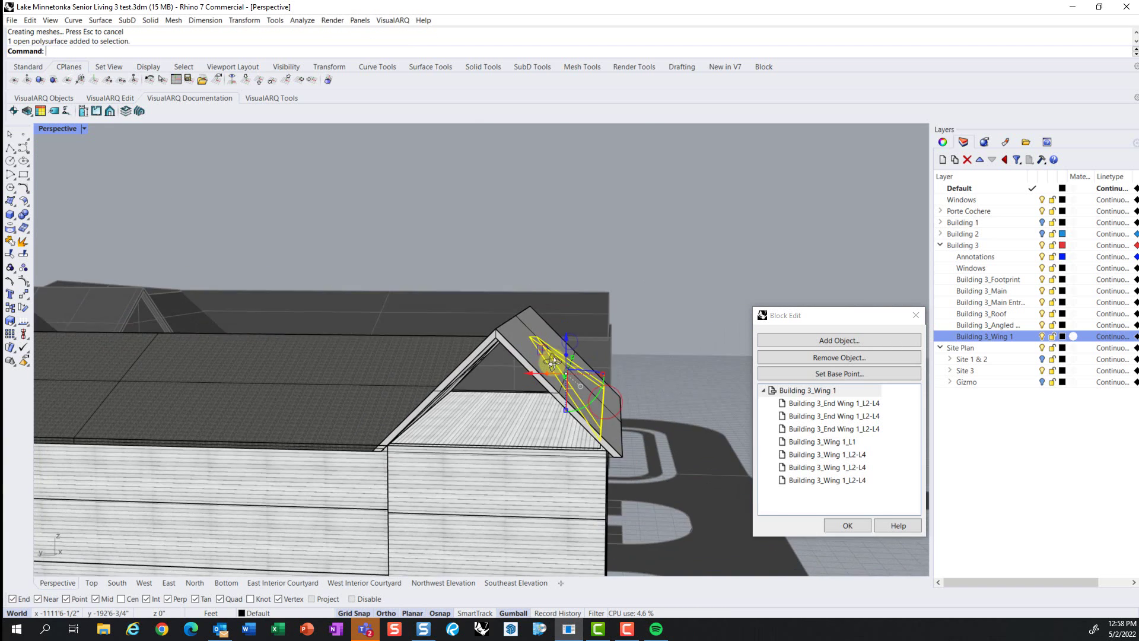
pyautogui.press('Delete')
# Step: Assign the gable roof solid to the Building 3_Roof layer
pyautogui.moveTo(605, 404); pyautogui.dragTo(513, 386, button='right')
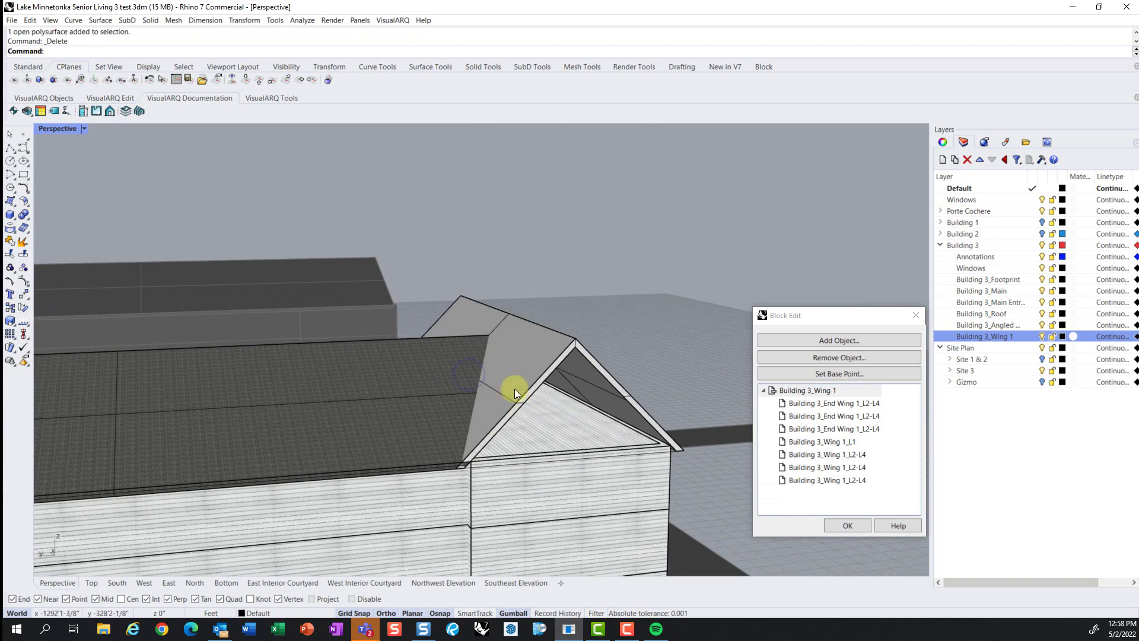
pyautogui.click(461, 380)
pyautogui.click(944, 142)
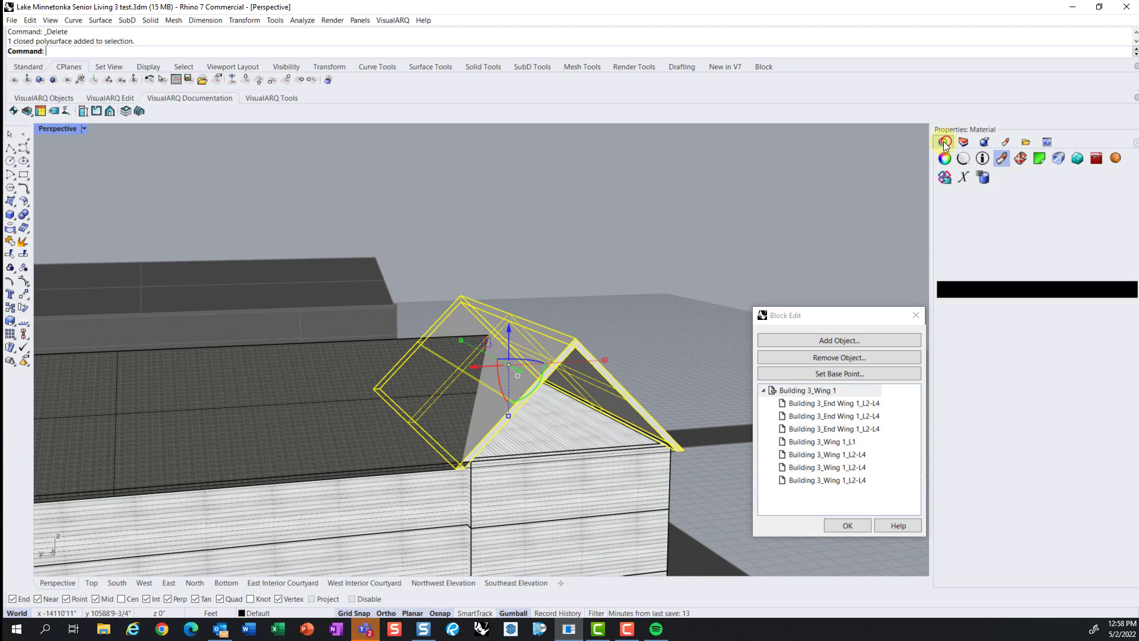
pyautogui.click(944, 158)
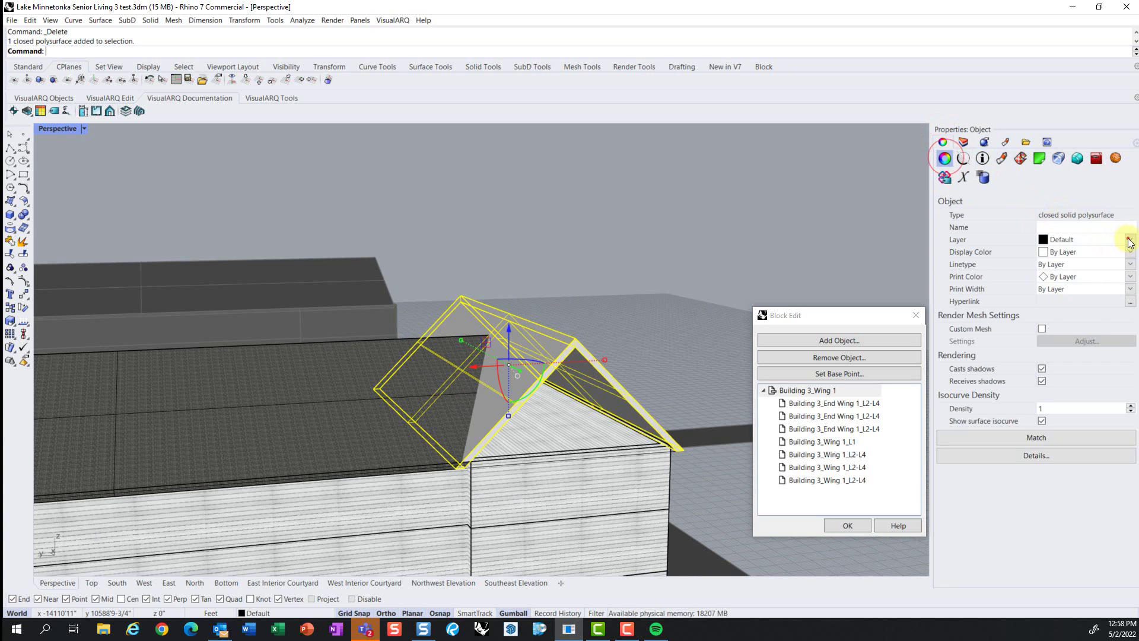
pyautogui.click(1095, 377)
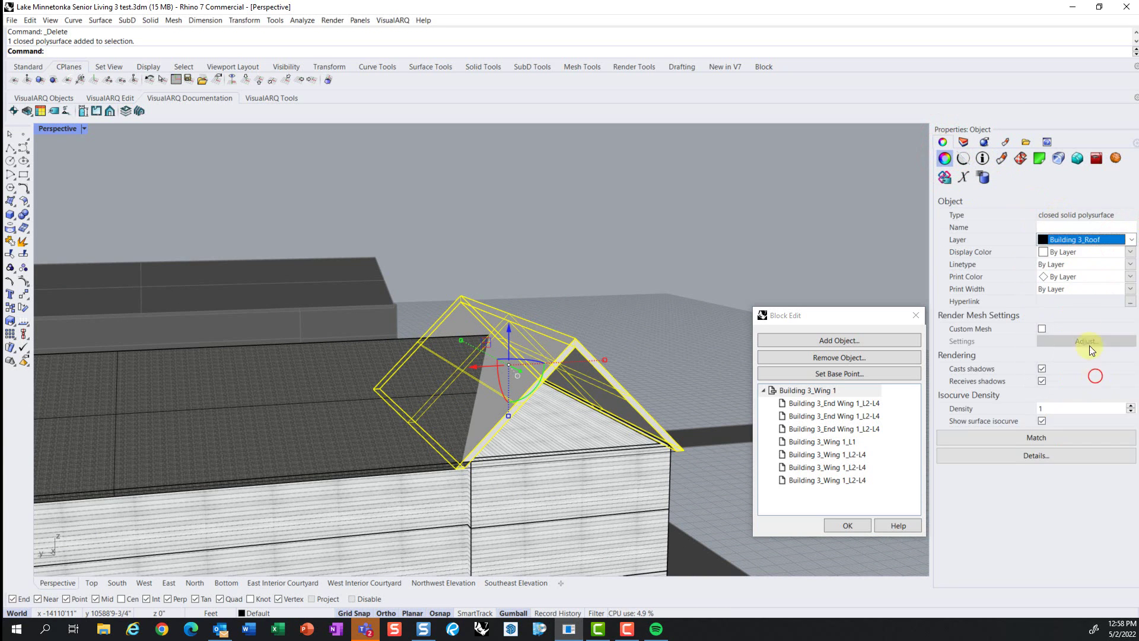
# Step: Apply the roof shingles material to the gable roof in place of the layer material
pyautogui.click(1002, 158)
pyautogui.click(1043, 219)
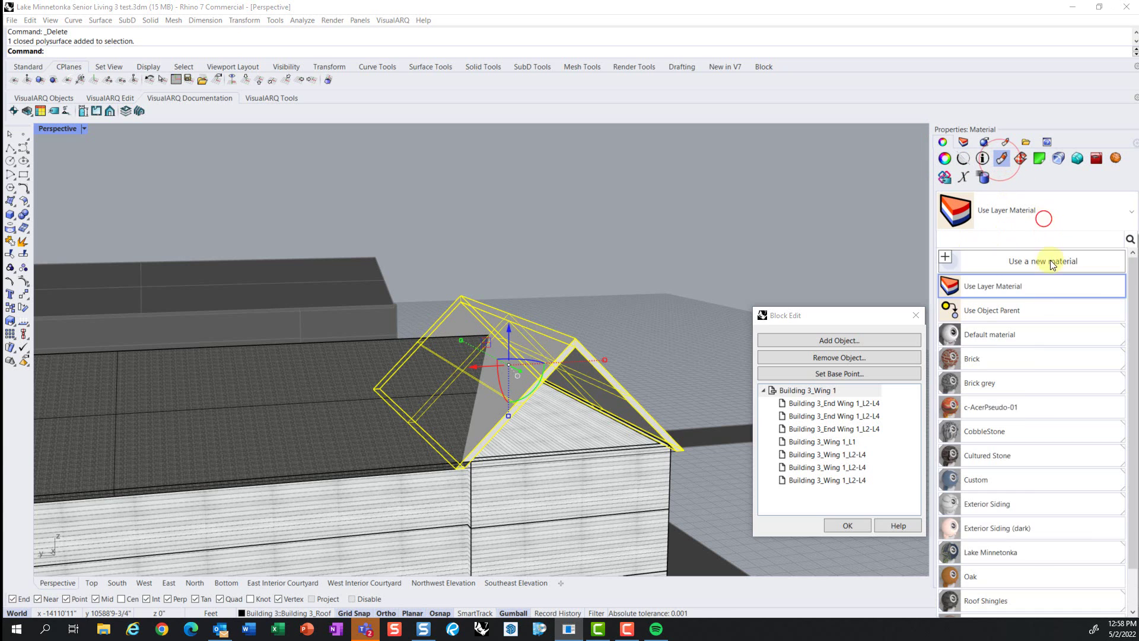
pyautogui.click(1037, 552)
pyautogui.click(694, 207)
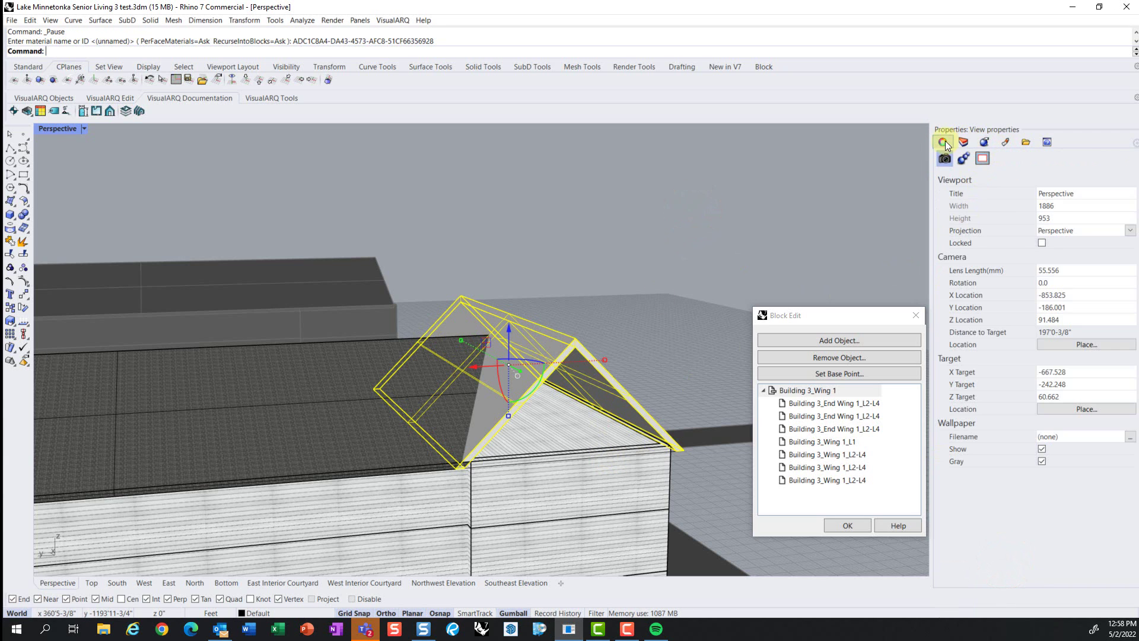
# Step: Set the gable roof's texture mapping type to Box and check the shingles from several angles
pyautogui.click(564, 343)
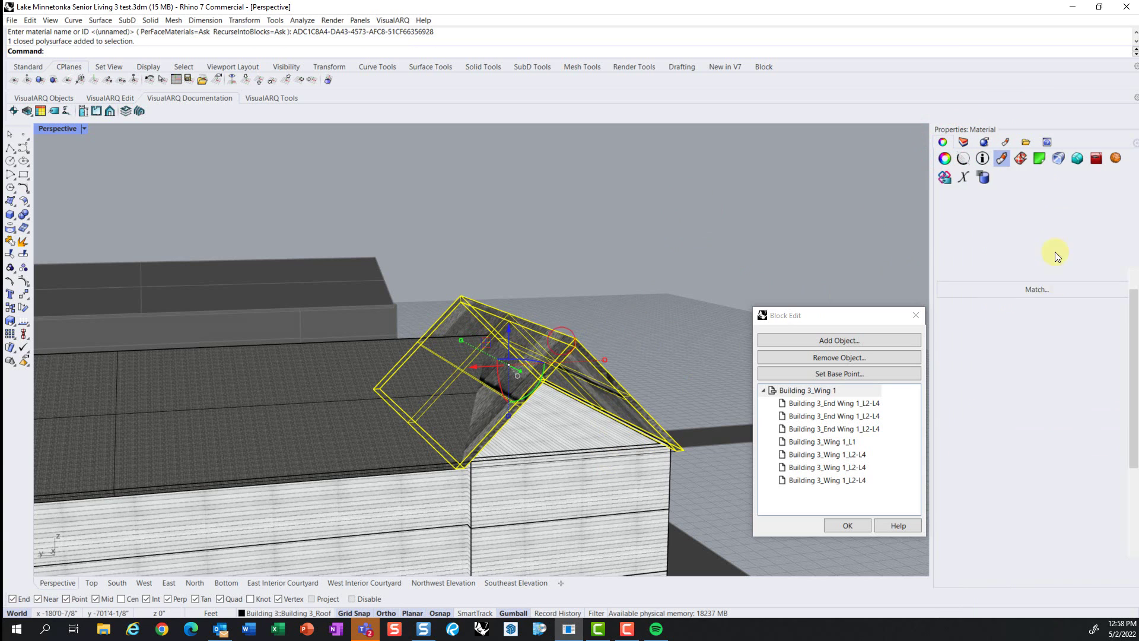
pyautogui.click(1021, 157)
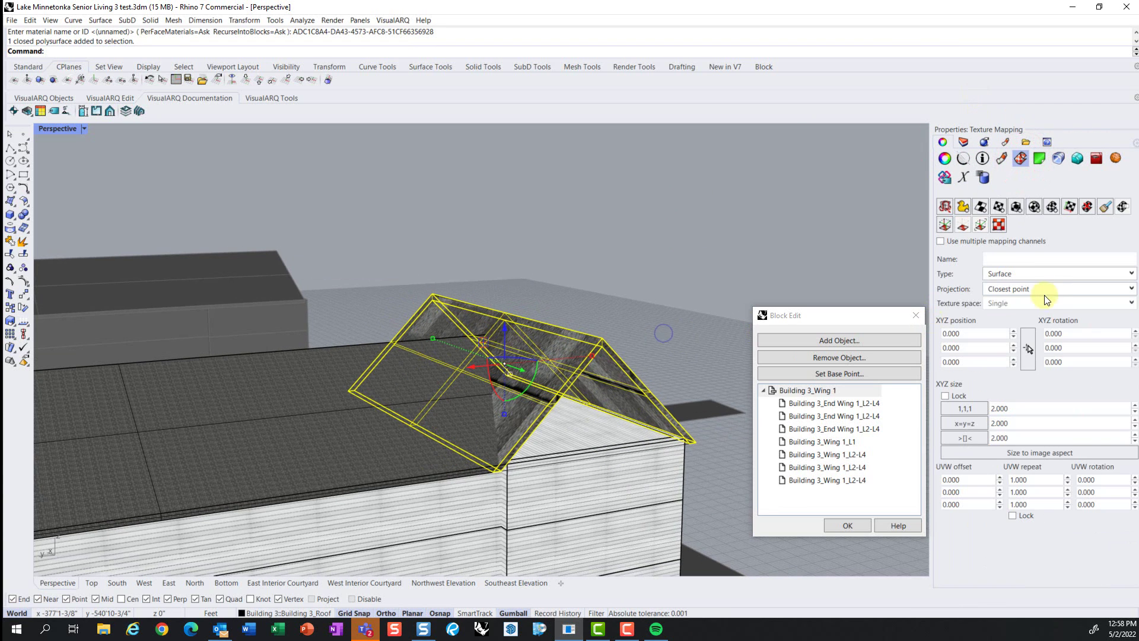
pyautogui.click(1061, 274)
pyautogui.click(999, 321)
pyautogui.moveTo(662, 387); pyautogui.dragTo(870, 515, button='right')
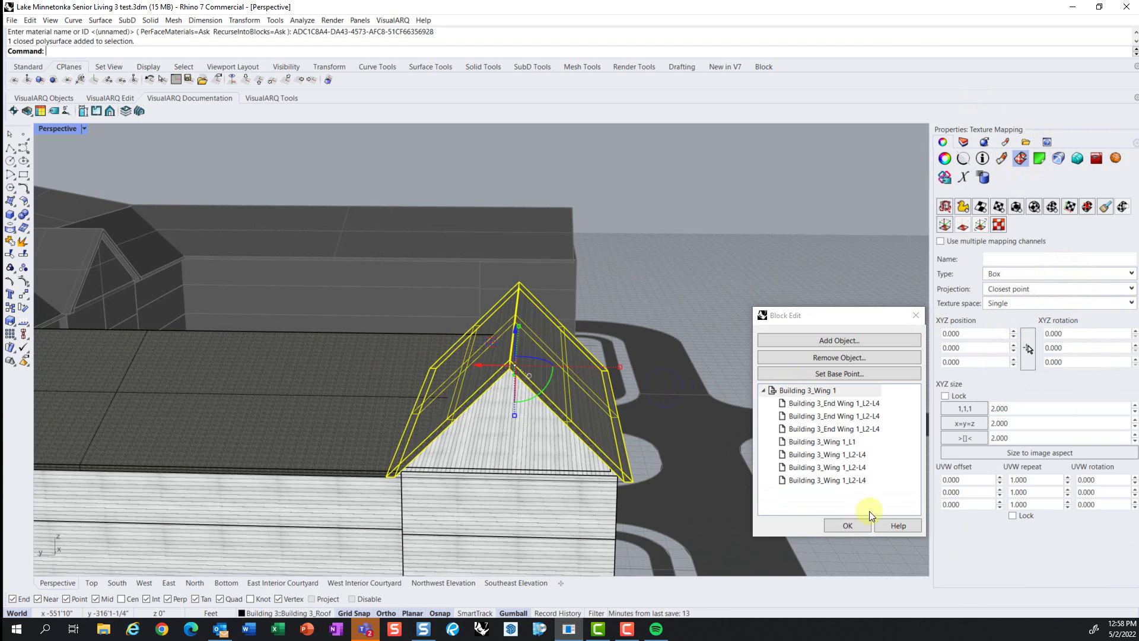
pyautogui.moveTo(587, 508); pyautogui.dragTo(589, 437, button='right')
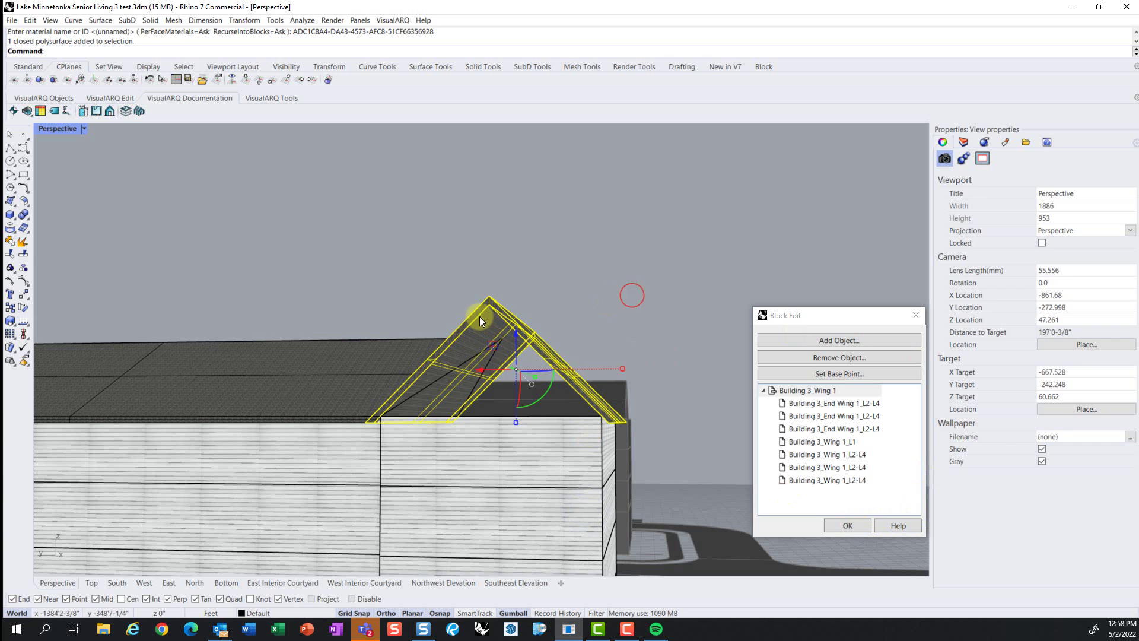
pyautogui.moveTo(445, 427); pyautogui.dragTo(607, 272, button='right')
pyautogui.click(610, 268)
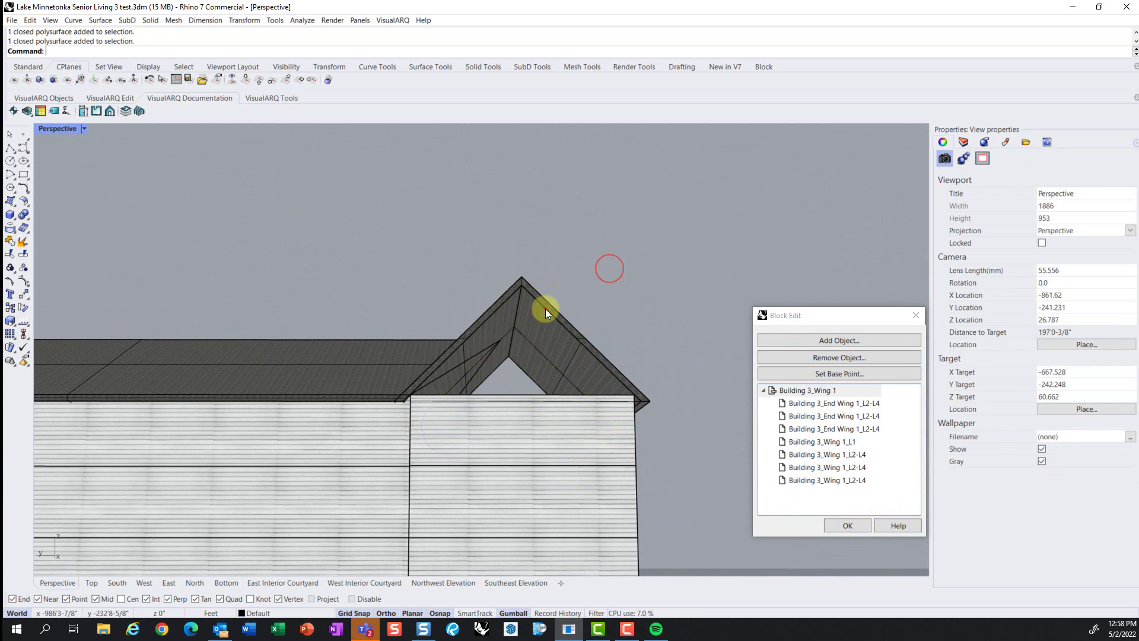
pyautogui.click(546, 309)
pyautogui.click(612, 279)
# Step: In the West view, draw a closed triangular polyline from the roof's inner peak through both upper wall corners
pyautogui.click(140, 584)
pyautogui.scroll(3, 545, 339)
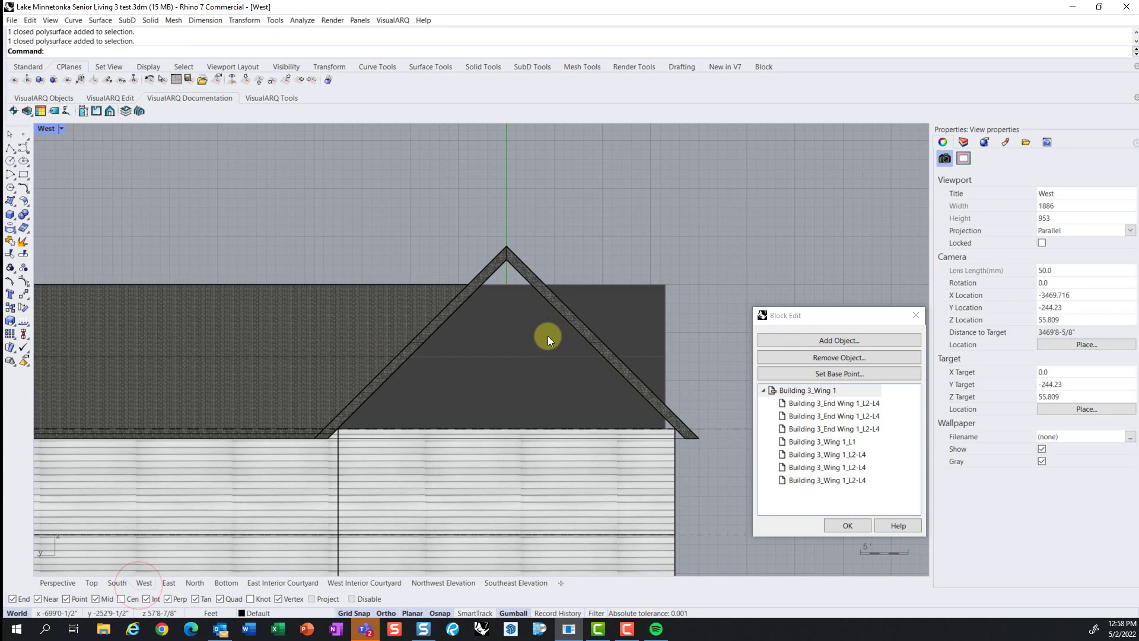
pyautogui.write('Polyl')
pyautogui.press('Return')
pyautogui.click(506, 259)
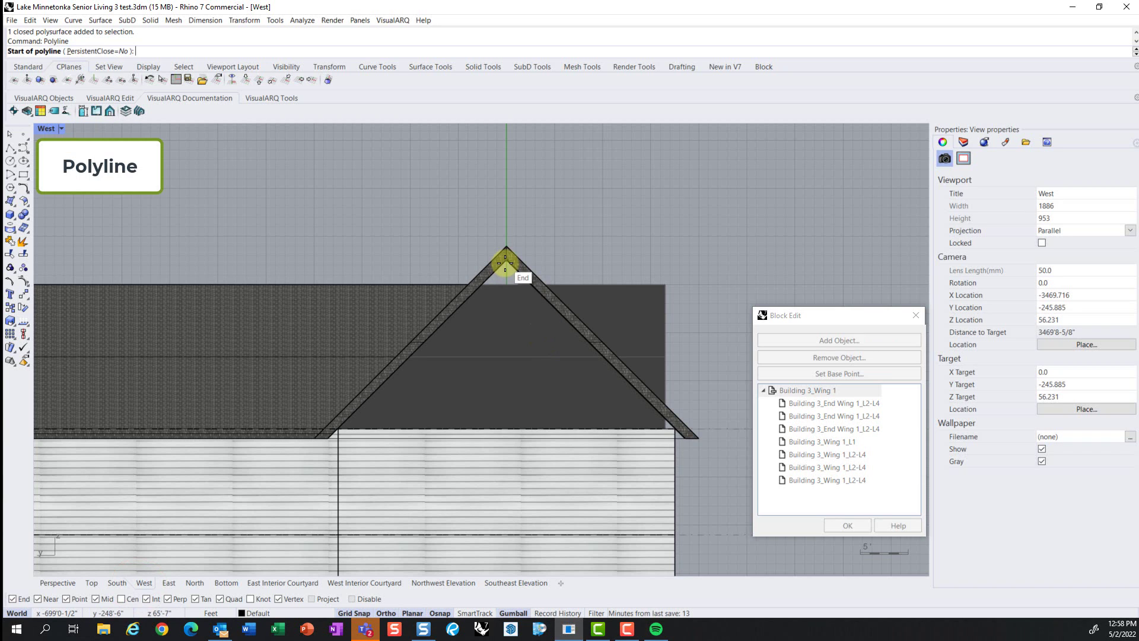
pyautogui.click(674, 428)
pyautogui.click(340, 428)
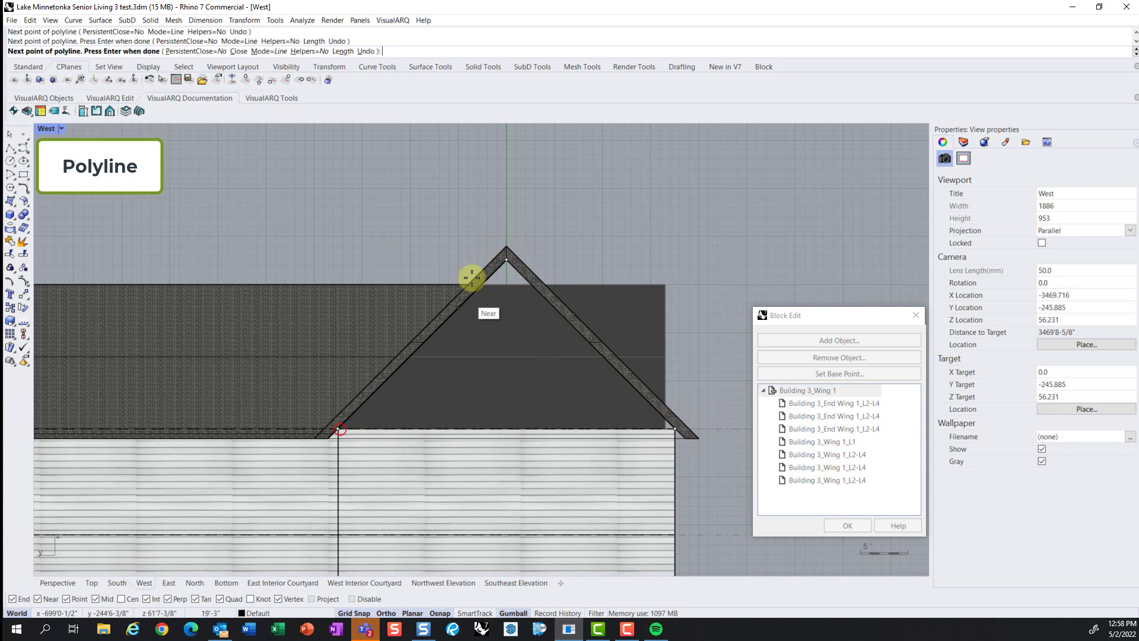
pyautogui.click(507, 262)
# Step: Create a planar surface from the closed triangular polyline to fill the gable end
pyautogui.click(514, 267)
pyautogui.click(575, 297)
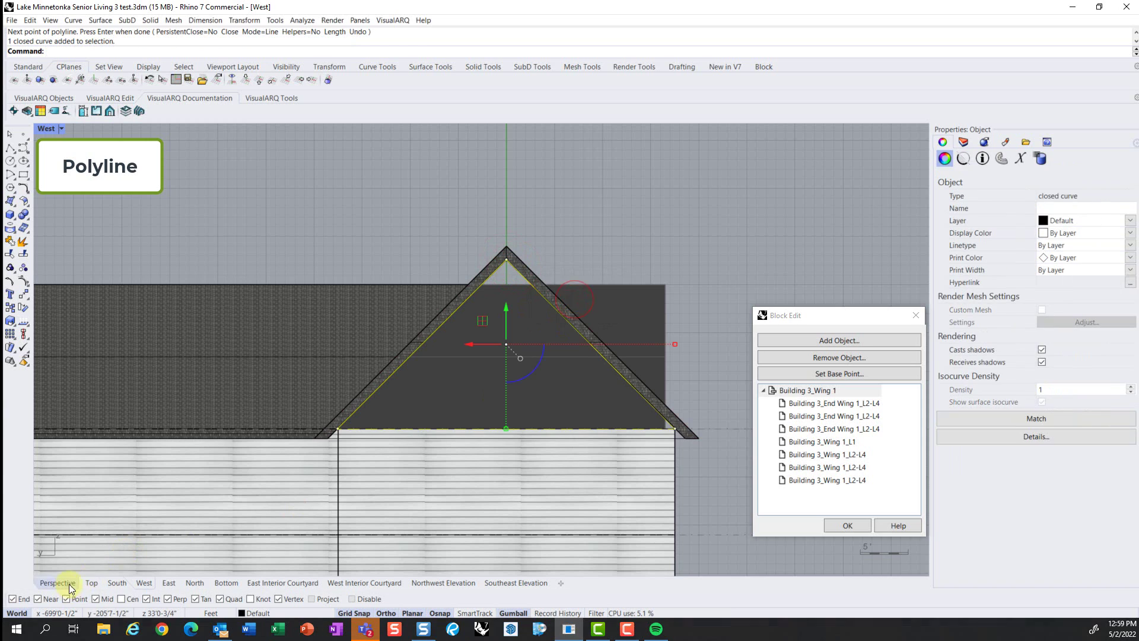
pyautogui.moveTo(553, 453); pyautogui.dragTo(478, 387, button='right')
pyautogui.write('Planarsrf')
pyautogui.press('Return')
pyautogui.click(116, 581)
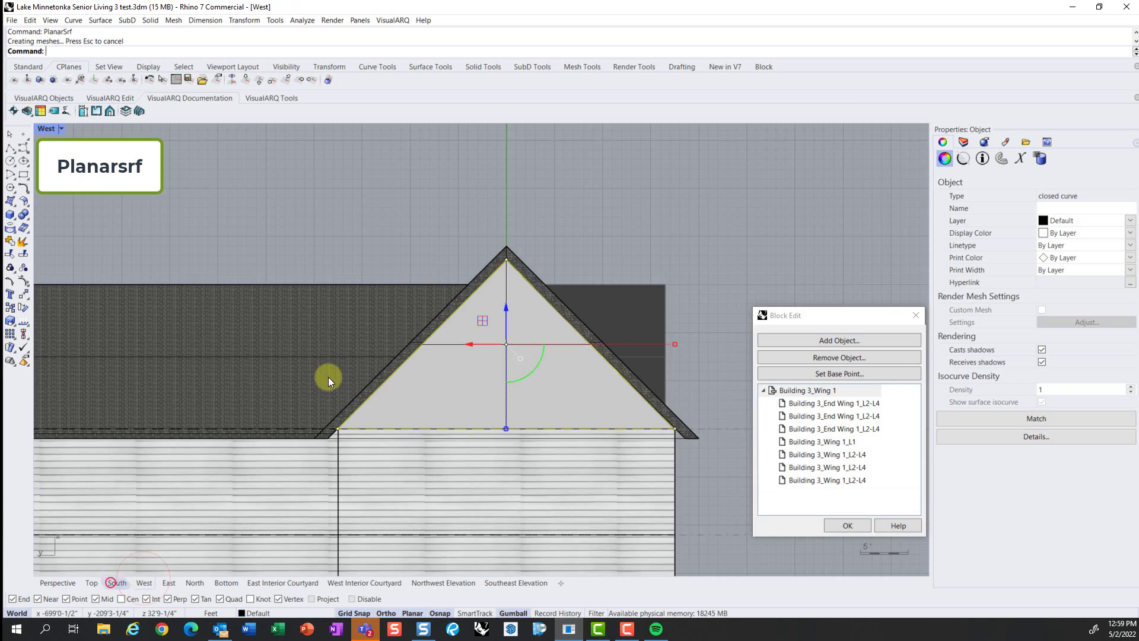
# Step: In the South view, move the triangular outline curve away from the filled gable toward the roof's opposite end
pyautogui.scroll(4, 177, 318)
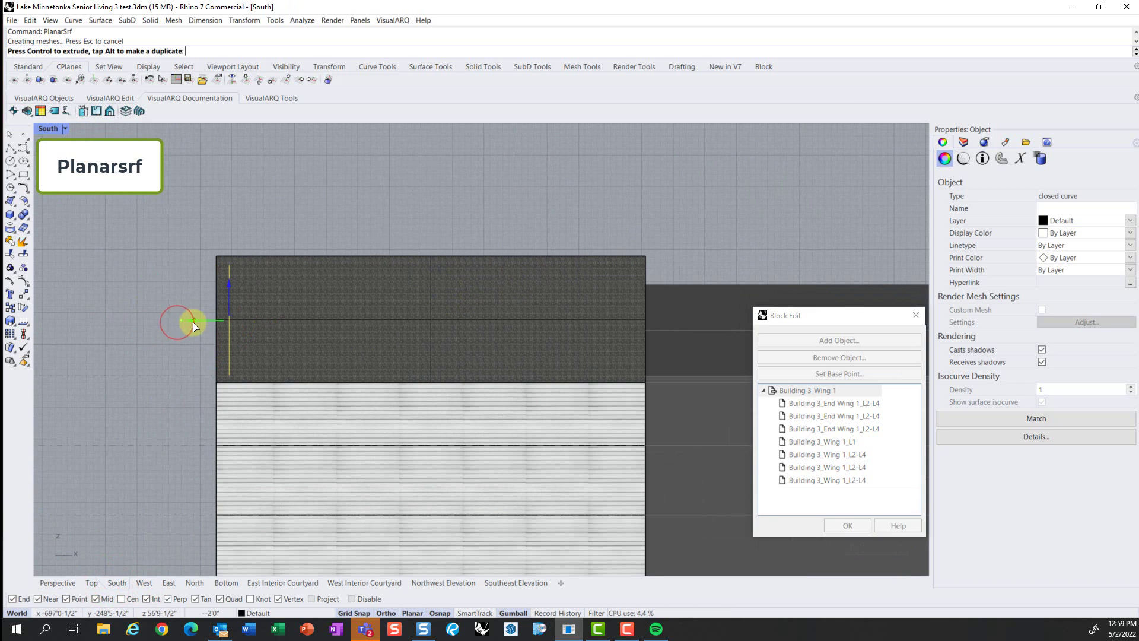
pyautogui.hotkey('ctrl', 'z')
pyautogui.moveTo(252, 320); pyautogui.dragTo(676, 322)
pyautogui.click(720, 192)
# Step: In the Top view, scale the gable roof in one direction along its ridge so it slightly overhangs both gable walls
pyautogui.click(57, 583)
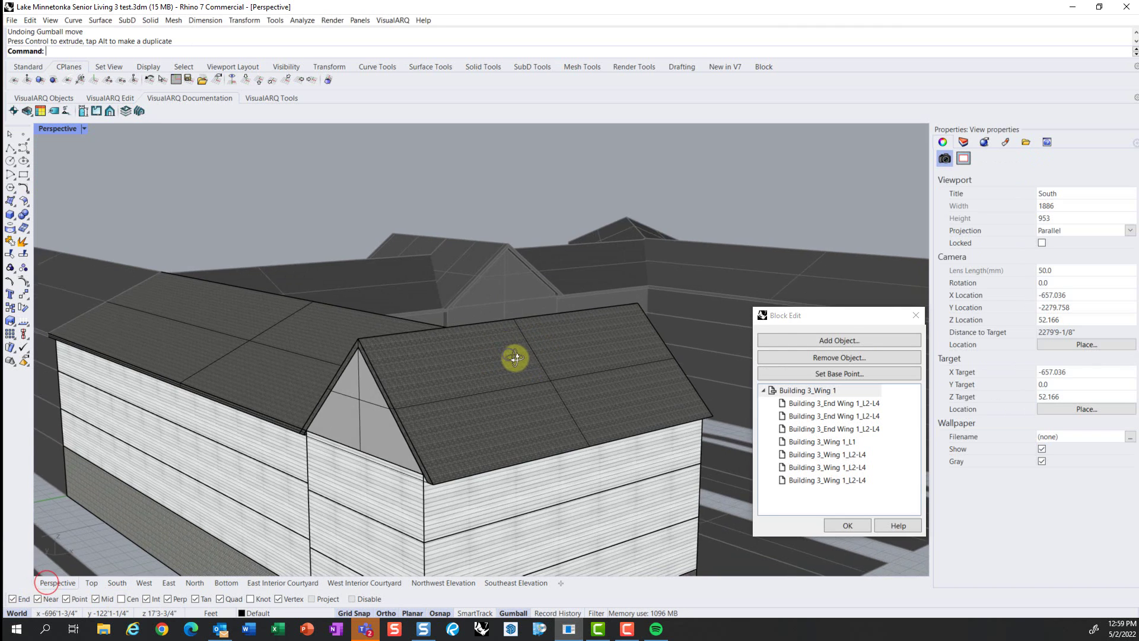
pyautogui.click(466, 381)
pyautogui.click(91, 583)
pyautogui.scroll(3, 437, 443)
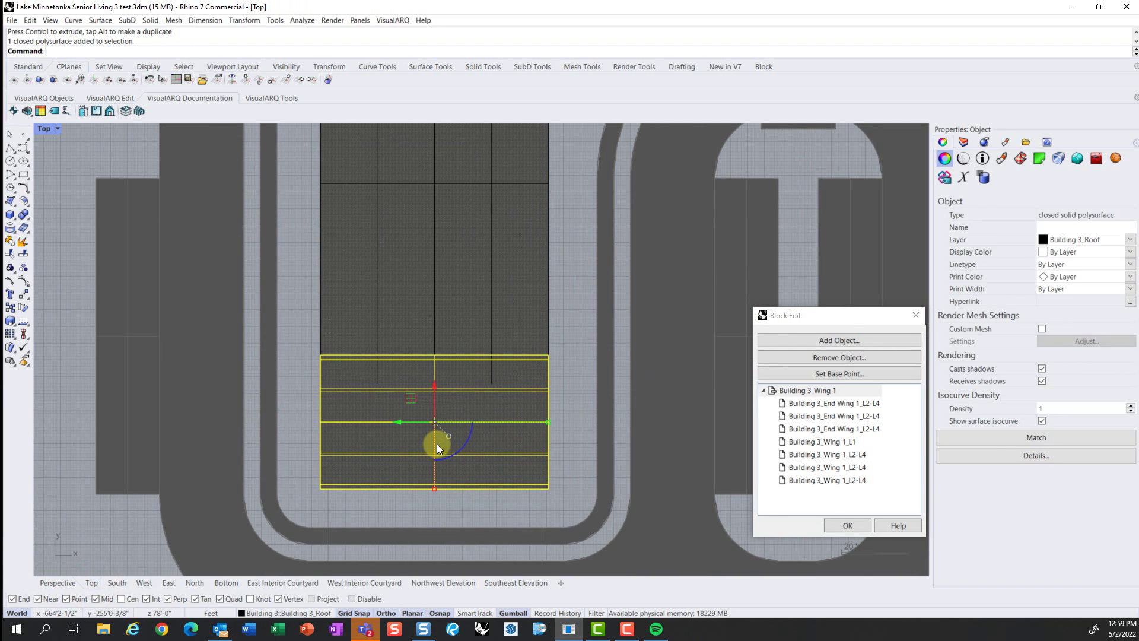
pyautogui.write('Scale1D')
pyautogui.press('Return')
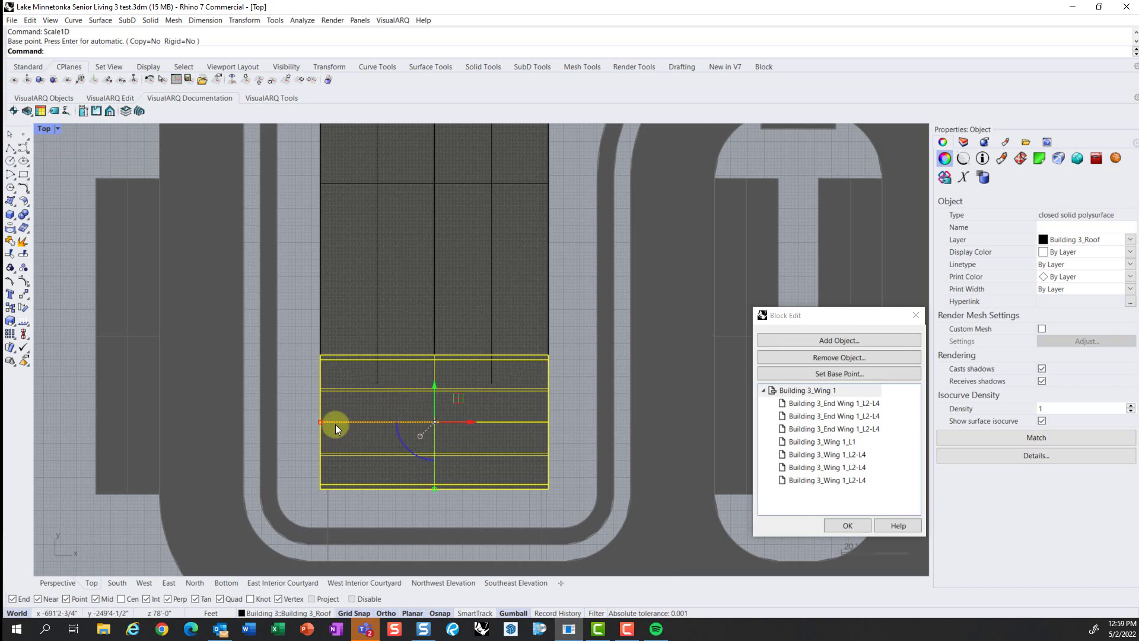
pyautogui.scroll(2, 336, 425)
pyautogui.moveTo(312, 420); pyautogui.dragTo(304, 421)
pyautogui.click(284, 267)
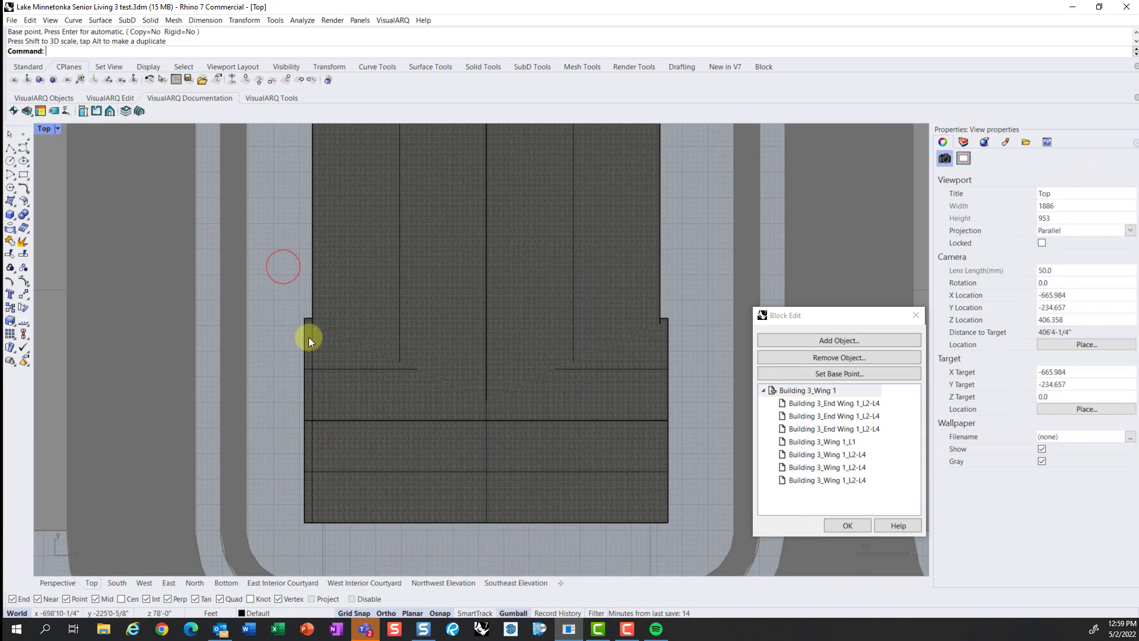
# Step: In the Top view, copy the triangular gable infill surface across to the opposite end of the gable roof
pyautogui.click(65, 582)
pyautogui.click(376, 364)
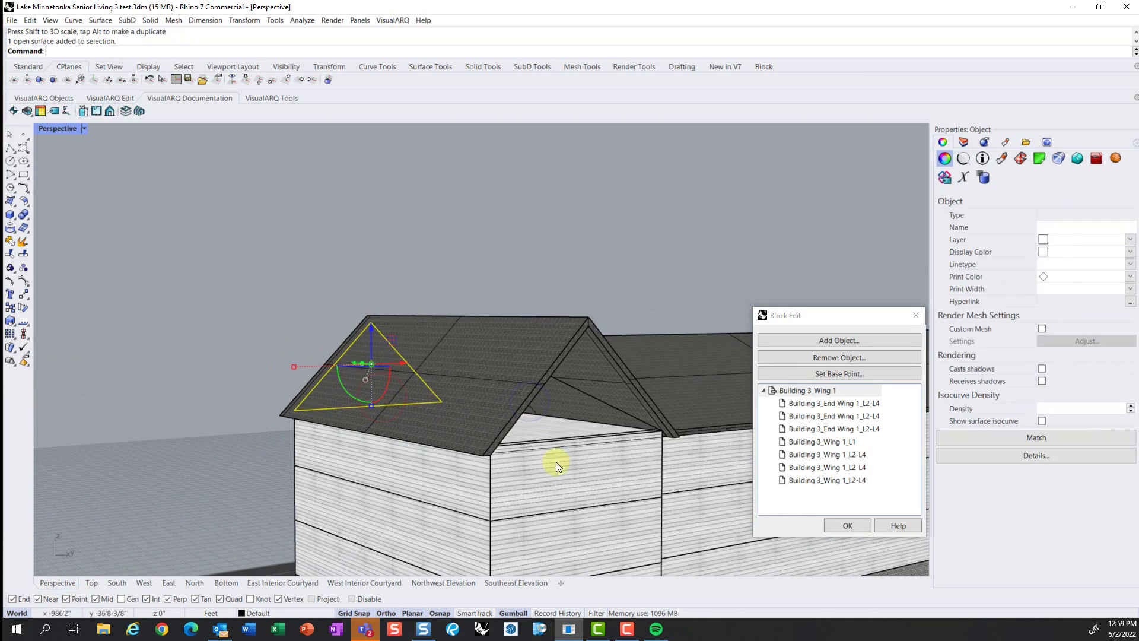
pyautogui.moveTo(465, 482); pyautogui.dragTo(514, 445, button='right')
pyautogui.click(963, 141)
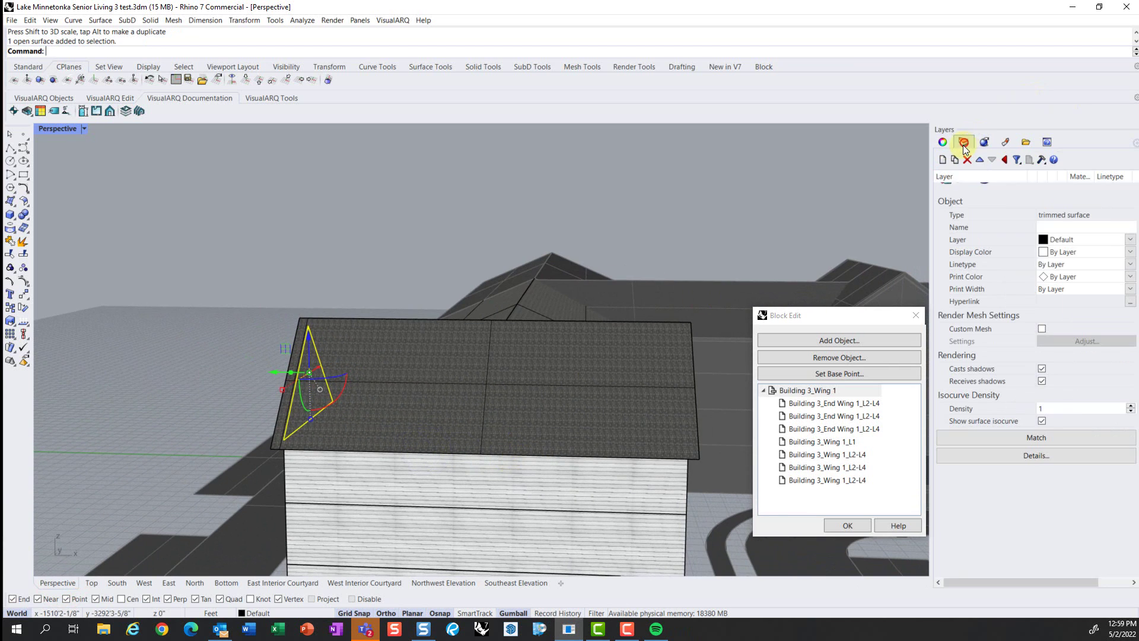
pyautogui.click(91, 583)
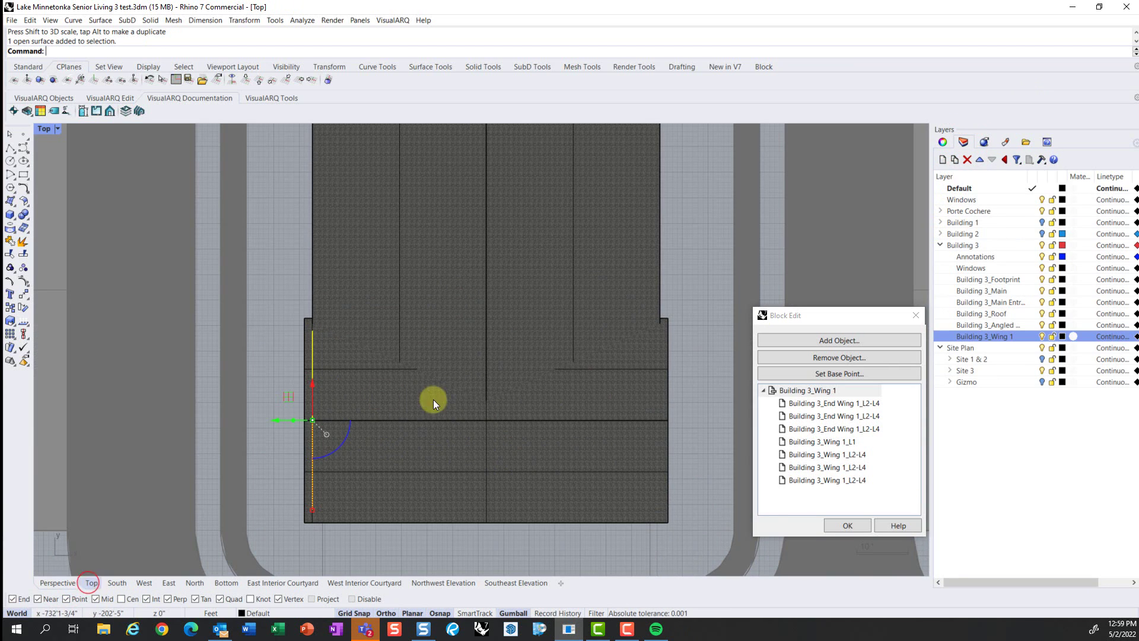
pyautogui.press('alt')
pyautogui.moveTo(276, 422); pyautogui.dragTo(625, 408)
# Step: Apply the Exterior Siding material to both triangular gable-end surfaces, leaving them on the Default layer
pyautogui.click(58, 582)
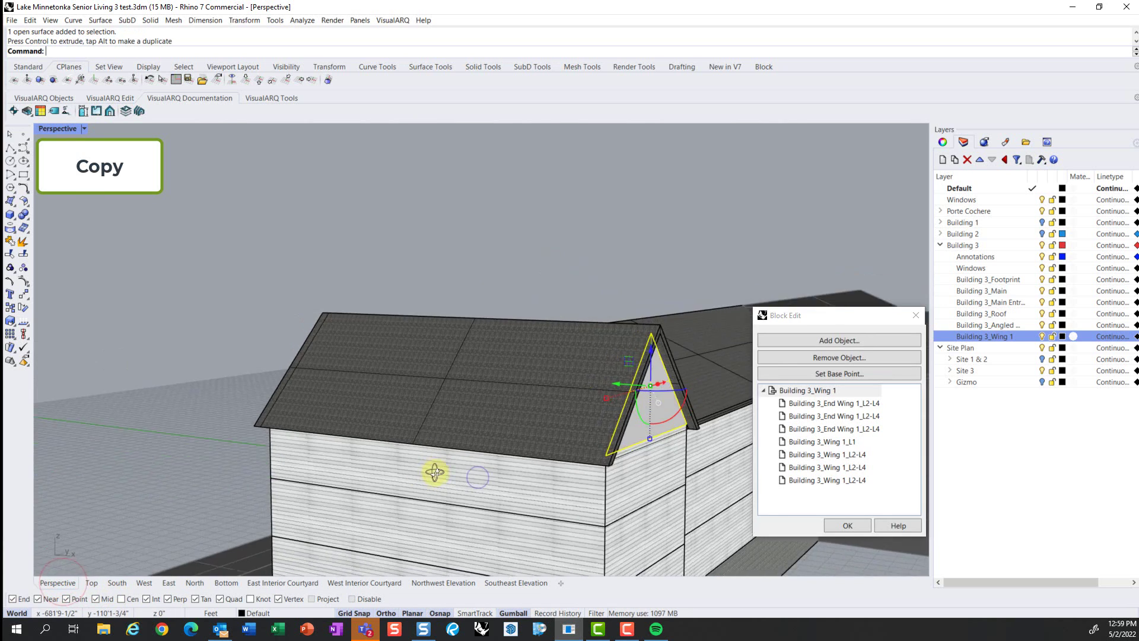
pyautogui.moveTo(435, 472); pyautogui.dragTo(336, 419, button='right')
pyautogui.click(943, 143)
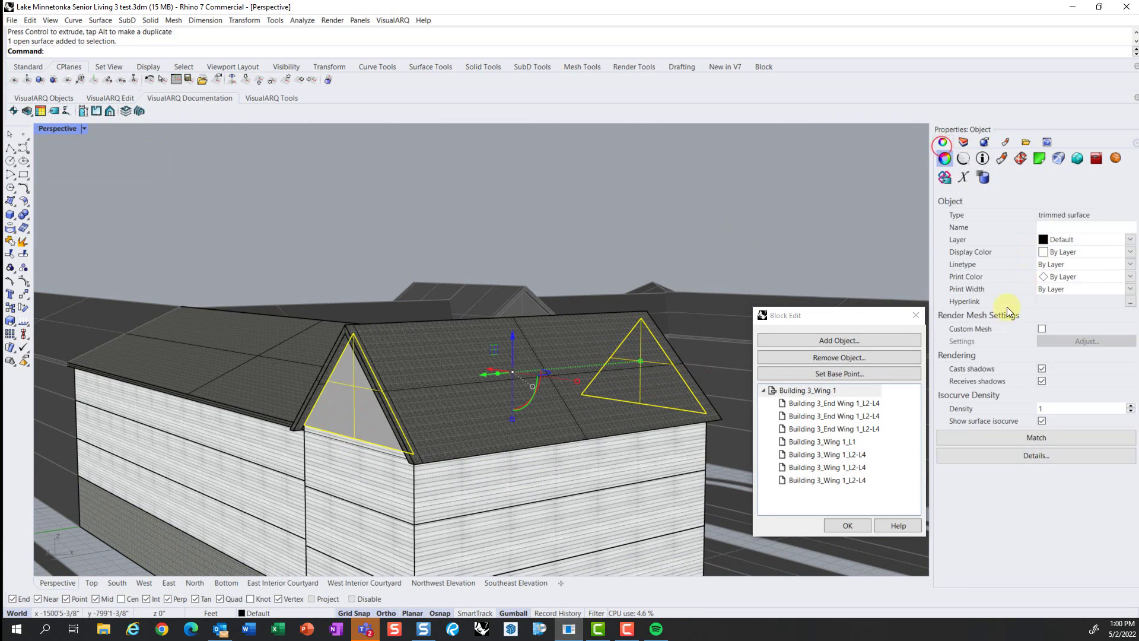
pyautogui.click(1126, 238)
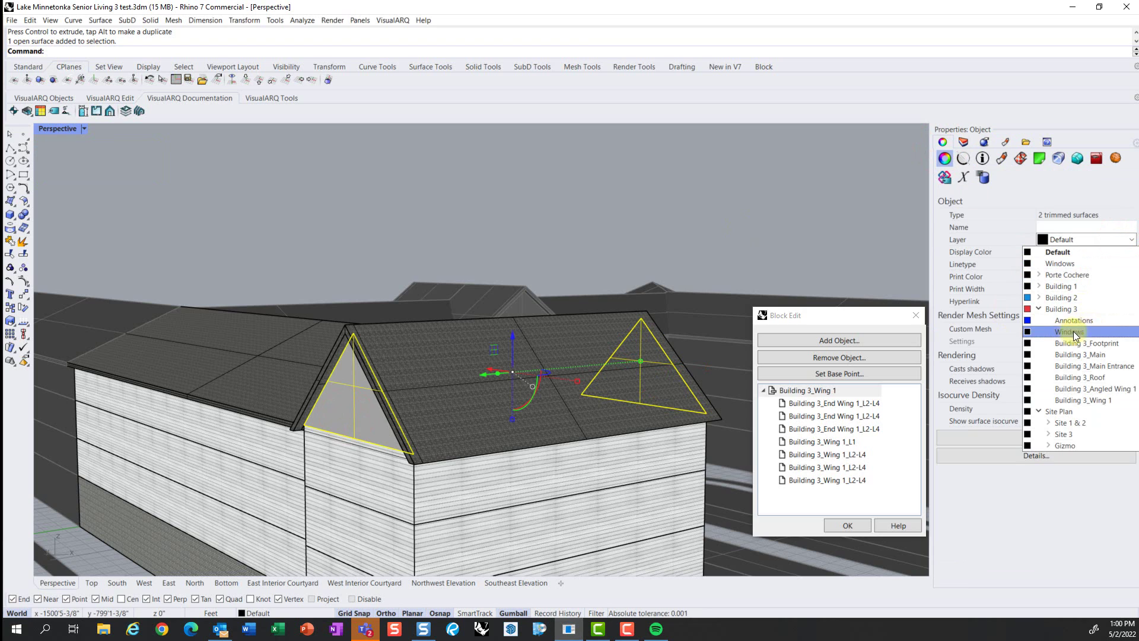
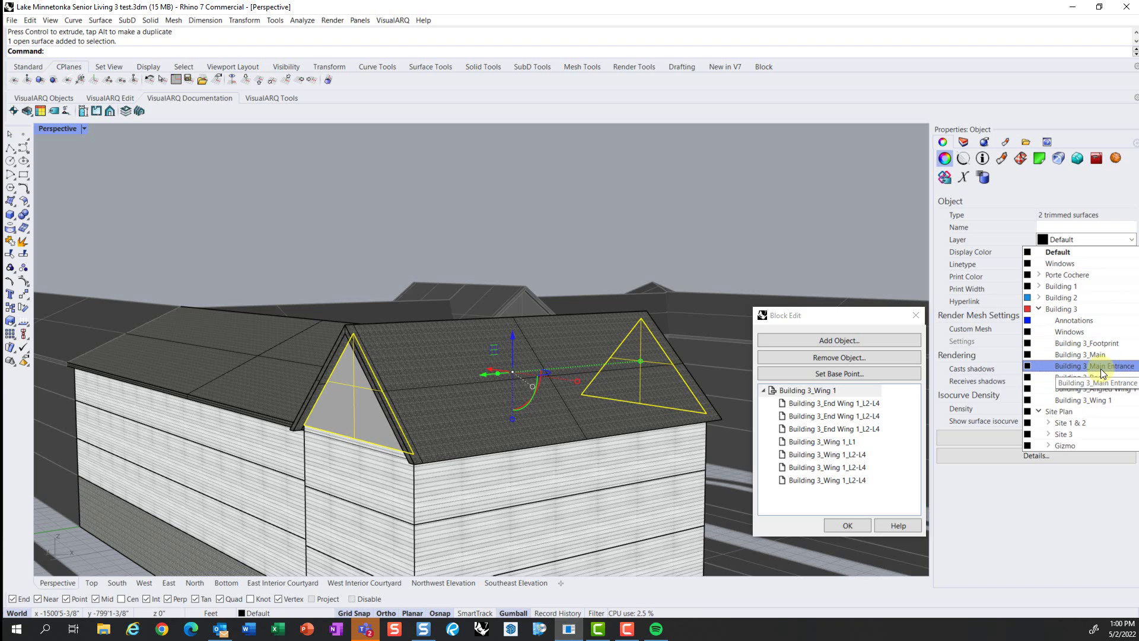
pyautogui.click(1080, 237)
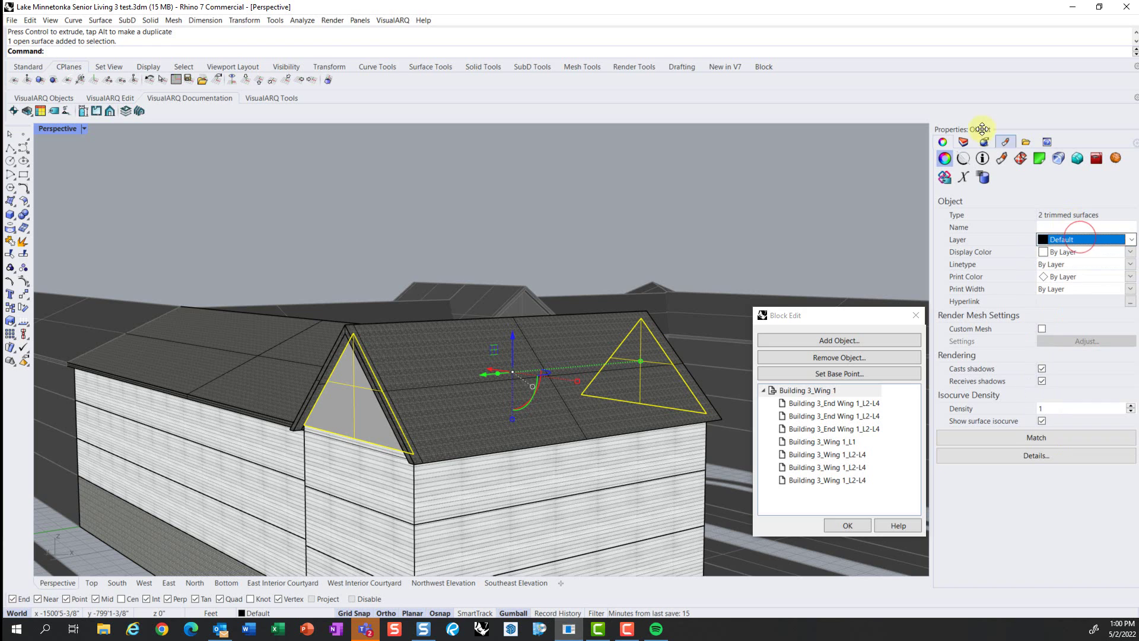
pyautogui.click(1001, 158)
pyautogui.click(1030, 212)
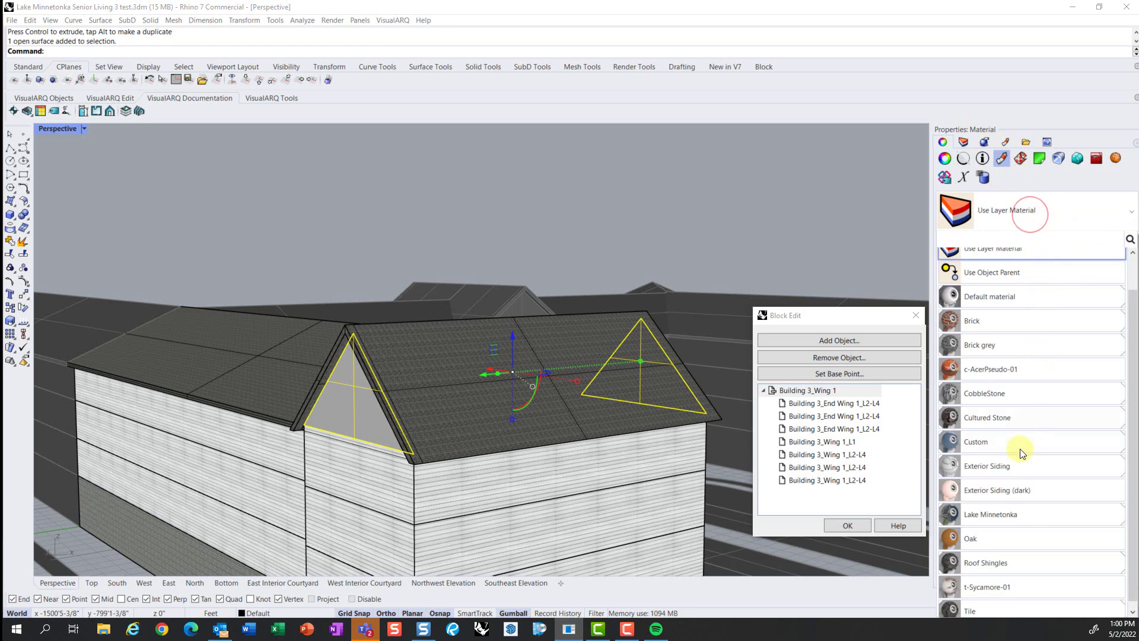
pyautogui.click(1021, 467)
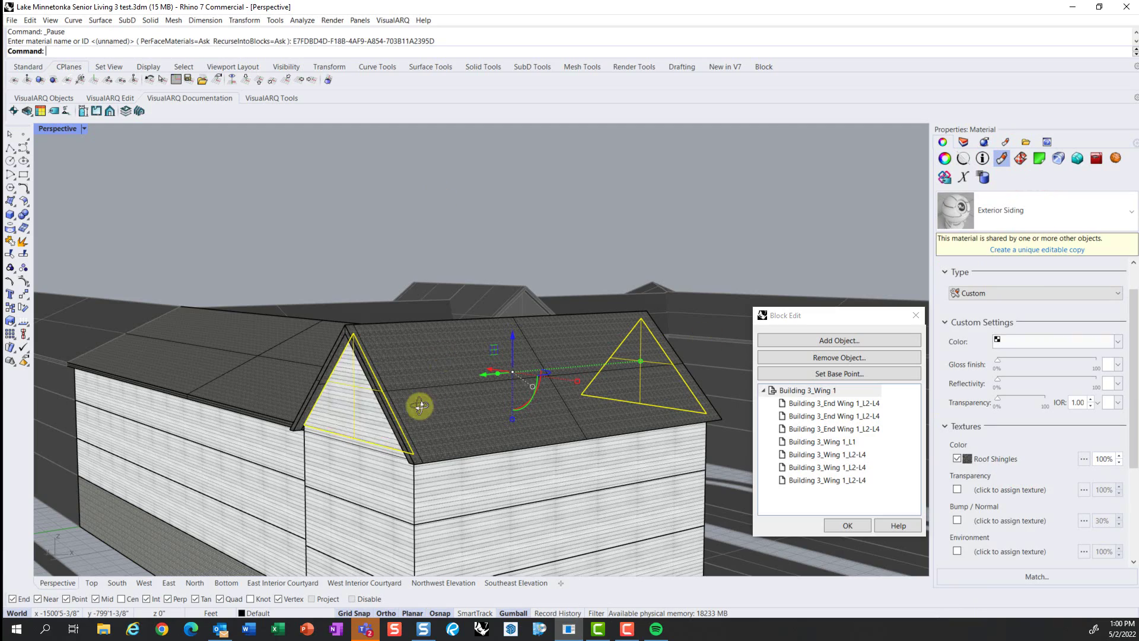
pyautogui.moveTo(420, 400); pyautogui.dragTo(456, 406, button='right')
# Step: Finish editing the Building 3_Wing 1 block, check the gable ends, and reopen the block for editing
pyautogui.click(856, 527)
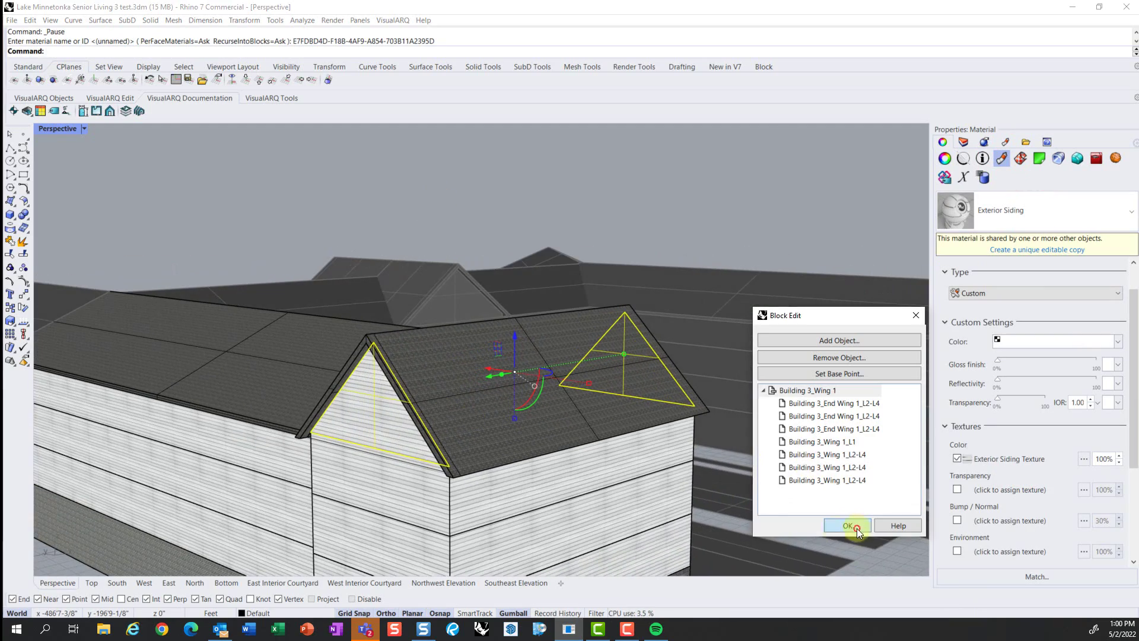
pyautogui.click(405, 186)
pyautogui.scroll(-7, 379, 393)
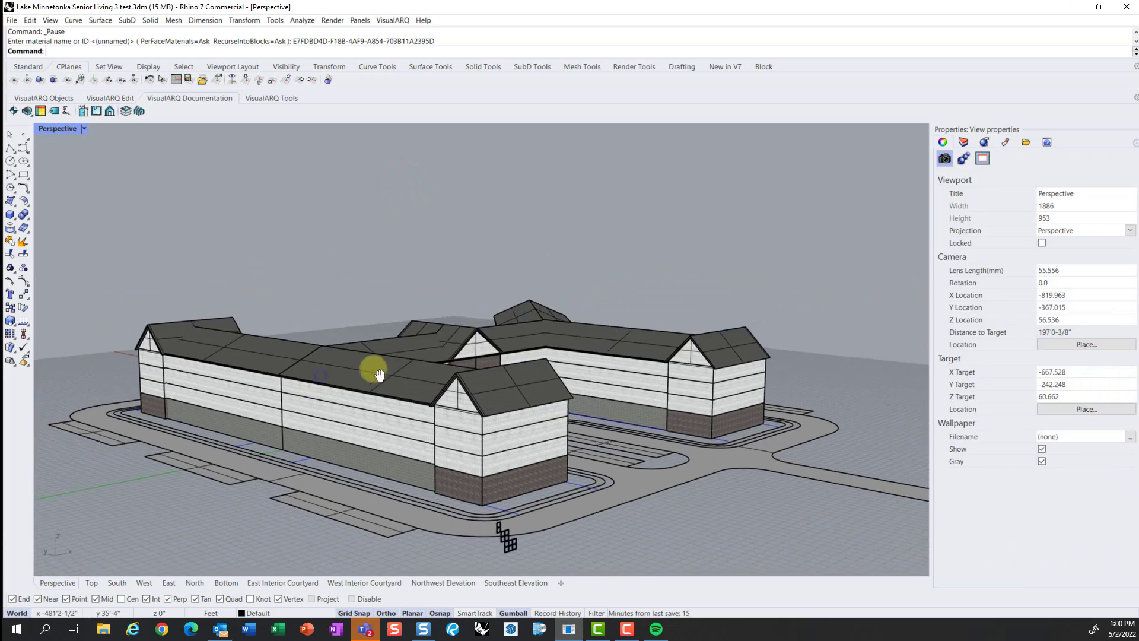
pyautogui.moveTo(240, 391); pyautogui.dragTo(303, 409, button='right')
pyautogui.scroll(4, 485, 451)
pyautogui.click(489, 451)
pyautogui.scroll(5, 498, 352)
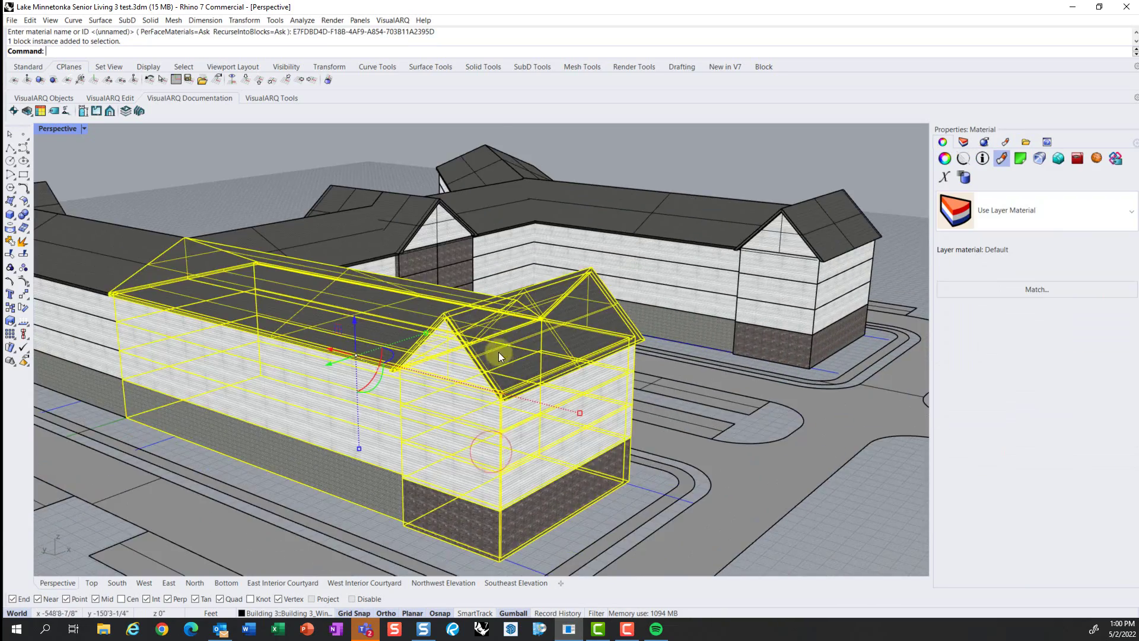
pyautogui.doubleClick(473, 329)
pyautogui.click(839, 526)
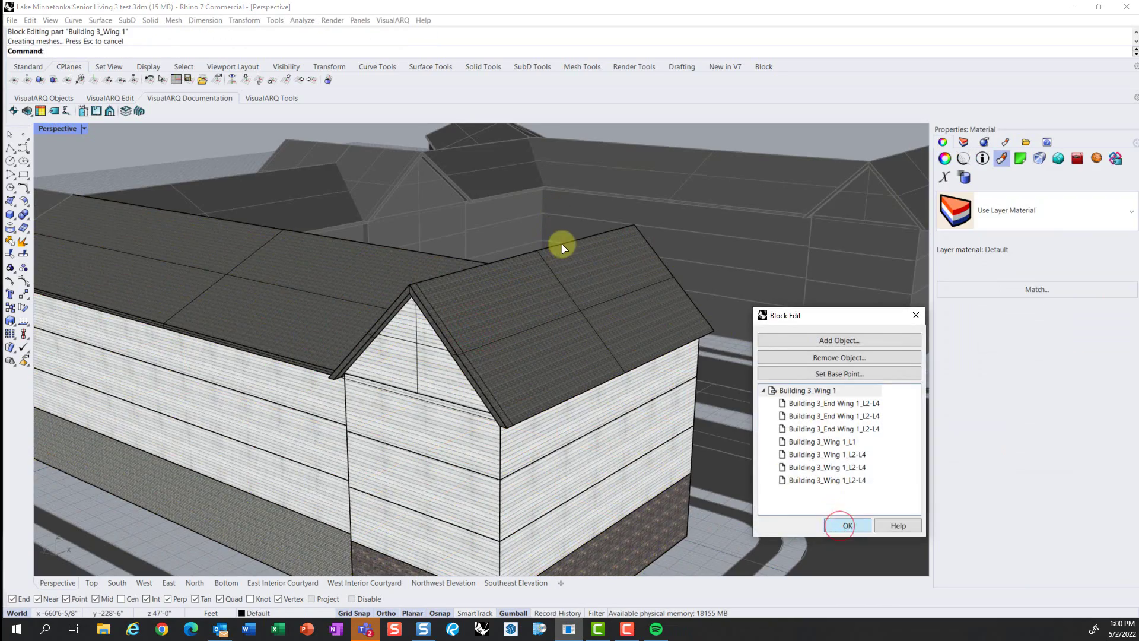
pyautogui.doubleClick(502, 396)
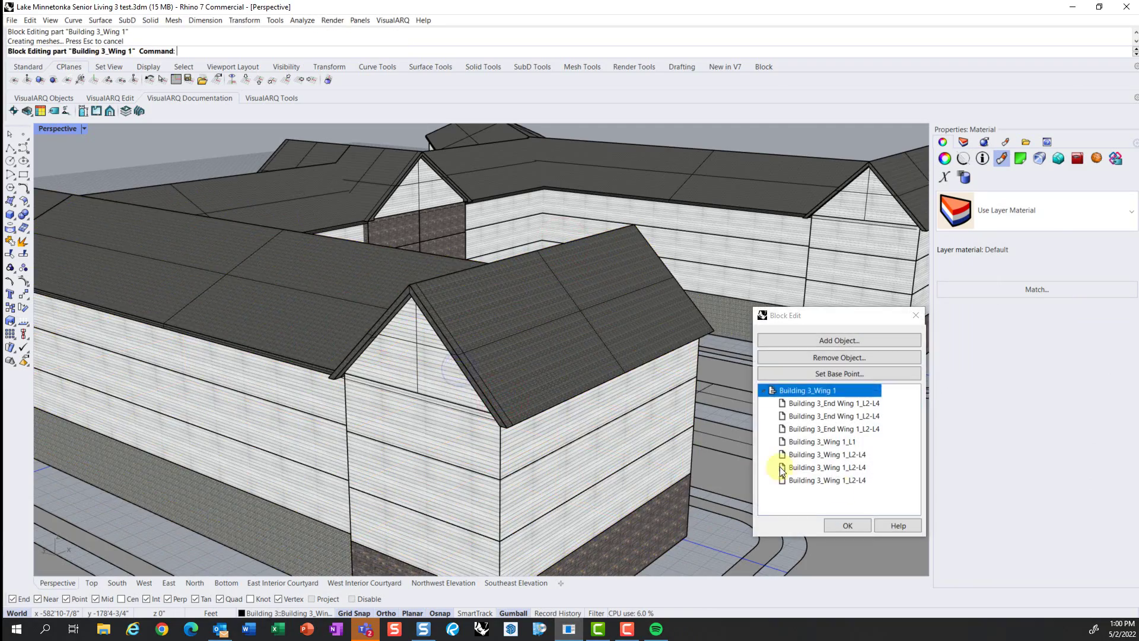
# Step: Group the end wing's gable roof, gable surfaces and all wall levels into a block named Building 3_End Wing, based at its ground corner
pyautogui.click(536, 408)
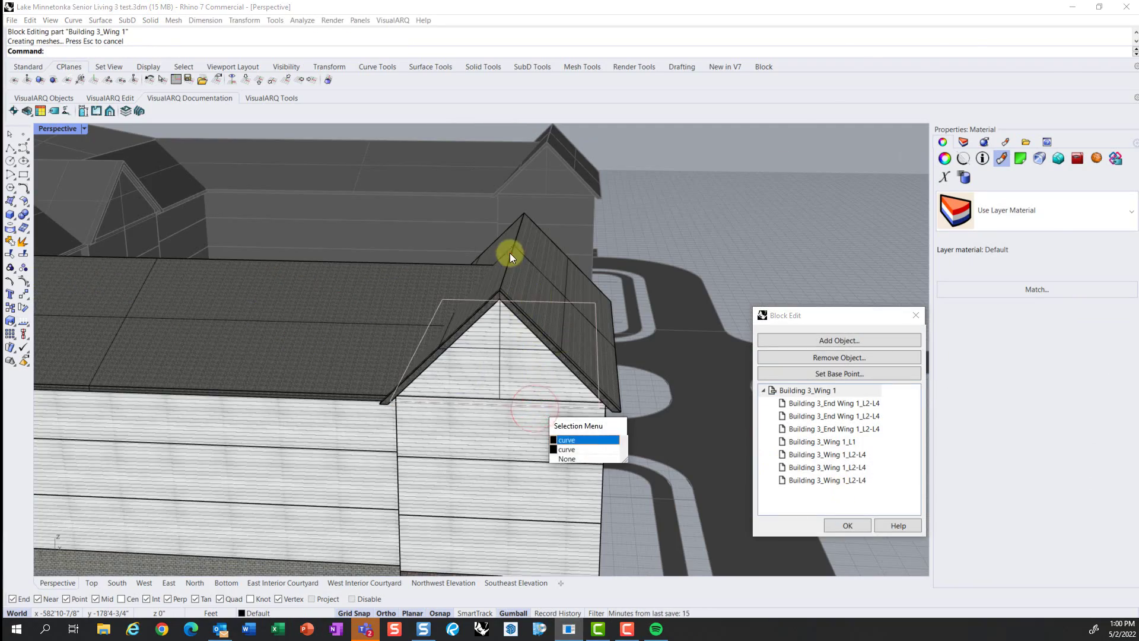
pyautogui.click(510, 252)
pyautogui.moveTo(510, 304); pyautogui.dragTo(511, 270, button='right')
pyautogui.keyDown('shift'); pyautogui.click(557, 337); pyautogui.keyUp('shift')
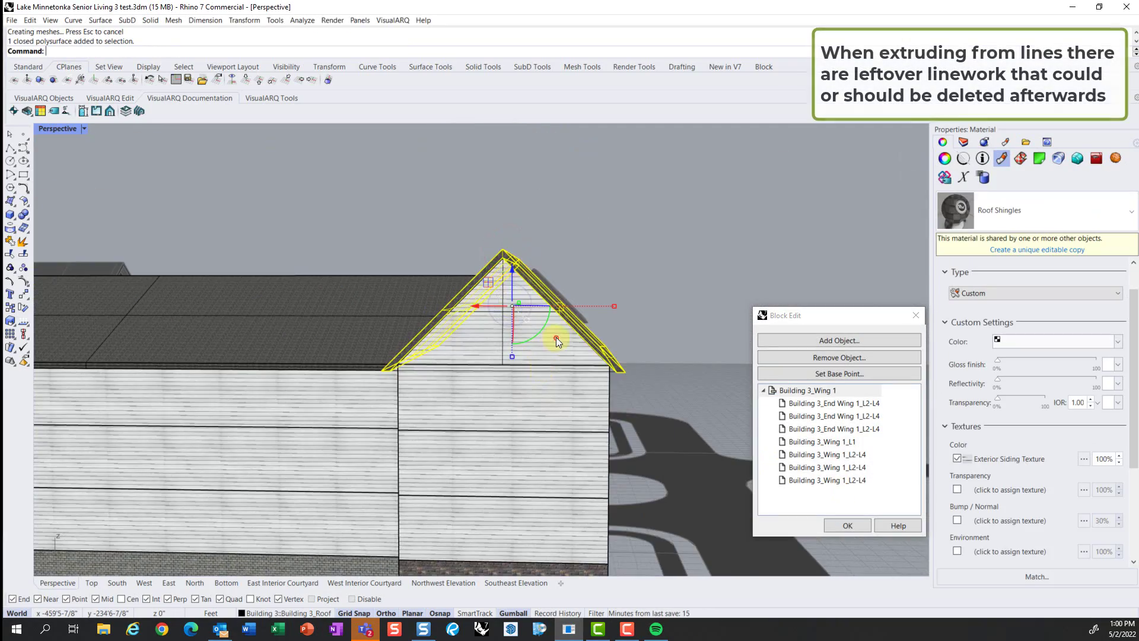
pyautogui.moveTo(557, 337); pyautogui.dragTo(359, 350, button='right')
pyautogui.keyDown('shift'); pyautogui.click(634, 405); pyautogui.keyUp('shift')
pyautogui.moveTo(508, 469); pyautogui.dragTo(726, 433, button='right')
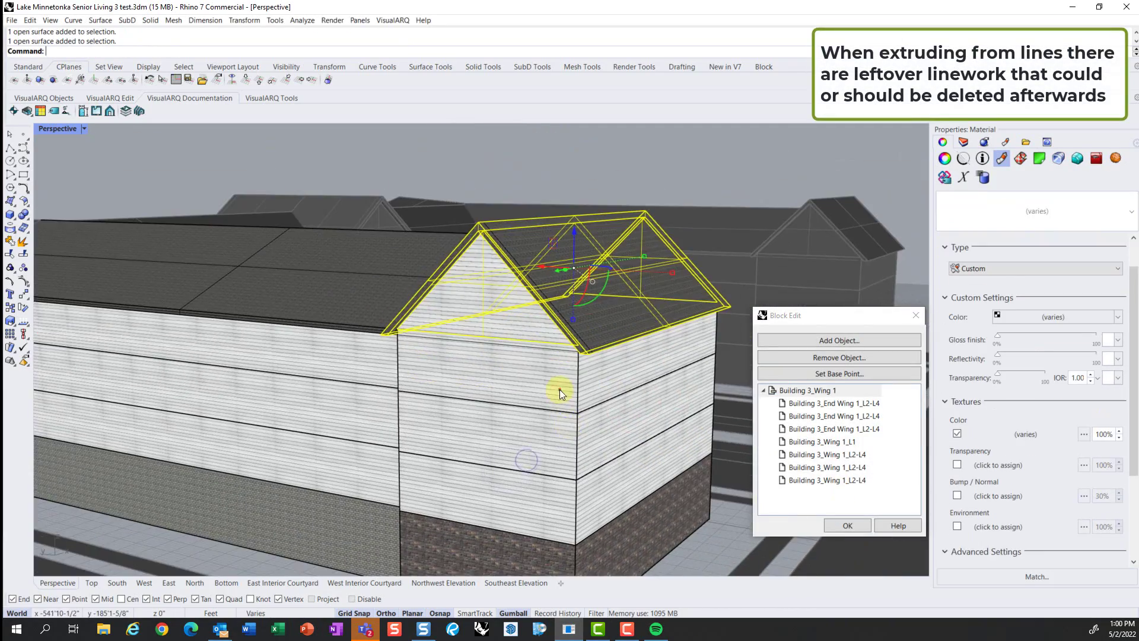
pyautogui.keyDown('shift'); pyautogui.click(558, 389); pyautogui.keyUp('shift')
pyautogui.keyDown('shift'); pyautogui.click(554, 445); pyautogui.keyUp('shift')
pyautogui.keyDown('shift'); pyautogui.click(577, 512); pyautogui.keyUp('shift')
pyautogui.keyDown('shift'); pyautogui.click(580, 553); pyautogui.keyUp('shift')
pyautogui.moveTo(579, 443); pyautogui.dragTo(450, 509, button='right')
pyautogui.write('Block')
pyautogui.press('Return')
pyautogui.click(450, 509)
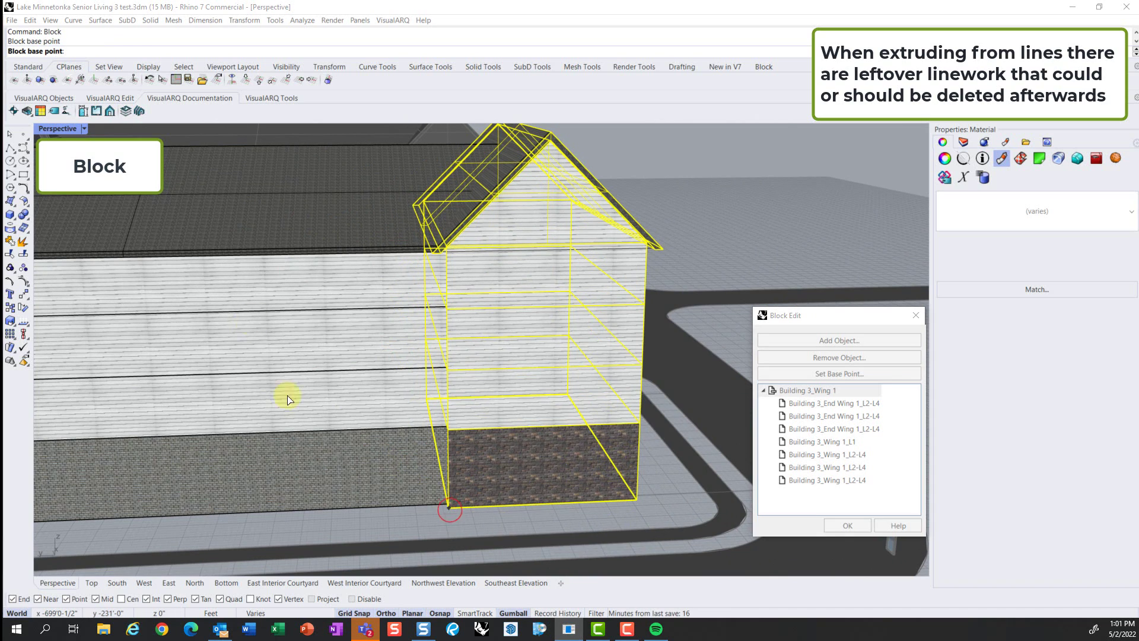
pyautogui.write('Building 3_Bumo')
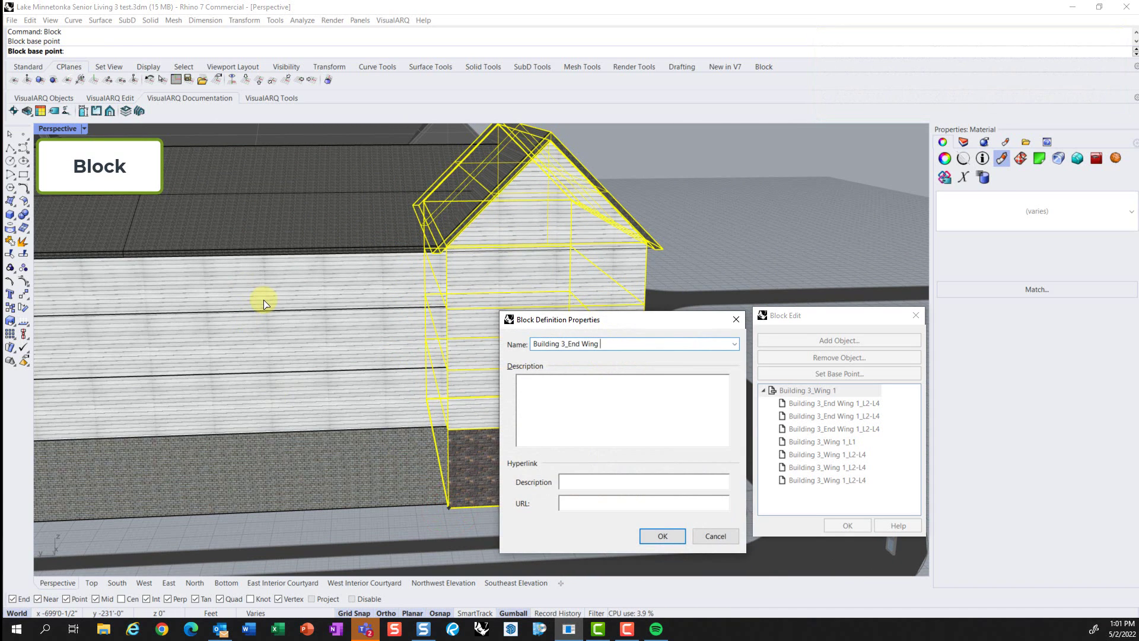
pyautogui.press('Return')
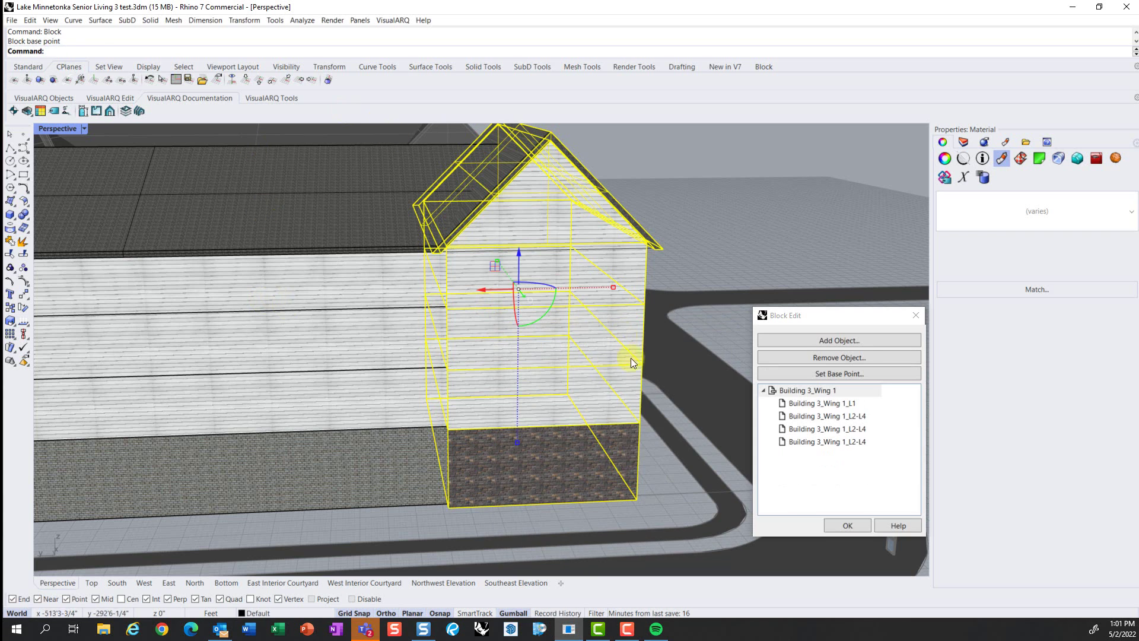
# Step: Save the model and finish the Building 3_Wing 1 block edit
pyautogui.hotkey('ctrl', 'c')
pyautogui.hotkey('ctrl', 's')
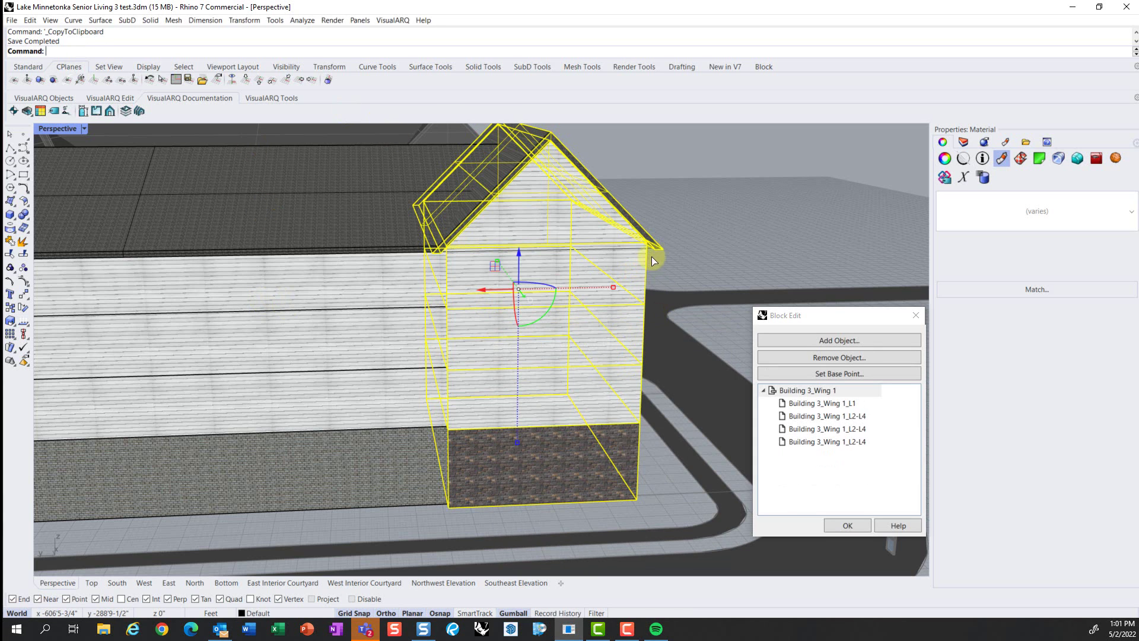
pyautogui.hotkey('ctrl', 's')
pyautogui.moveTo(656, 321); pyautogui.dragTo(685, 409, button='right')
pyautogui.press('Escape')
pyautogui.scroll(-9, 668, 437)
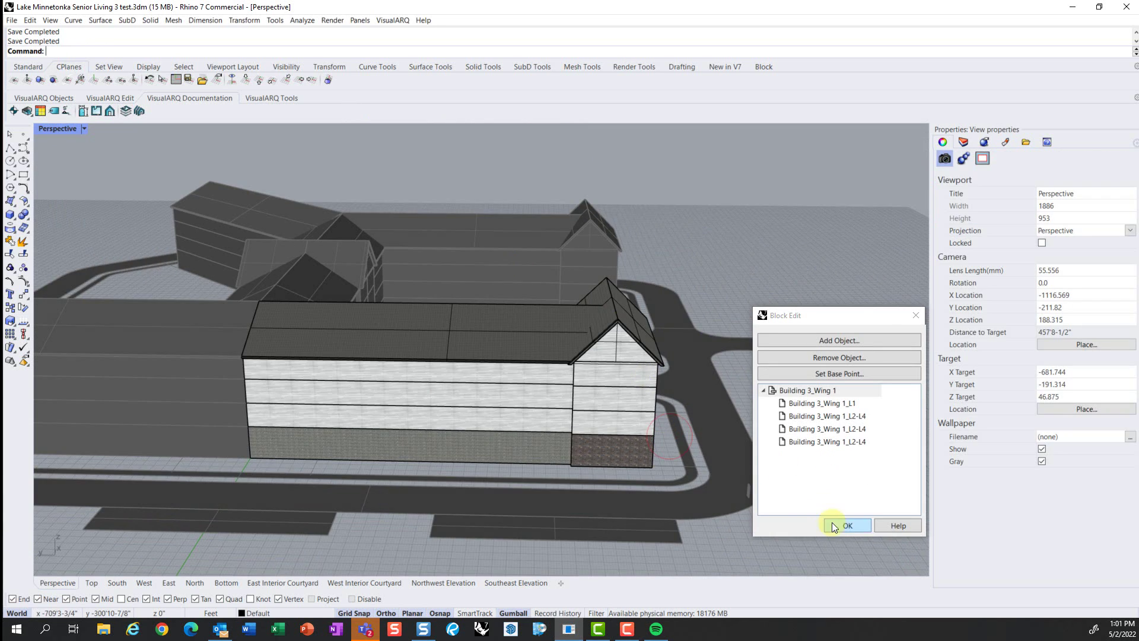
pyautogui.click(847, 524)
pyautogui.moveTo(391, 312); pyautogui.dragTo(475, 323, button='right')
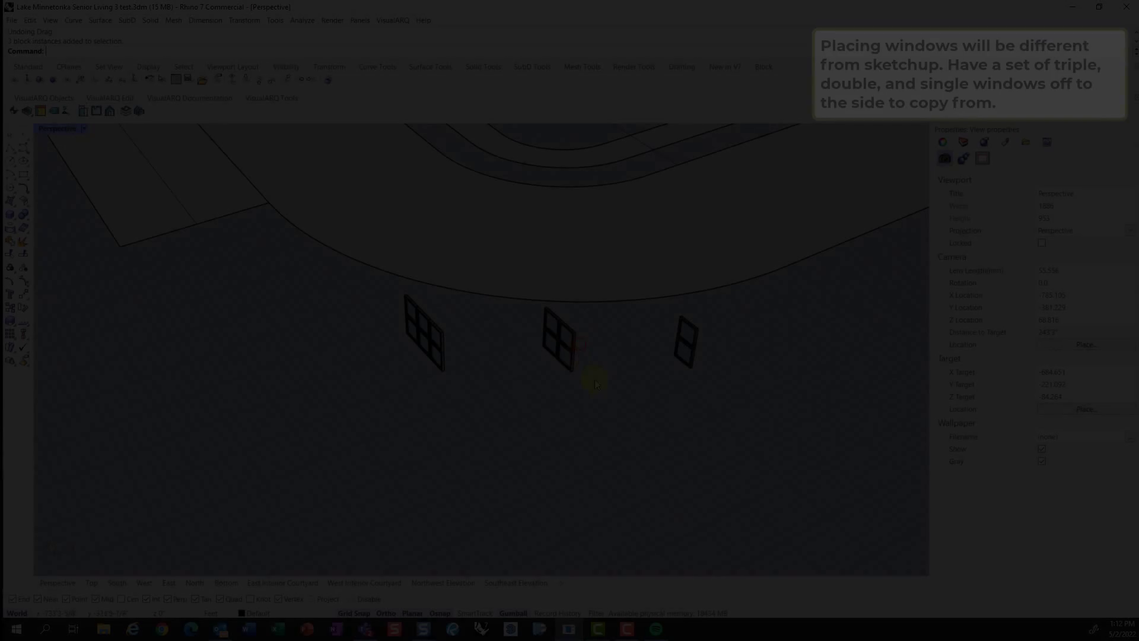
# Step: In the South view, place a copy of the Double Window block just outside the building's west wall
pyautogui.click(554, 335)
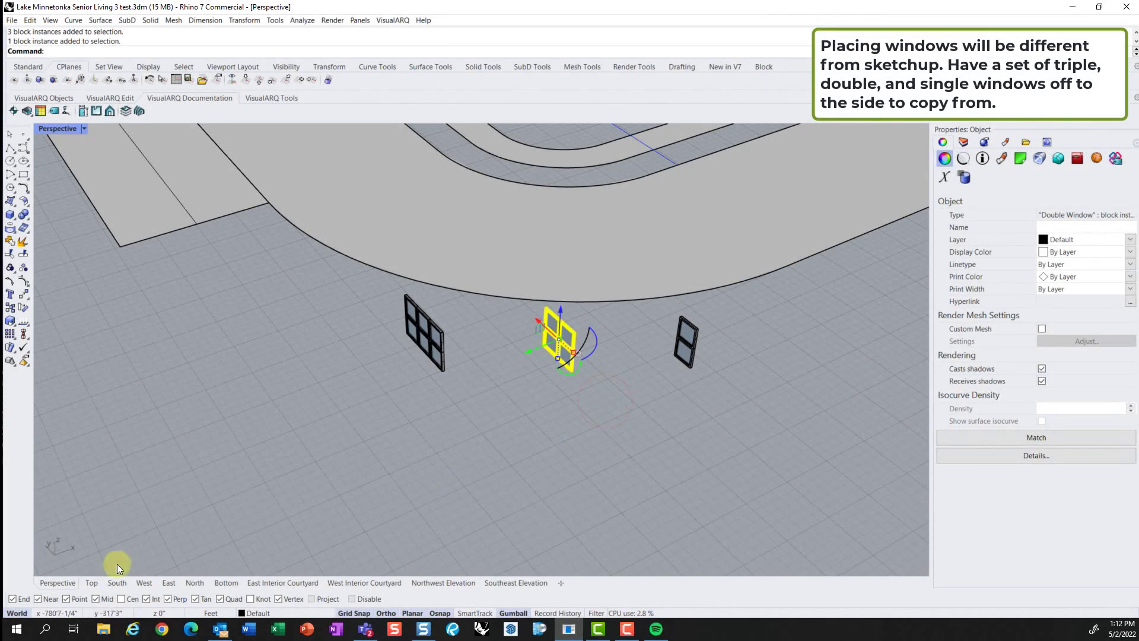
pyautogui.click(117, 583)
pyautogui.scroll(-3, 249, 510)
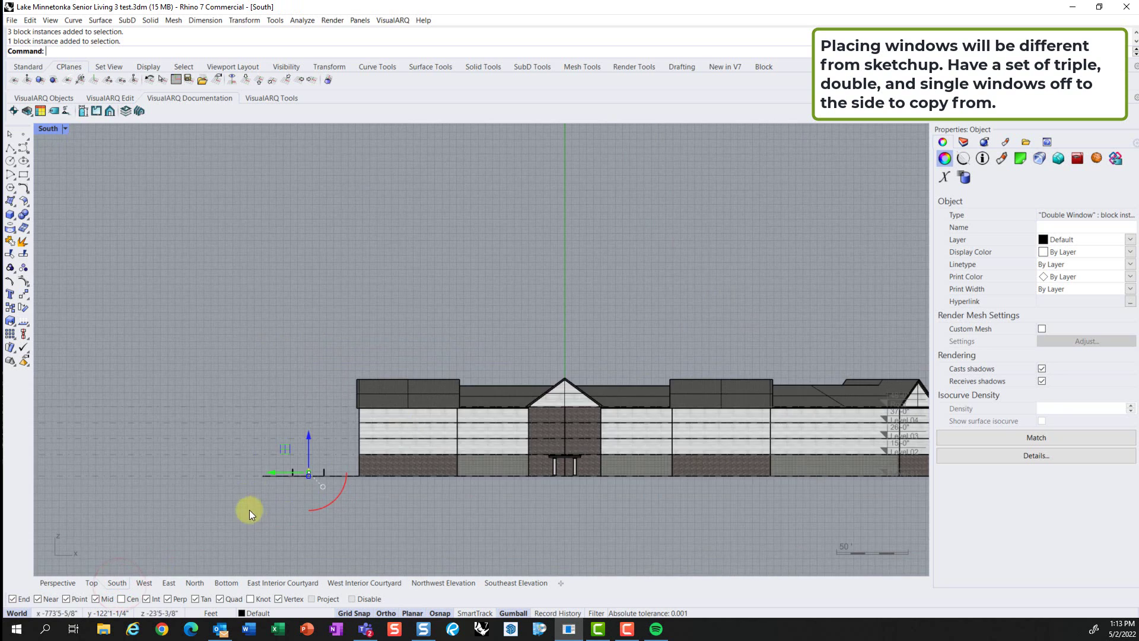
pyautogui.scroll(4, 300, 471)
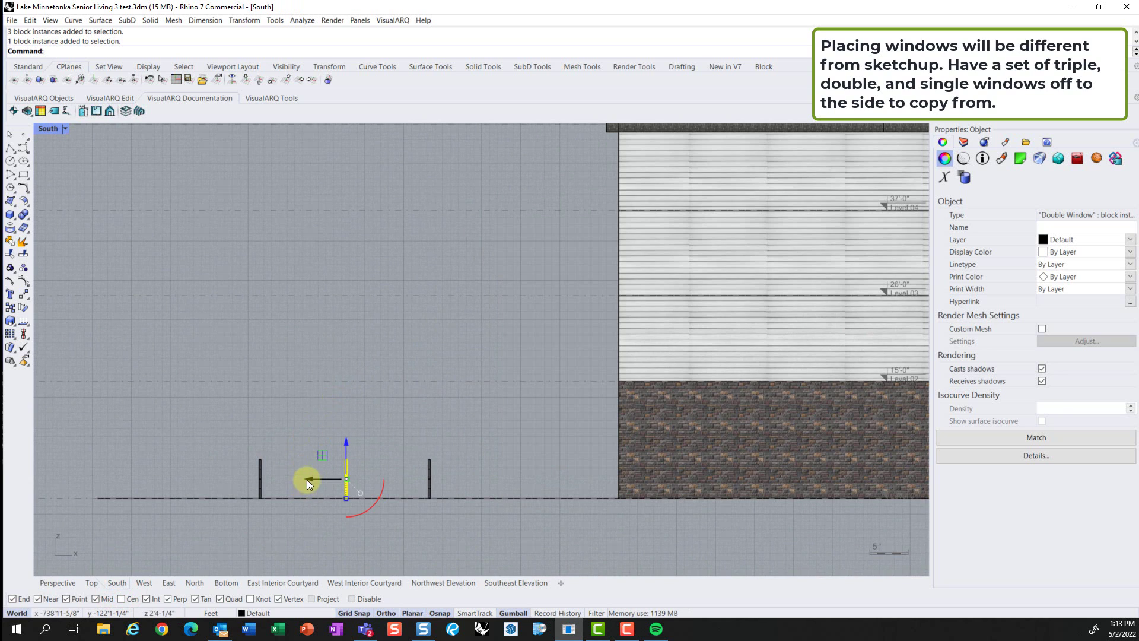
pyautogui.moveTo(309, 478); pyautogui.dragTo(545, 485)
# Step: Place a copy of the Triple Window block beside the copied double window near the west wall
pyautogui.moveTo(236, 416); pyautogui.dragTo(295, 520)
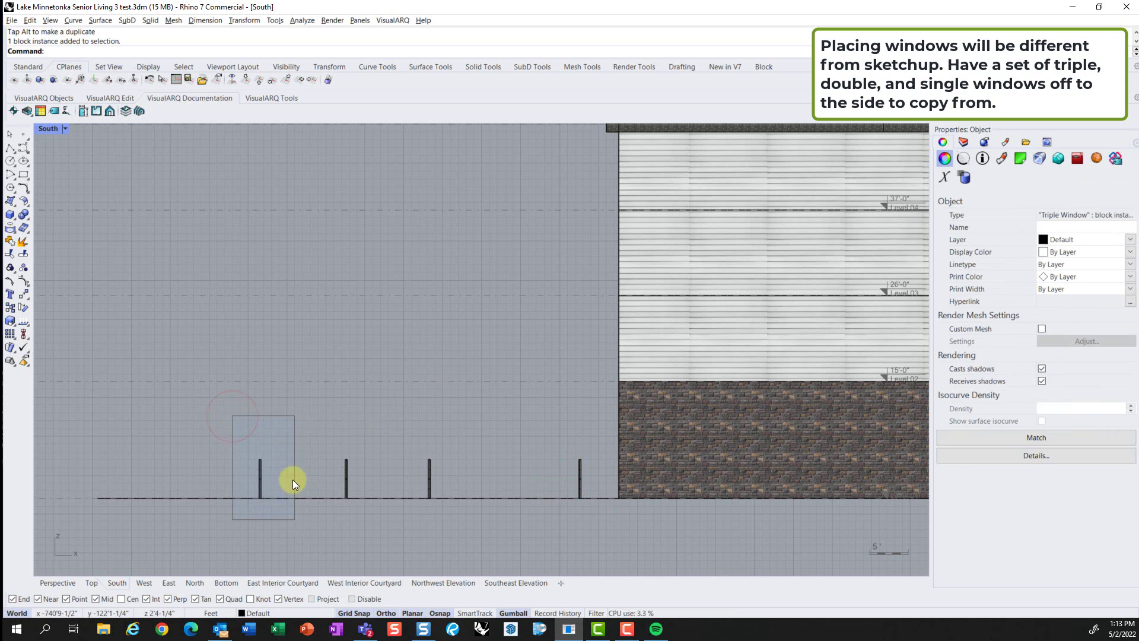
pyautogui.moveTo(326, 402); pyautogui.dragTo(330, 395, button='right')
pyautogui.keyDown('alt'); pyautogui.moveTo(304, 468); pyautogui.dragTo(620, 467); pyautogui.keyUp('alt')
# Step: In the West view, move the copied triple and double windows horizontally to the ground-floor wall beside the end wing
pyautogui.moveTo(521, 393); pyautogui.dragTo(602, 508)
pyautogui.click(142, 582)
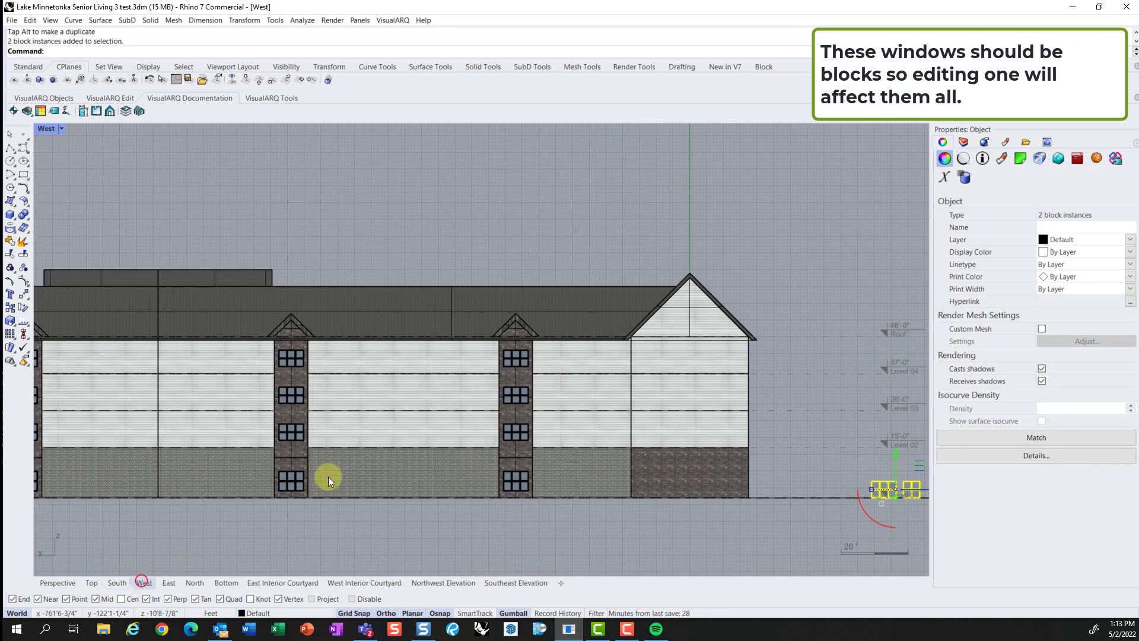
pyautogui.scroll(-5, 682, 427)
pyautogui.scroll(6, 733, 431)
pyautogui.moveTo(734, 431); pyautogui.dragTo(412, 429)
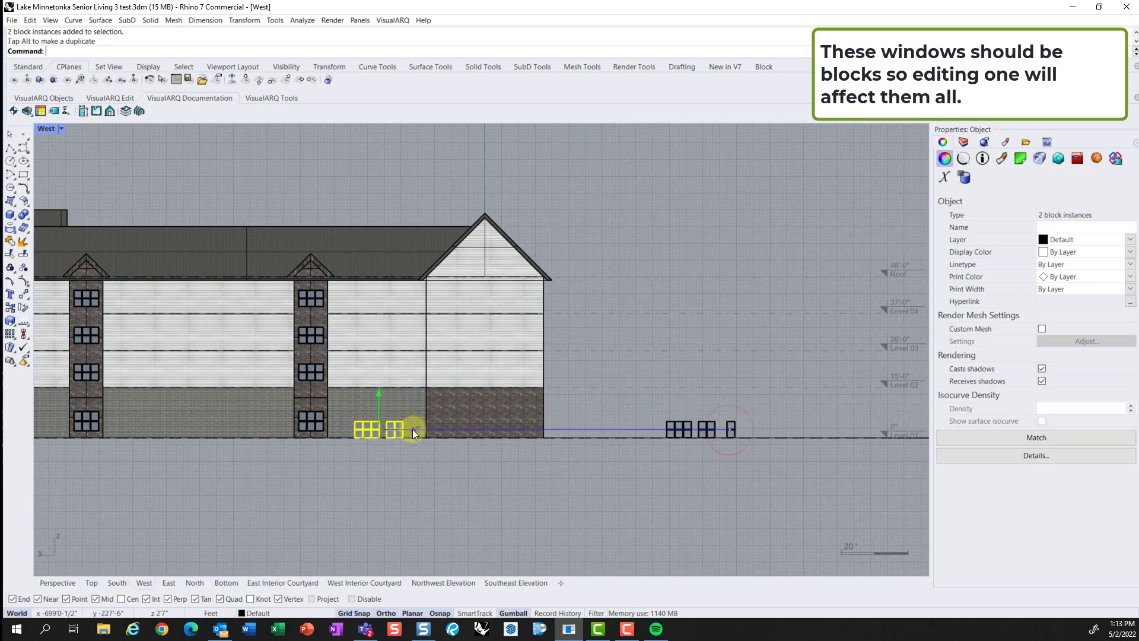
# Step: In the Bottom view, move the copied triple and double windows horizontally onto the west wall of Wing 1
pyautogui.scroll(3, 412, 429)
pyautogui.click(226, 582)
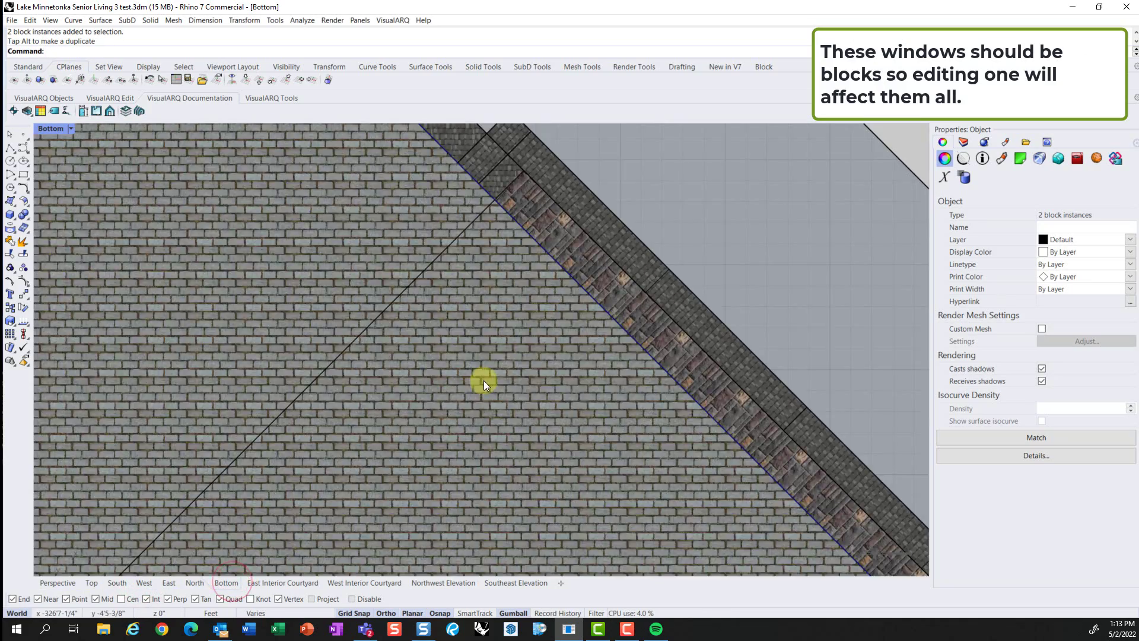
pyautogui.scroll(-8, 483, 379)
pyautogui.scroll(20, 314, 259)
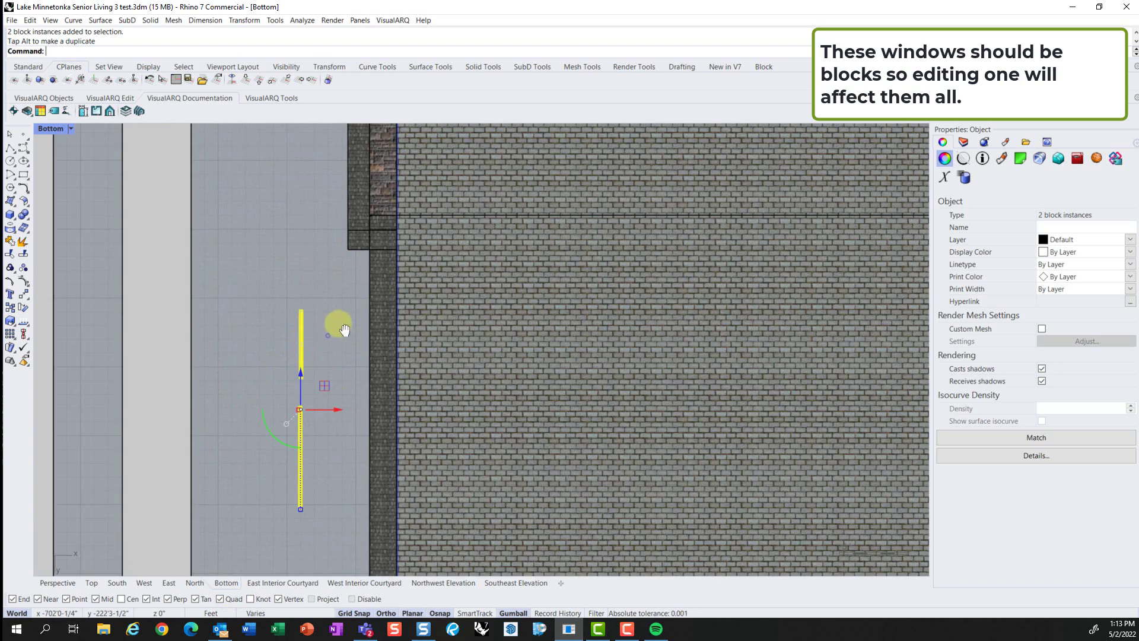
pyautogui.moveTo(328, 335); pyautogui.dragTo(392, 292, button='right')
pyautogui.click(297, 261)
pyautogui.moveTo(321, 226); pyautogui.dragTo(392, 493)
pyautogui.write('Move')
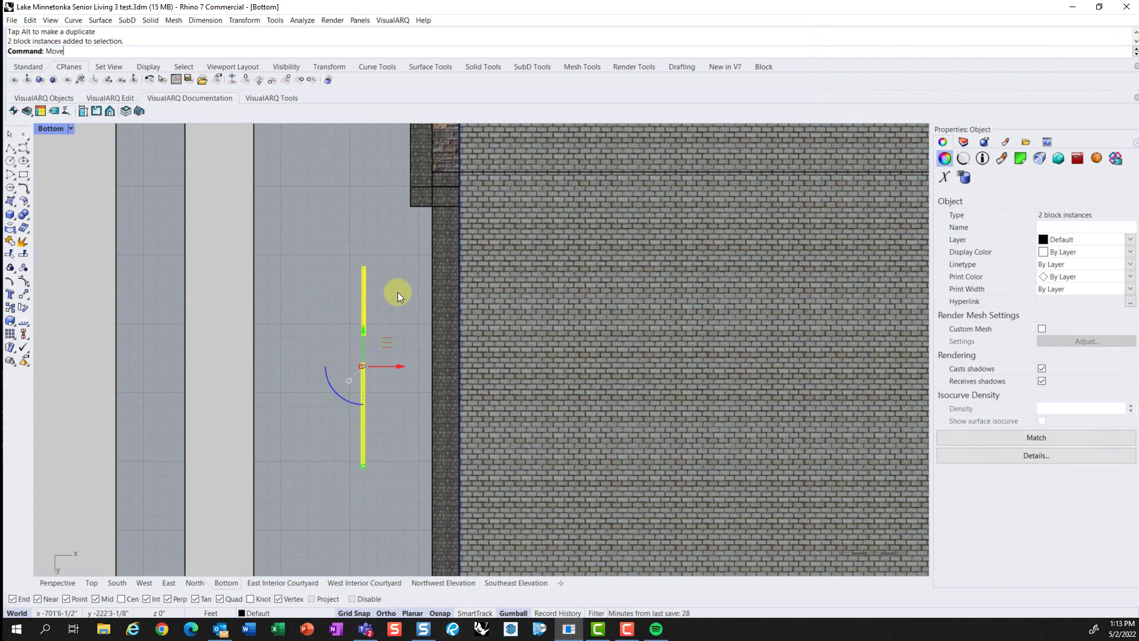
pyautogui.press('Return')
pyautogui.scroll(4, 398, 292)
pyautogui.click(354, 285)
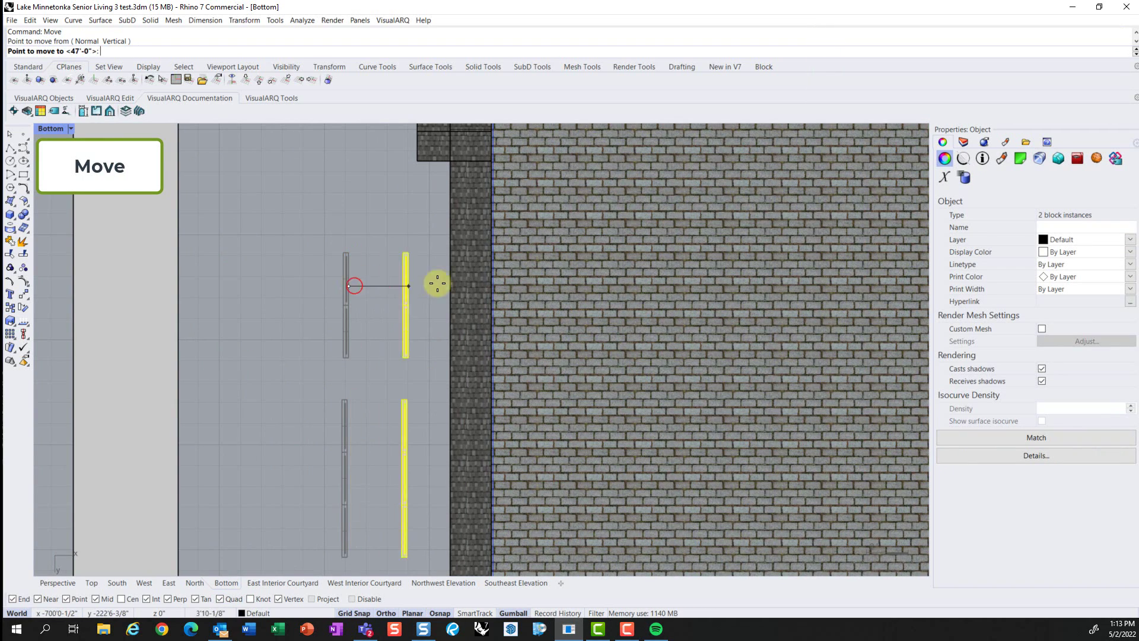
pyautogui.click(488, 284)
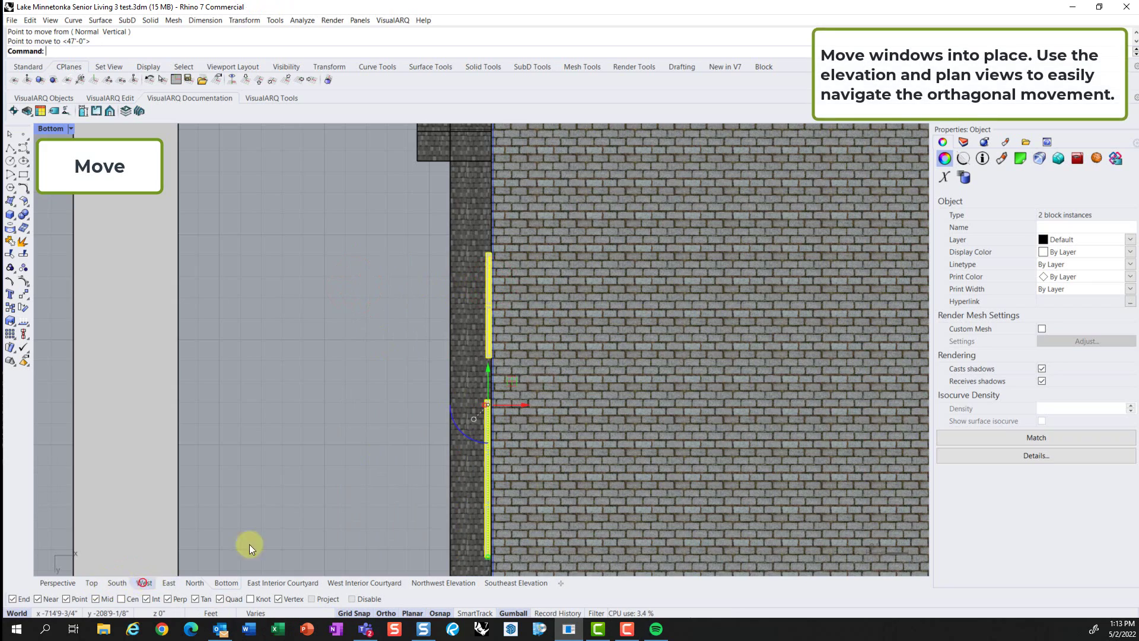
# Step: In the West view, move both windows vertically up from the ground line on the ground-floor wall
pyautogui.click(144, 582)
pyautogui.scroll(5, 492, 435)
pyautogui.press('Return')
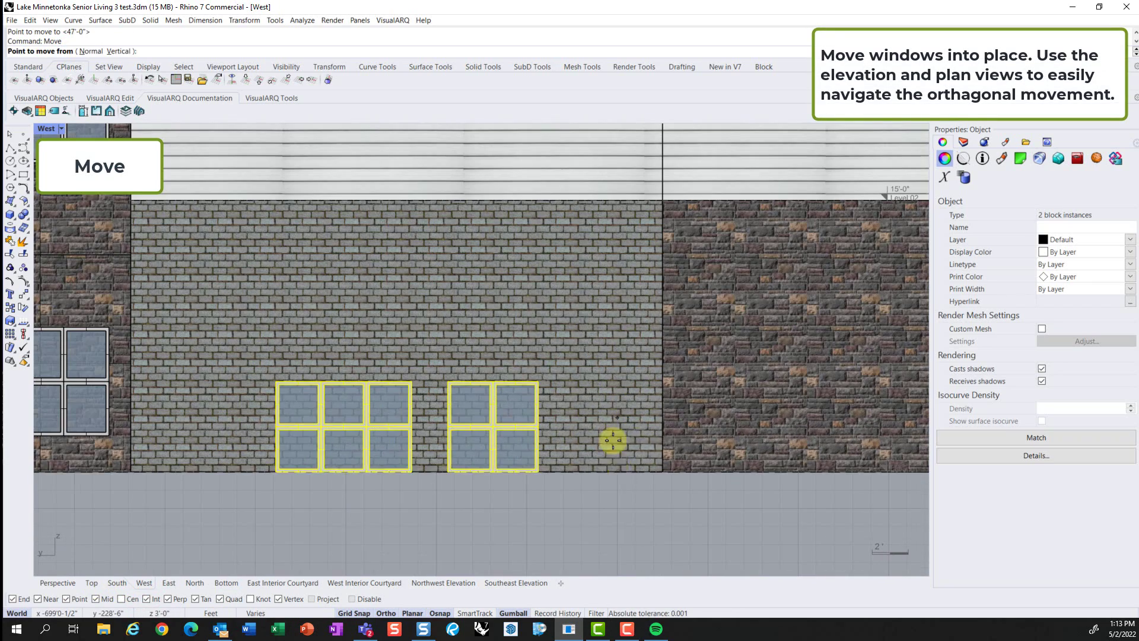
pyautogui.click(599, 453)
pyautogui.click(601, 419)
pyautogui.scroll(-4, 561, 322)
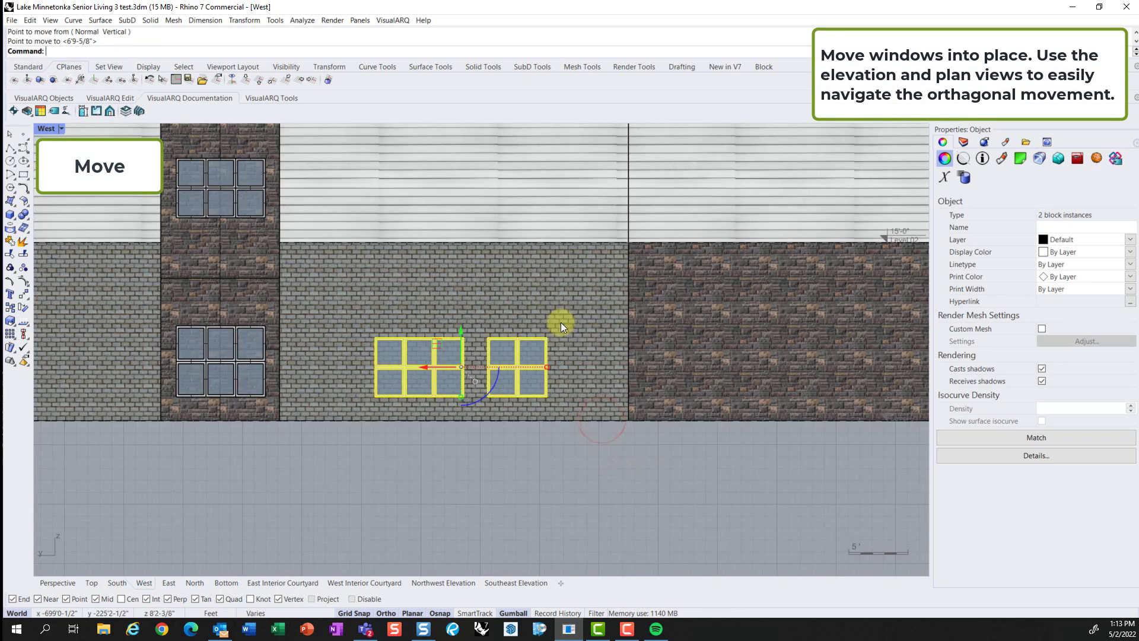
pyautogui.scroll(2, 507, 394)
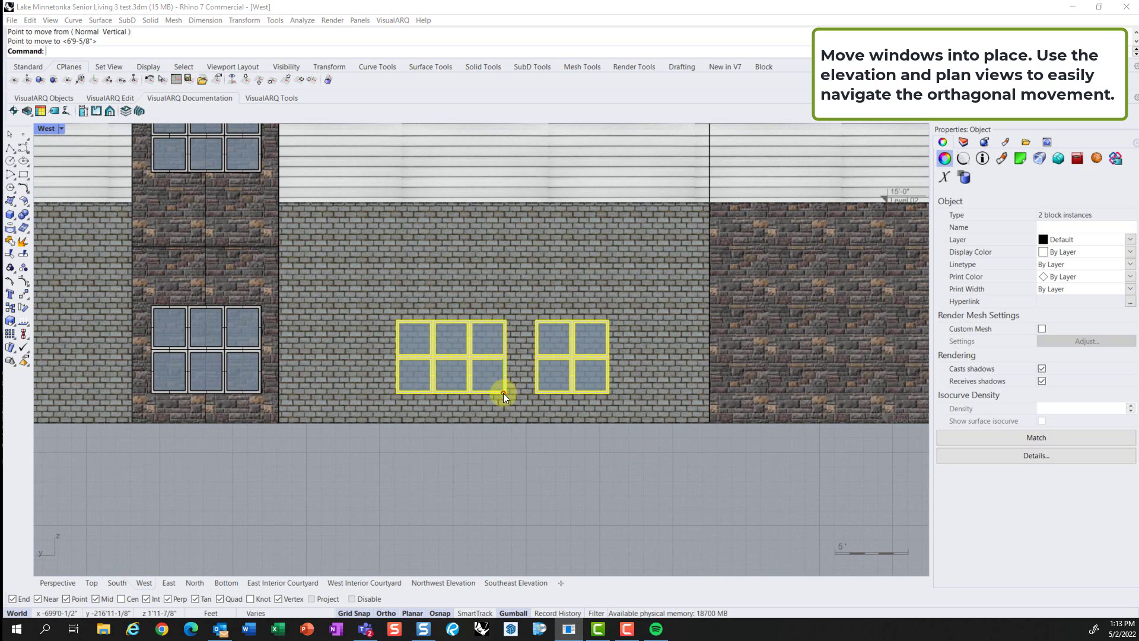
pyautogui.click(503, 393)
pyautogui.click(567, 471)
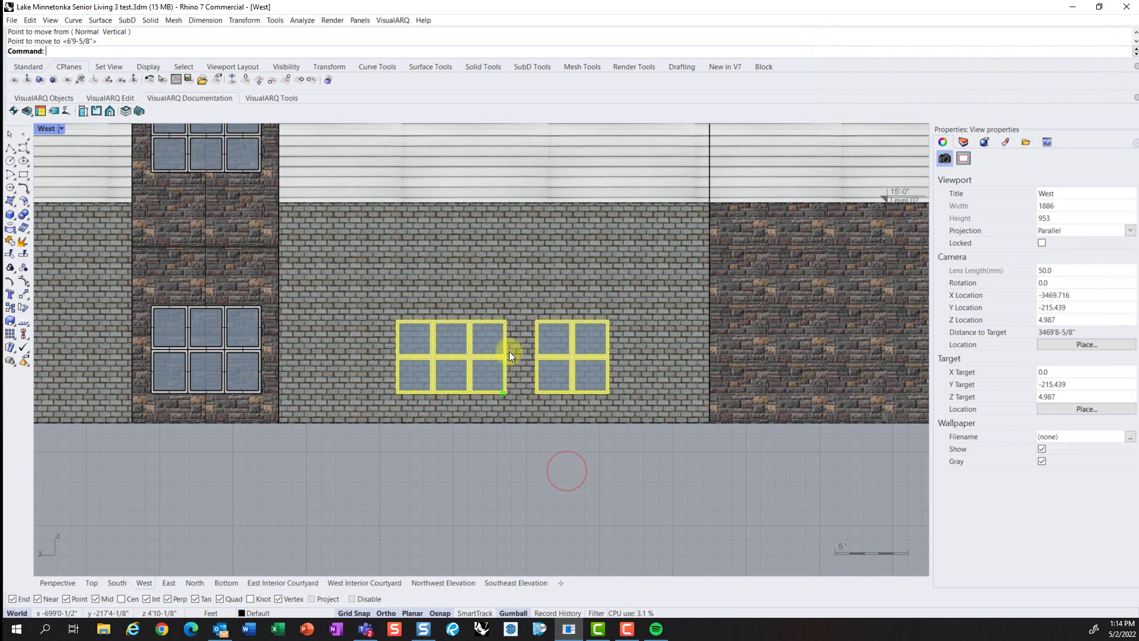
pyautogui.write('Scale')
pyautogui.press('Escape')
pyautogui.scroll(-3, 600, 308)
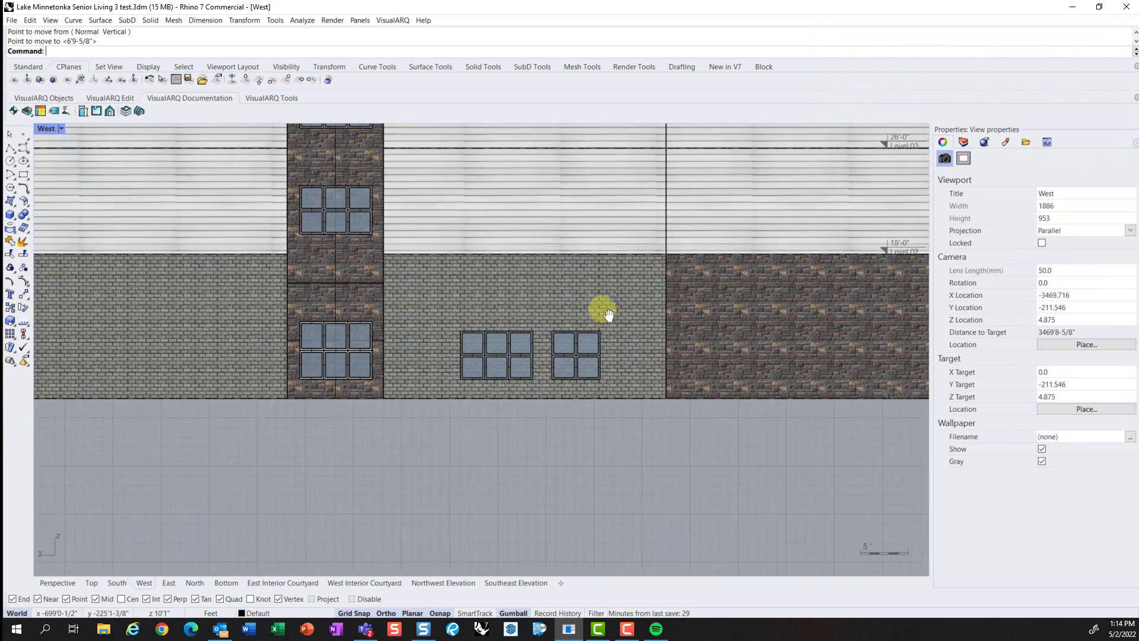
# Step: Duplicate the triple and double windows straight up to the second floor and cut the duplicates to the clipboard
pyautogui.click(505, 362)
pyautogui.keyDown('shift'); pyautogui.click(565, 365); pyautogui.keyUp('shift')
pyautogui.scroll(2, 516, 356)
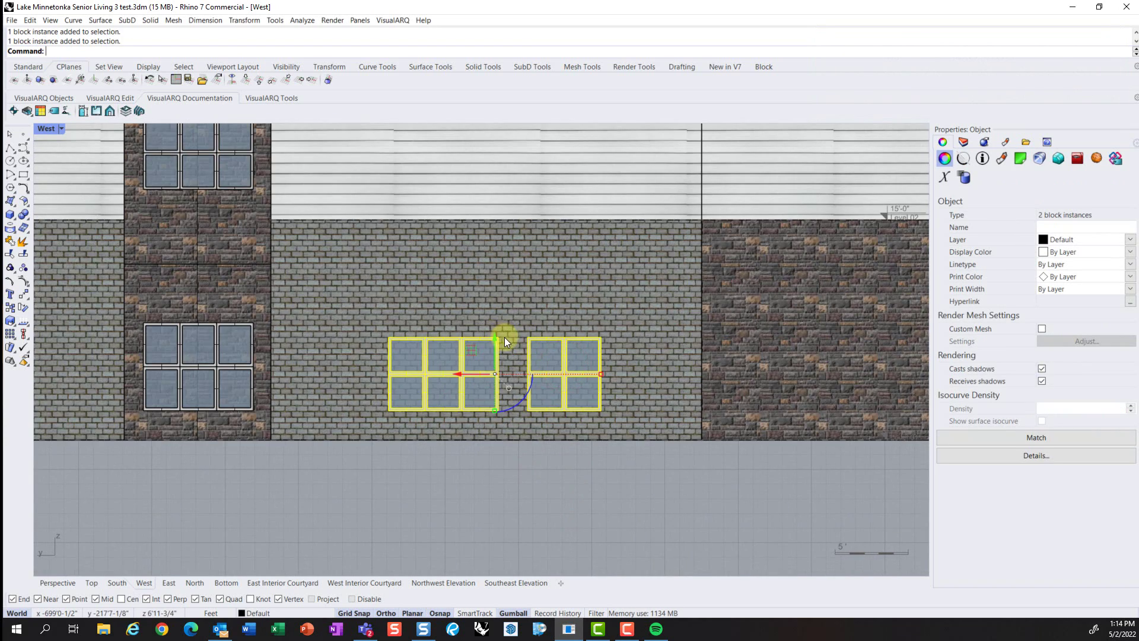
pyautogui.scroll(-1, 533, 333)
pyautogui.scroll(1, 507, 363)
pyautogui.keyDown('alt'); pyautogui.moveTo(507, 363); pyautogui.dragTo(508, 185); pyautogui.keyUp('alt')
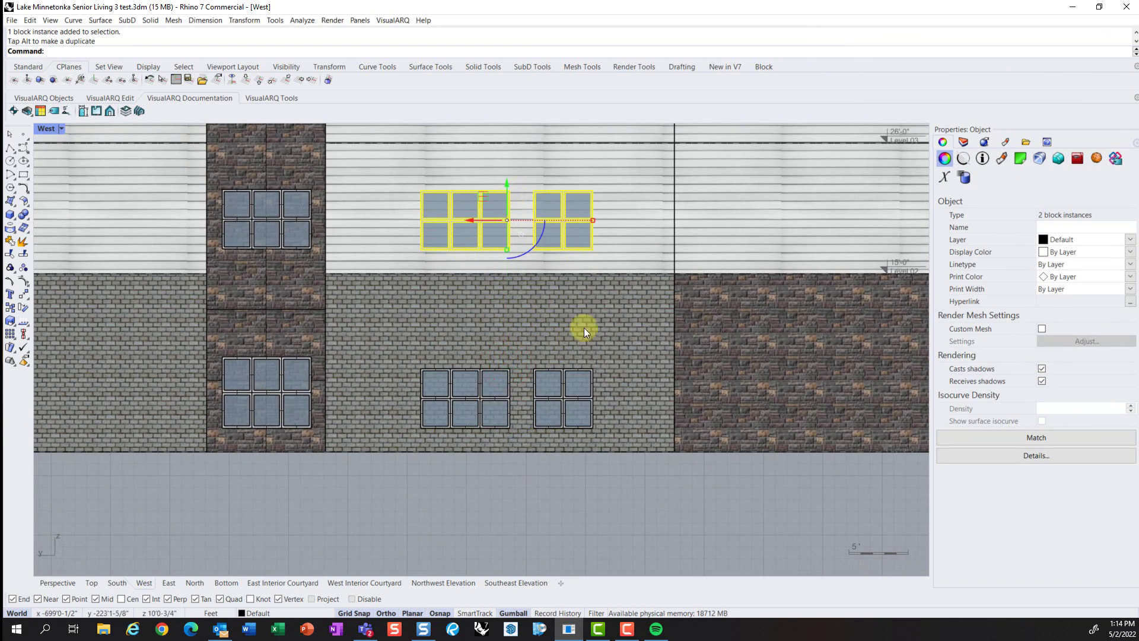
pyautogui.moveTo(654, 241); pyautogui.dragTo(604, 314, button='right')
pyautogui.hotkey('ctrl', 'c')
# Step: Open the Building 3_Wing 1 block for editing and activate its nested Building 3_Wing 1_L2-L4 block at Level 02
pyautogui.doubleClick(552, 281)
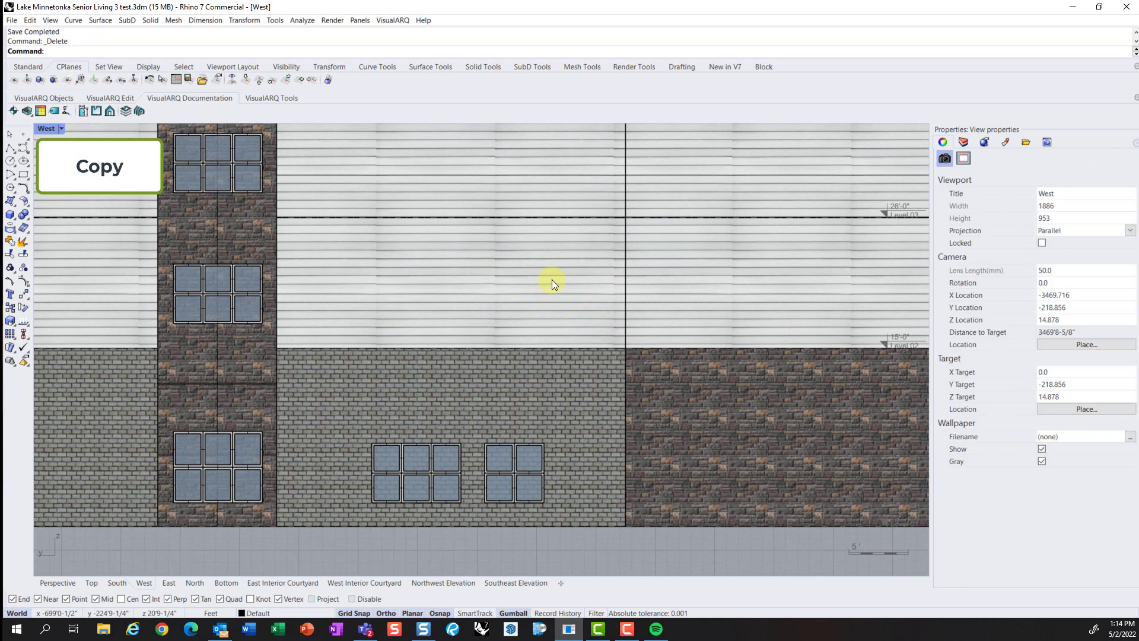
pyautogui.scroll(-3, 531, 296)
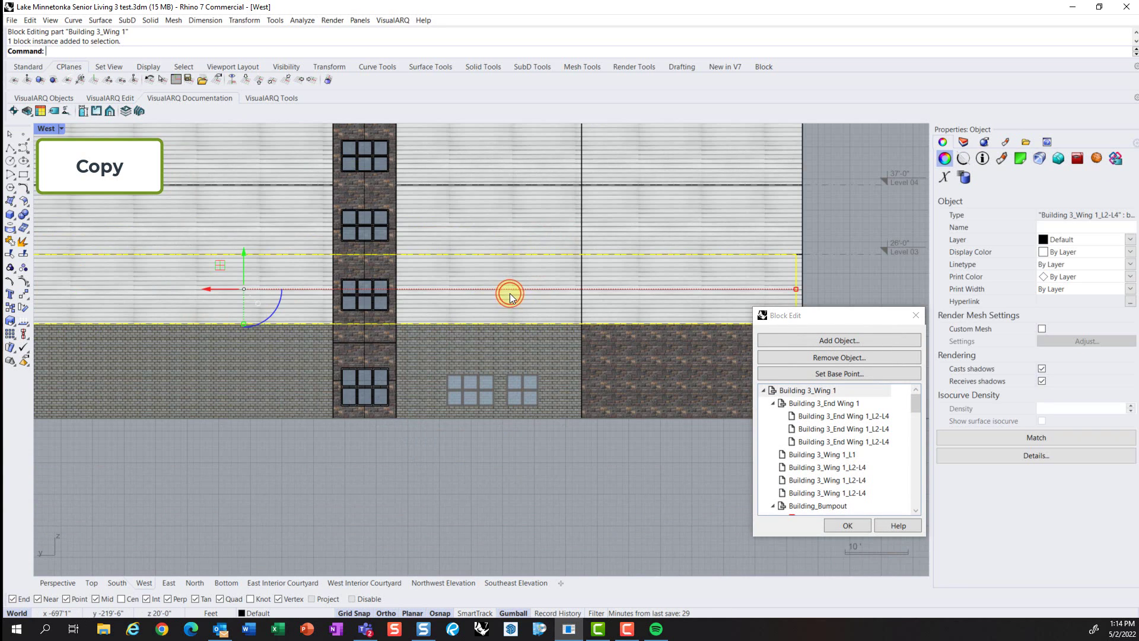
pyautogui.click(771, 405)
pyautogui.click(771, 404)
pyautogui.click(773, 467)
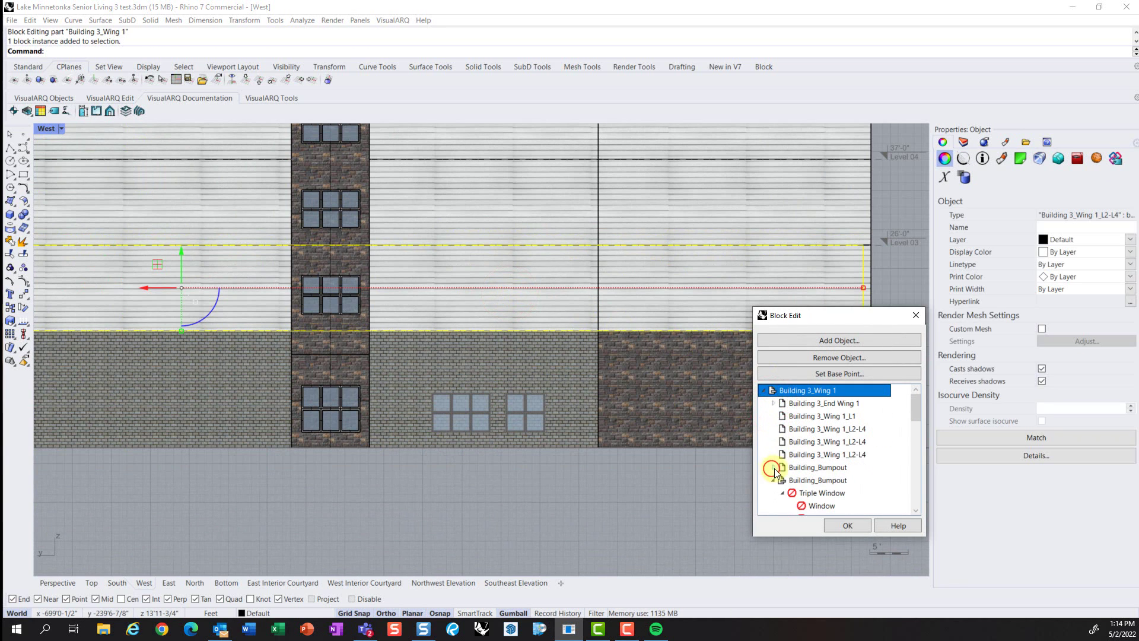
pyautogui.click(773, 480)
pyautogui.click(773, 493)
pyautogui.click(826, 430)
pyautogui.scroll(-3, 514, 371)
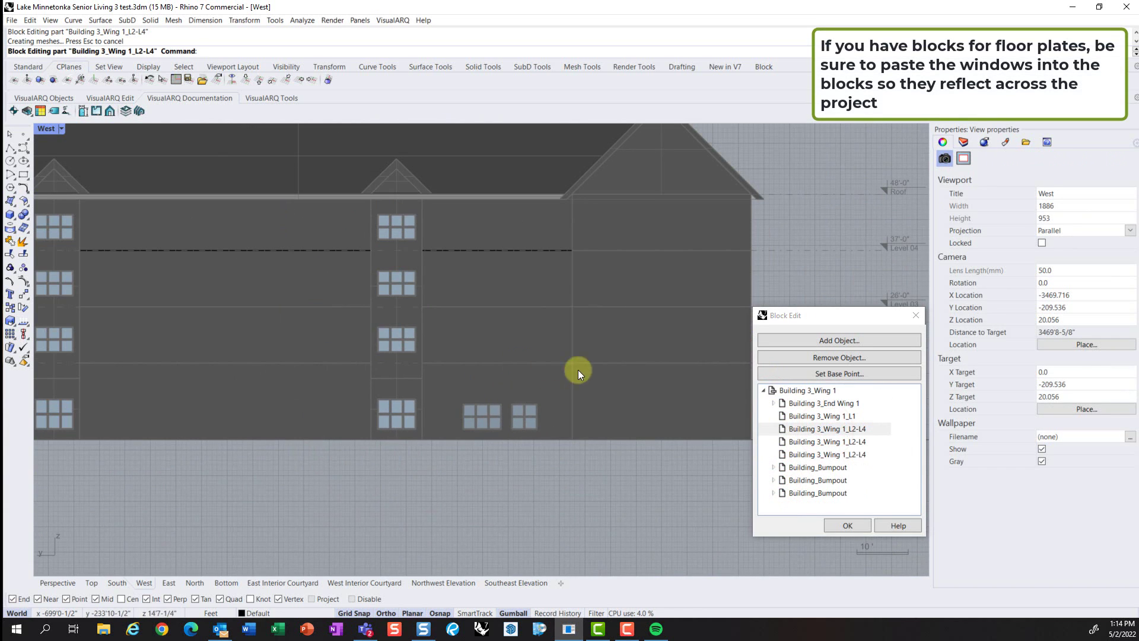
pyautogui.click(838, 454)
pyautogui.scroll(3, 573, 372)
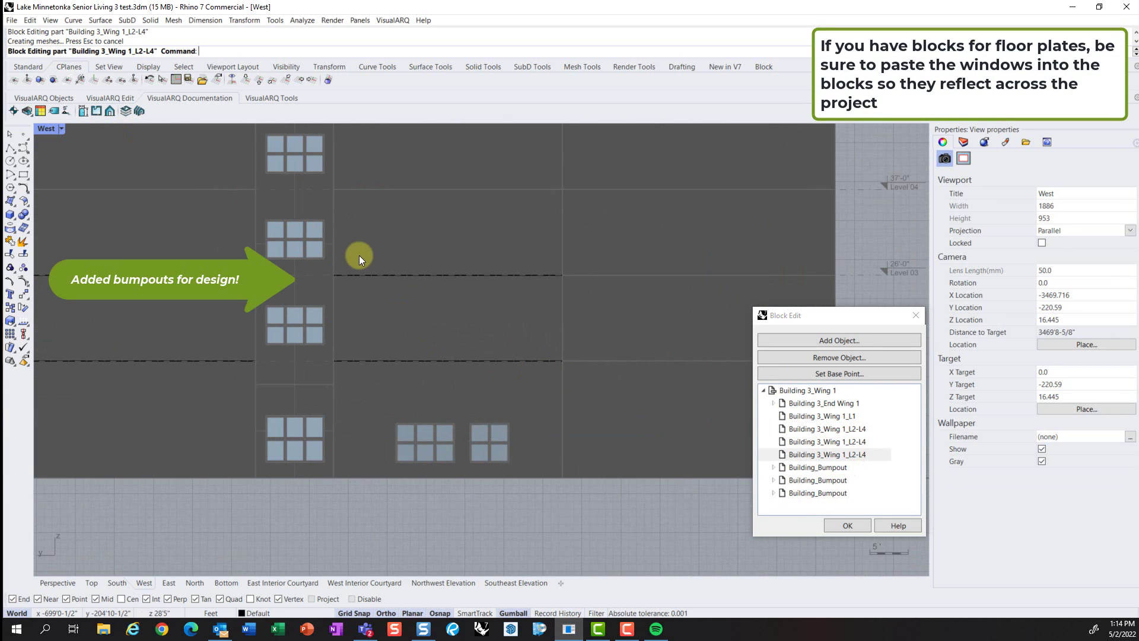
# Step: Paste the windows into the L2-L4 block and spread them apart, double toward the end wing and triple toward the bumpout
pyautogui.hotkey('ctrl', 'v')
pyautogui.scroll(1, 398, 315)
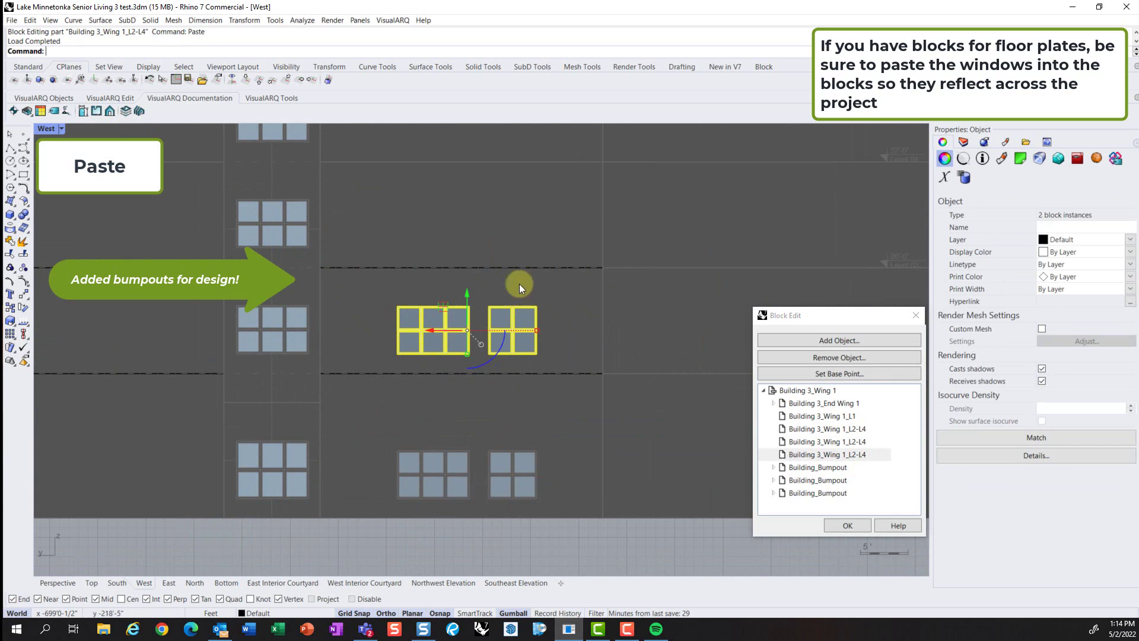
pyautogui.scroll(4, 398, 308)
pyautogui.click(517, 308)
pyautogui.click(568, 313)
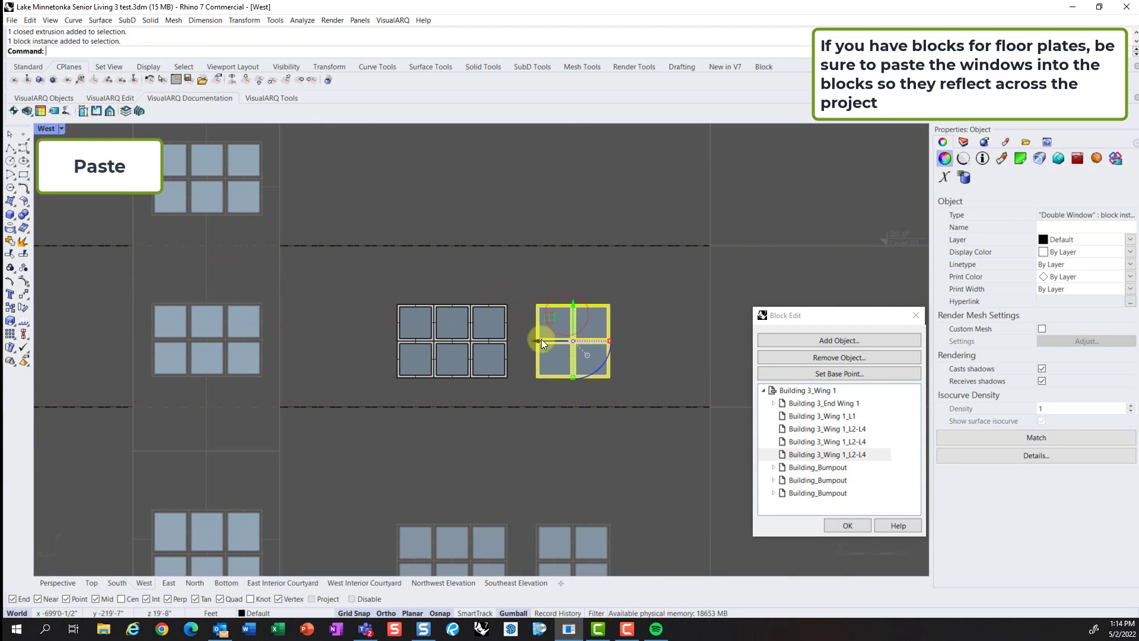
pyautogui.moveTo(541, 342); pyautogui.dragTo(574, 339)
pyautogui.click(480, 339)
pyautogui.moveTo(415, 341); pyautogui.dragTo(374, 343)
# Step: Try shifting the triple and double windows together past the bumpout into the neighbouring second-floor bay
pyautogui.keyDown('shift'); pyautogui.click(603, 318); pyautogui.keyUp('shift')
pyautogui.scroll(-4, 659, 292)
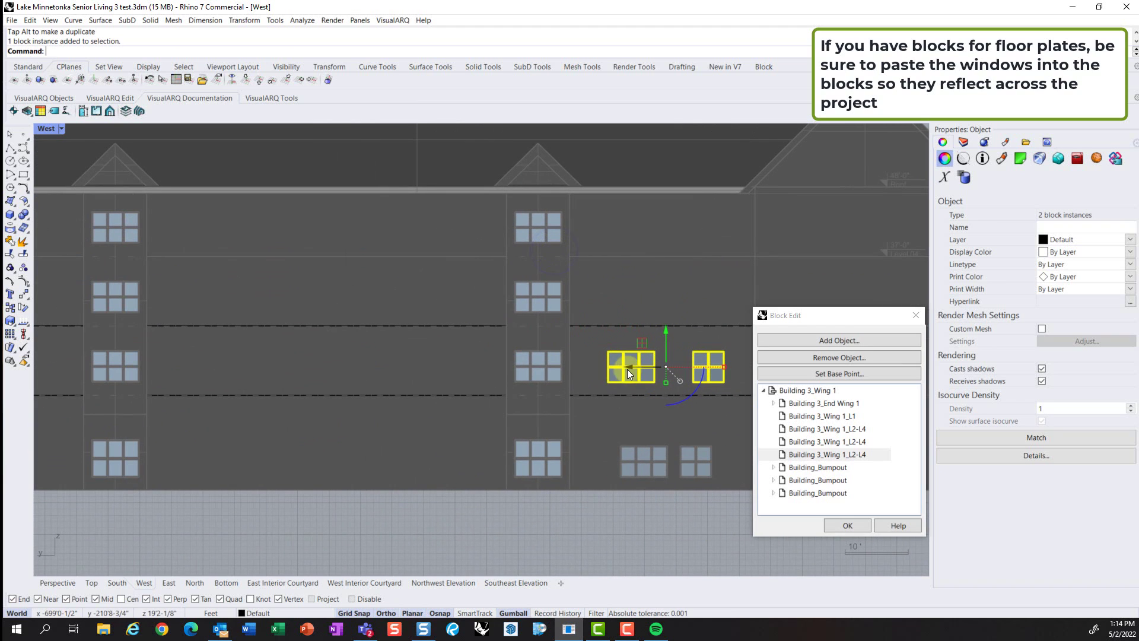
pyautogui.moveTo(628, 367); pyautogui.dragTo(389, 367)
pyautogui.hotkey('ctrl', 'z')
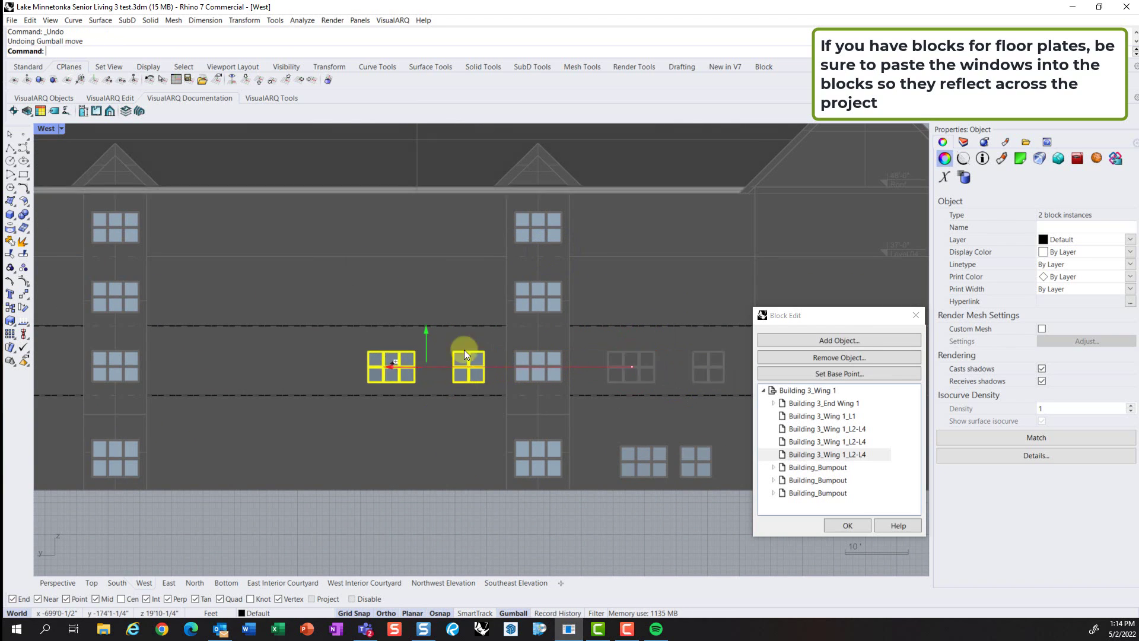
# Step: Assign the pasted triple and double windows to the Building 3 Windows layer
pyautogui.click(963, 142)
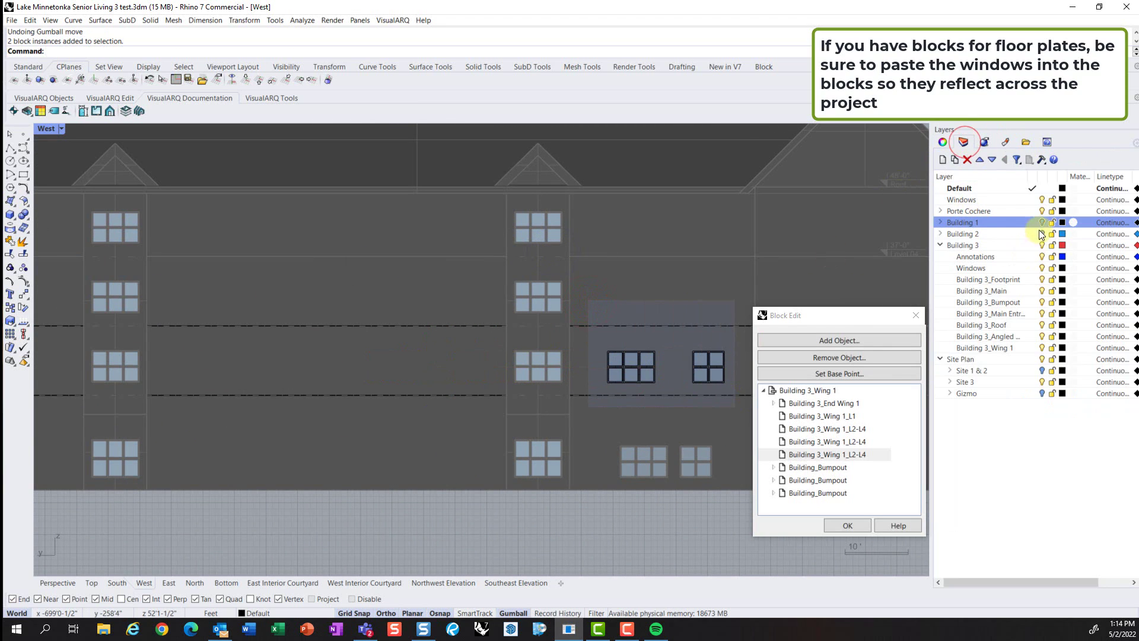
pyautogui.click(943, 142)
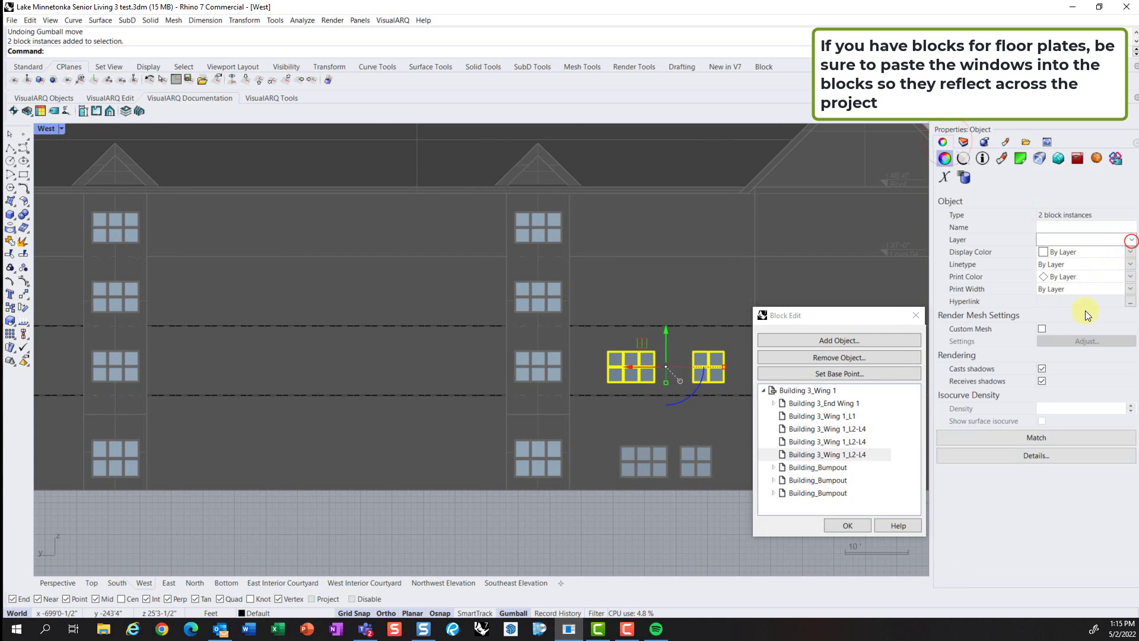
pyautogui.click(1075, 333)
pyautogui.scroll(3, 682, 273)
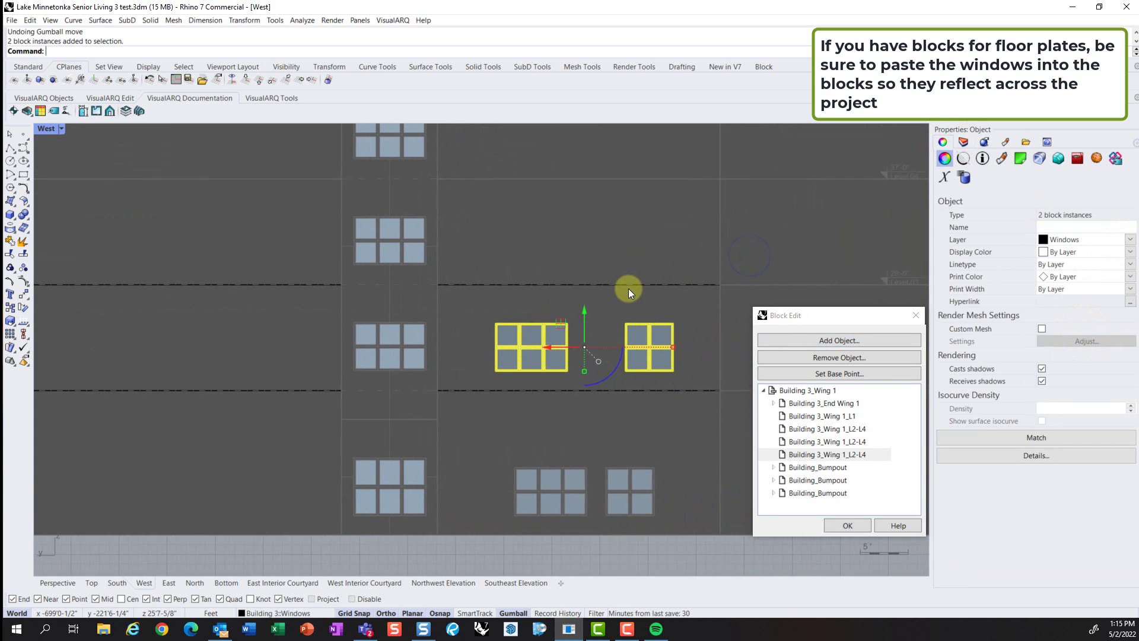
# Step: Try duplicating the window pair repeatedly along the second-floor bay between the bumpouts
pyautogui.scroll(-4, 628, 289)
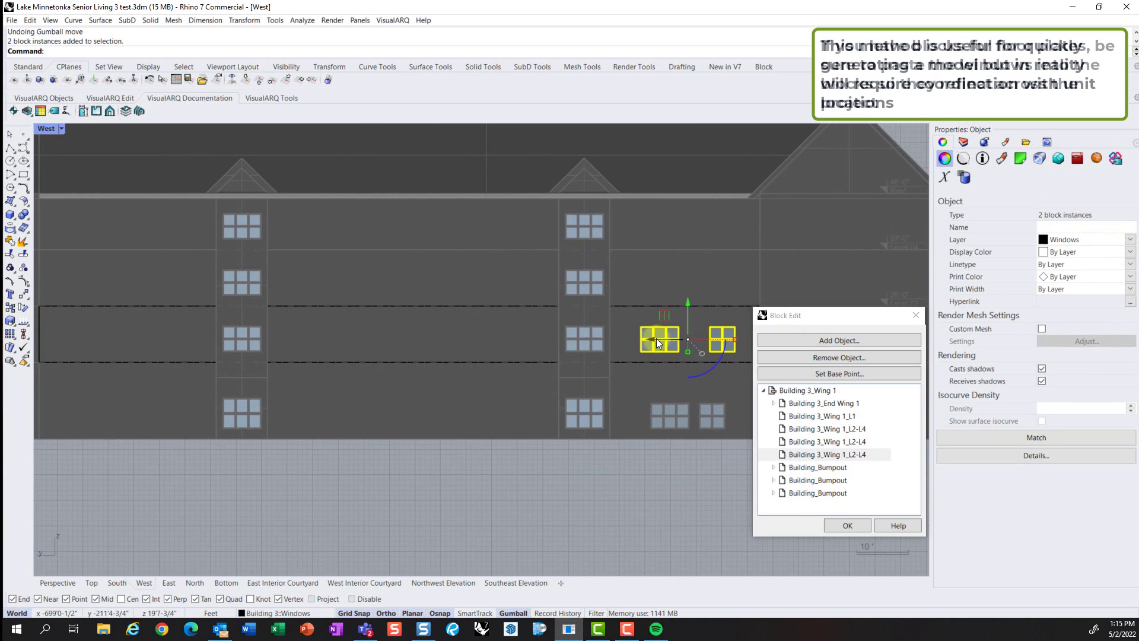
pyautogui.moveTo(656, 339); pyautogui.dragTo(308, 345)
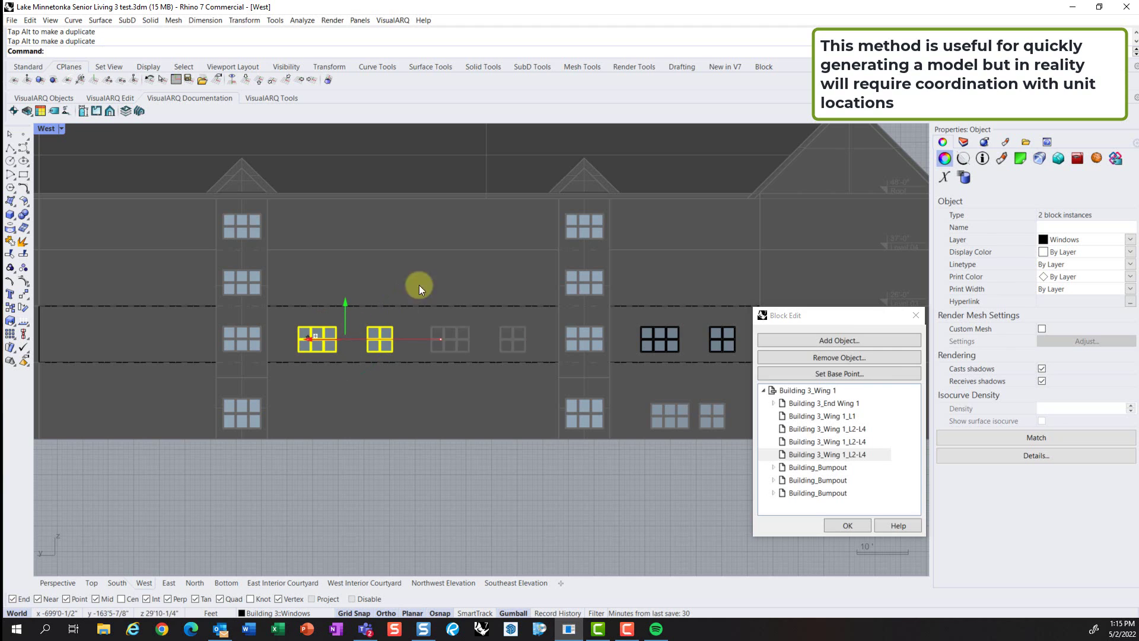
pyautogui.hotkey('ctrl', 'z')
pyautogui.hotkey('ctrl', 'z')
# Step: Rearrange the second-floor pair so the double window sits beside the bumpout and the triple window nearer the end wing
pyautogui.moveTo(678, 288); pyautogui.dragTo(571, 285, button='right')
pyautogui.click(556, 328)
pyautogui.scroll(4, 565, 333)
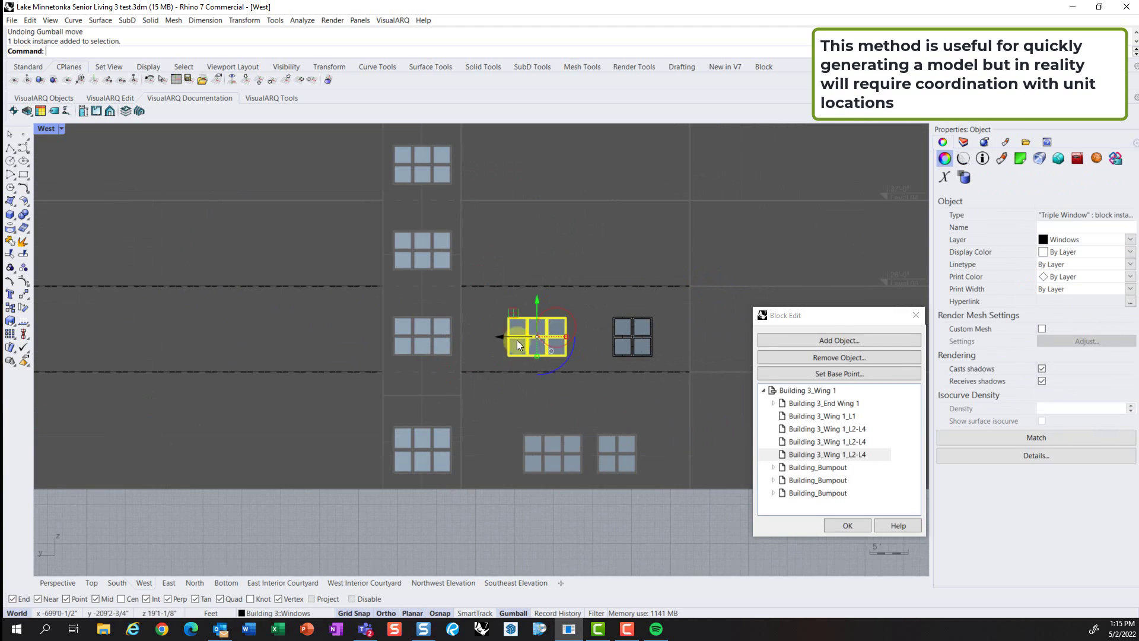
pyautogui.moveTo(504, 336); pyautogui.dragTo(479, 338)
pyautogui.click(633, 351)
pyautogui.click(687, 320)
pyautogui.moveTo(680, 336); pyautogui.dragTo(580, 333)
pyautogui.click(518, 335)
pyautogui.moveTo(480, 335); pyautogui.dragTo(490, 336)
# Step: Copy the windows into the second-floor bay between the bumpouts, alternating double, triple, double, triple, double
pyautogui.keyDown('shift'); pyautogui.click(614, 325); pyautogui.keyUp('shift')
pyautogui.scroll(-6, 639, 237)
pyautogui.moveTo(639, 238); pyautogui.dragTo(700, 293, button='right')
pyautogui.scroll(3, 646, 343)
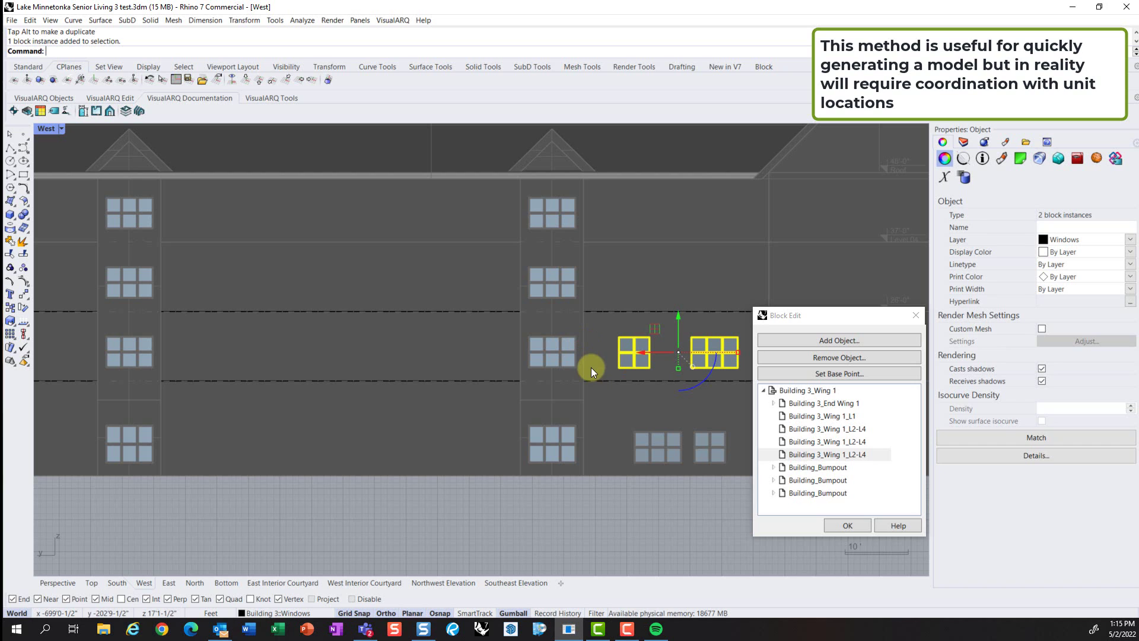
pyautogui.moveTo(643, 351); pyautogui.dragTo(242, 354)
pyautogui.click(353, 359)
pyautogui.click(420, 360)
pyautogui.click(351, 360)
pyautogui.click(285, 358)
pyautogui.click(336, 347)
pyautogui.moveTo(336, 348); pyautogui.dragTo(307, 351)
pyautogui.click(411, 280)
pyautogui.scroll(-3, 410, 276)
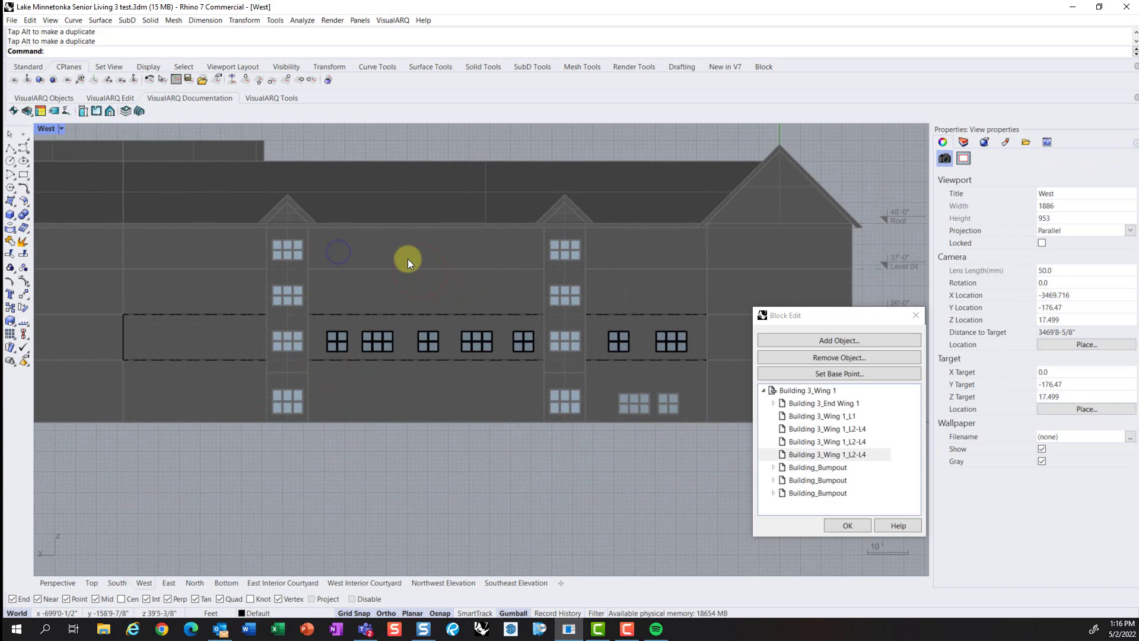
# Step: Copy the double and triple windows beside the end wing into the second-floor bay beyond the far bumpout
pyautogui.moveTo(392, 265); pyautogui.dragTo(438, 261, button='right')
pyautogui.moveTo(674, 288); pyautogui.dragTo(761, 361)
pyautogui.keyDown('shift'); pyautogui.click(663, 339); pyautogui.keyUp('shift')
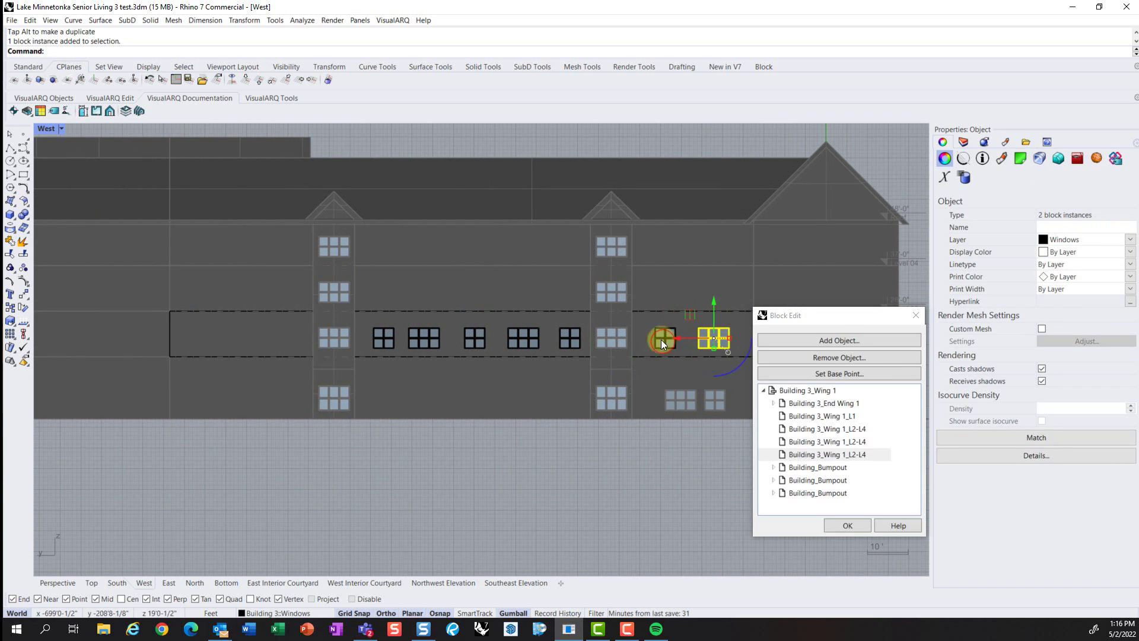
pyautogui.moveTo(661, 339); pyautogui.dragTo(77, 338)
pyautogui.scroll(2, 664, 338)
pyautogui.moveTo(134, 258); pyautogui.dragTo(305, 258, button='right')
# Step: Duplicate the far bay's double window to the other side of its triple window
pyautogui.click(261, 336)
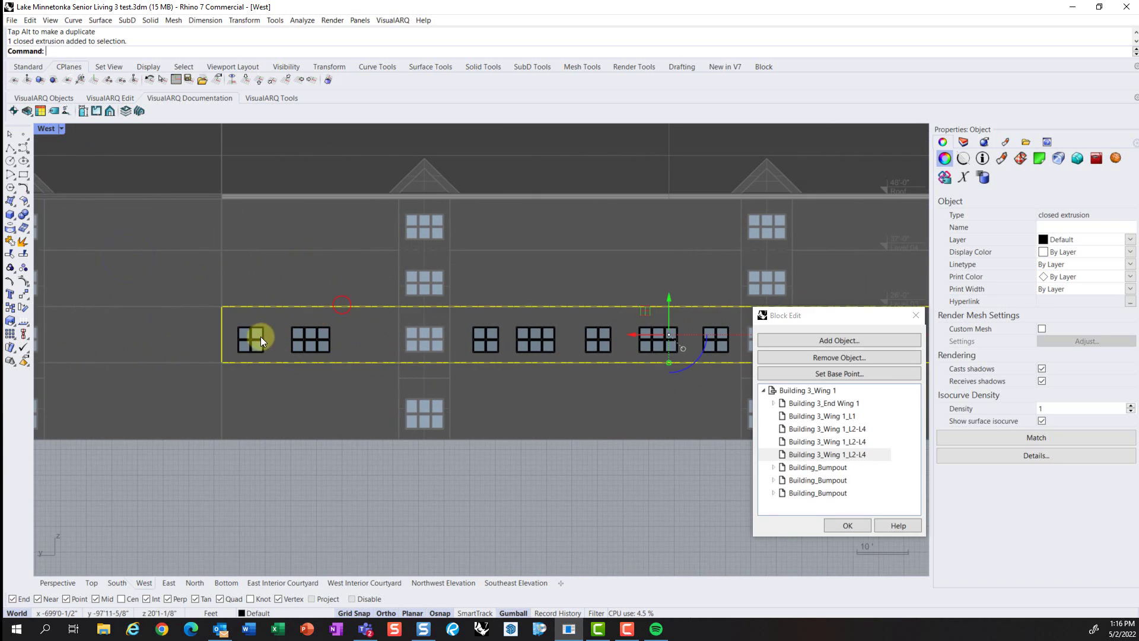
pyautogui.click(261, 336)
pyautogui.moveTo(216, 335); pyautogui.dragTo(669, 377)
pyautogui.press('alt')
# Step: In the Bottom view, mirror a copy of all the second-floor windows across the wing's centreline onto the opposite wall
pyautogui.scroll(-2, 339, 246)
pyautogui.scroll(-2, 363, 349)
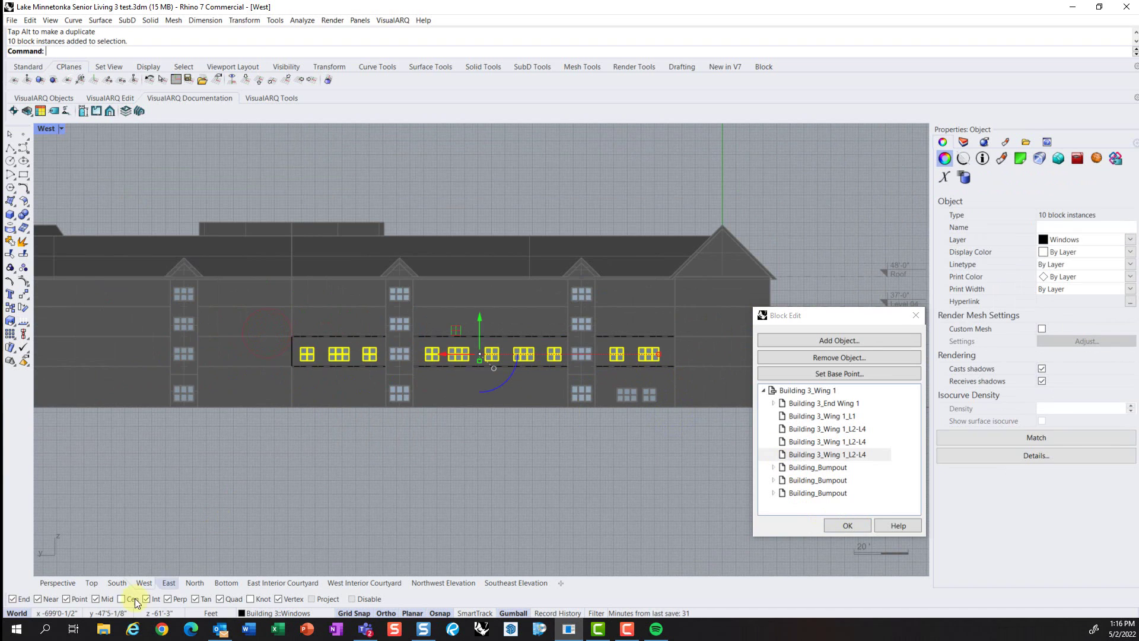
pyautogui.click(224, 581)
pyautogui.scroll(-10, 506, 344)
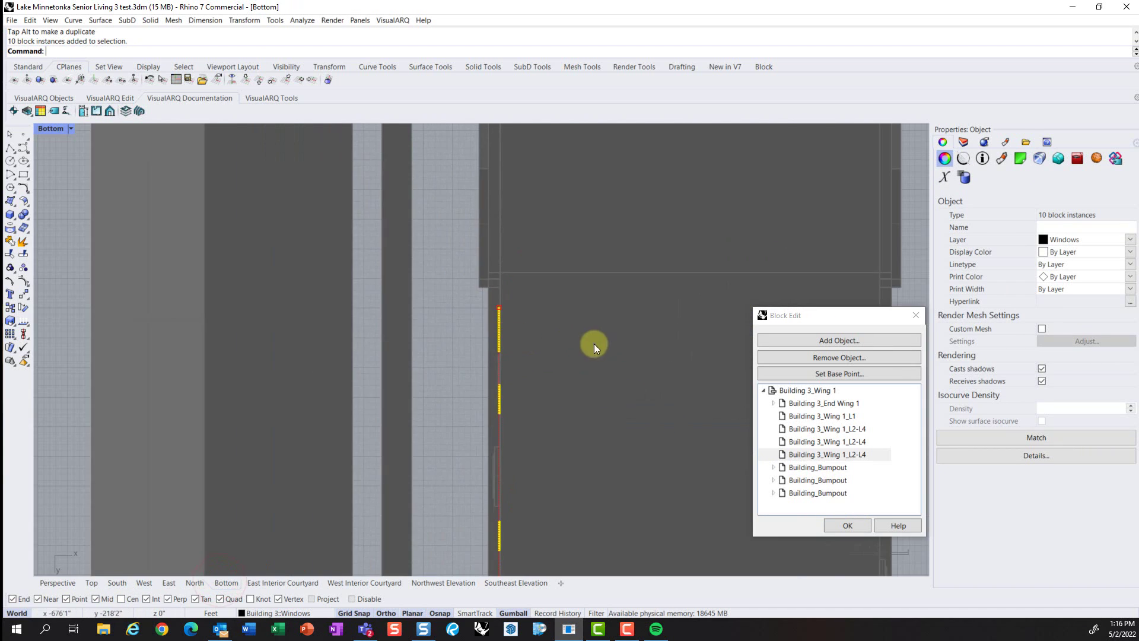
pyautogui.moveTo(617, 345); pyautogui.dragTo(454, 357, button='right')
pyautogui.write('Mirror')
pyautogui.press('Return')
pyautogui.scroll(-3, 478, 353)
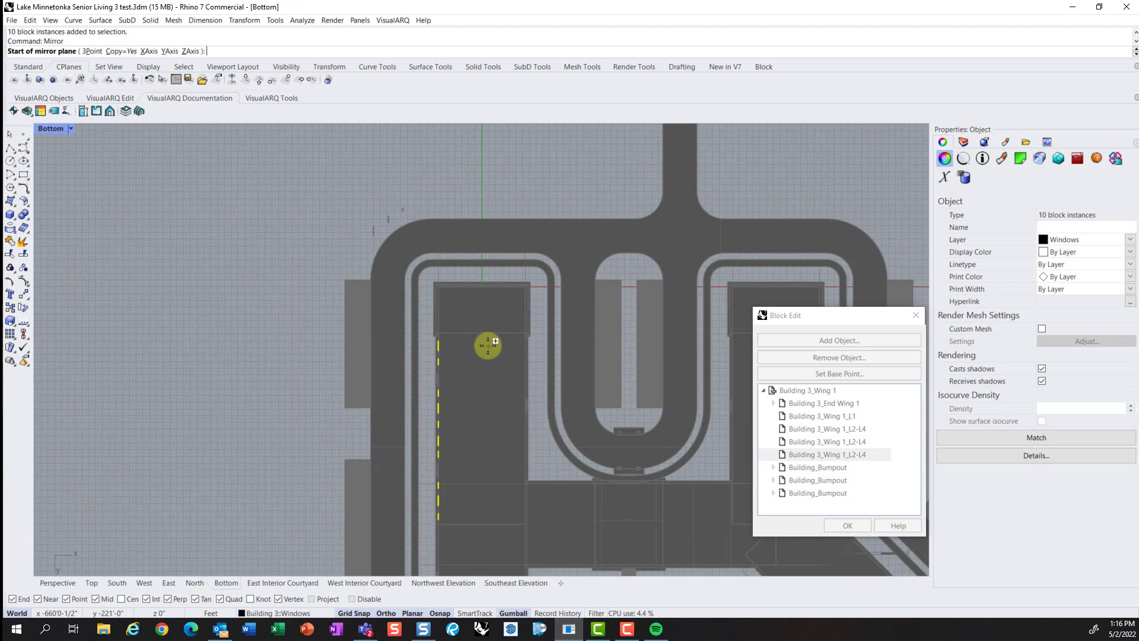
pyautogui.scroll(2, 484, 347)
pyautogui.click(477, 320)
pyautogui.click(496, 263)
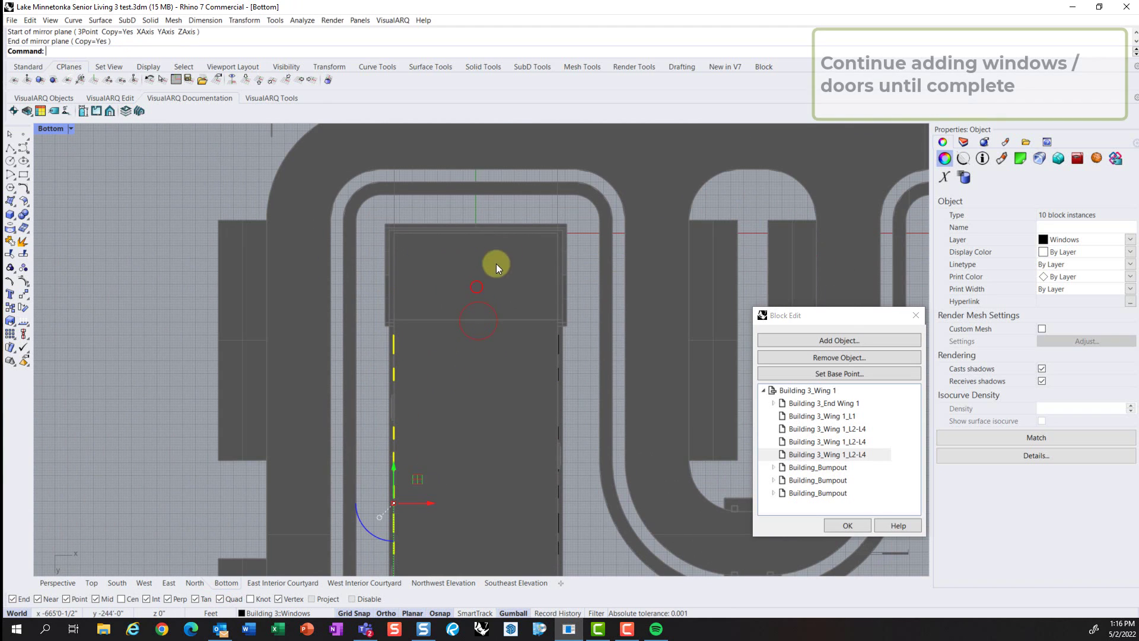
# Step: In the Top view, delete the three mirrored second-floor windows where the connecting wing joins Wing 1
pyautogui.click(287, 583)
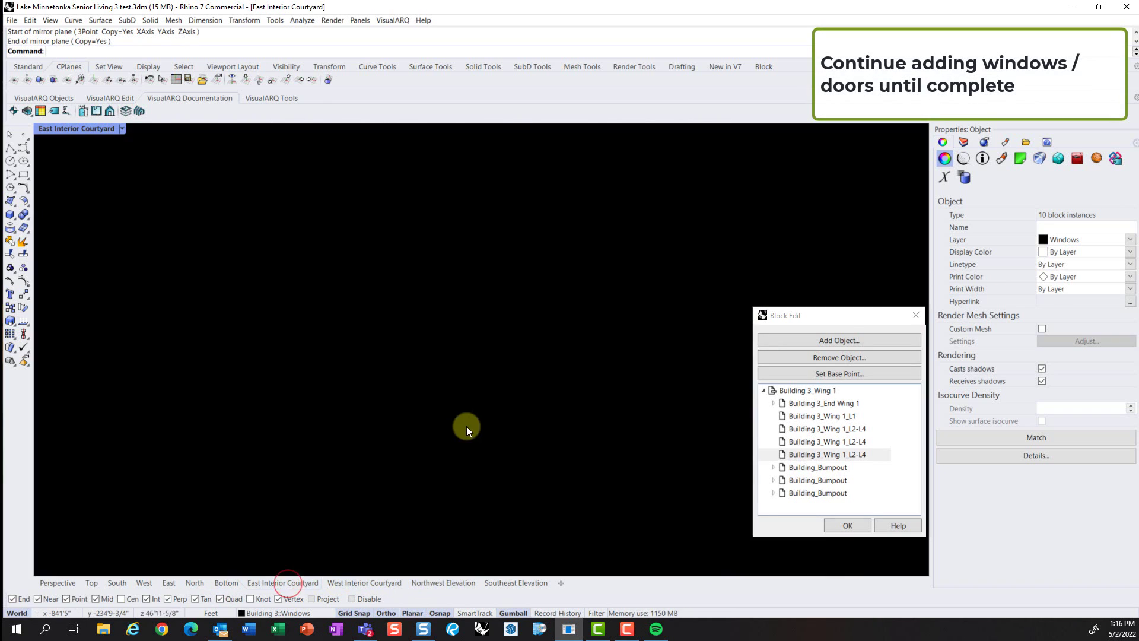
pyautogui.scroll(4, 589, 359)
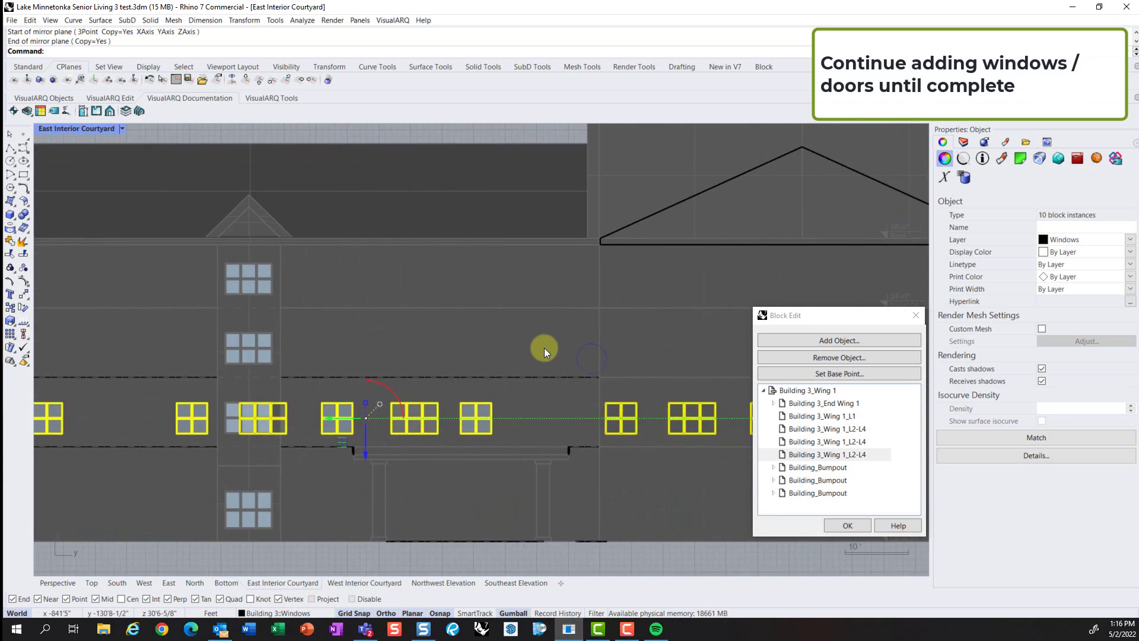
pyautogui.click(90, 583)
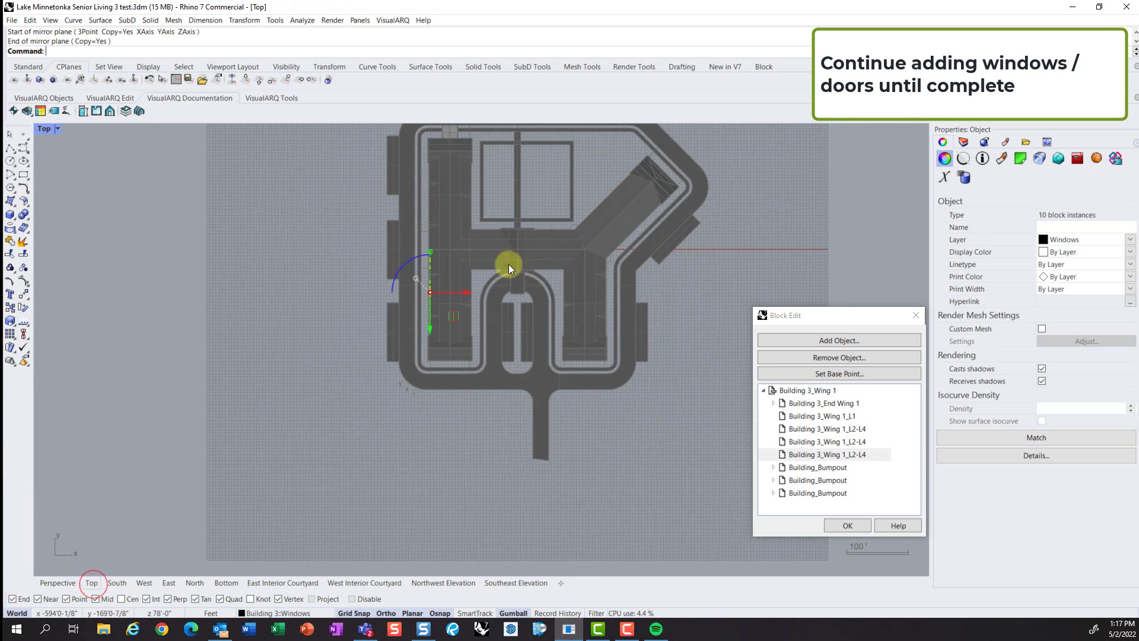
pyautogui.scroll(5, 469, 306)
pyautogui.click(617, 377)
pyautogui.moveTo(509, 234); pyautogui.dragTo(602, 350)
pyautogui.moveTo(529, 210); pyautogui.dragTo(585, 302)
pyautogui.press('Delete')
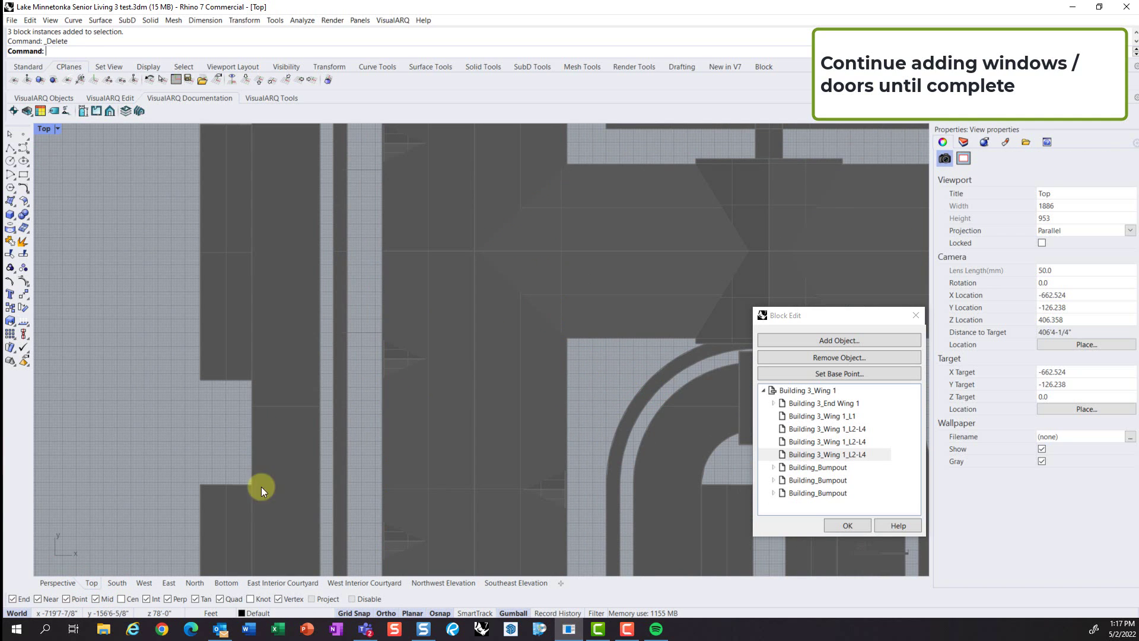
# Step: In the East Interior Courtyard view, slide the five windows around the bumpout toward the connecting wing and delete the double window at that end
pyautogui.click(294, 584)
pyautogui.scroll(4, 372, 414)
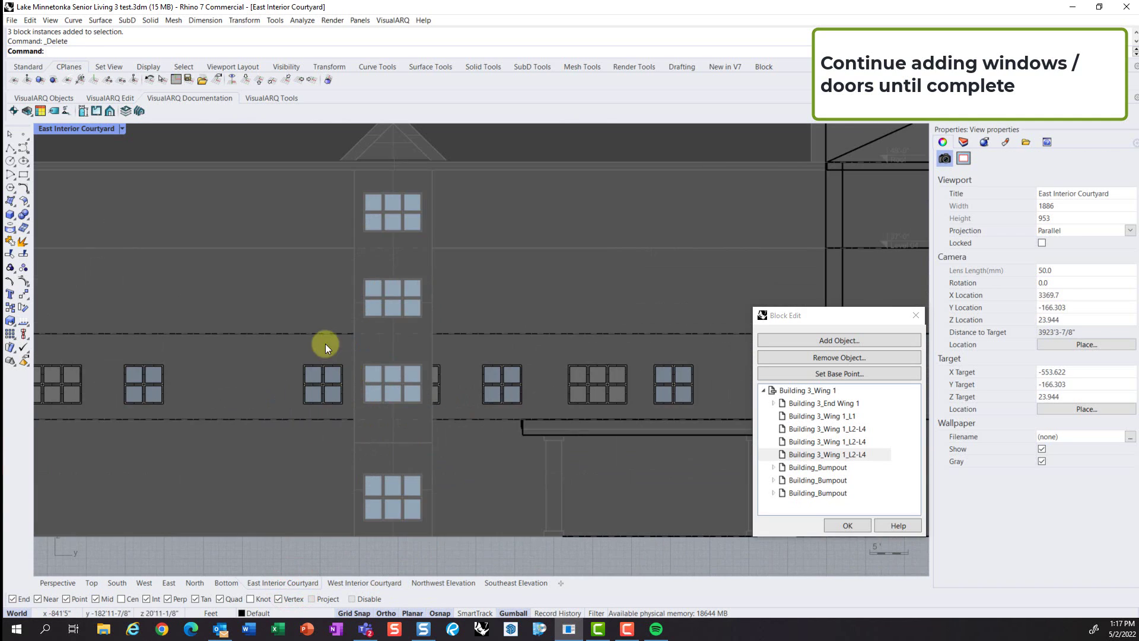
pyautogui.click(314, 364)
pyautogui.keyDown('shift'); pyautogui.click(411, 365); pyautogui.keyUp('shift')
pyautogui.keyDown('shift'); pyautogui.click(474, 365); pyautogui.keyUp('shift')
pyautogui.keyDown('shift'); pyautogui.click(537, 365); pyautogui.keyUp('shift')
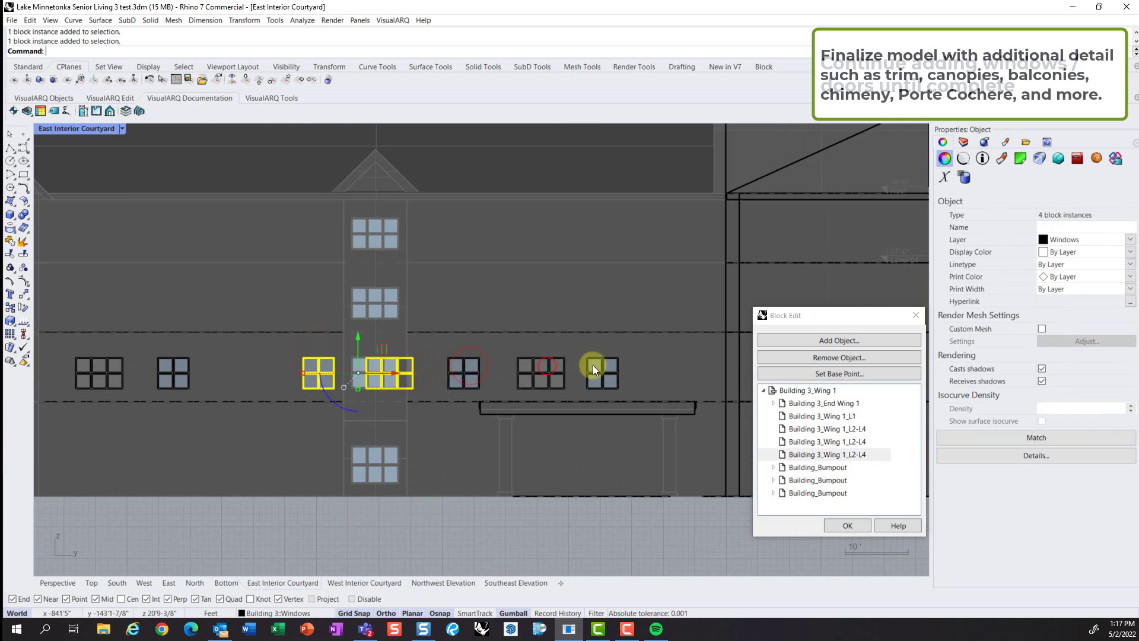
pyautogui.keyDown('shift'); pyautogui.click(592, 365); pyautogui.keyUp('shift')
pyautogui.scroll(-6, 594, 366)
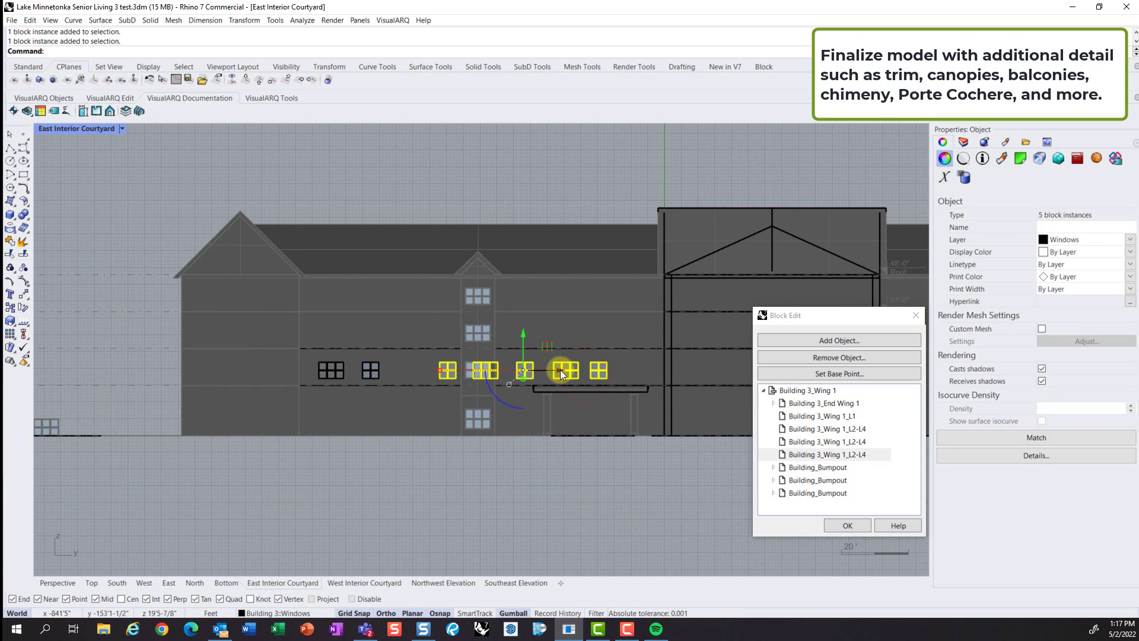
pyautogui.moveTo(560, 369); pyautogui.dragTo(634, 370)
pyautogui.scroll(2, 677, 377)
pyautogui.press('Delete')
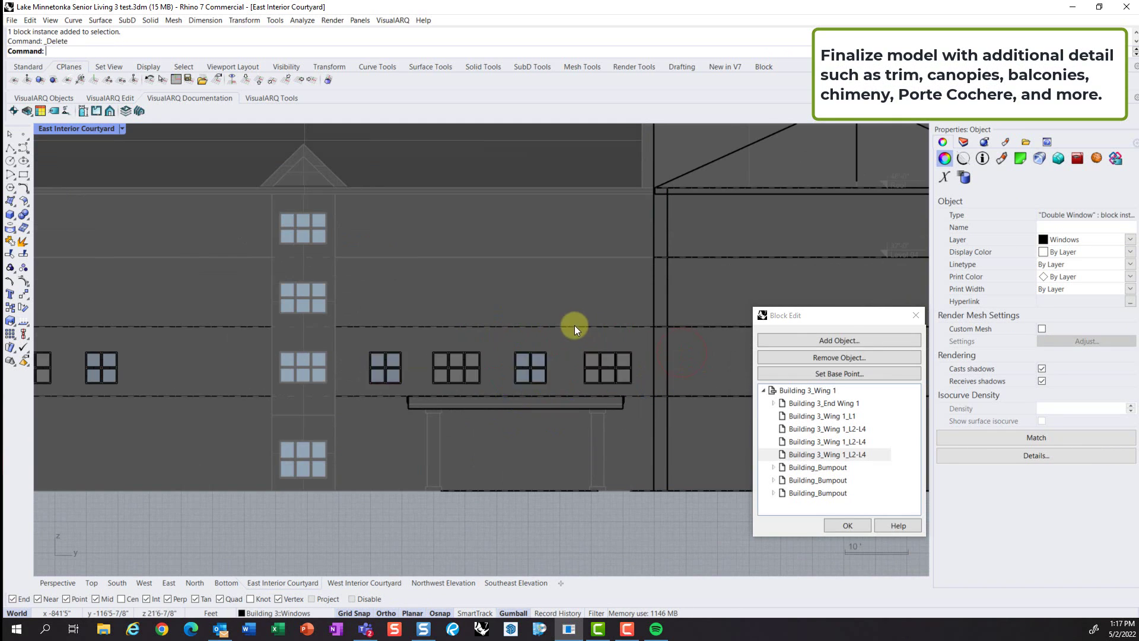
# Step: Duplicate the remaining second-floor triple and double window pair toward the bumpout to fill the bay beside the end wing
pyautogui.scroll(-2, 575, 323)
pyautogui.click(329, 362)
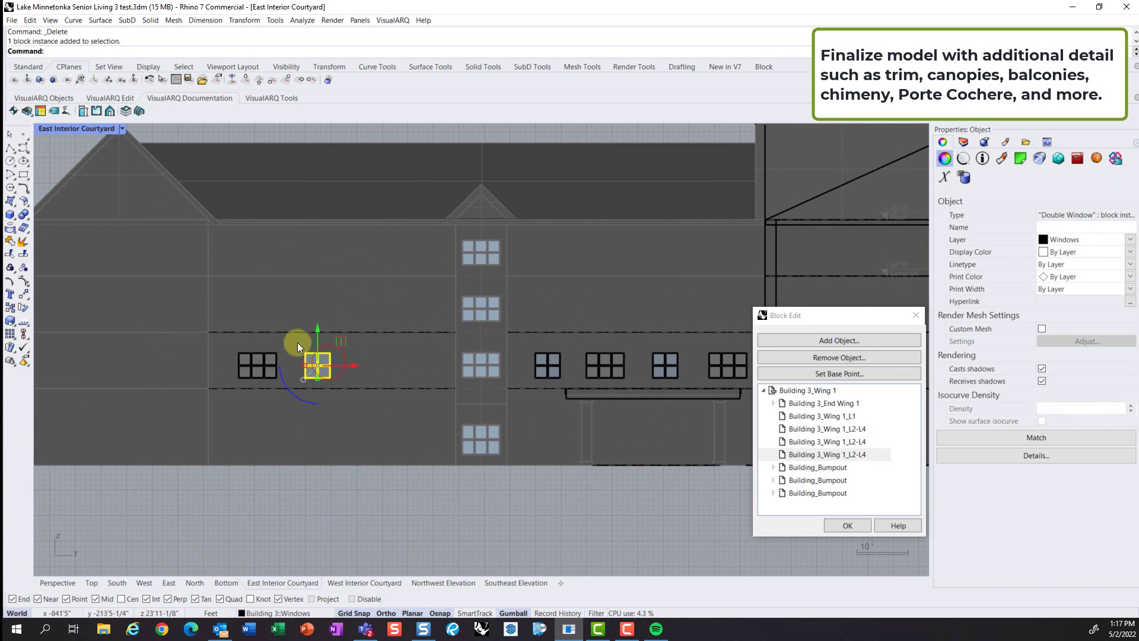
pyautogui.keyDown('shift'); pyautogui.click(268, 365); pyautogui.keyUp('shift')
pyautogui.keyDown('alt'); pyautogui.moveTo(321, 369); pyautogui.dragTo(433, 365); pyautogui.keyUp('alt')
pyautogui.click(599, 525)
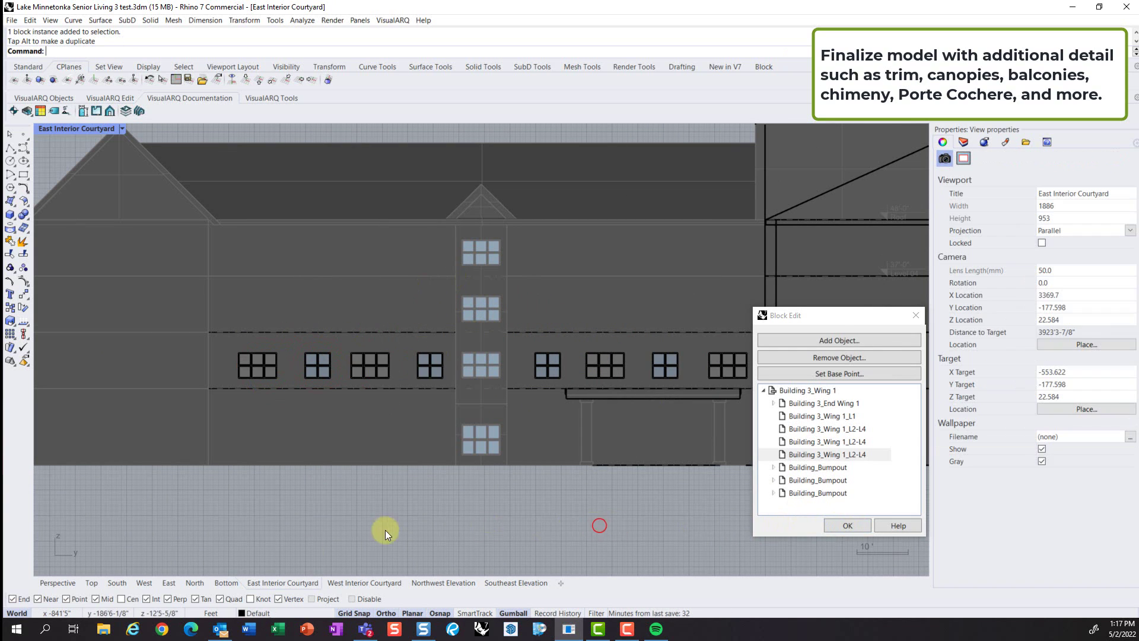
# Step: Check the West elevation, finish editing the Building 3_Wing 1 block, and show the whole building in the Perspective view
pyautogui.click(144, 583)
pyautogui.scroll(2, 485, 344)
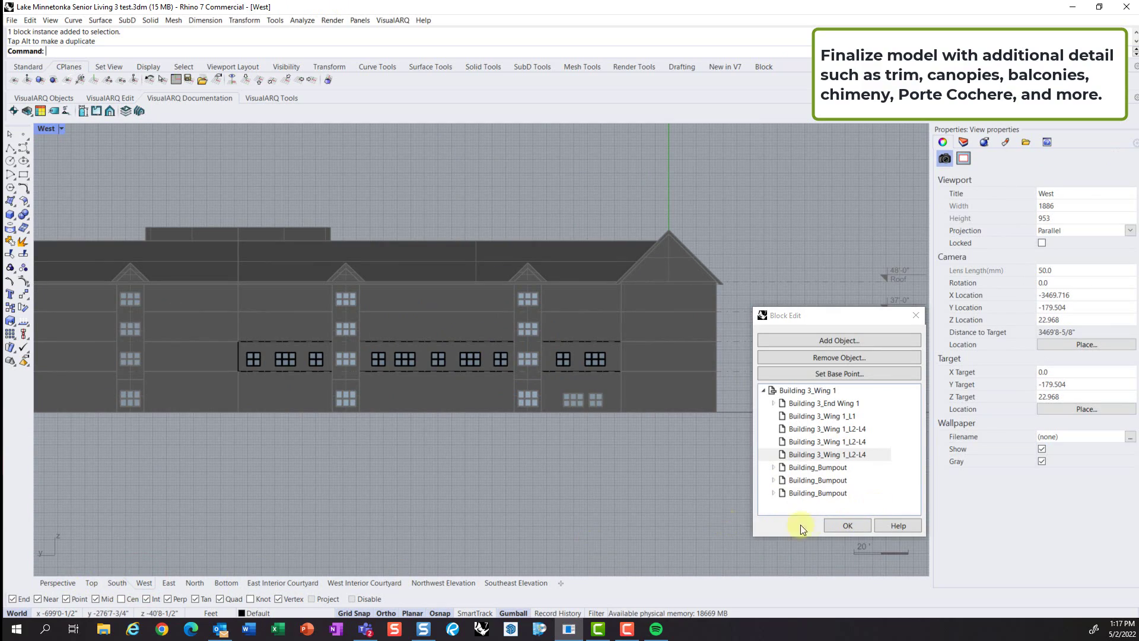
pyautogui.click(847, 525)
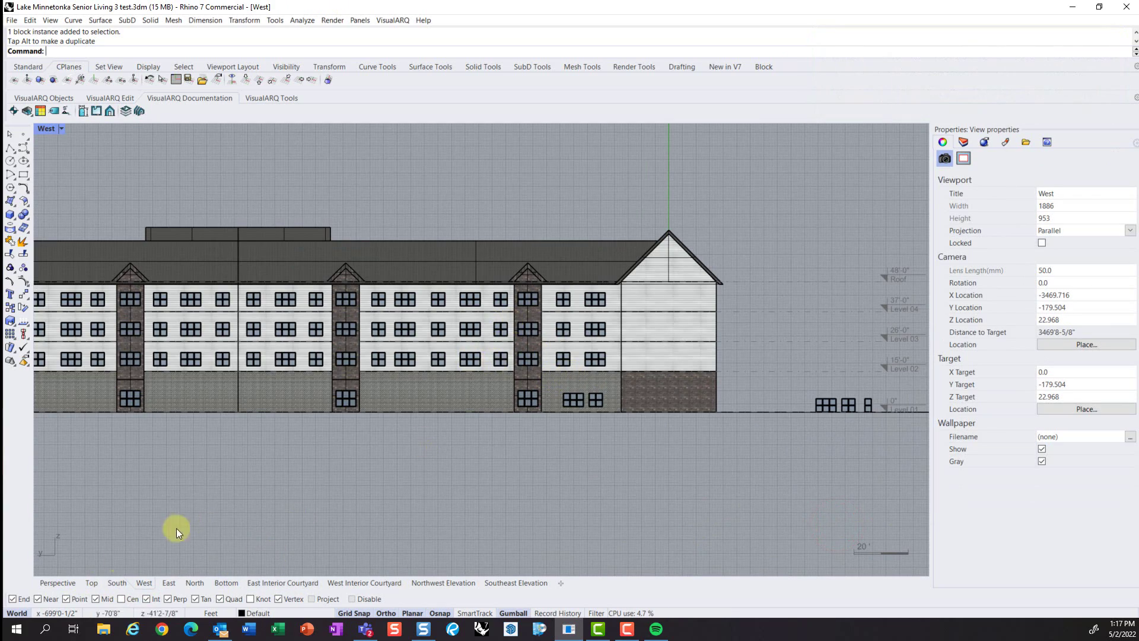
pyautogui.click(45, 582)
pyautogui.keyDown('shift'); pyautogui.moveTo(522, 255); pyautogui.dragTo(510, 455, button='right'); pyautogui.keyUp('shift')
pyautogui.scroll(-10, 546, 273)
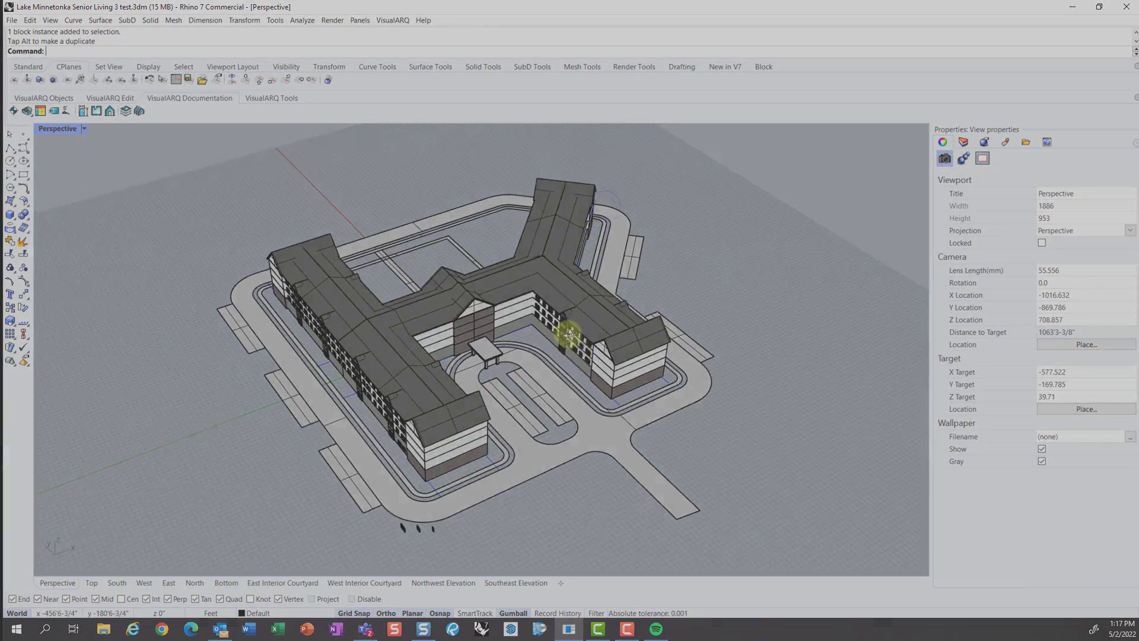